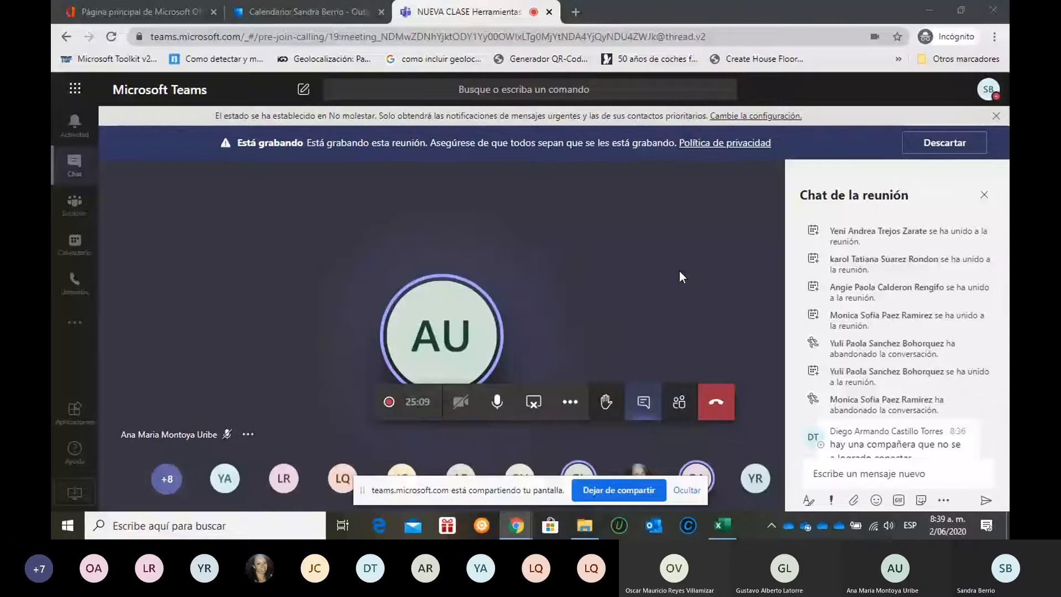
# - Switch to the basico para excel workbook and examine the sellers' sales, goals, compliance, commission and message columns on the METAS Y COMISIONES sheet
pyautogui.moveTo(724, 525)
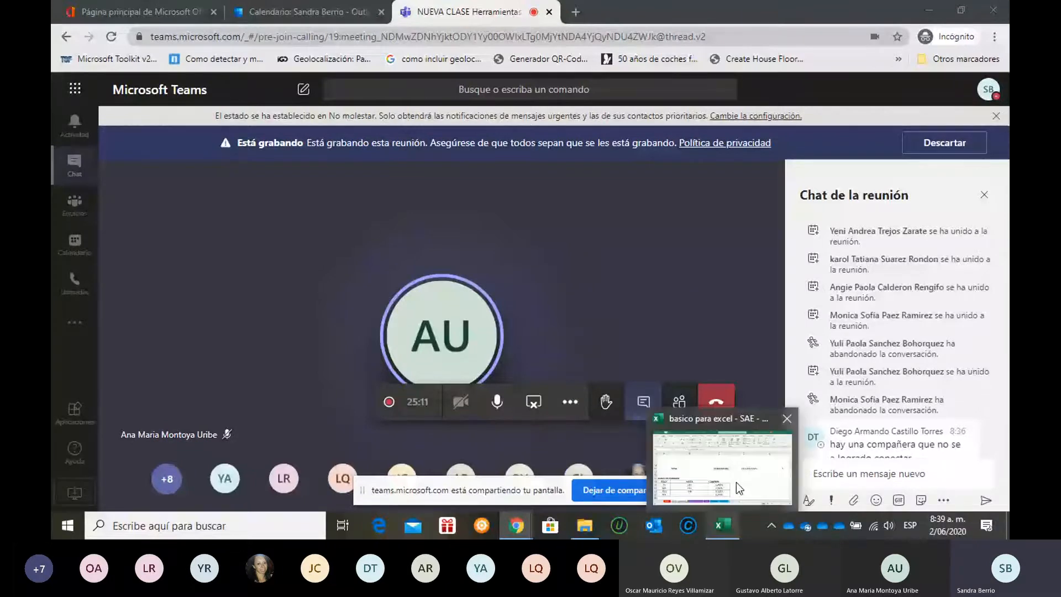
pyautogui.click(736, 482)
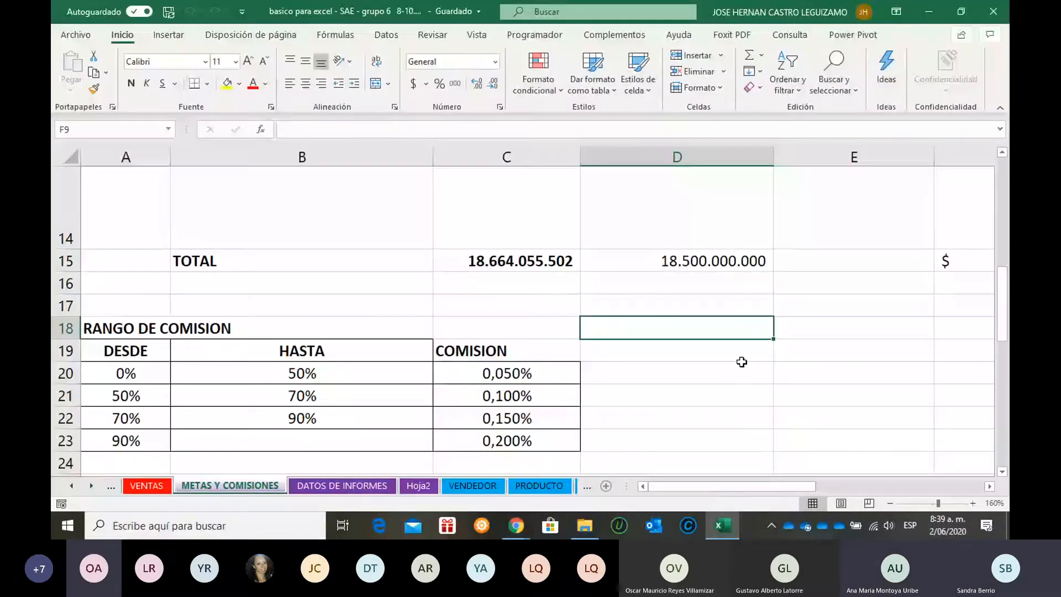
pyautogui.scroll(5, 742, 362)
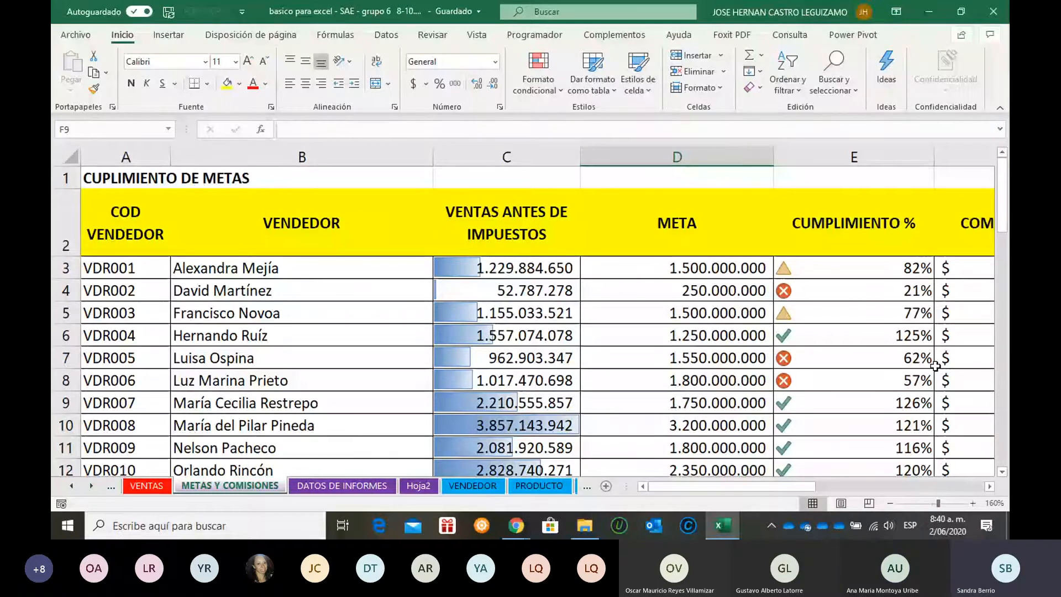
pyautogui.scroll(-1, 647, 412)
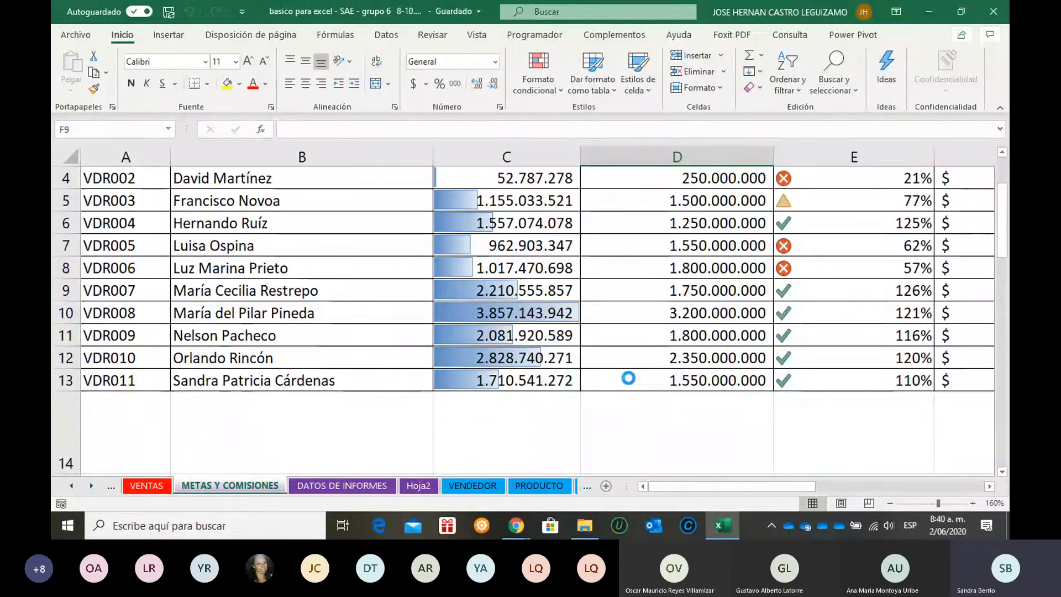
pyautogui.keyDown('ctrl'); pyautogui.scroll(-1, 629, 378); pyautogui.keyUp('ctrl')
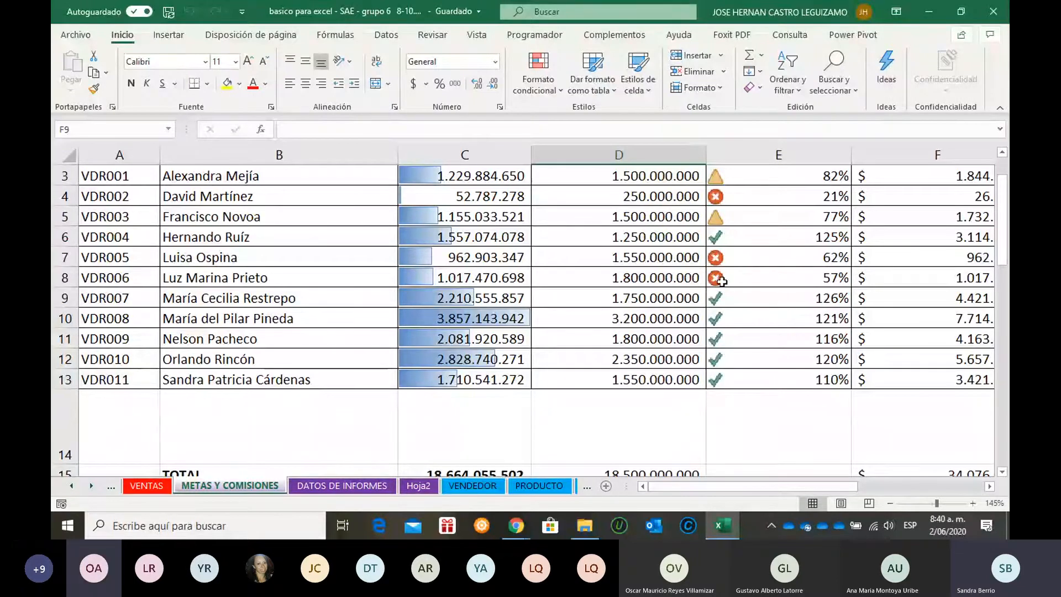
pyautogui.scroll(2, 773, 300)
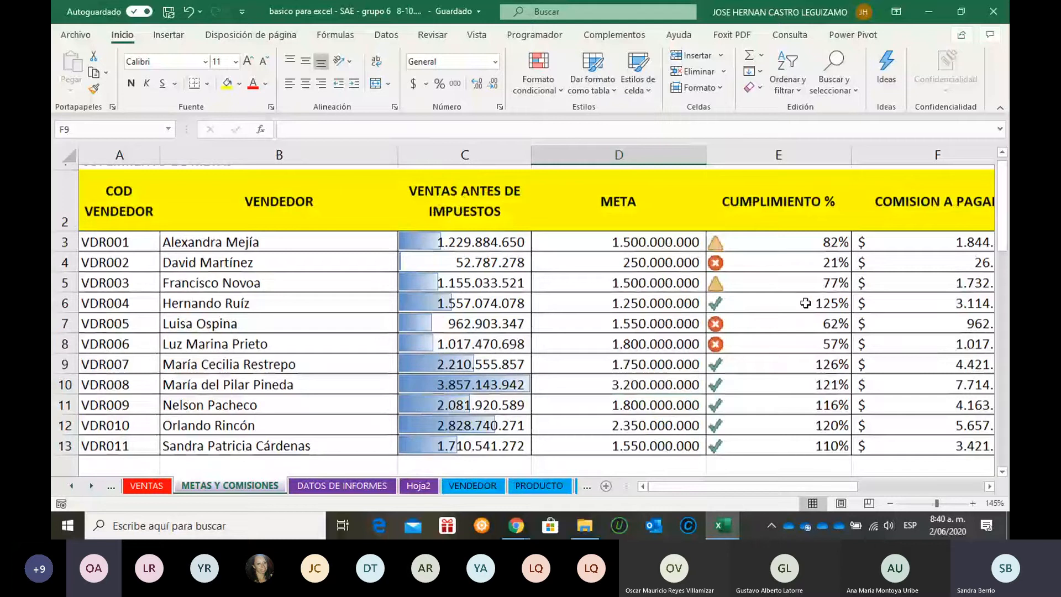
pyautogui.hscroll(2, 424, 350)
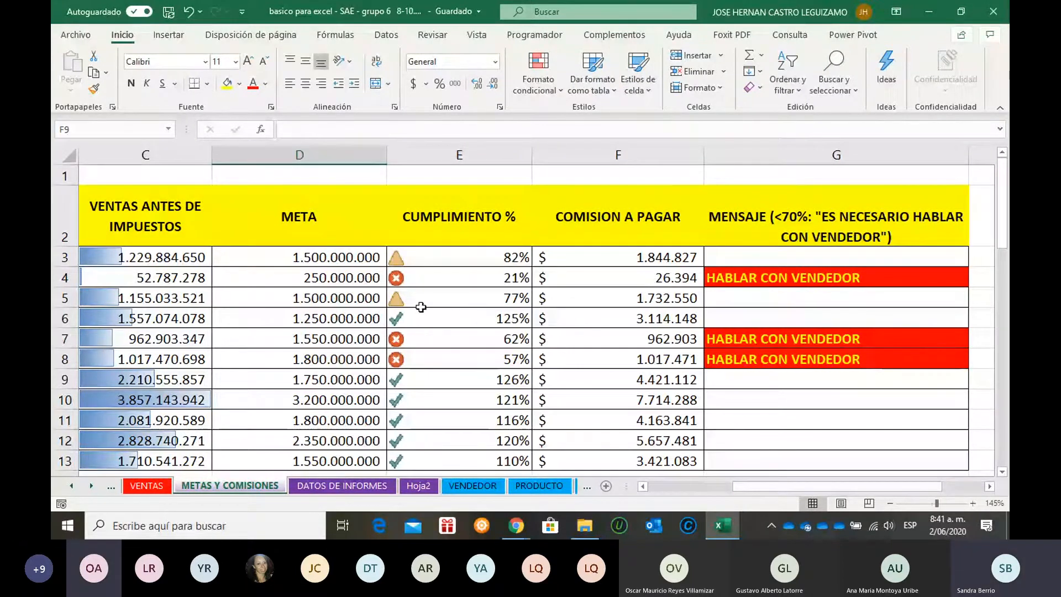
pyautogui.scroll(-2, 522, 309)
pyautogui.moveTo(837, 488); pyautogui.dragTo(535, 422)
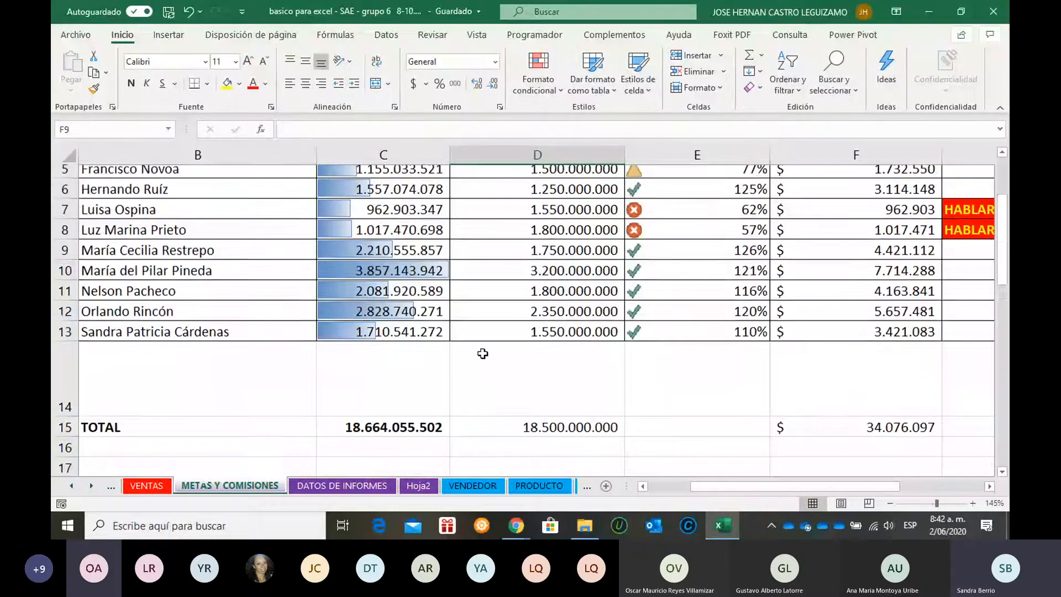
pyautogui.scroll(1, 482, 354)
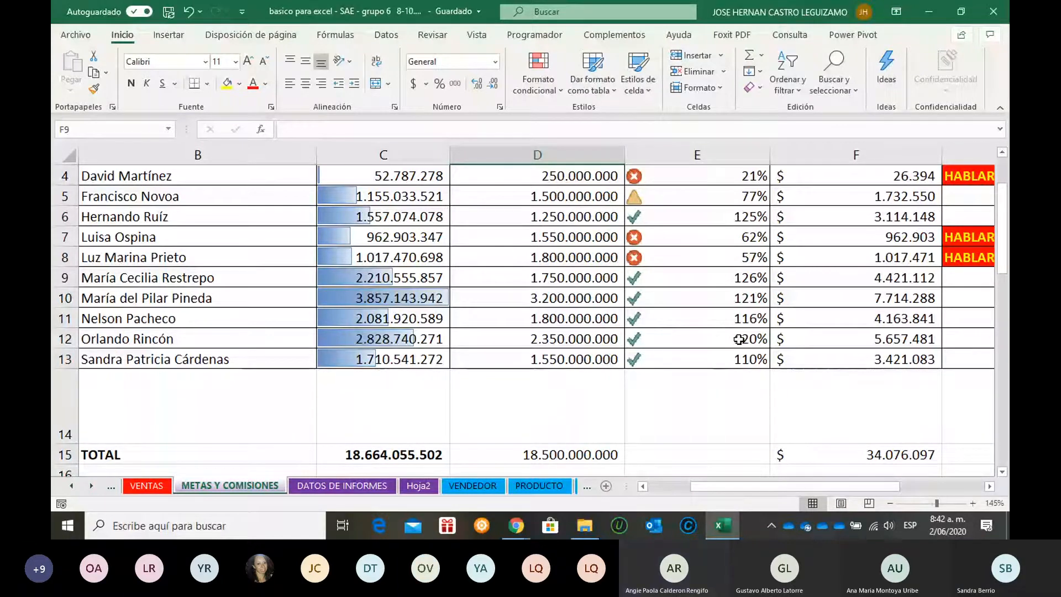
pyautogui.moveTo(517, 525)
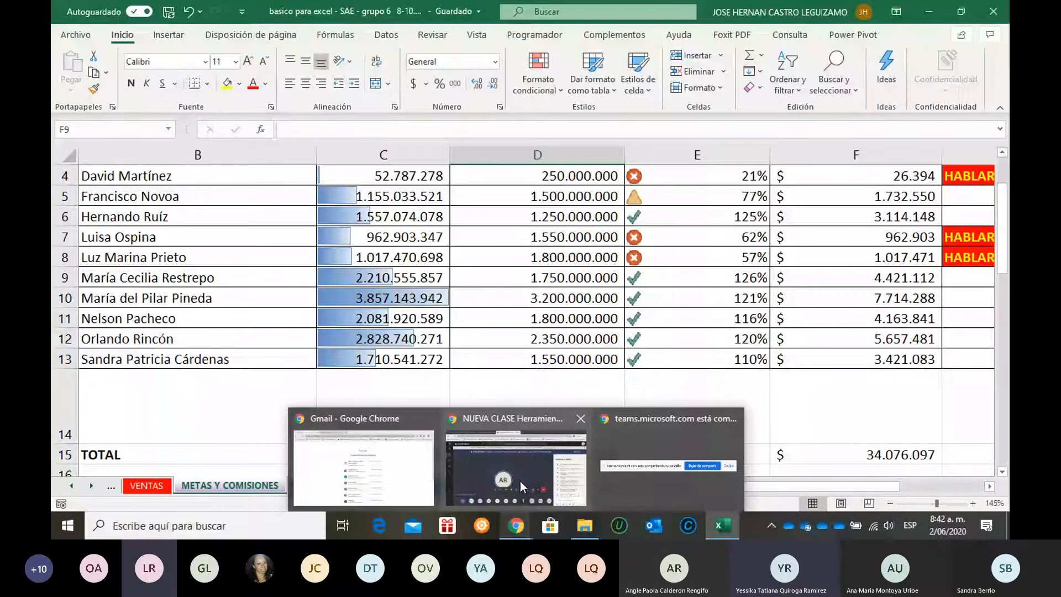
pyautogui.moveTo(530, 468)
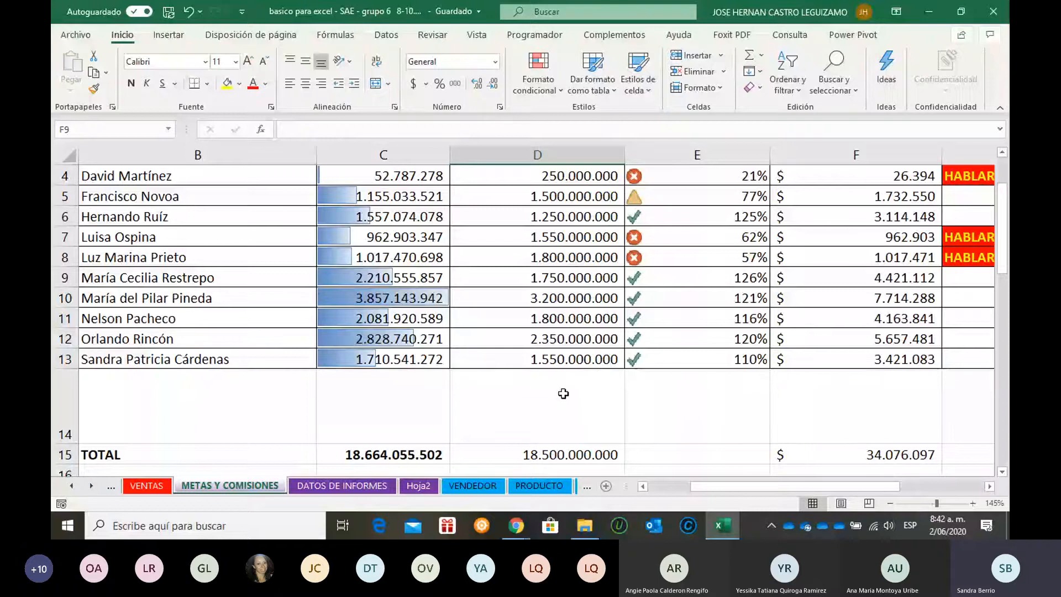
pyautogui.click(380, 406)
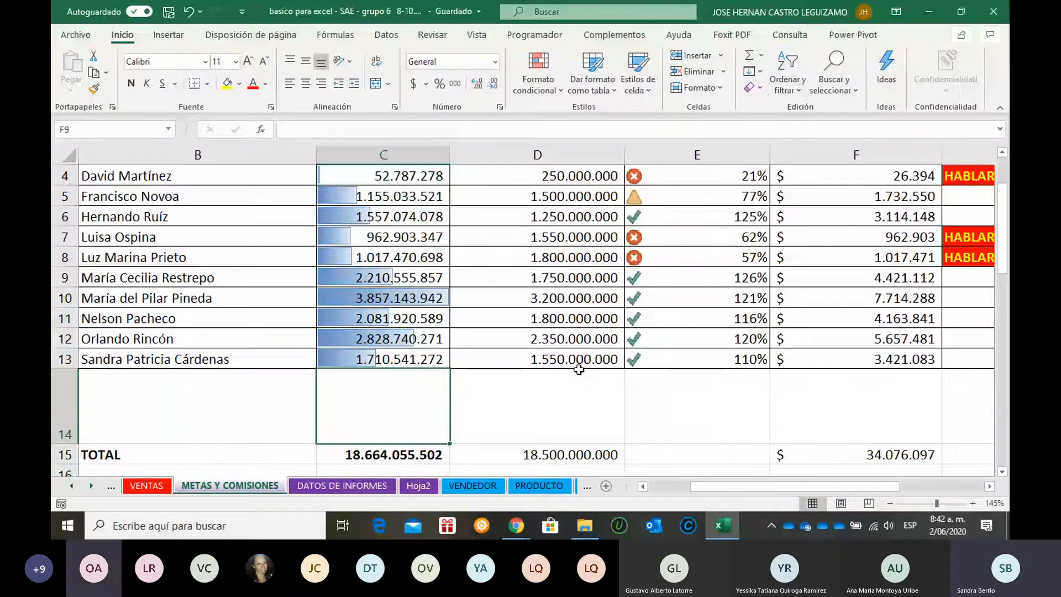
pyautogui.click(990, 487)
pyautogui.click(630, 258)
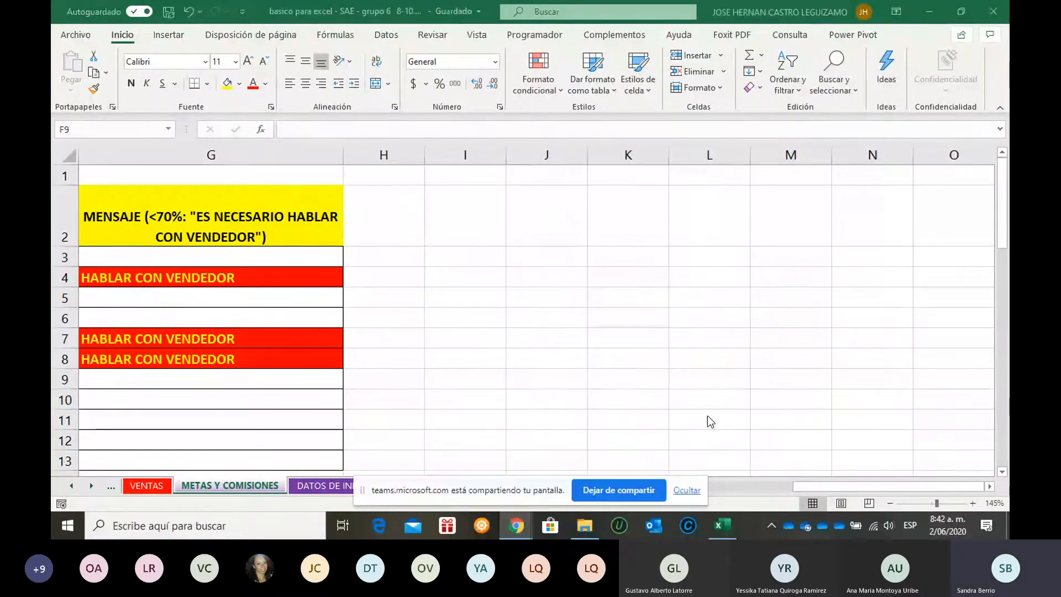
# - Switch to the Microsoft Teams meeting and admit the participant waiting in the lobby
pyautogui.hotkey('alt', 'Tab')
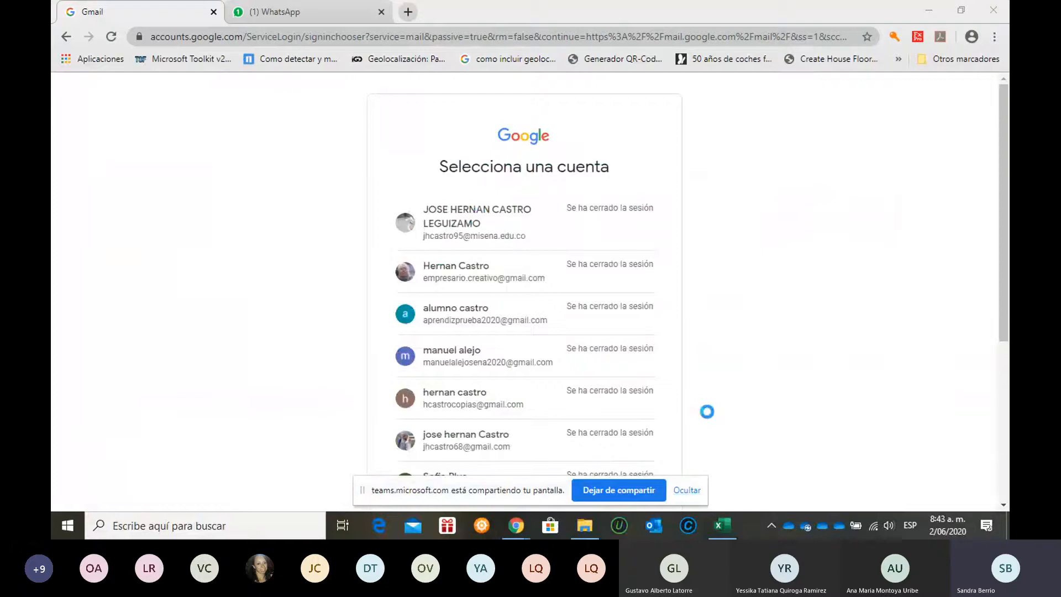
pyautogui.hotkey('alt', 'Tab')
pyautogui.press('Tab')
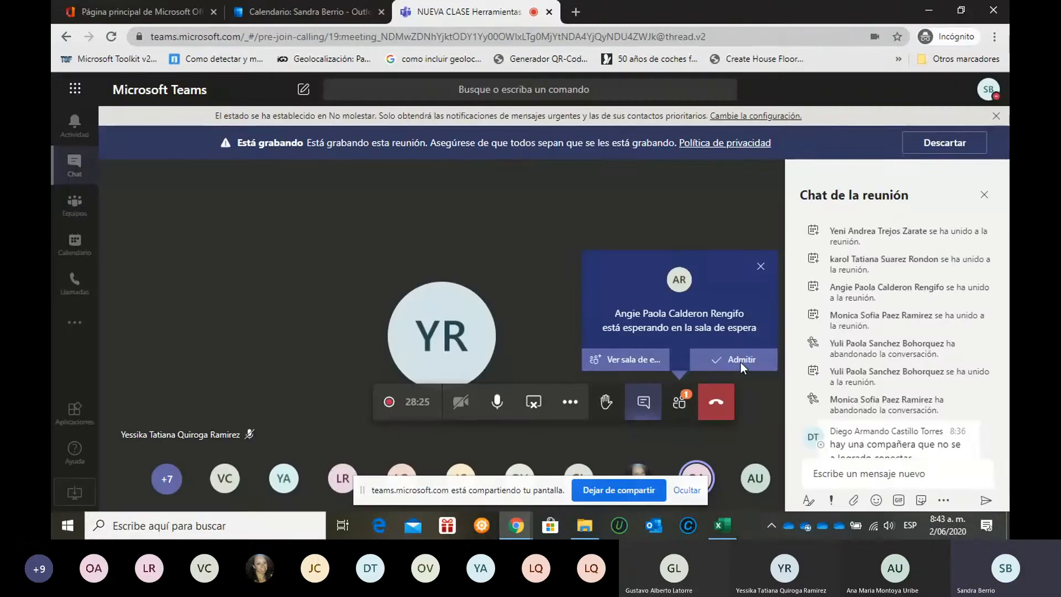
pyautogui.click(741, 361)
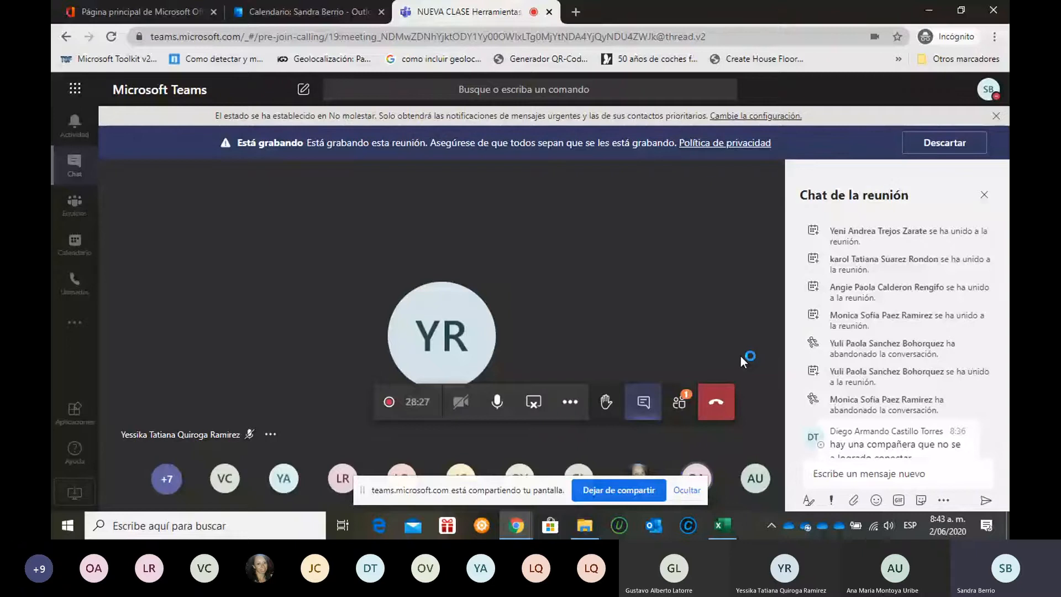
# - Return to the Excel workbook, enter maq1 in cell J3 and fill the series down to maq4 in J6
pyautogui.hotkey('alt', 'Tab')
pyautogui.press('Tab')
pyautogui.click(576, 261)
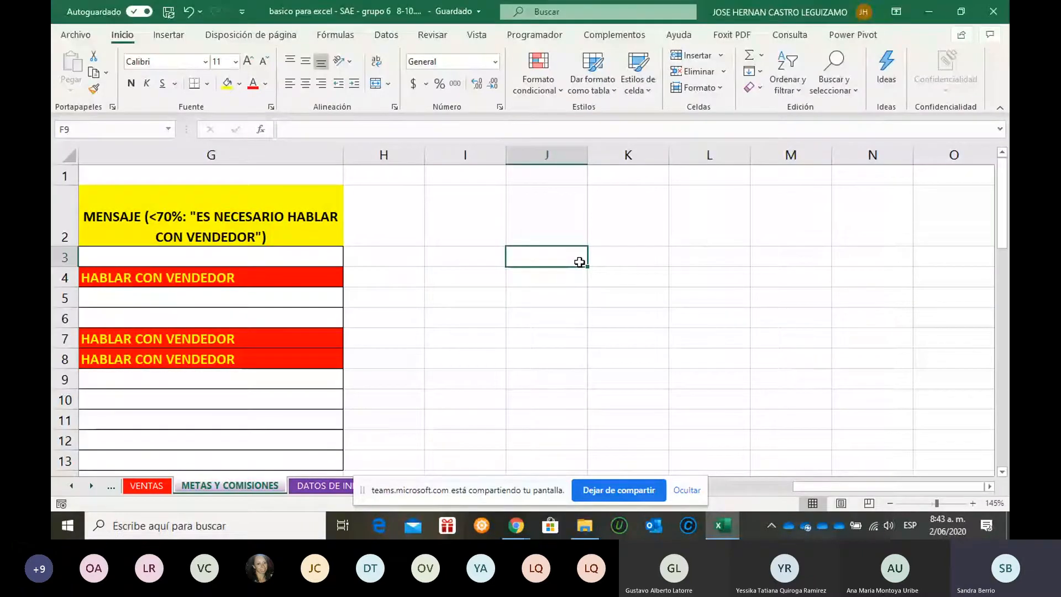
pyautogui.write('m')
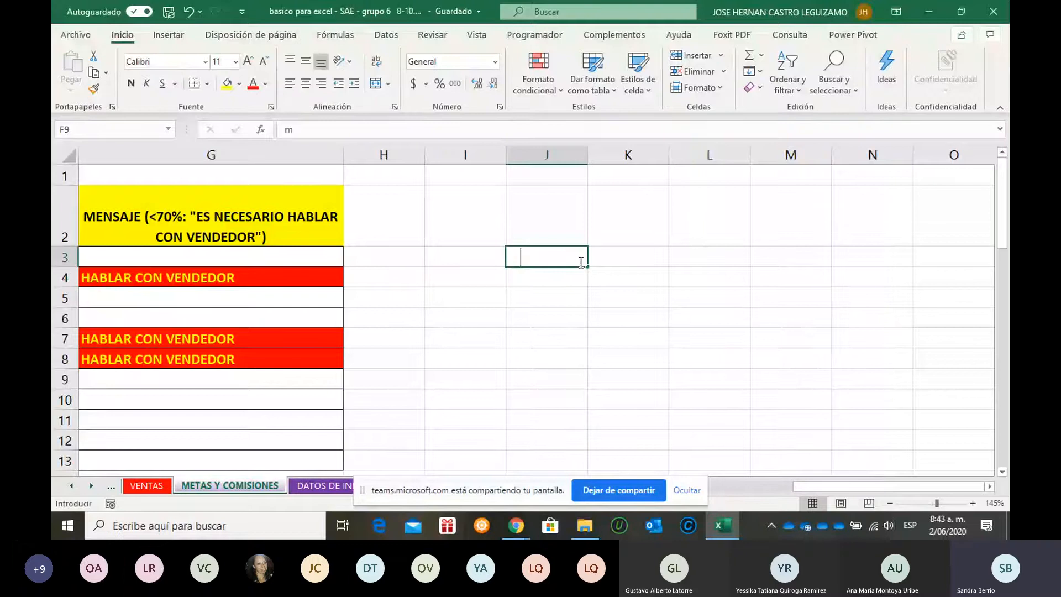
pyautogui.write('aqu')
pyautogui.press('BackSpace')
pyautogui.write('1')
pyautogui.press('Return')
pyautogui.click(582, 263)
pyautogui.moveTo(587, 267); pyautogui.dragTo(586, 329)
# - Enter sesion 1 in cell K2 and fill the series across to sesion 3 in M2
pyautogui.click(631, 221)
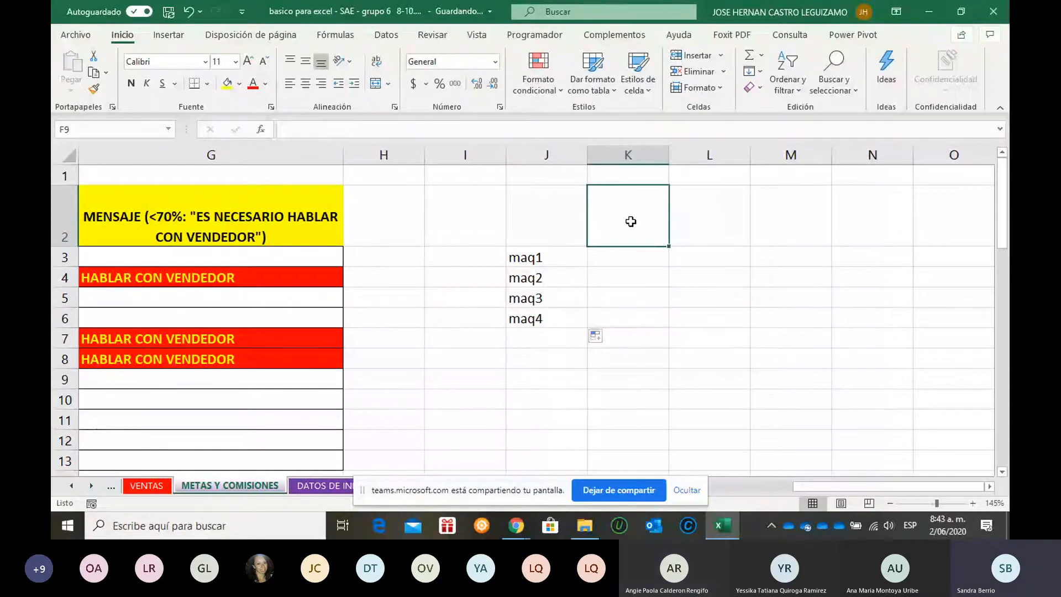
pyautogui.write('sesion 1')
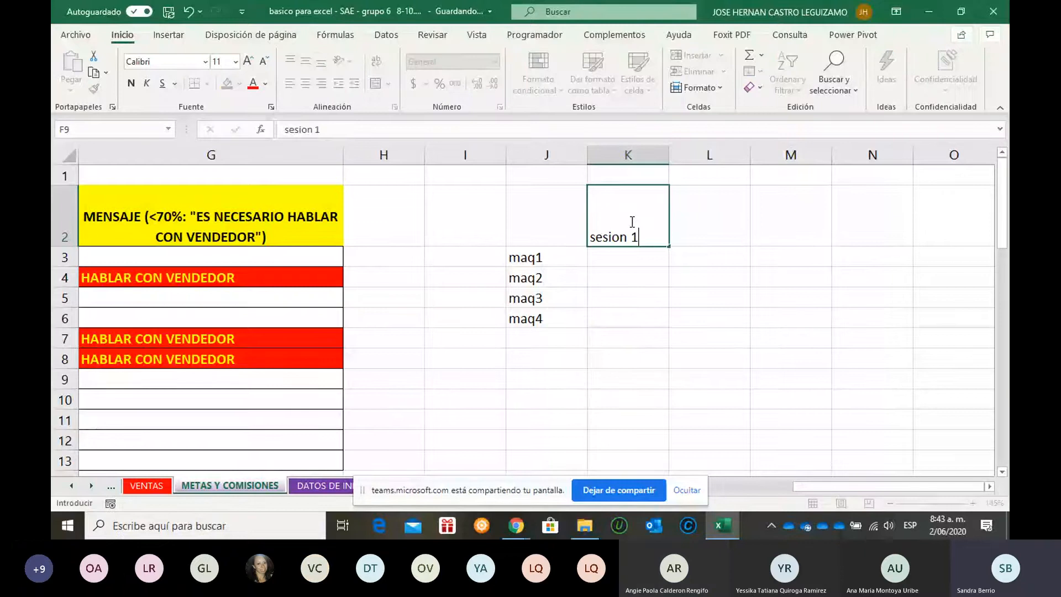
pyautogui.press('Return')
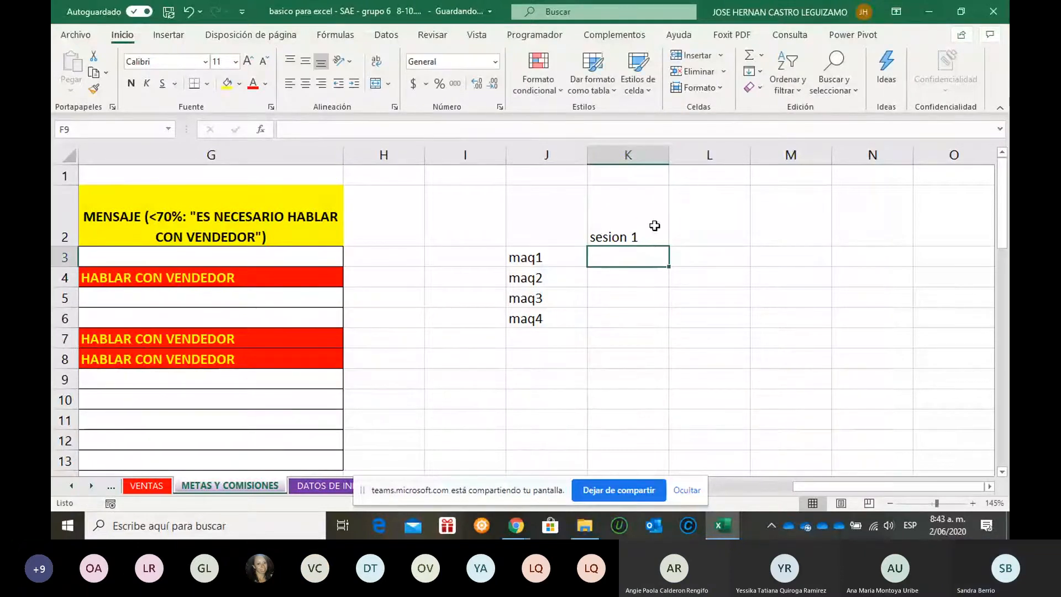
pyautogui.click(655, 235)
pyautogui.moveTo(668, 246); pyautogui.dragTo(818, 243)
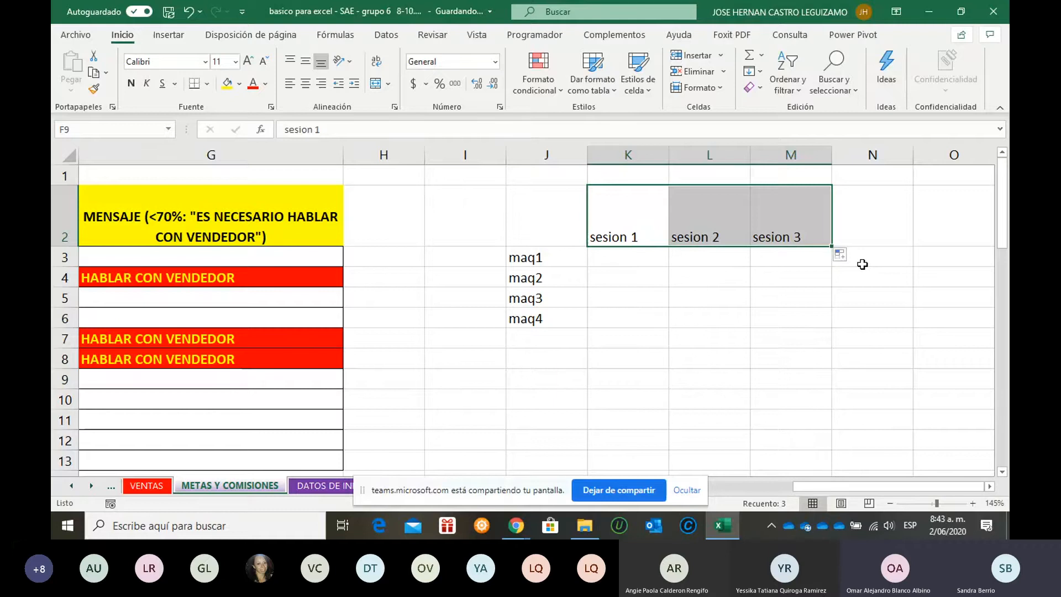
pyautogui.click(863, 264)
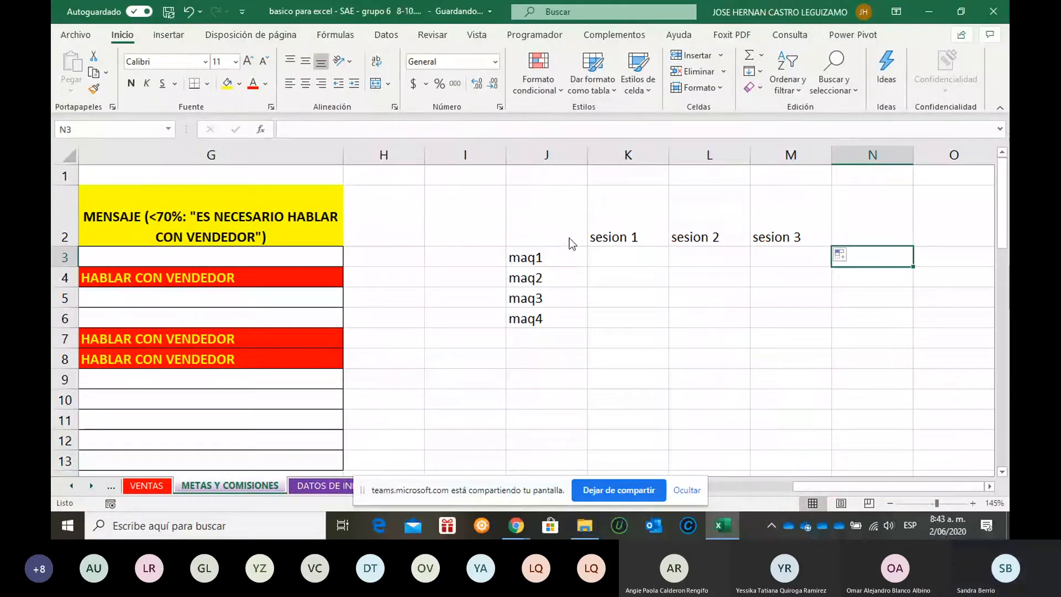
# - Create a blank workbook, copy the machine and session table in J2:M6, and switch to the new workbook with cell C4 as destination
pyautogui.hotkey('ctrl', 'n')
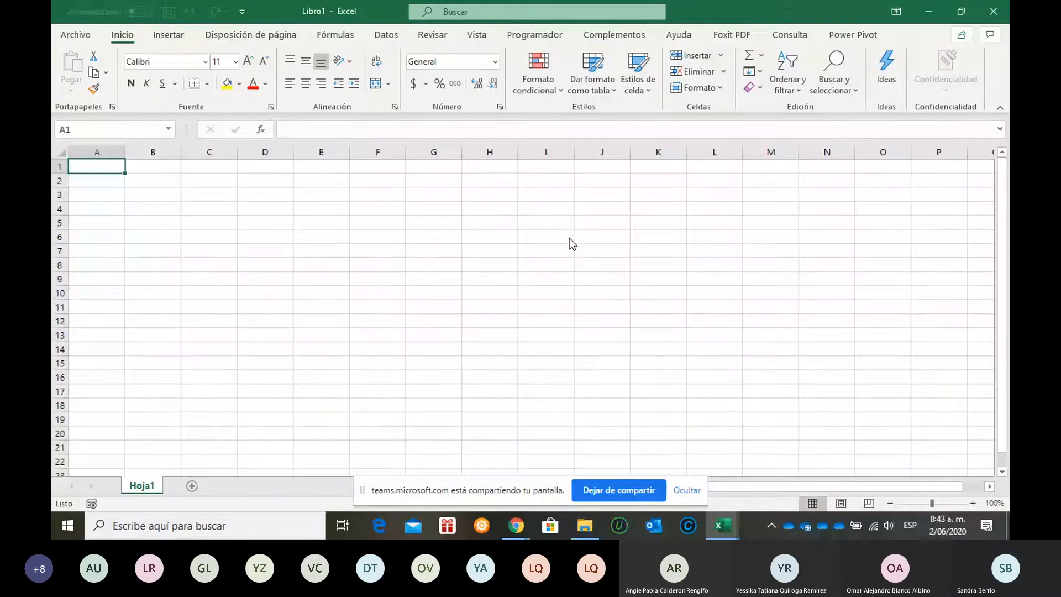
pyautogui.hotkey('alt', 'Tab')
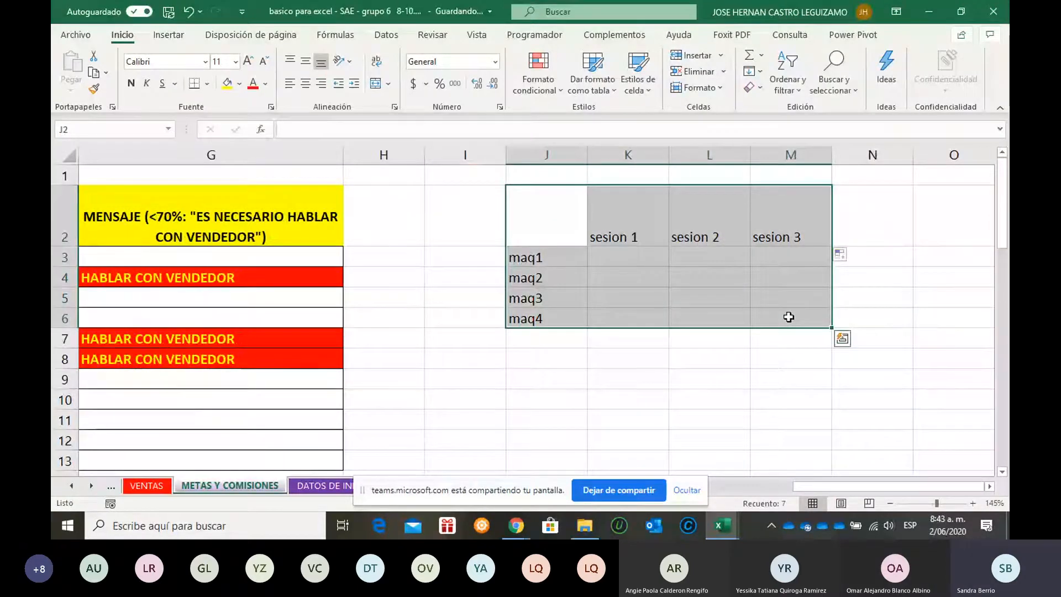
pyautogui.hotkey('ctrl', 'c')
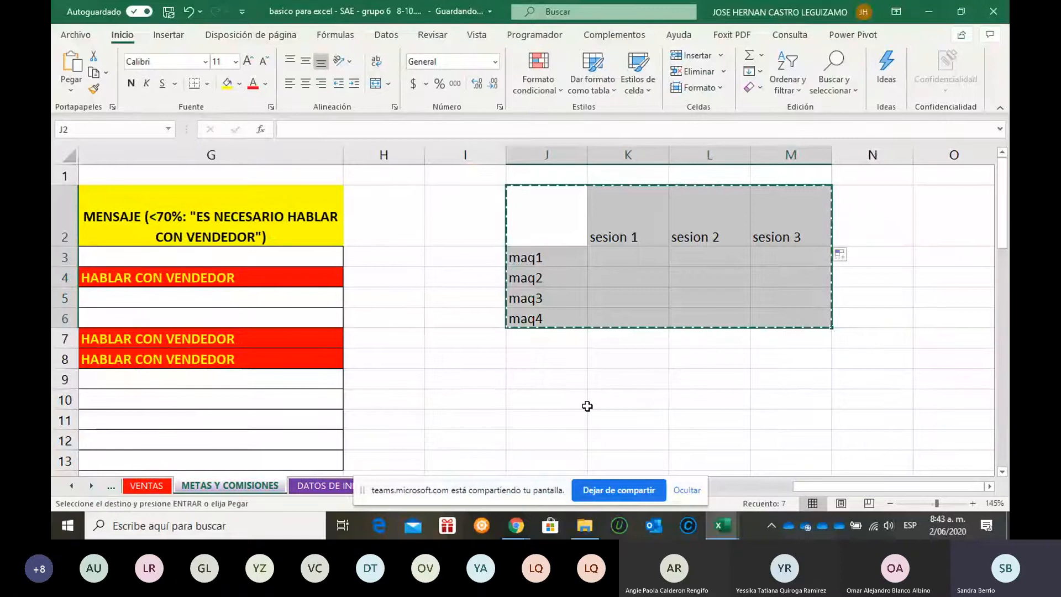
pyautogui.hotkey('alt', 'Tab')
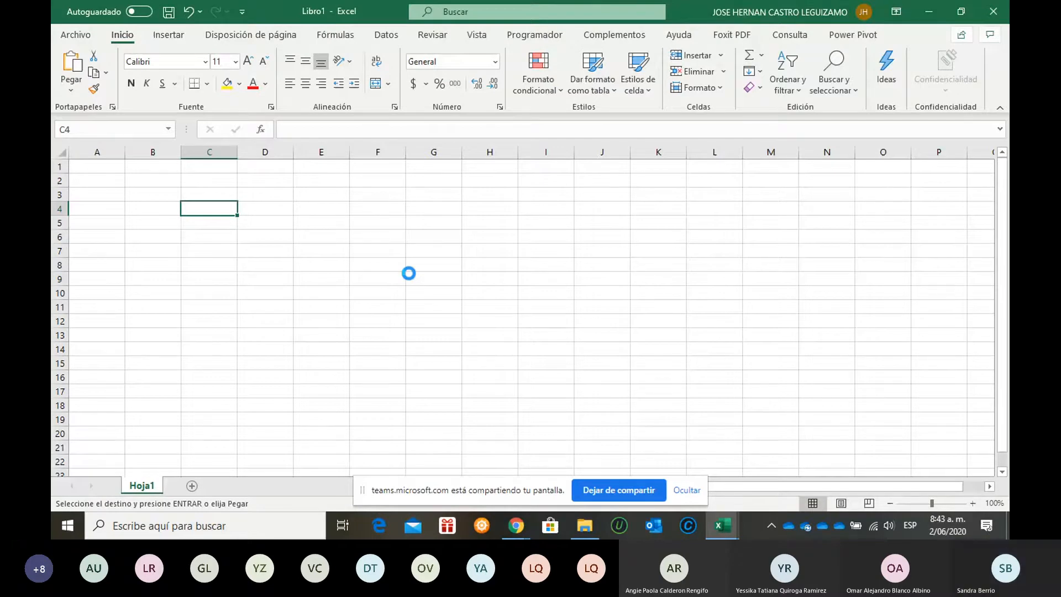
# - Back on the METAS Y COMISIONES sheet, insert a column sparkline in cell C14 from the sales data in C3:C13
pyautogui.hotkey('alt', 'Tab')
pyautogui.moveTo(824, 487); pyautogui.dragTo(646, 487)
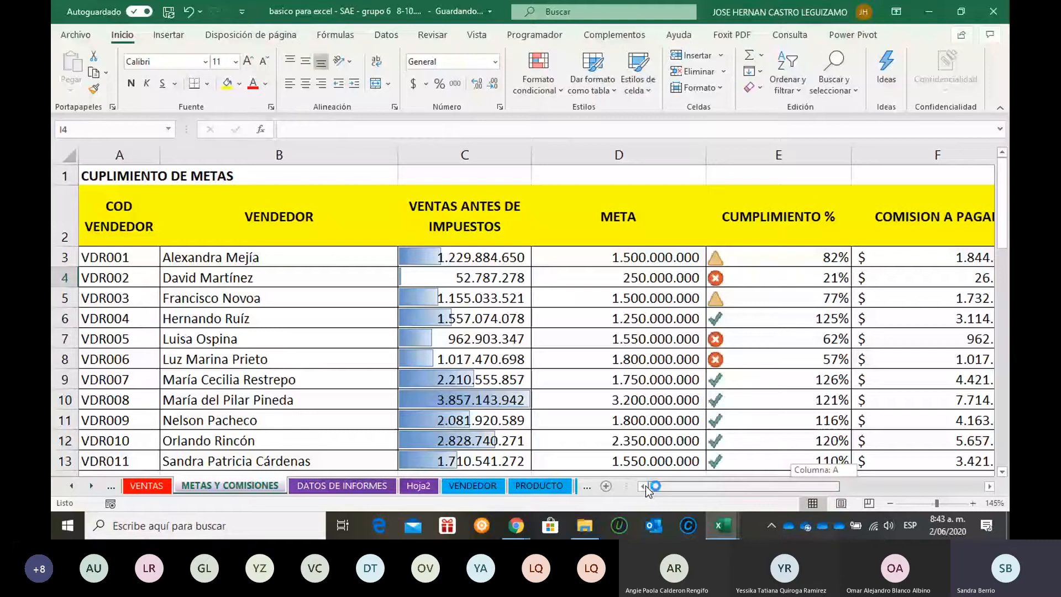
pyautogui.scroll(-1, 501, 356)
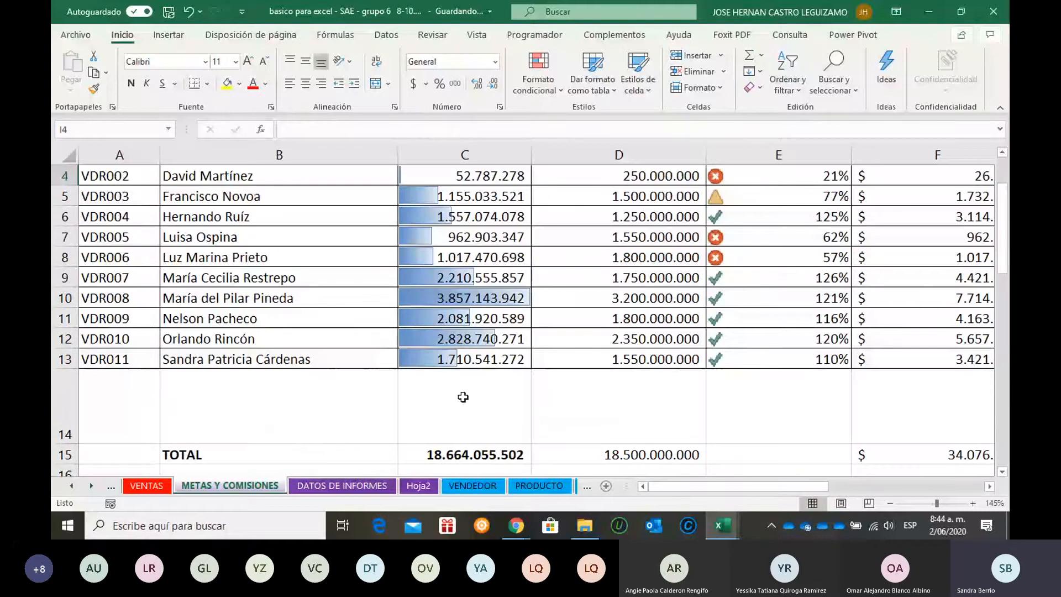
pyautogui.click(463, 397)
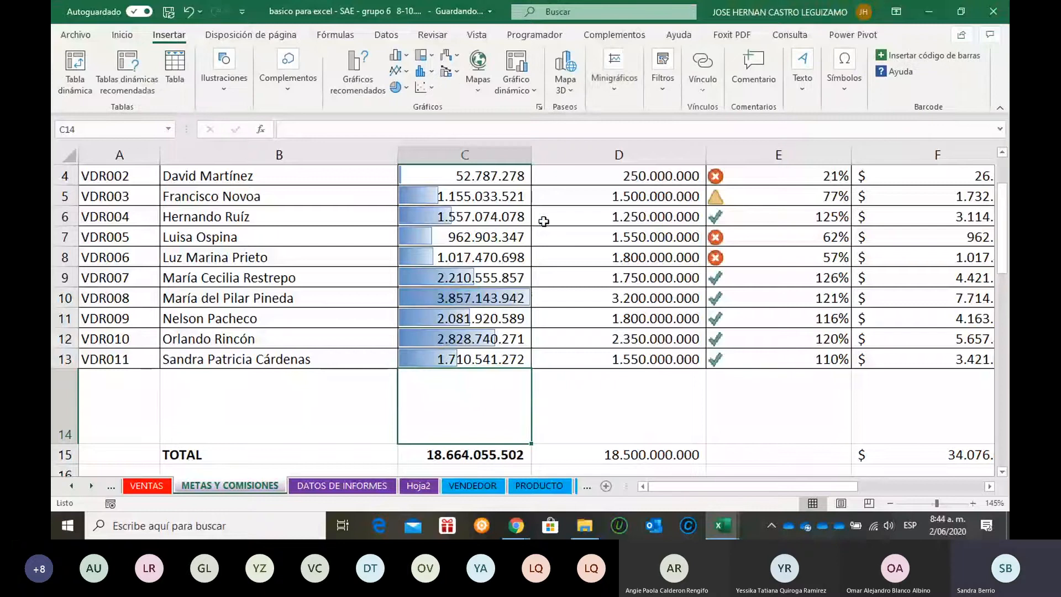
pyautogui.click(616, 92)
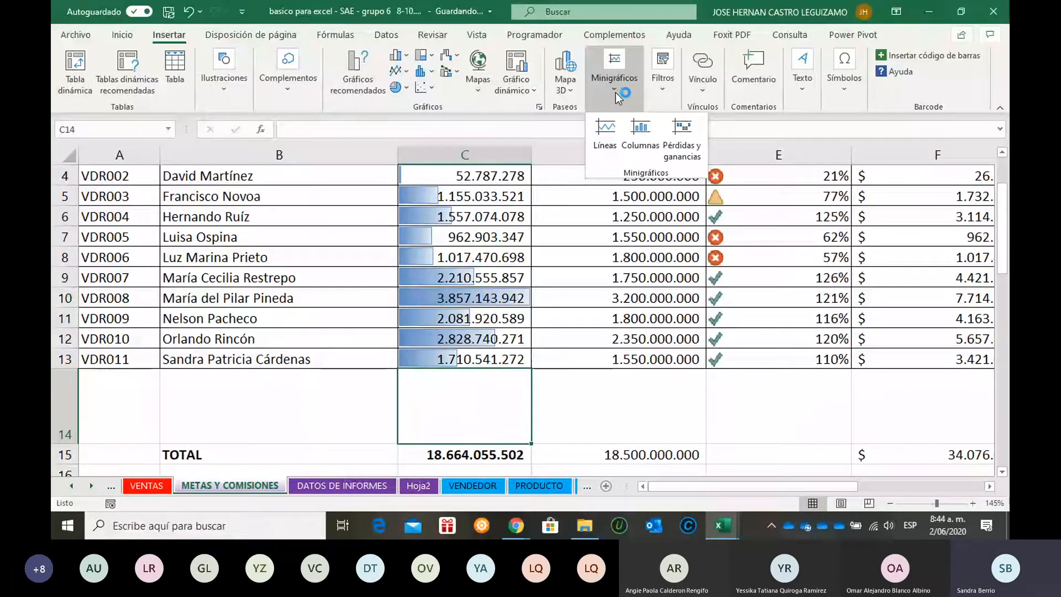
pyautogui.click(646, 133)
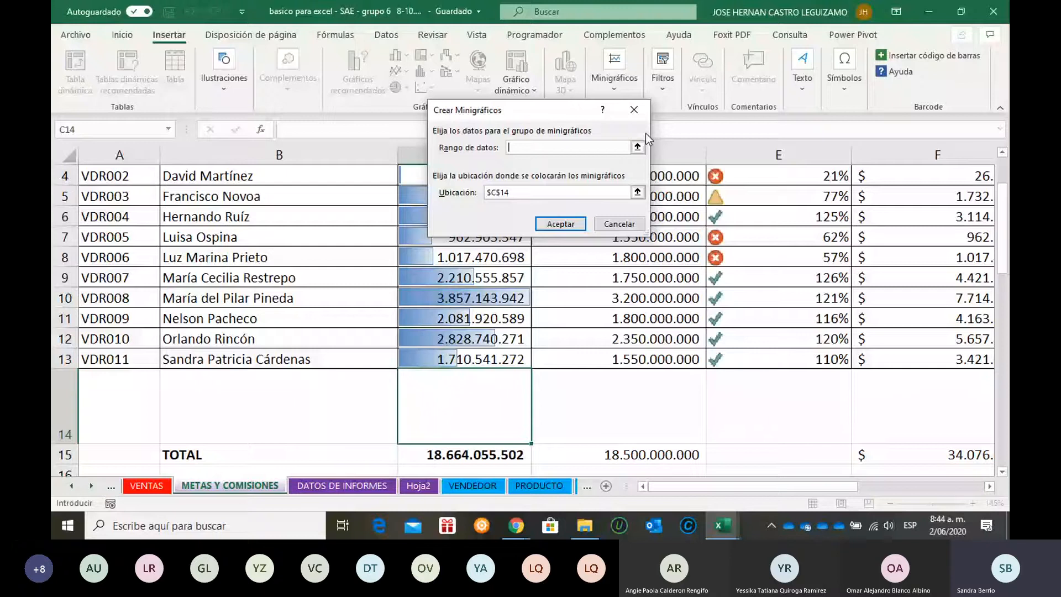
pyautogui.moveTo(454, 114); pyautogui.dragTo(590, 114)
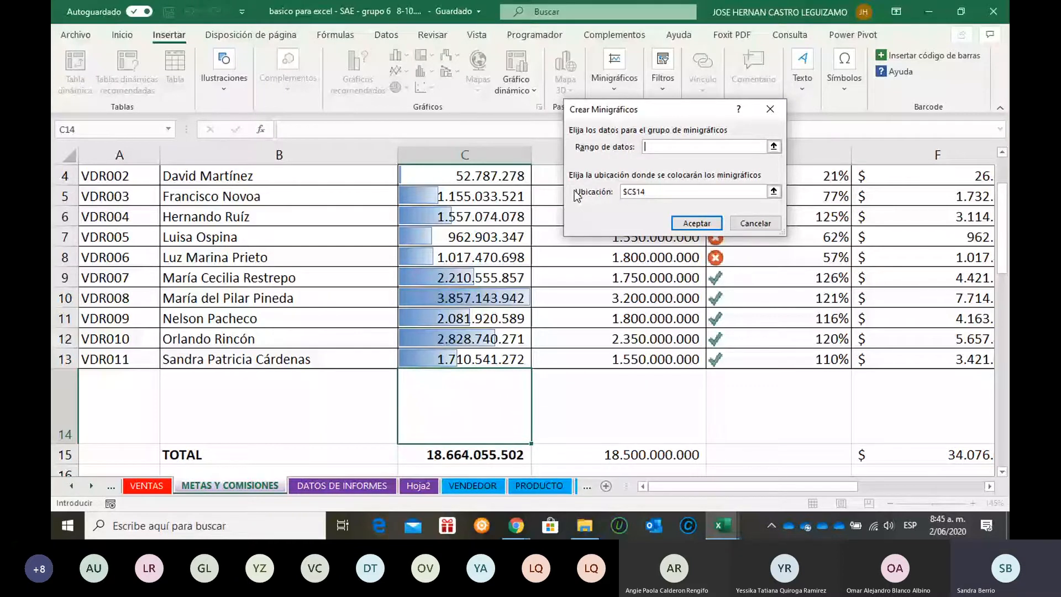
pyautogui.scroll(1, 475, 253)
pyautogui.moveTo(475, 253); pyautogui.dragTo(495, 359)
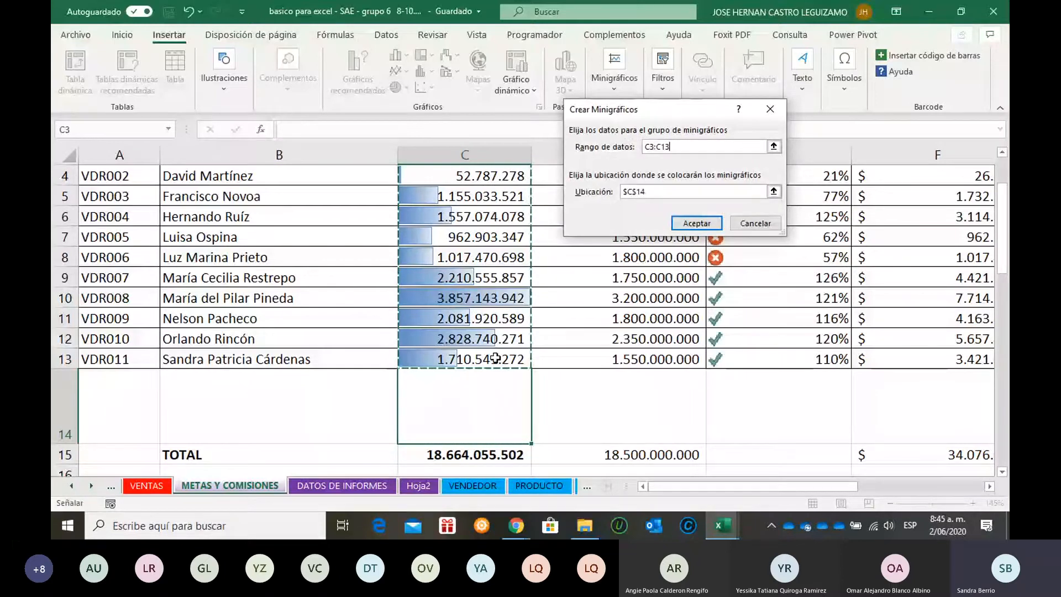
pyautogui.click(683, 222)
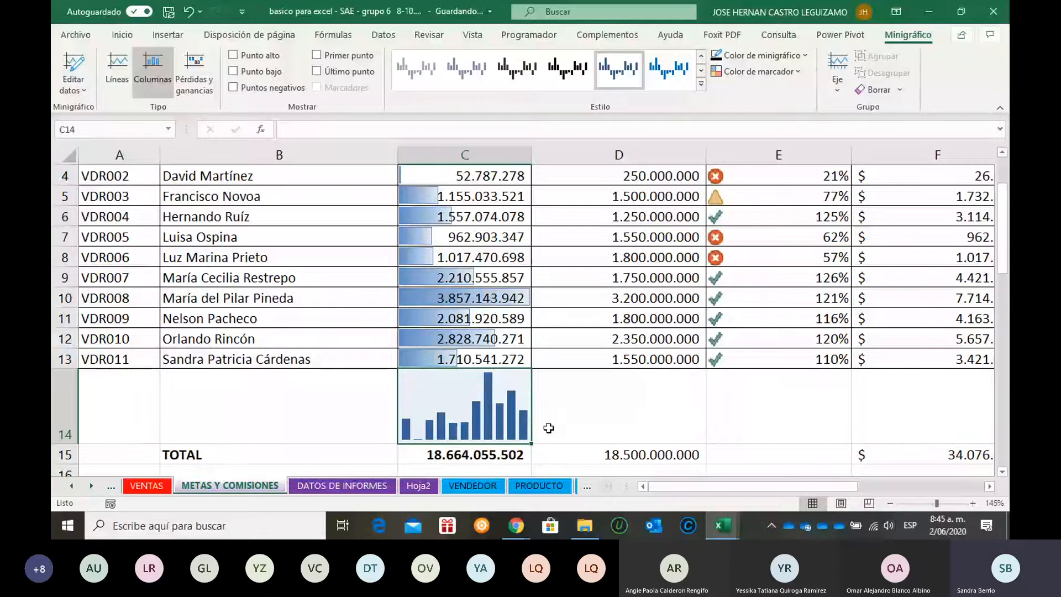
# - Apply the dark orange style to the sparkline in C14 and highlight its high point
pyautogui.click(493, 408)
pyautogui.click(702, 85)
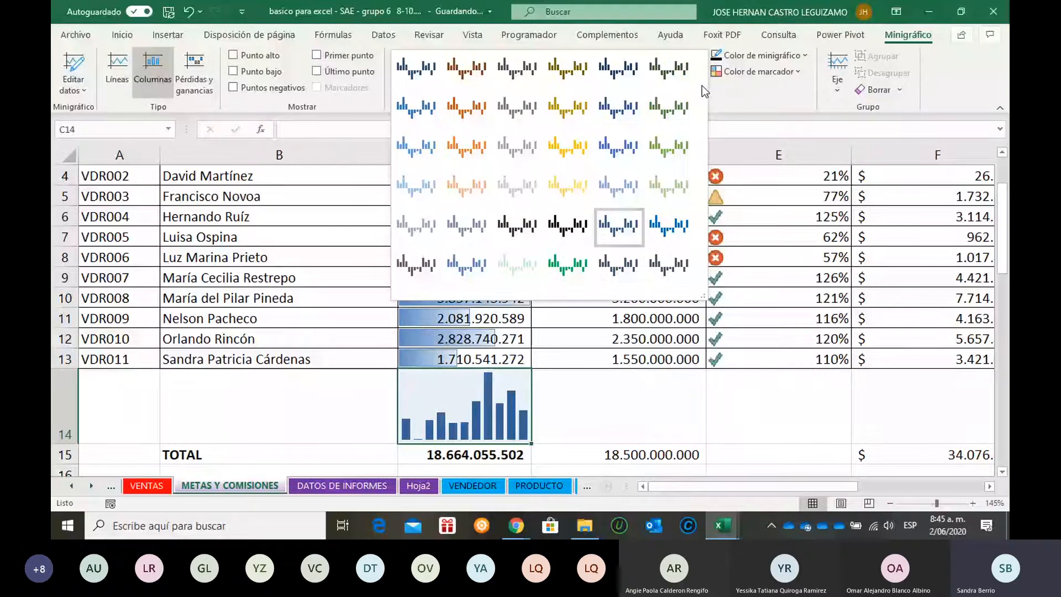
pyautogui.click(468, 110)
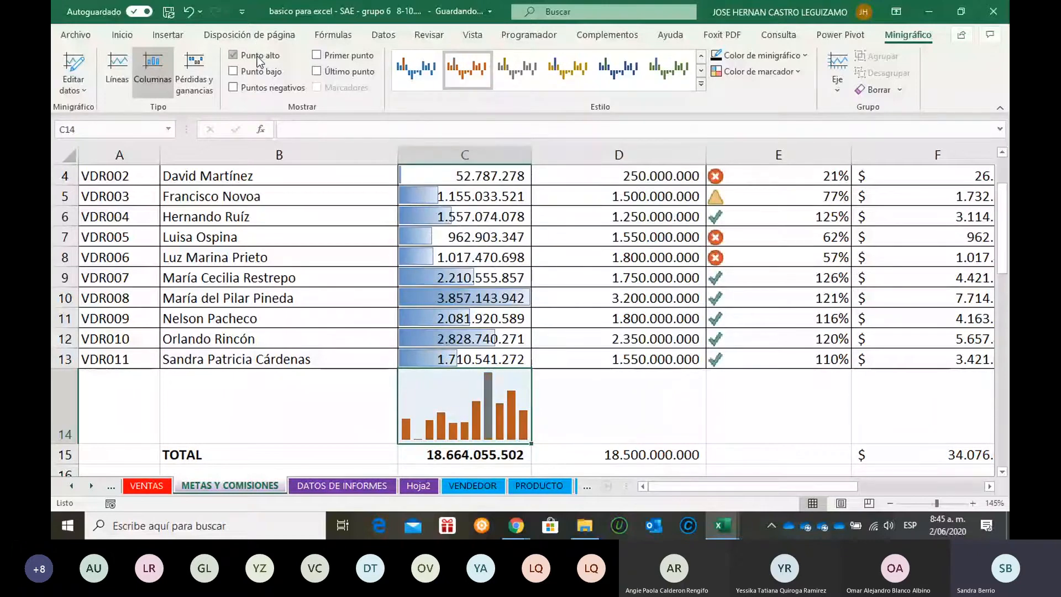
pyautogui.click(610, 413)
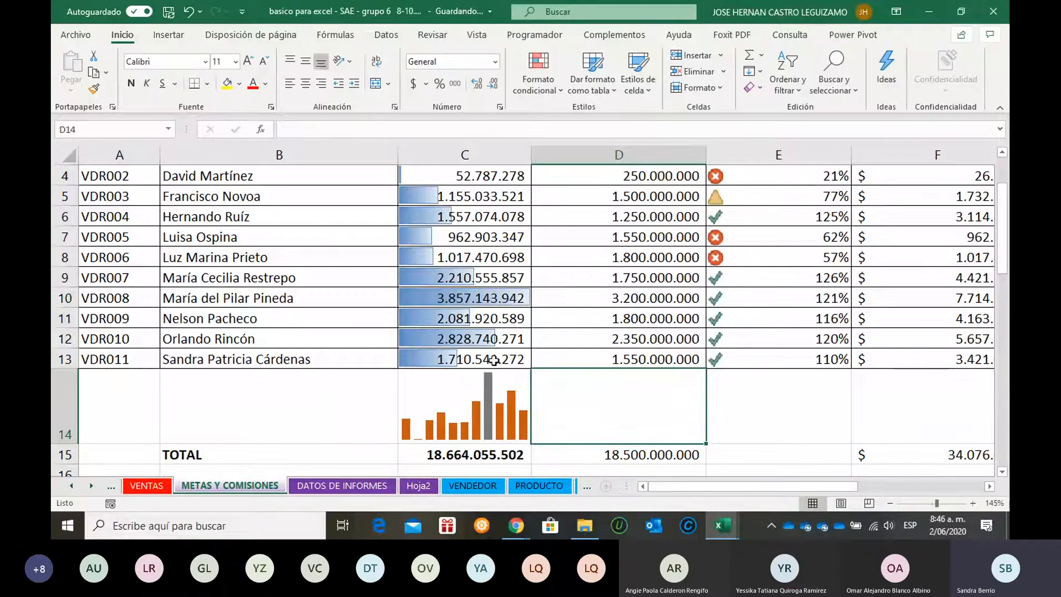
# - Recolor the C14 sparkline red and set its high point marker color to purple
pyautogui.click(466, 391)
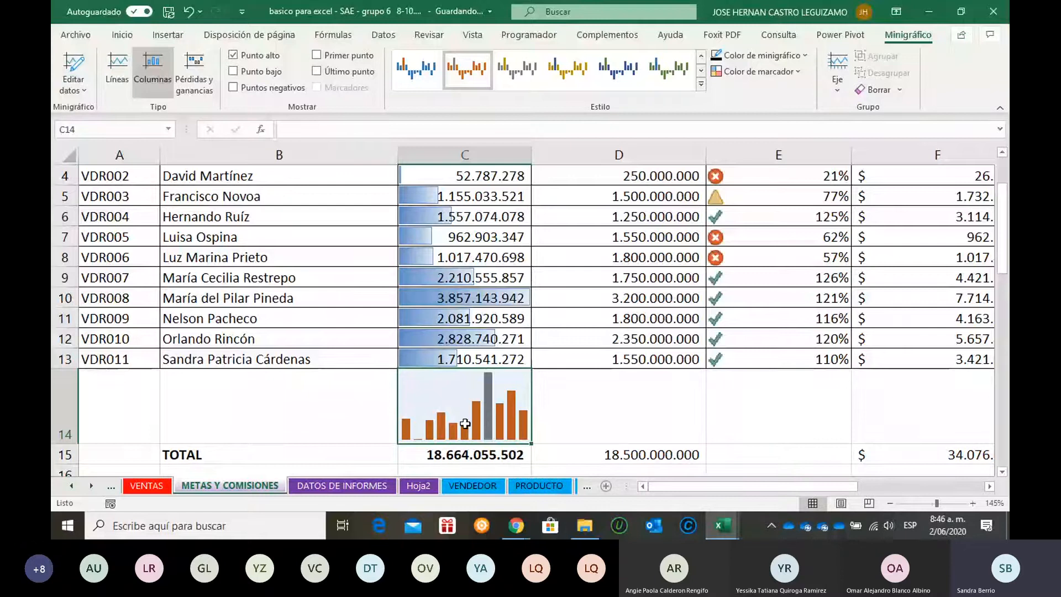
pyautogui.click(768, 57)
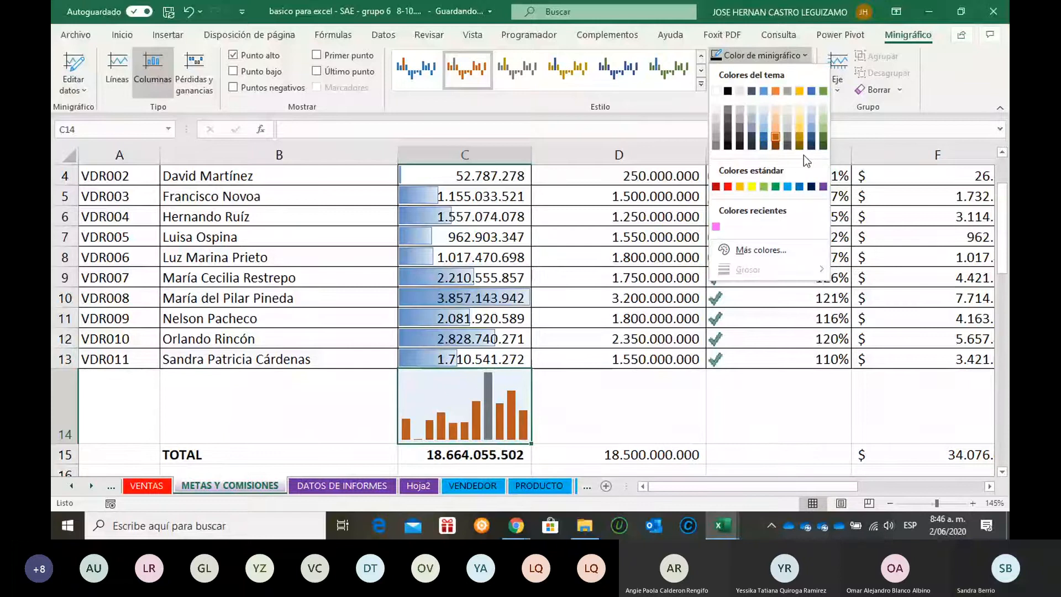
pyautogui.click(728, 187)
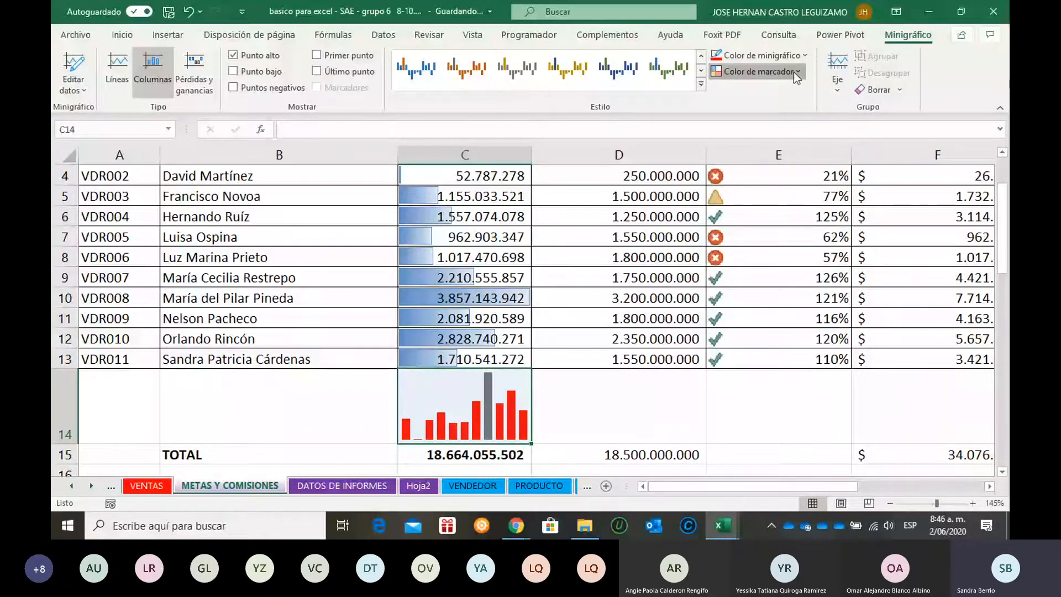
pyautogui.click(785, 71)
pyautogui.moveTo(794, 133)
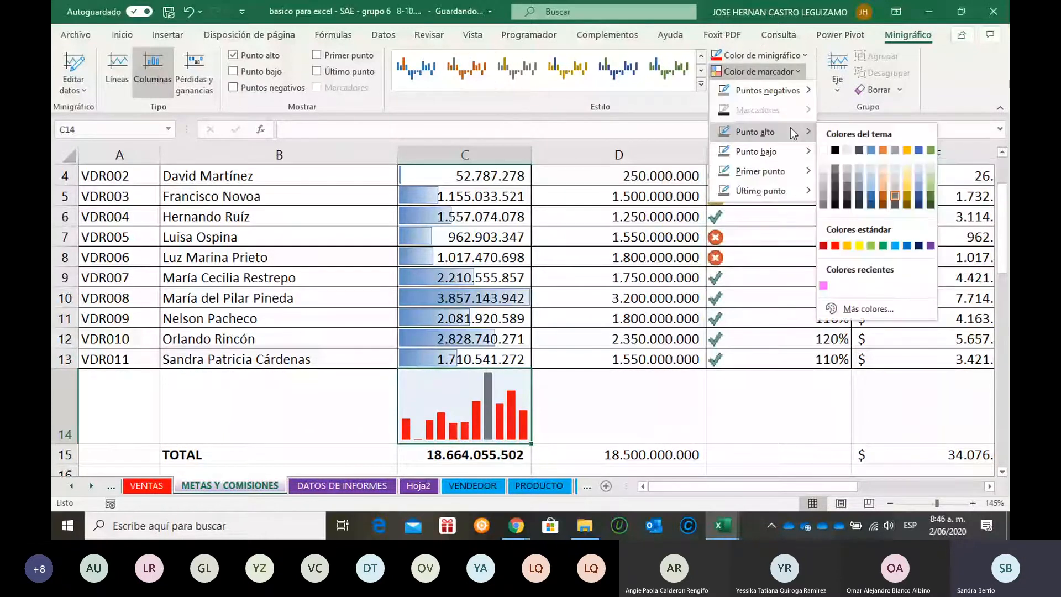
pyautogui.click(931, 247)
pyautogui.click(659, 400)
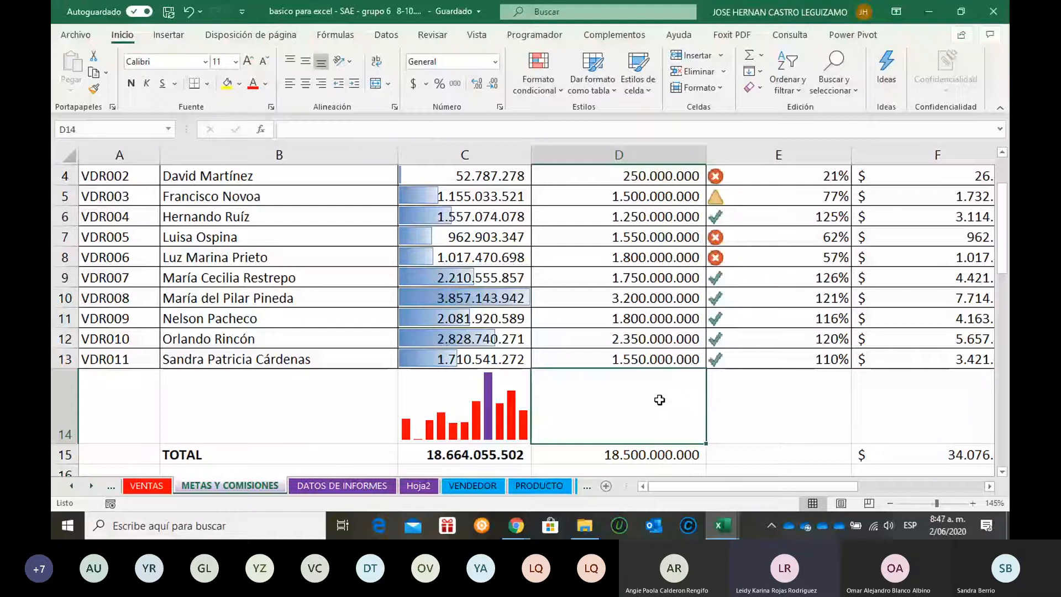
pyautogui.press('Left')
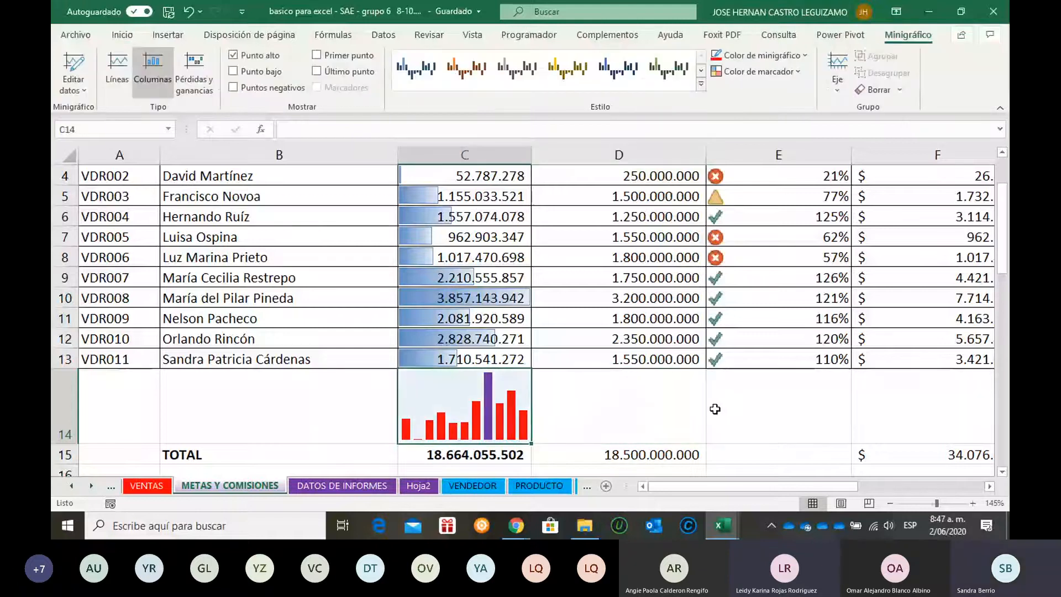
pyautogui.click(167, 37)
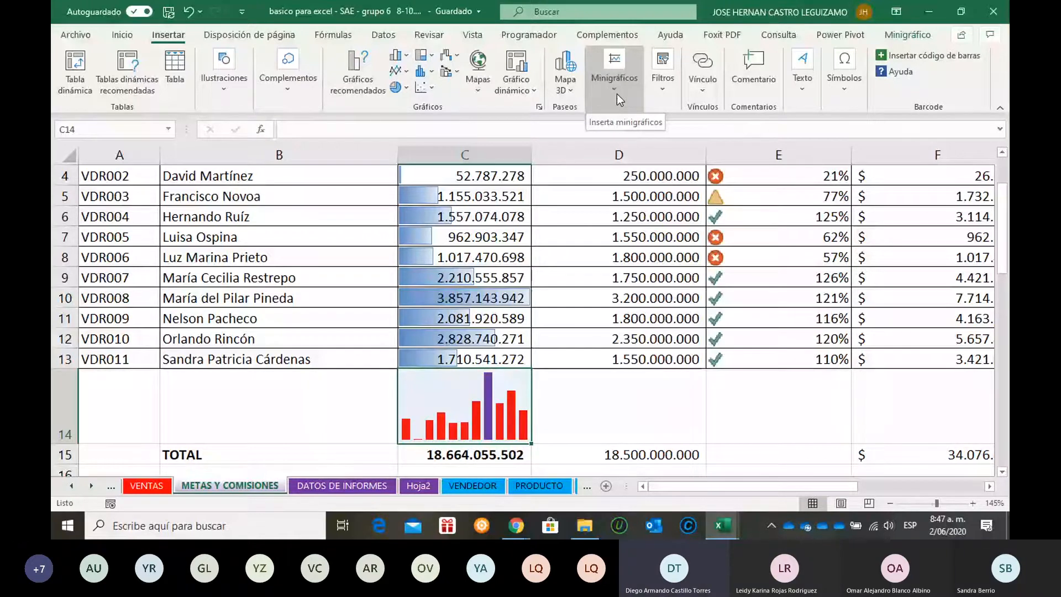
pyautogui.click(616, 94)
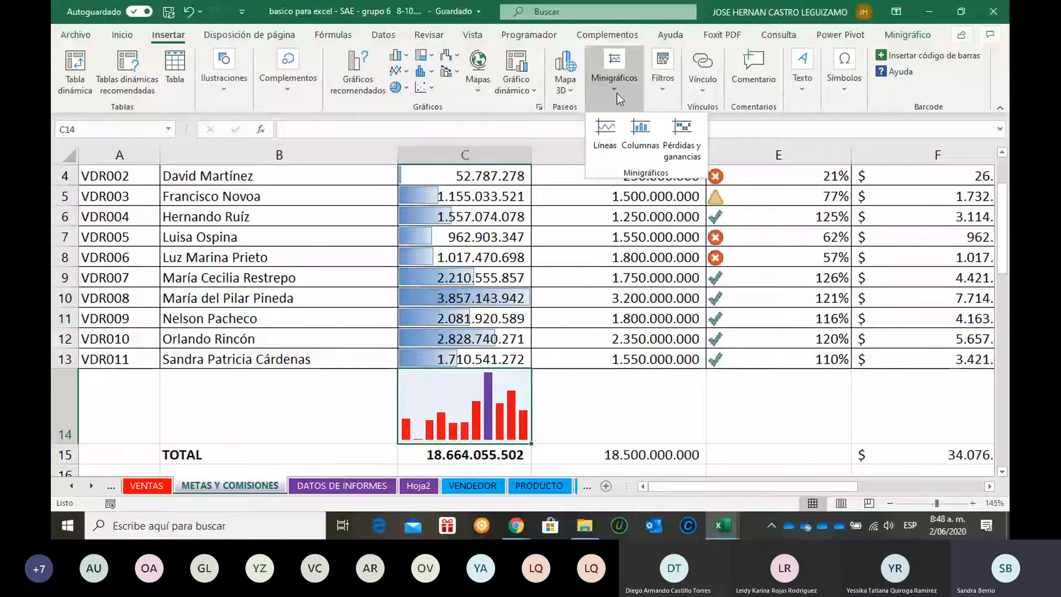
pyautogui.click(641, 130)
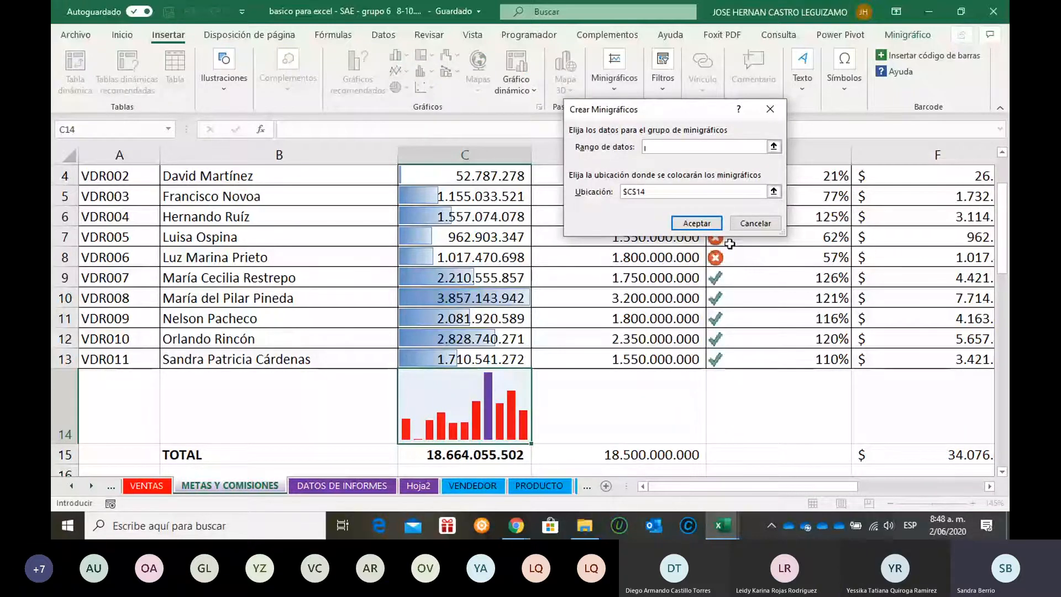
pyautogui.click(747, 225)
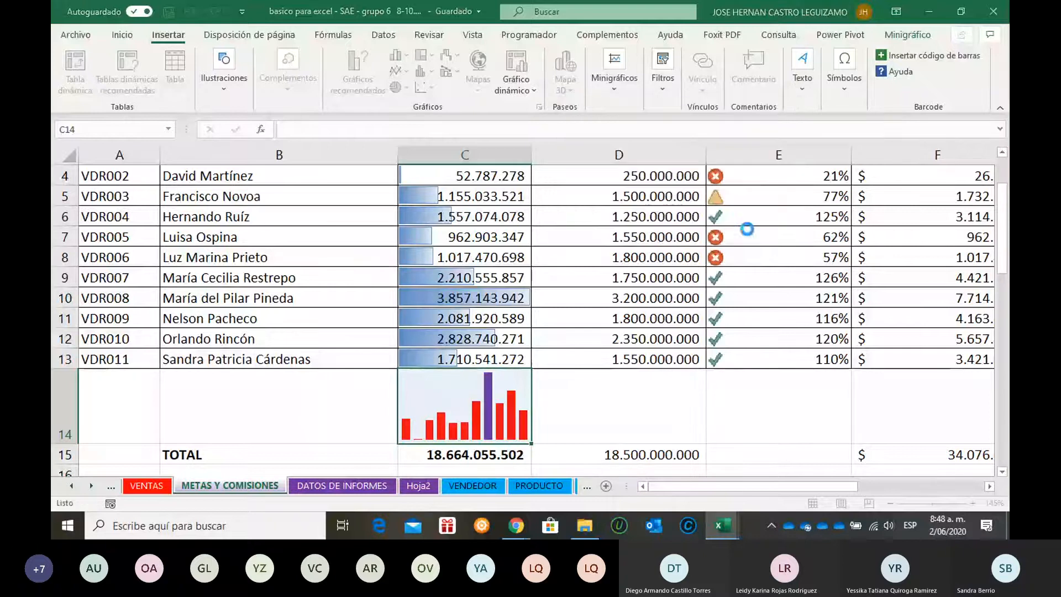
pyautogui.click(645, 391)
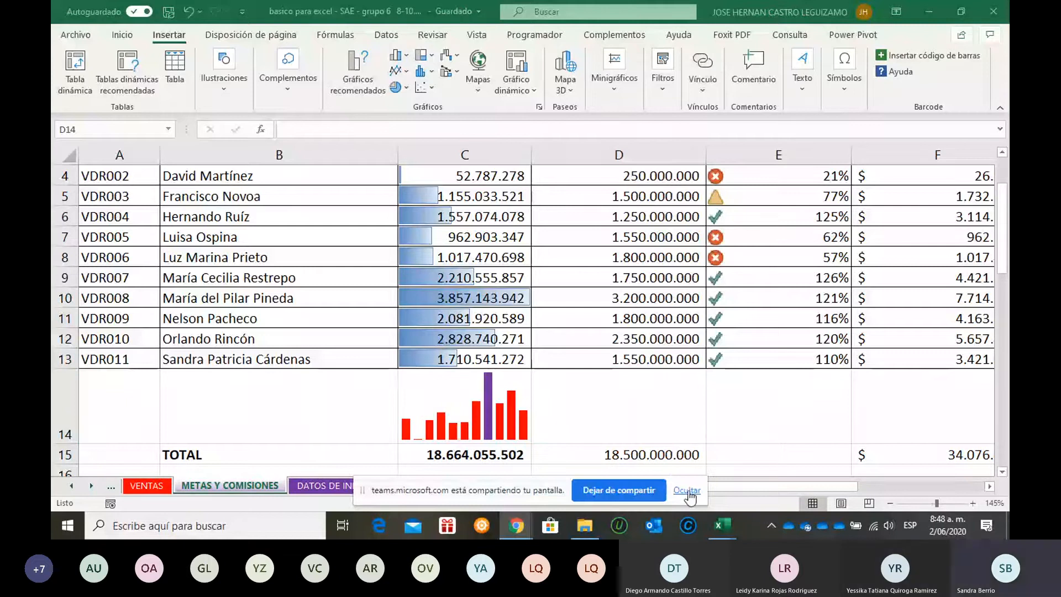
# - Switch to the Libro1 workbook and make rows 5 to 8 of the machine table taller
pyautogui.click(689, 492)
pyautogui.hotkey('alt', 'Tab')
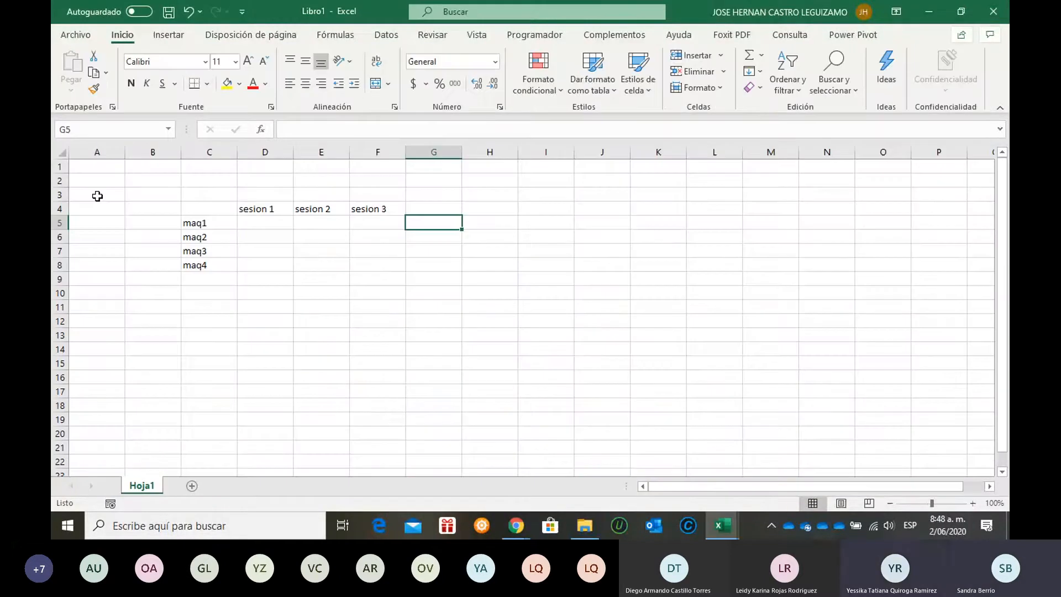
pyautogui.moveTo(59, 221); pyautogui.dragTo(68, 290)
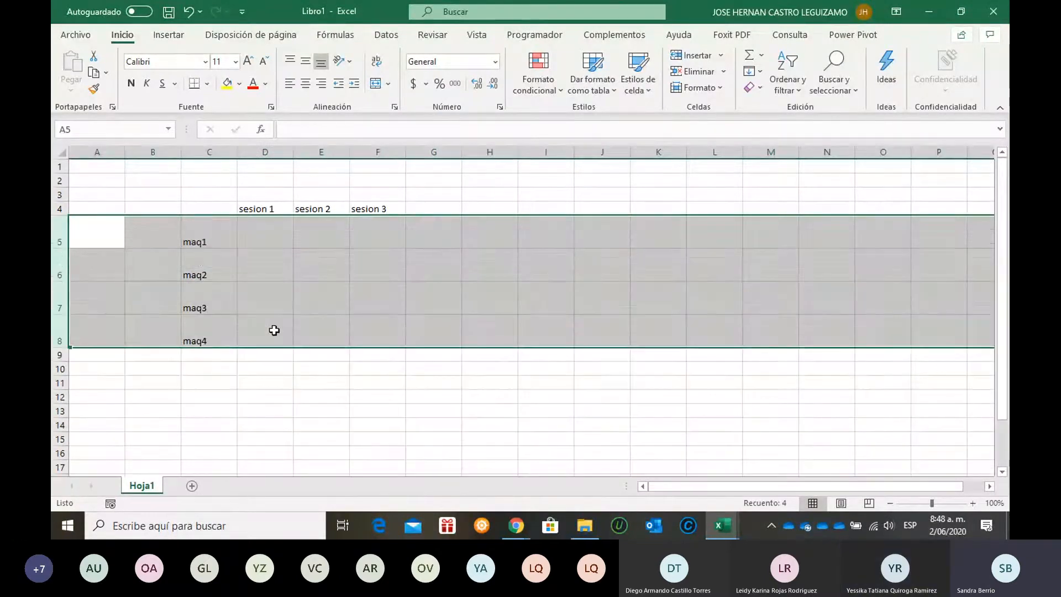
pyautogui.click(273, 330)
pyautogui.click(426, 240)
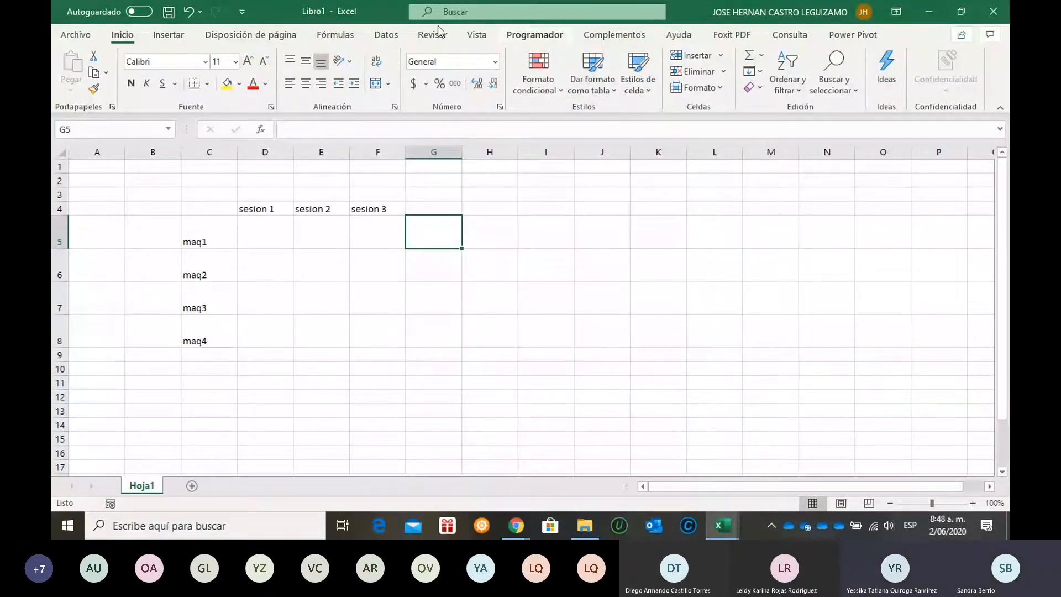
pyautogui.click(168, 35)
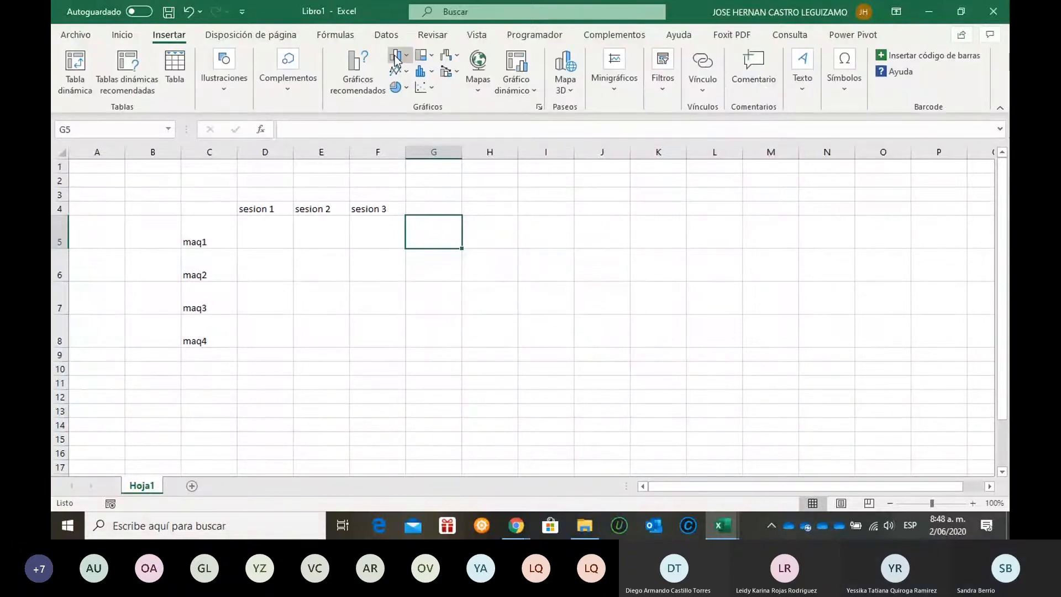
pyautogui.click(589, 103)
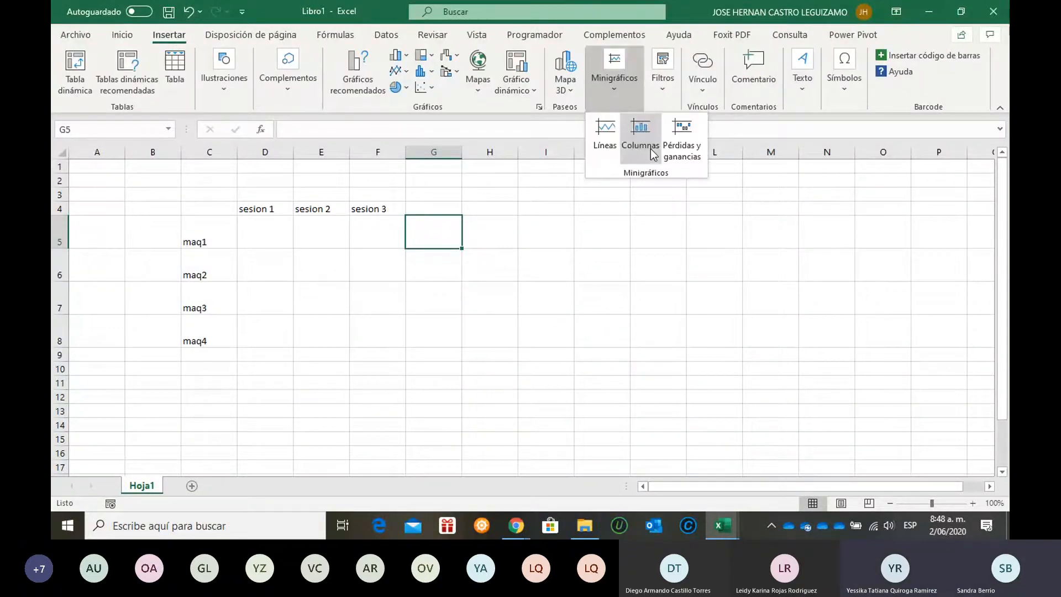
pyautogui.click(653, 154)
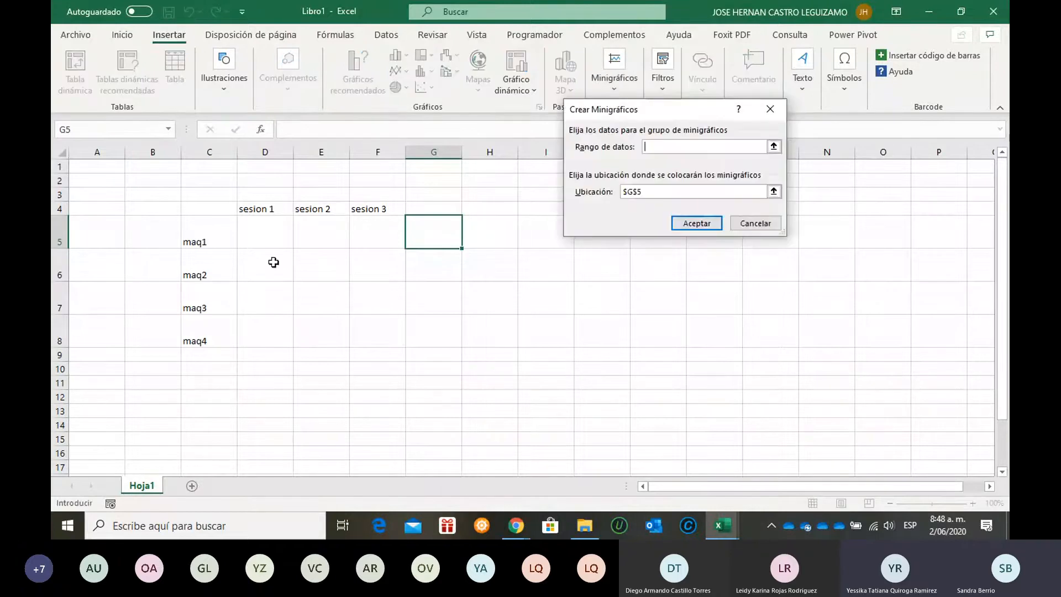
pyautogui.moveTo(271, 243); pyautogui.dragTo(397, 239)
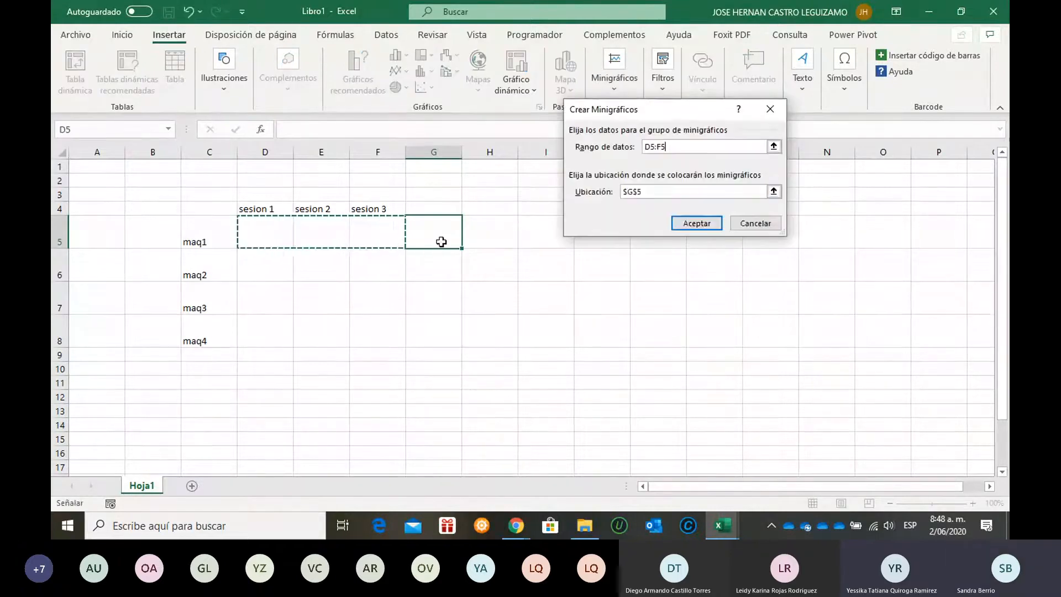
pyautogui.click(633, 195)
pyautogui.press('F4')
pyautogui.press('F4')
pyautogui.press('F4')
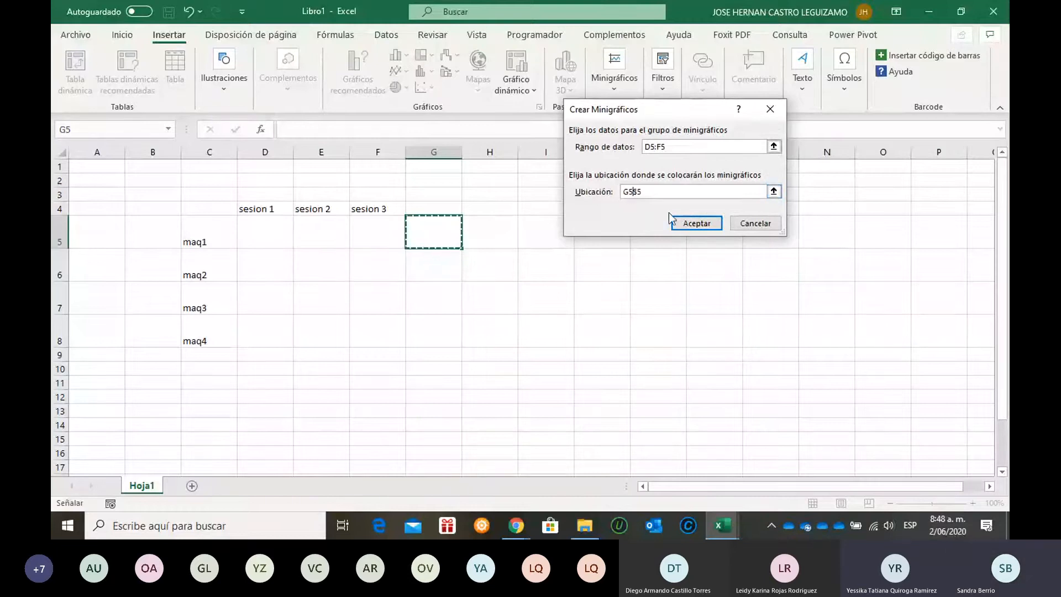
pyautogui.press('F4')
pyautogui.press('F4')
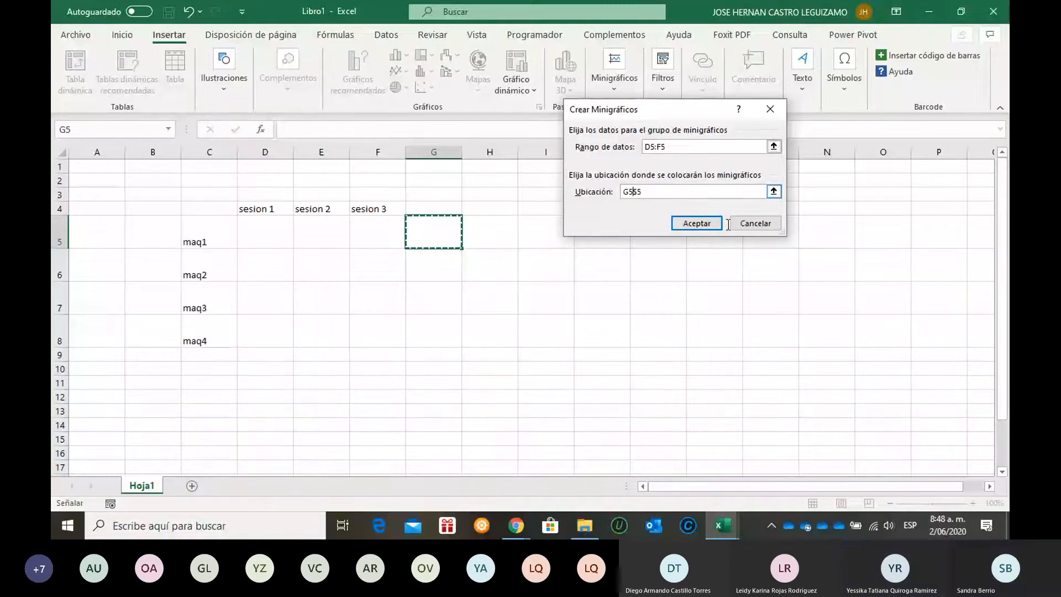
pyautogui.doubleClick(759, 226)
# - Insert a column sparkline in G5 from data range D5:F5 with relative location G5, and fill it down to G8
pyautogui.click(451, 225)
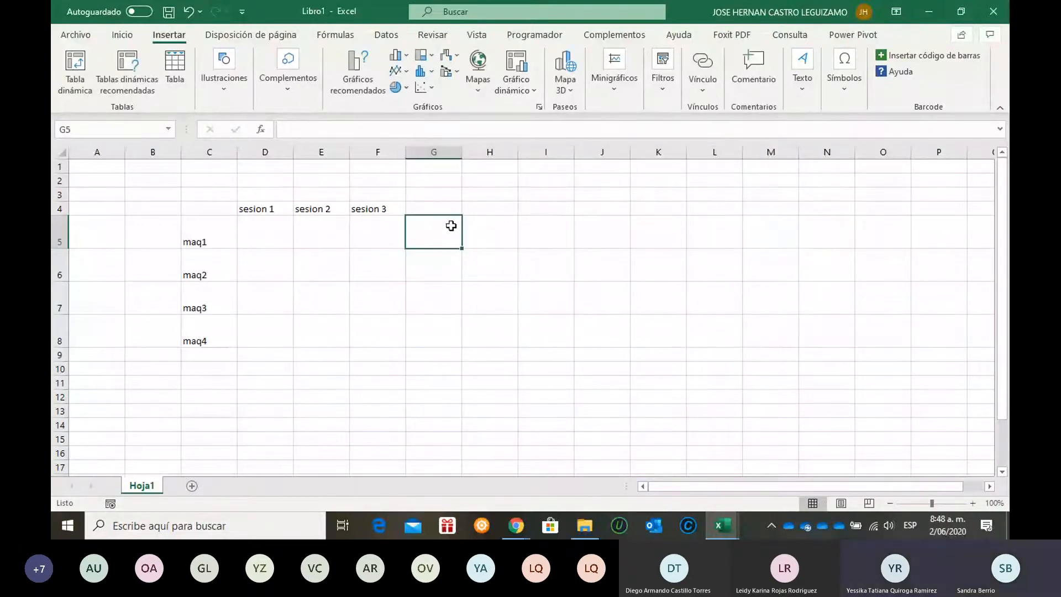
pyautogui.click(620, 90)
pyautogui.click(642, 138)
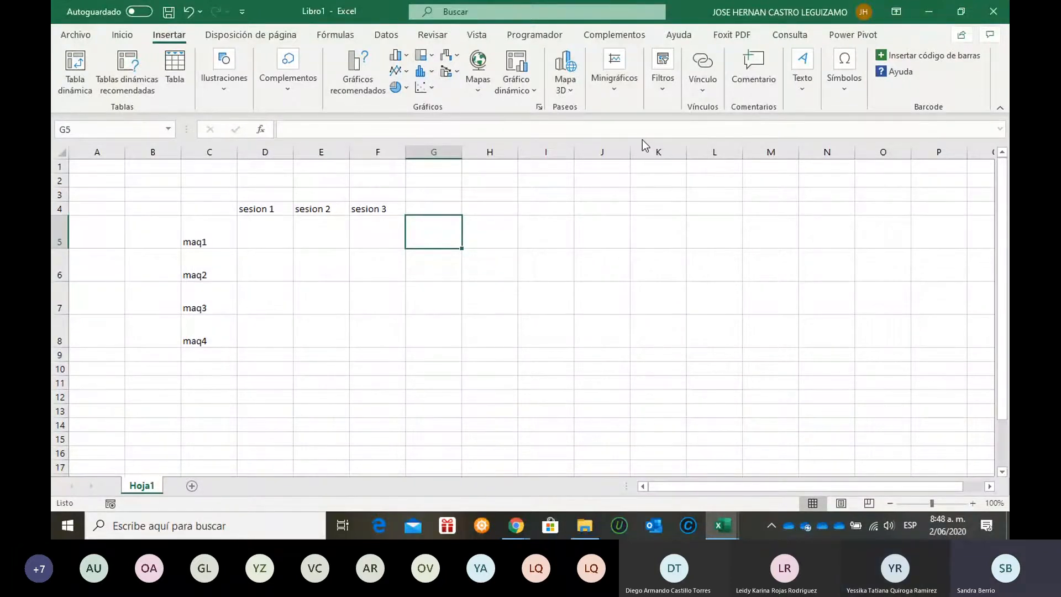
pyautogui.moveTo(287, 235); pyautogui.dragTo(381, 243)
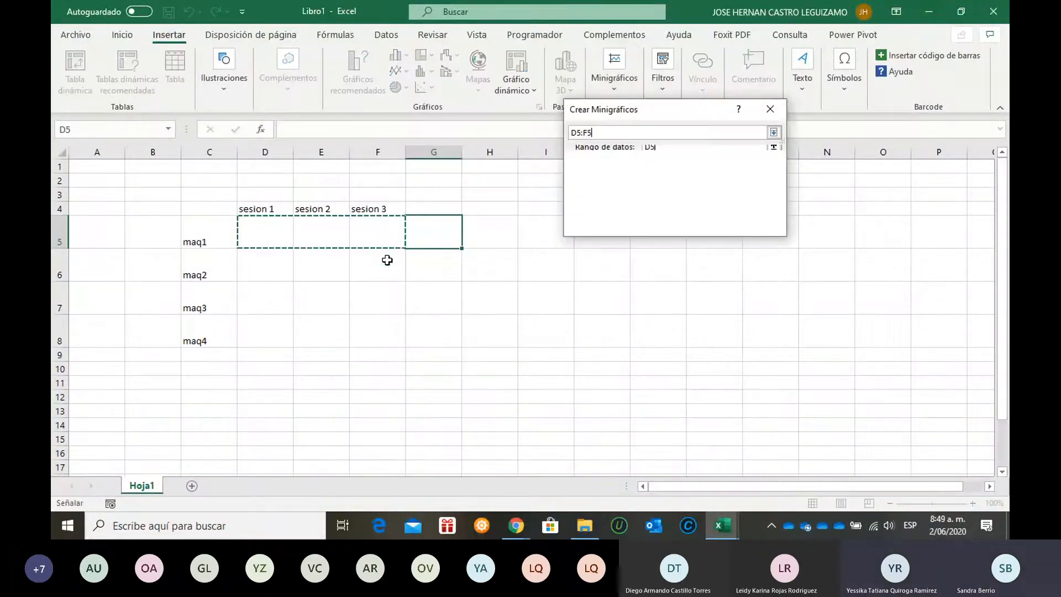
pyautogui.click(636, 193)
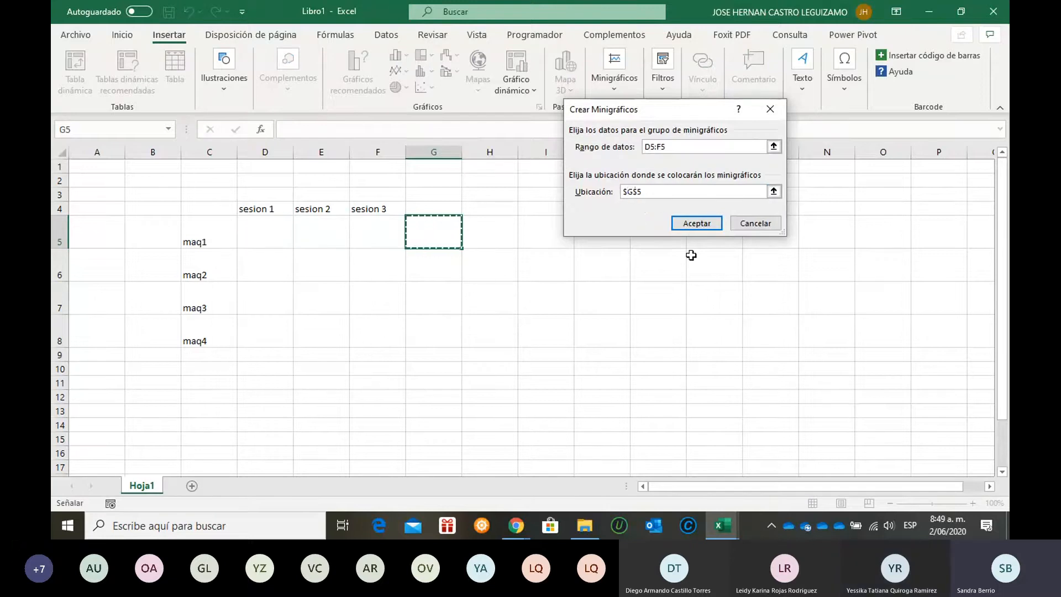
pyautogui.click(434, 233)
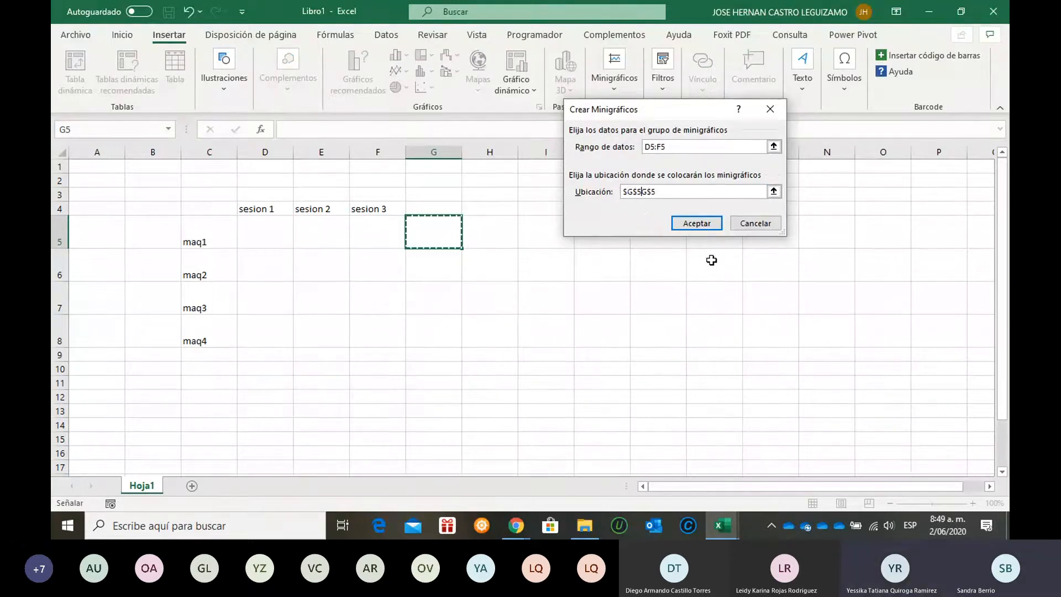
pyautogui.press('BackSpace')
pyautogui.press('BackSpace')
pyautogui.press('BackSpace')
pyautogui.press('BackSpace')
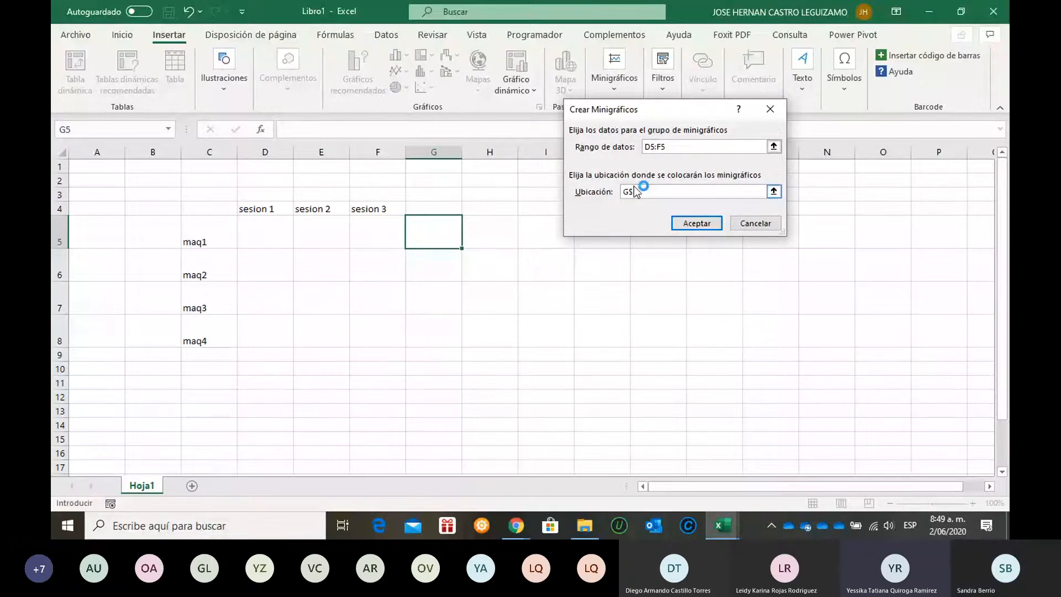
pyautogui.press('BackSpace')
pyautogui.click(687, 224)
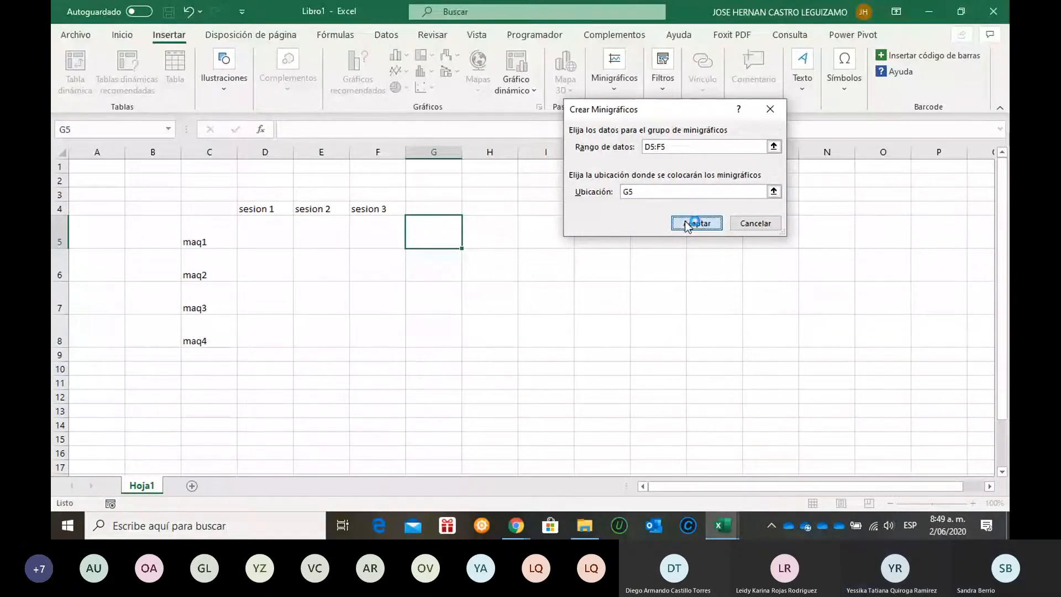
pyautogui.moveTo(462, 249); pyautogui.dragTo(464, 340)
# - Enter 5, 6 and 4 for maq1 in D5:F5 and go to cell D6
pyautogui.click(267, 240)
pyautogui.write('5')
pyautogui.press('Tab')
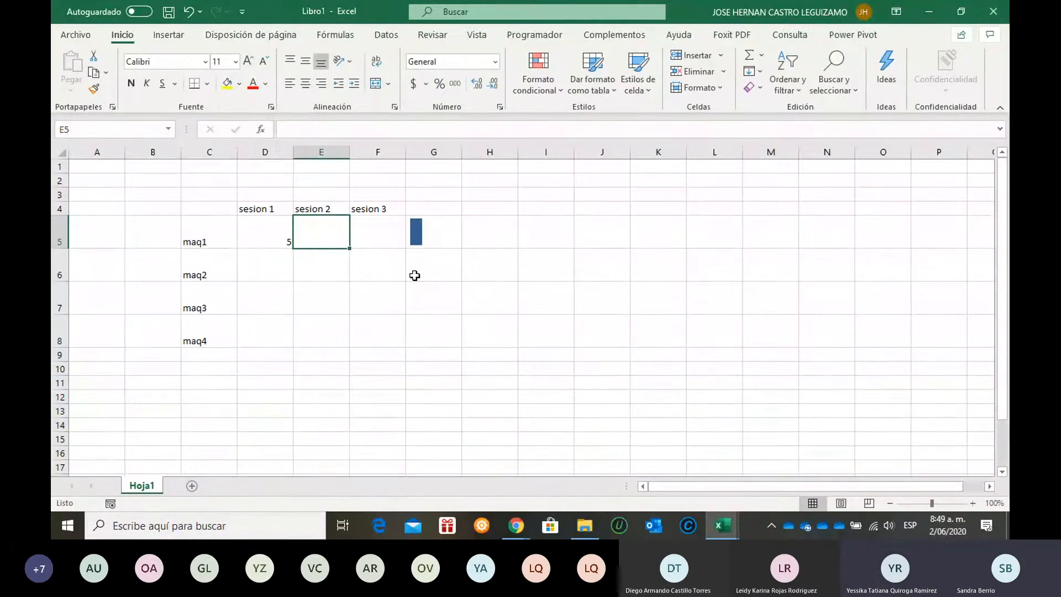
pyautogui.write('6')
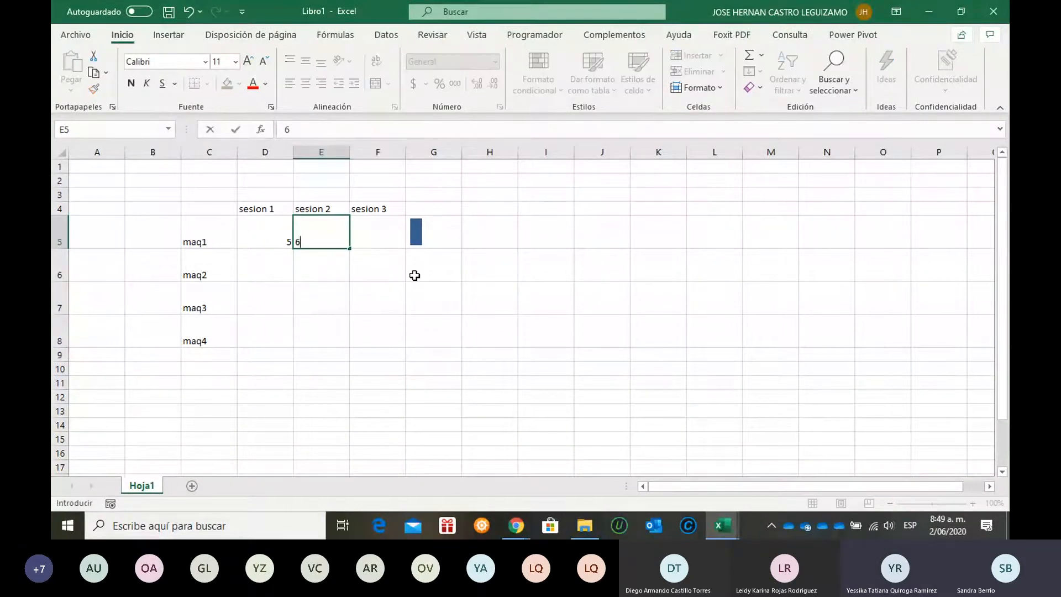
pyautogui.press('Tab')
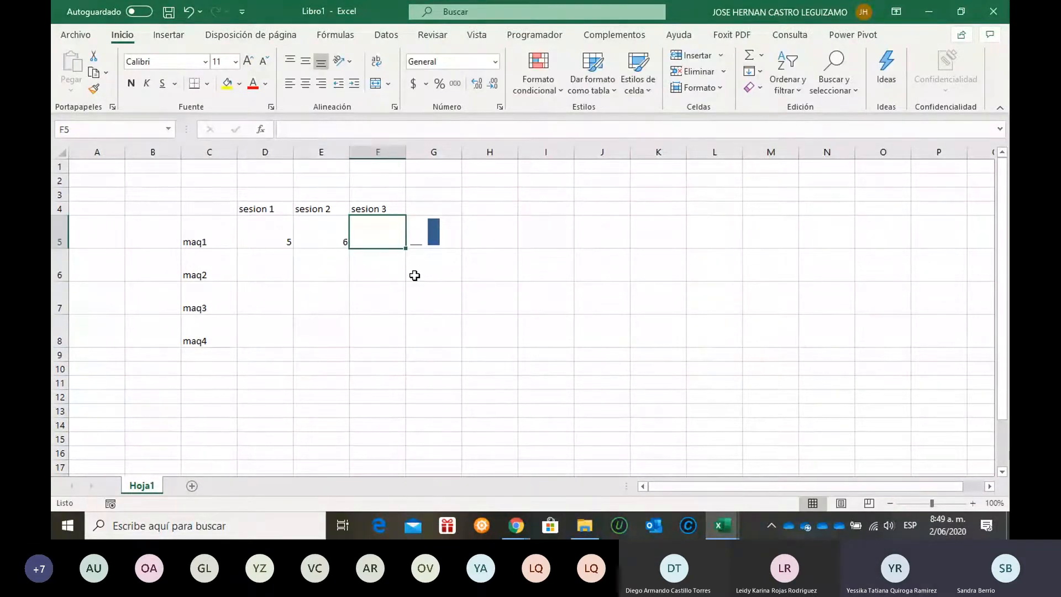
pyautogui.write('4')
pyautogui.press('Down')
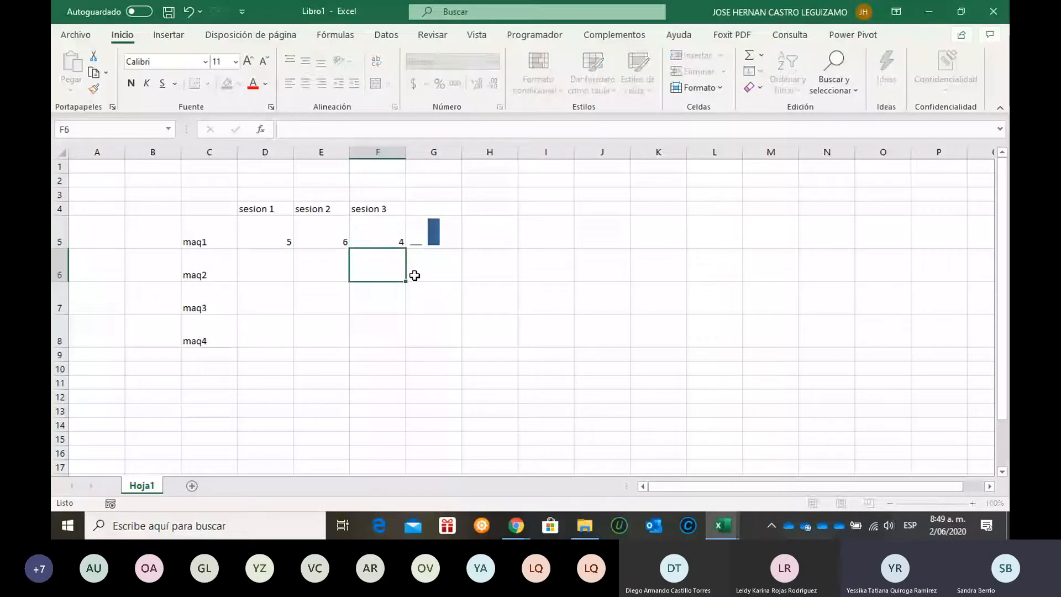
pyautogui.press('Left')
pyautogui.press('Left')
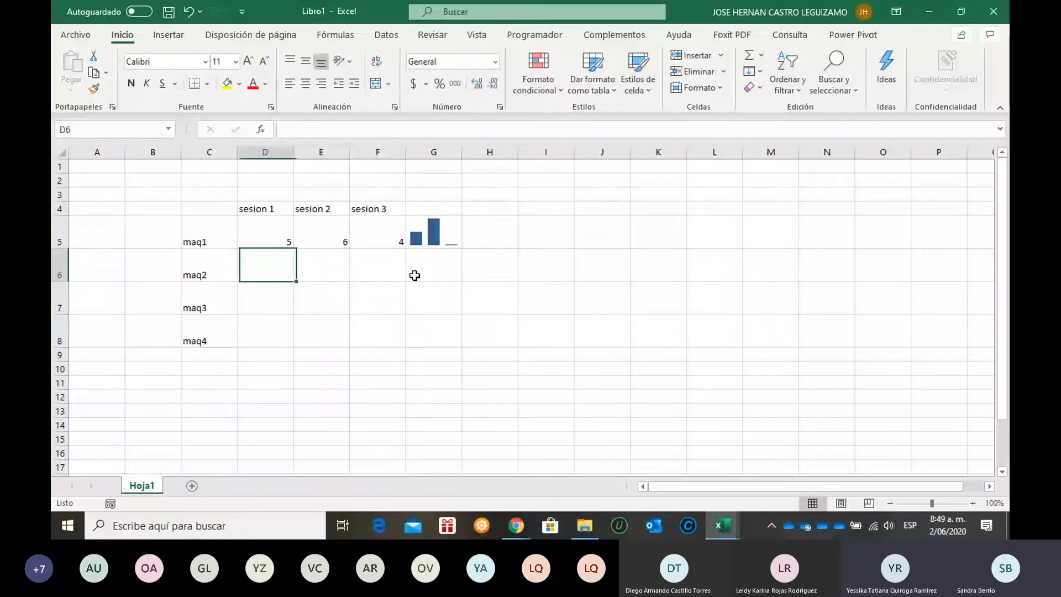
# - Enter 6, 2 and 7 for maq2 in D6:F6
pyautogui.write('6')
pyautogui.press('Tab')
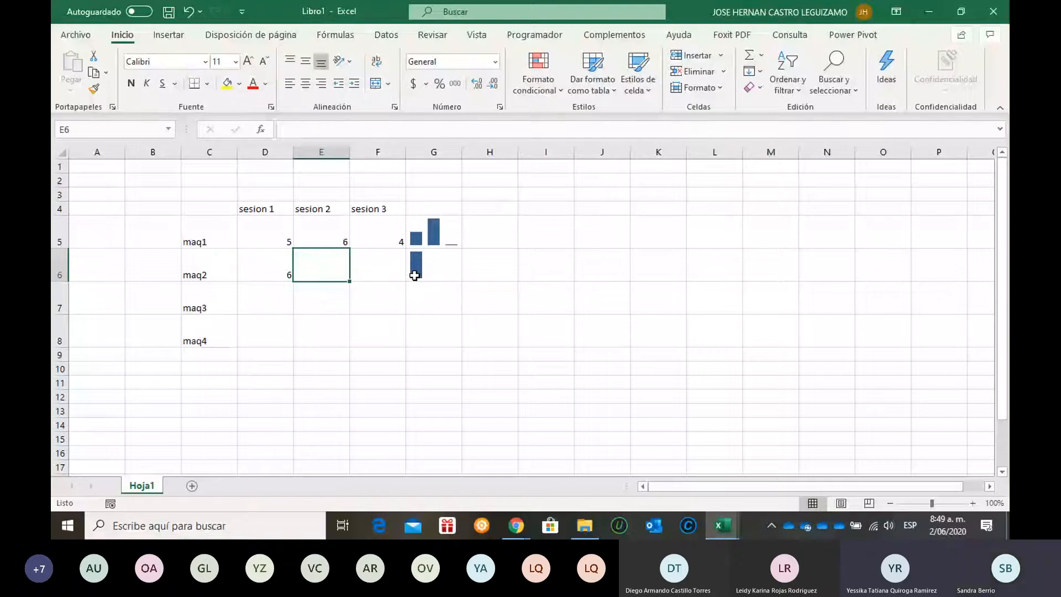
pyautogui.write('2')
pyautogui.press('Tab')
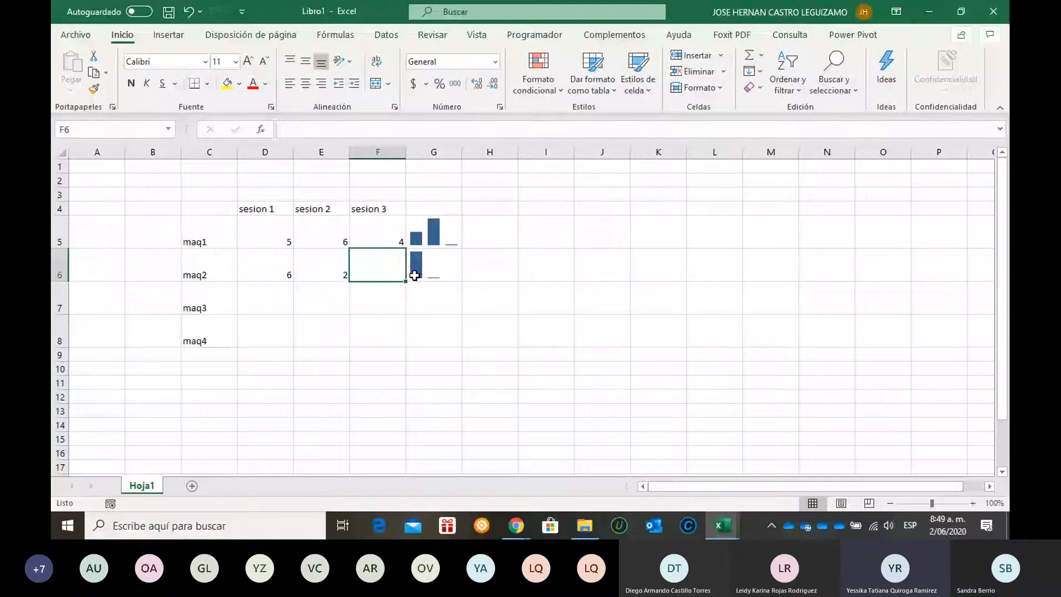
pyautogui.write('7')
pyautogui.press('Return')
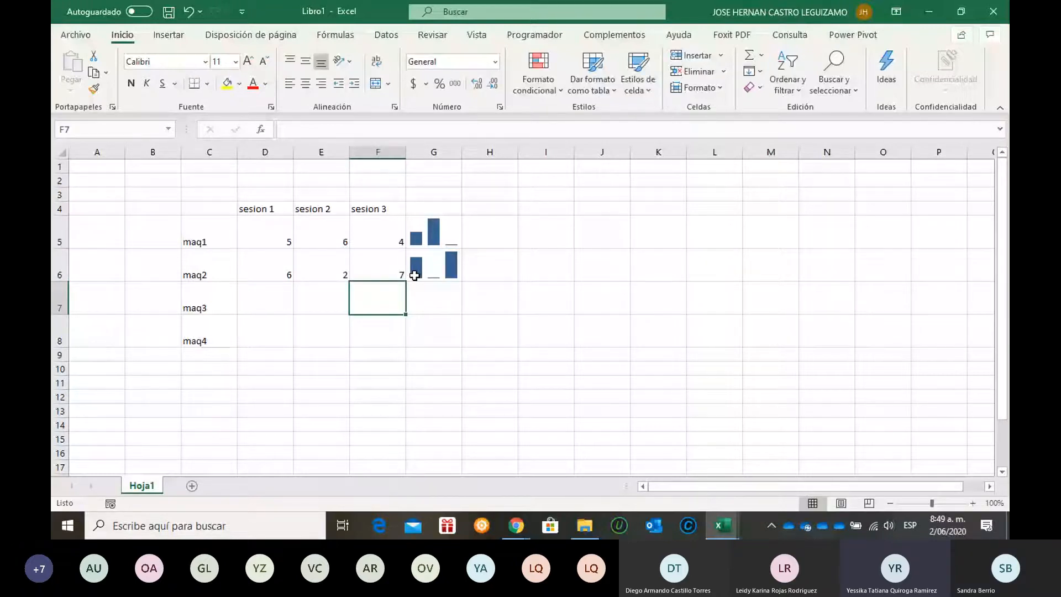
# - Enter 8, 5 and 3 for maq3 in D7:F7
pyautogui.press('Left')
pyautogui.press('Left')
pyautogui.write('8')
pyautogui.press('Tab')
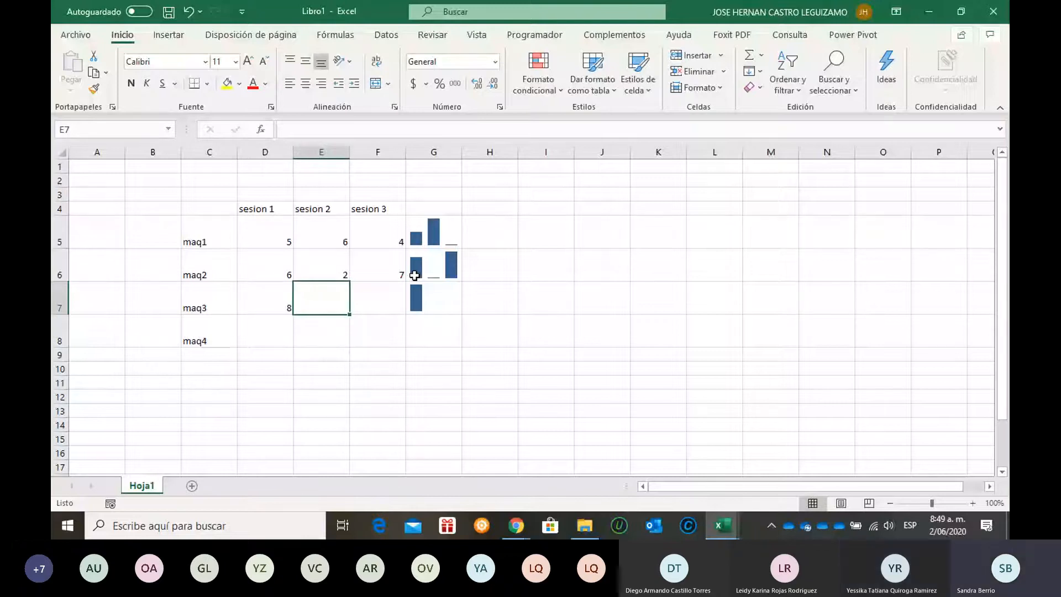
pyautogui.write('5')
pyautogui.press('Tab')
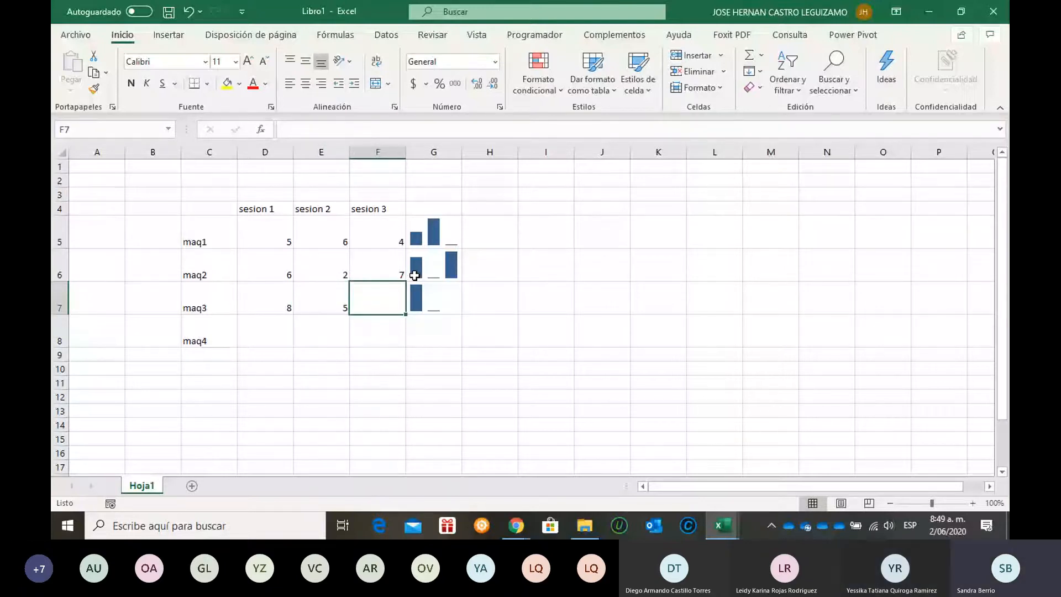
pyautogui.write('3')
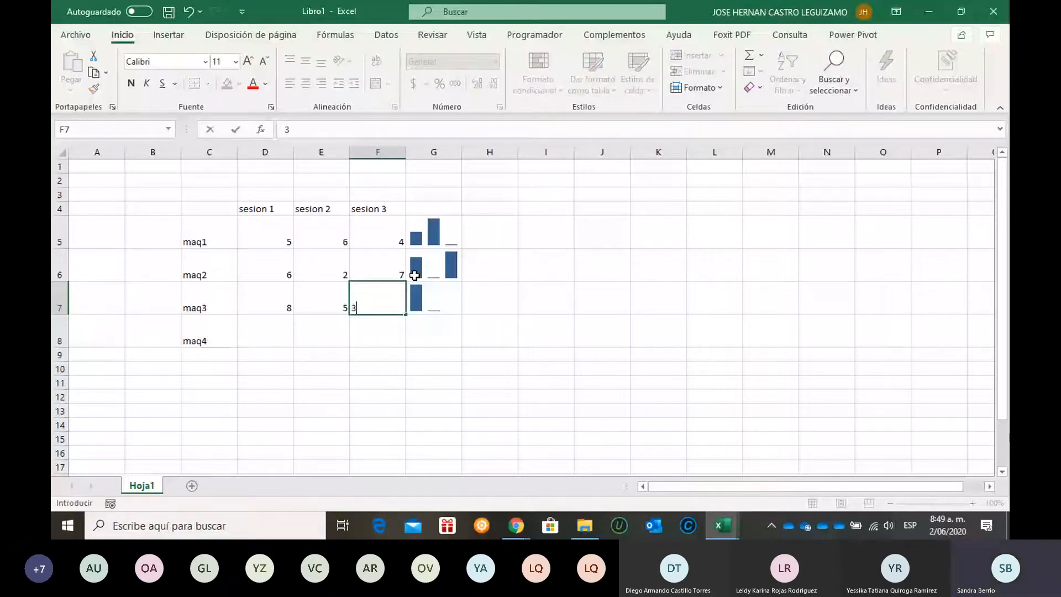
pyautogui.press('Return')
# - Enter 2, 8 and 3 for maq4 in D8:F8
pyautogui.write('2')
pyautogui.press('Tab')
pyautogui.write('8')
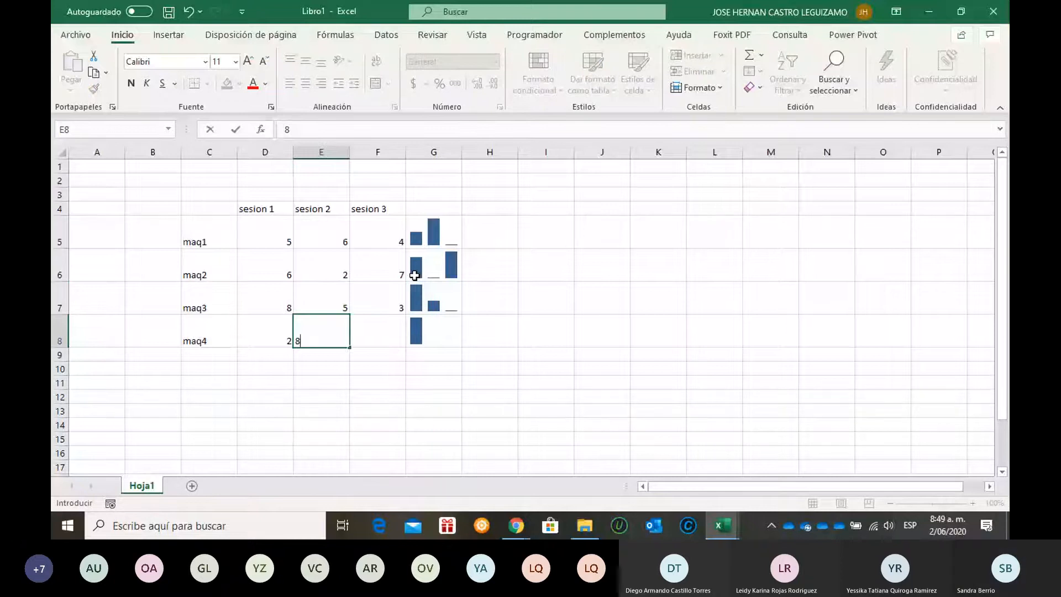
pyautogui.press('Tab')
pyautogui.write('3')
pyautogui.press('Return')
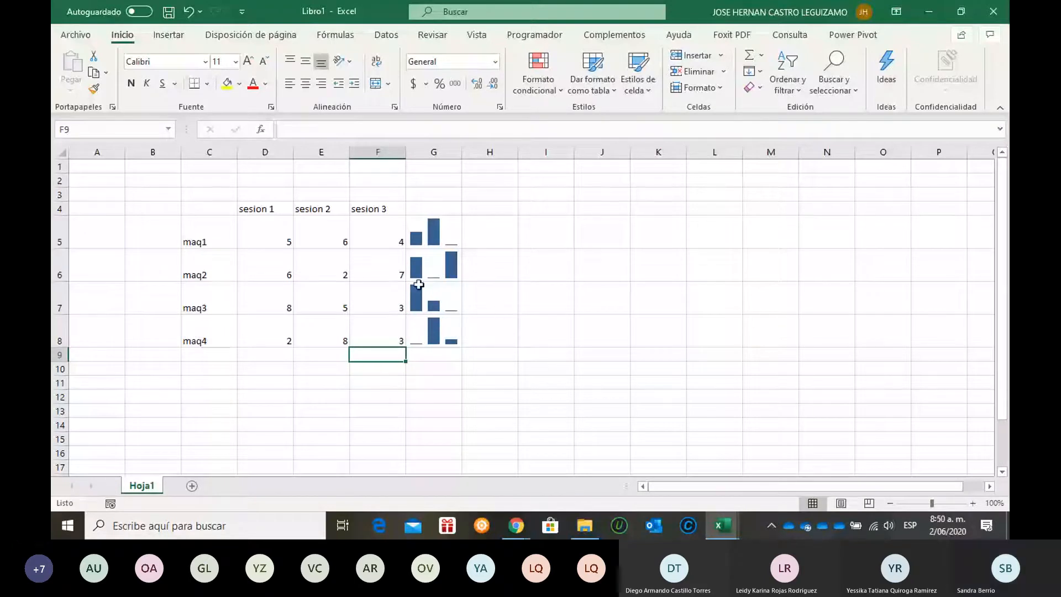
# - Change the maq3 value for sesion 1 in D7 to 2
pyautogui.click(271, 301)
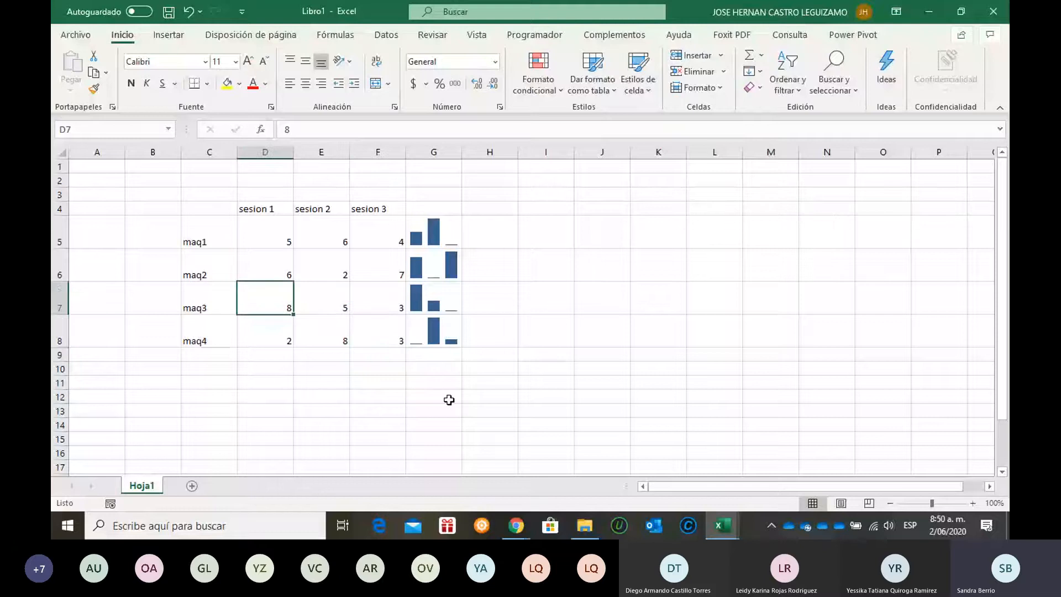
pyautogui.write('2')
pyautogui.press('Return')
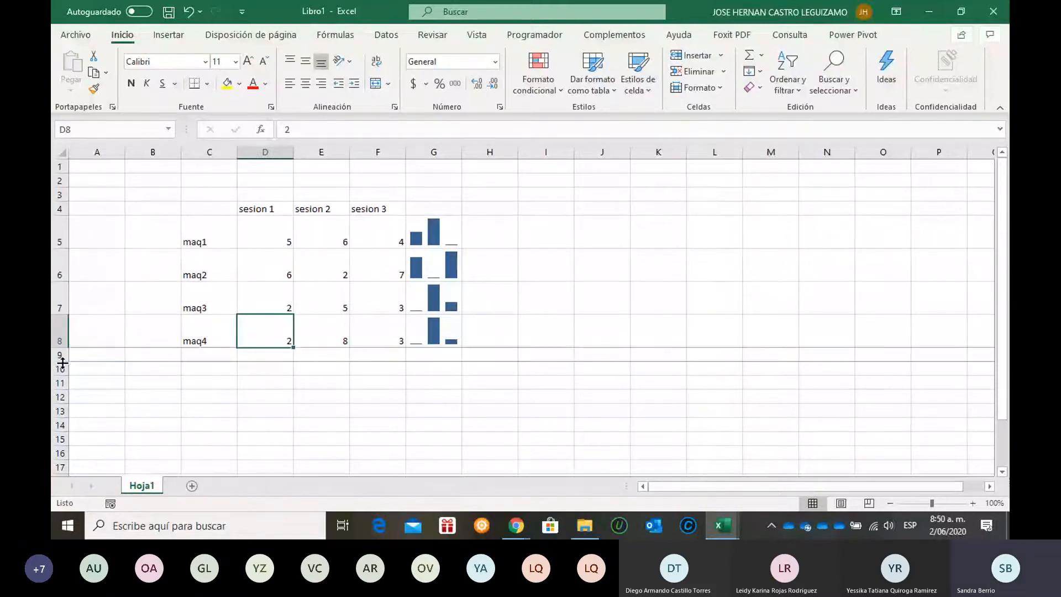
# - Make row 9 taller and insert a line sparkline in D9 from data range D5:D8
pyautogui.moveTo(59, 362); pyautogui.dragTo(60, 381)
pyautogui.click(253, 372)
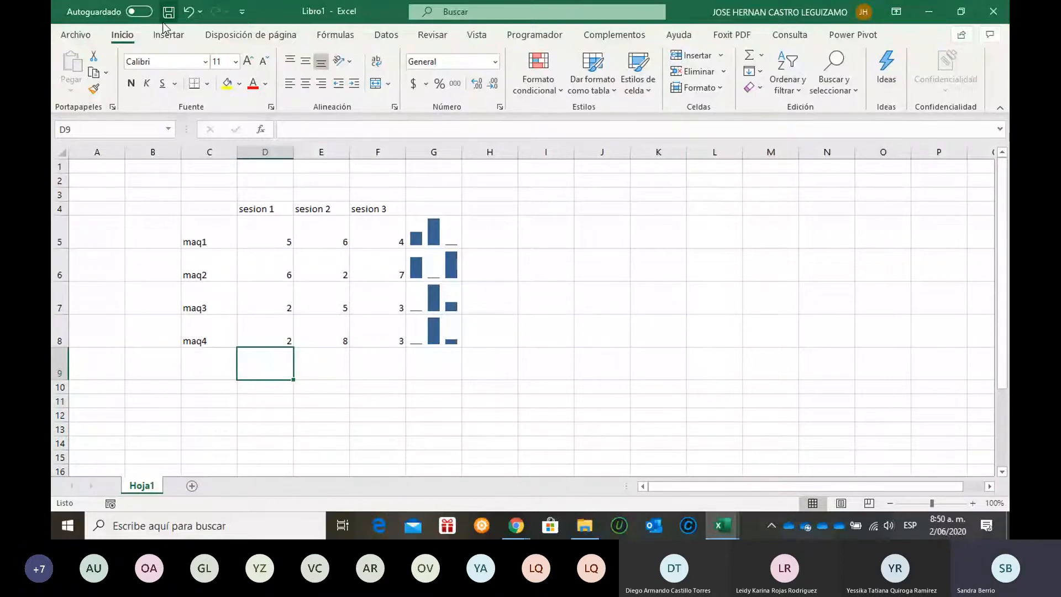
pyautogui.click(168, 35)
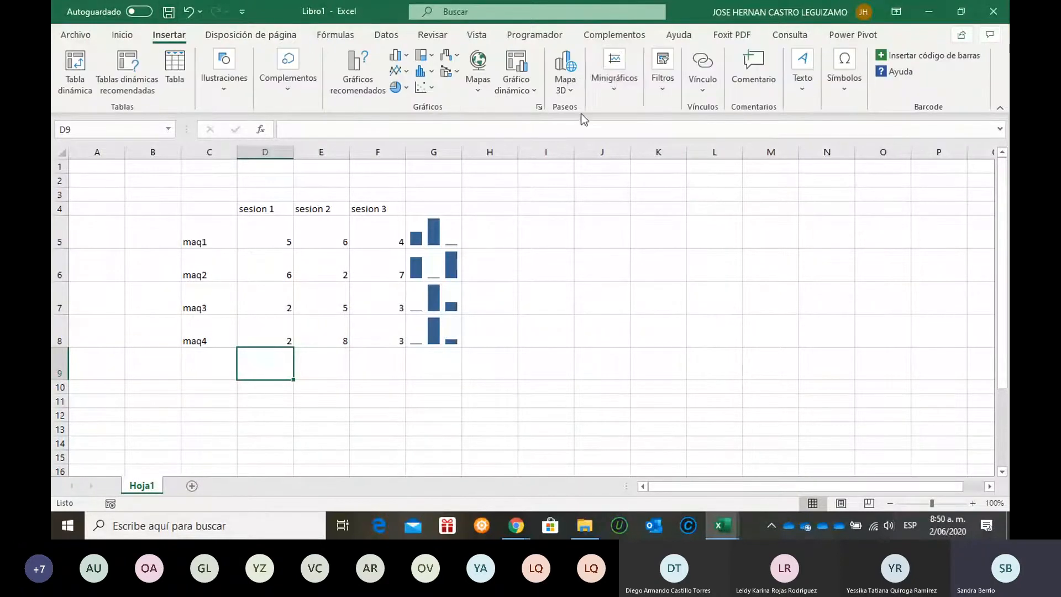
pyautogui.click(614, 72)
pyautogui.click(606, 148)
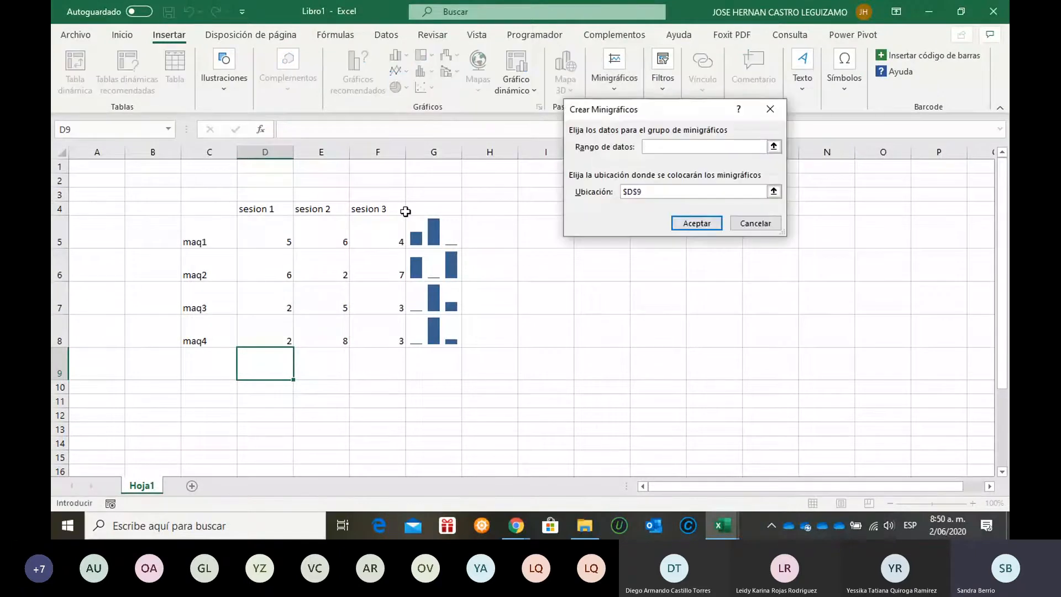
pyautogui.moveTo(284, 240); pyautogui.dragTo(291, 343)
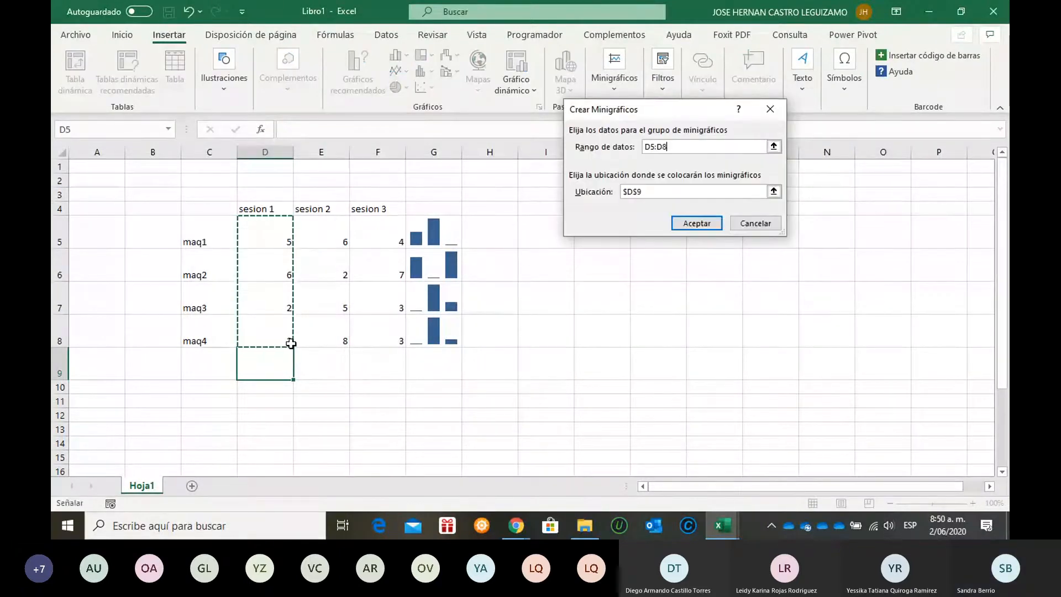
pyautogui.press('Return')
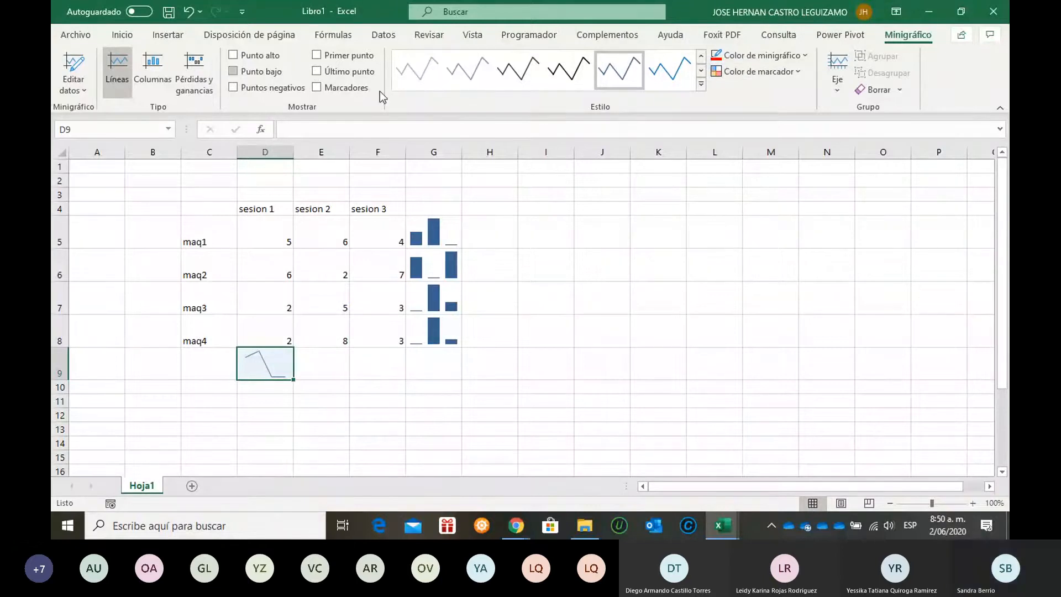
# - Set the line weight of the D9 sparkline to 3 pt
pyautogui.click(805, 55)
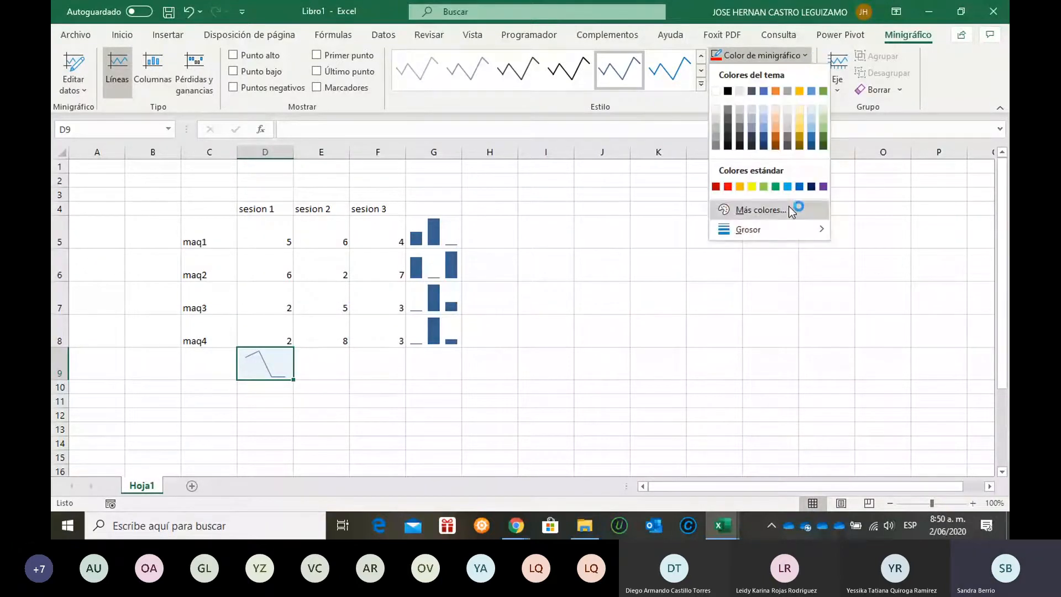
pyautogui.moveTo(785, 234)
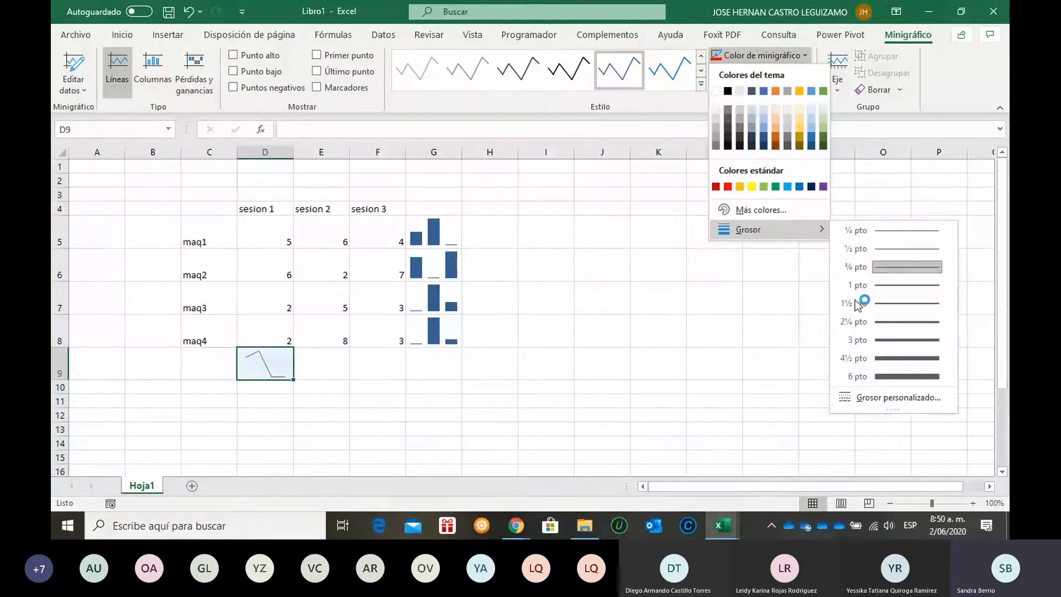
pyautogui.click(881, 340)
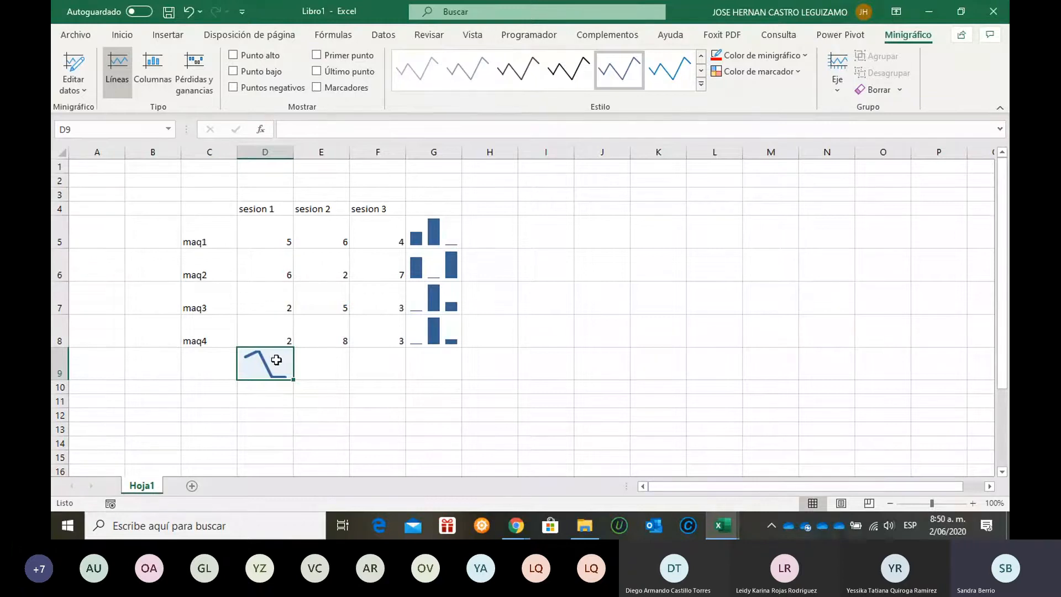
# - Insert a line sparkline in E9 from data range E5:E8
pyautogui.click(321, 364)
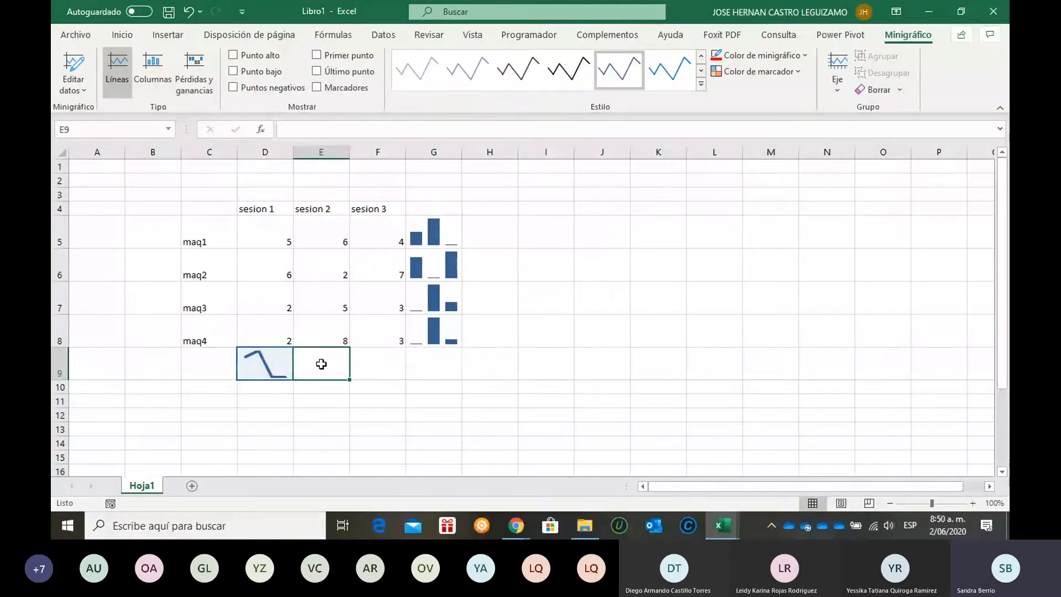
pyautogui.click(169, 35)
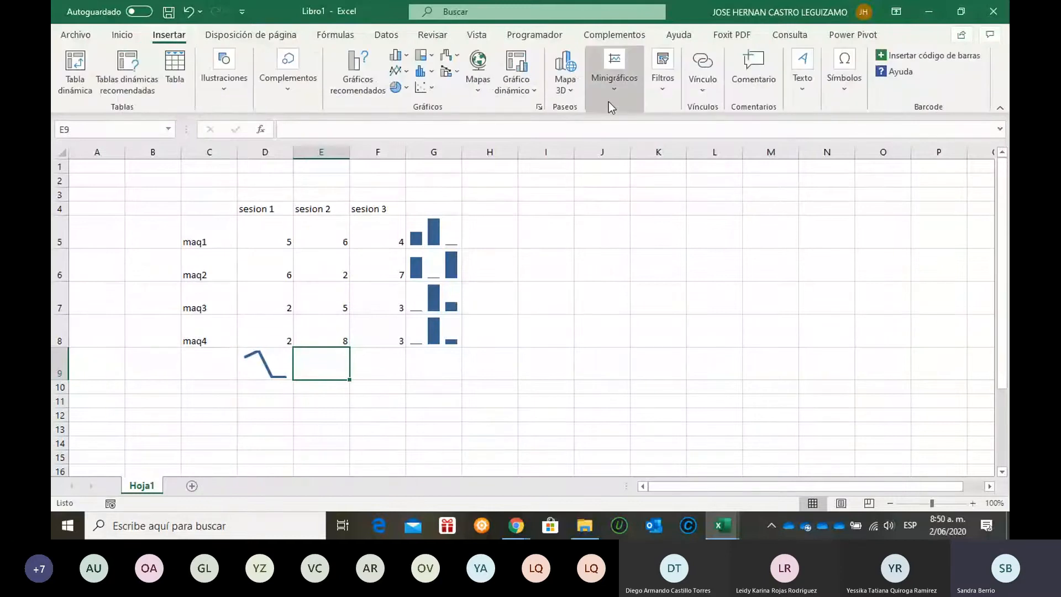
pyautogui.click(610, 99)
pyautogui.click(611, 141)
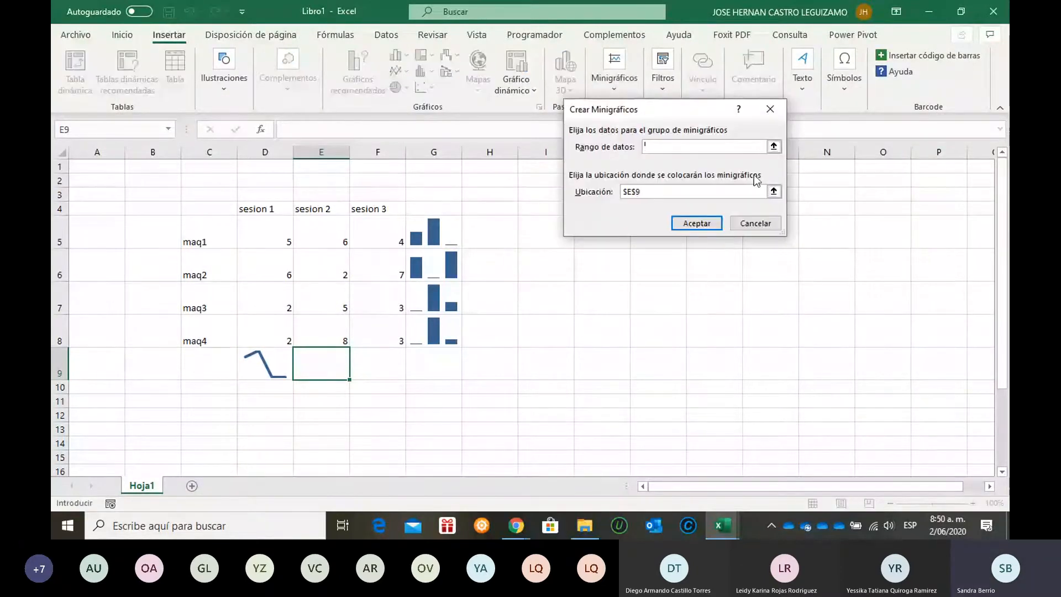
pyautogui.moveTo(321, 231); pyautogui.dragTo(346, 336)
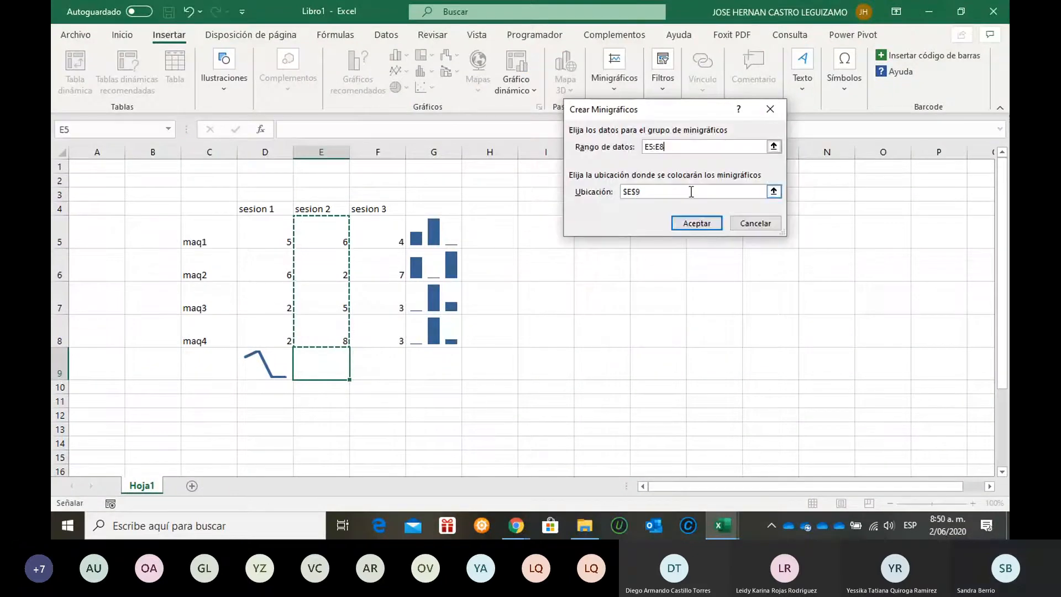
pyautogui.click(685, 225)
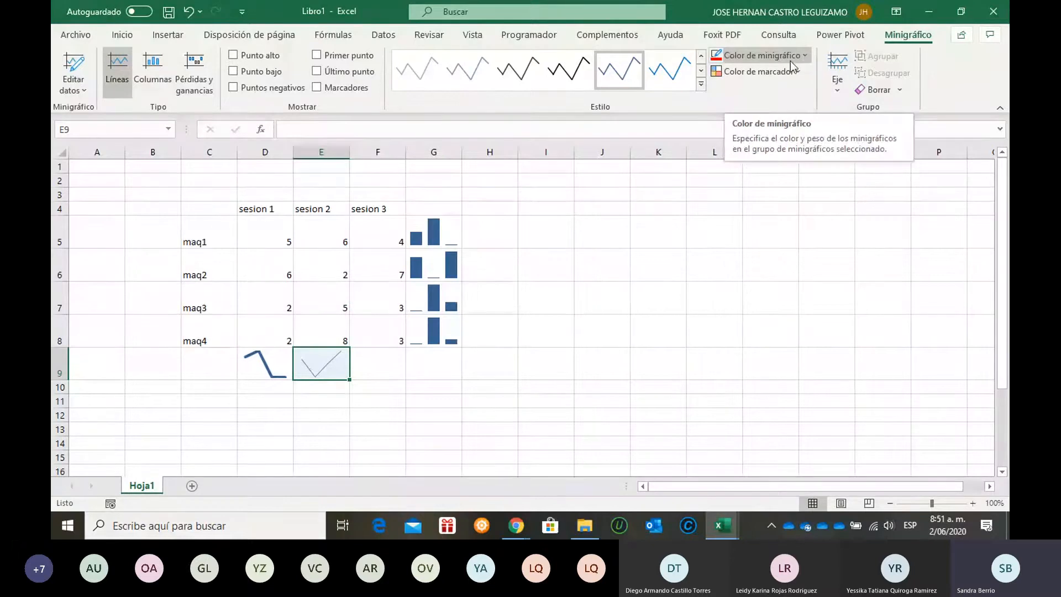
# - Set the E9 sparkline's line weight to 3 pt and its color to red
pyautogui.click(798, 54)
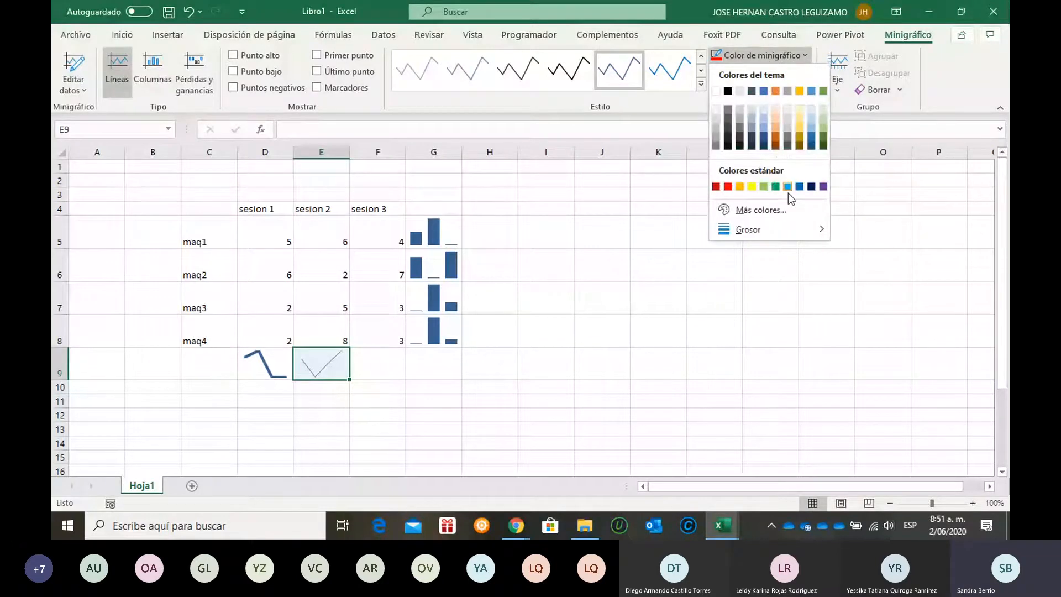
pyautogui.moveTo(765, 224)
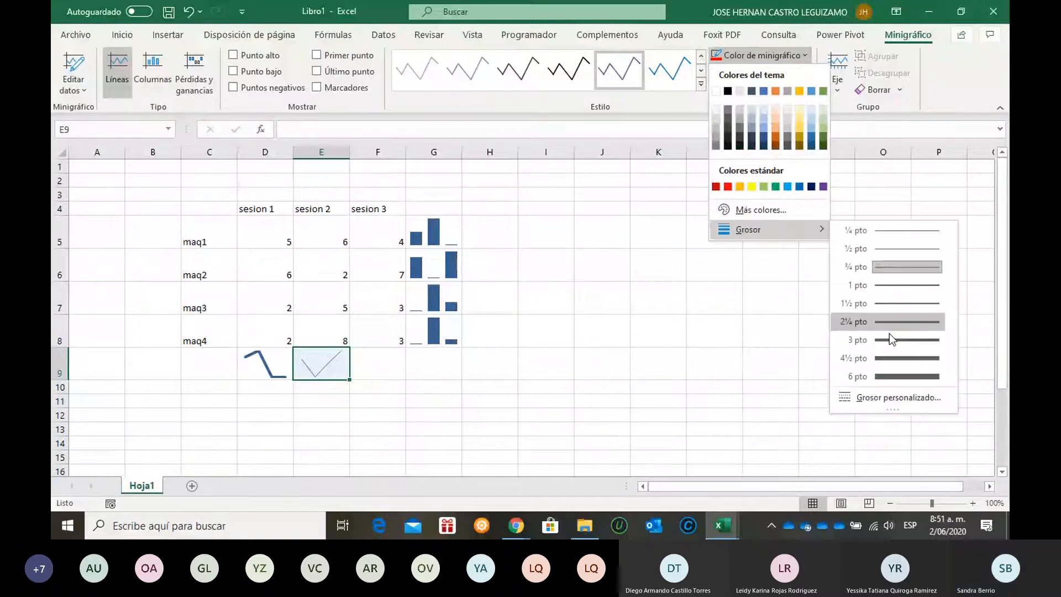
pyautogui.click(890, 334)
pyautogui.click(768, 54)
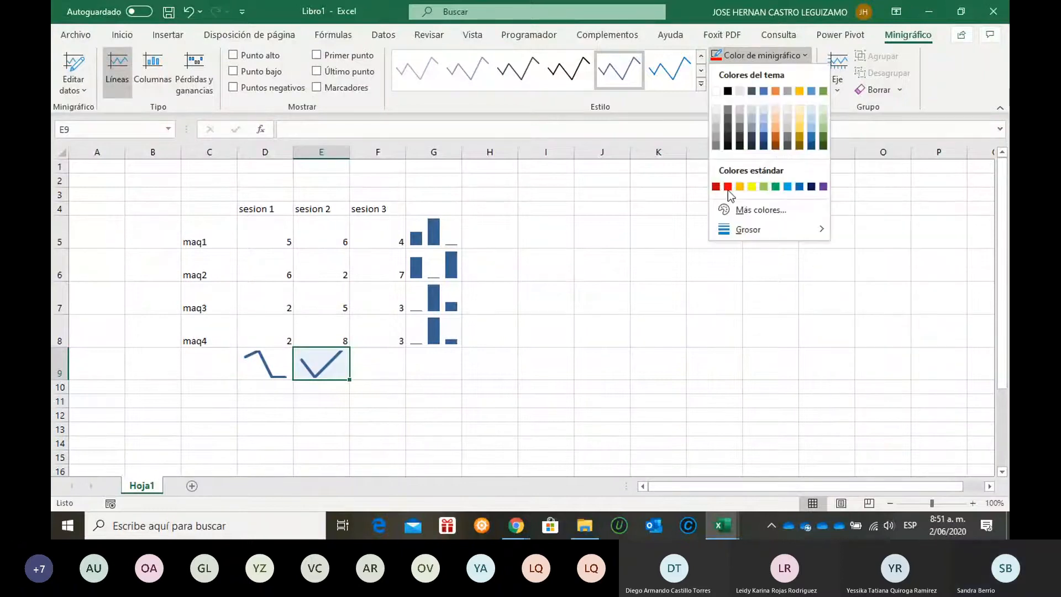
pyautogui.click(728, 190)
# - Insert a line sparkline in F9 from data range F5:F8
pyautogui.press('Right')
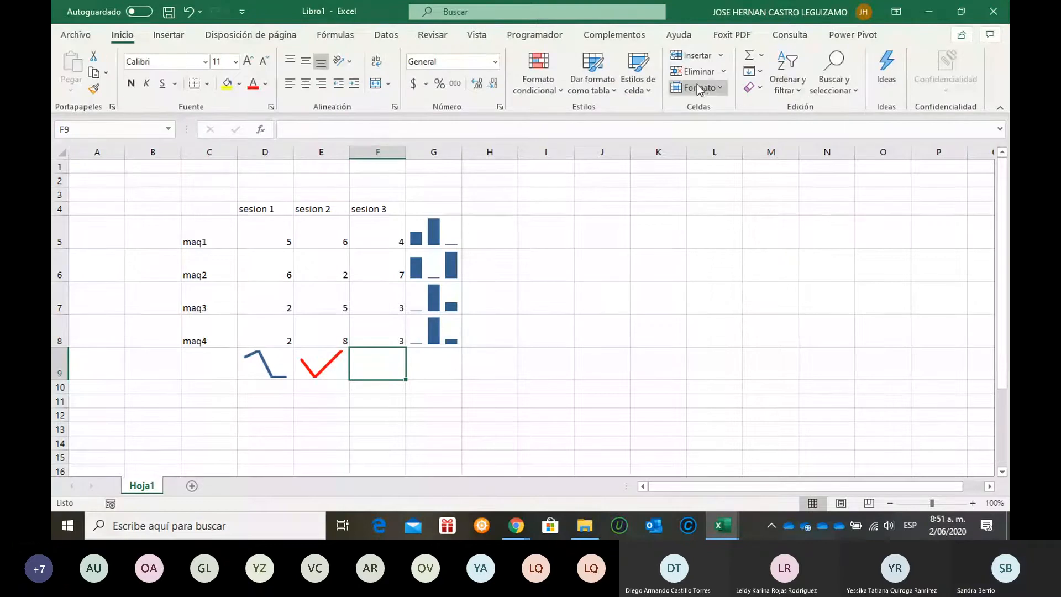
pyautogui.click(182, 39)
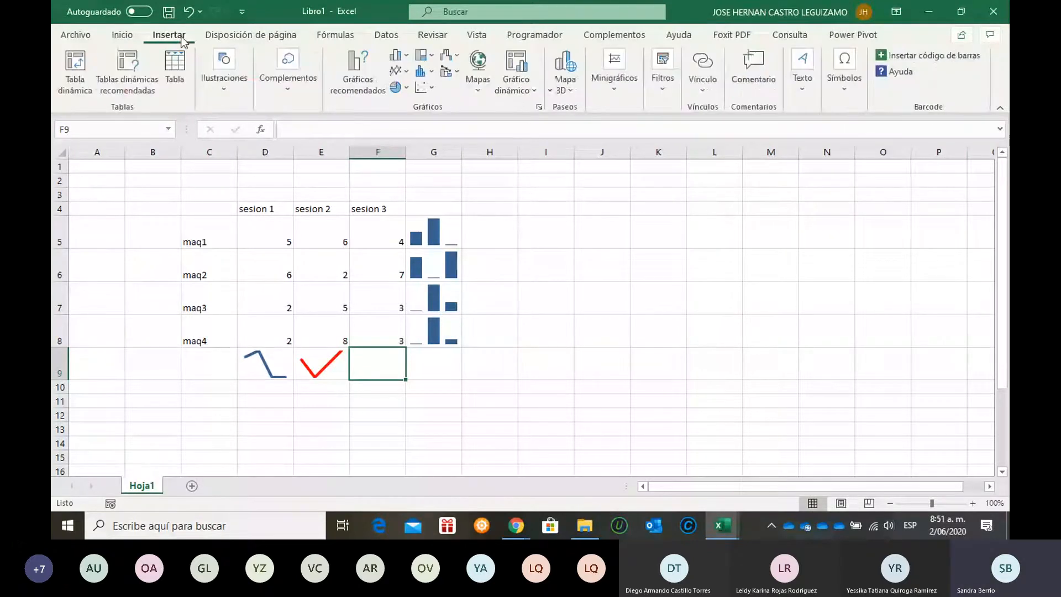
pyautogui.click(610, 89)
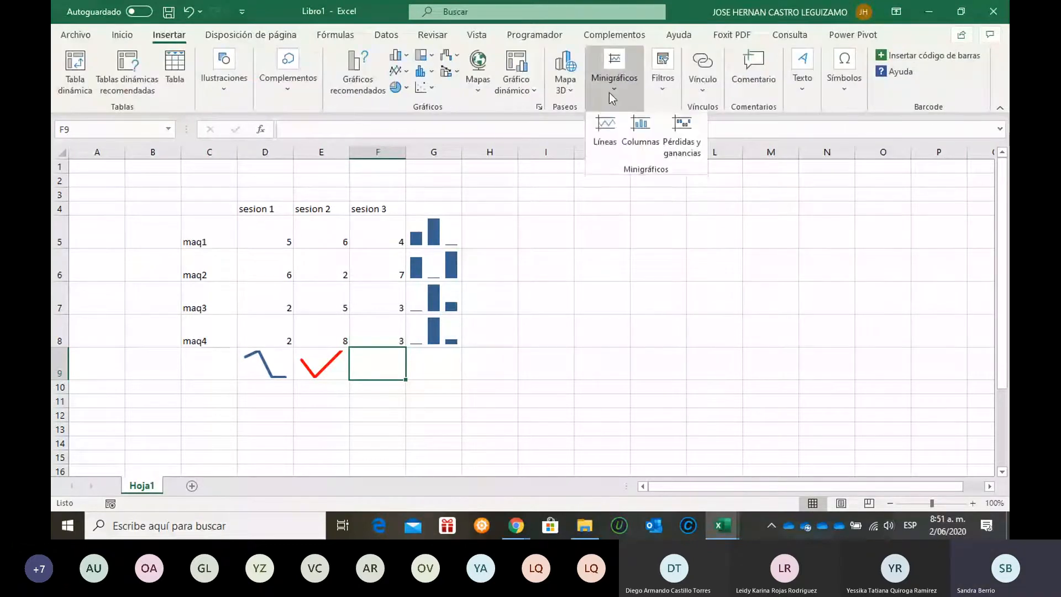
pyautogui.click(614, 137)
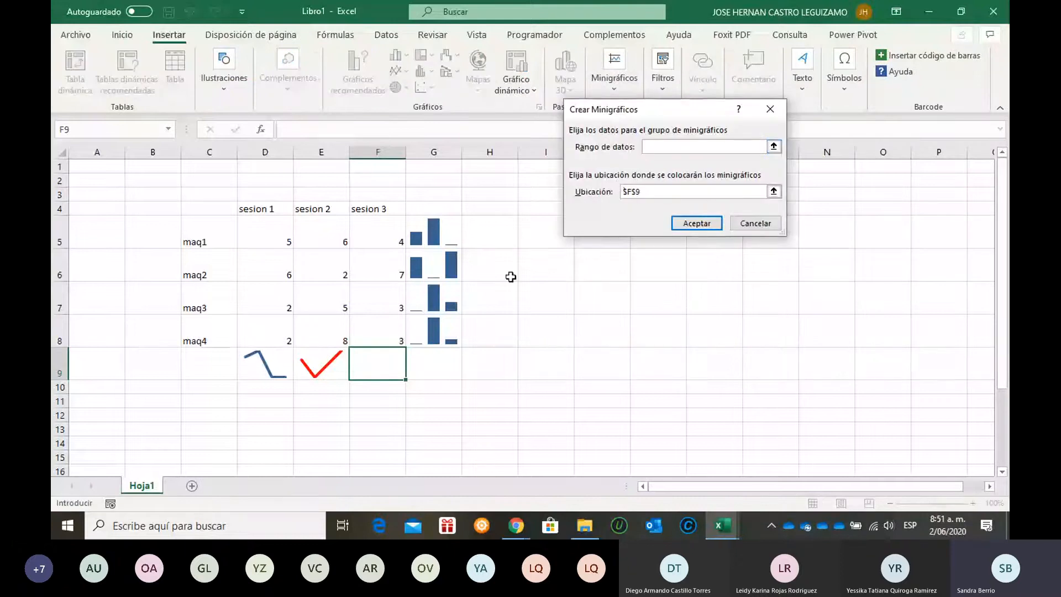
pyautogui.moveTo(394, 245); pyautogui.dragTo(388, 326)
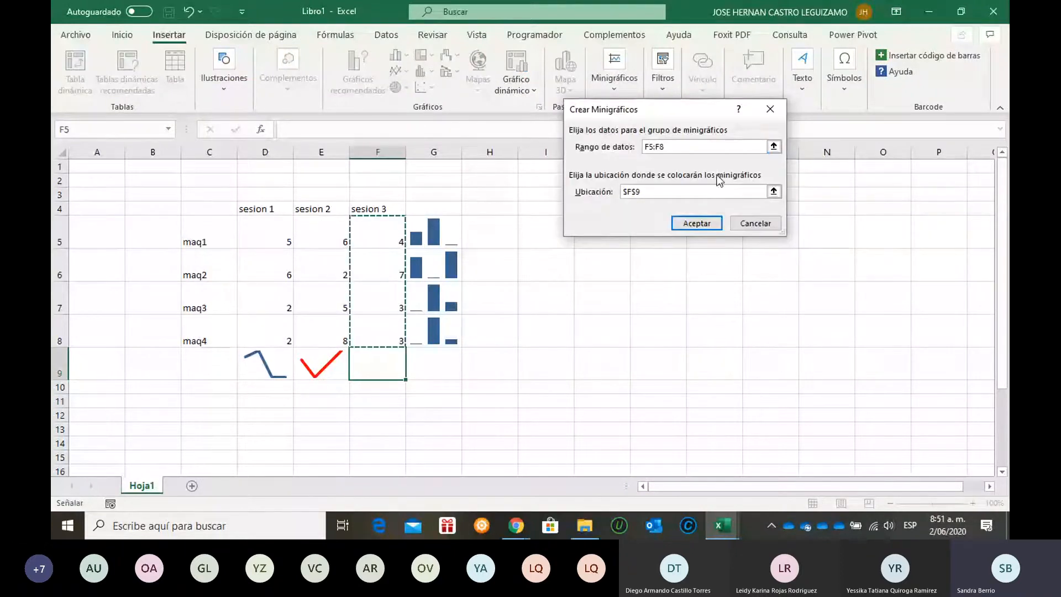
pyautogui.click(696, 226)
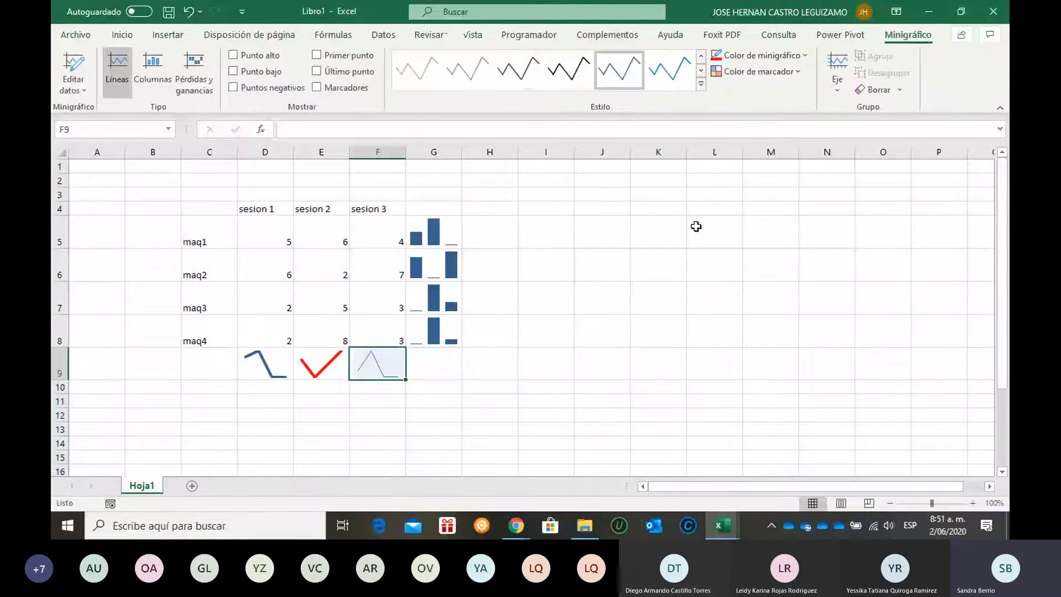
# - Set the F9 sparkline's color to dark green and its line weight to 3 pt
pyautogui.click(777, 50)
pyautogui.click(818, 141)
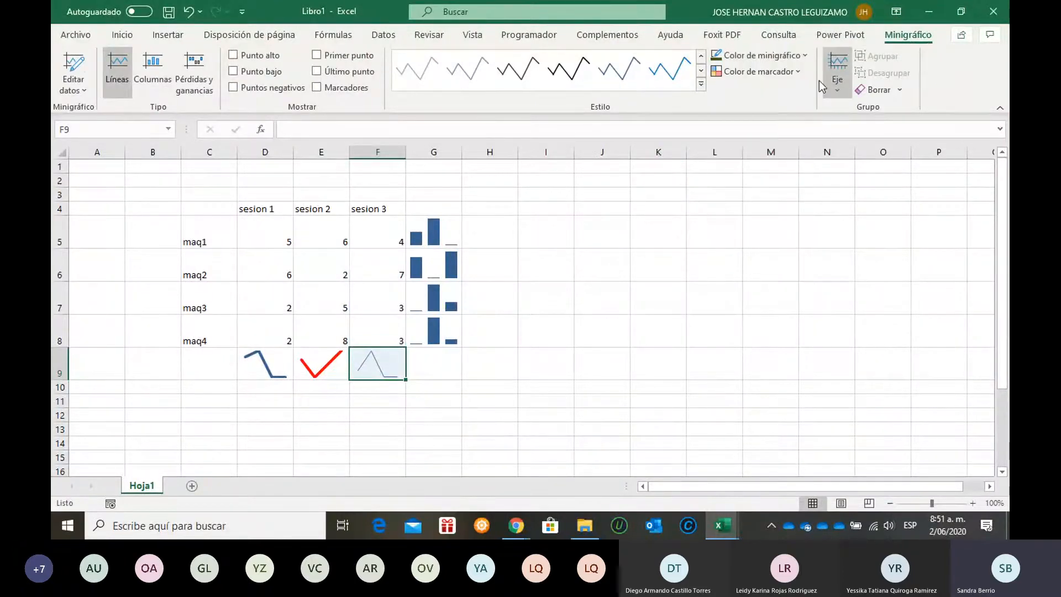
pyautogui.click(805, 57)
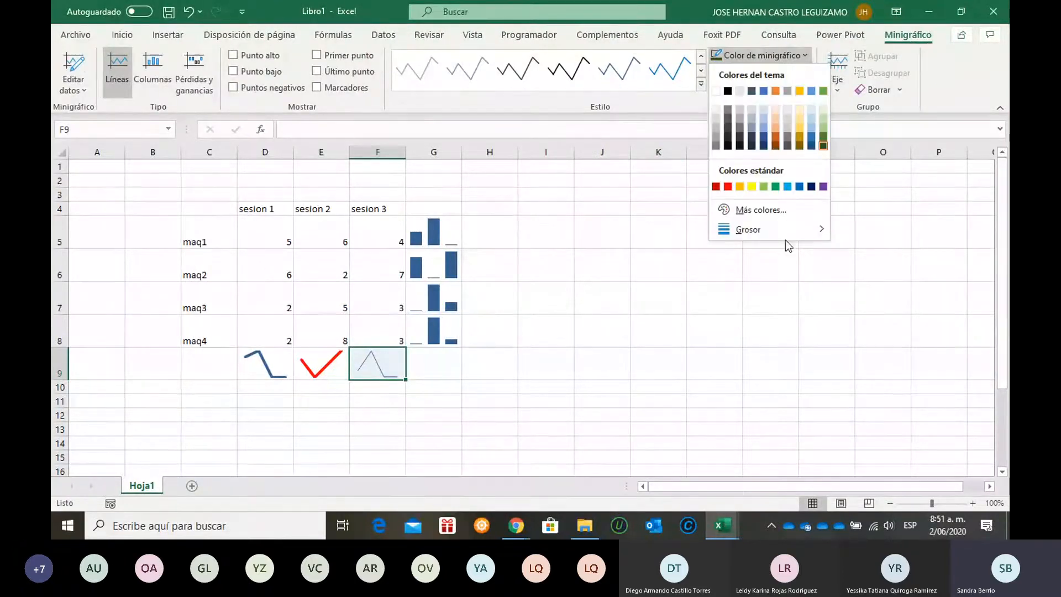
pyautogui.moveTo(790, 230)
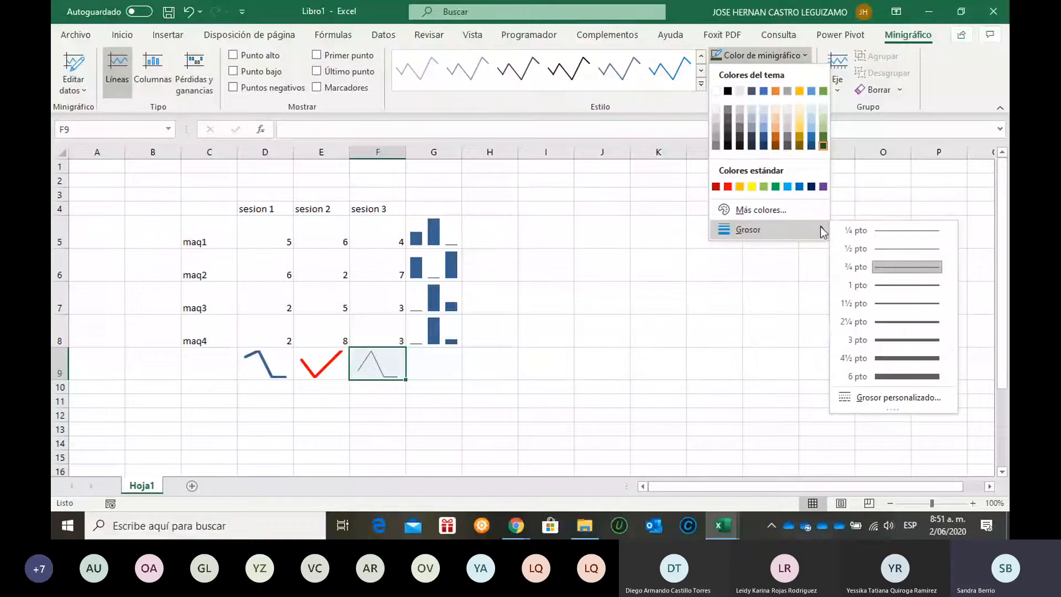
pyautogui.click(875, 338)
pyautogui.click(658, 362)
# - Change the maq2 value for sesion 3 in F6 to 4 and the maq4 value for sesion 2 in E8 to 4
pyautogui.click(379, 270)
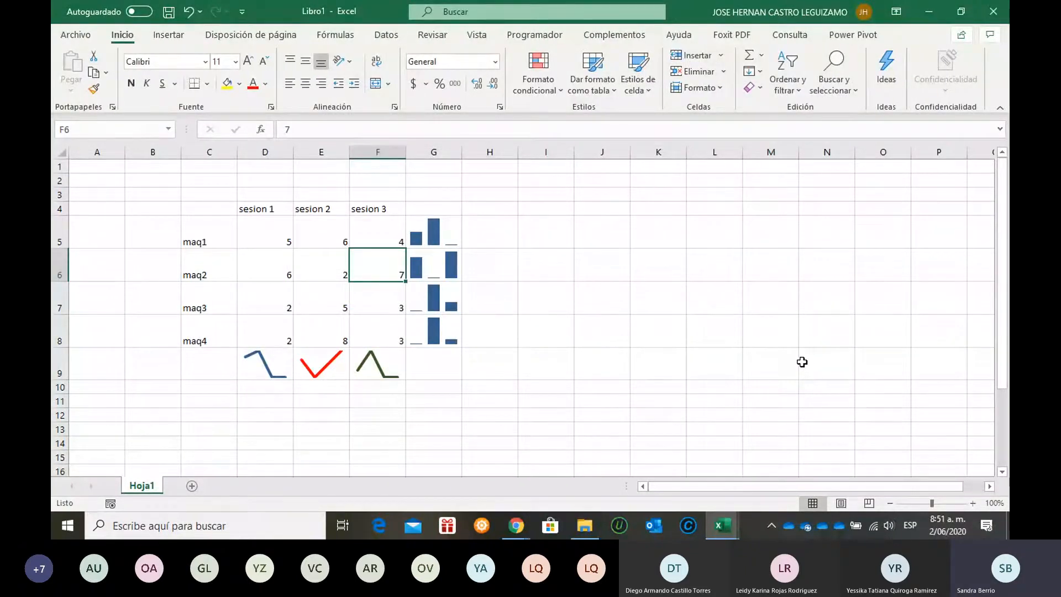
pyautogui.write('4')
pyautogui.press('Return')
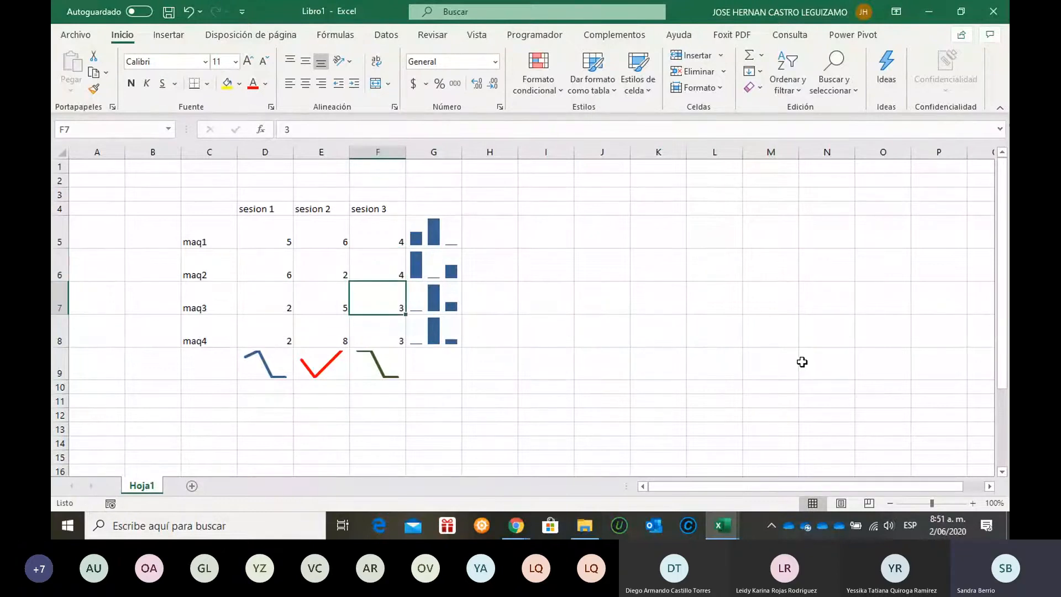
pyautogui.press('Left')
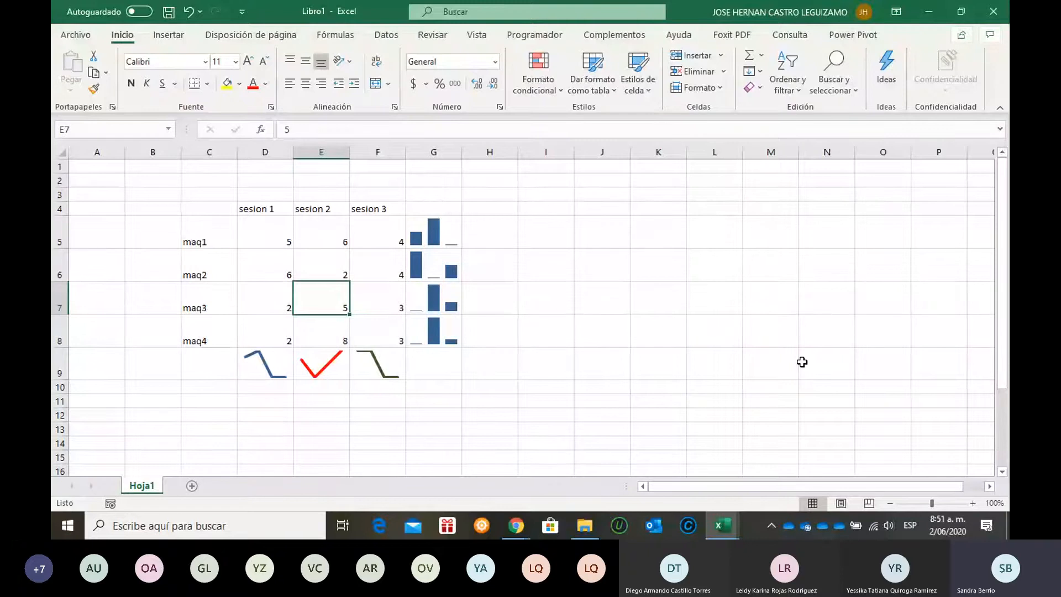
pyautogui.press('Down')
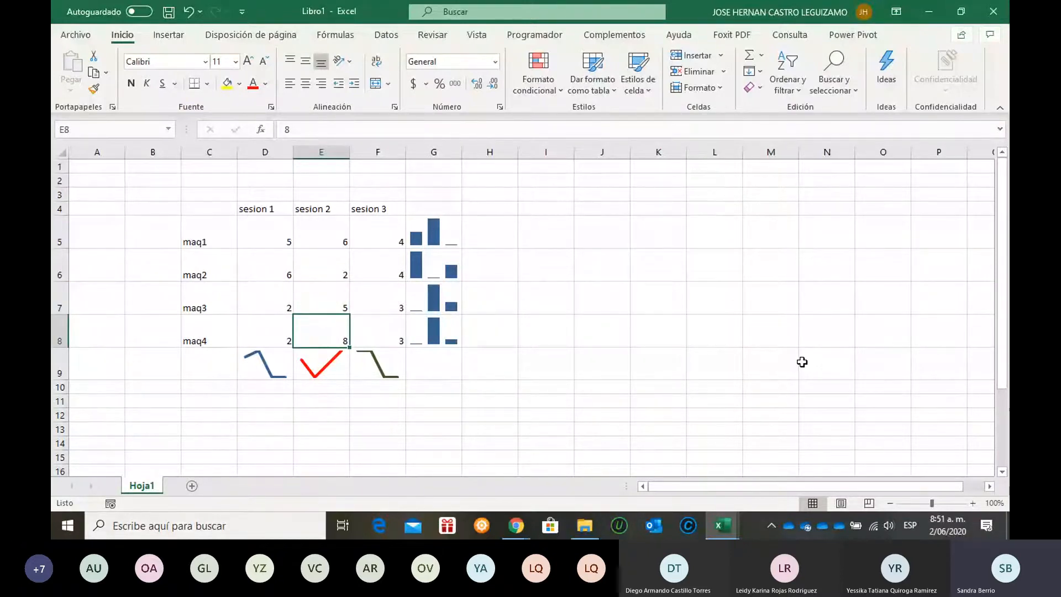
pyautogui.write('4')
pyautogui.press('Return')
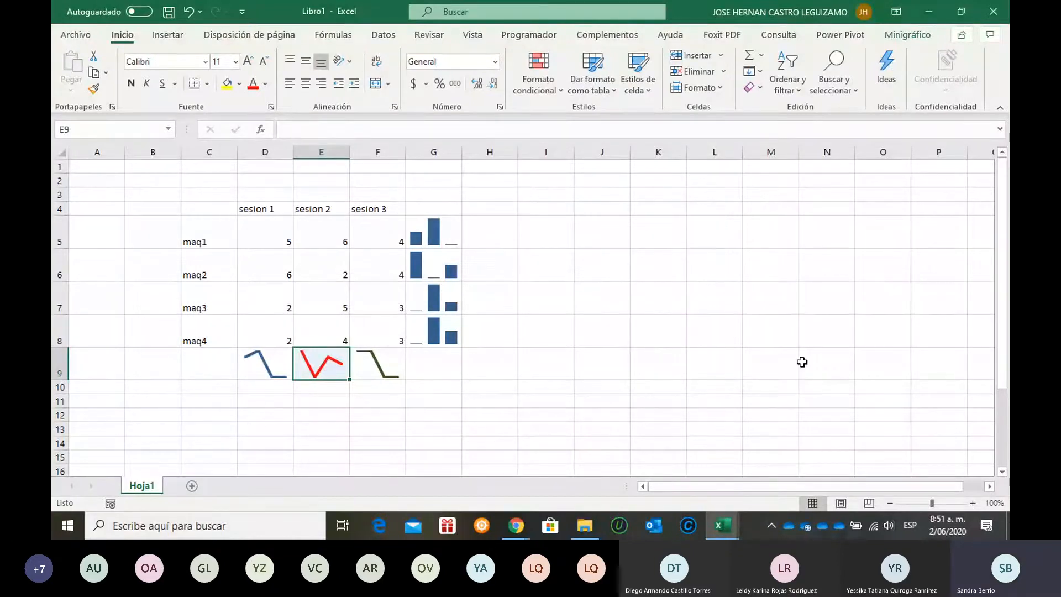
# - Switch to the "basico para excel" workbook and select the column sparkline in C14 of METAS Y COMISIONES
pyautogui.hotkey('alt', 'Tab')
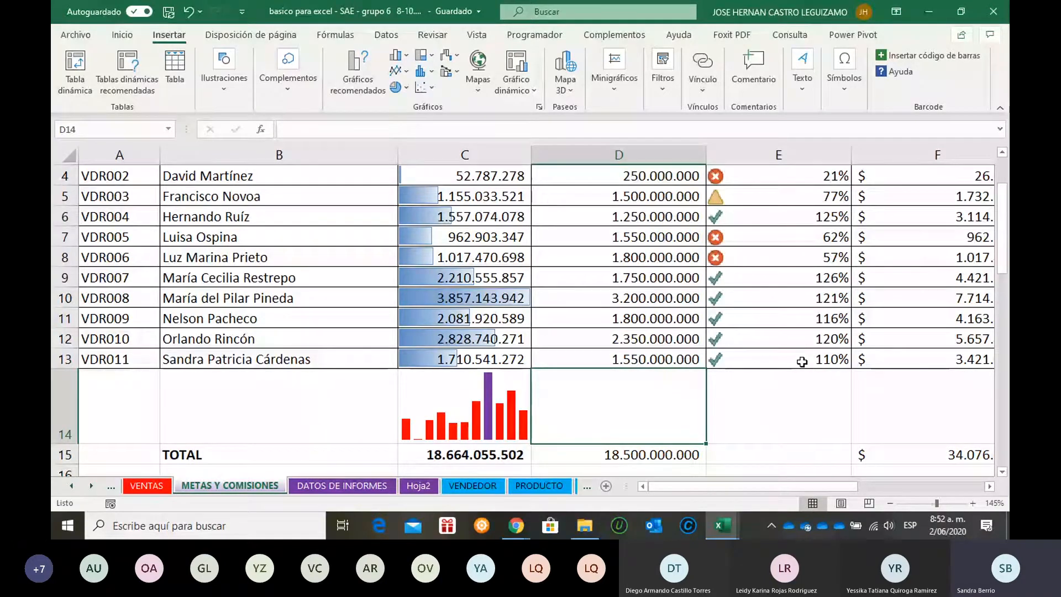
pyautogui.click(420, 429)
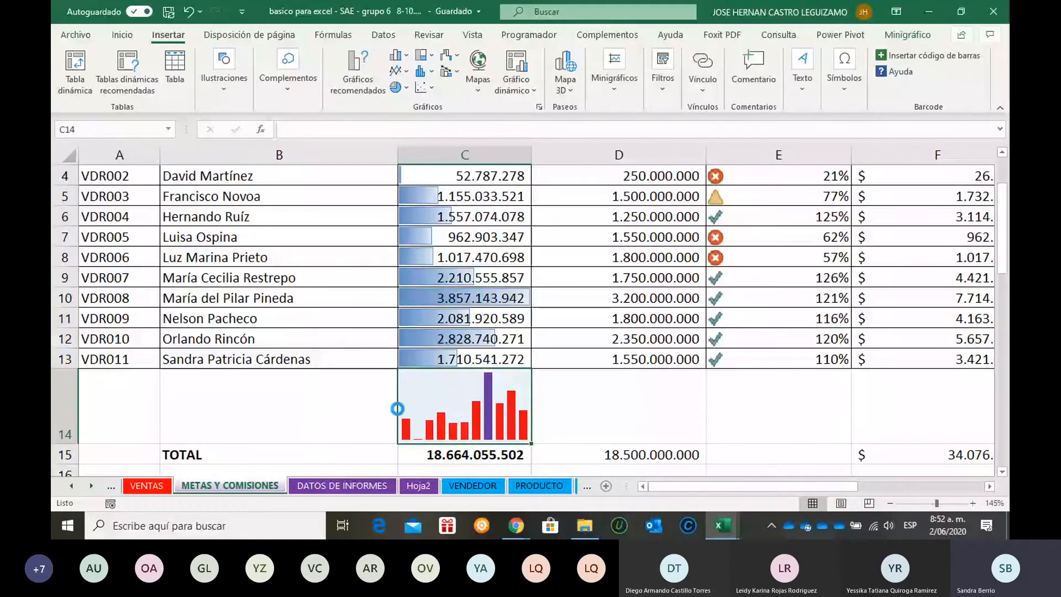
pyautogui.scroll(-1, 398, 406)
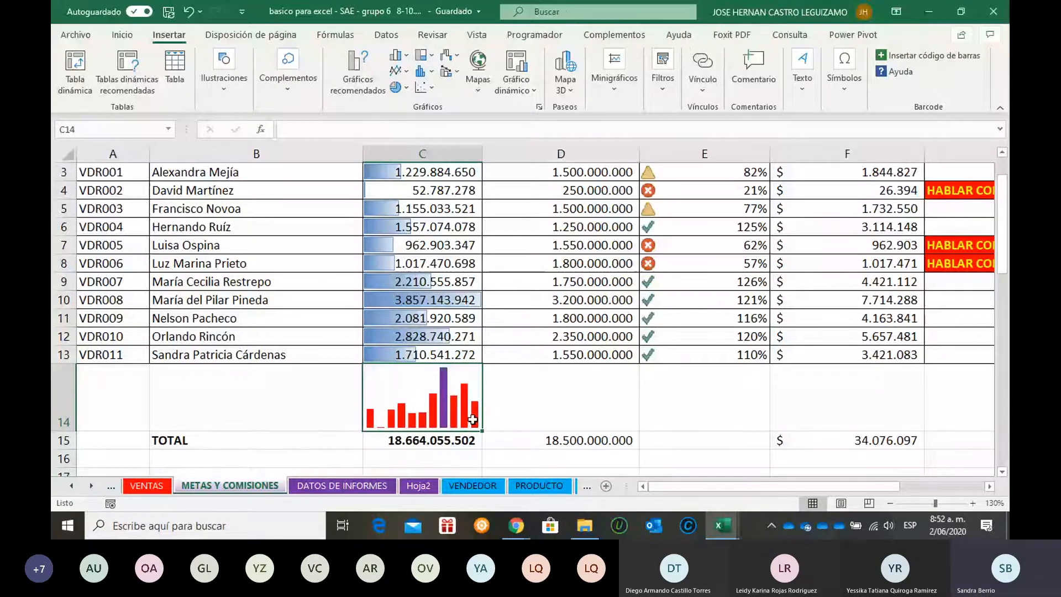
pyautogui.press('Up')
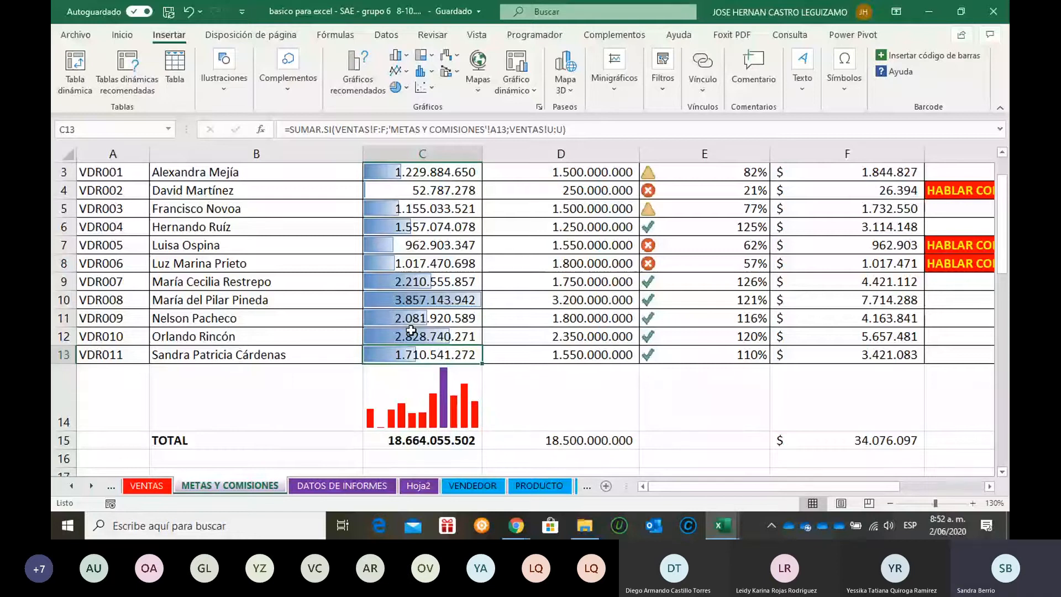
pyautogui.click(436, 300)
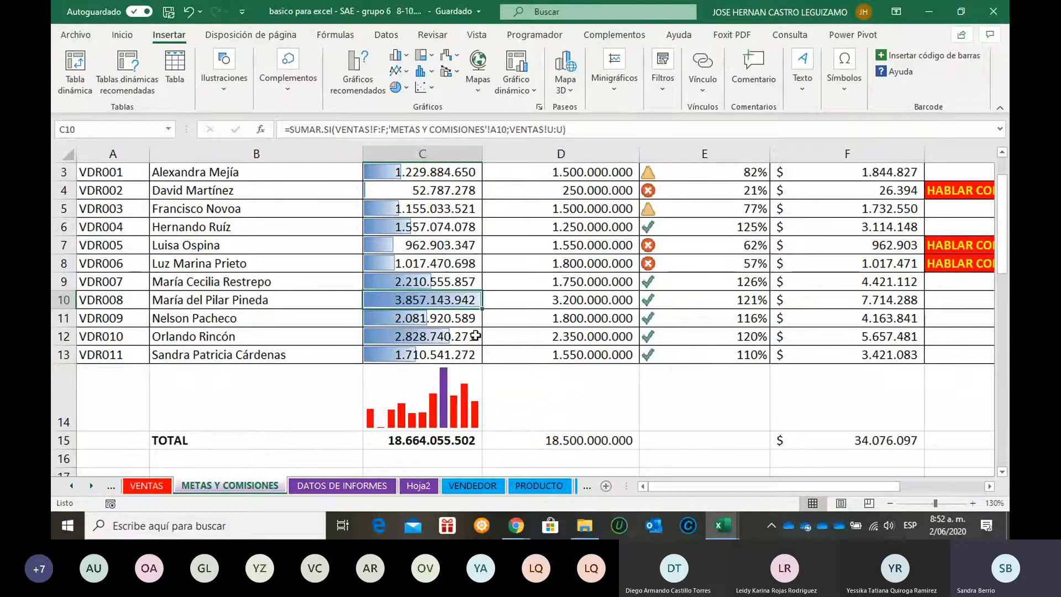
pyautogui.press('F2')
pyautogui.write('2500000000')
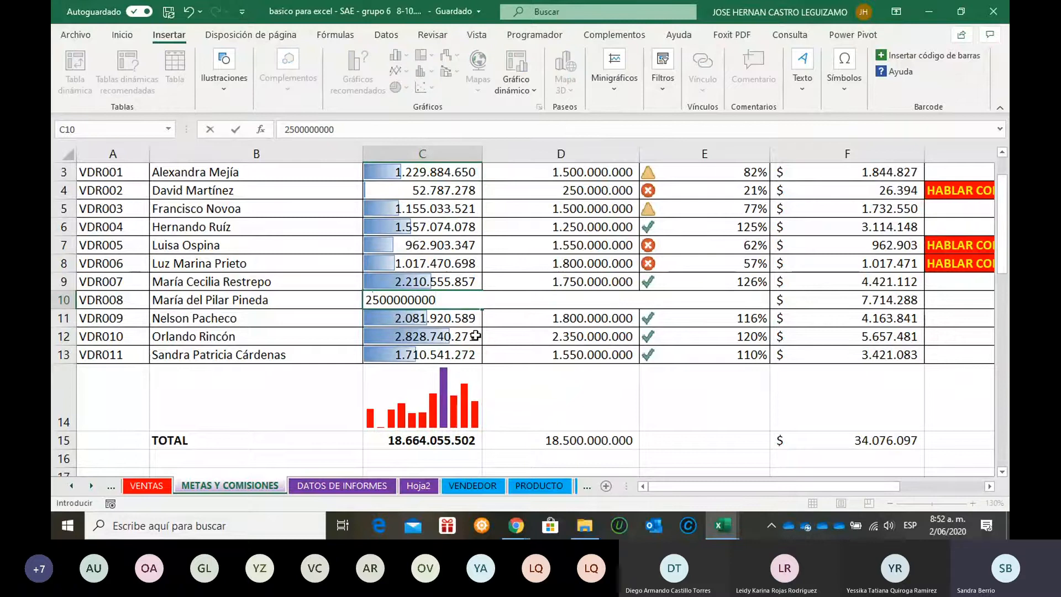
pyautogui.press('Return')
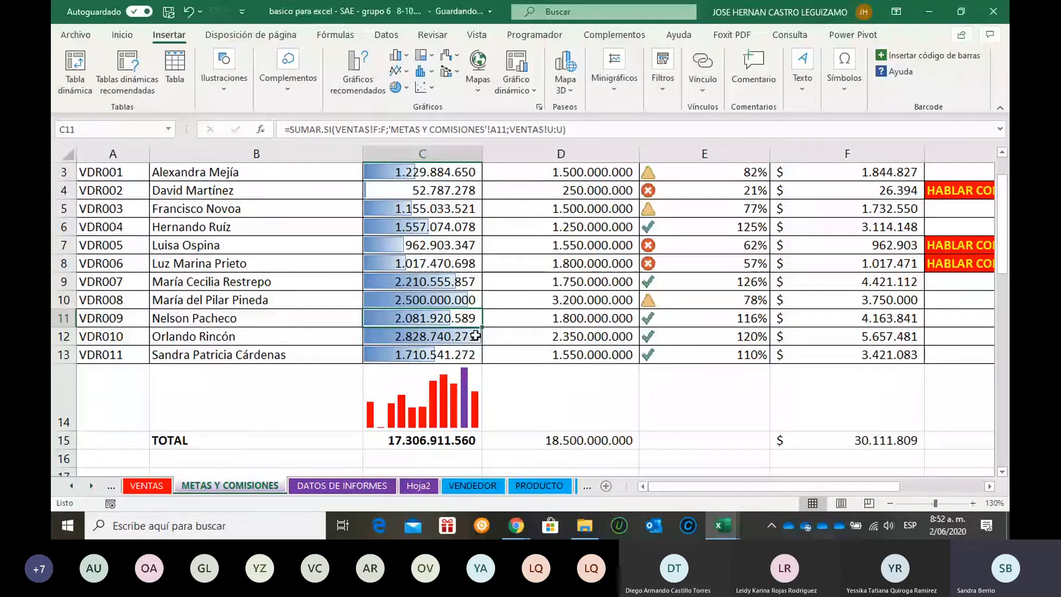
pyautogui.hotkey('ctrl', 'z')
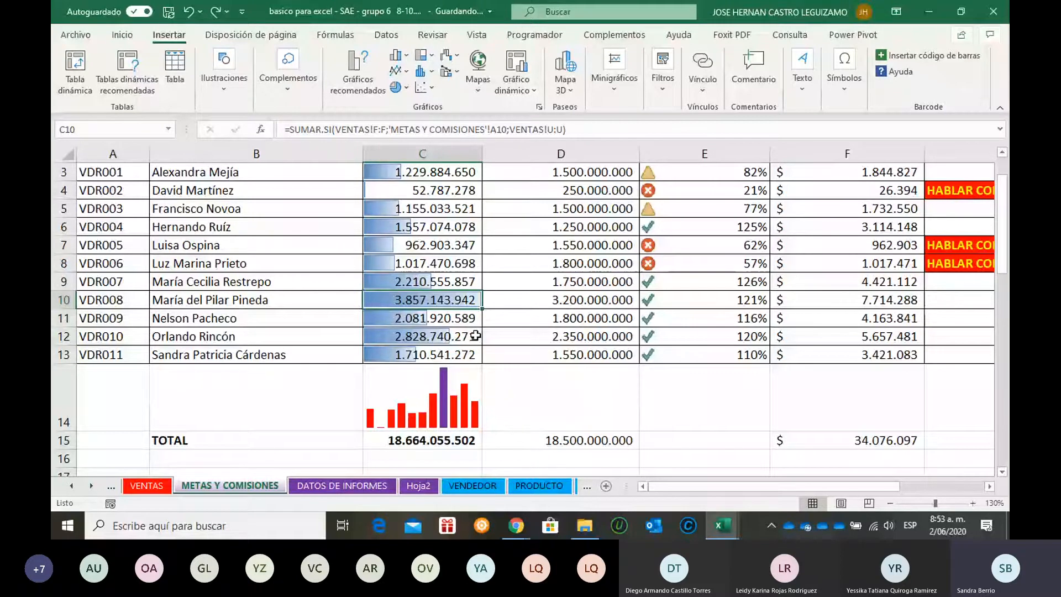
# - Insert a line sparkline in E14 from the CUMPLIMIENTO % data range E3:E13
pyautogui.scroll(-2, 709, 328)
pyautogui.click(709, 328)
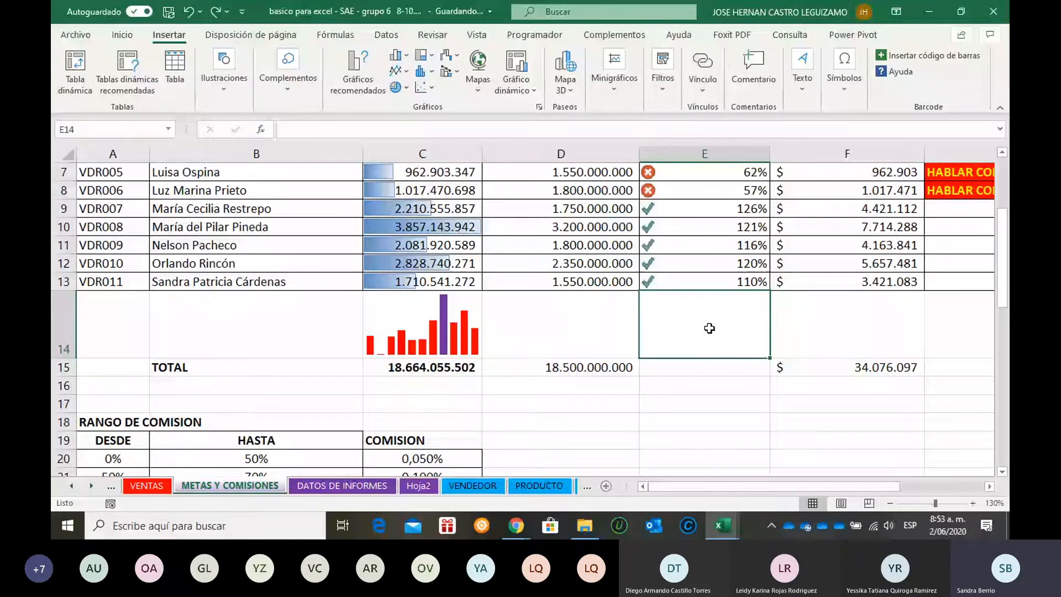
pyautogui.click(614, 101)
pyautogui.click(609, 139)
pyautogui.moveTo(635, 121); pyautogui.dragTo(392, 111)
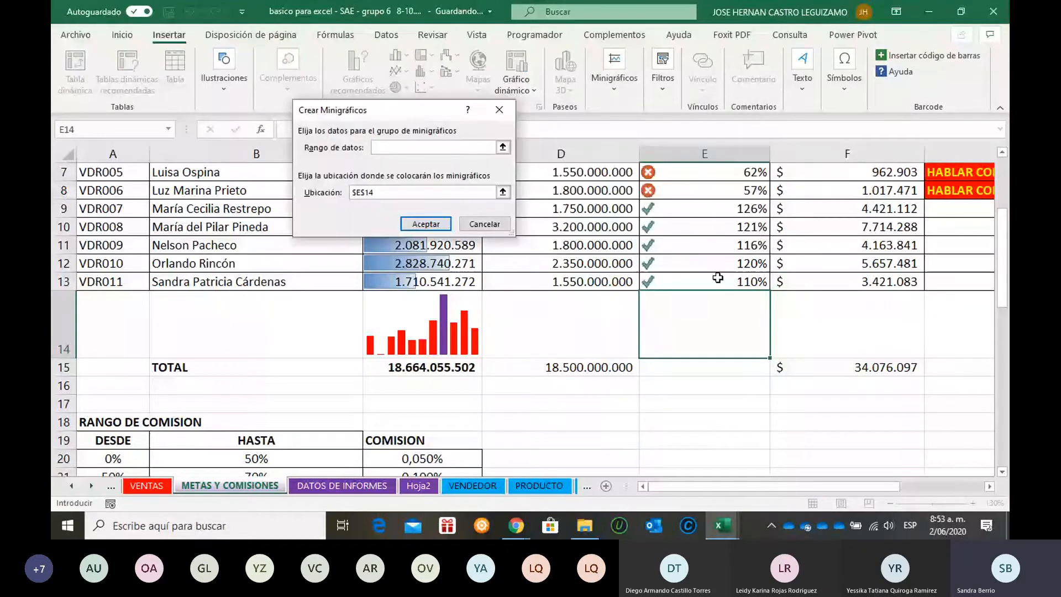
pyautogui.moveTo(718, 278); pyautogui.dragTo(708, 245)
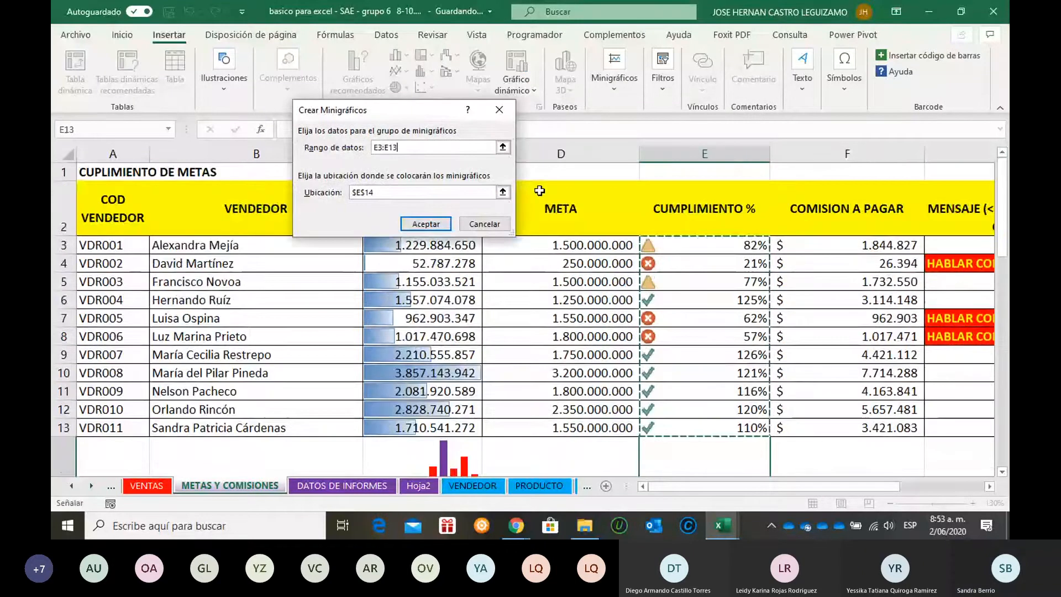
pyautogui.click(426, 224)
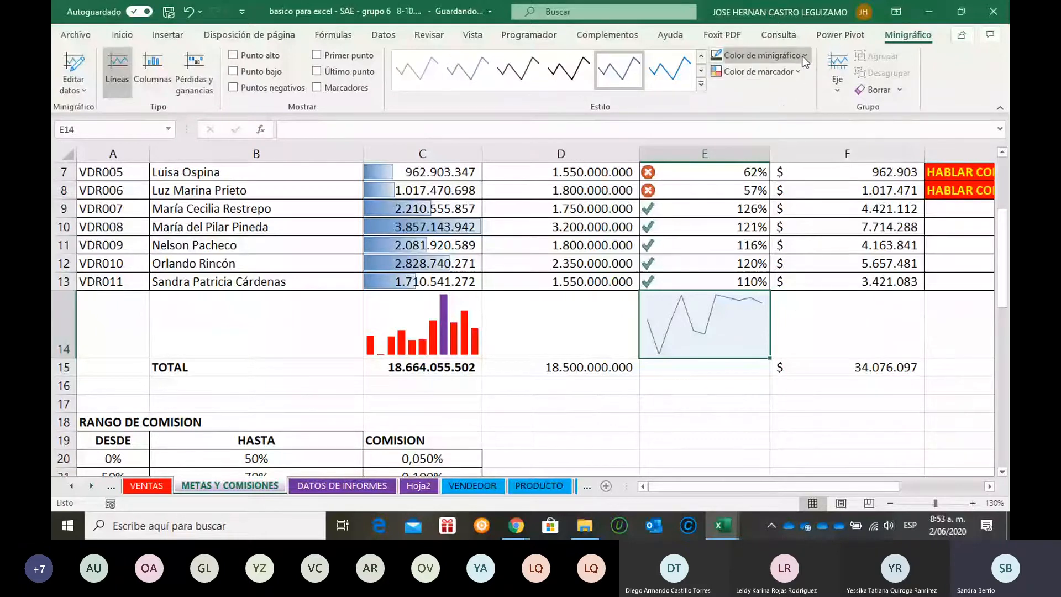
# - Set the line weight of the E14 sparkline to 3 pt
pyautogui.click(701, 84)
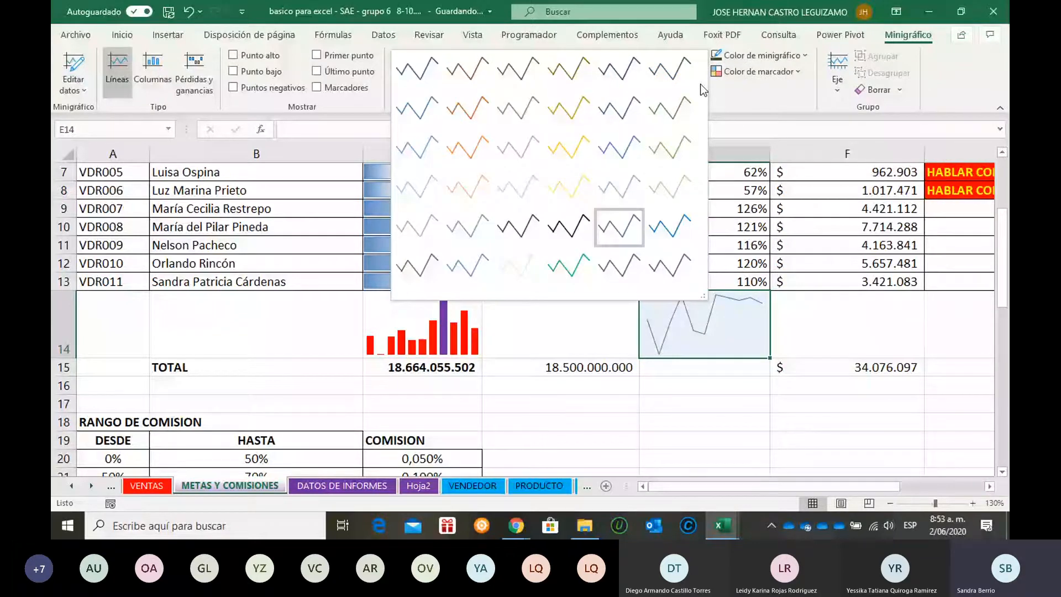
pyautogui.click(799, 56)
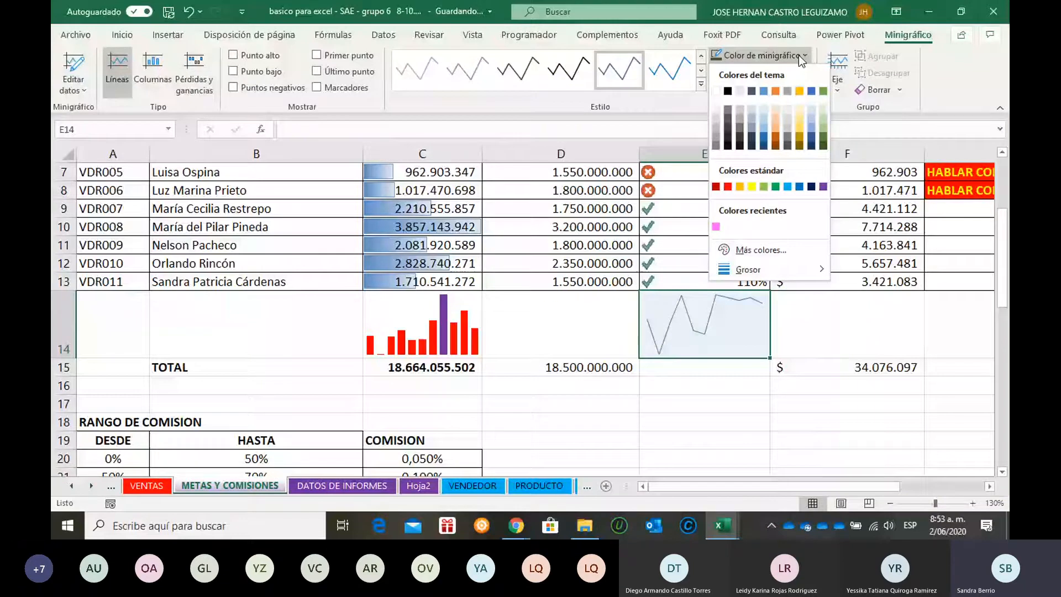
pyautogui.moveTo(748, 270)
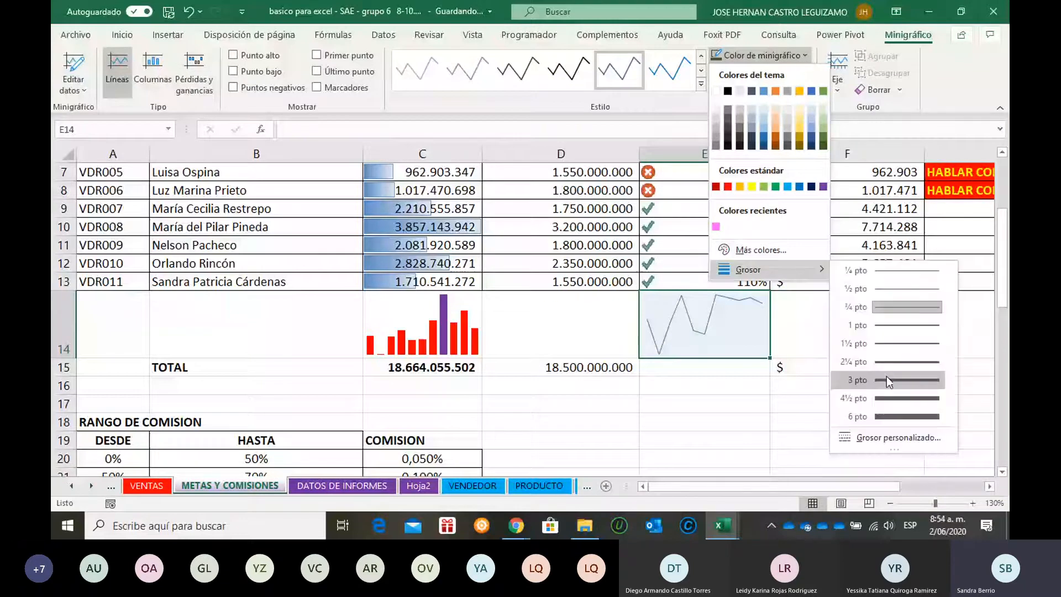
pyautogui.click(887, 380)
# - Mark the high point and the low point on the E14 sparkline
pyautogui.click(276, 55)
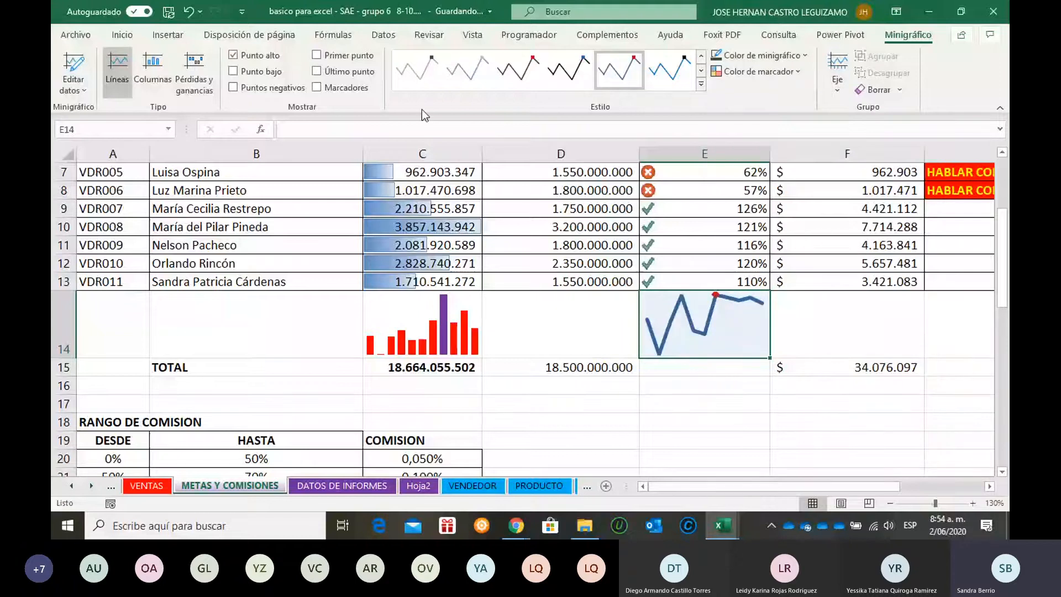
pyautogui.click(259, 72)
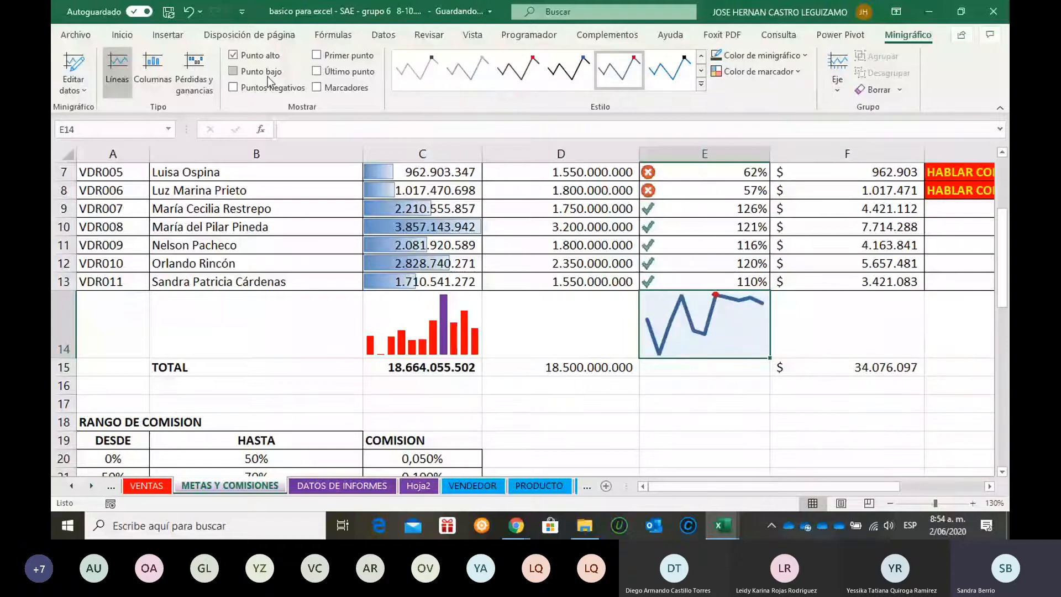
pyautogui.click(758, 377)
# - Format the VDR002 vendor name in B4 with a red fill and a yellow font
pyautogui.scroll(1, 830, 355)
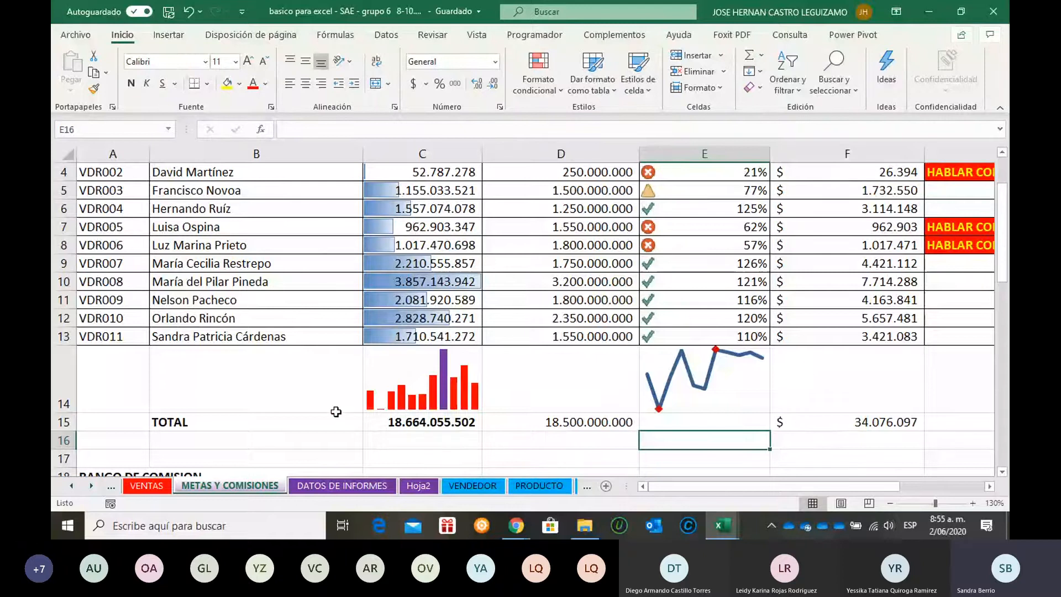
pyautogui.scroll(1, 334, 410)
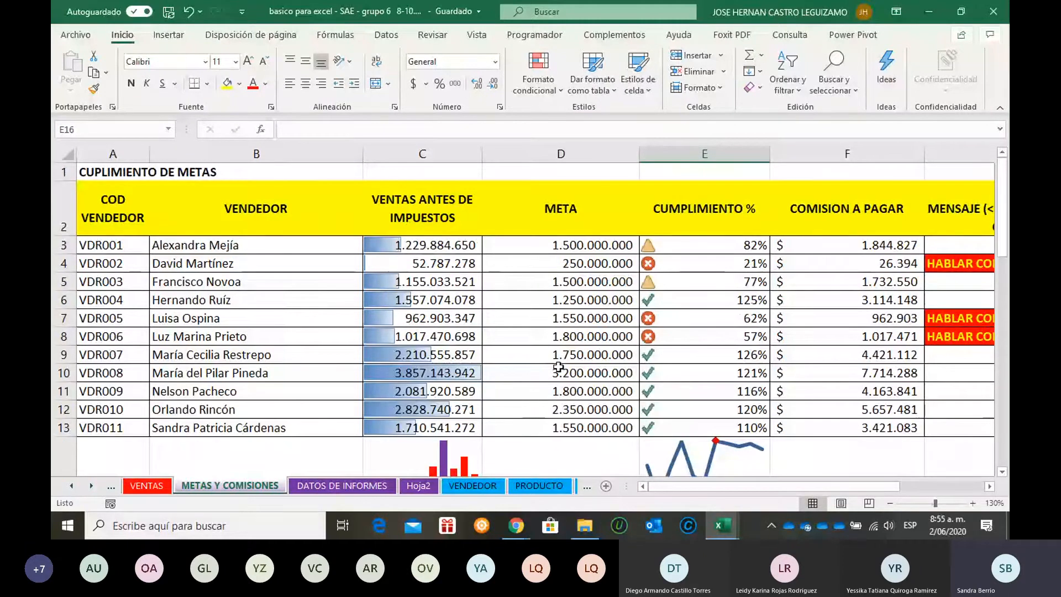
pyautogui.scroll(-1, 559, 364)
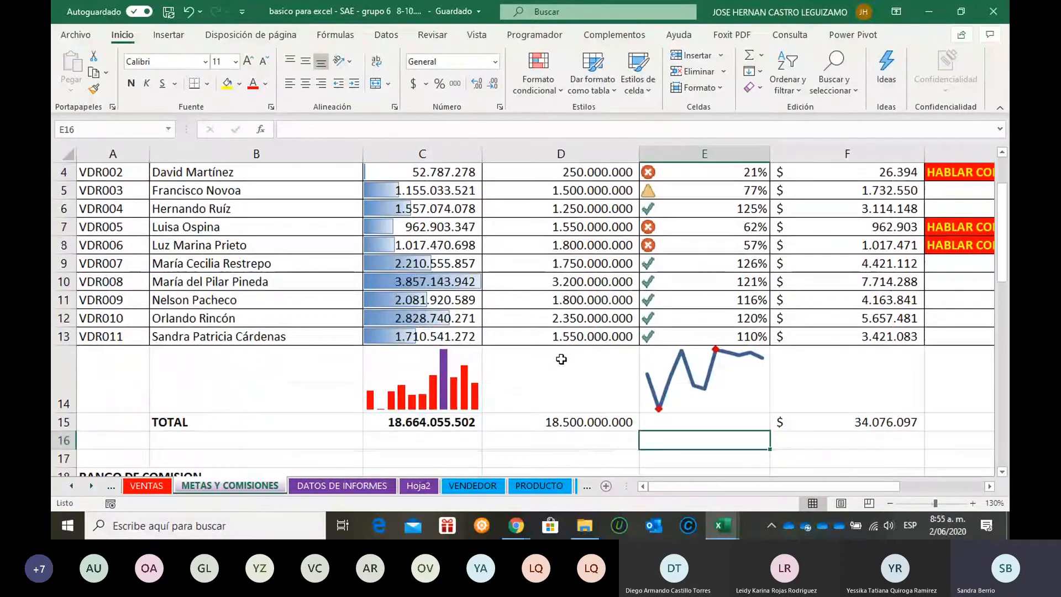
pyautogui.keyDown('ctrl'); pyautogui.scroll(-3, 567, 347); pyautogui.keyUp('ctrl')
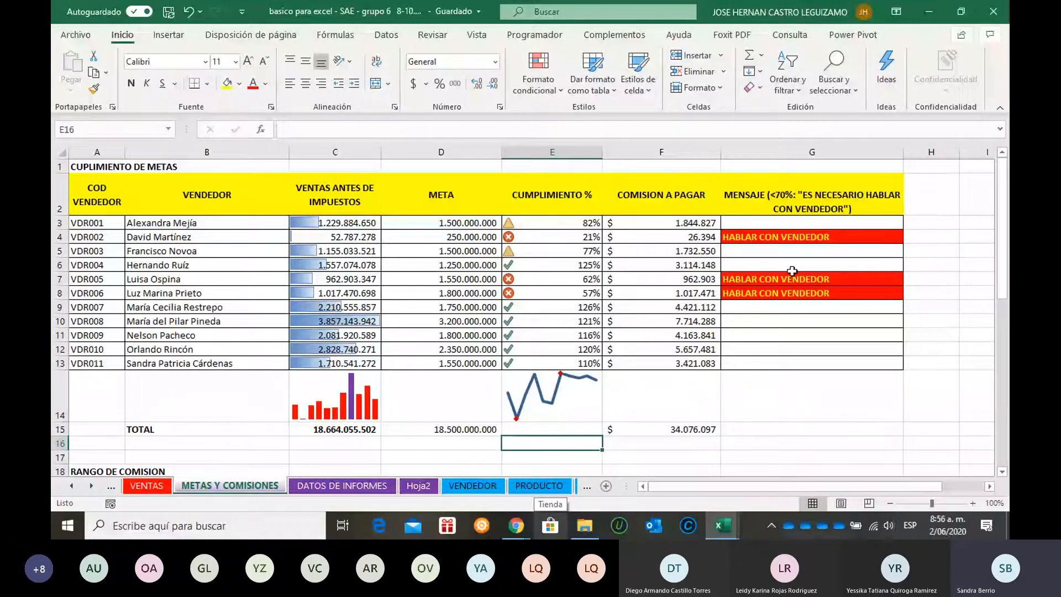
pyautogui.click(225, 236)
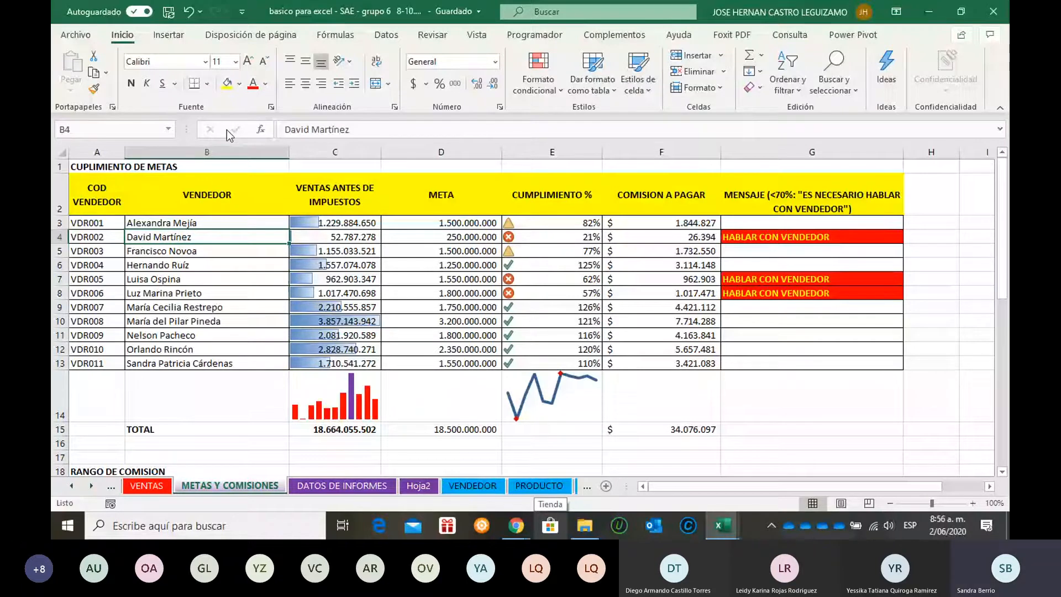
pyautogui.click(239, 84)
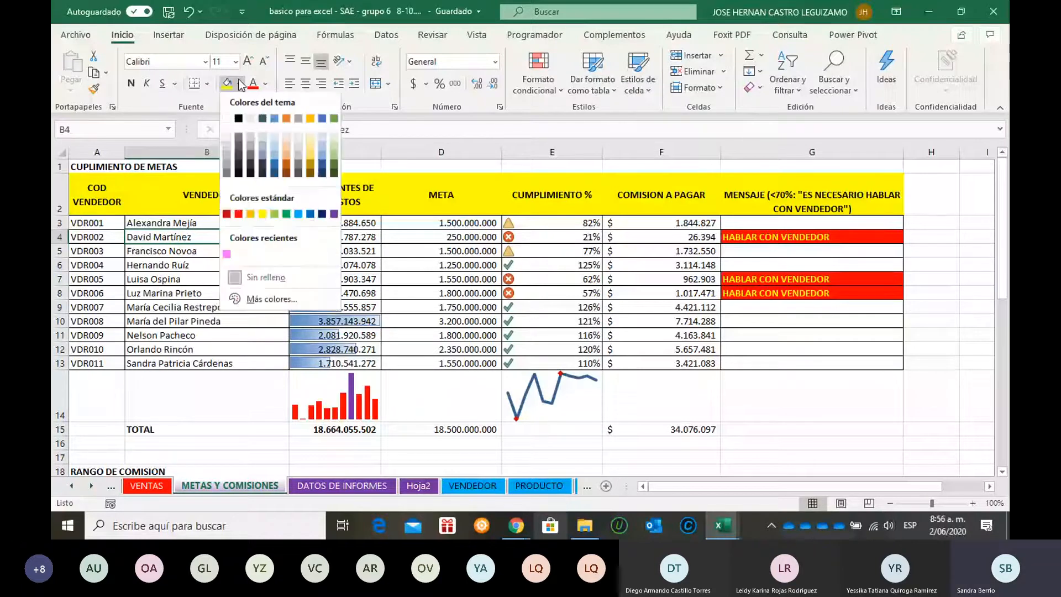
pyautogui.click(239, 215)
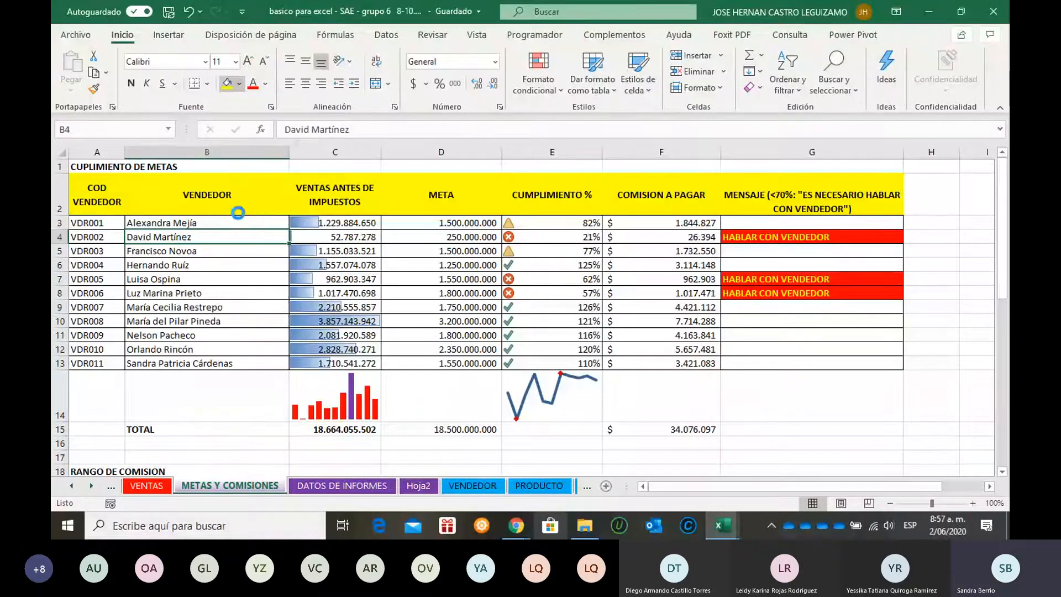
pyautogui.click(265, 83)
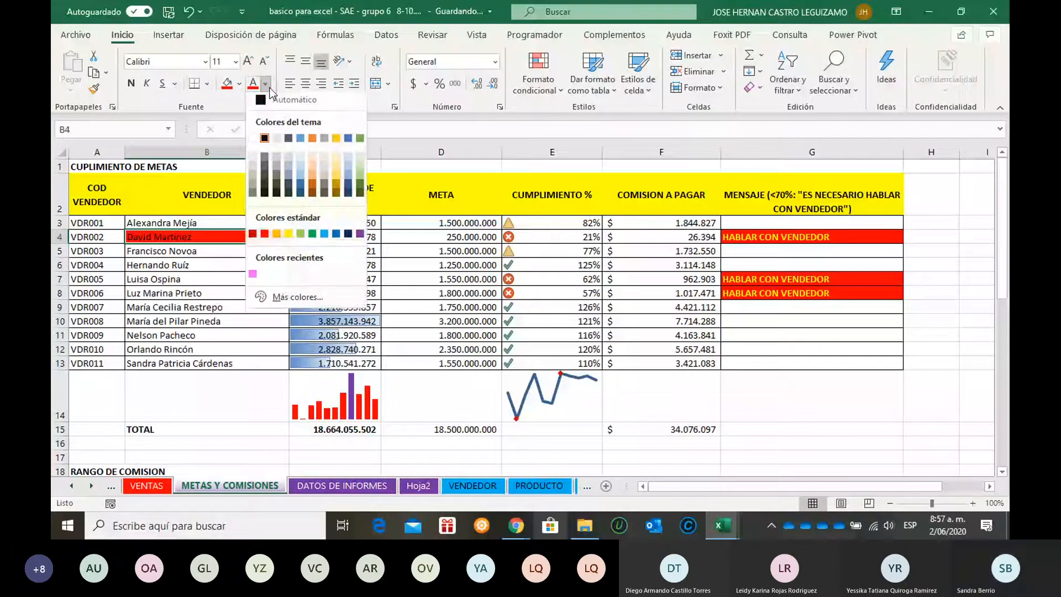
pyautogui.click(291, 239)
# - Format the VDR005 and VDR006 vendor names in B7:B8 with a red fill and a yellow font
pyautogui.moveTo(166, 279); pyautogui.dragTo(166, 293)
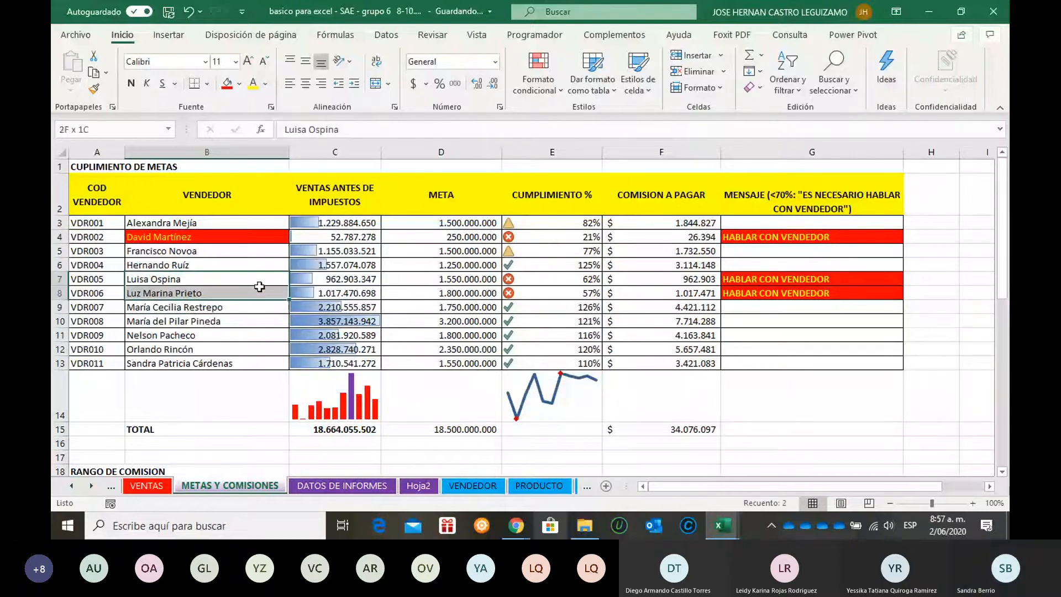
pyautogui.click(227, 86)
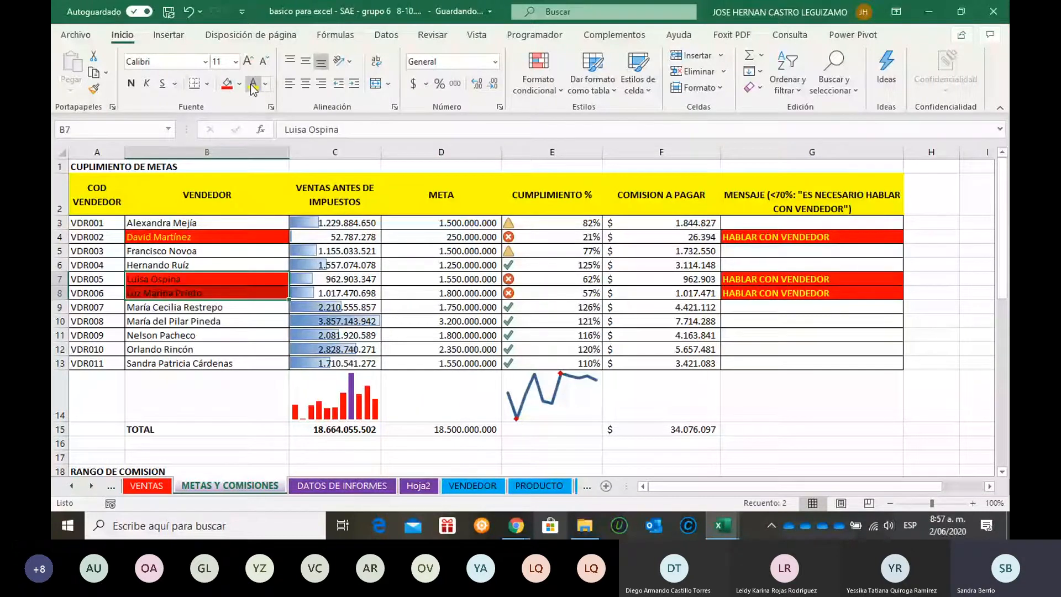
pyautogui.click(253, 84)
pyautogui.click(239, 333)
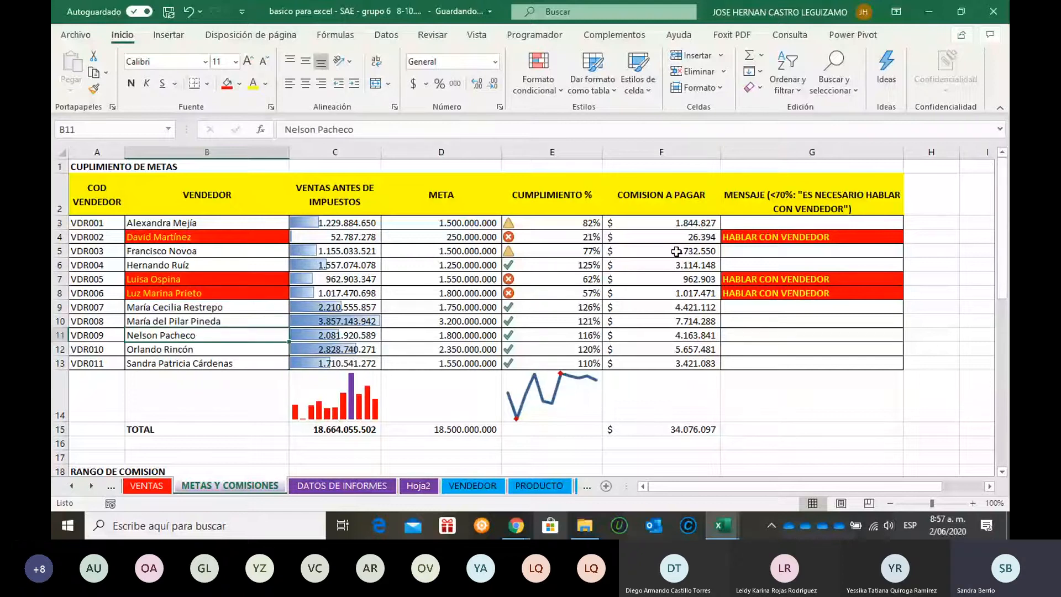
# - Enter 70% as the VDR002 compliance in E4 to test the manual highlighting, and undo the entry
pyautogui.click(580, 238)
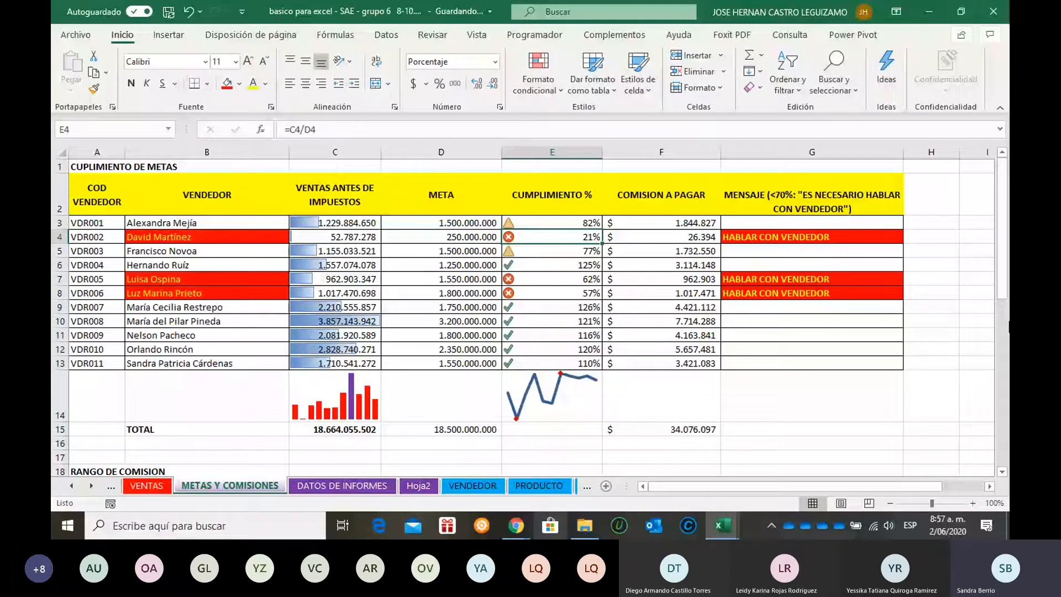
pyautogui.write('70')
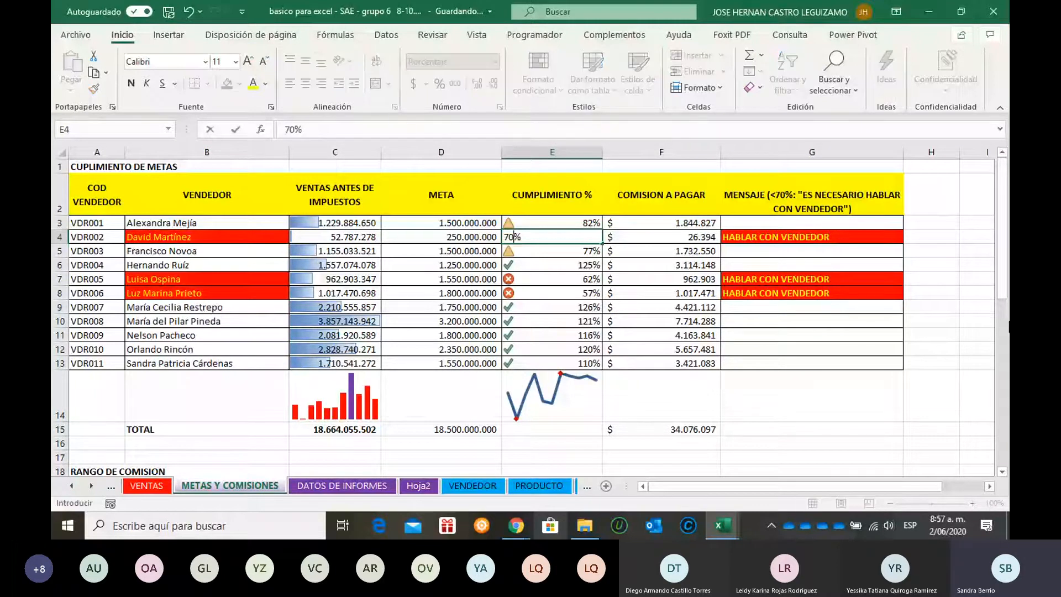
pyautogui.press('Return')
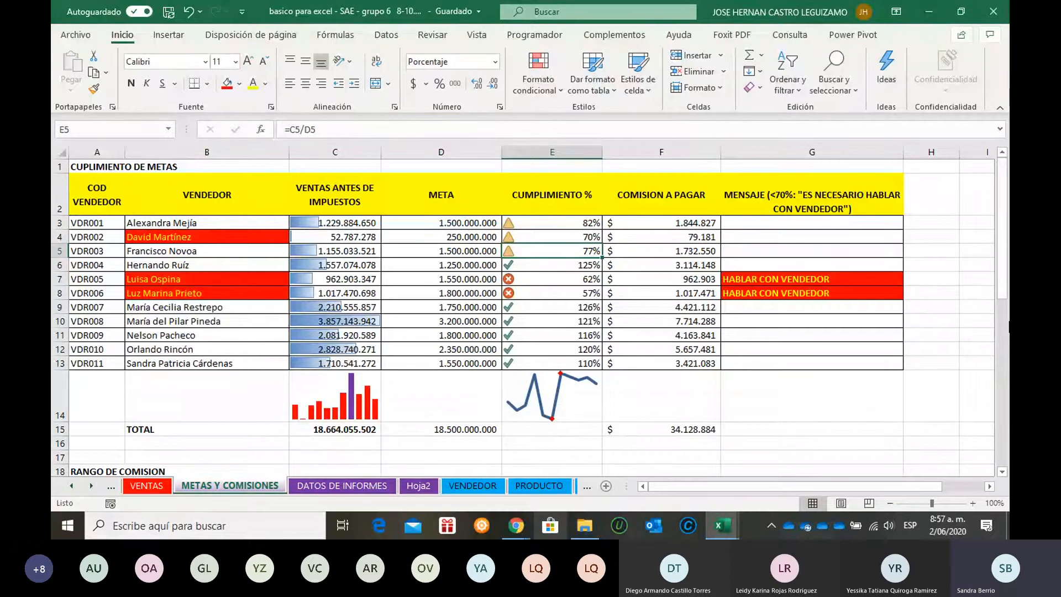
pyautogui.hotkey('ctrl', 'z')
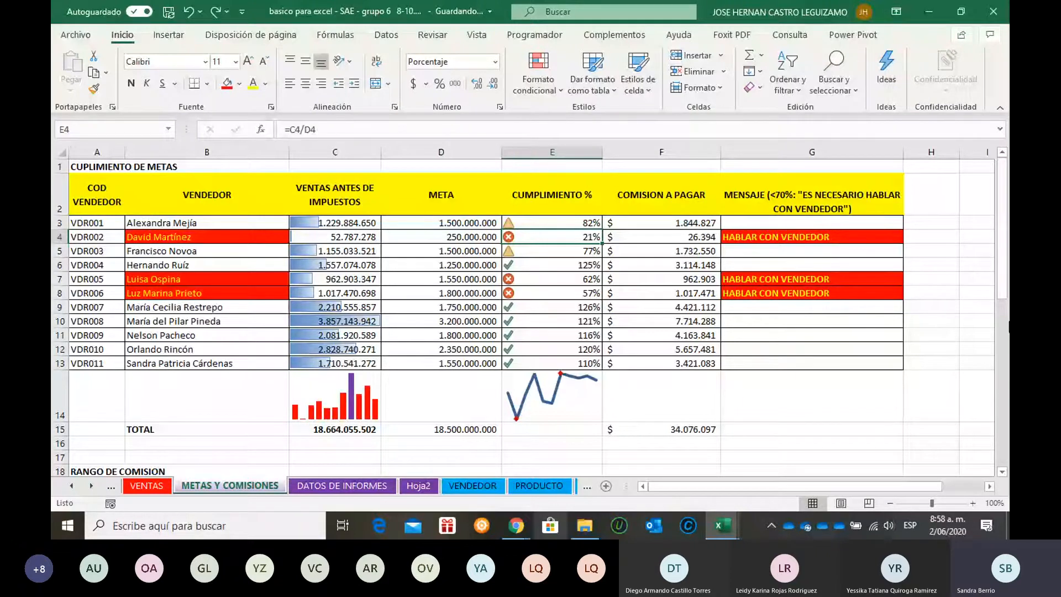
# - Try to fill the vendor cell B3 down through B11, and undo the fill
pyautogui.click(283, 222)
pyautogui.moveTo(289, 229); pyautogui.dragTo(289, 335)
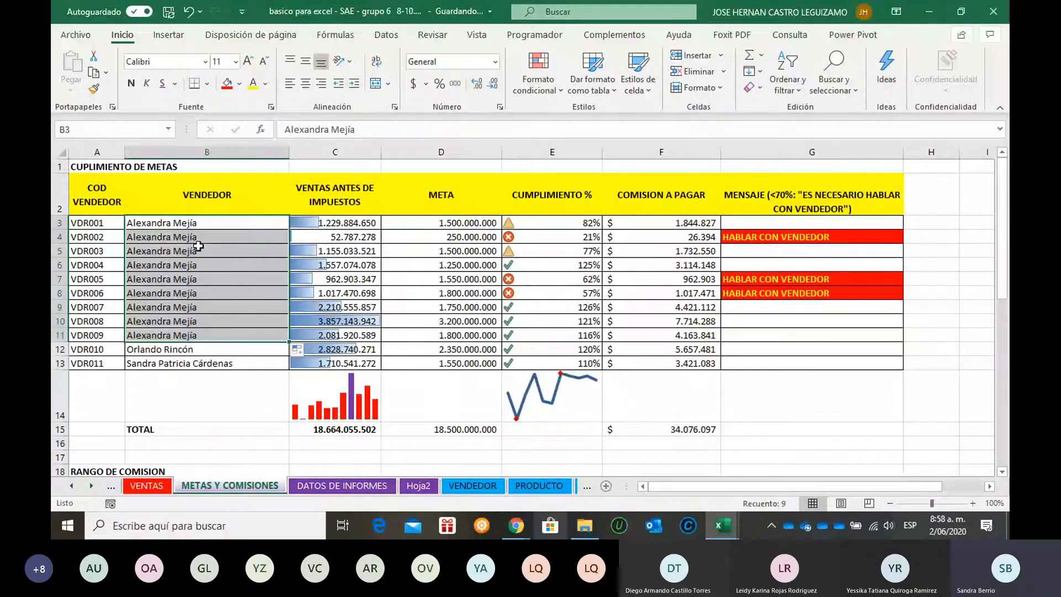
pyautogui.hotkey('ctrl', 'z')
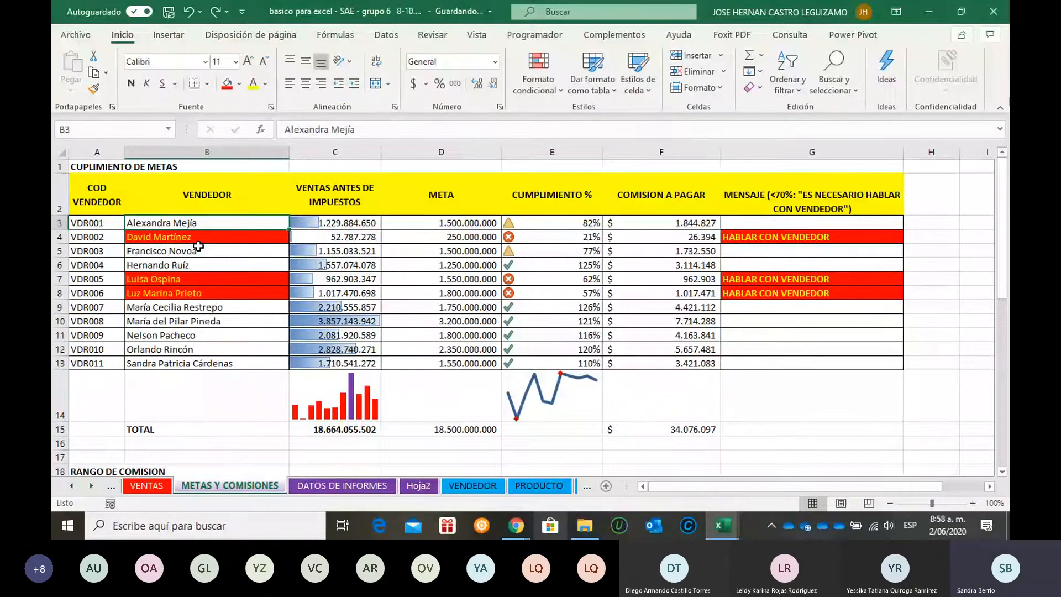
# - Undo the manual red fill and yellow font on the vendor names in B4, B7 and B8
pyautogui.click(198, 244)
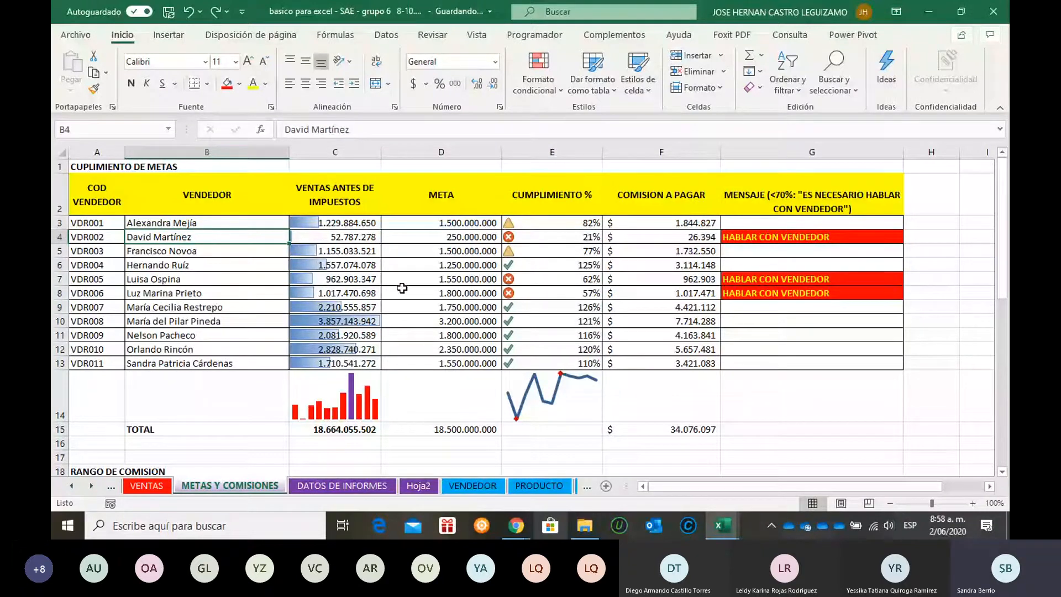
pyautogui.click(238, 223)
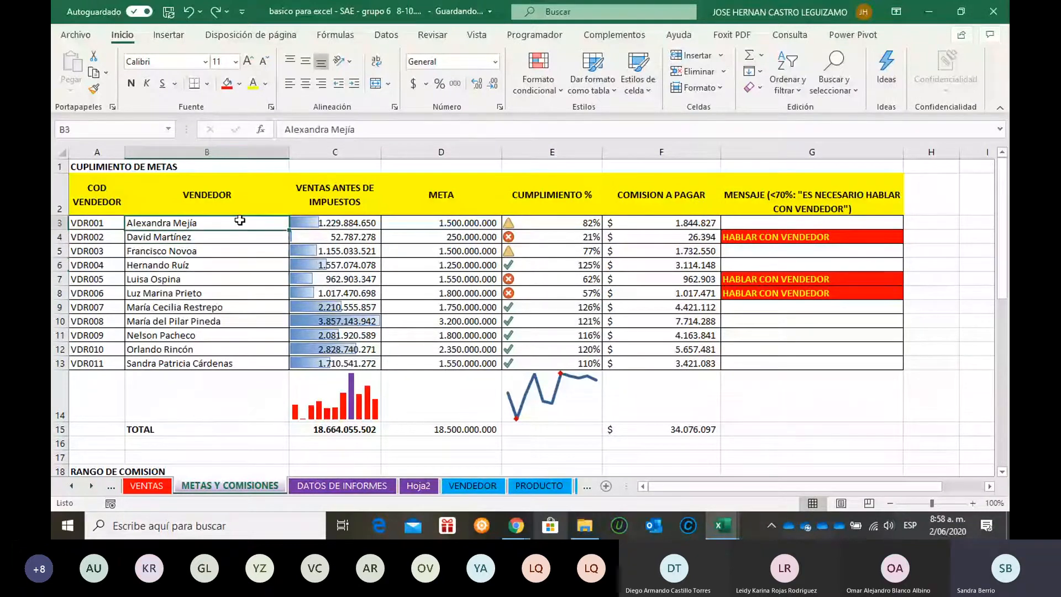
pyautogui.click(216, 354)
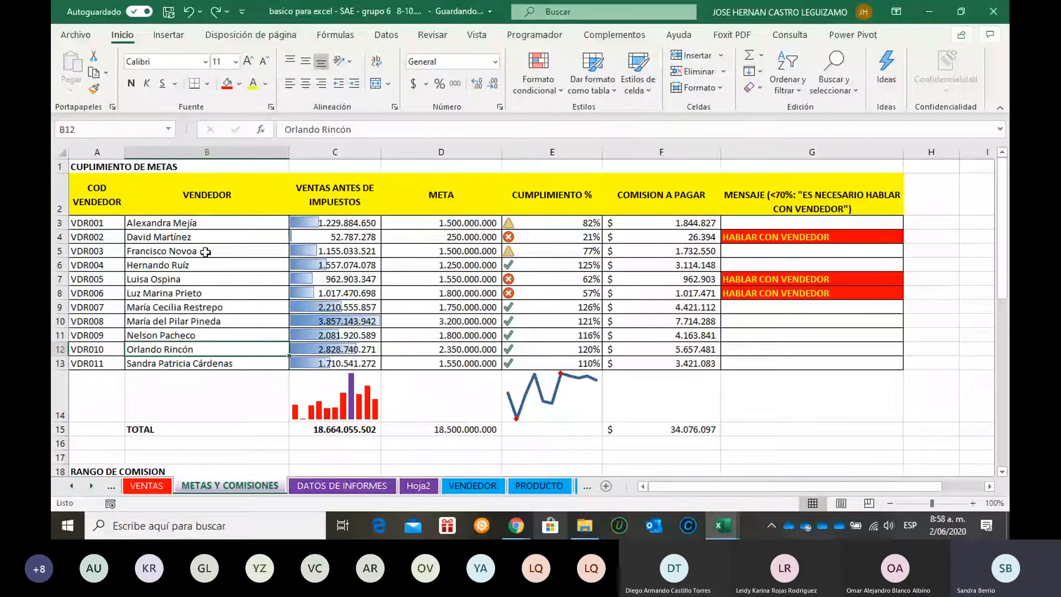
# - Set up a formula-based conditional formatting rule for B3 with the formula =$G$3="hablar con vendedor"
pyautogui.click(221, 223)
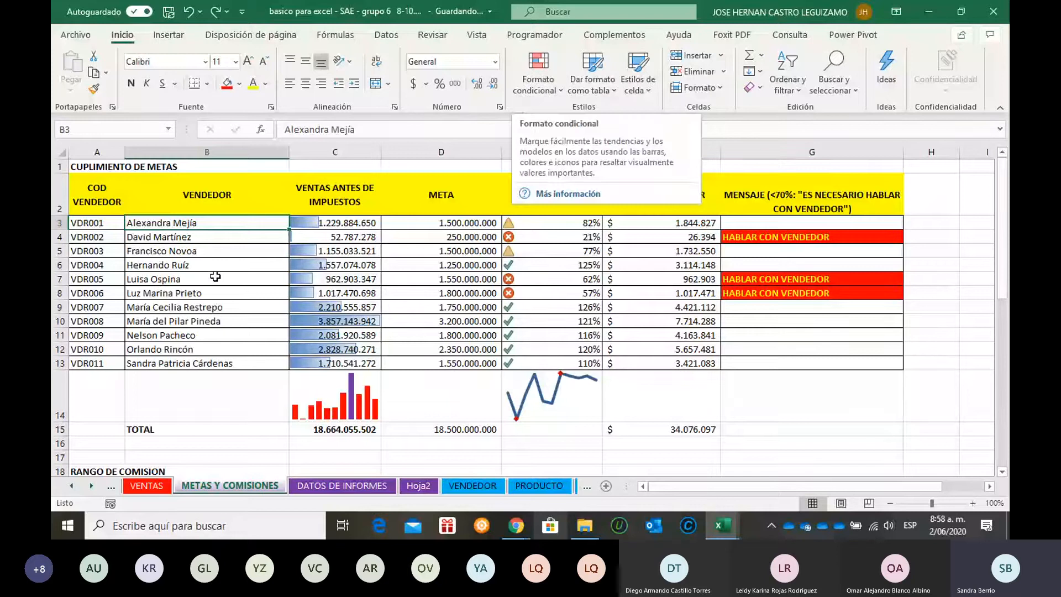
pyautogui.click(534, 89)
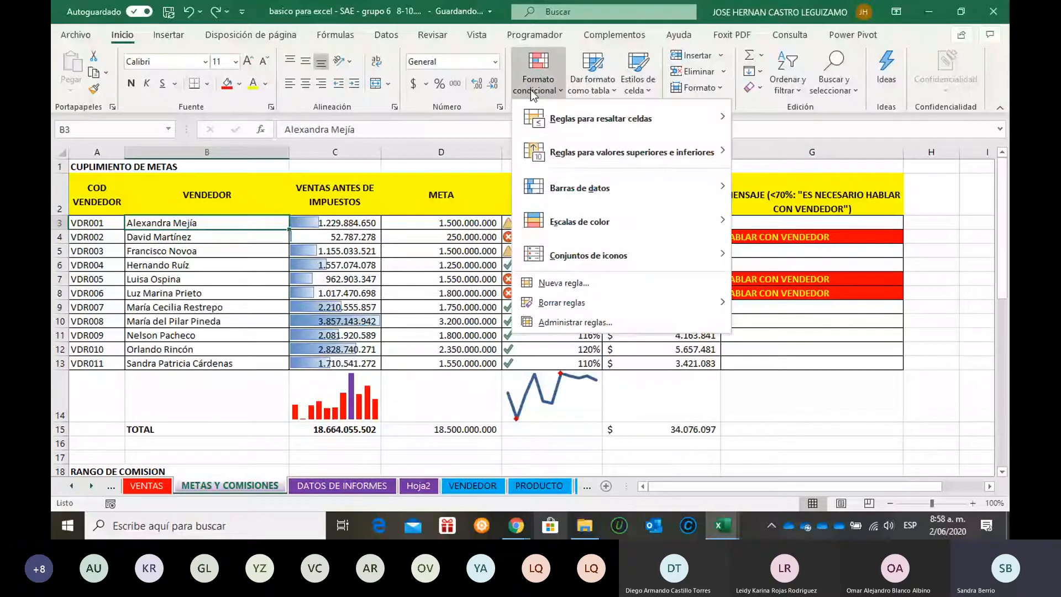
pyautogui.click(560, 286)
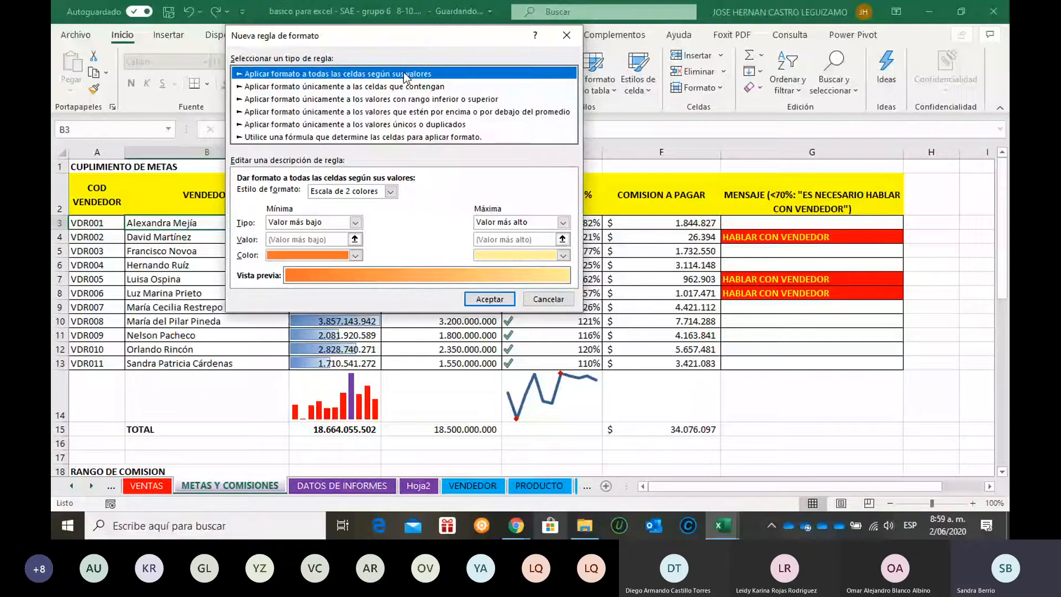
pyautogui.click(391, 134)
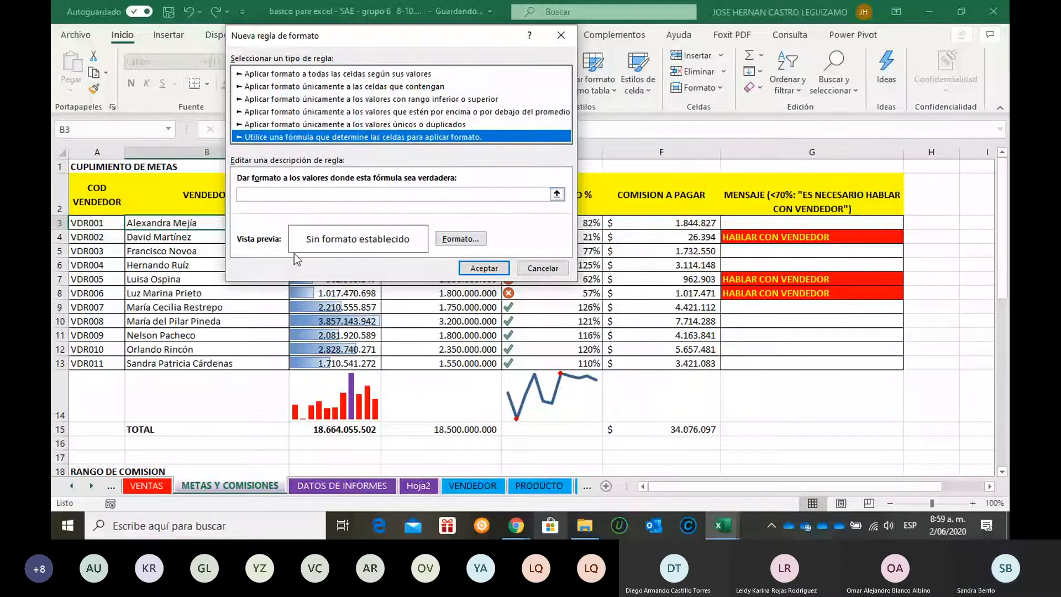
pyautogui.moveTo(409, 36); pyautogui.dragTo(357, 11)
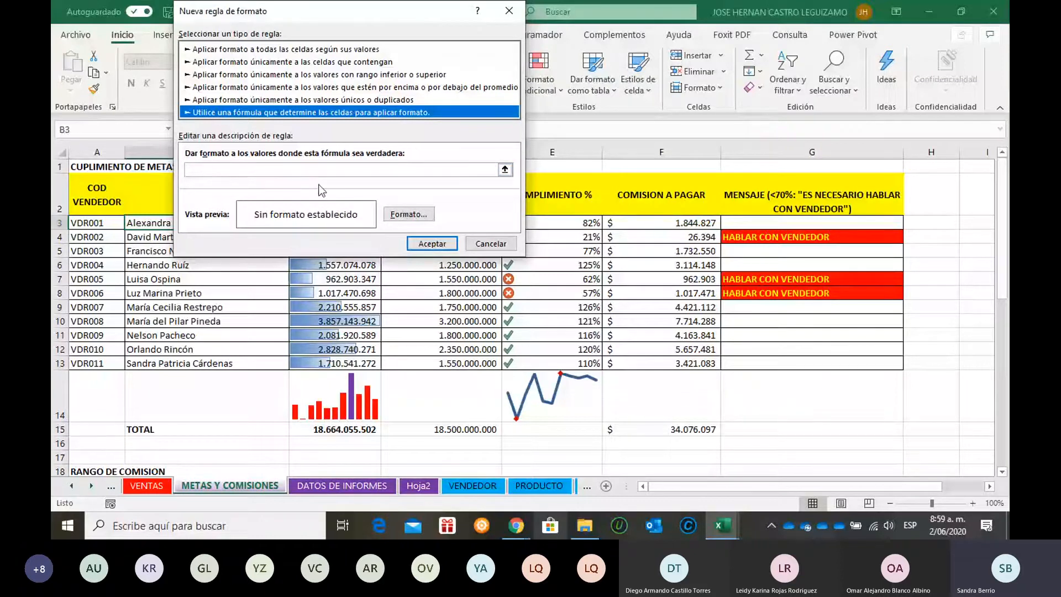
pyautogui.click(322, 171)
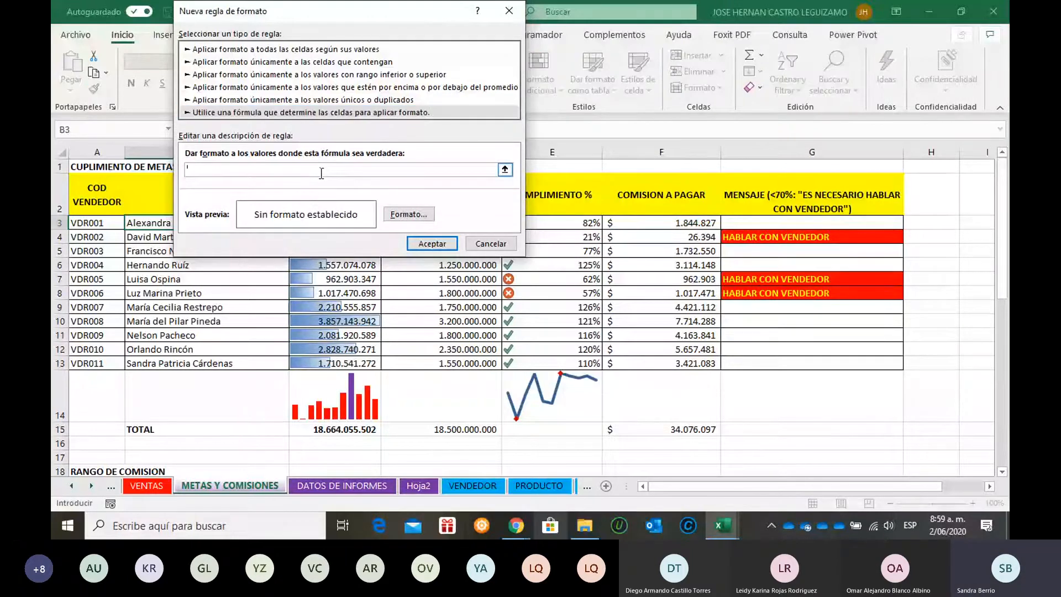
pyautogui.write('=')
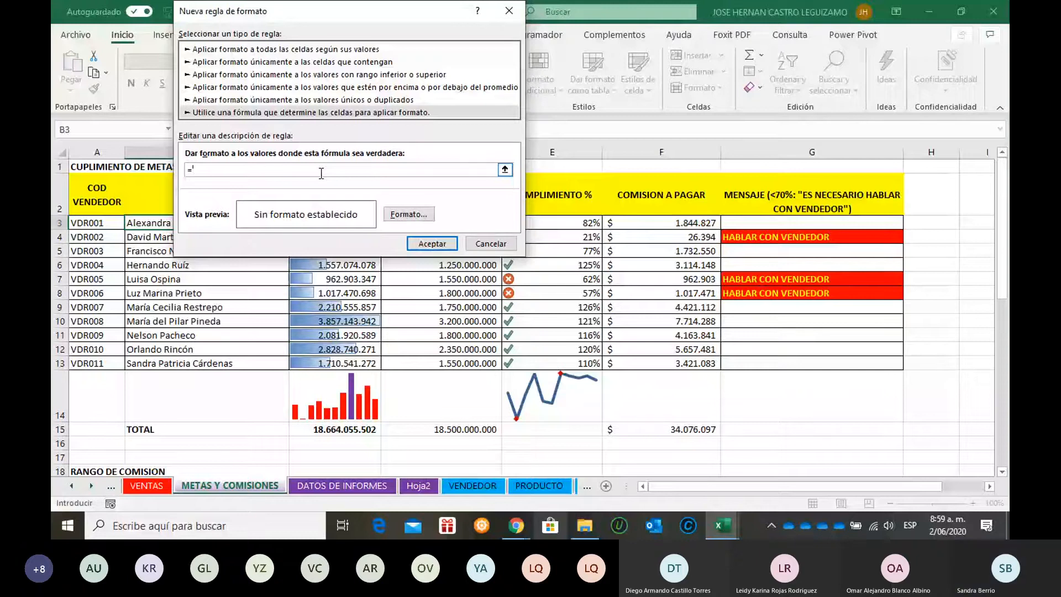
pyautogui.click(750, 222)
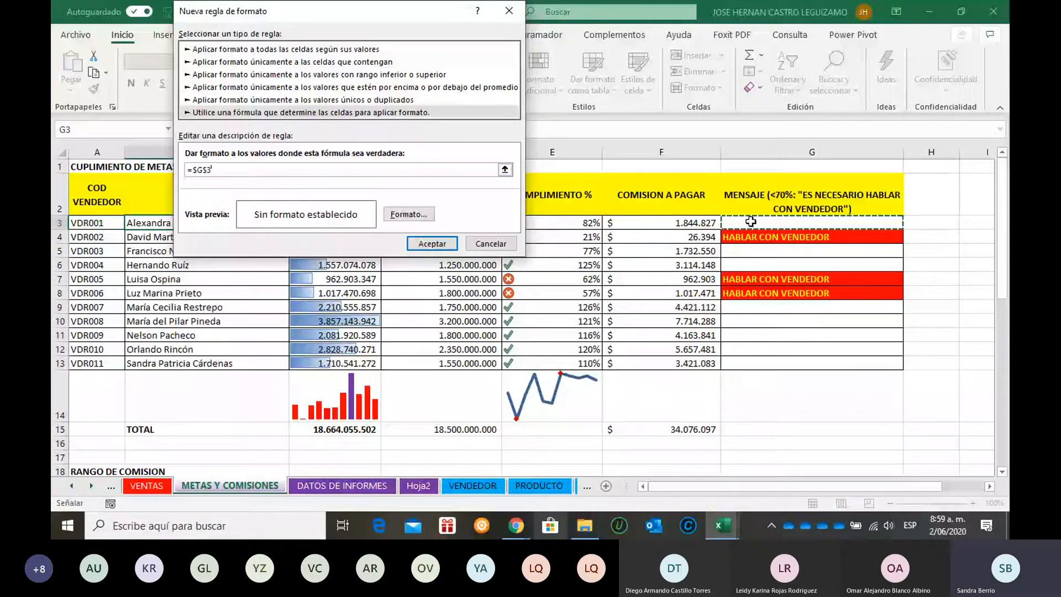
pyautogui.write('=')
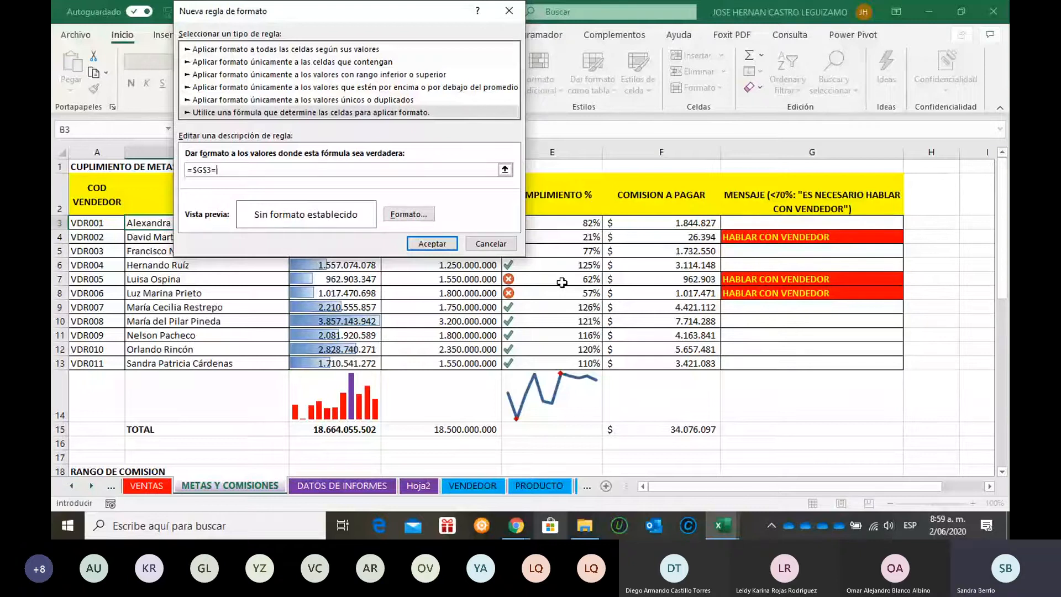
pyautogui.write('"hablar con vendedor"')
# - Give the B3 rule a bold yellow font and a red fill, and apply the rule
pyautogui.click(416, 220)
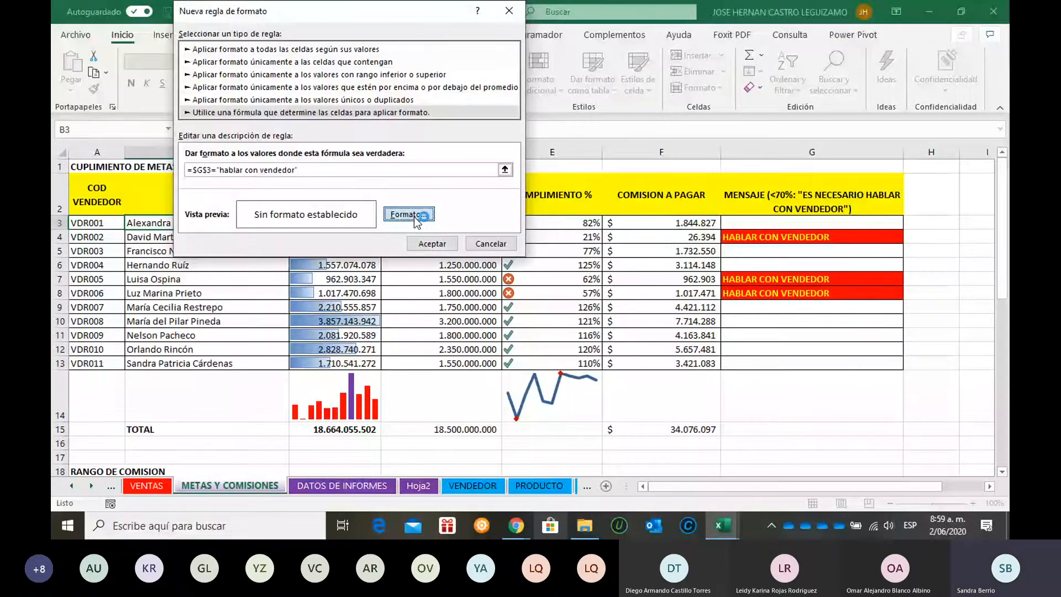
pyautogui.click(448, 98)
pyautogui.click(503, 154)
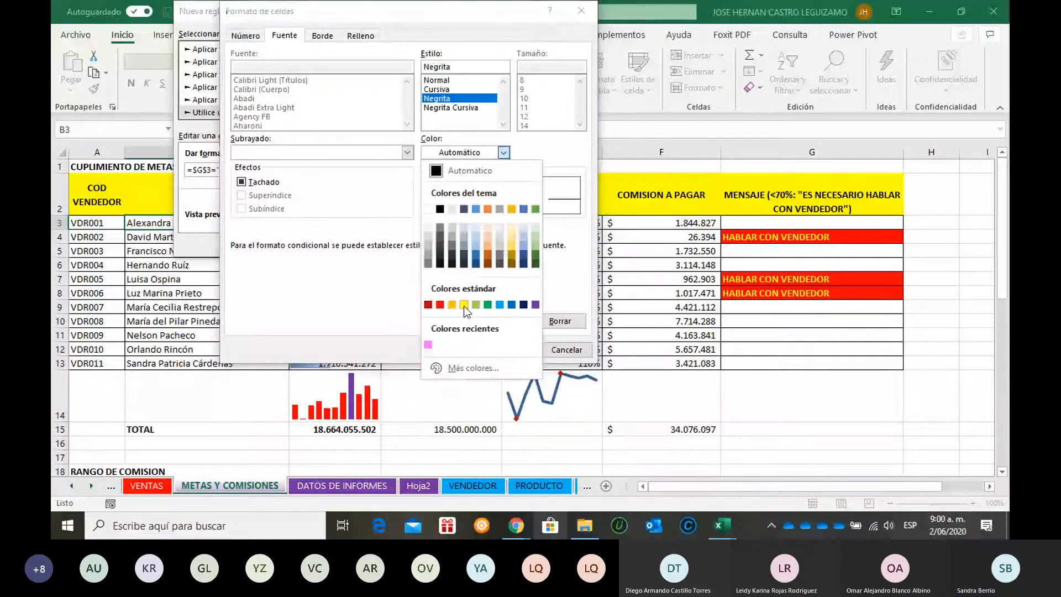
pyautogui.click(478, 297)
pyautogui.click(357, 37)
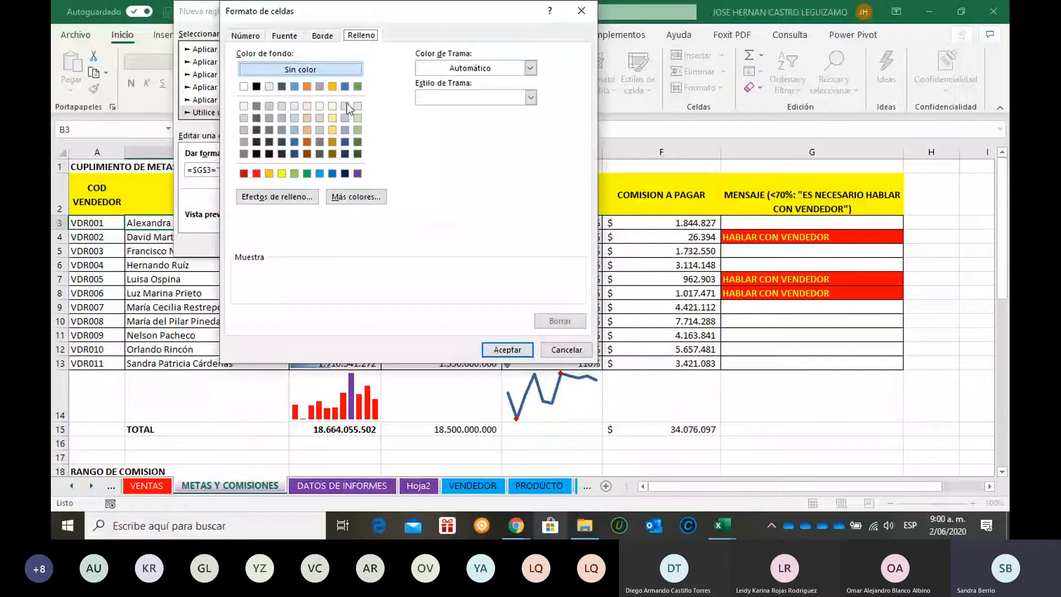
pyautogui.click(257, 174)
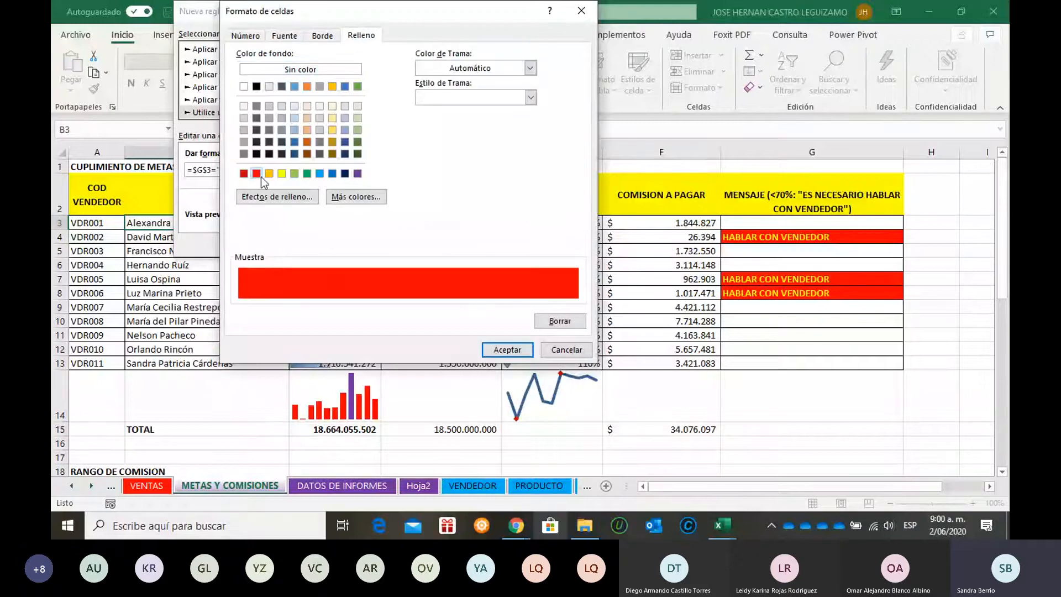
pyautogui.click(507, 350)
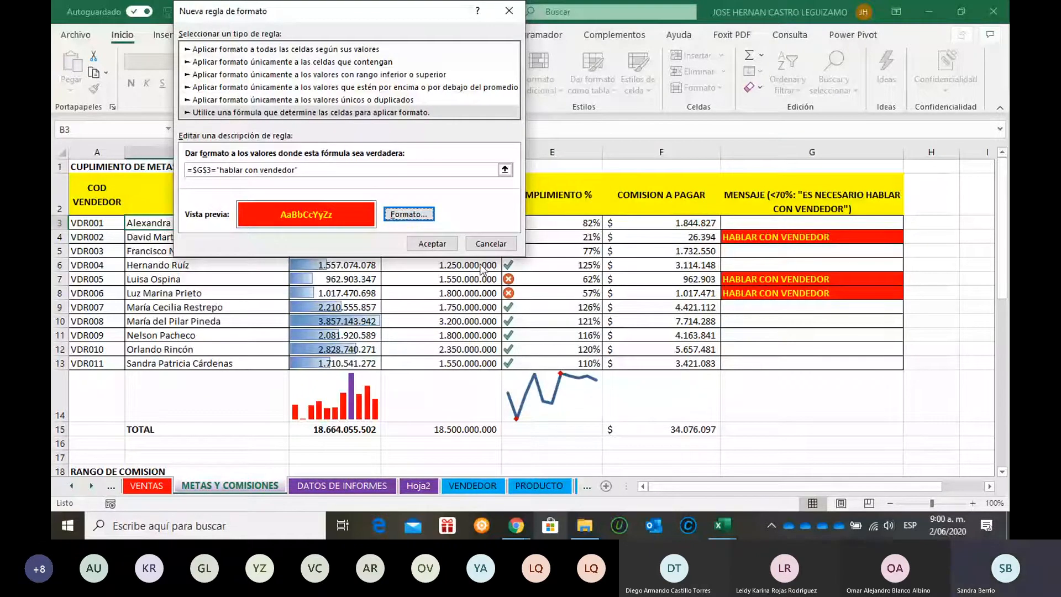
pyautogui.click(432, 244)
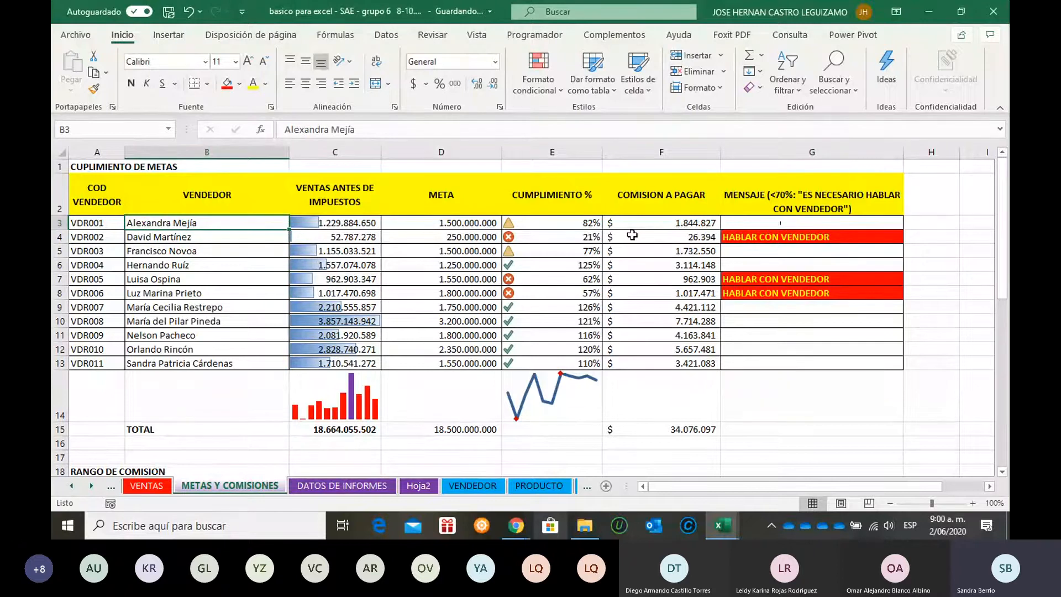
# - Test the B3 rule by entering 10% in E3, and restore the E3 formula by filling it up from E4
pyautogui.click(594, 226)
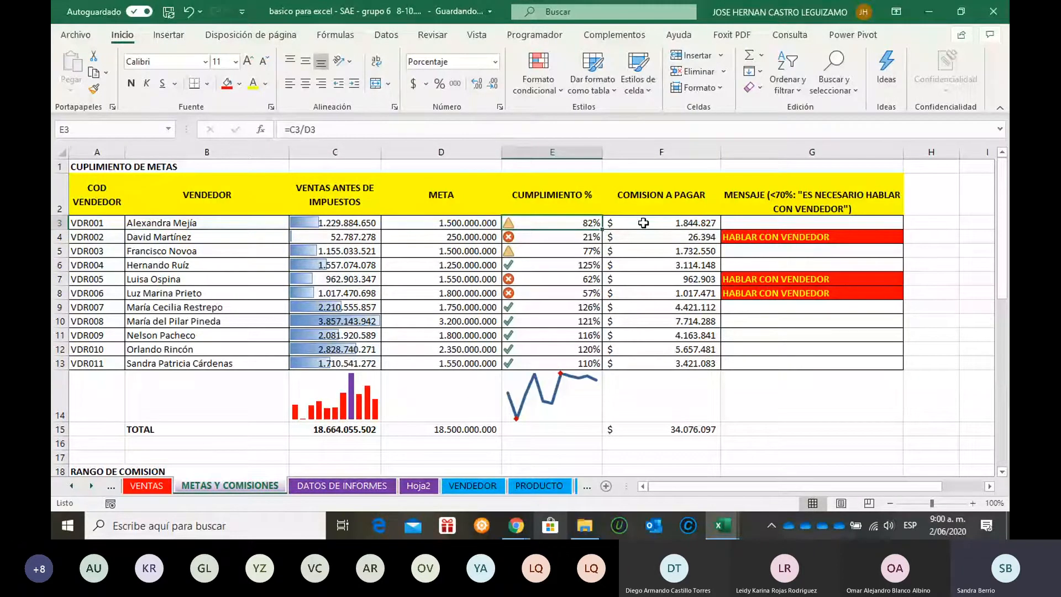
pyautogui.write('10')
pyautogui.press('Return')
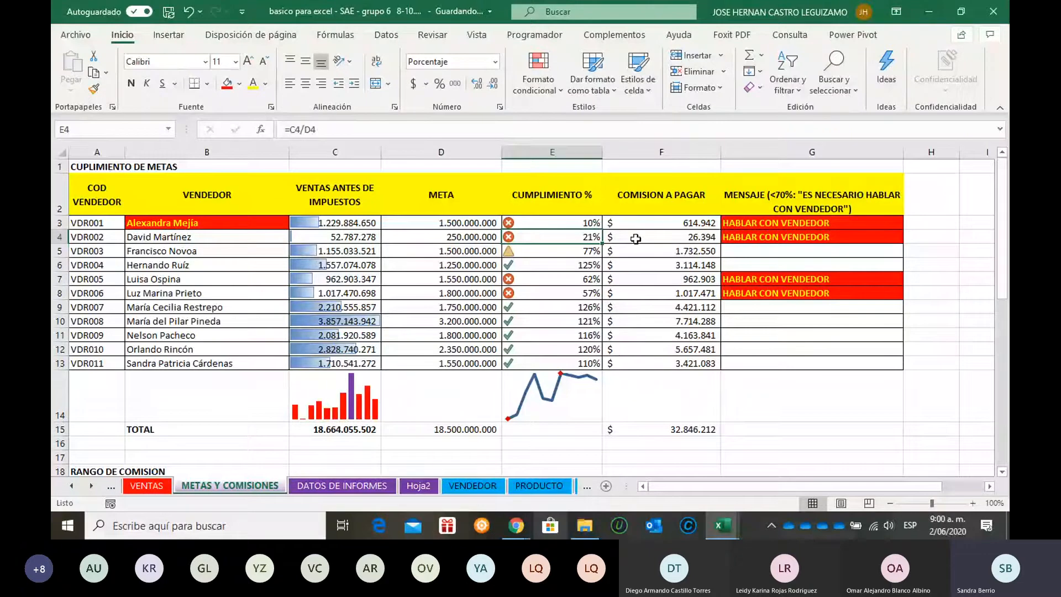
pyautogui.moveTo(602, 243); pyautogui.dragTo(598, 220)
# - Copy the format of B3 onto the other vendor names in B4:B13 with Format Painter
pyautogui.click(213, 226)
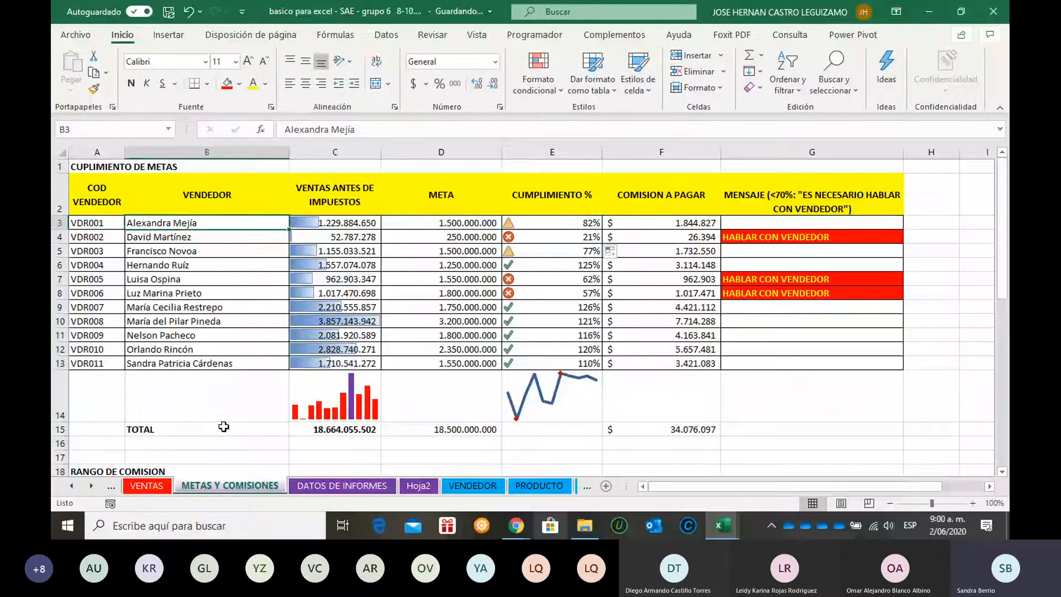
pyautogui.click(180, 241)
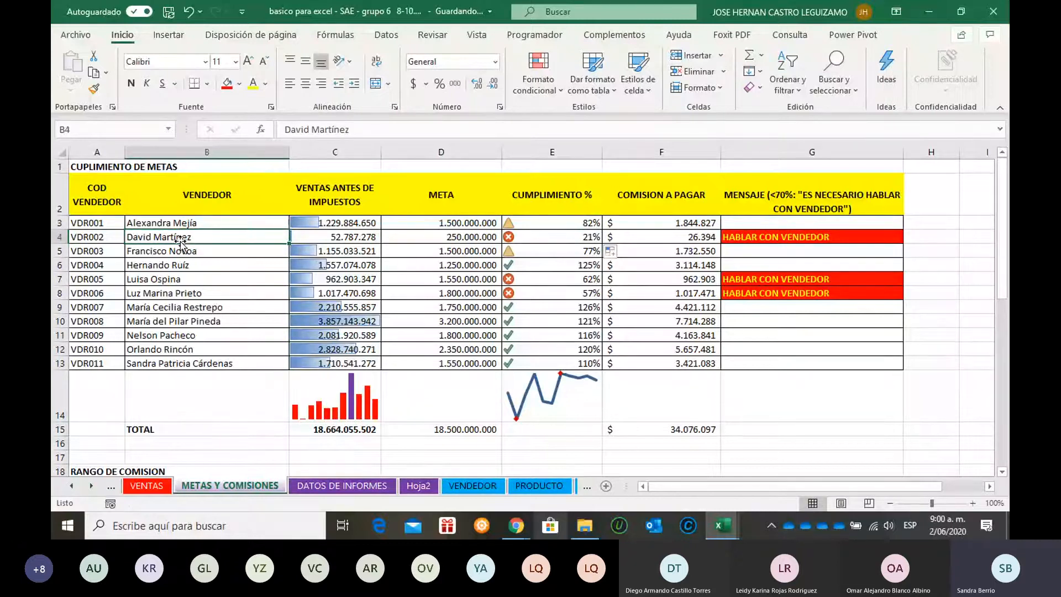
pyautogui.click(185, 224)
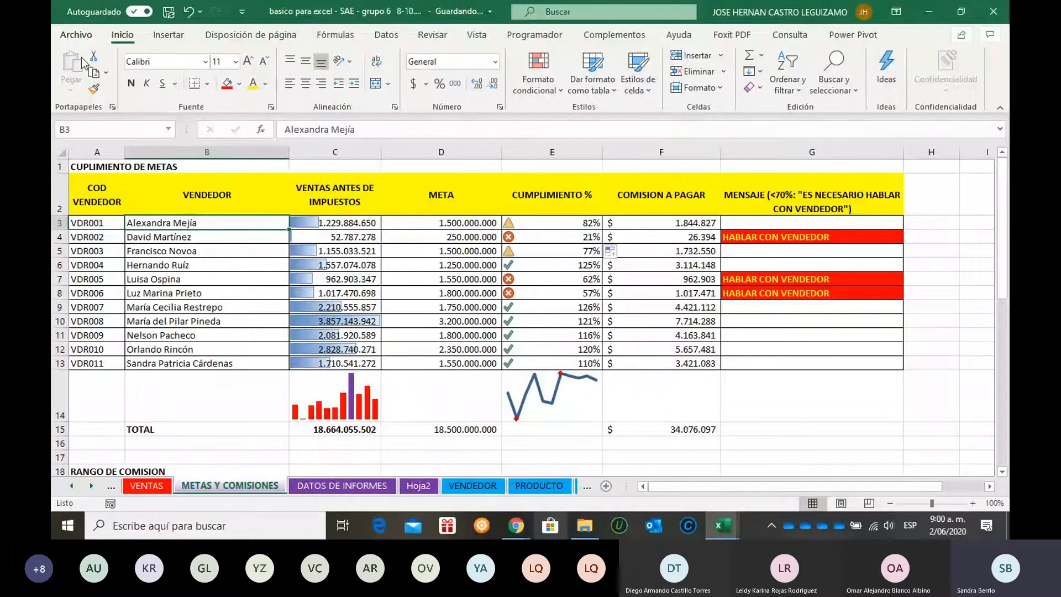
pyautogui.click(94, 90)
pyautogui.moveTo(191, 237); pyautogui.dragTo(190, 363)
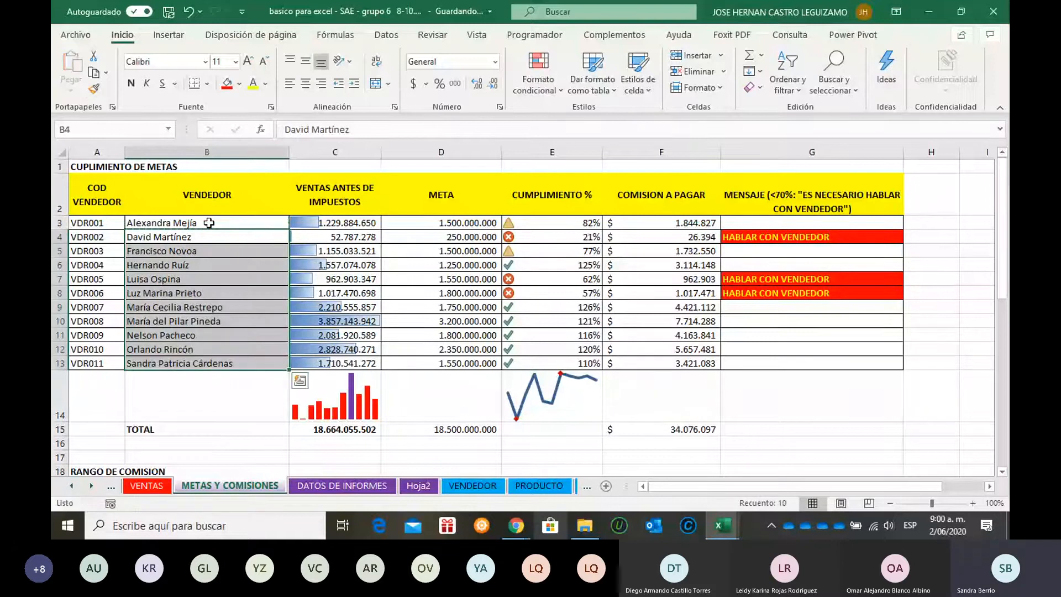
# - Edit the B3 conditional formatting rule to use the relative reference =G3="hablar con vendedor", and apply it
pyautogui.click(208, 223)
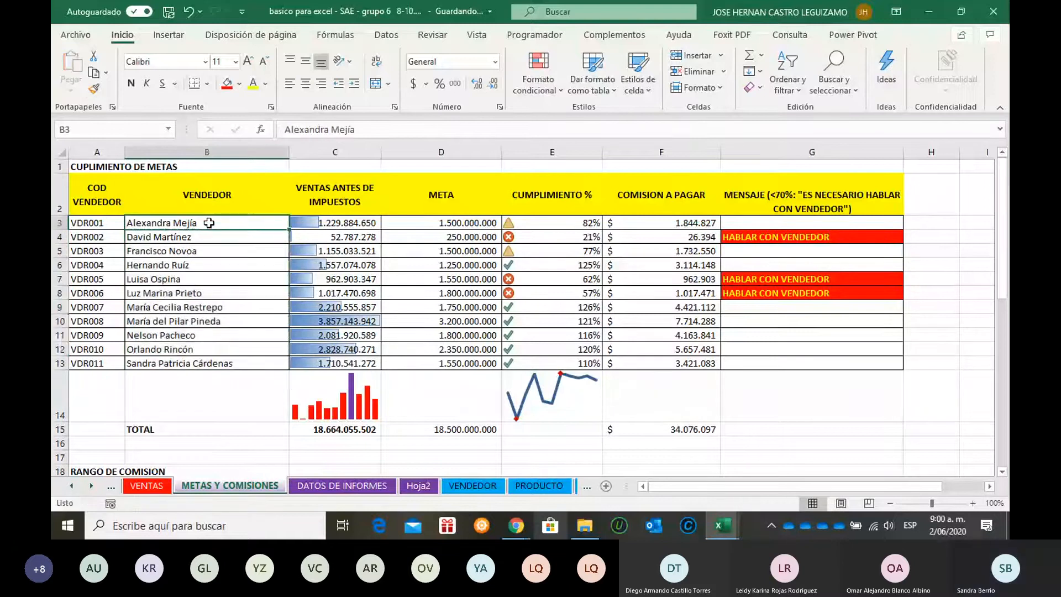
pyautogui.click(548, 91)
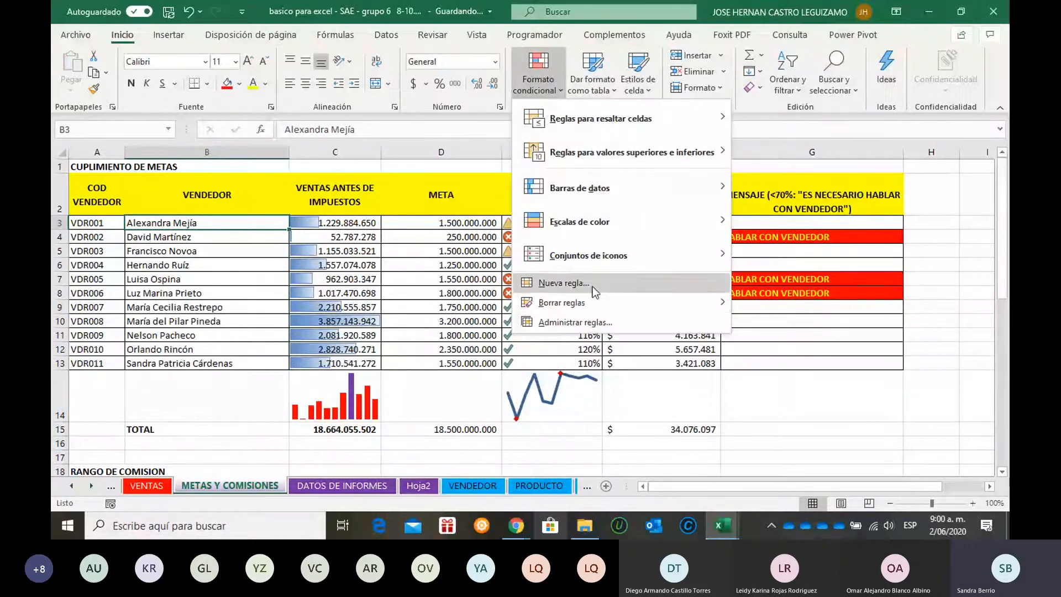
pyautogui.click(588, 324)
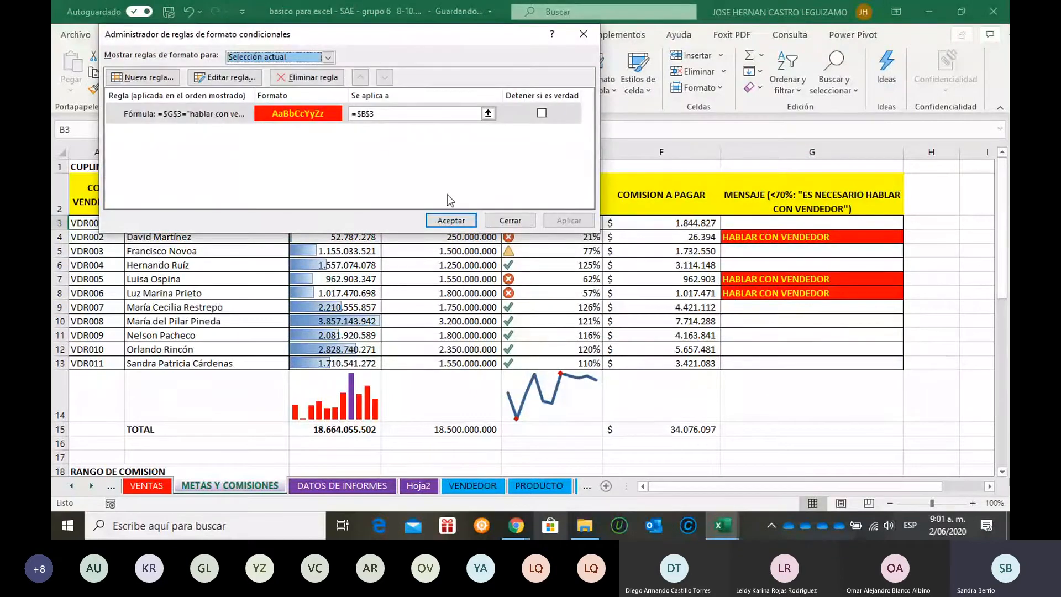
pyautogui.doubleClick(294, 113)
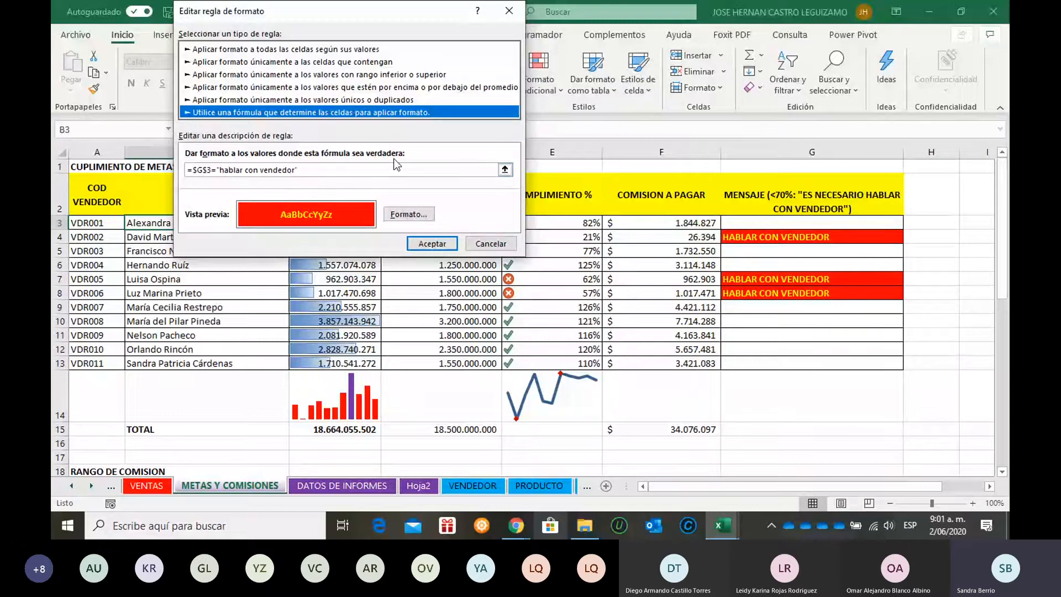
pyautogui.click(201, 171)
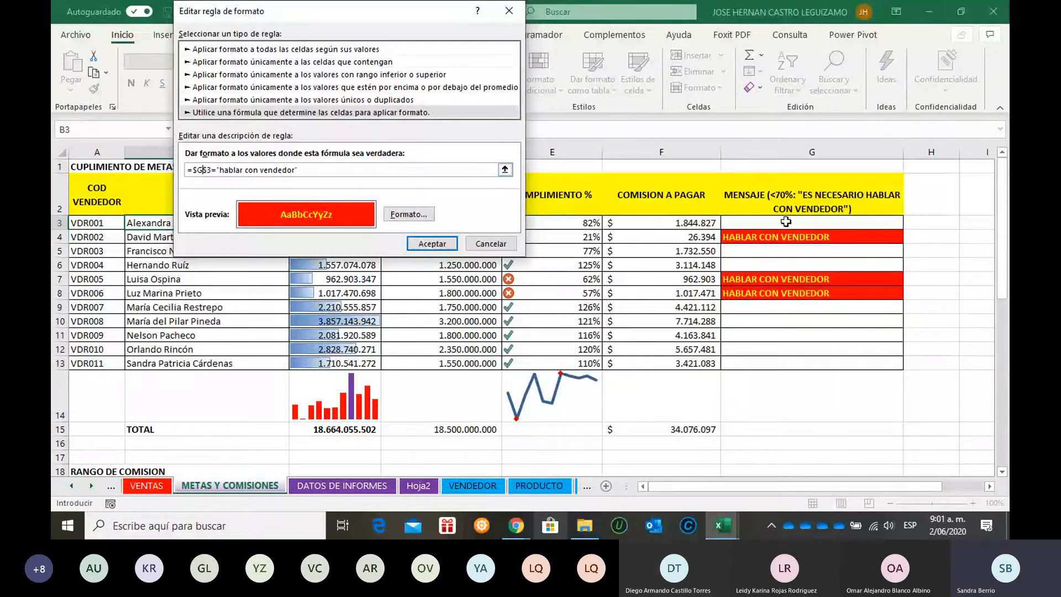
pyautogui.click(198, 170)
pyautogui.press('BackSpace')
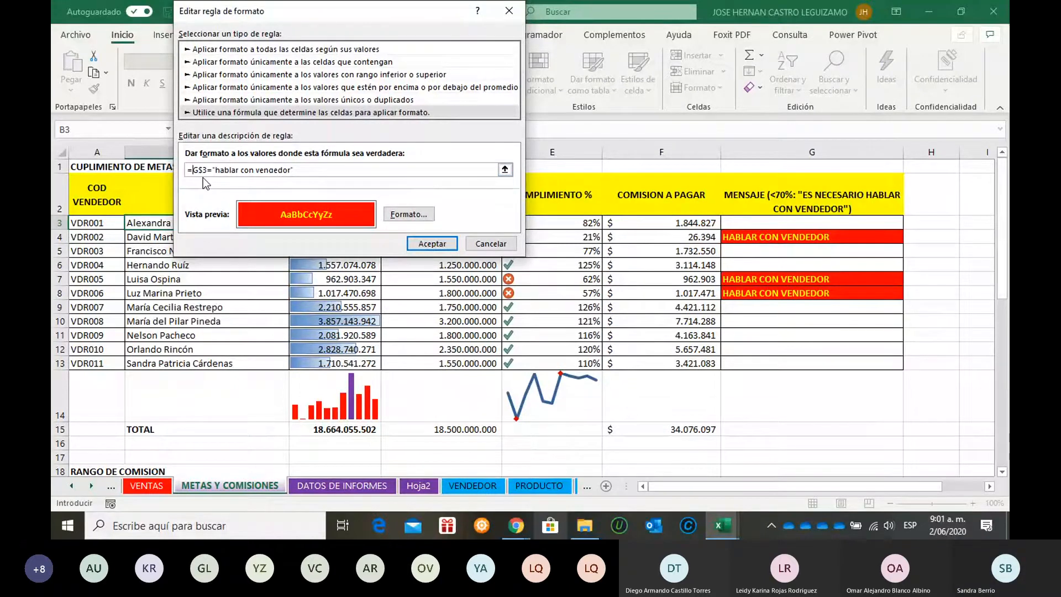
pyautogui.click(204, 170)
pyautogui.press('BackSpace')
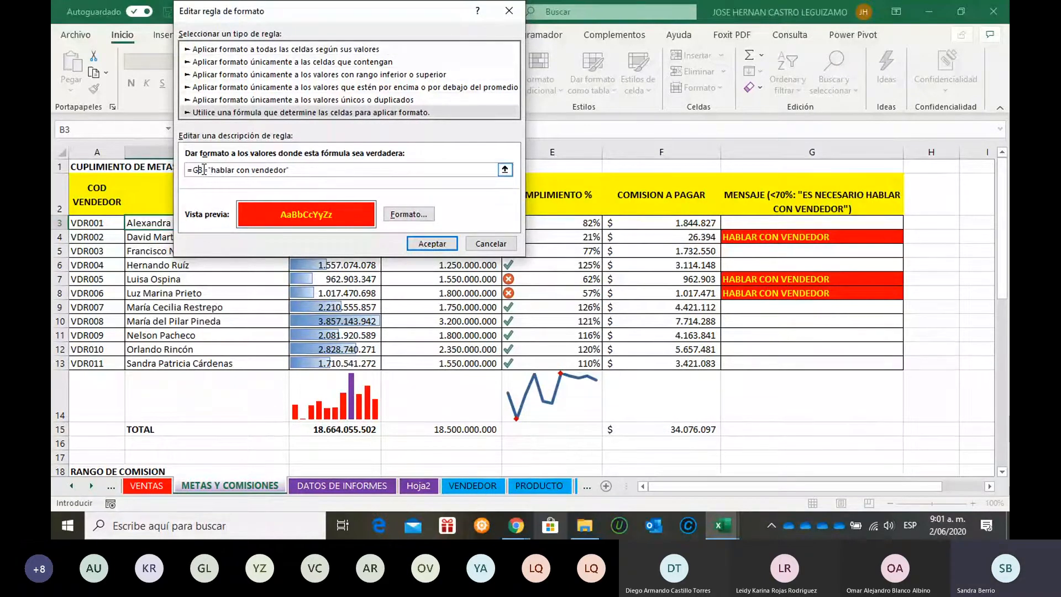
pyautogui.click(438, 247)
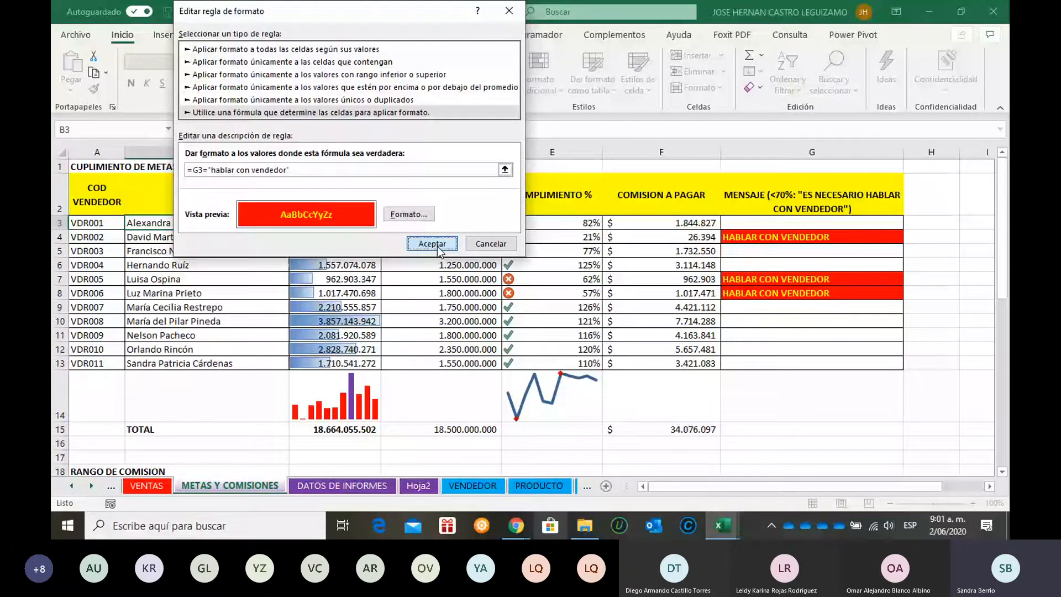
pyautogui.click(433, 244)
pyautogui.click(505, 221)
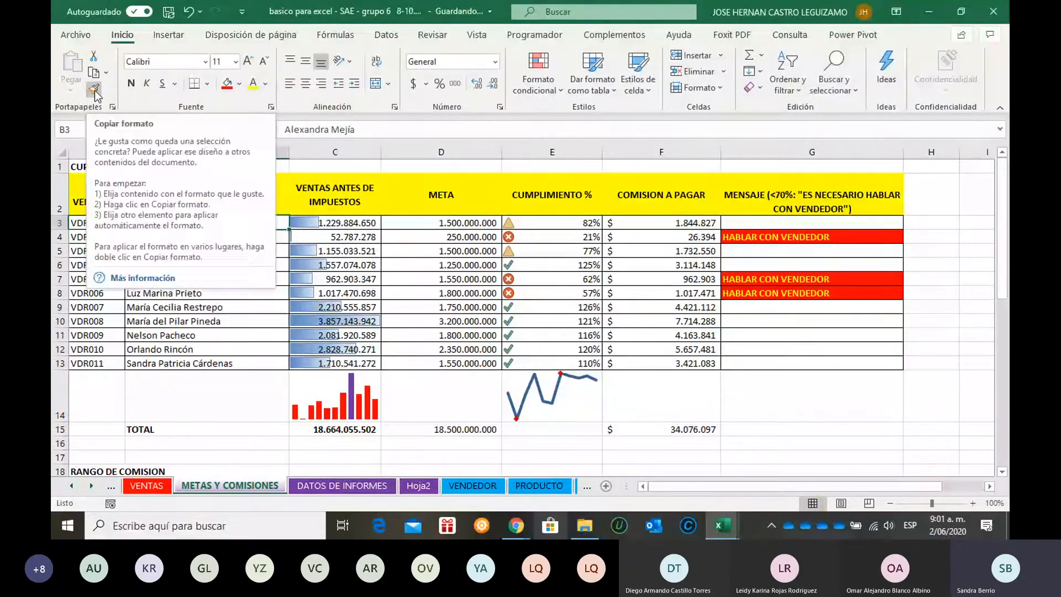
# - Copy the format of B3 onto the vendor names in B4:B13 with Format Painter
pyautogui.click(94, 90)
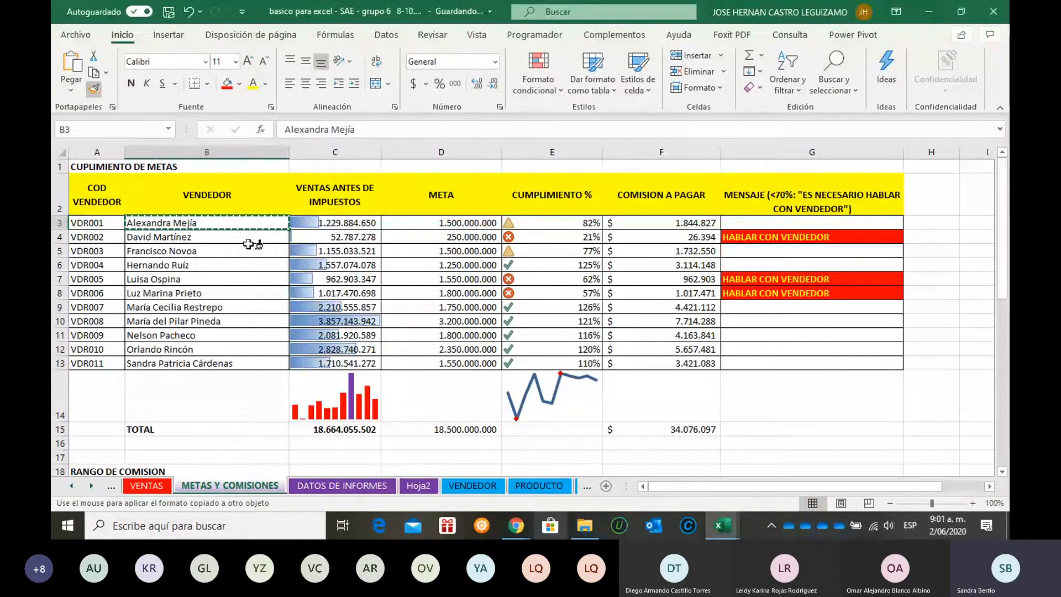
pyautogui.moveTo(247, 239); pyautogui.dragTo(229, 363)
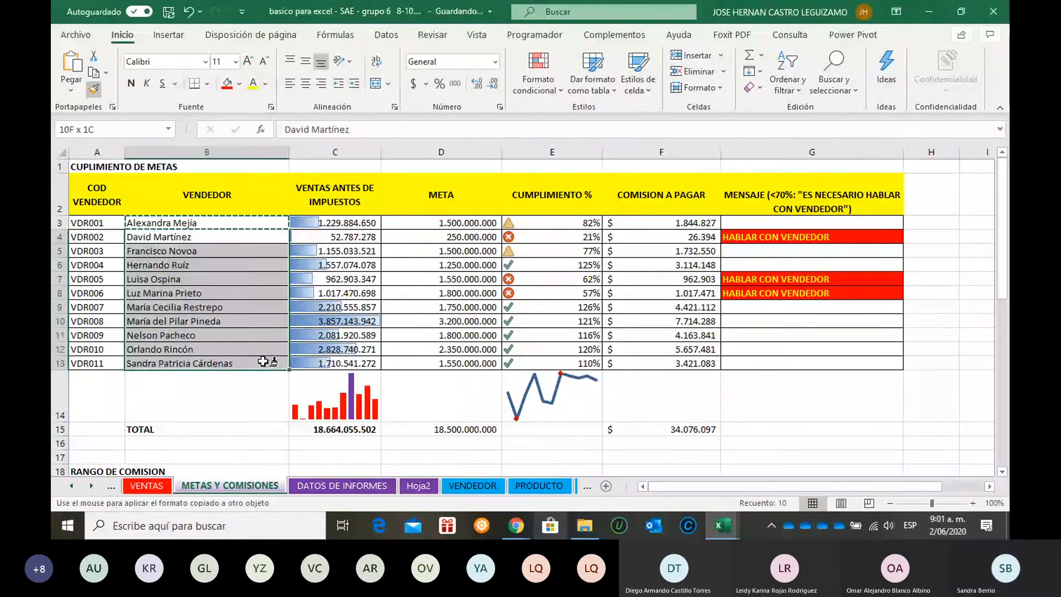
pyautogui.click(227, 333)
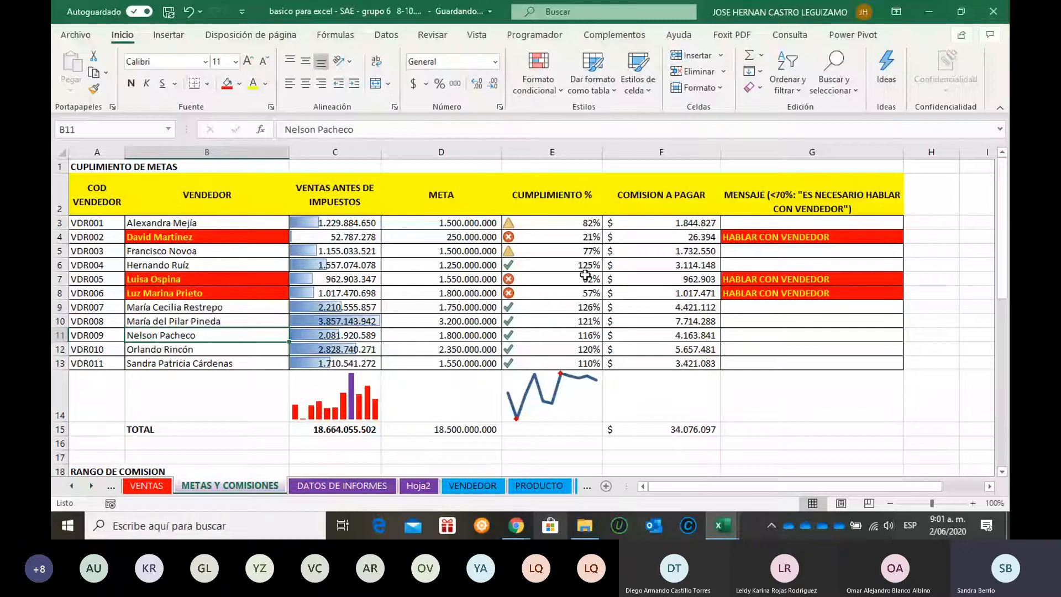
# - Test the copied rule by entering 50% in E13, and undo the entry
pyautogui.click(593, 365)
pyautogui.write('50')
pyautogui.press('Return')
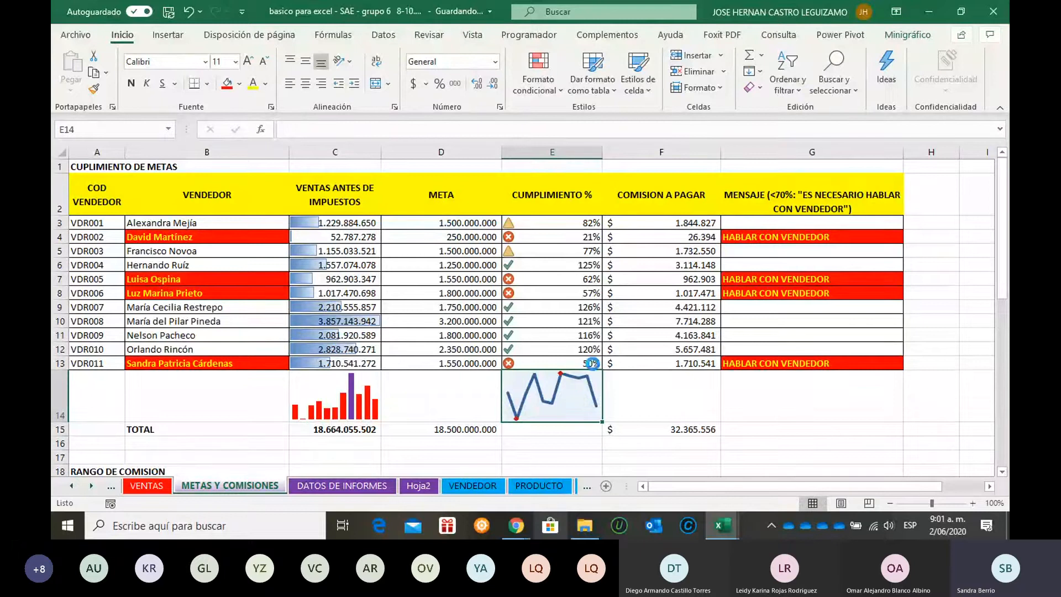
pyautogui.hotkey('ctrl', 'z')
# - Clear the conditional formatting rules from the vendor names in B3:B13 only
pyautogui.moveTo(257, 223); pyautogui.dragTo(261, 364)
pyautogui.click(525, 87)
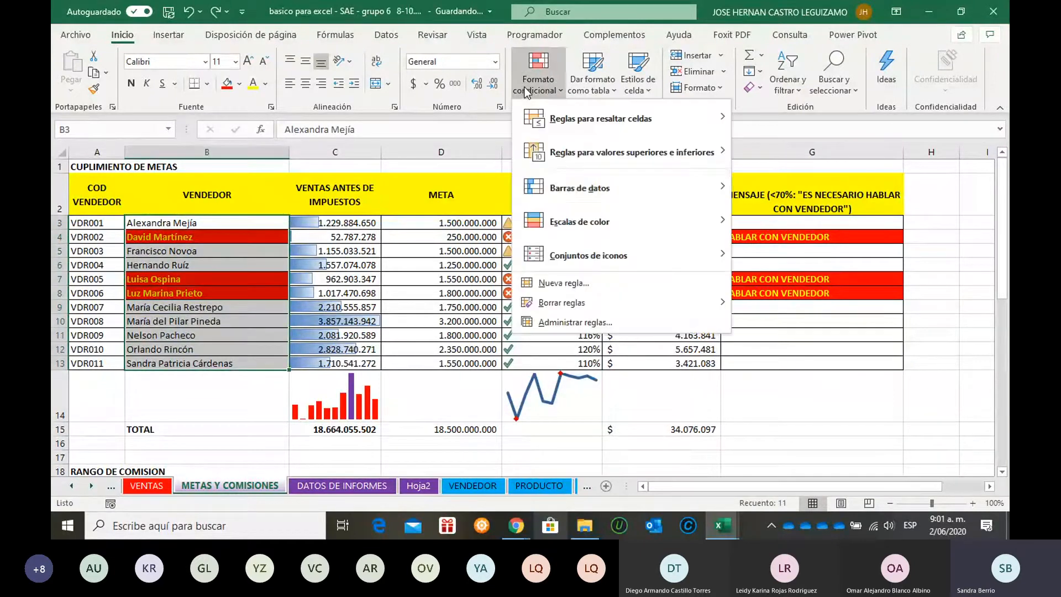
pyautogui.moveTo(681, 302)
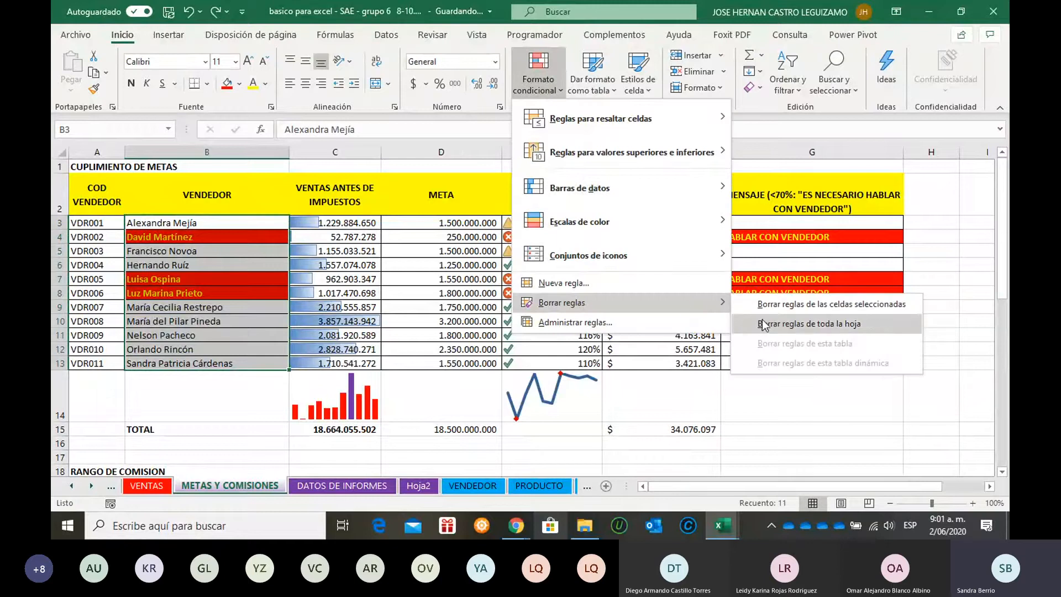
pyautogui.click(767, 304)
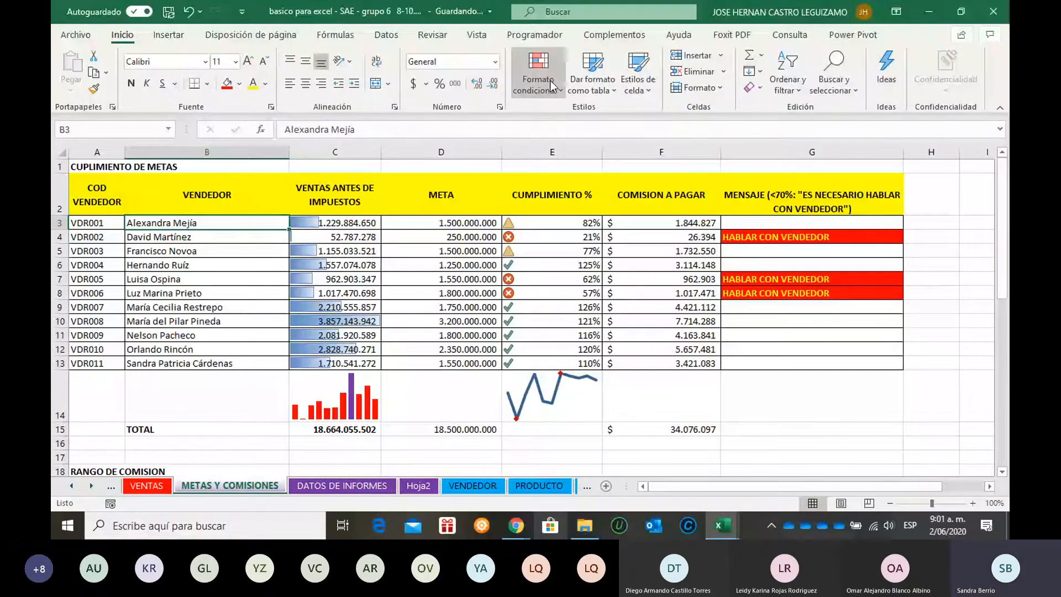
# - Start a new formula-based conditional formatting rule for B3 with the formula =$G$3="HABLAR CON VENDEDOR"
pyautogui.click(528, 83)
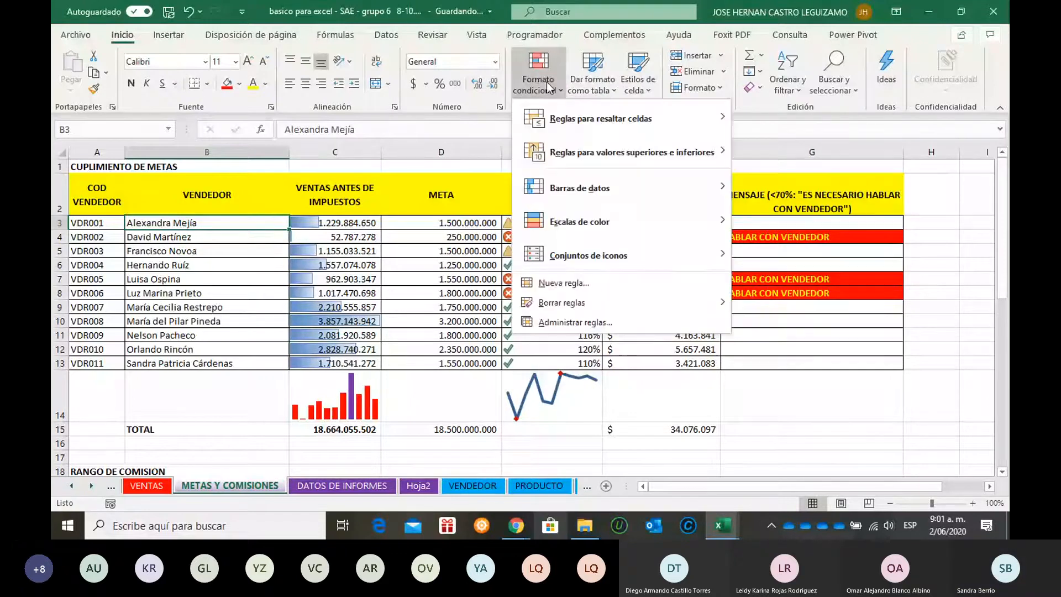
pyautogui.click(571, 287)
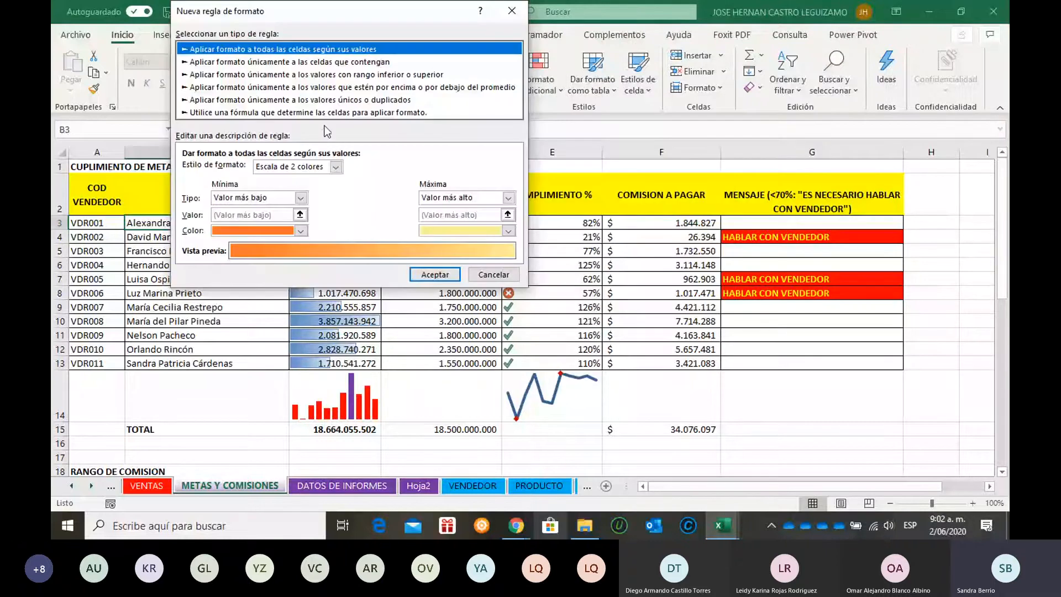
pyautogui.click(332, 112)
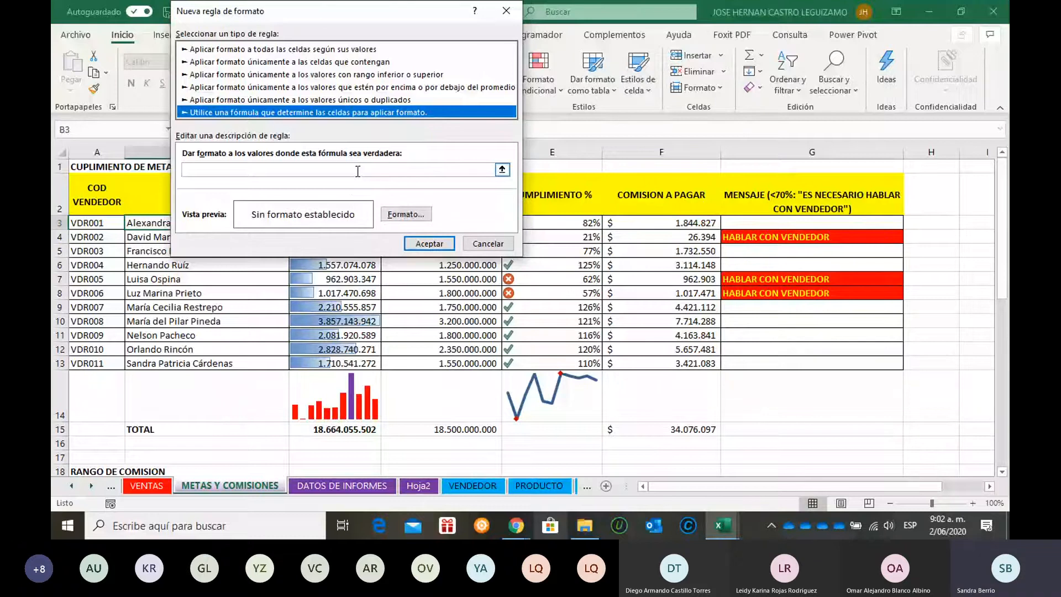
pyautogui.click(358, 170)
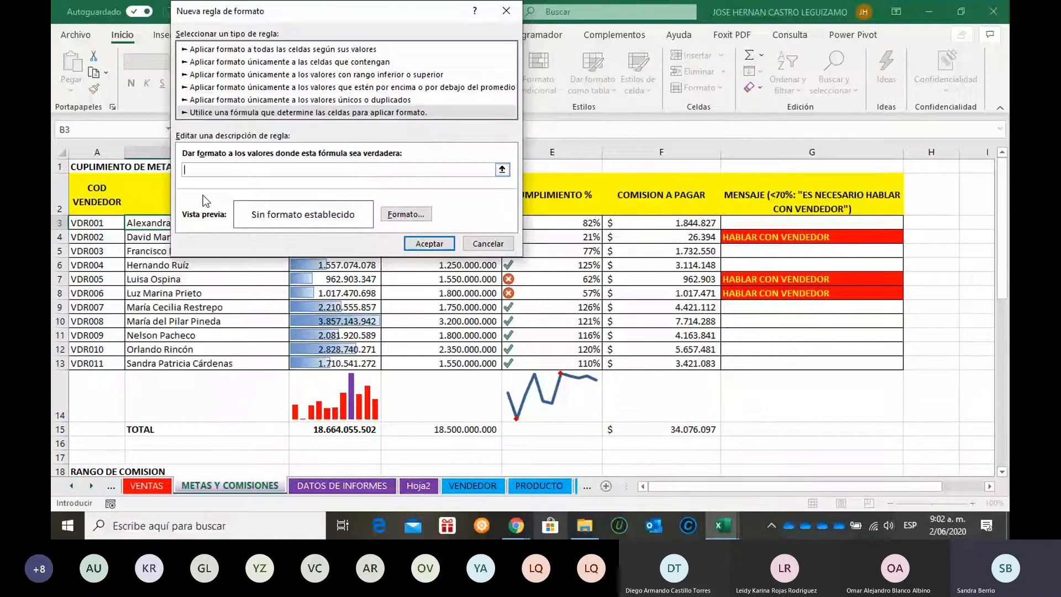
pyautogui.write('=')
pyautogui.click(761, 226)
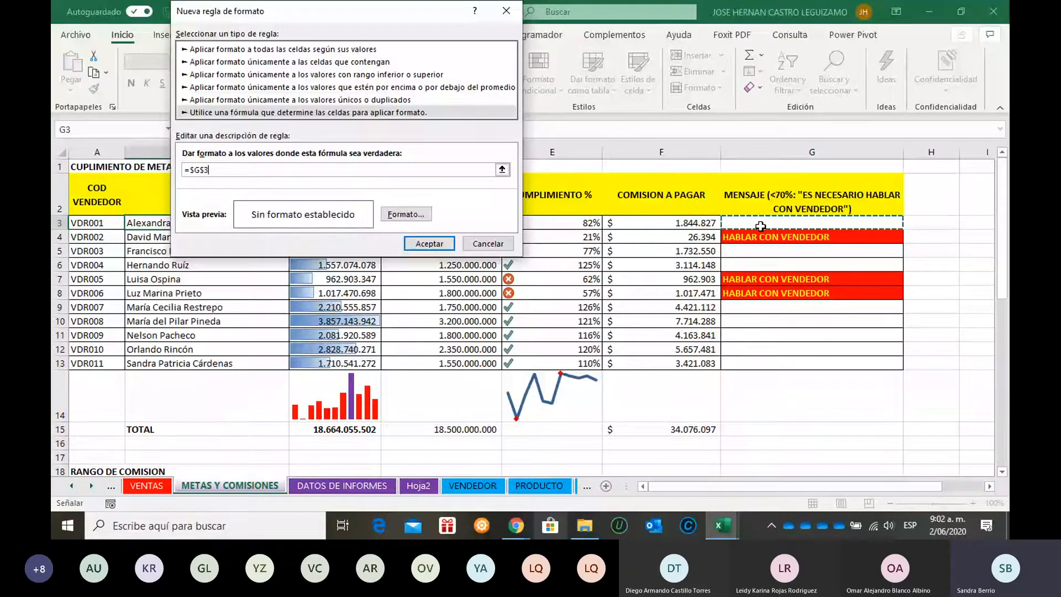
pyautogui.write('=')
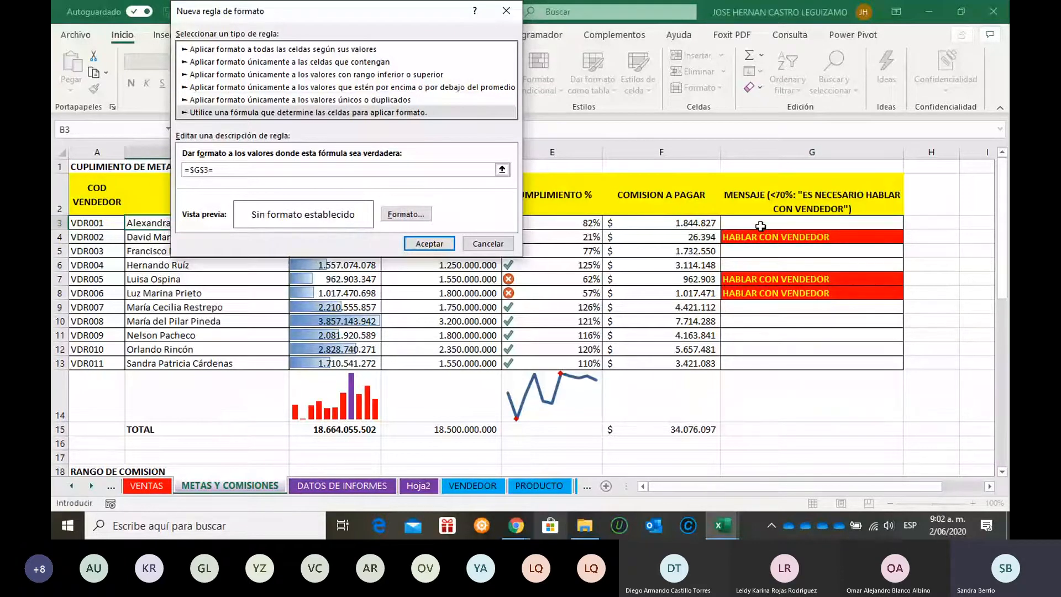
pyautogui.write('"HABLAR CON VENDEDOR"')
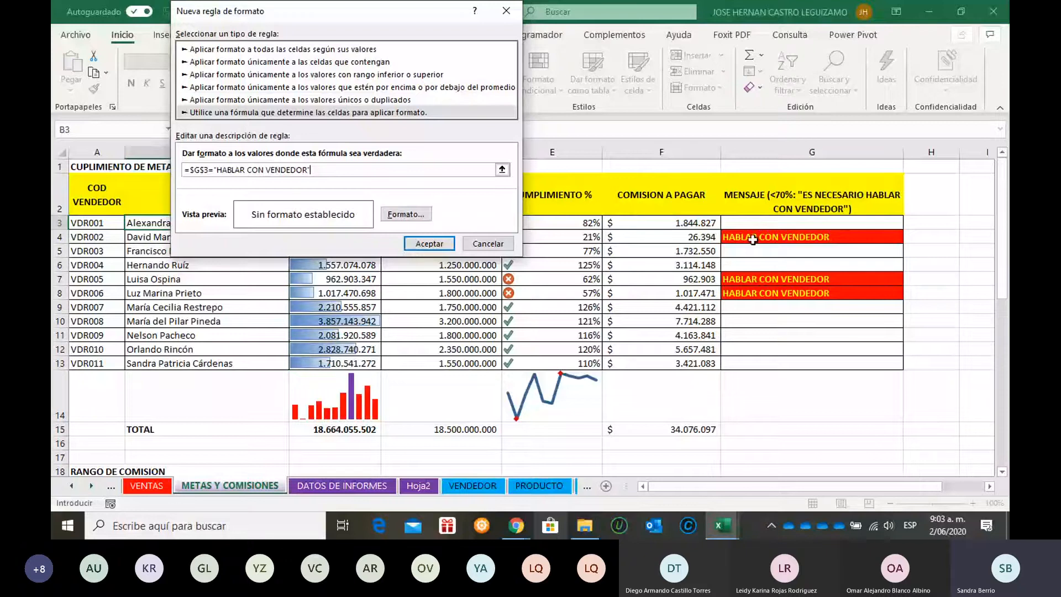
# - Give the new rule a bold yellow font and a red fill
pyautogui.click(414, 223)
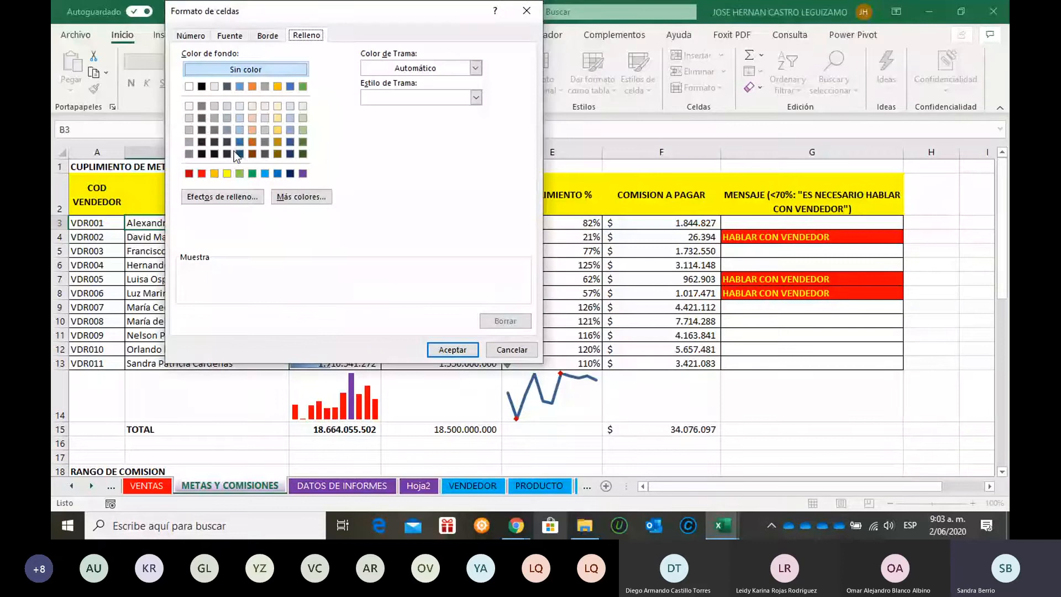
pyautogui.click(230, 35)
pyautogui.click(387, 99)
pyautogui.click(449, 153)
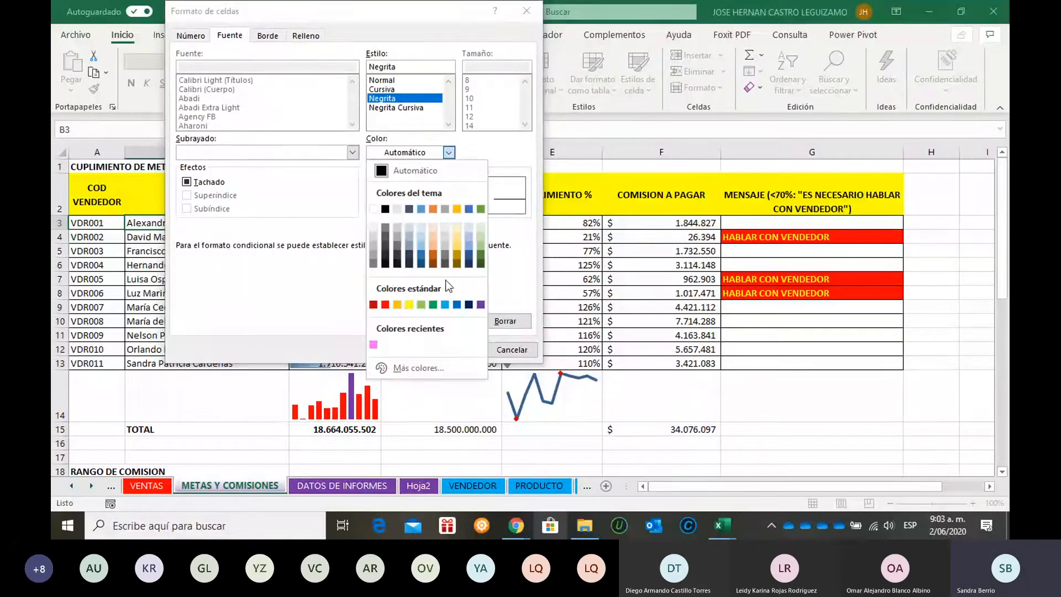
pyautogui.click(409, 305)
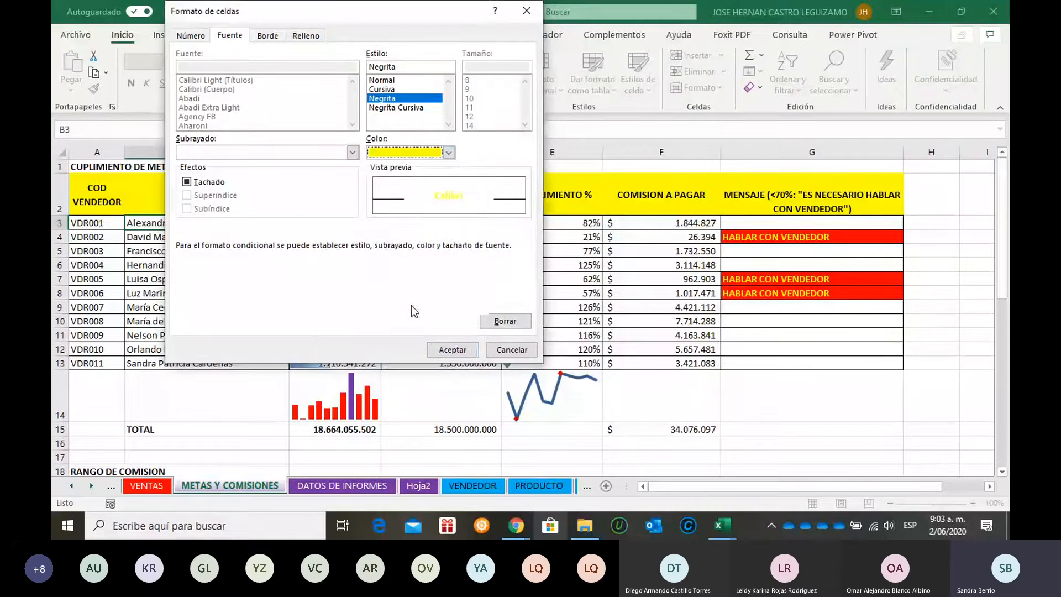
pyautogui.click(453, 351)
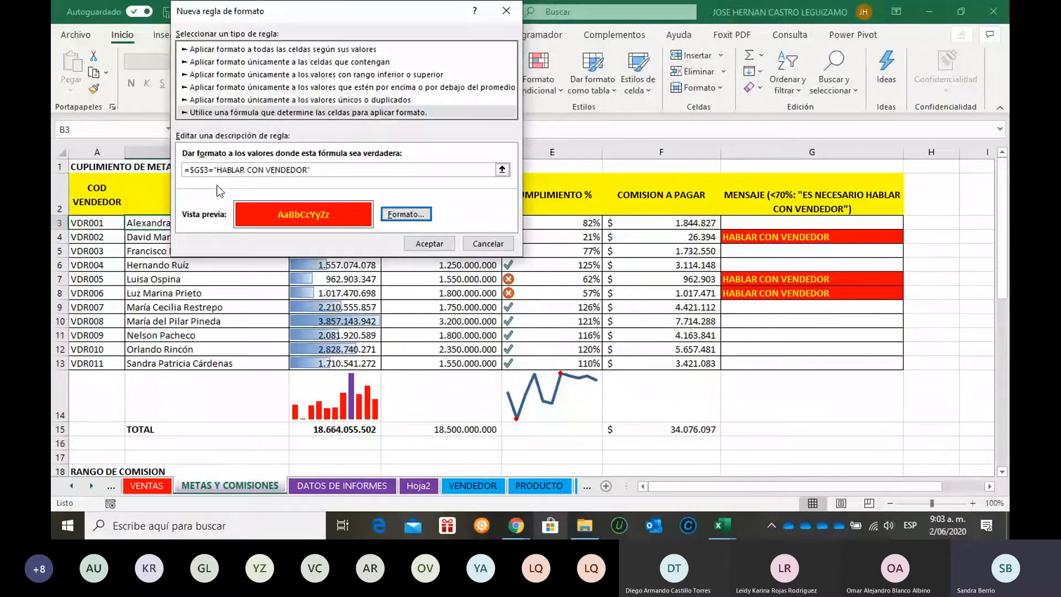
# - Make the rule's cell reference relative so the formula reads =G3="HABLAR CON VENDEDOR", and create the rule
pyautogui.click(194, 170)
pyautogui.press('BackSpace')
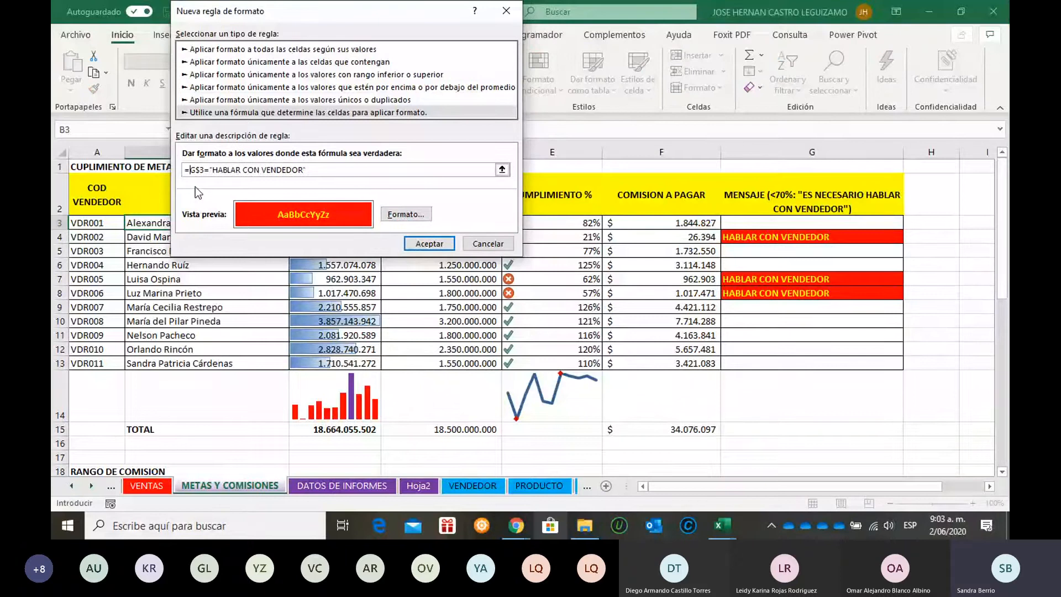
pyautogui.click(198, 170)
pyautogui.press('BackSpace')
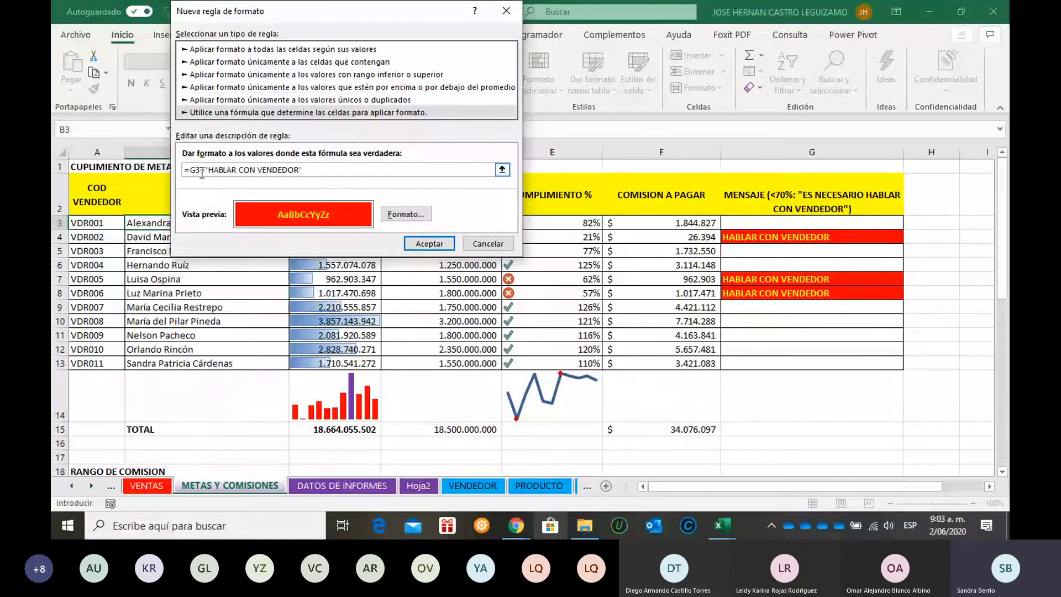
pyautogui.click(430, 244)
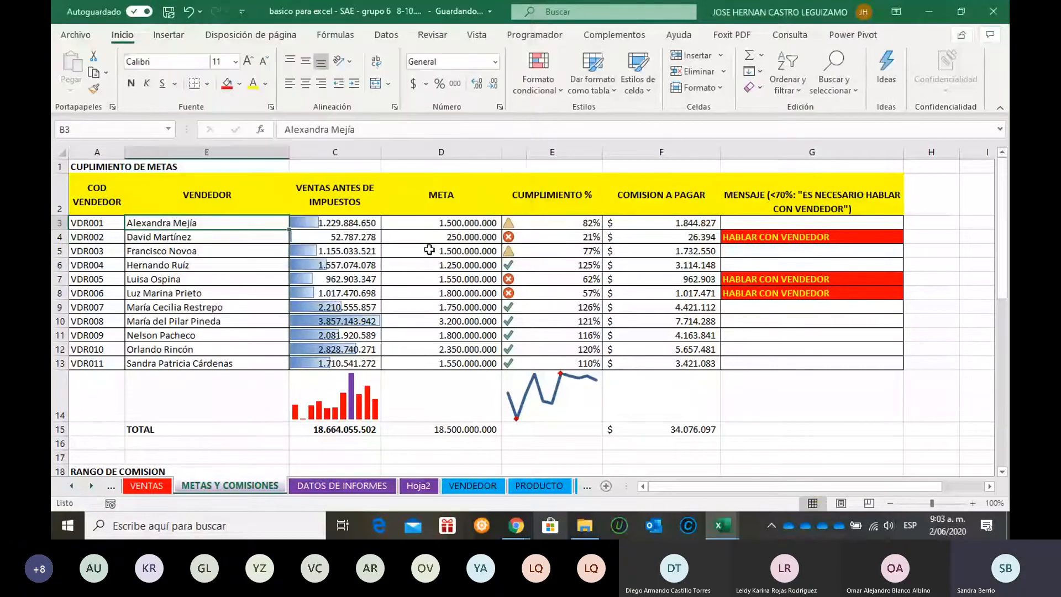
# - Copy B3's format with its new rule onto the remaining vendor names in B4:B13 using Format Painter
pyautogui.click(94, 88)
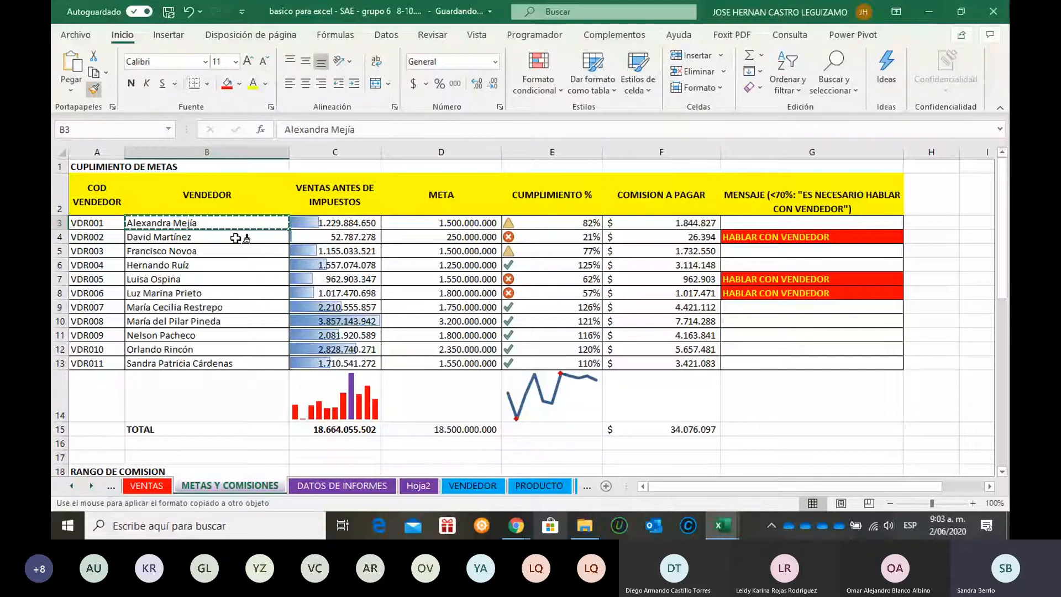
pyautogui.moveTo(235, 237); pyautogui.dragTo(229, 330)
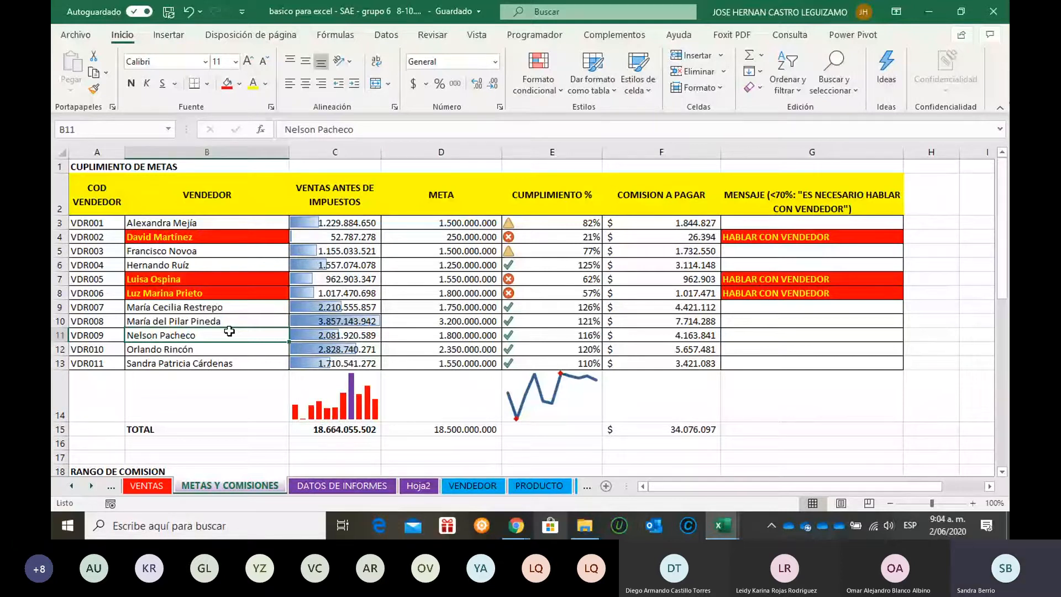
# - Switch to the Microsoft Teams meeting in Chrome and check the messages in the meeting chat
pyautogui.moveTo(515, 525)
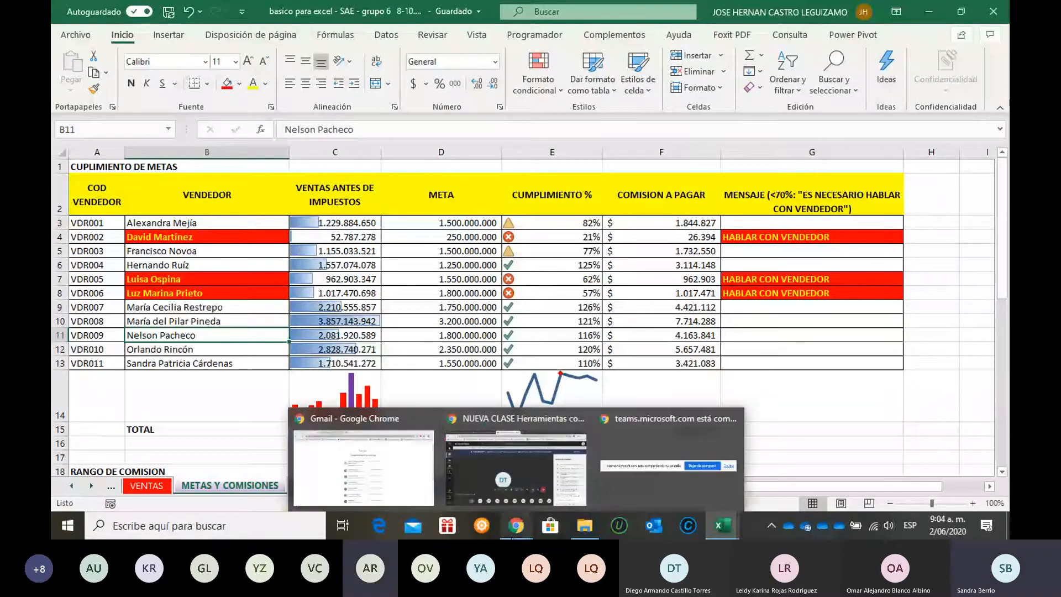
pyautogui.click(519, 468)
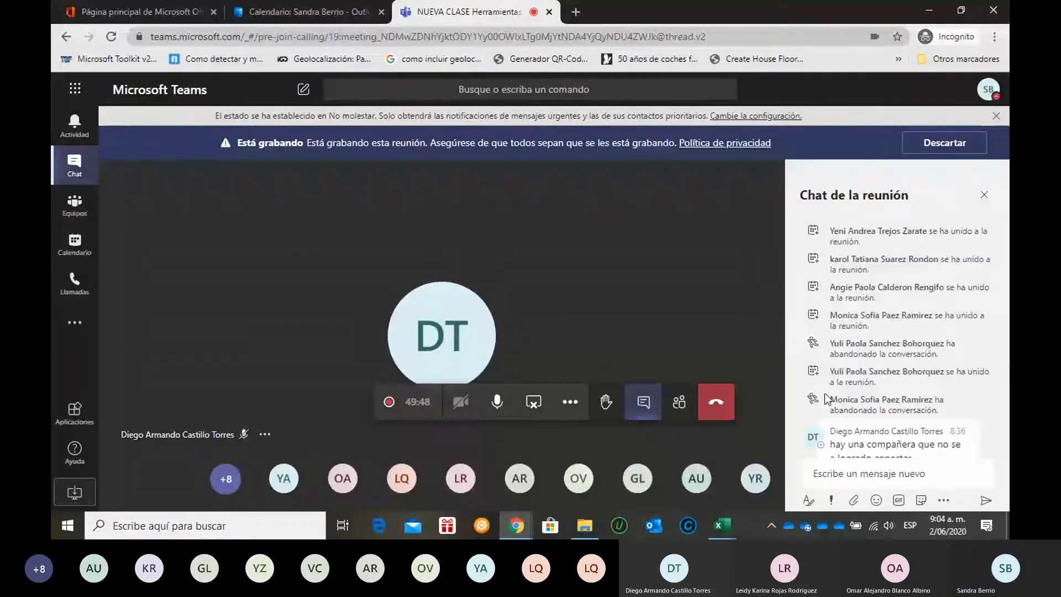
pyautogui.scroll(5, 885, 381)
pyautogui.scroll(-1, 885, 381)
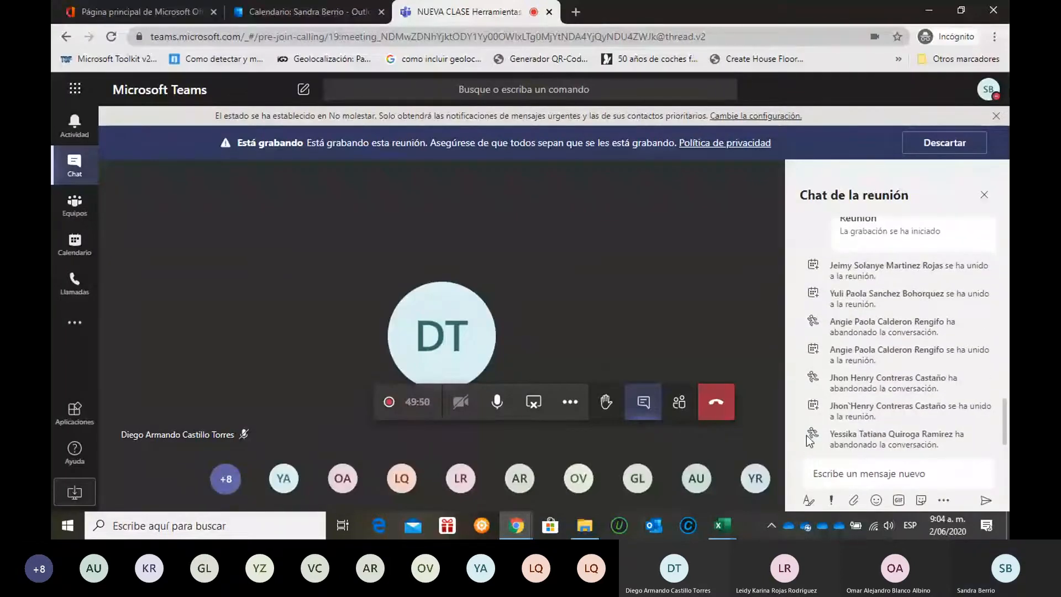
# - Switch back to the Excel workbook and review the empty TIPO DE VEHICULO and OFICINA summary tables below the commission ranges
pyautogui.moveTo(712, 534)
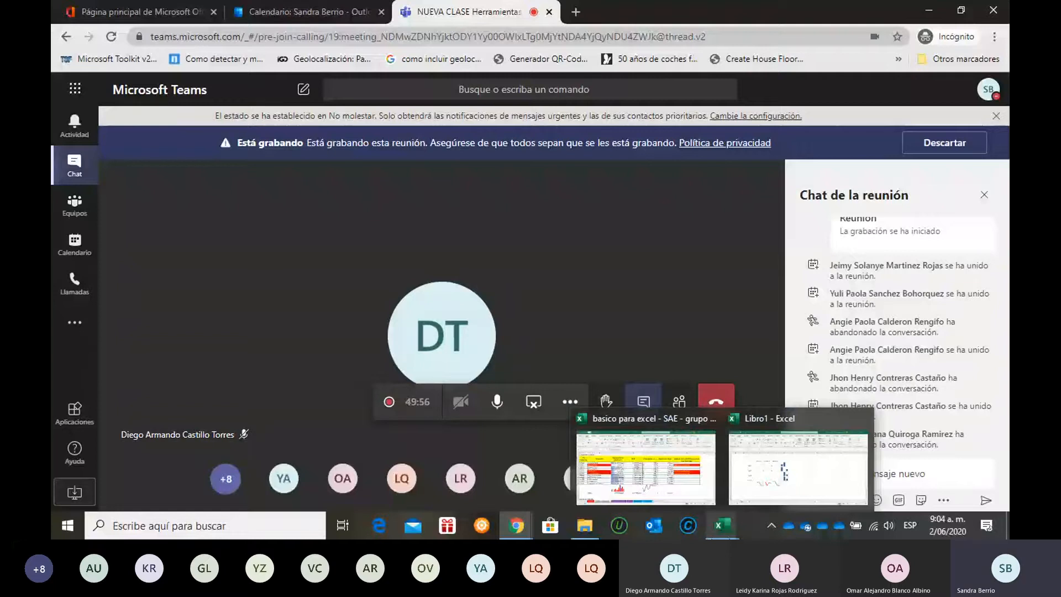
pyautogui.click(733, 534)
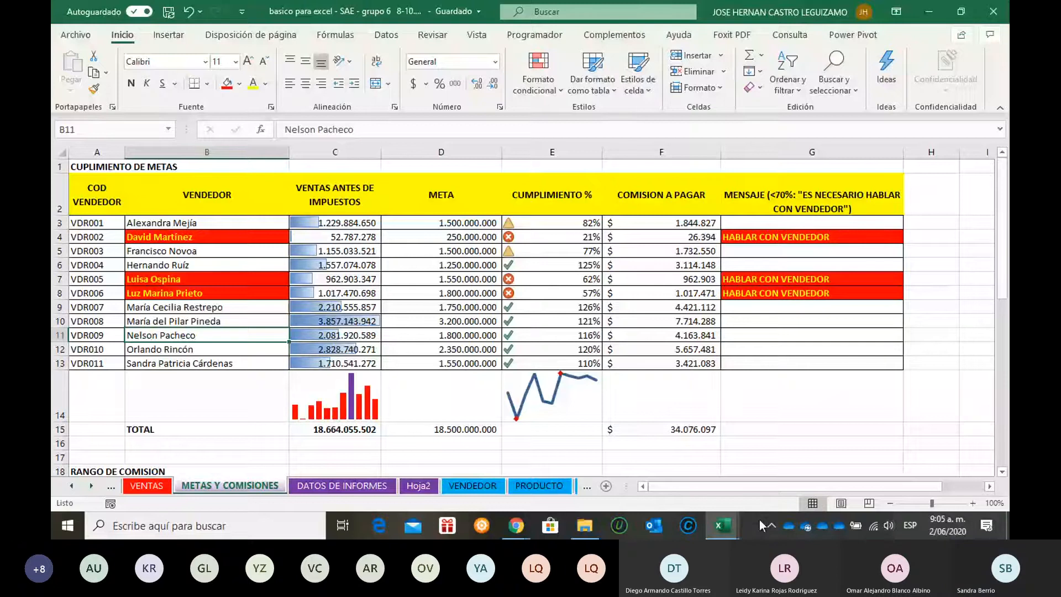
pyautogui.scroll(-4, 702, 361)
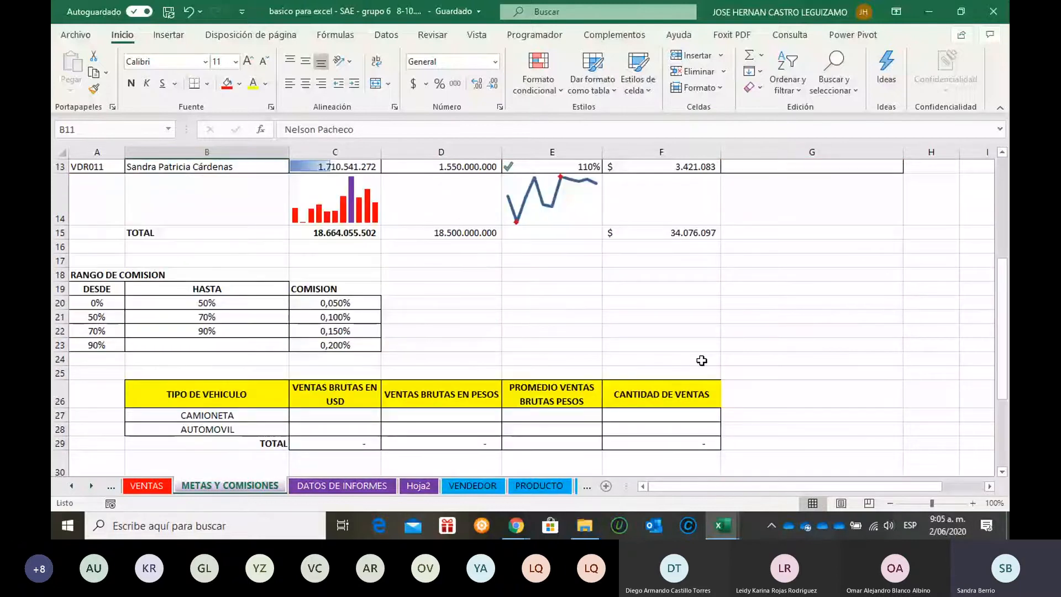
pyautogui.scroll(-1, 702, 361)
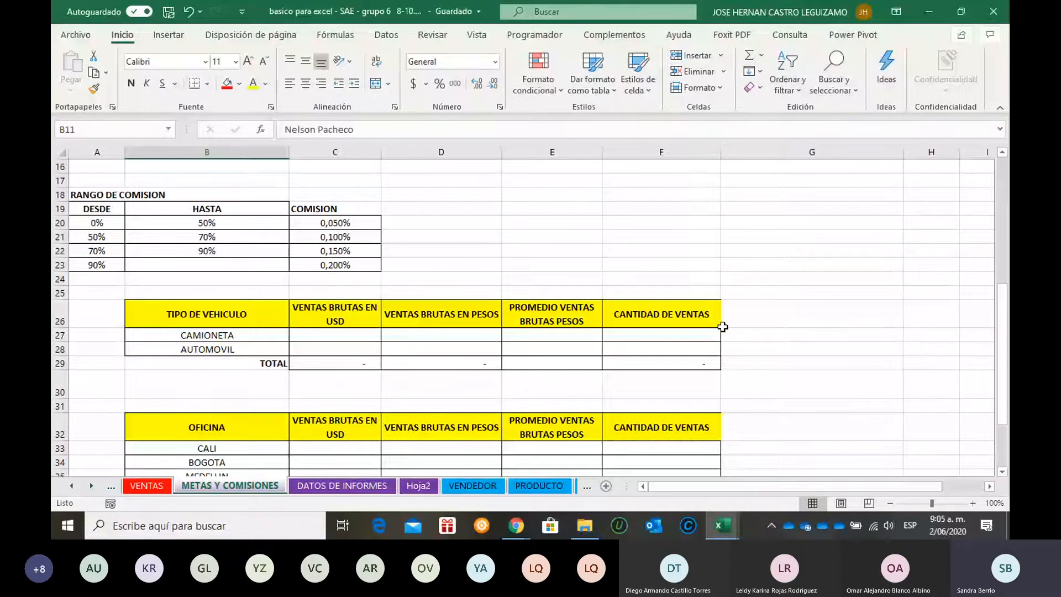
pyautogui.scroll(-2, 722, 326)
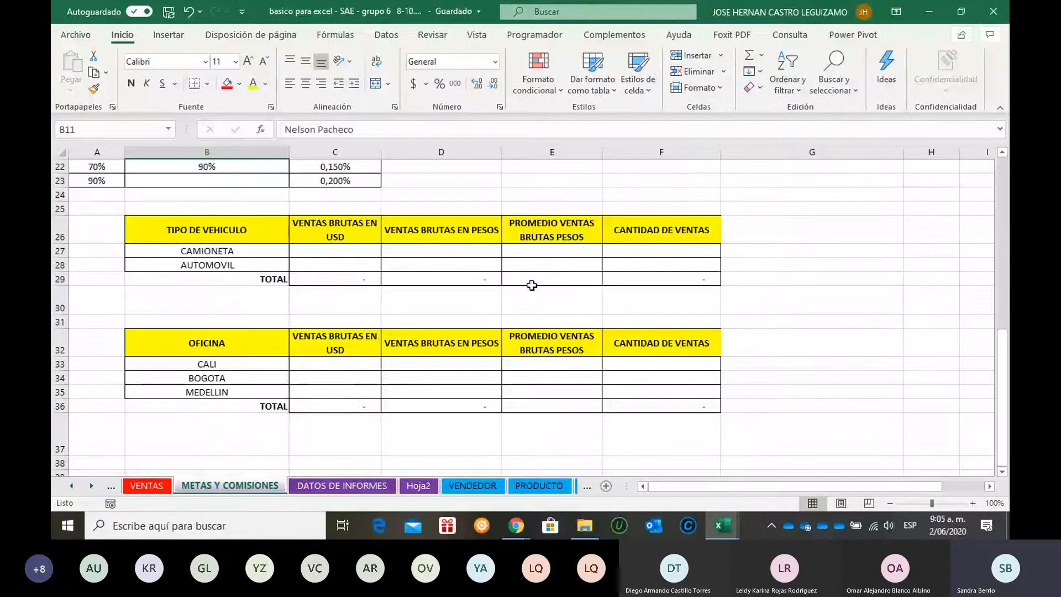
# - Check the VALOR EN DOLARES and VALOR EN PESOS columns on the VENTAS sheet, and return to METAS Y COMISIONES
pyautogui.click(154, 492)
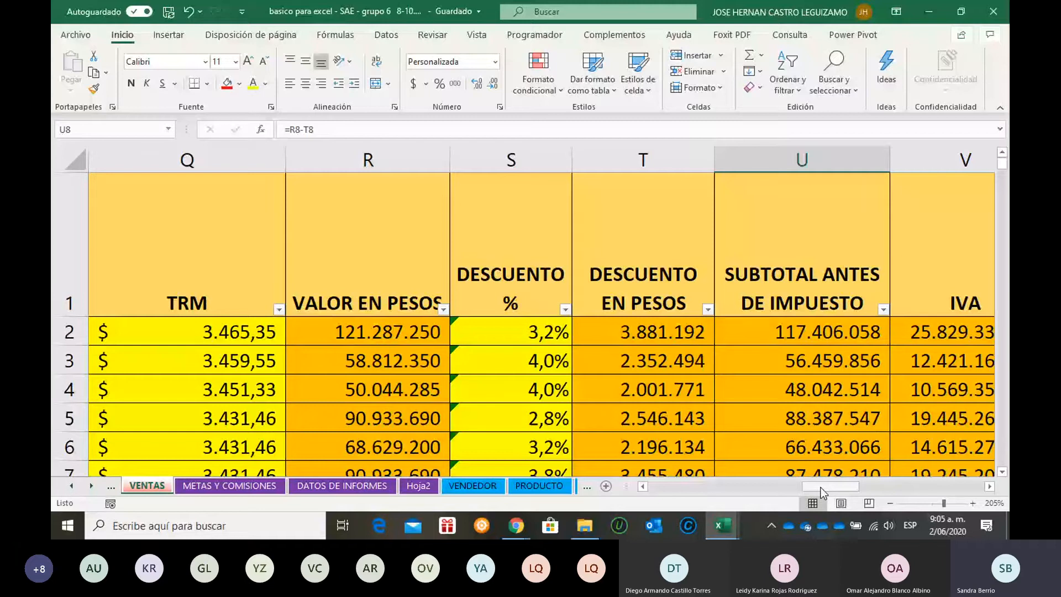
pyautogui.moveTo(822, 492)
pyautogui.mouseDown()
pyautogui.moveTo(798, 494)
pyautogui.moveTo(815, 489)
pyautogui.mouseUp()
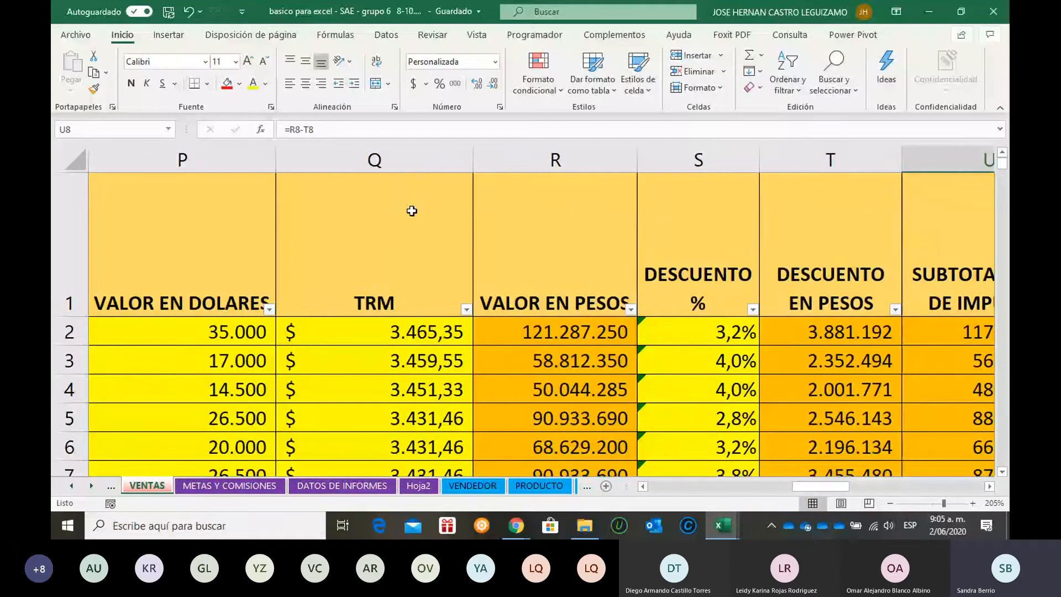
pyautogui.click(212, 186)
pyautogui.hotkey('ctrl', 'shift', 'Down')
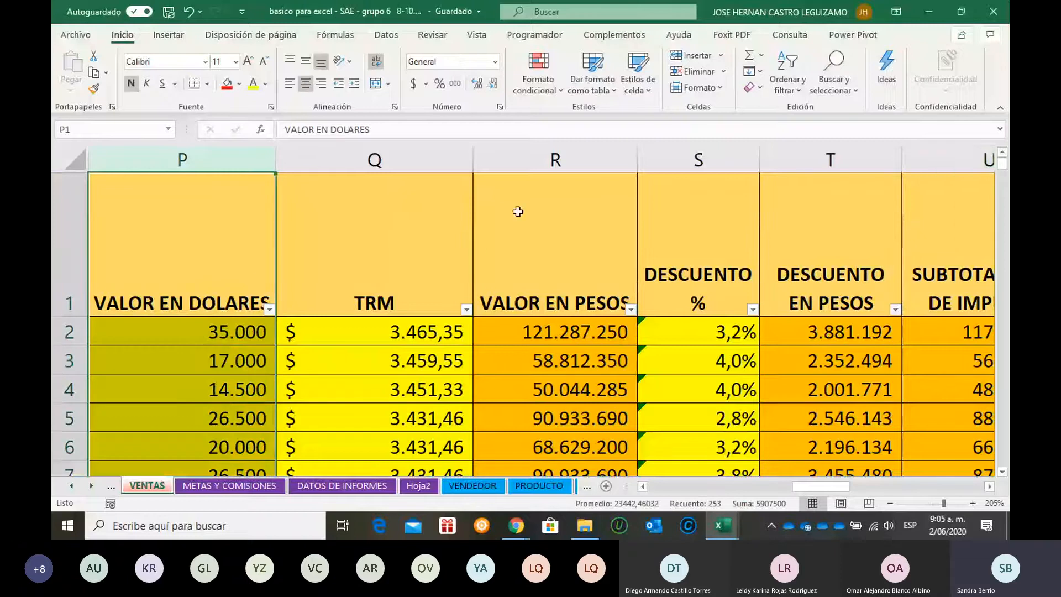
pyautogui.click(542, 164)
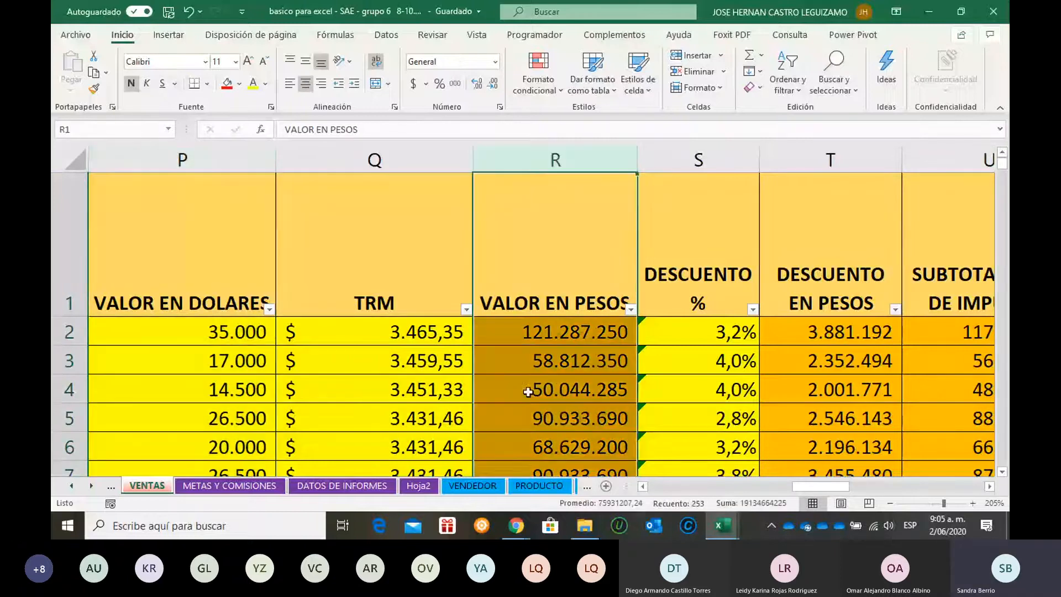
pyautogui.click(246, 485)
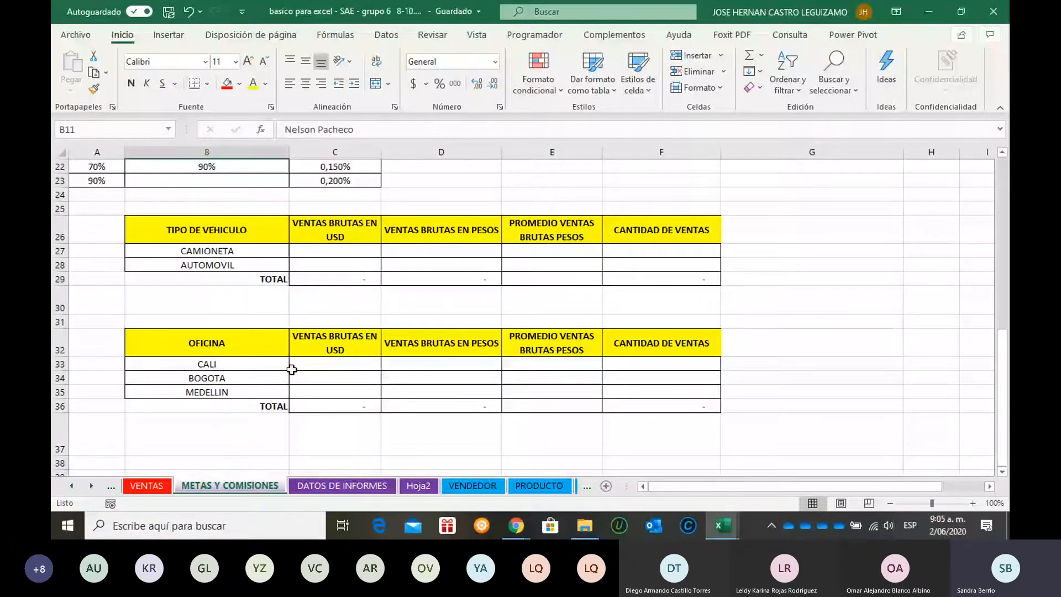
pyautogui.click(359, 251)
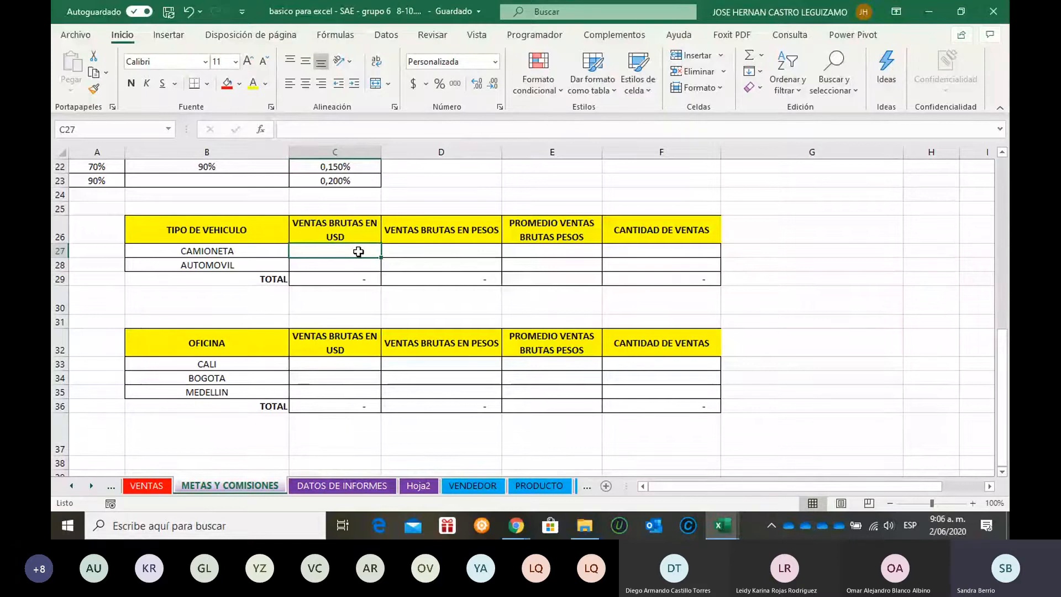
pyautogui.write('=SU')
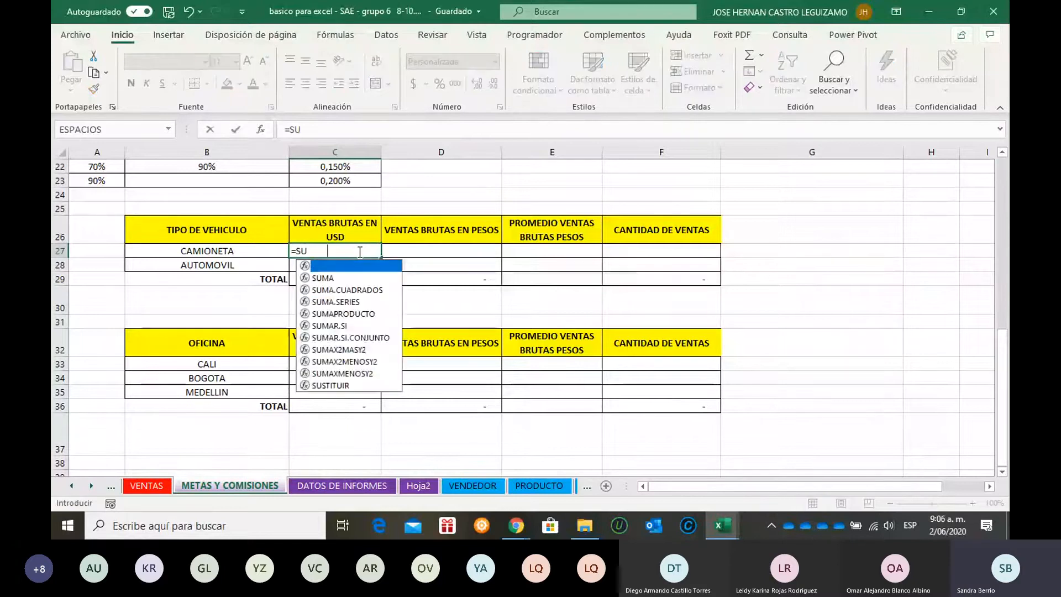
pyautogui.write('MAR.S')
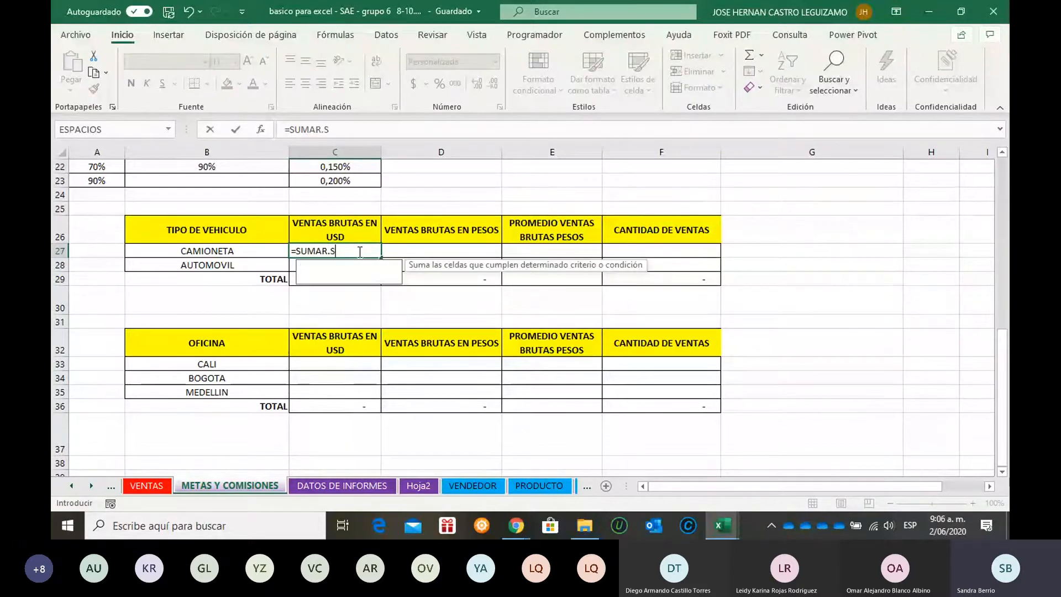
pyautogui.write('I(')
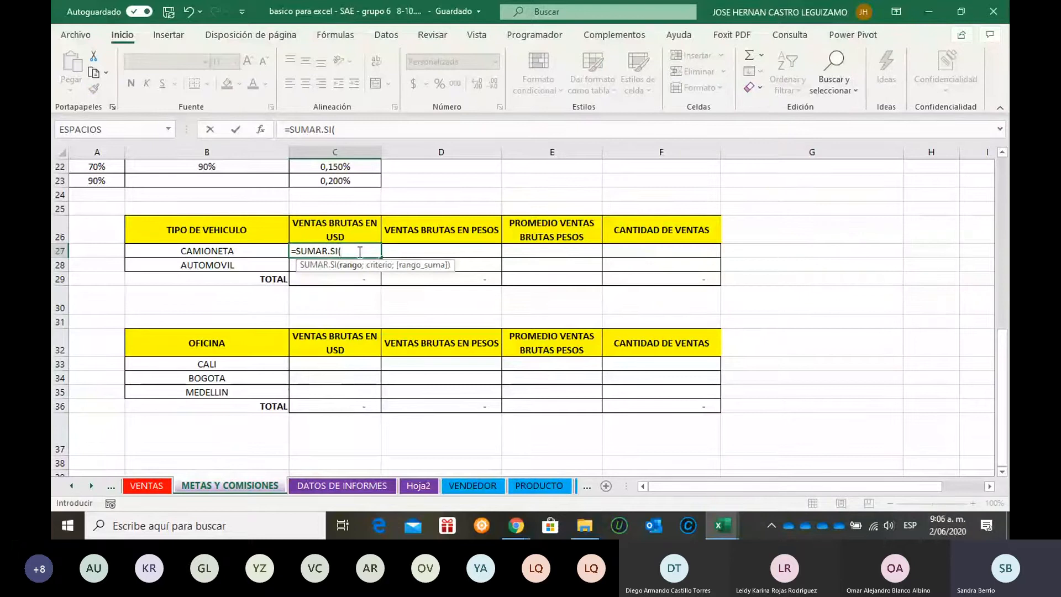
pyautogui.press('Escape')
# - Begin a SUMAR.SI formula in C27 with the TIPO DE PRODUCTO column VENTAS!N:N as the criteria range
pyautogui.keyDown('ctrl'); pyautogui.scroll(3, 428, 291); pyautogui.keyUp('ctrl')
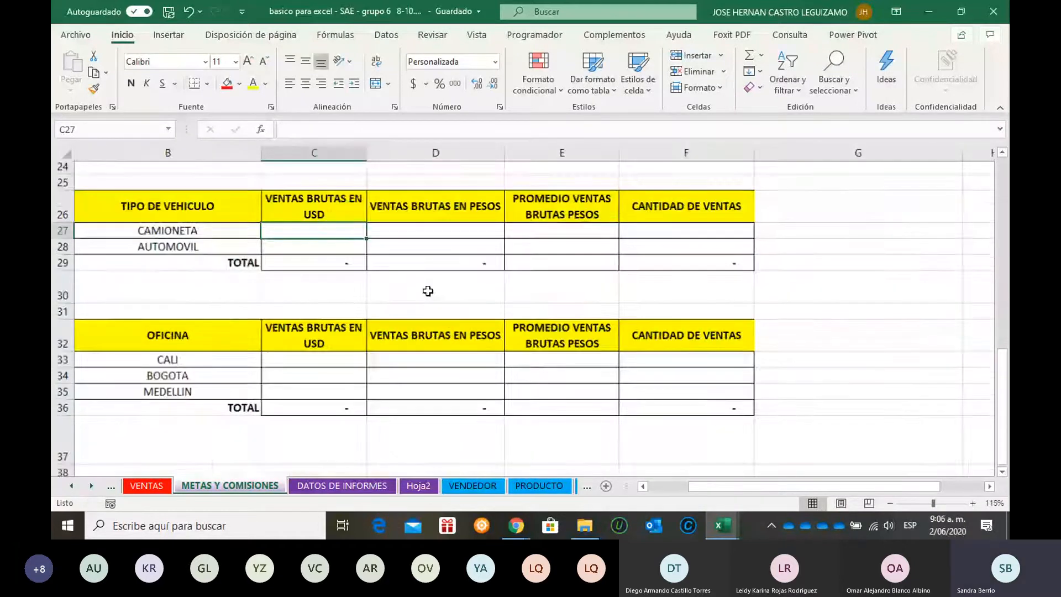
pyautogui.hscroll(-2, 728, 494)
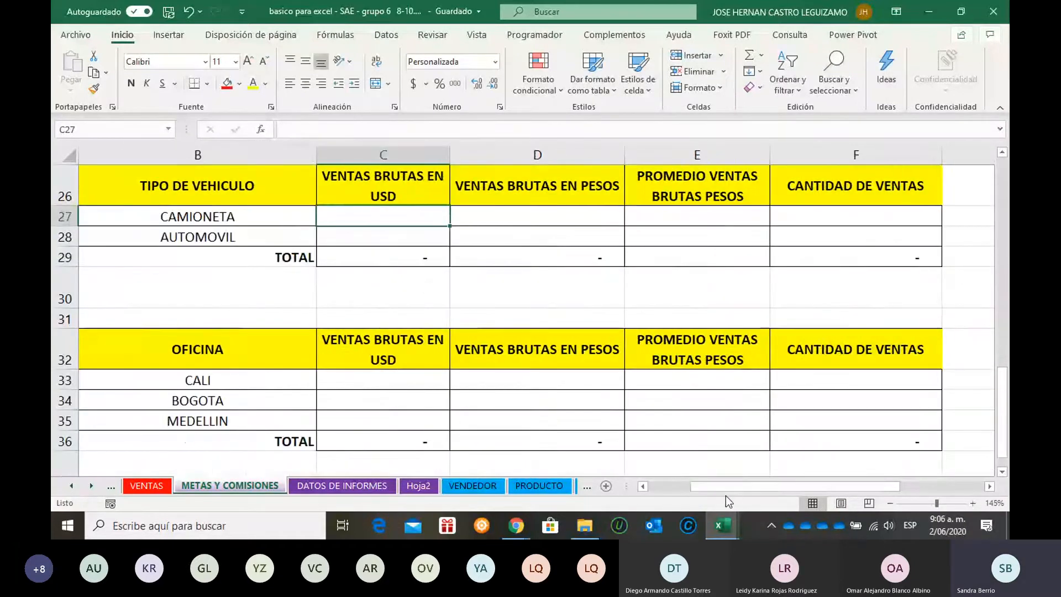
pyautogui.write('=SUMAR.SI(')
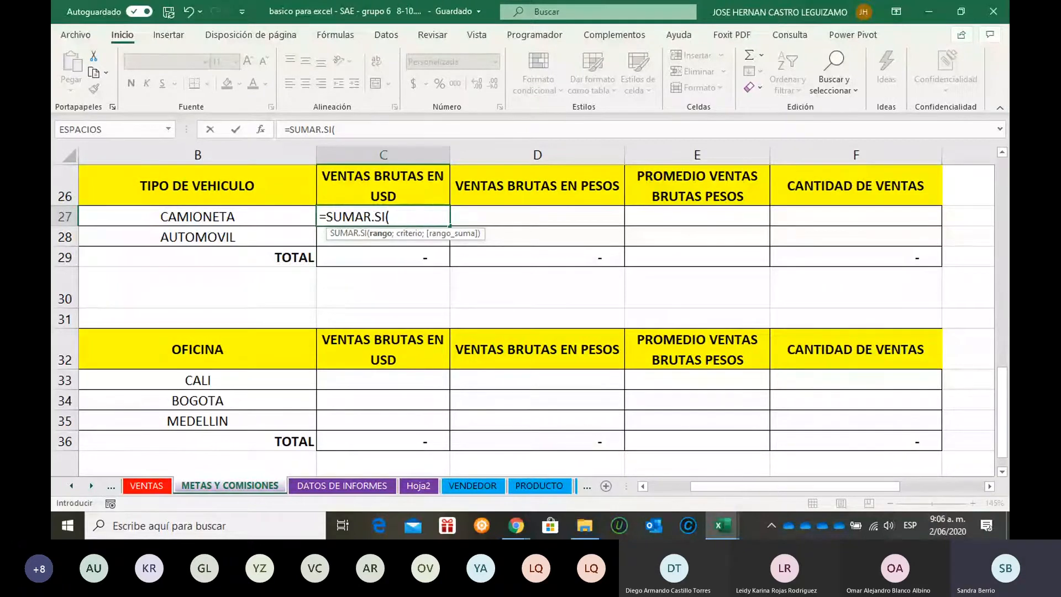
pyautogui.click(159, 487)
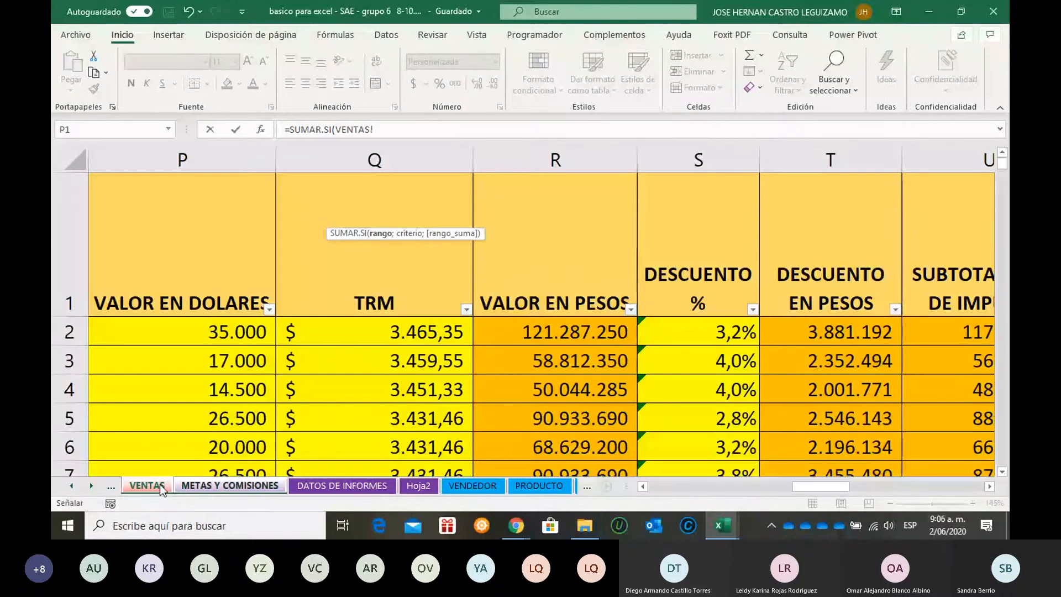
pyautogui.moveTo(830, 488); pyautogui.dragTo(780, 485)
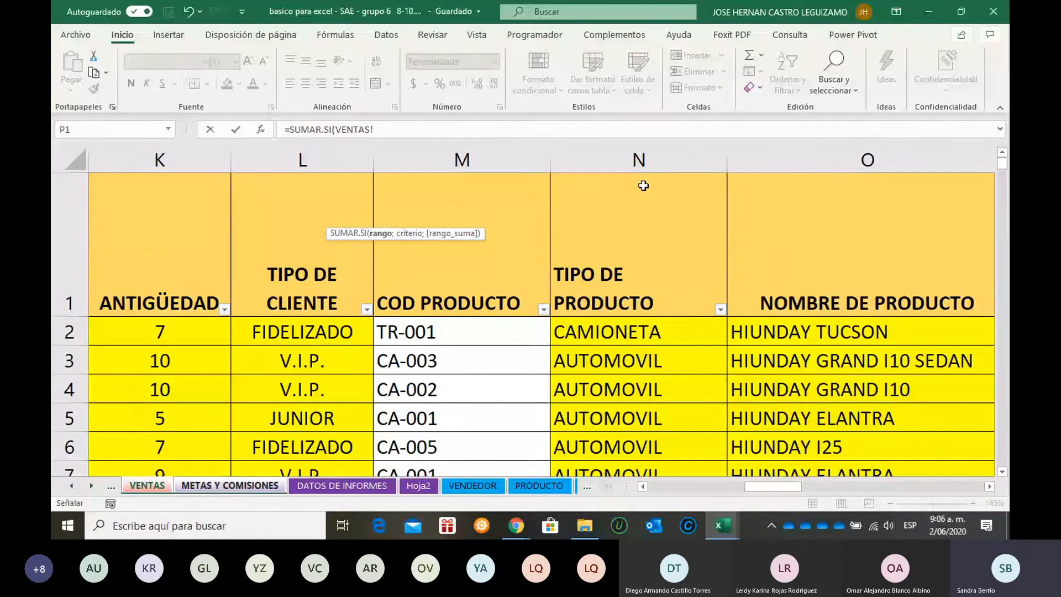
pyautogui.click(648, 159)
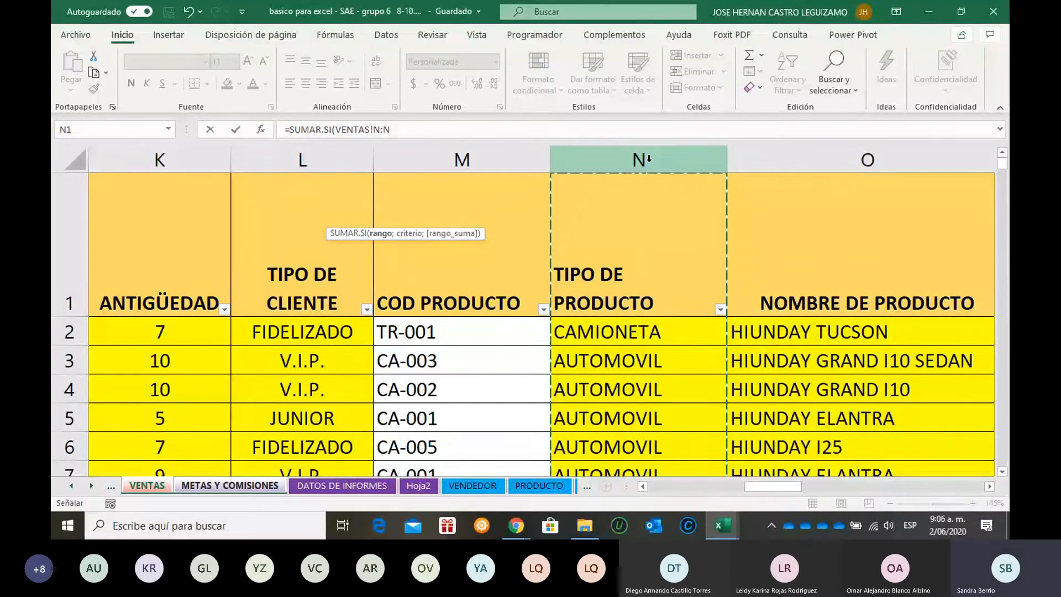
pyautogui.write(';')
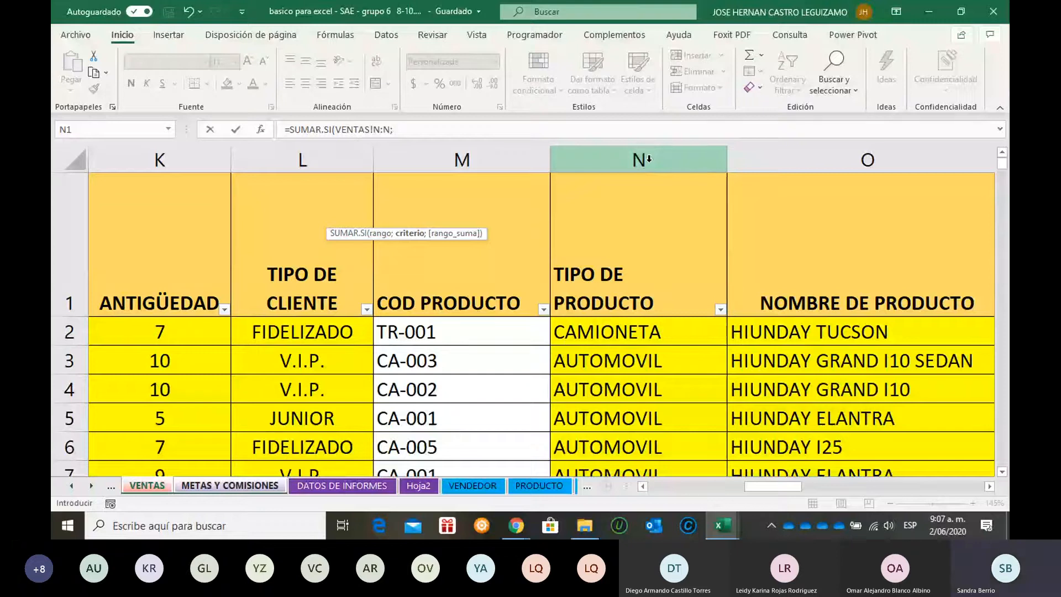
# - Complete C27's SUMAR.SI formula with B27 (CAMIONETA) as the criterion and VENTAS!P:P as the sum range
pyautogui.click(272, 487)
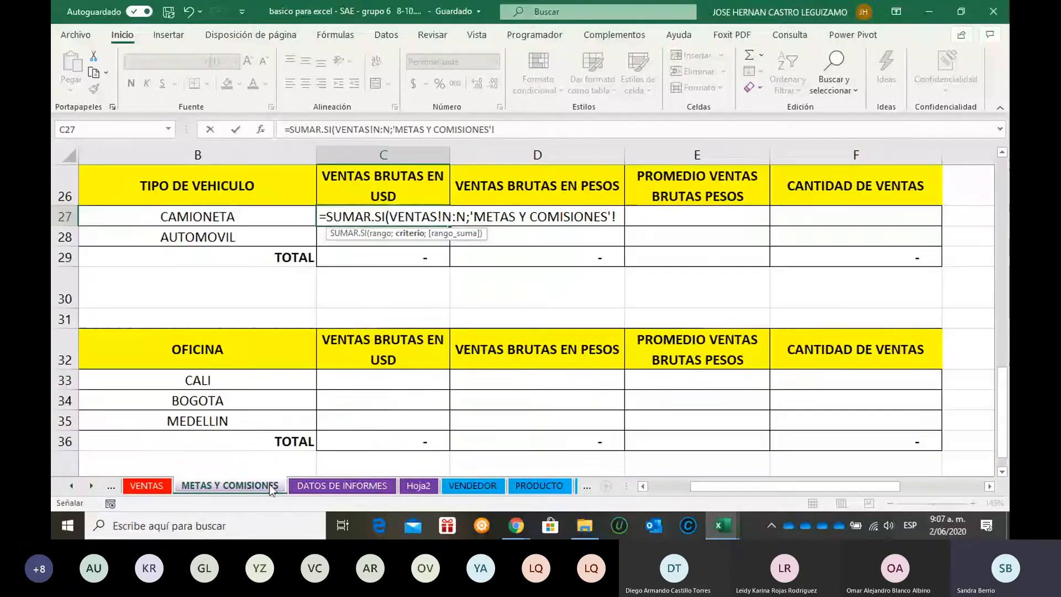
pyautogui.click(228, 217)
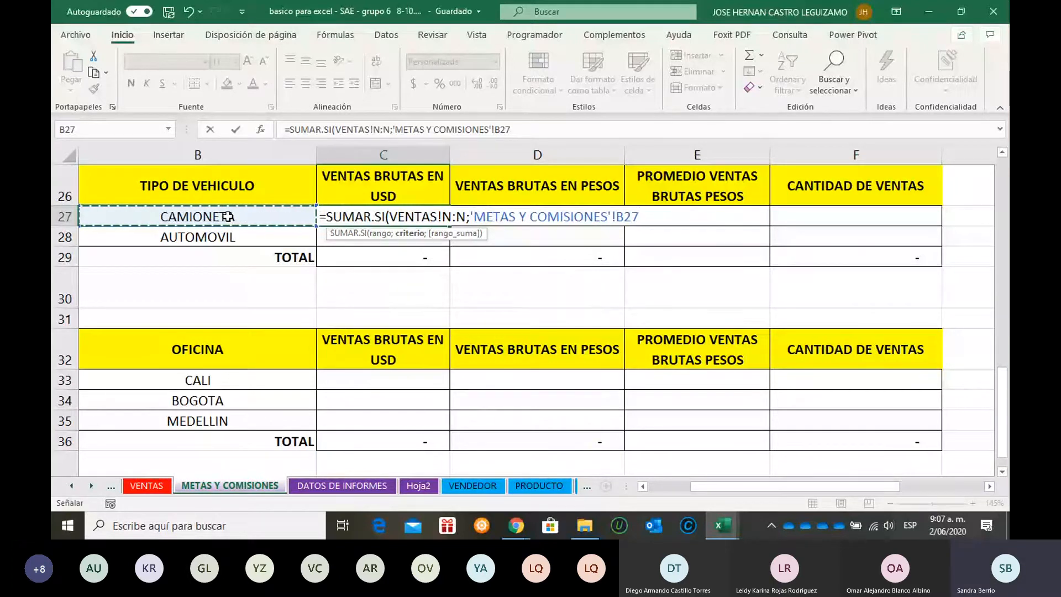
pyautogui.write(';')
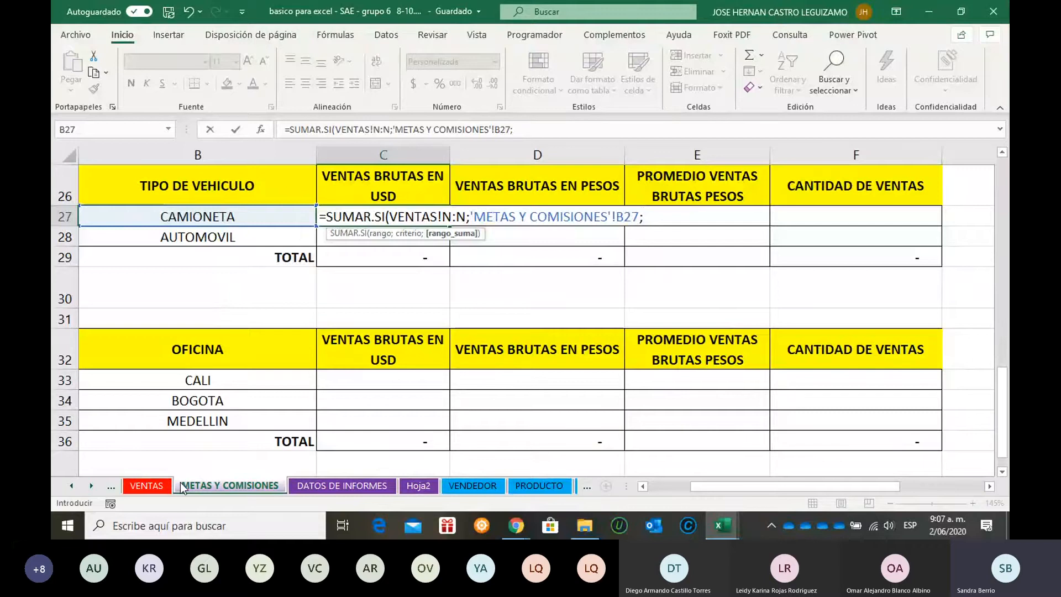
pyautogui.click(147, 485)
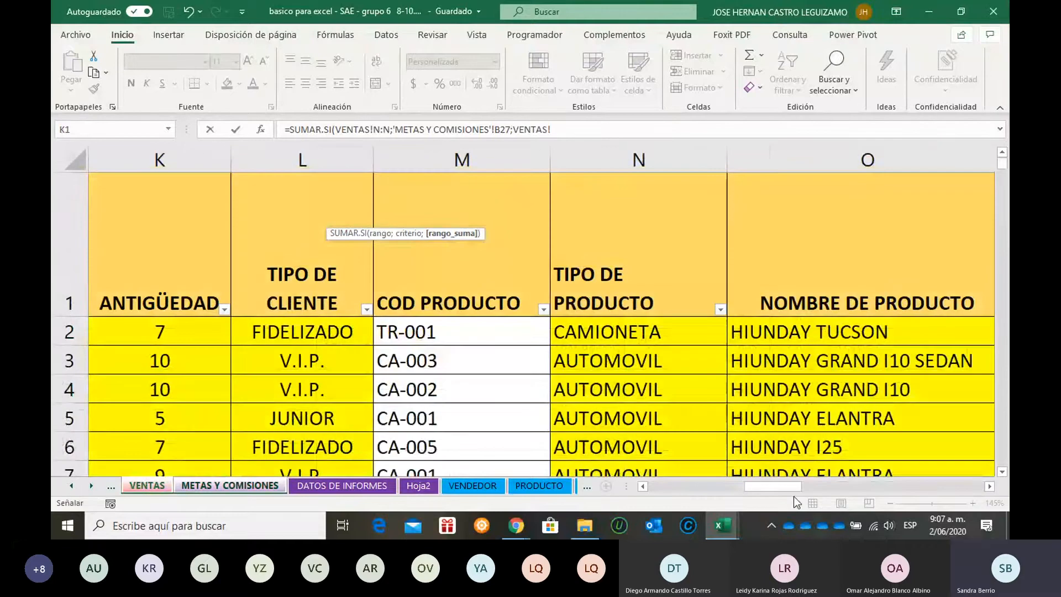
pyautogui.moveTo(789, 488); pyautogui.dragTo(831, 487)
pyautogui.click(527, 155)
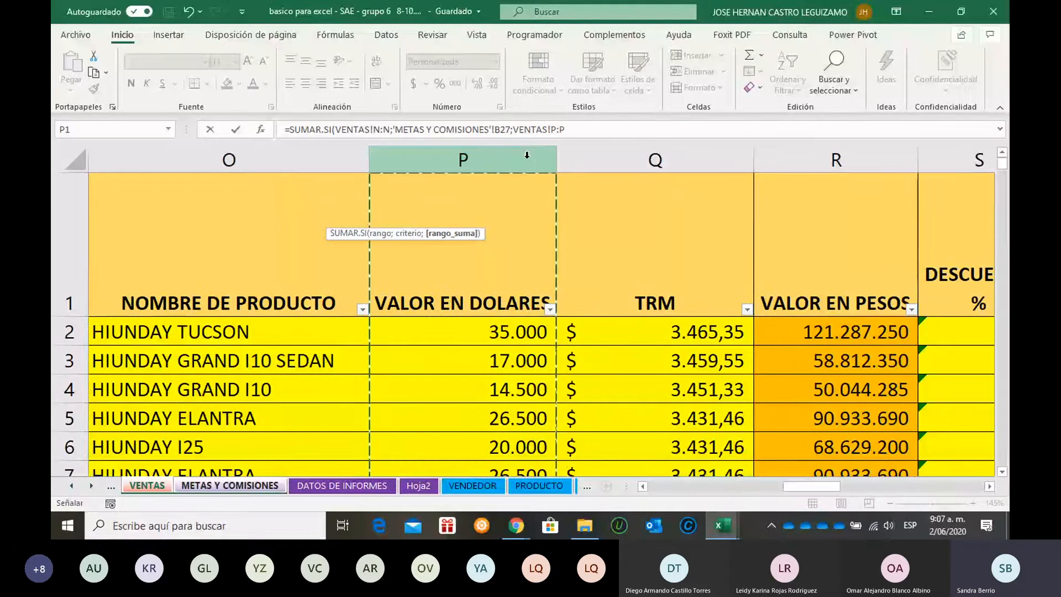
pyautogui.write(')')
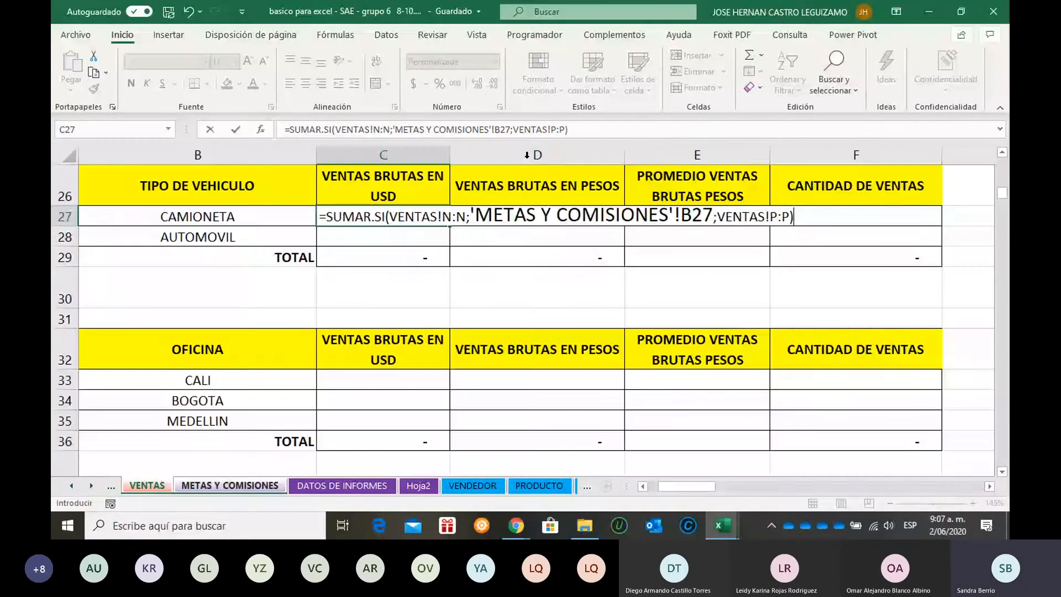
pyautogui.press('Return')
# - Fill the SUMAR.SI formula from C27 down to the AUTOMOVIL row in C28
pyautogui.click(431, 217)
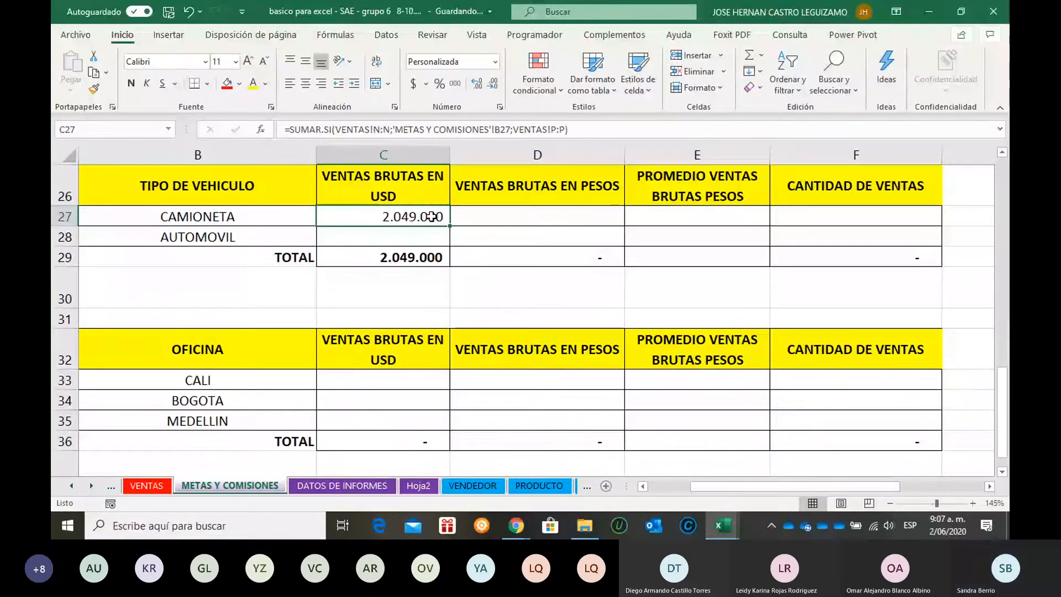
pyautogui.moveTo(449, 225); pyautogui.dragTo(454, 241)
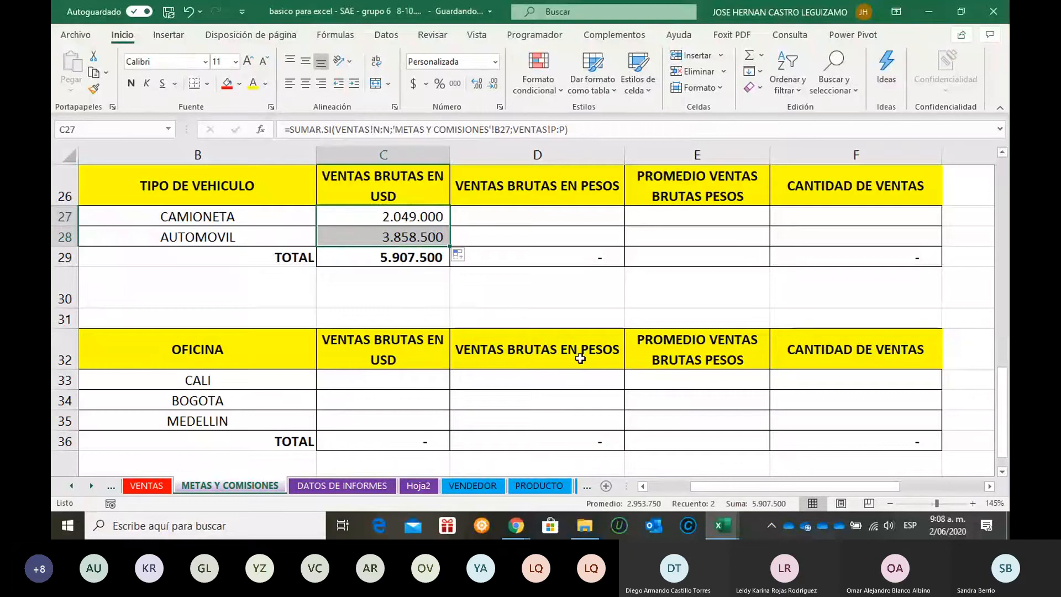
# - Review the SUMAR.SI formula in C27, and undo both the fill and the formula entry
pyautogui.click(423, 218)
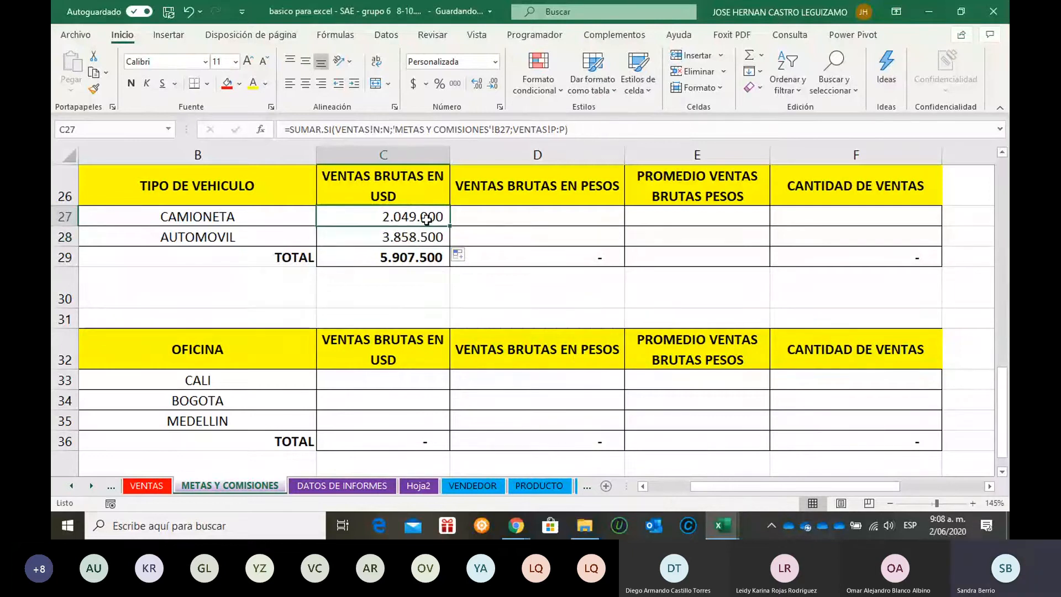
pyautogui.press('F2')
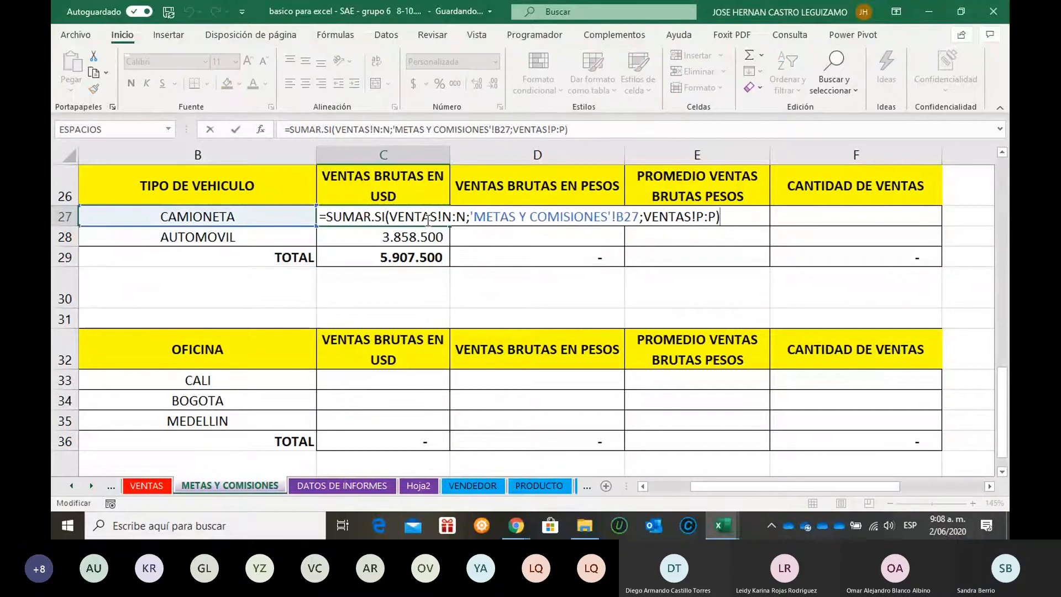
pyautogui.hotkey('ctrl', 'Return')
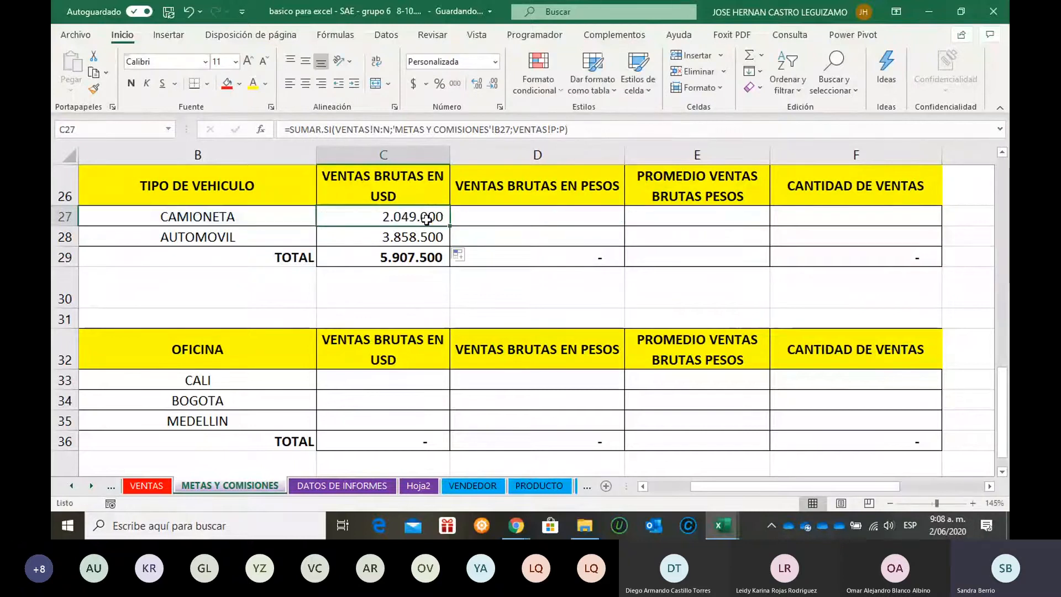
pyautogui.hotkey('ctrl', 'z')
pyautogui.hotkey('ctrl', 'z')
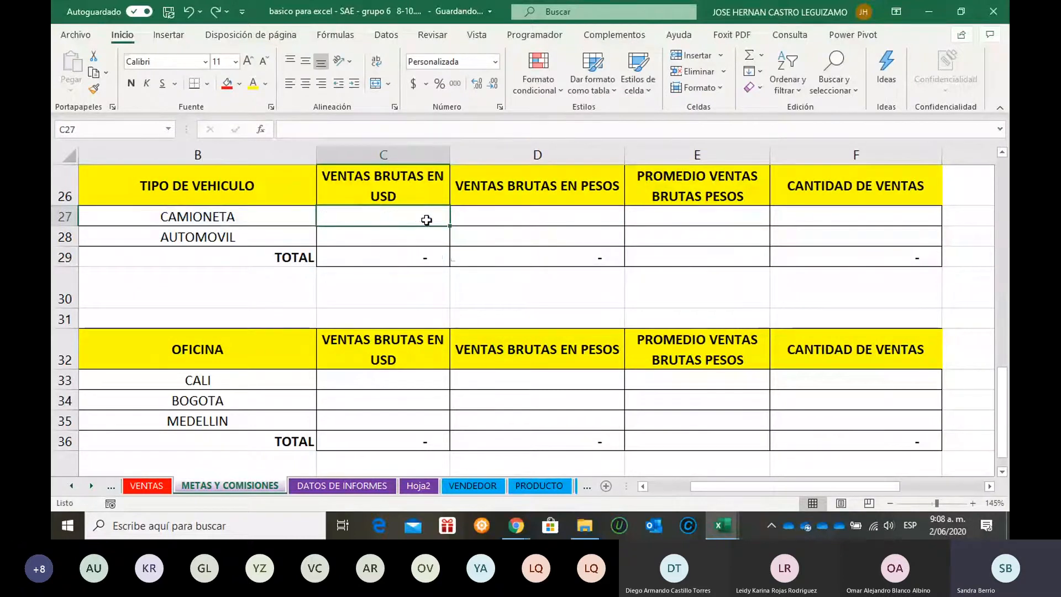
# - Start a SUMAR.SI formula in C27 using the TIPO DE PRODUCTO column VENTAS!N:N as the criteria range
pyautogui.write('=SUMAR.SI(')
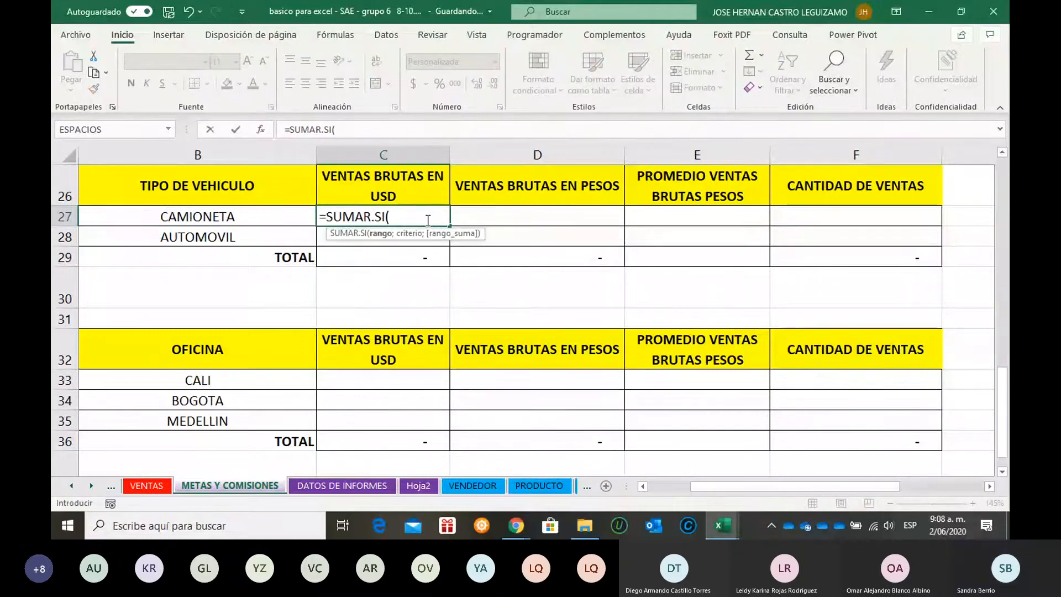
pyautogui.click(159, 487)
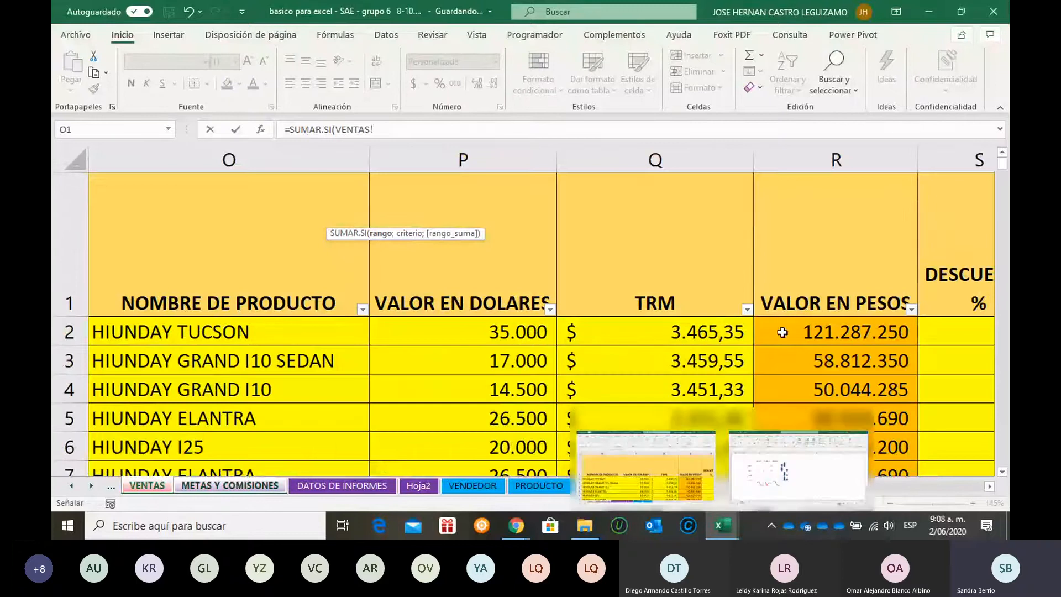
pyautogui.moveTo(818, 489); pyautogui.dragTo(774, 488)
pyautogui.click(612, 155)
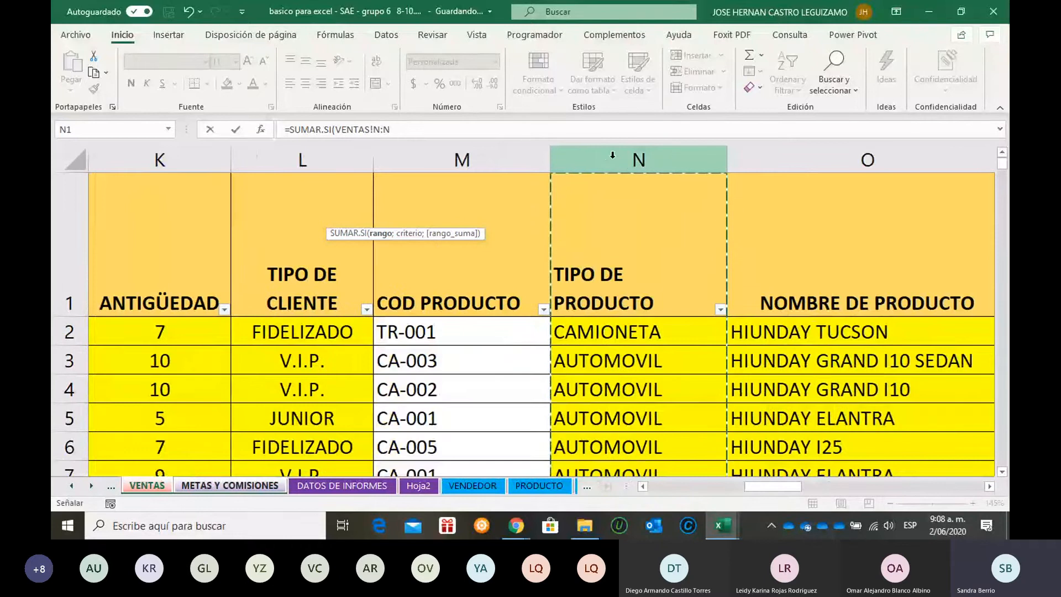
pyautogui.write(';')
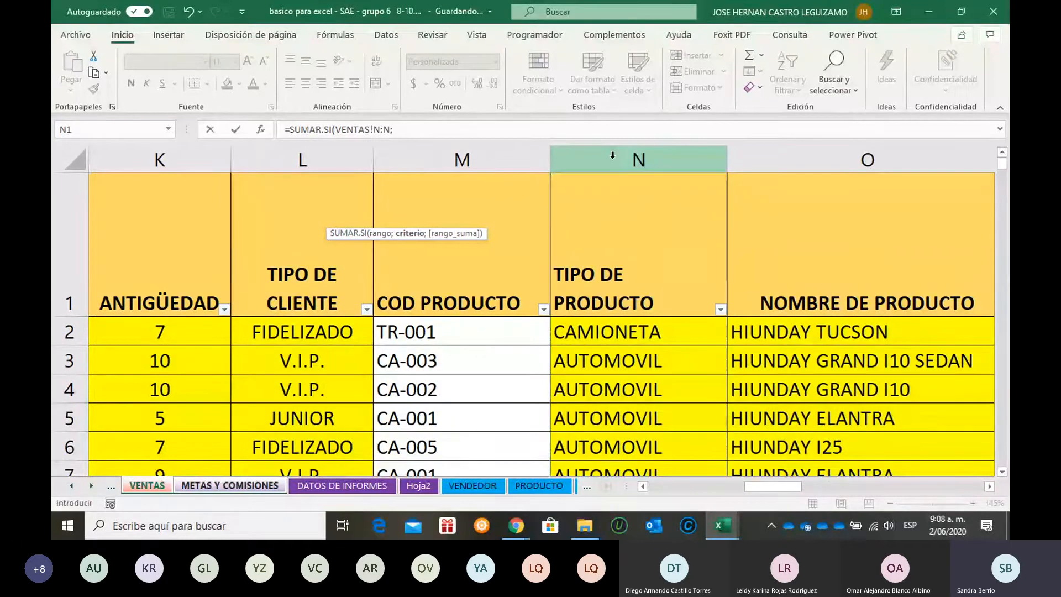
# - Complete the C27 formula with B27 (CAMIONETA) as the criterion and the VALOR EN DOLARES column VENTAS!P:P as the sum range
pyautogui.click(264, 486)
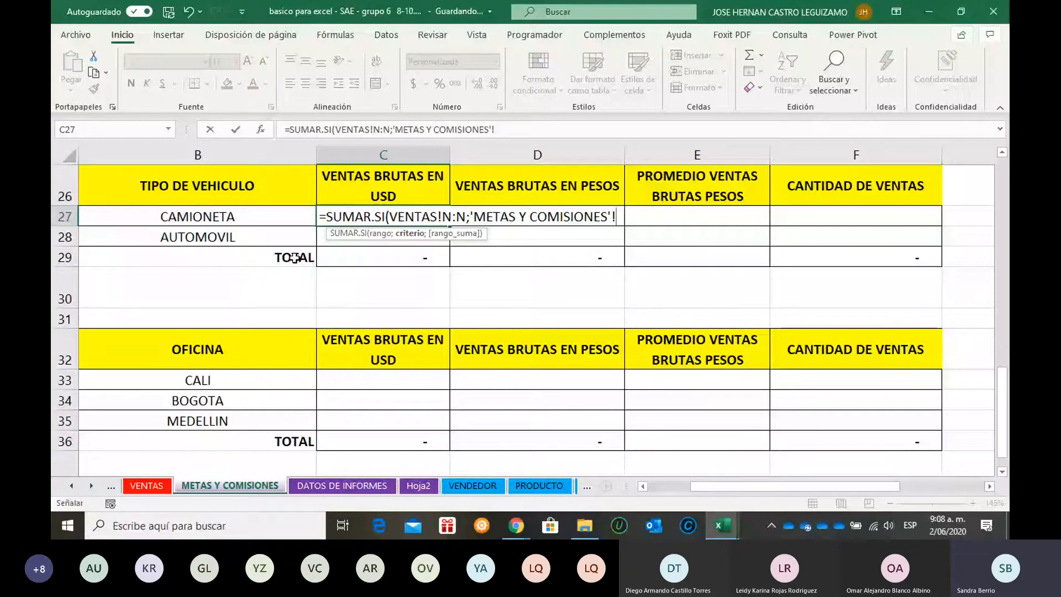
pyautogui.click(231, 217)
pyautogui.write(';')
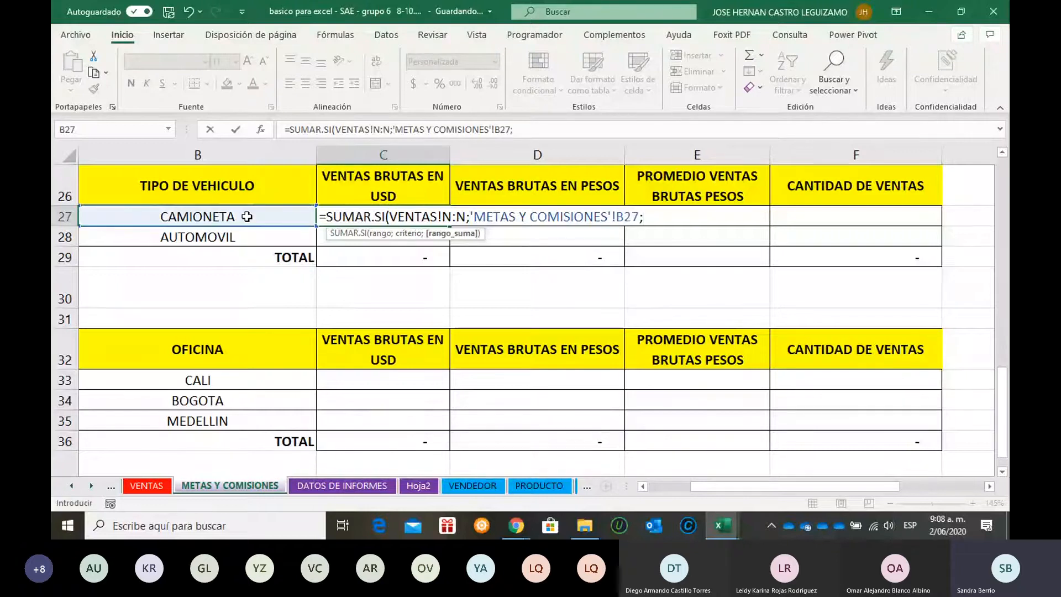
pyautogui.click(148, 486)
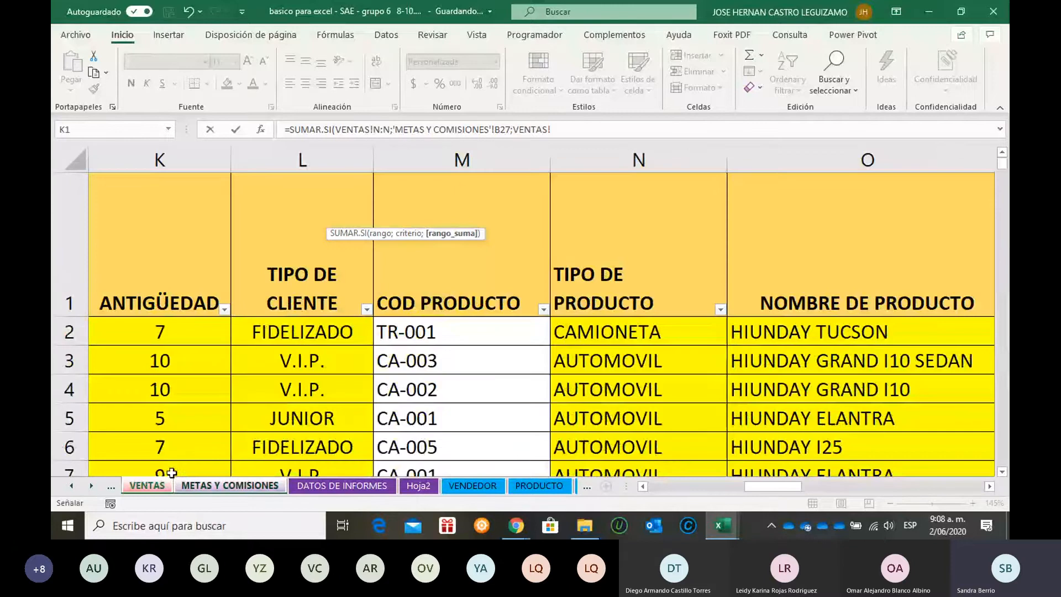
pyautogui.moveTo(782, 487); pyautogui.dragTo(818, 480)
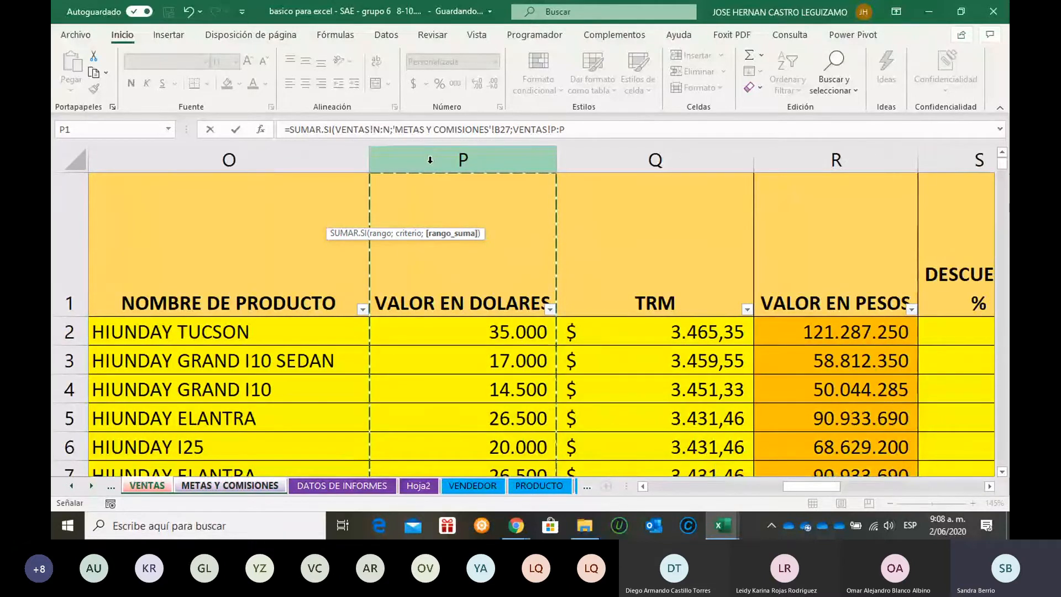
pyautogui.write(')')
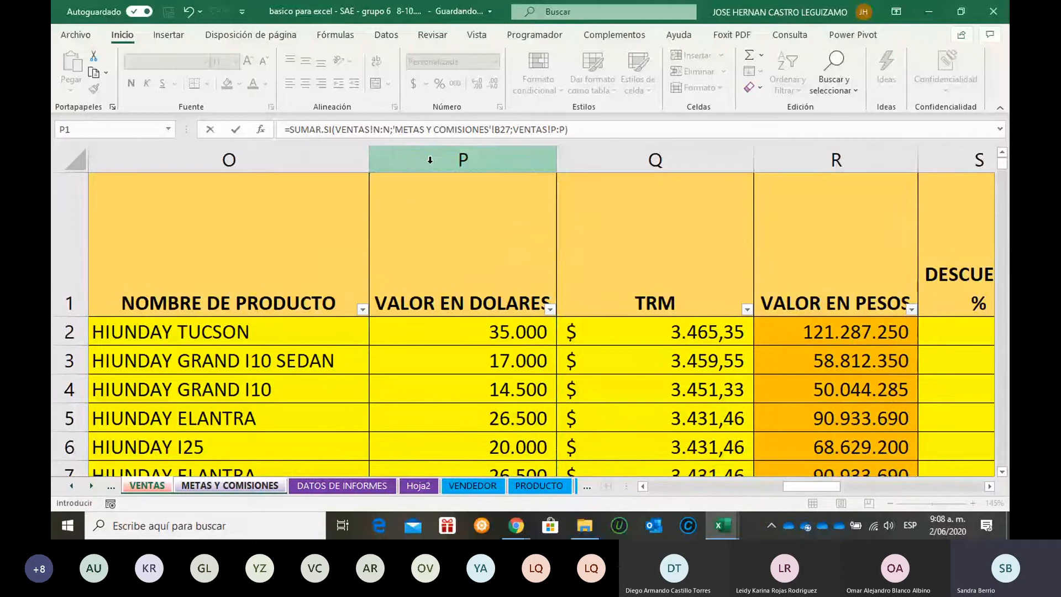
pyautogui.press('Return')
# - Fill the SUMAR.SI formula from C27 down to the AUTOMOVIL row in C28
pyautogui.click(390, 216)
pyautogui.moveTo(452, 227); pyautogui.dragTo(456, 238)
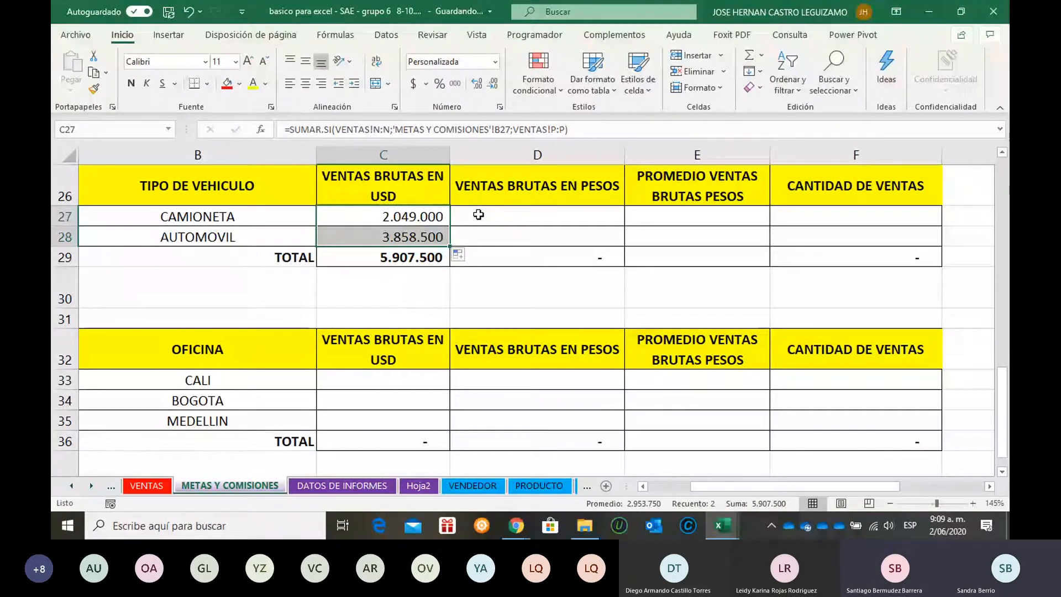
pyautogui.click(441, 219)
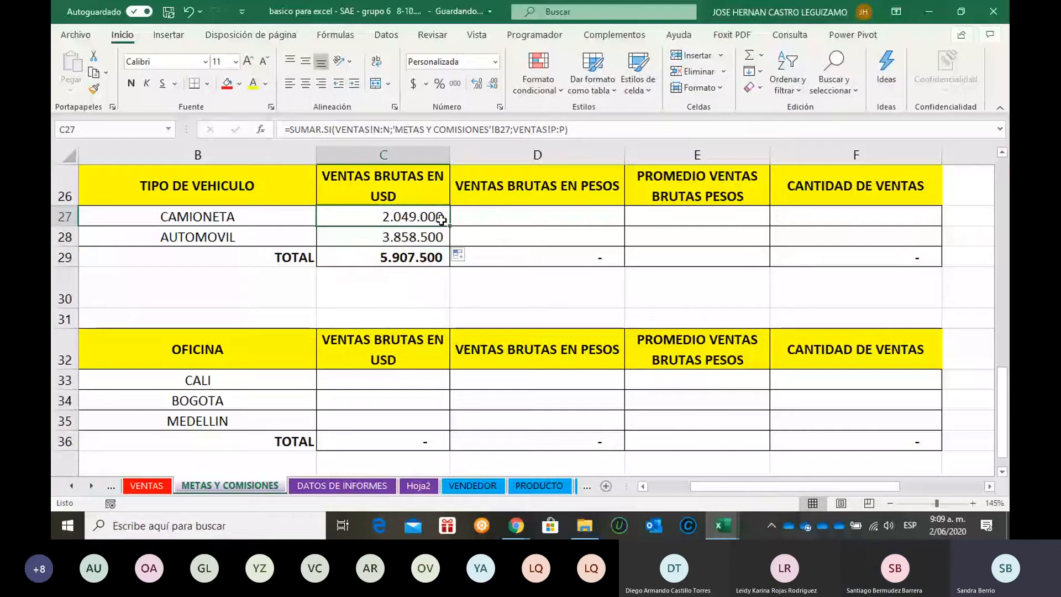
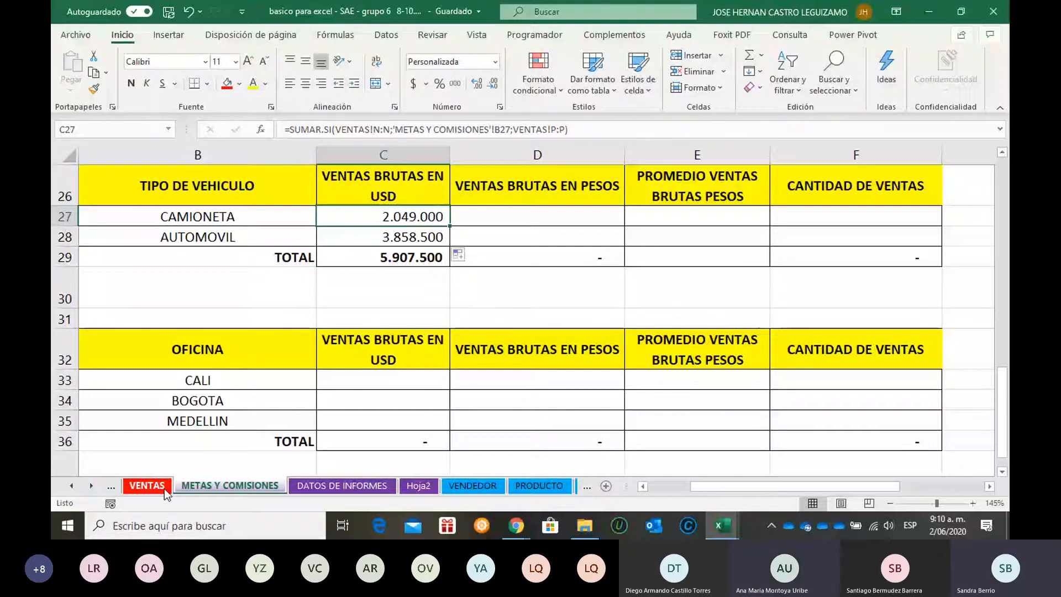
# - Try the C27 formula with its function name shortened to SUMAR, and undo that change
pyautogui.press('F2')
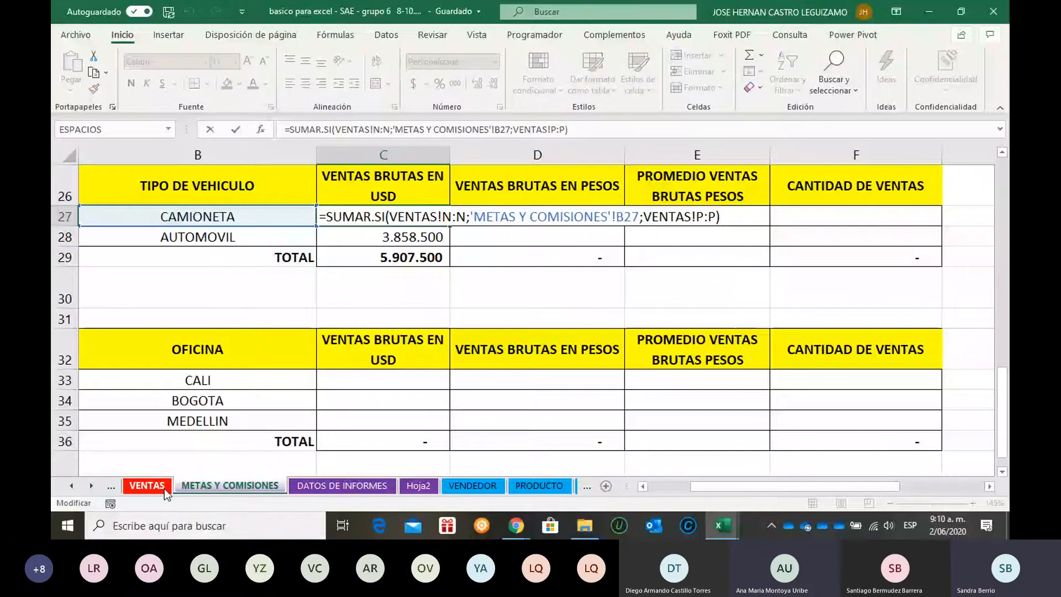
pyautogui.doubleClick(378, 217)
pyautogui.press('BackSpace')
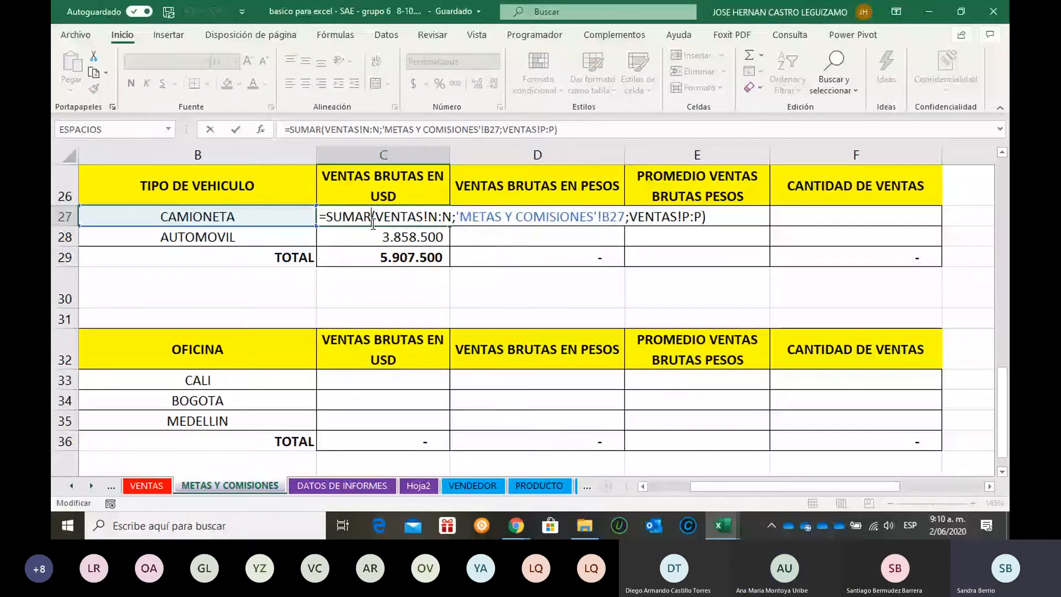
pyautogui.press('Return')
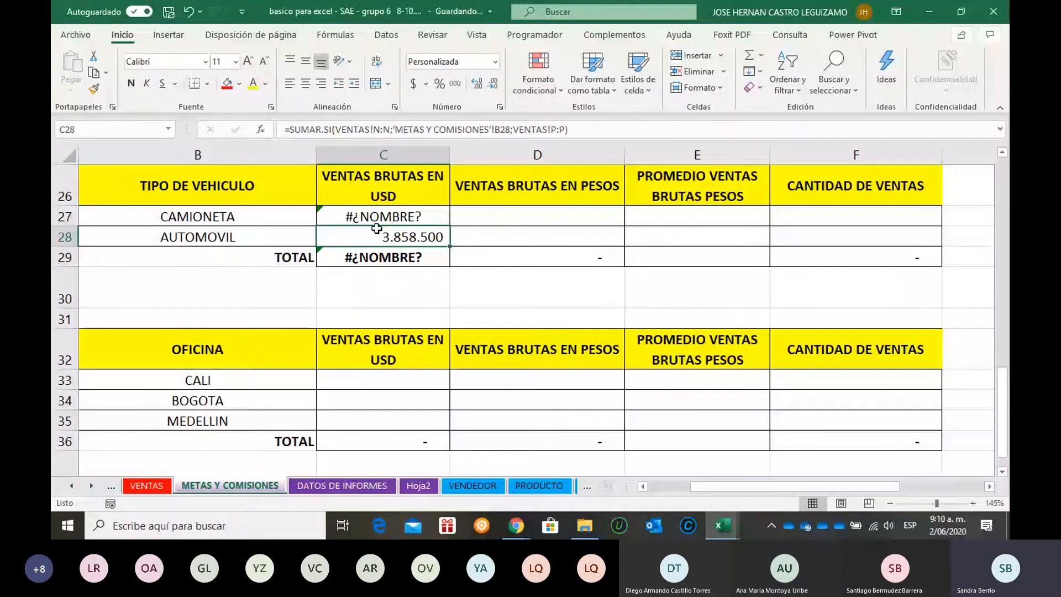
pyautogui.hotkey('ctrl', 'z')
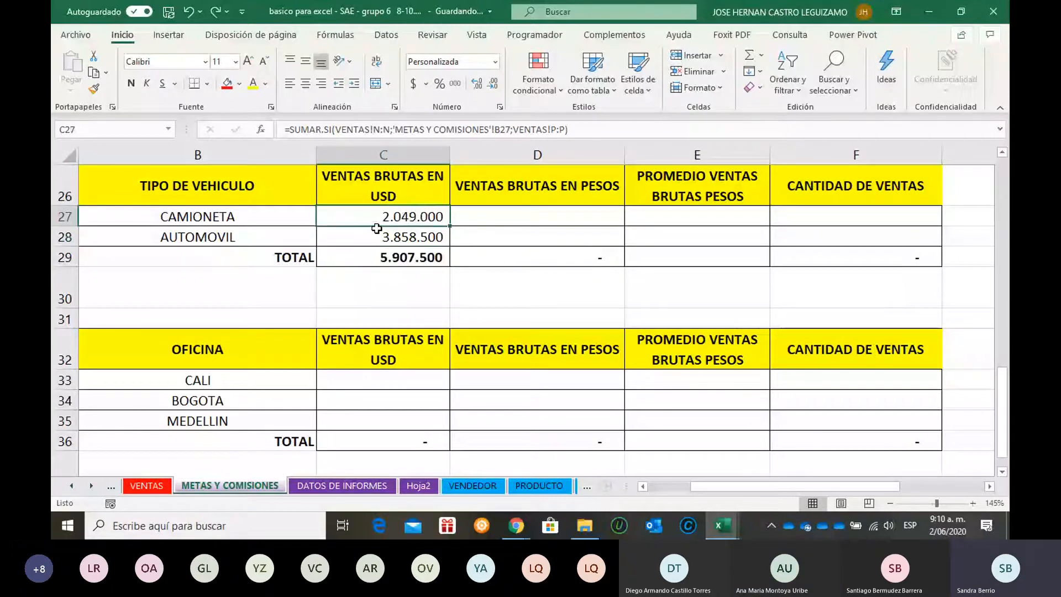
# - Review the arguments of the C27 formula and check the TRM and VALOR EN PESOS columns on the VENTAS sheet
pyautogui.doubleClick(377, 214)
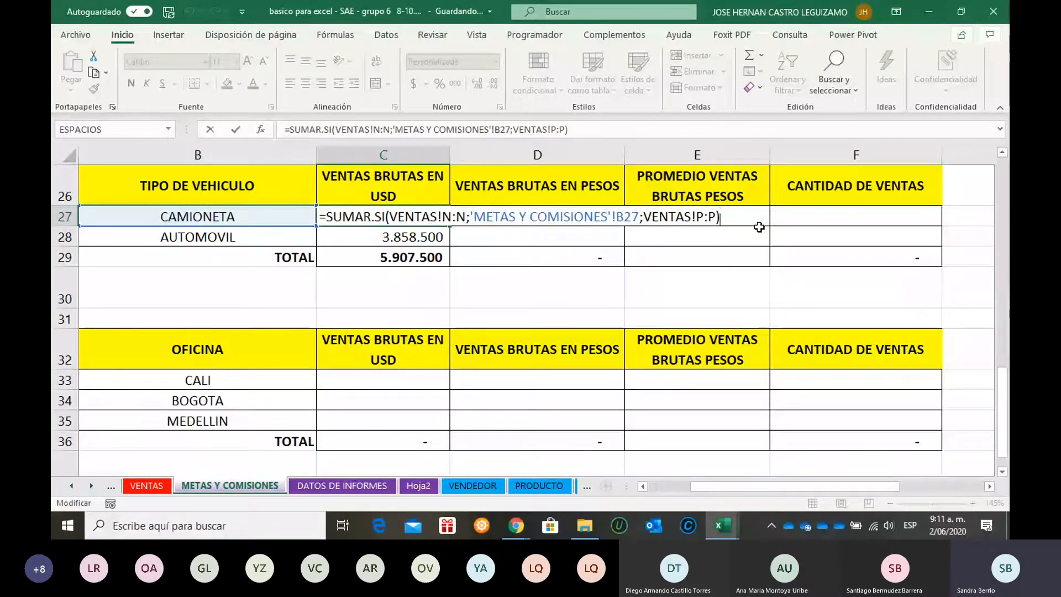
pyautogui.press('Return')
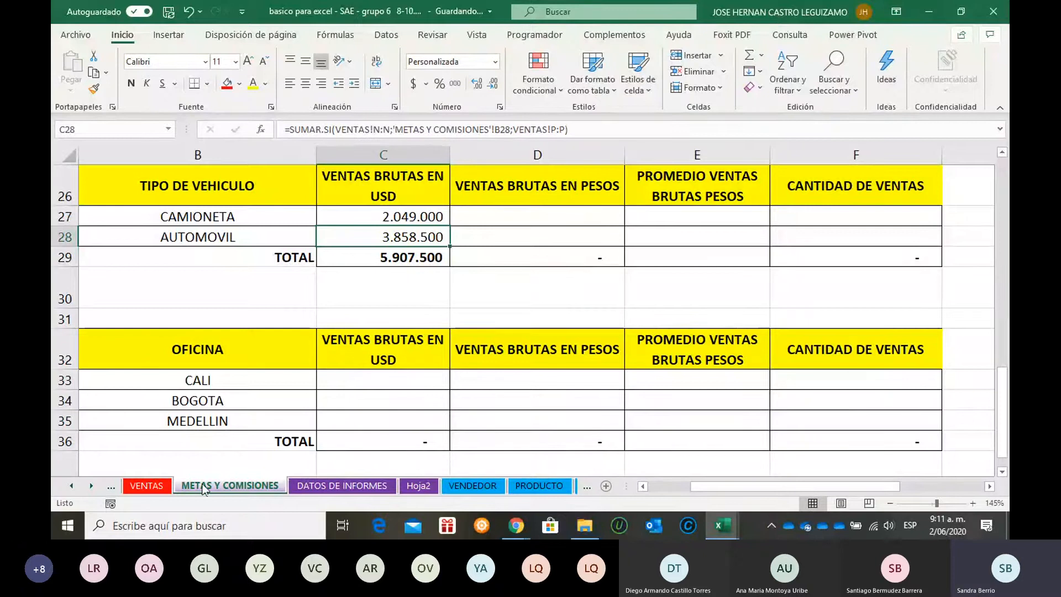
pyautogui.click(146, 486)
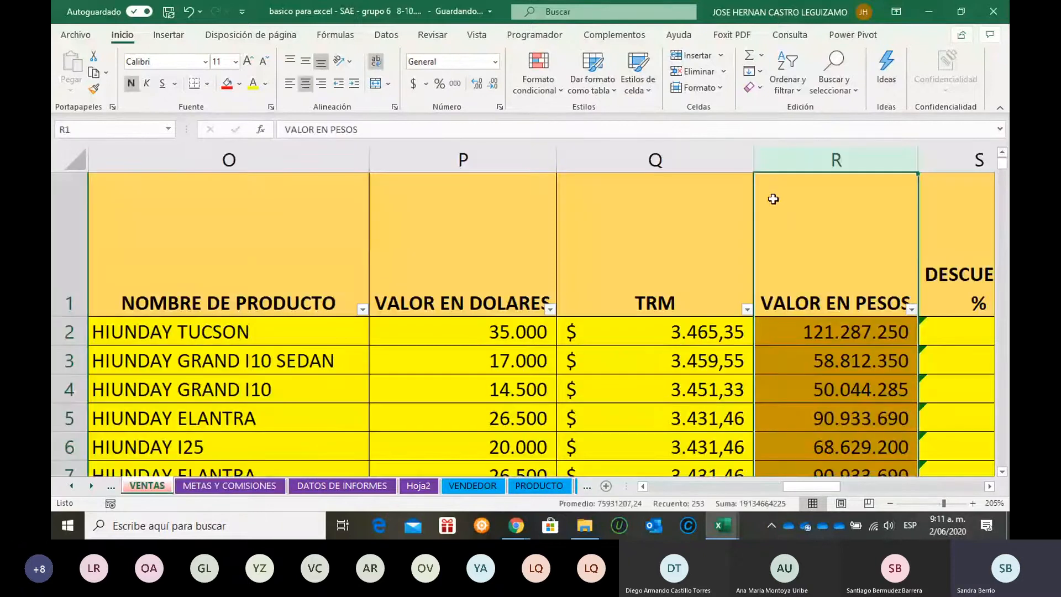
pyautogui.click(738, 281)
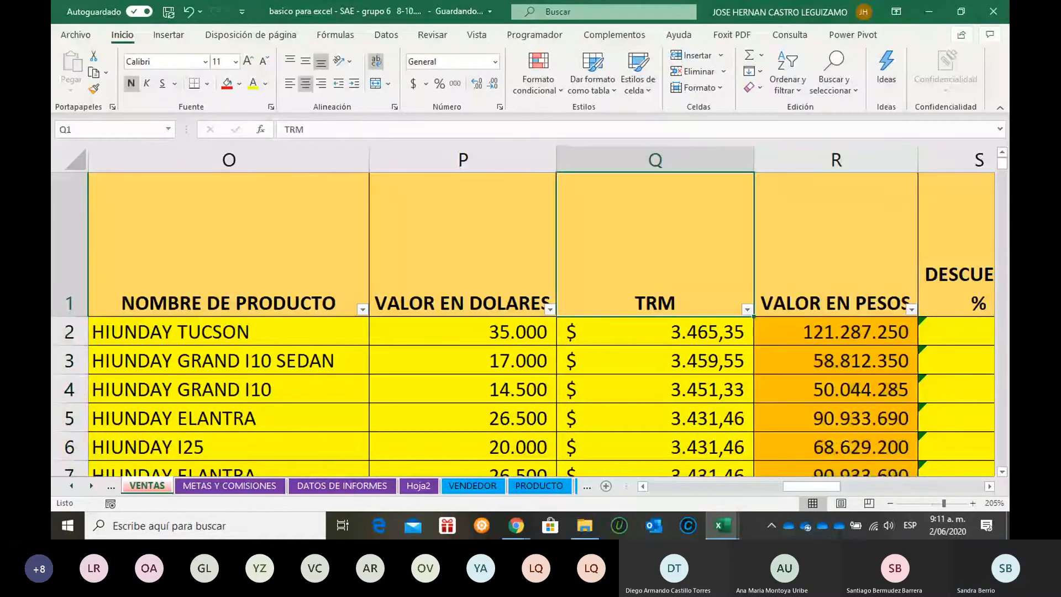
pyautogui.click(243, 485)
# - Start a SUMAR.SI formula in D27 for gross sales in pesos, with VENTAS!N:N as the criteria range
pyautogui.click(537, 215)
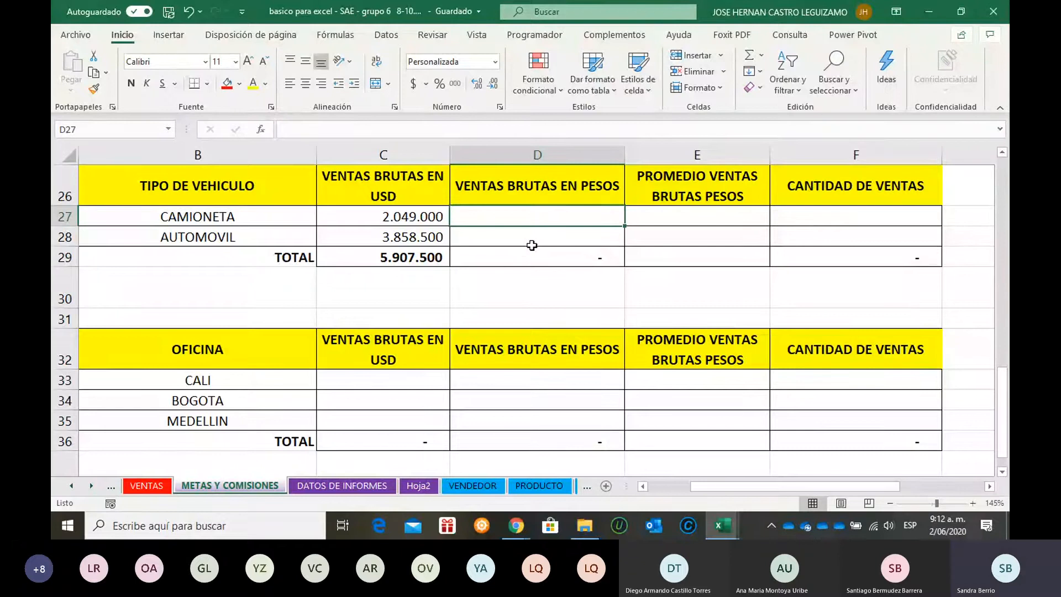
pyautogui.write('=SUMA')
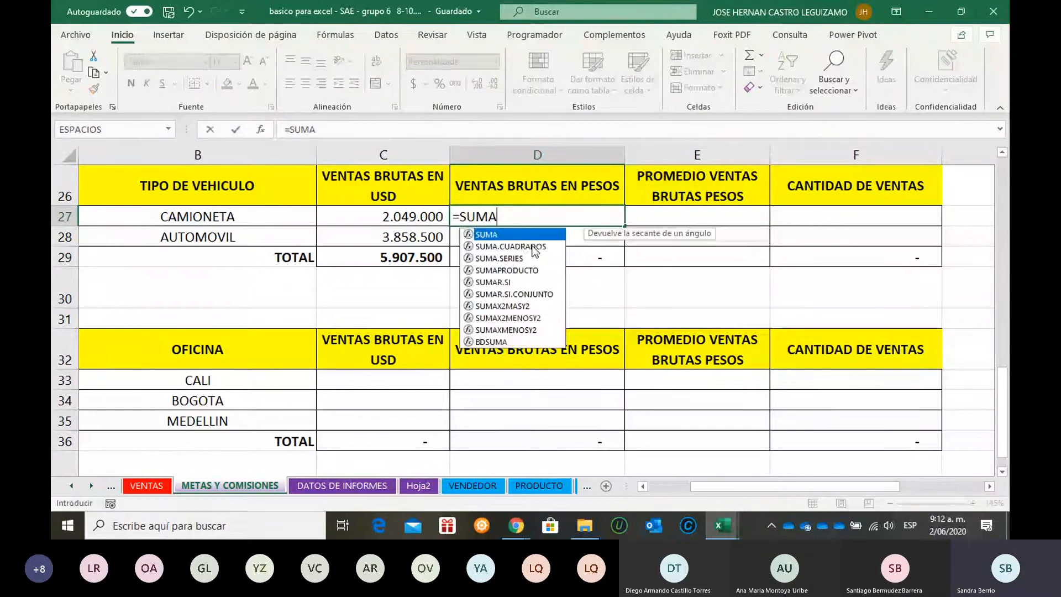
pyautogui.write('R.SI(')
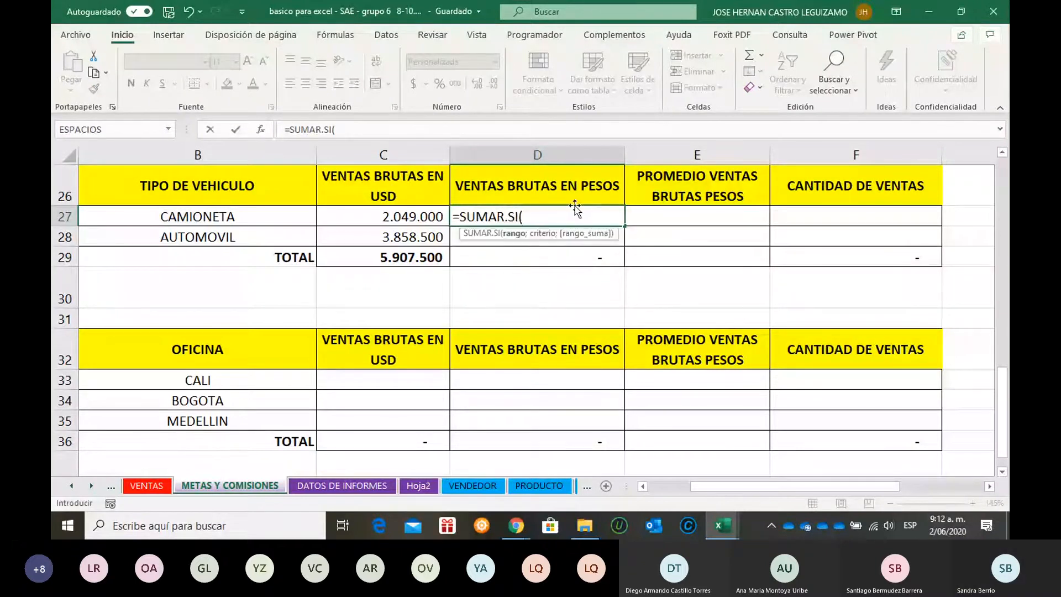
pyautogui.click(162, 488)
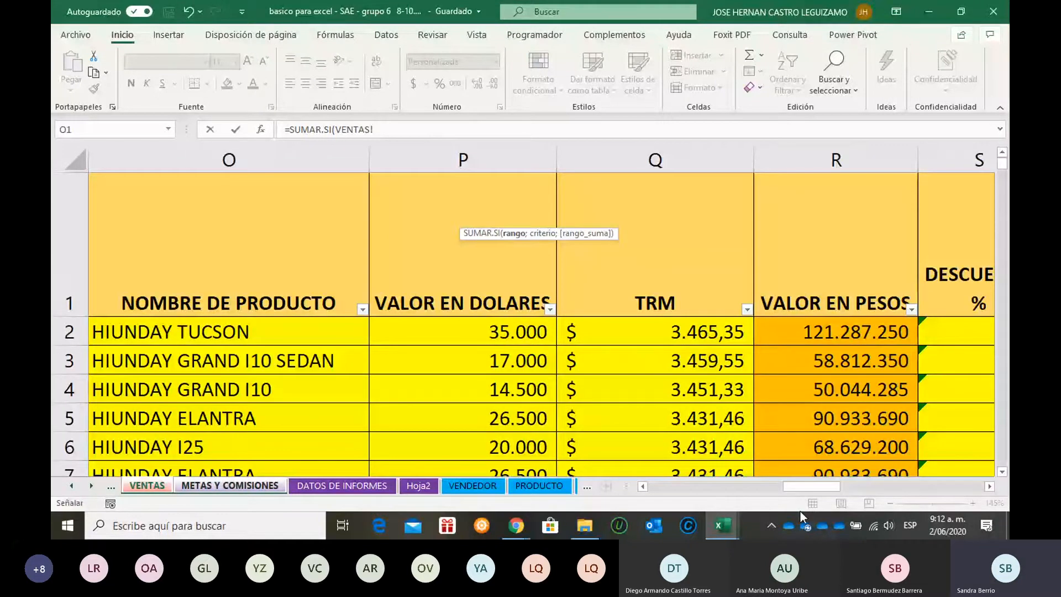
pyautogui.moveTo(811, 494); pyautogui.dragTo(778, 479)
pyautogui.click(347, 157)
pyautogui.write(';')
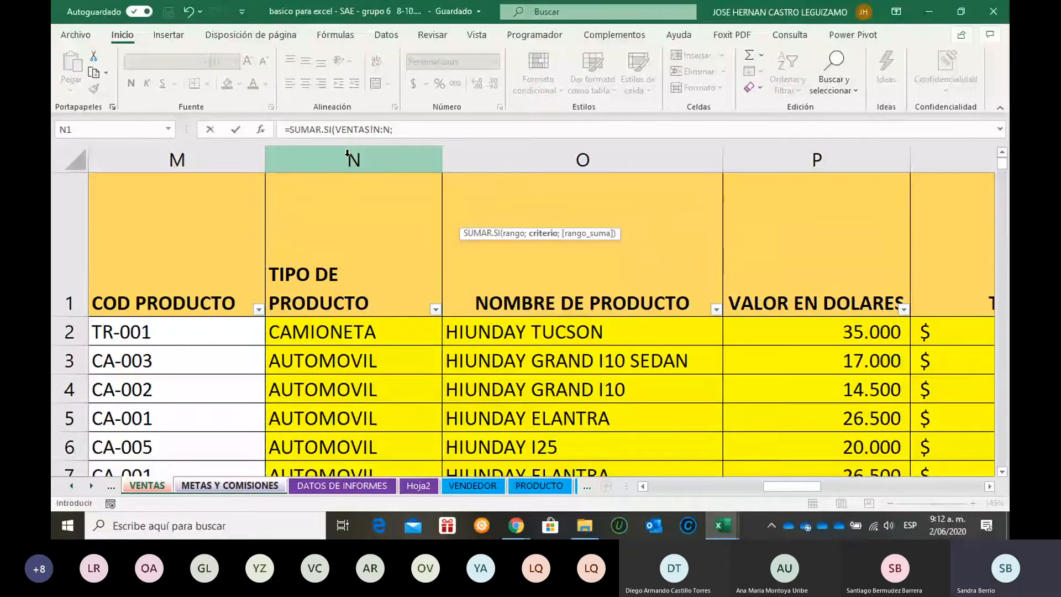
# - Complete the D27 formula with B27 (CAMIONETA) as the criterion and the VALOR EN PESOS column VENTAS!R:R as the sum range
pyautogui.hotkey('ctrl', 'pagedown')
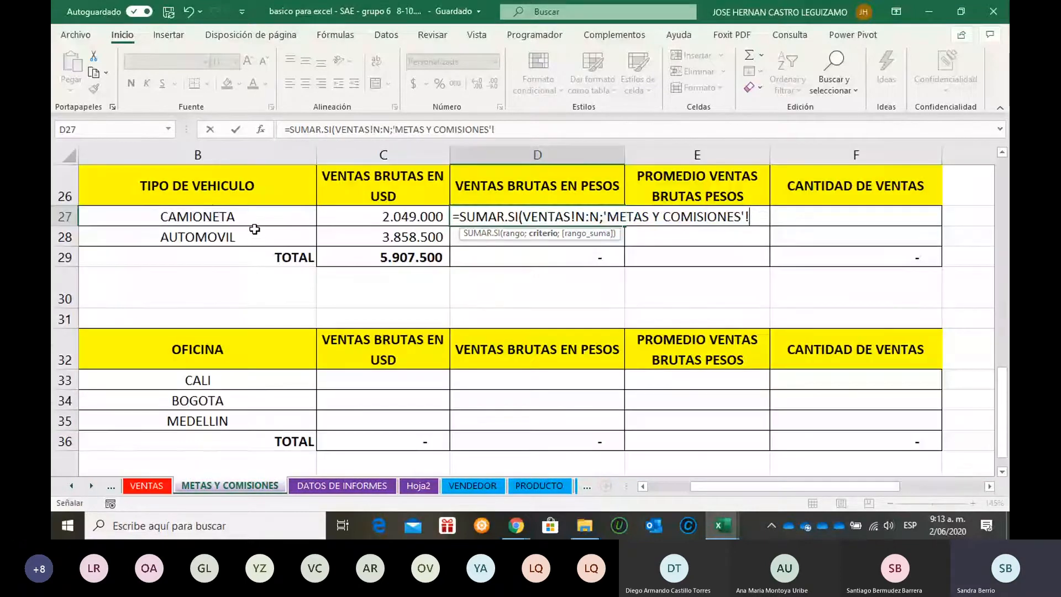
pyautogui.click(253, 221)
pyautogui.write(';')
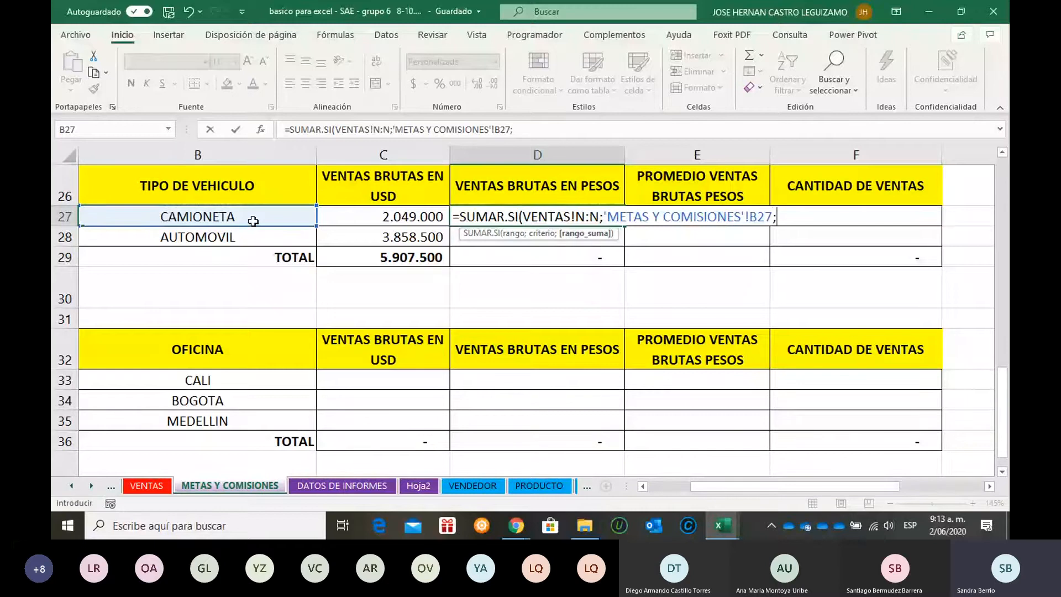
pyautogui.click(161, 486)
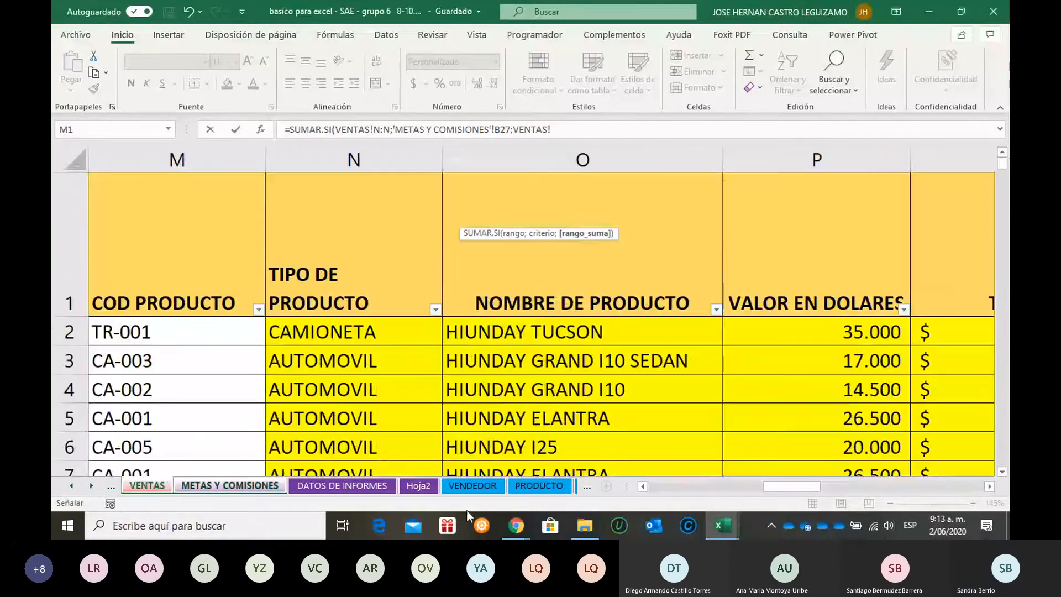
pyautogui.click(991, 486)
pyautogui.click(990, 487)
pyautogui.click(851, 159)
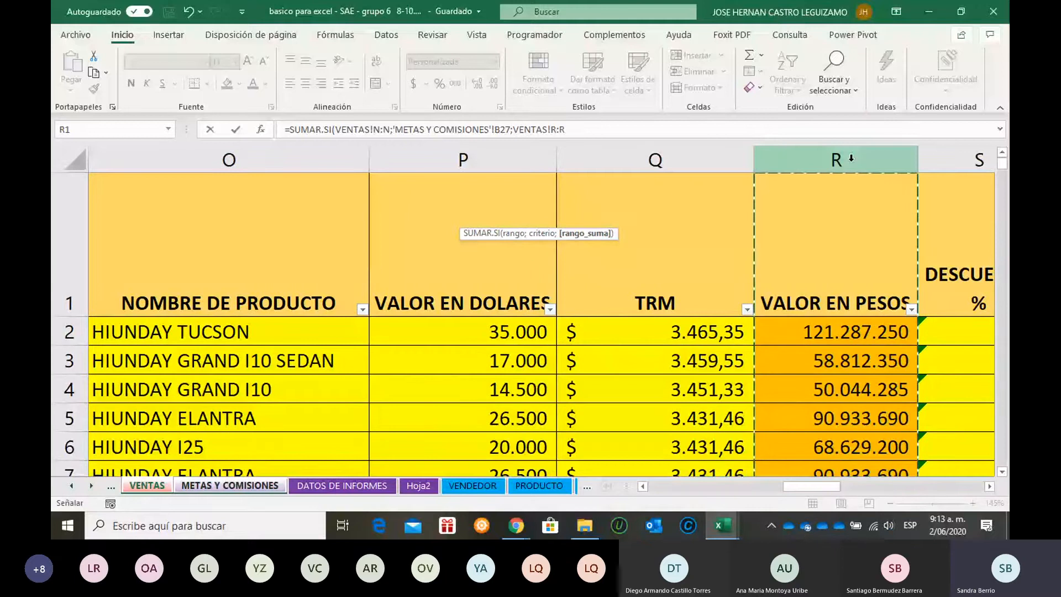
pyautogui.press('Return')
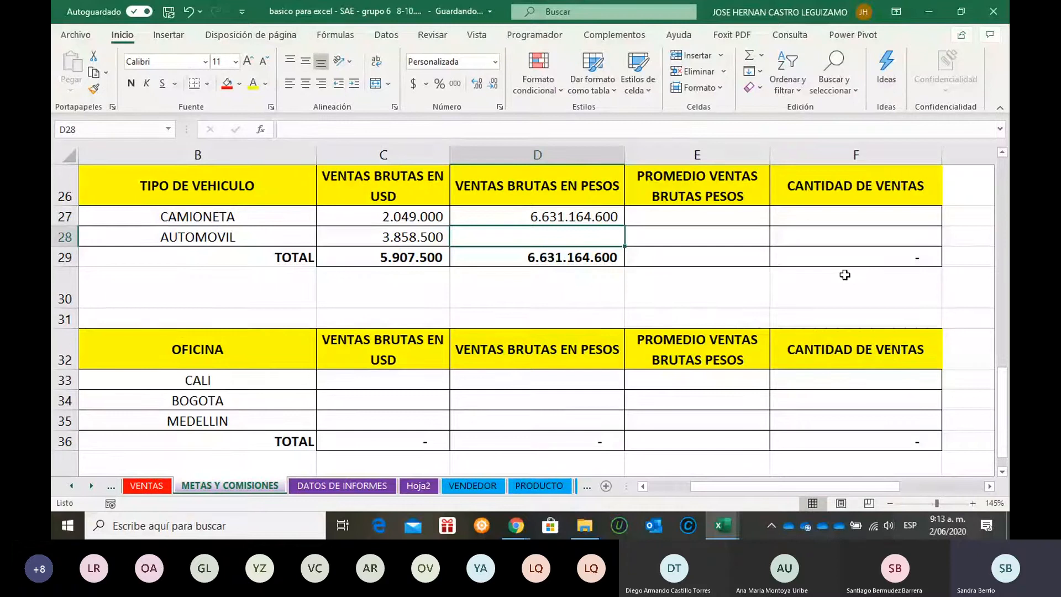
# - Fill the SUMAR.SI formula from D27 down to the AUTOMOVIL row in D28
pyautogui.click(618, 217)
pyautogui.moveTo(624, 226); pyautogui.dragTo(622, 242)
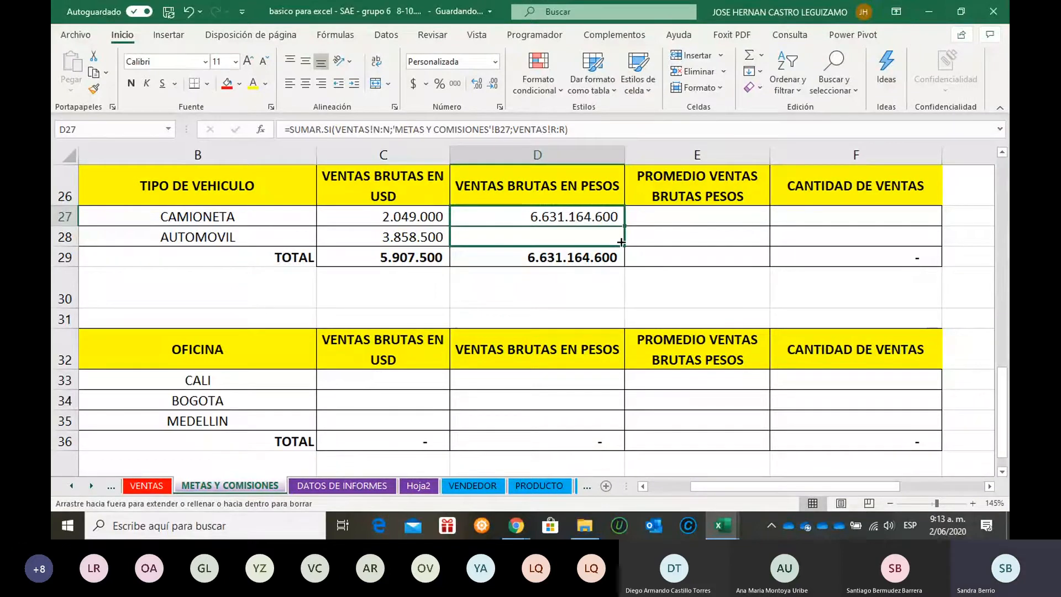
pyautogui.moveTo(621, 242); pyautogui.dragTo(617, 232)
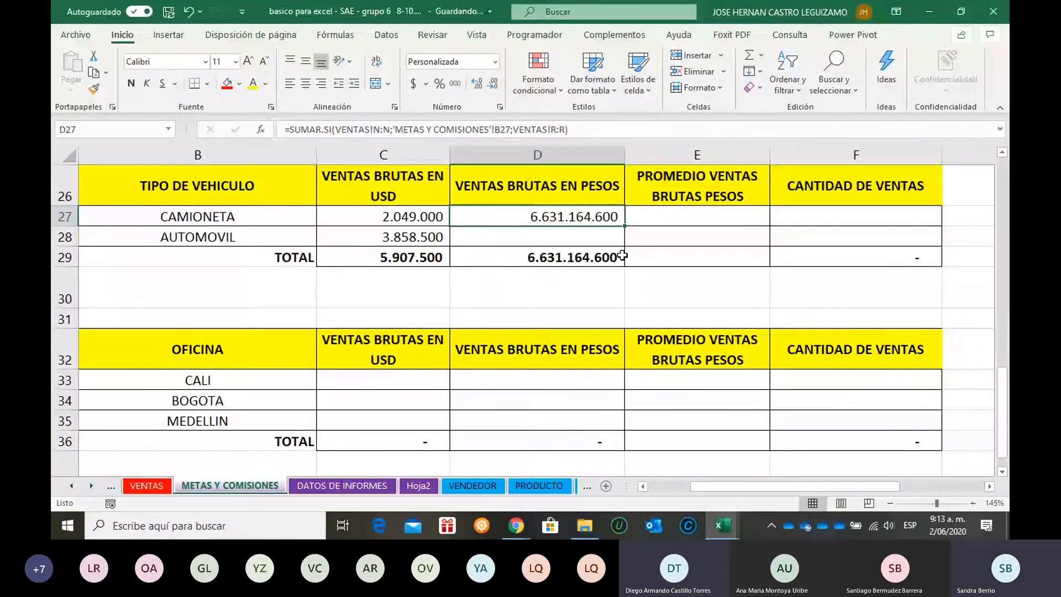
pyautogui.moveTo(626, 227); pyautogui.dragTo(626, 240)
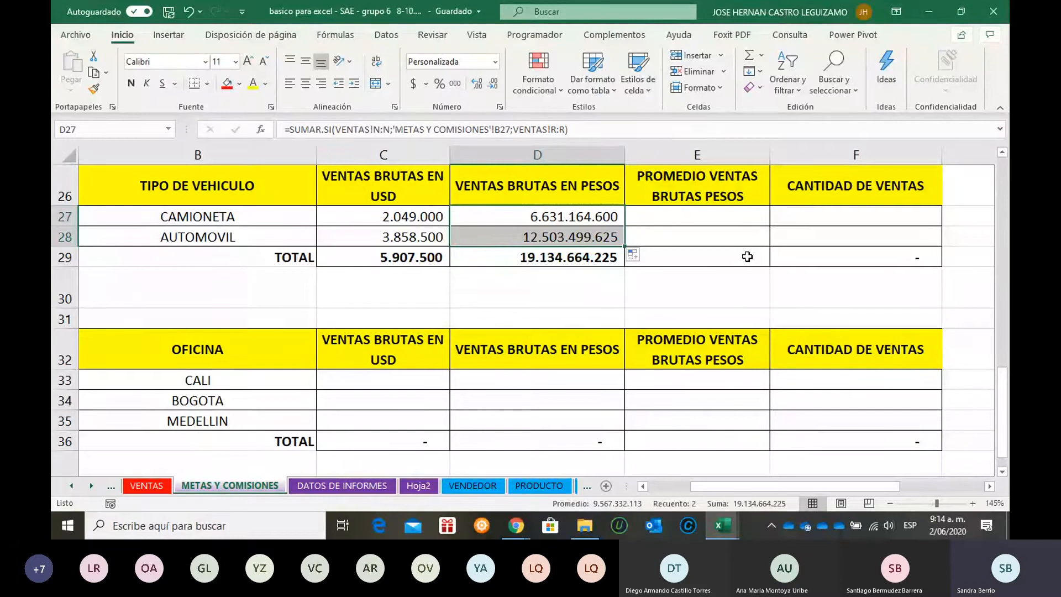
# - Start a PROMEDIO.SI formula in E27 for the average gross sales in pesos, with VENTAS!N:N as the criteria range
pyautogui.click(737, 214)
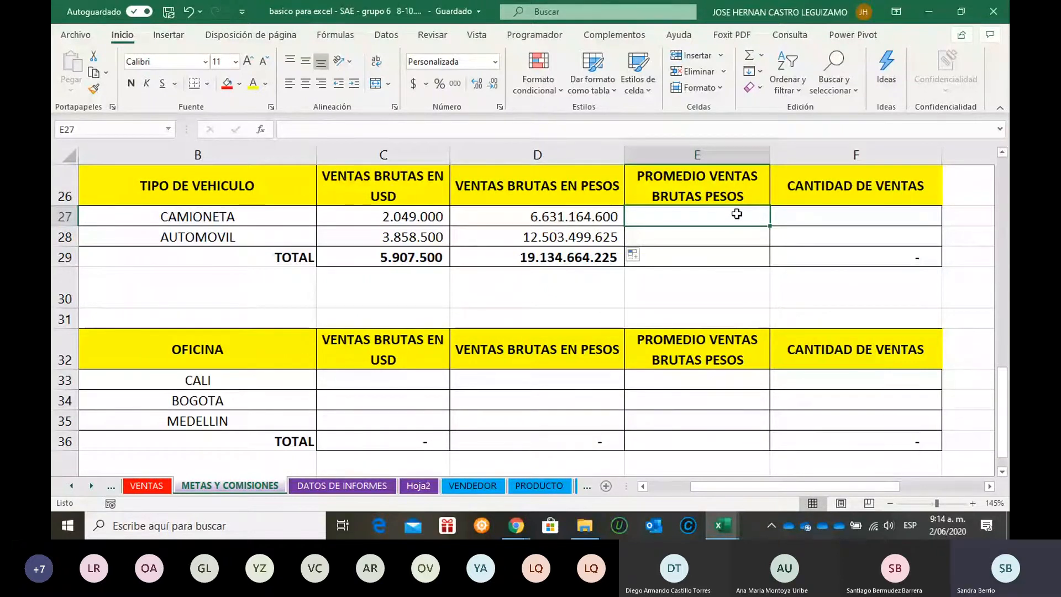
pyautogui.write('=P')
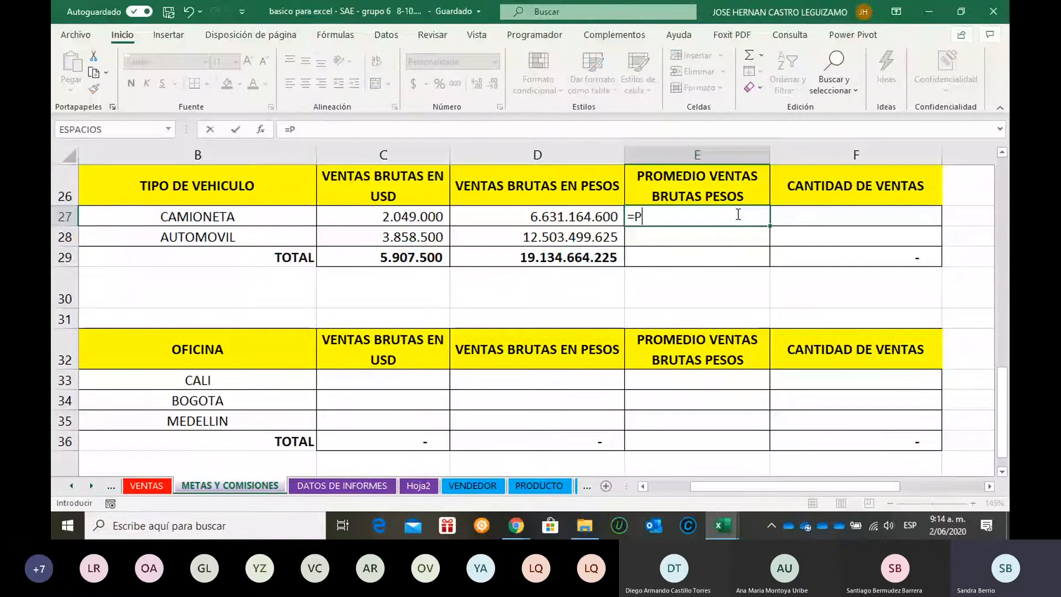
pyautogui.write('ROMEDIO.SI')
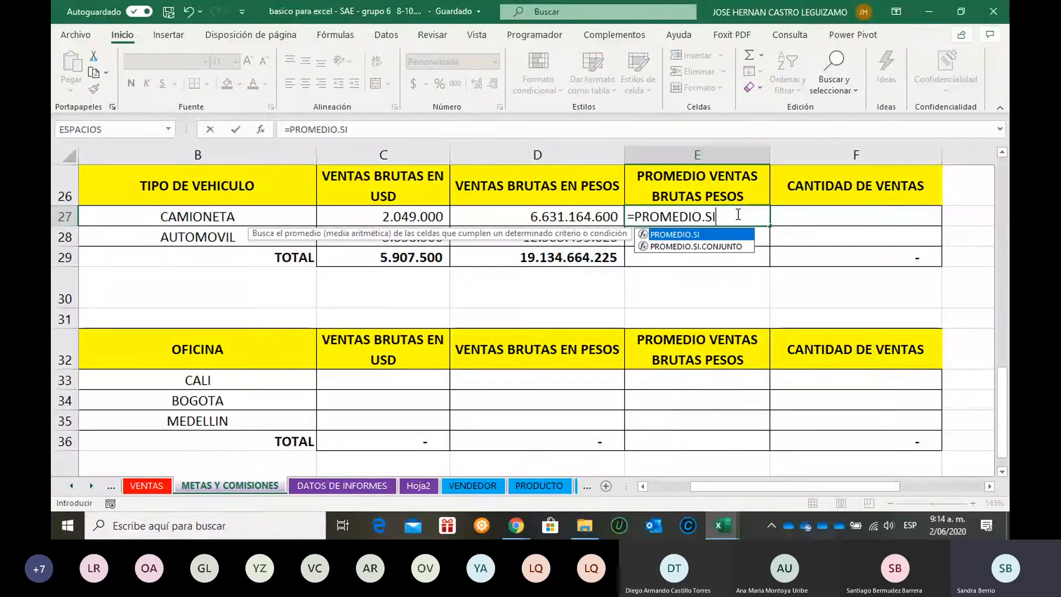
pyautogui.write('(')
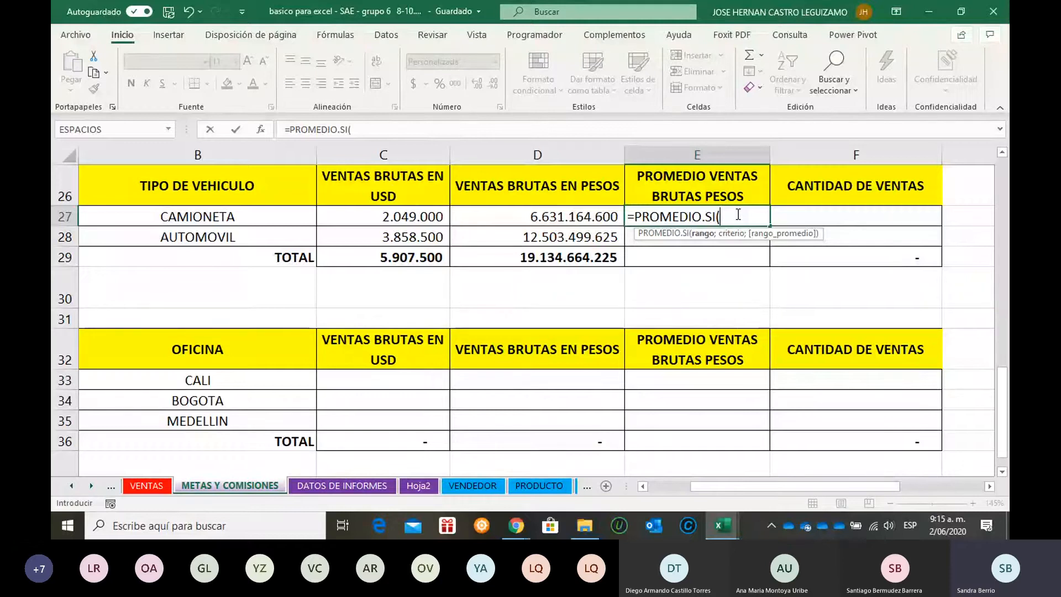
pyautogui.click(147, 488)
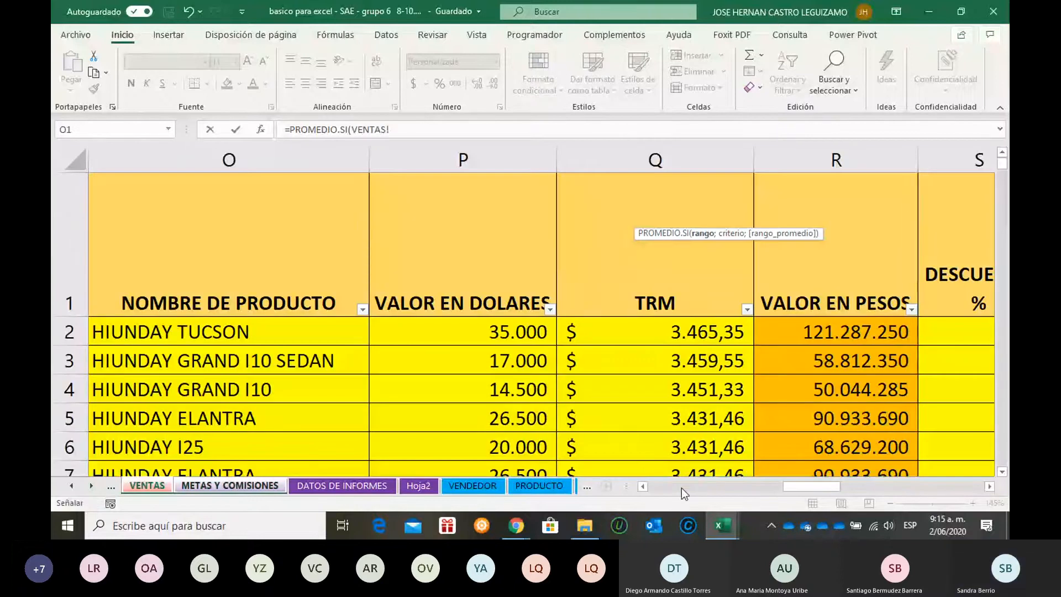
pyautogui.hscroll(-2, 682, 489)
pyautogui.click(396, 149)
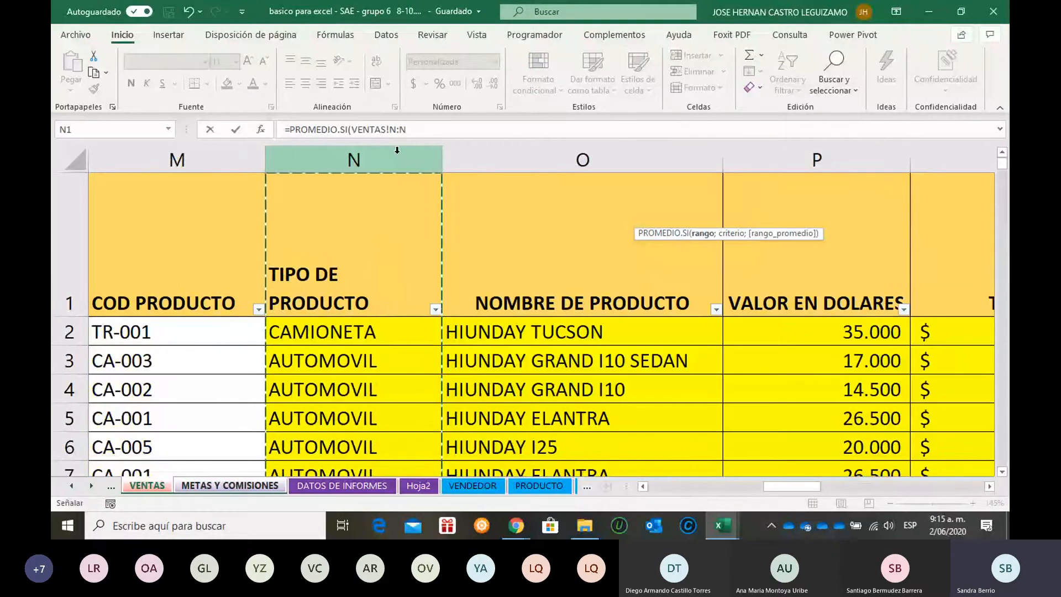
pyautogui.write(';')
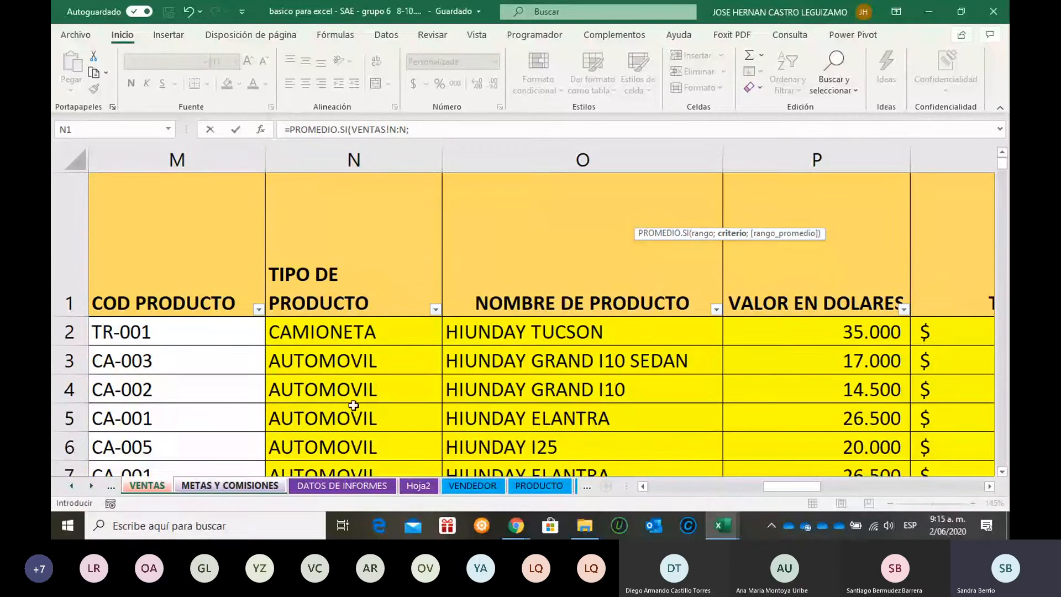
# - Complete the E27 formula with B27 (CAMIONETA) as criterion and VENTAS!R:R as the average range, and fill it down to E28
pyautogui.click(276, 487)
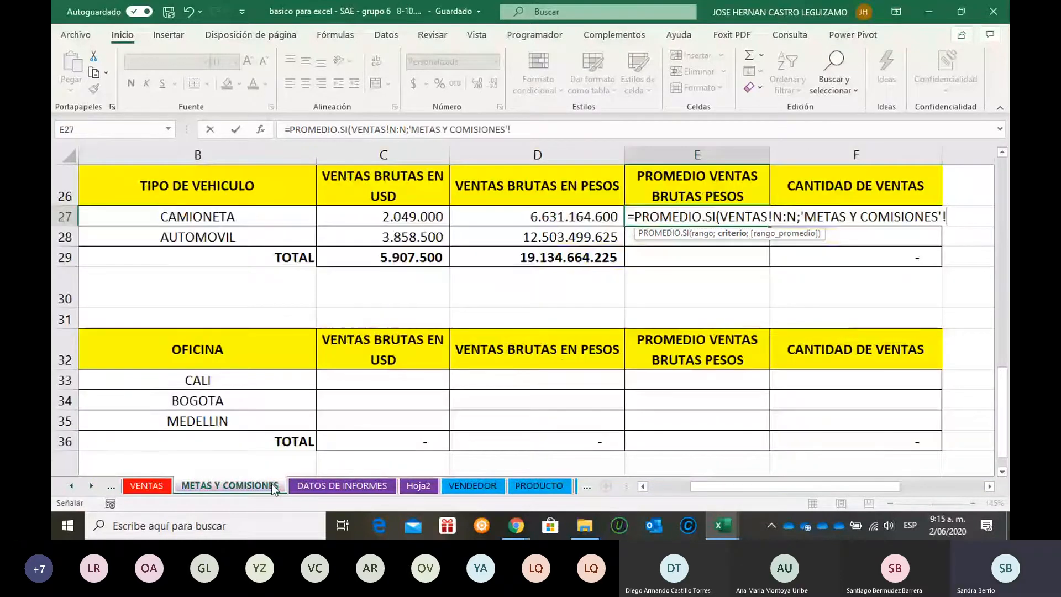
pyautogui.click(223, 221)
pyautogui.write(';')
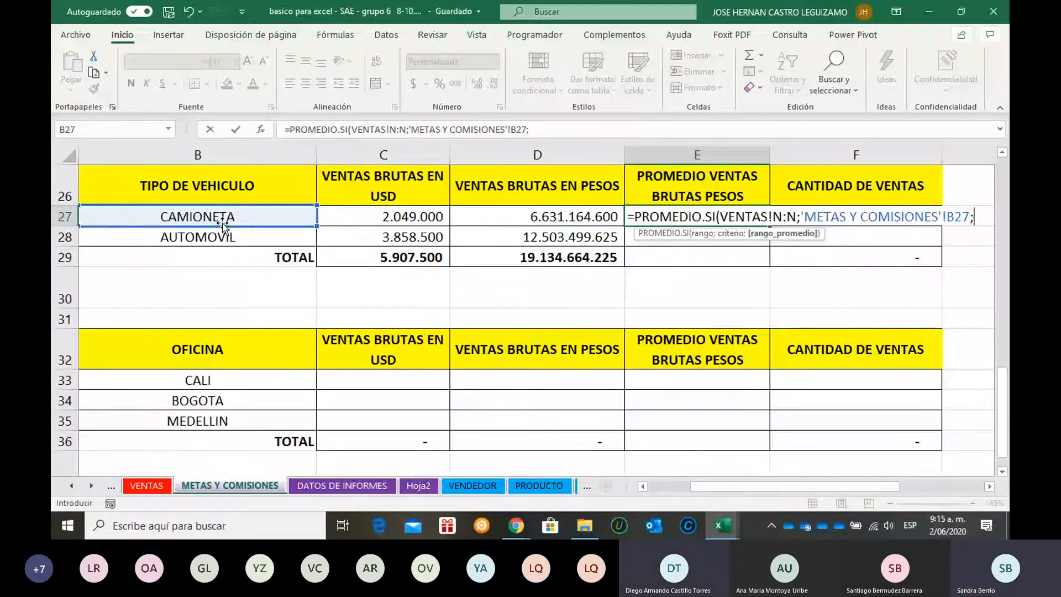
pyautogui.click(163, 487)
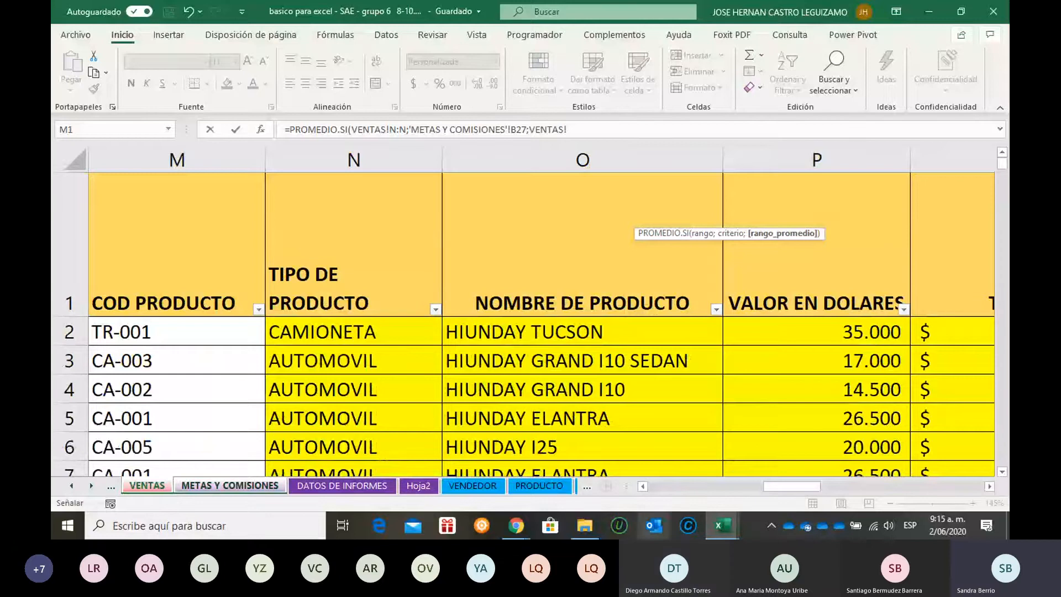
pyautogui.moveTo(801, 486); pyautogui.dragTo(818, 486)
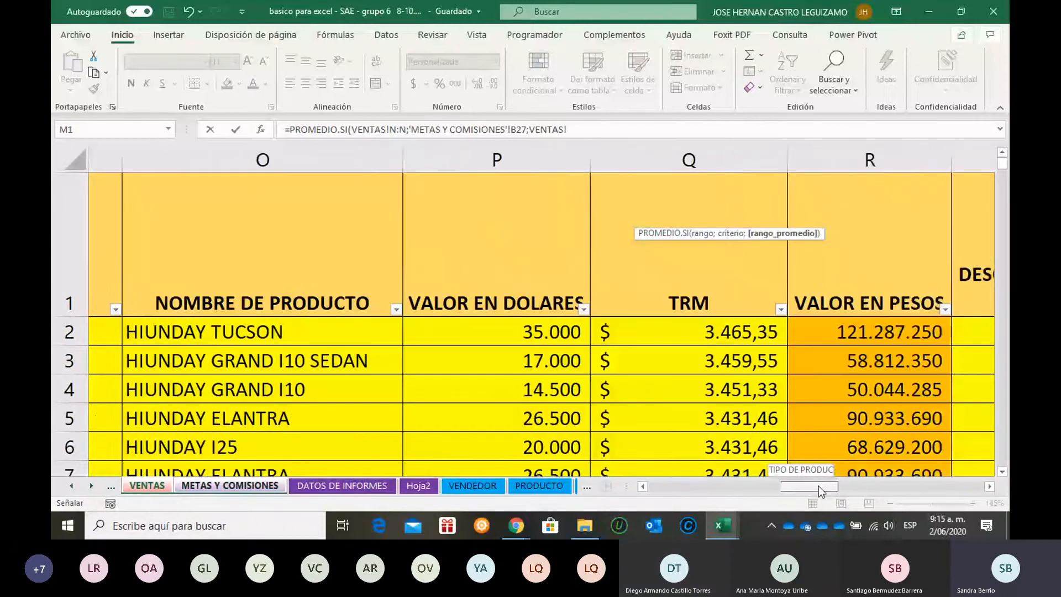
pyautogui.click(869, 160)
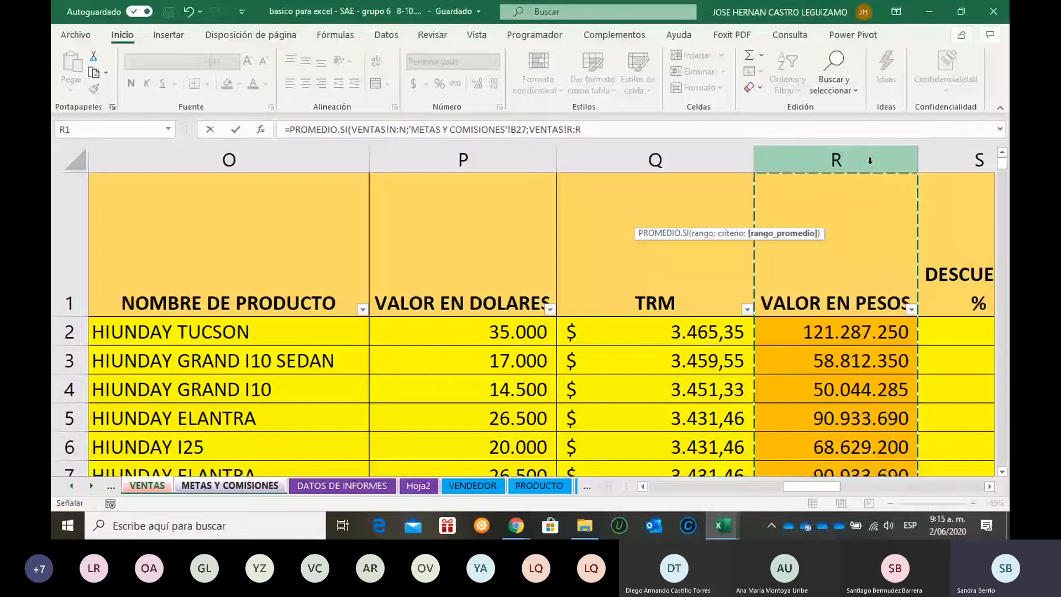
pyautogui.hotkey('ctrl', 'Return')
pyautogui.moveTo(770, 227); pyautogui.dragTo(773, 240)
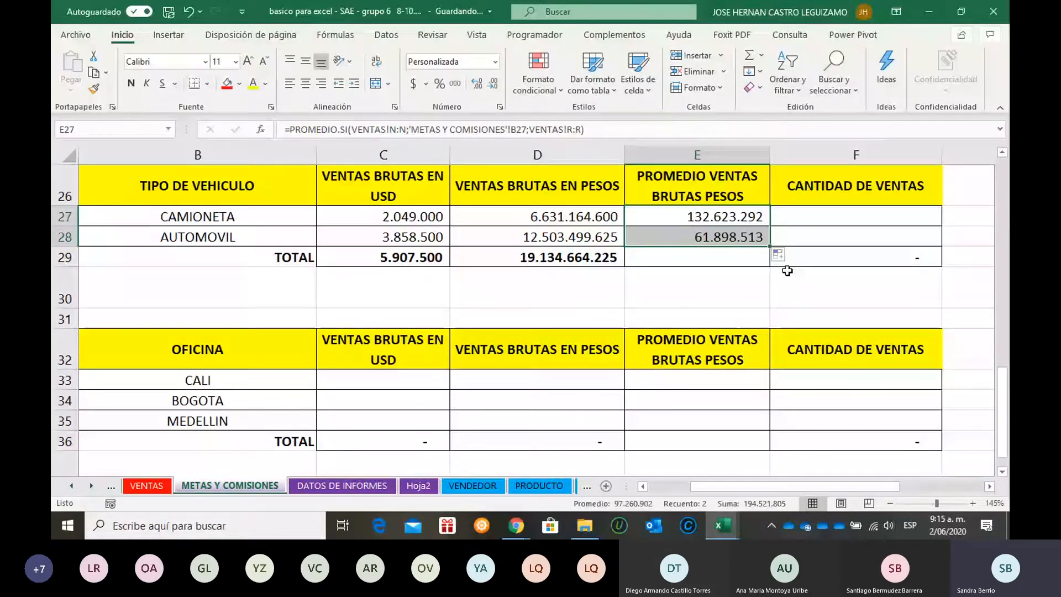
pyautogui.click(746, 217)
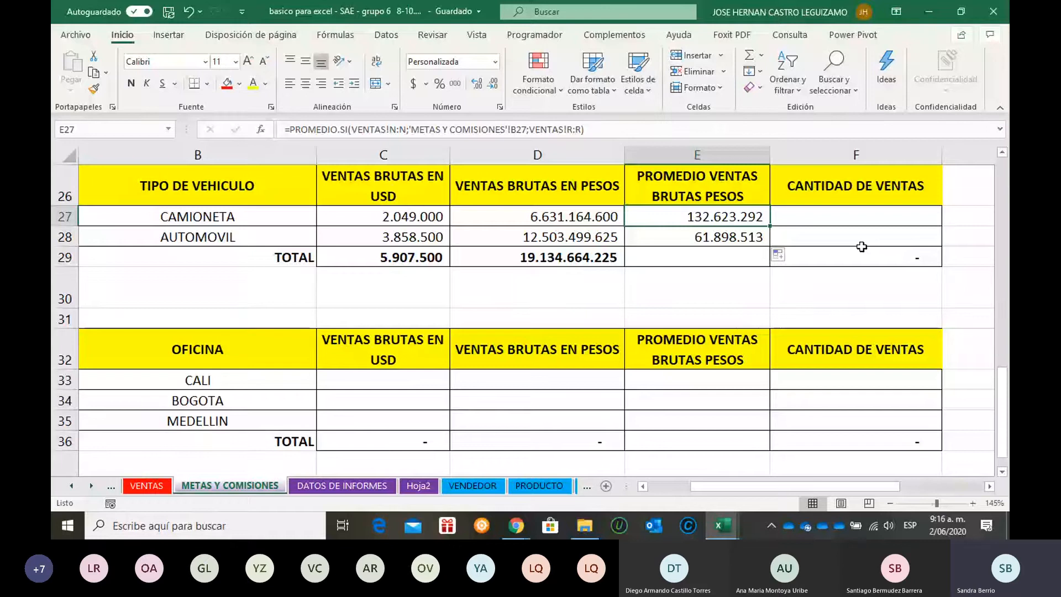
# - Start a CONTAR.SI formula in F27 for the number of sales, with the TIPO DE PRODUCTO column VENTAS!N:N as the range
pyautogui.click(867, 222)
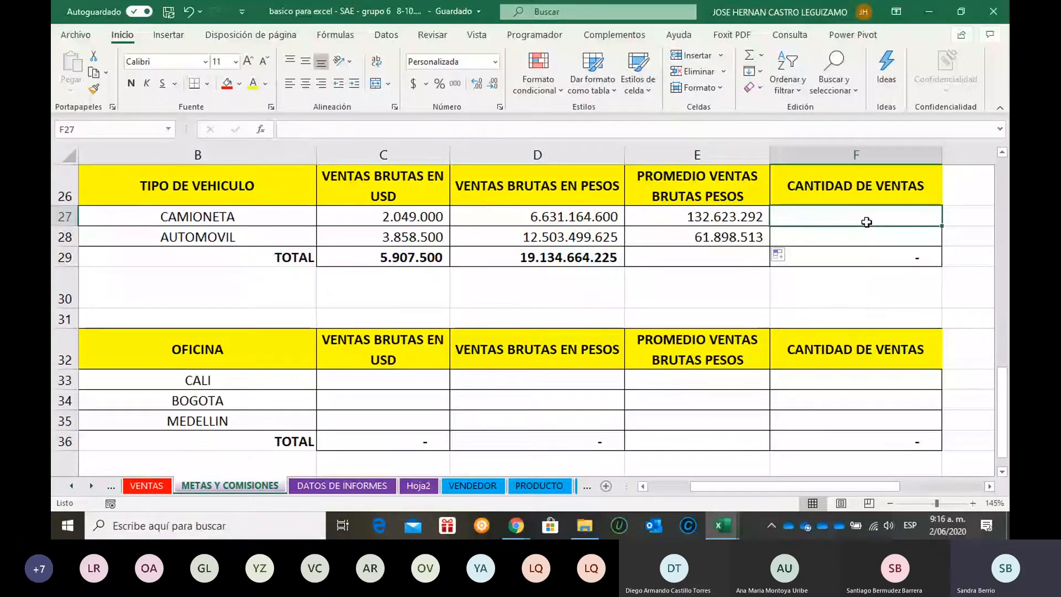
pyautogui.write('=CONTAR.SI')
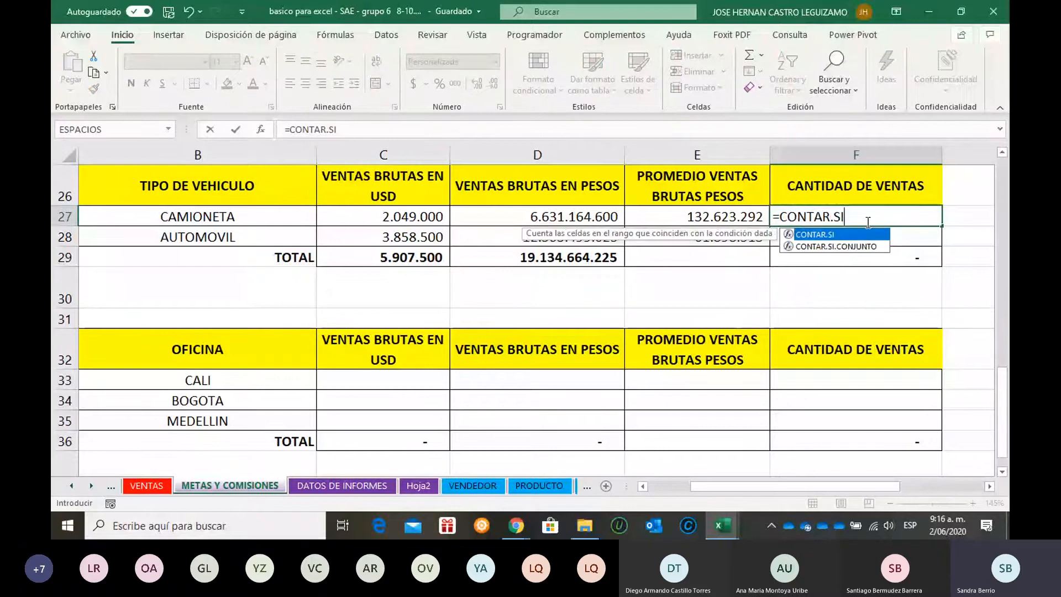
pyautogui.write('(')
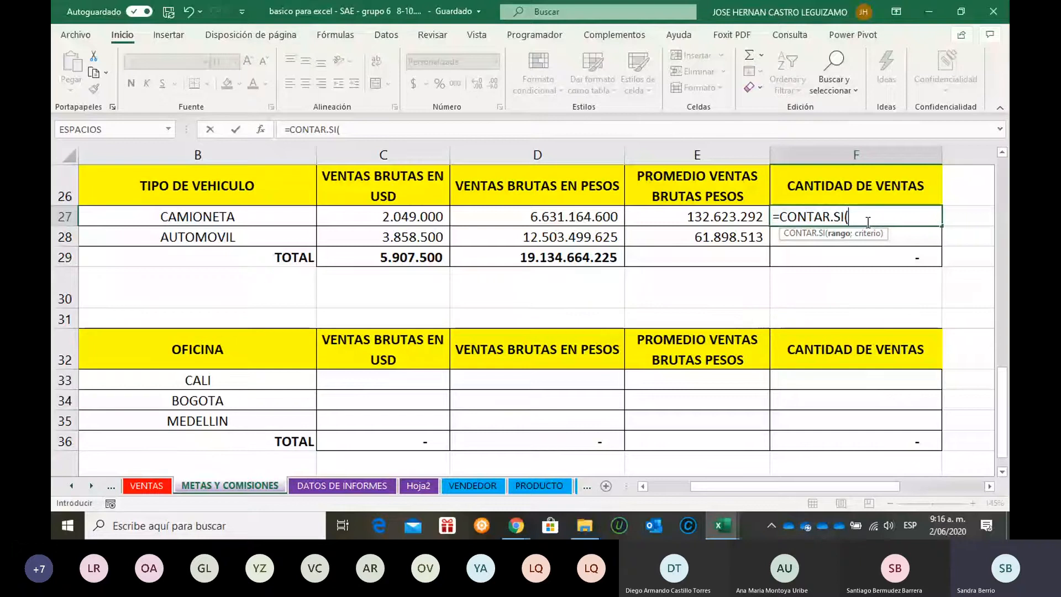
pyautogui.click(135, 487)
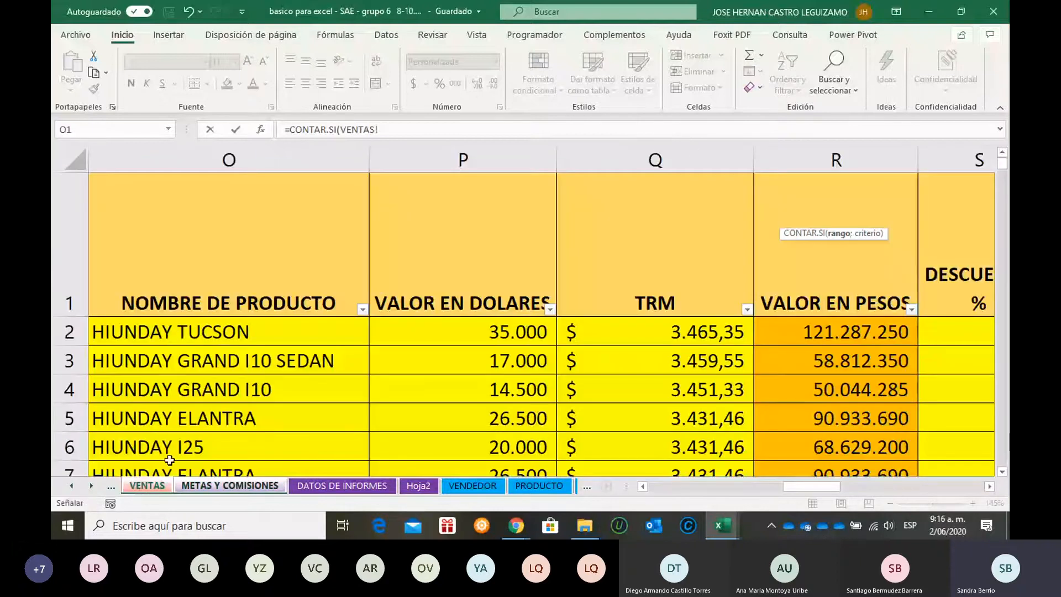
pyautogui.click(750, 487)
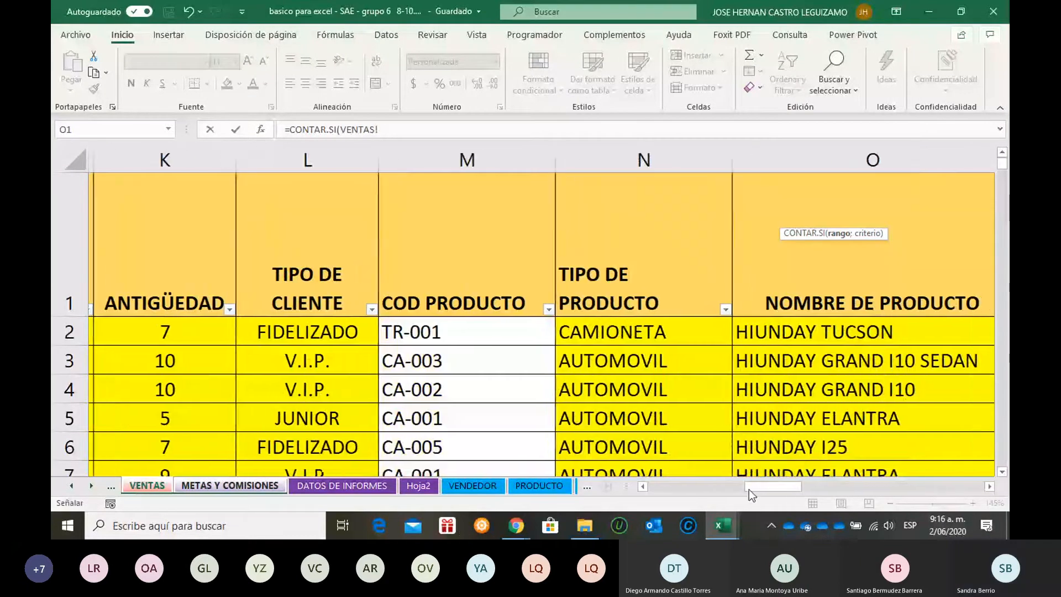
pyautogui.click(664, 160)
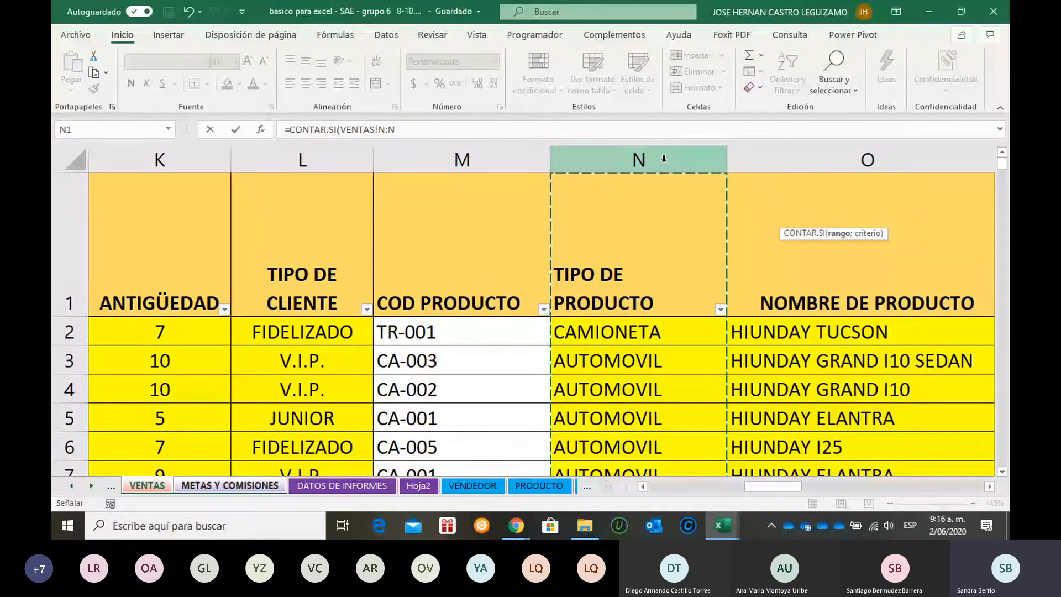
pyautogui.write(';')
# - Complete the F27 formula with B27 (CAMIONETA) as the criterion and fill it down to the AUTOMOVIL row in F28
pyautogui.click(268, 486)
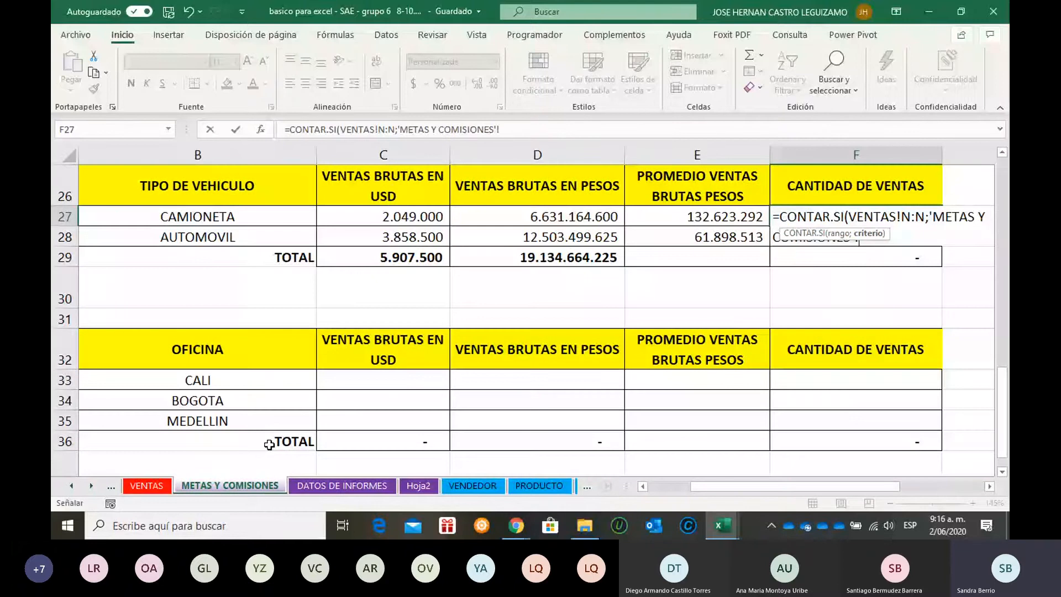
pyautogui.click(260, 218)
pyautogui.press('Return')
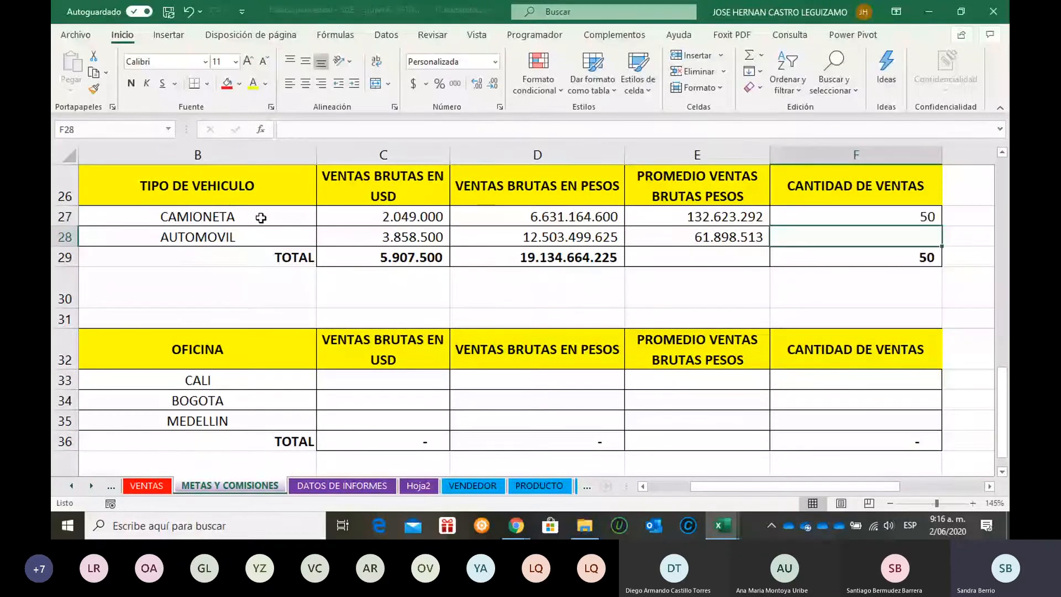
pyautogui.click(895, 219)
pyautogui.moveTo(942, 226); pyautogui.dragTo(944, 238)
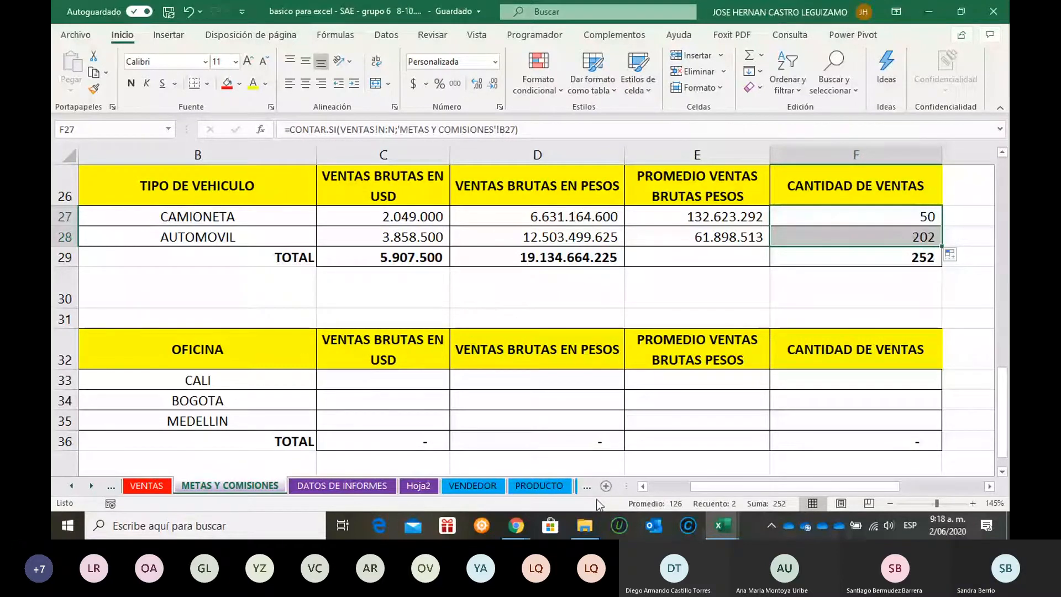
pyautogui.click(399, 378)
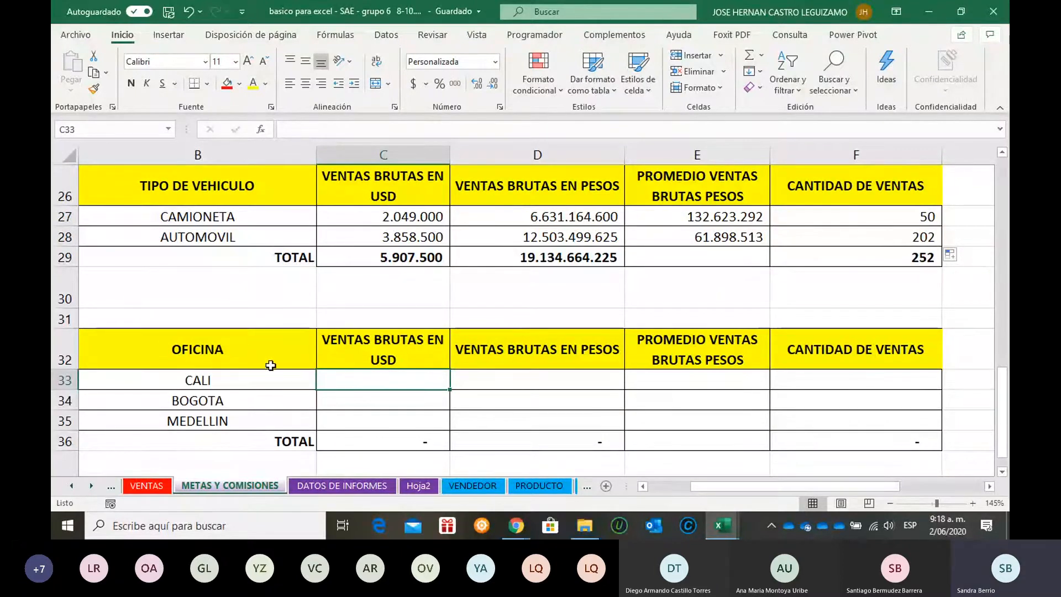
pyautogui.click(228, 221)
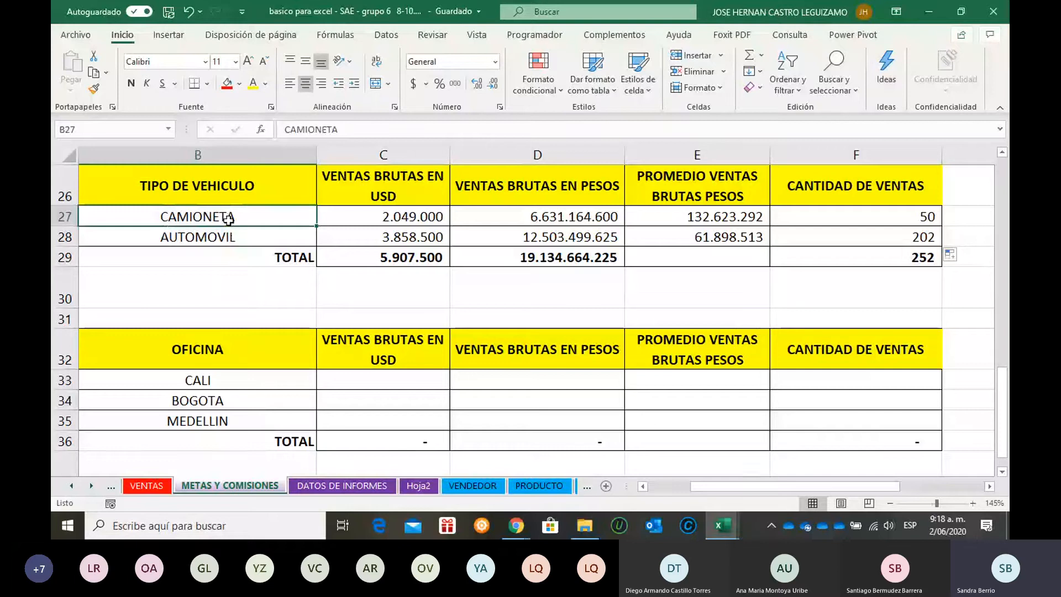
pyautogui.click(284, 396)
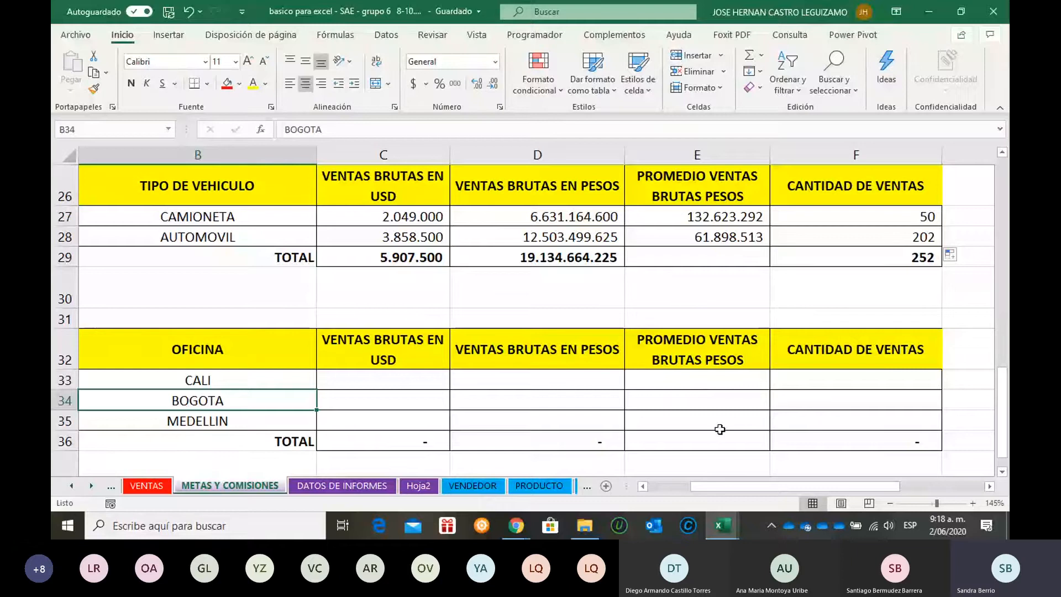
# - Start a SUMAR.SI formula in C33 for gross sales in USD by office, with the OFICINA column VENTAS!H:H as the criteria range
pyautogui.click(382, 387)
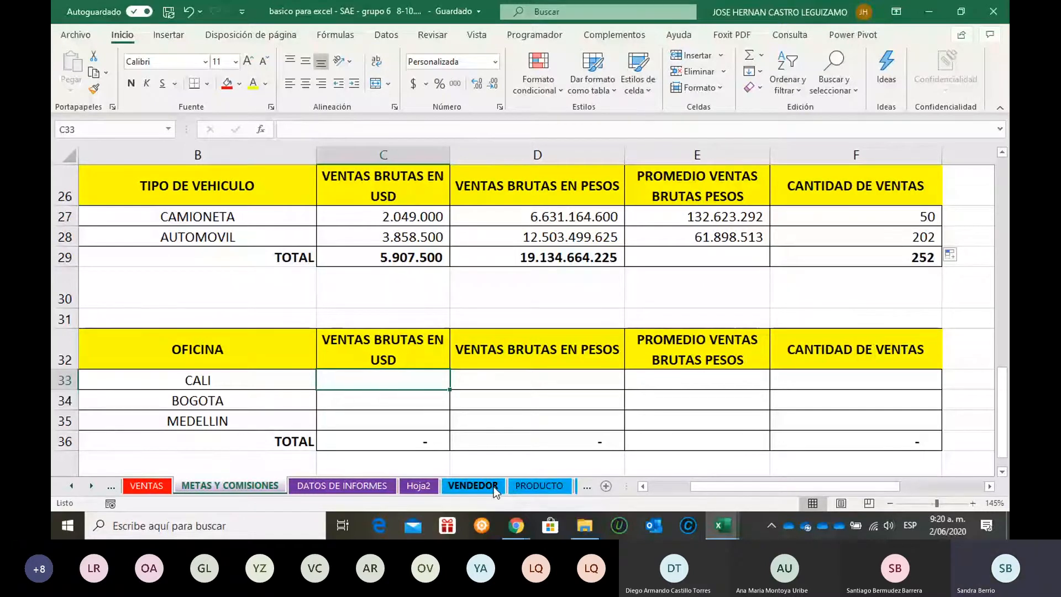
pyautogui.write('=SUM')
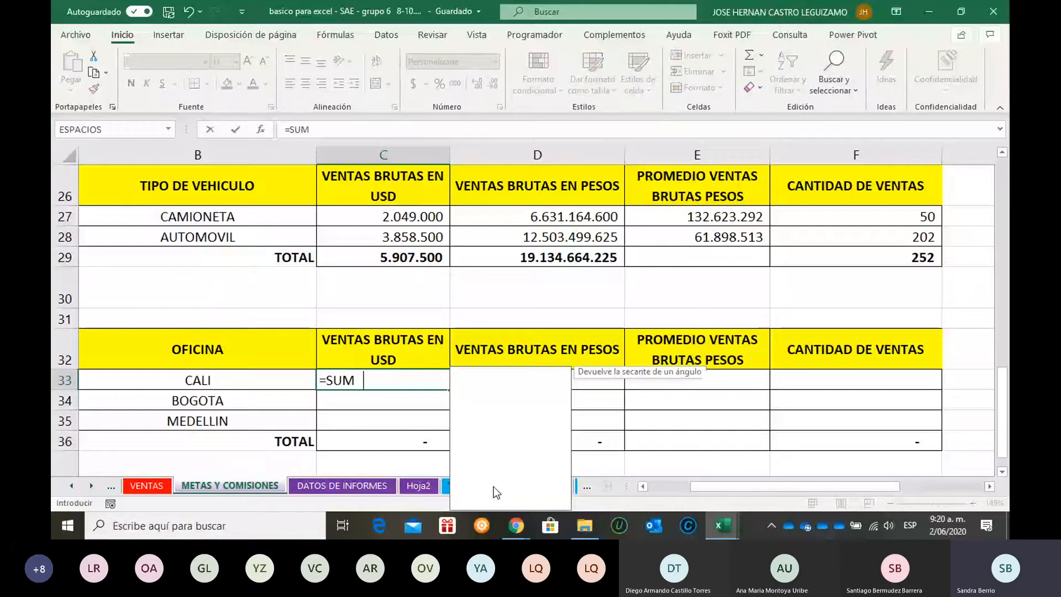
pyautogui.write('AR.SI(')
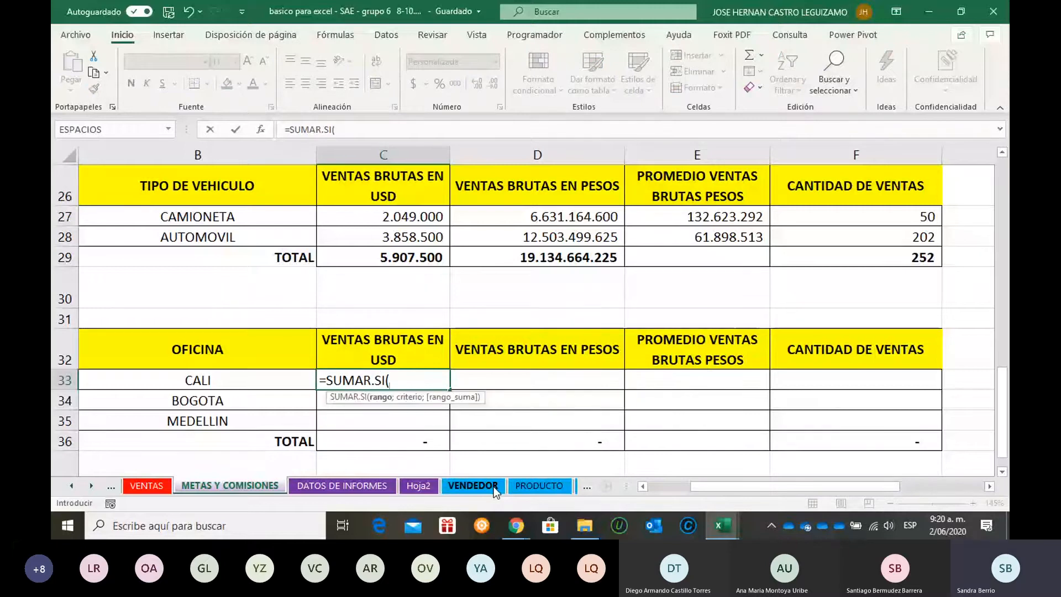
pyautogui.click(150, 489)
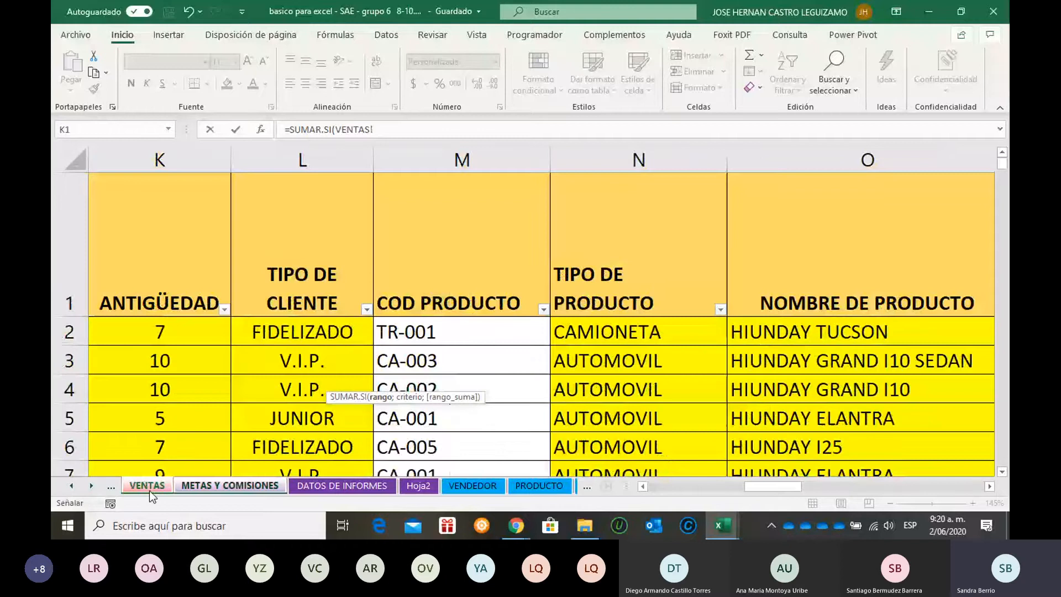
pyautogui.moveTo(759, 489); pyautogui.dragTo(692, 489)
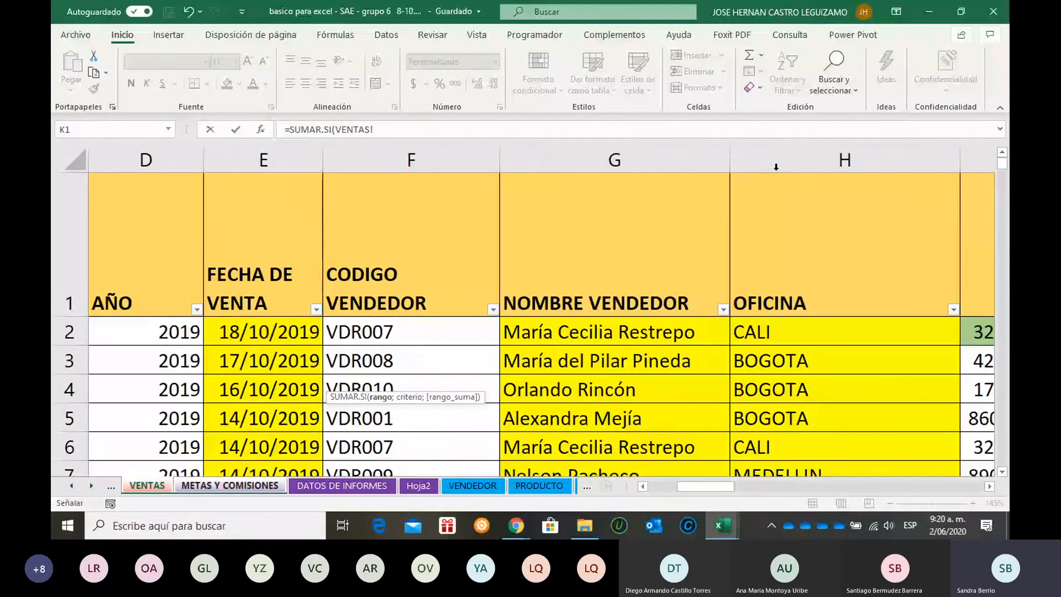
pyautogui.click(776, 164)
pyautogui.write(';')
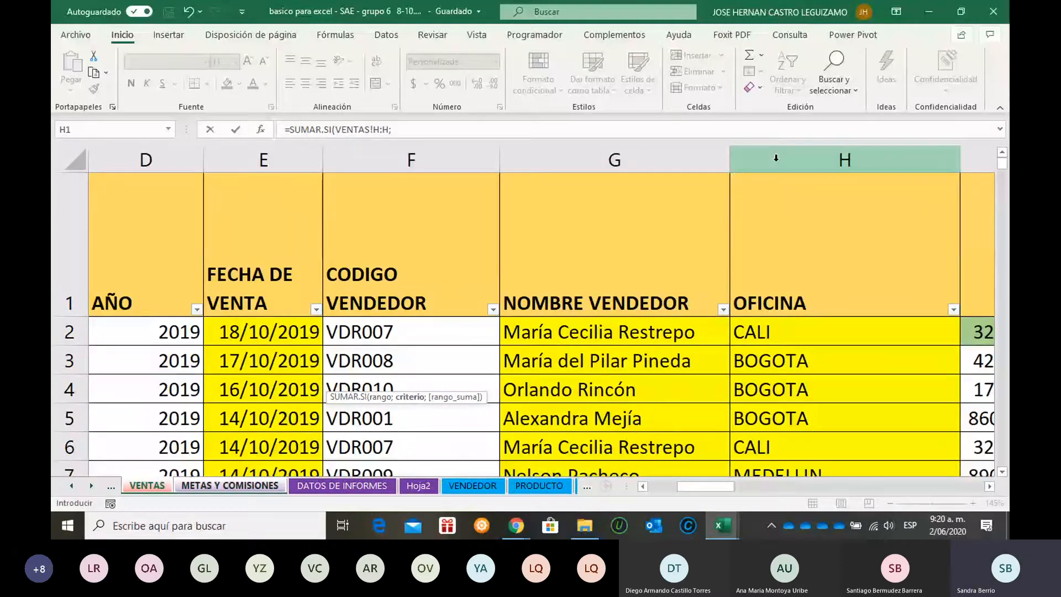
# - Complete the C33 formula with B33 (CALI) as the criterion and the VALOR EN DOLARES column of VENTAS as the sum range
pyautogui.click(271, 485)
pyautogui.click(217, 377)
pyautogui.write(';')
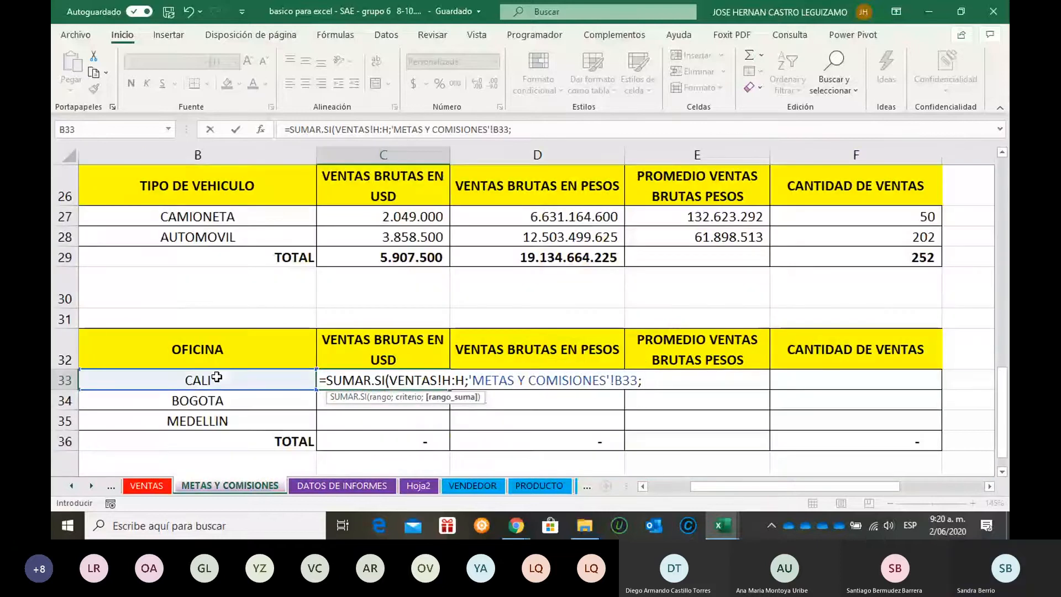
pyautogui.click(148, 486)
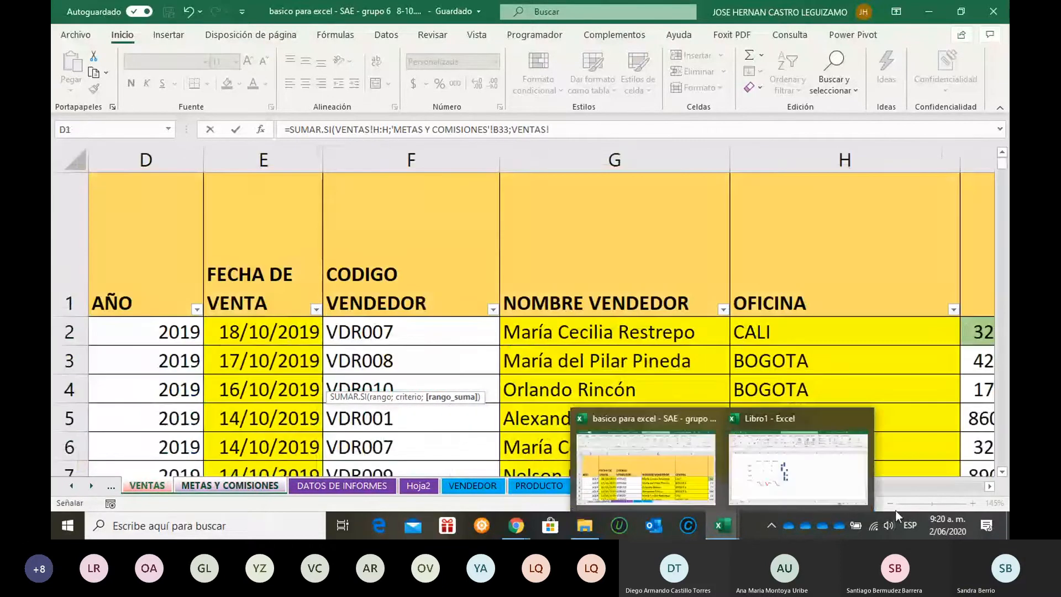
pyautogui.click(991, 486)
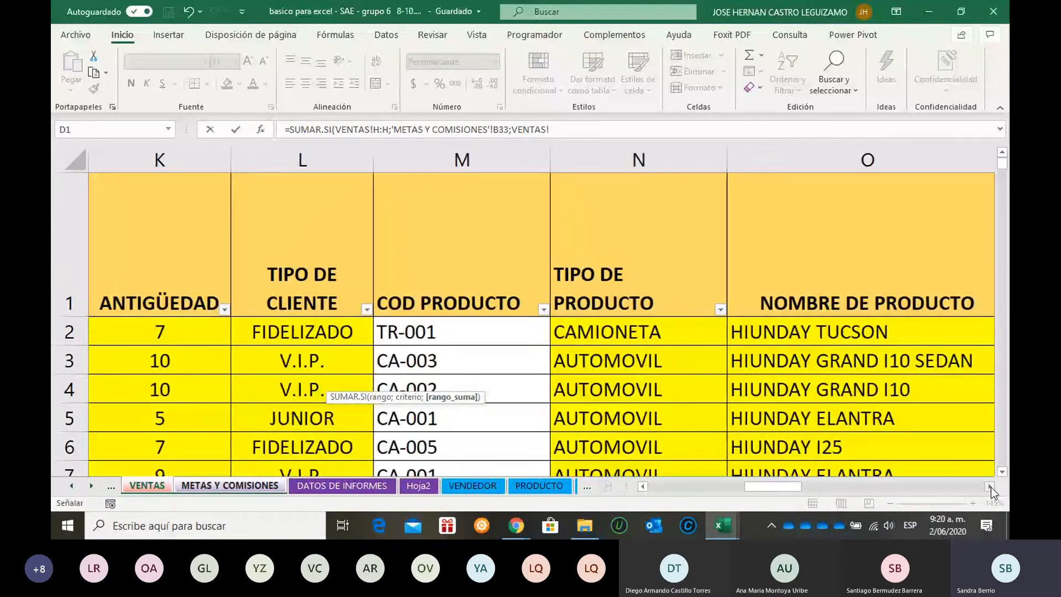
pyautogui.click(991, 487)
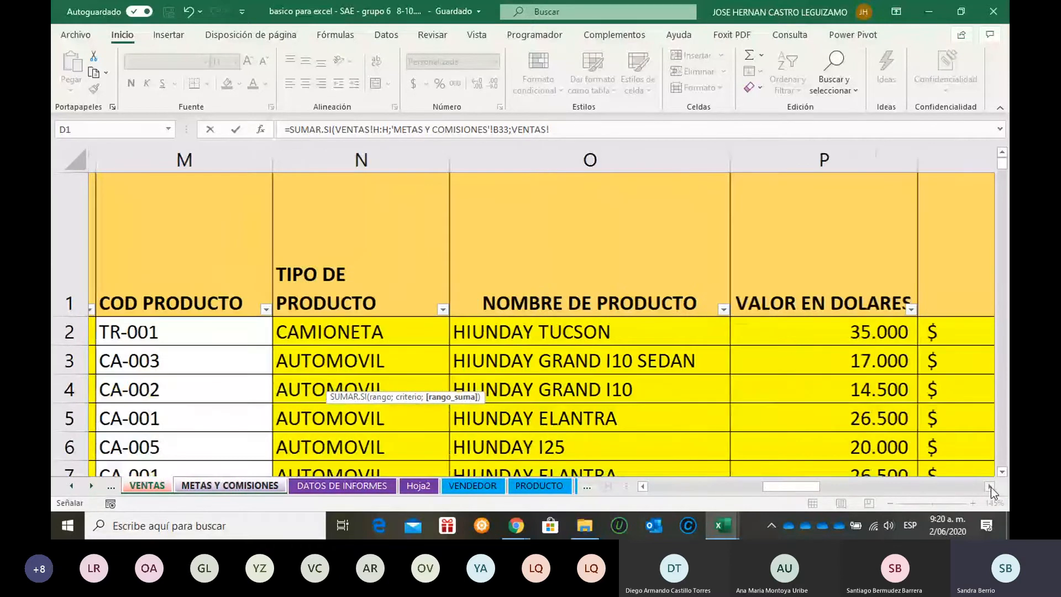
pyautogui.click(990, 486)
pyautogui.press('Return')
# - Start a SUMAR.SI formula in D33 for gross sales in pesos, with the OFICINA column VENTAS!H:H as the criteria range
pyautogui.click(560, 378)
pyautogui.write('=SUMAR.SI(')
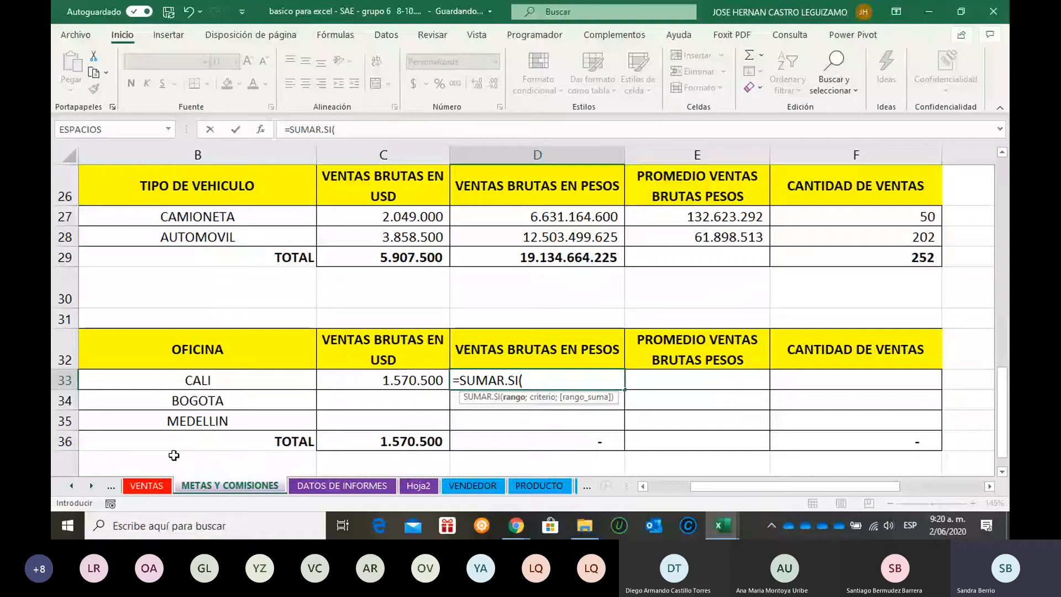
pyautogui.click(147, 486)
pyautogui.moveTo(754, 479); pyautogui.dragTo(707, 479)
pyautogui.click(604, 160)
pyautogui.write(';')
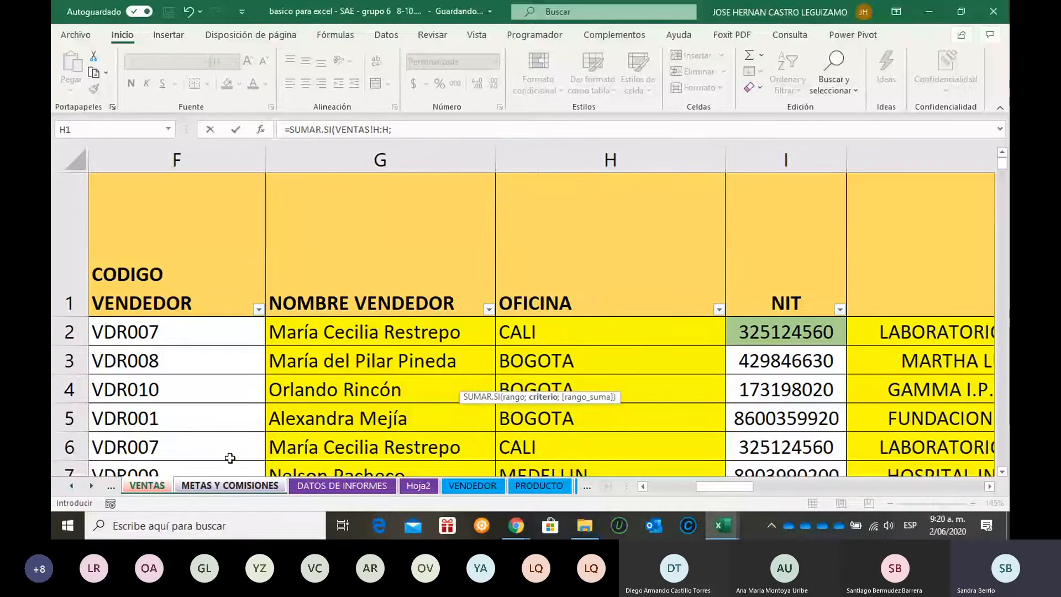
# - Complete the D33 formula with B33 (CALI) as the criterion and the VALOR EN PESOS column VENTAS!R:R as the sum range
pyautogui.click(230, 485)
pyautogui.click(224, 387)
pyautogui.write(';')
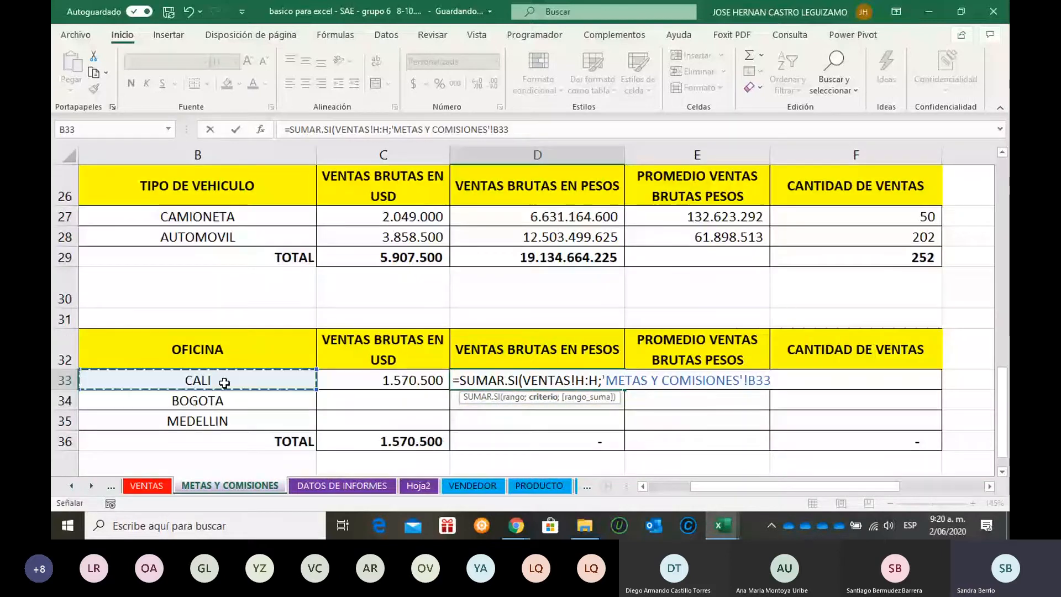
pyautogui.click(147, 487)
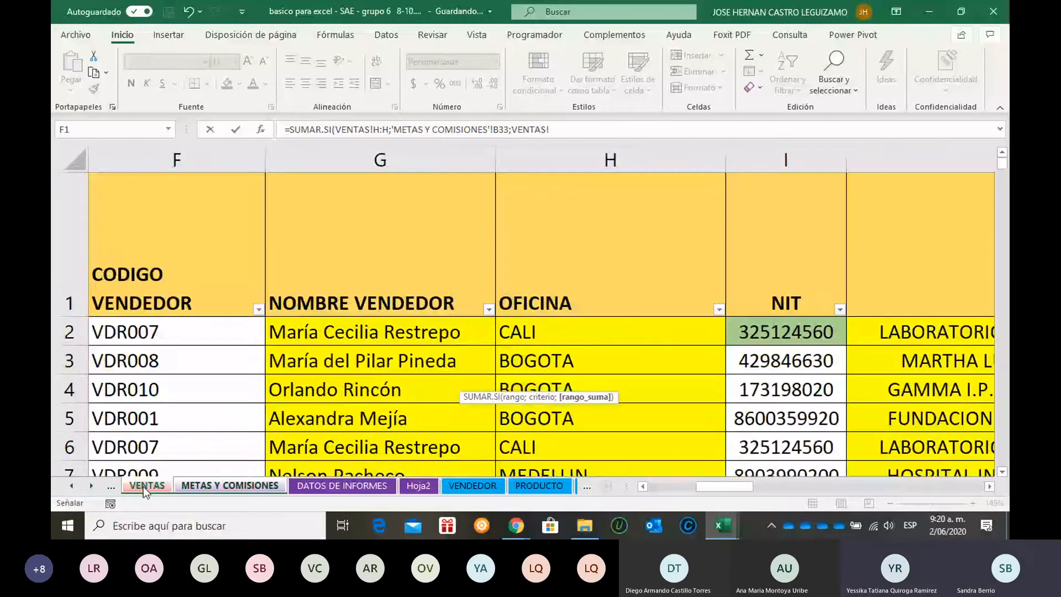
pyautogui.click(990, 487)
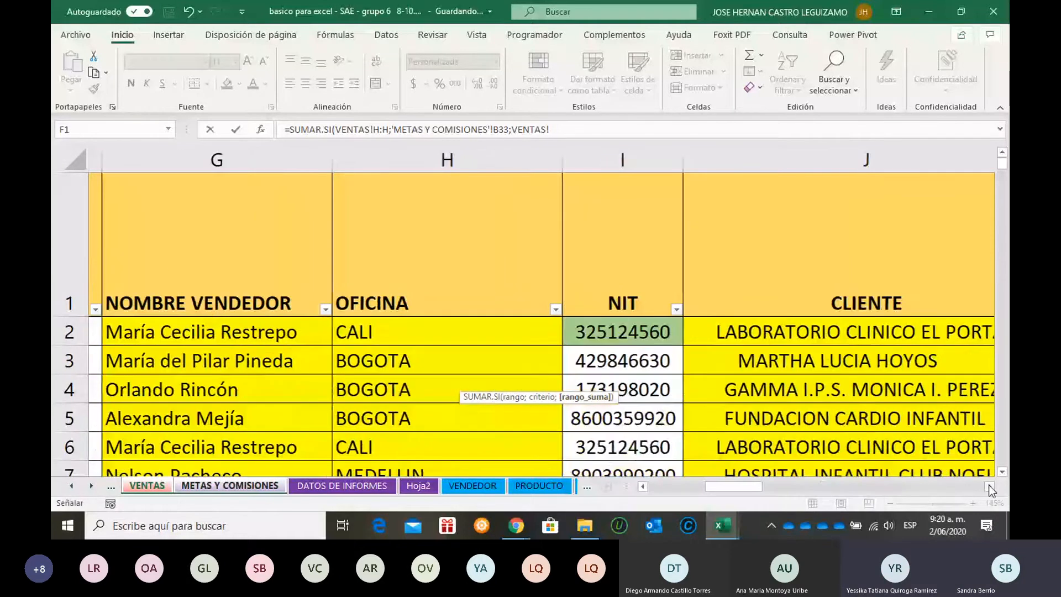
pyautogui.click(990, 486)
pyautogui.click(990, 487)
pyautogui.click(877, 160)
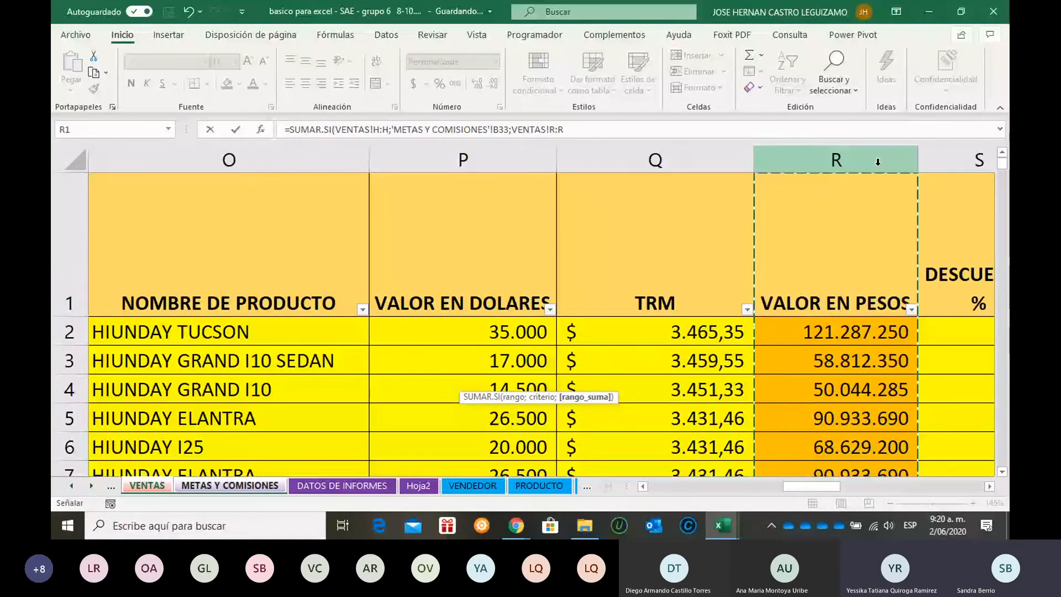
pyautogui.press('Return')
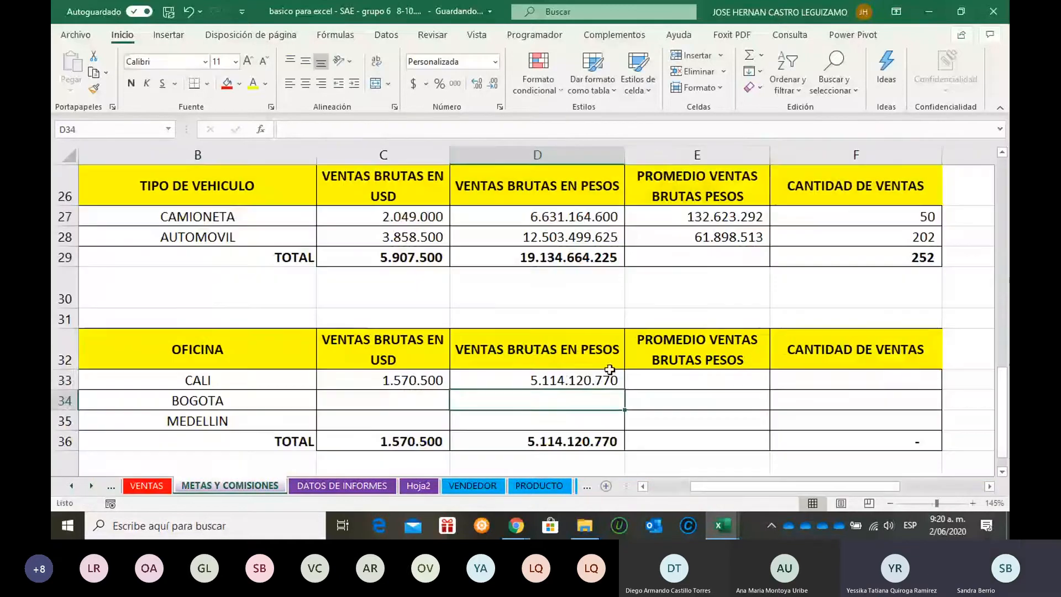
# - Reuse the D33 formula text in E33 with the function changed to PROMEDIO.SI, and fill C33:E33 down to the MEDELLIN row 35
pyautogui.press('F2')
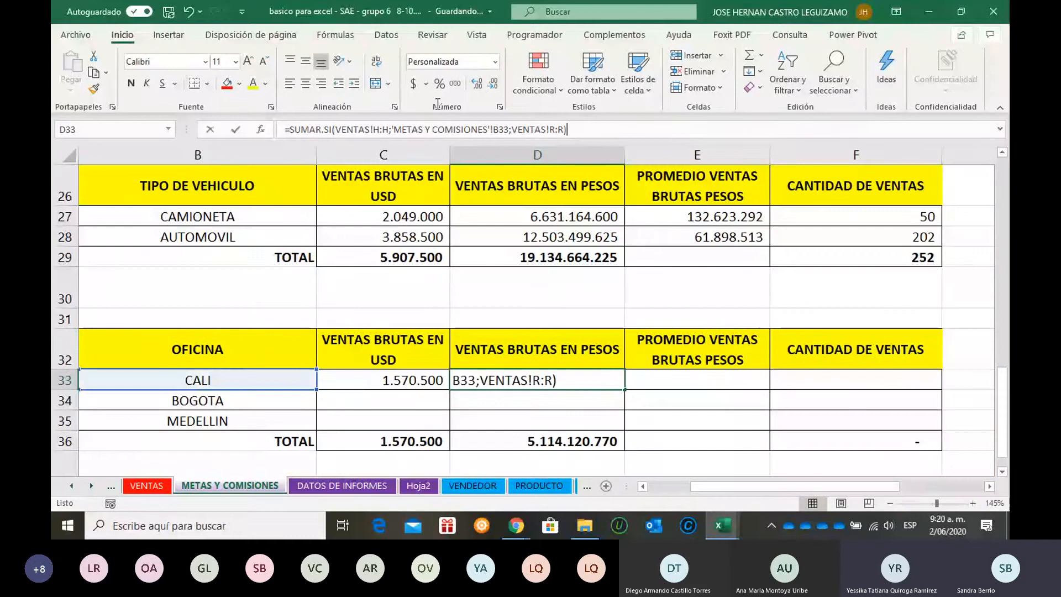
pyautogui.moveTo(569, 129); pyautogui.dragTo(438, 104)
pyautogui.hotkey('ctrl', 'c')
pyautogui.press('Escape')
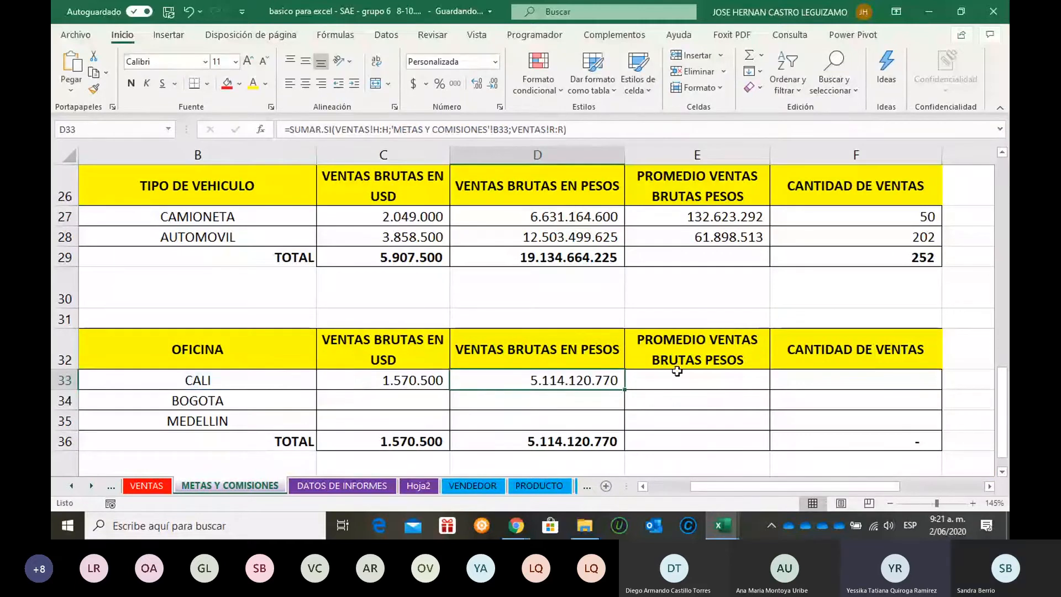
pyautogui.doubleClick(677, 376)
pyautogui.hotkey('ctrl', 'v')
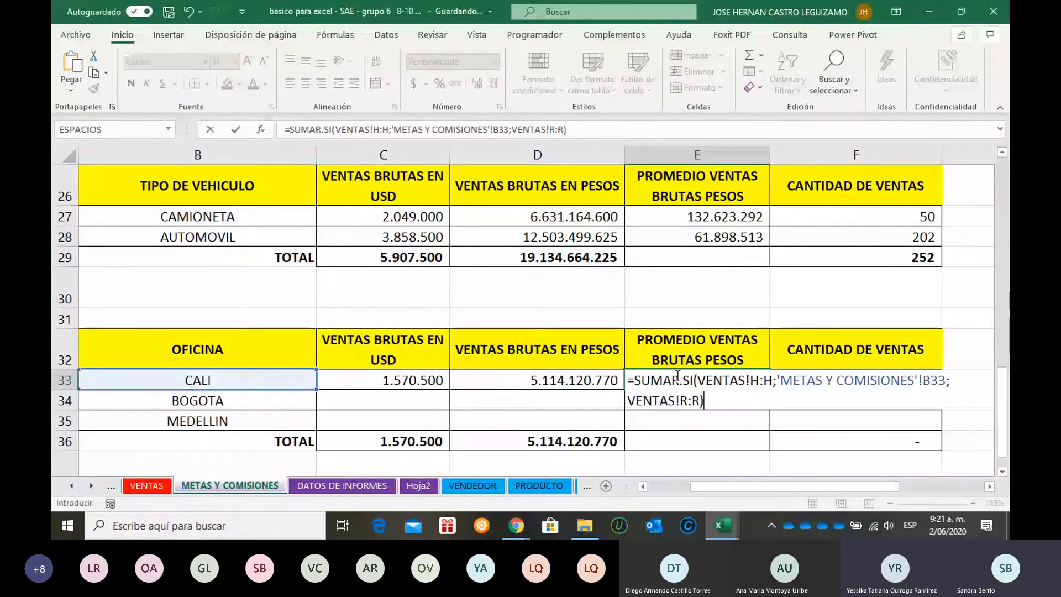
pyautogui.moveTo(679, 379); pyautogui.dragTo(637, 379)
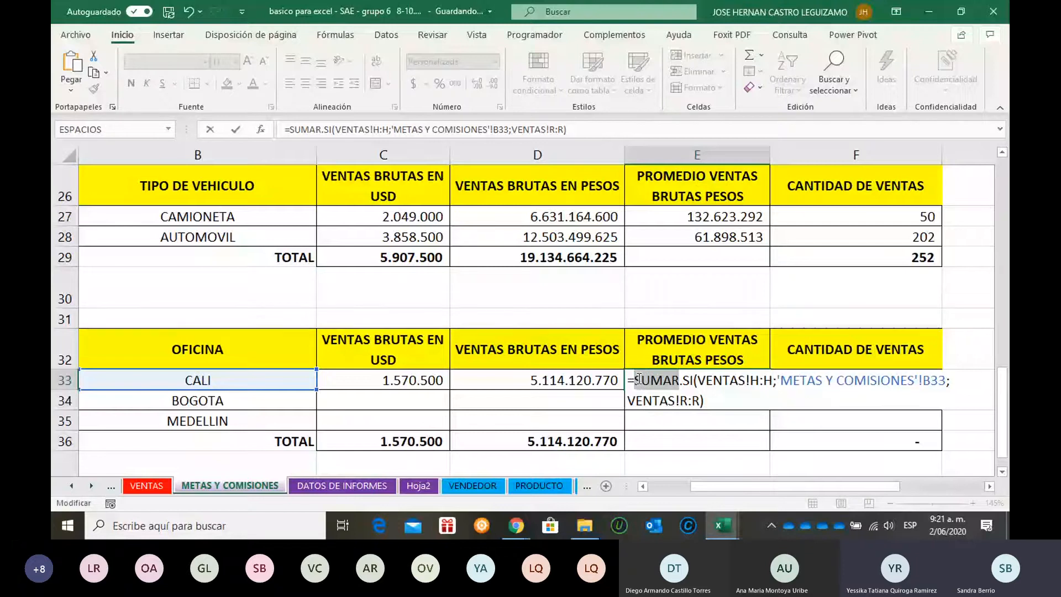
pyautogui.write('PROMEDIO')
pyautogui.press('Return')
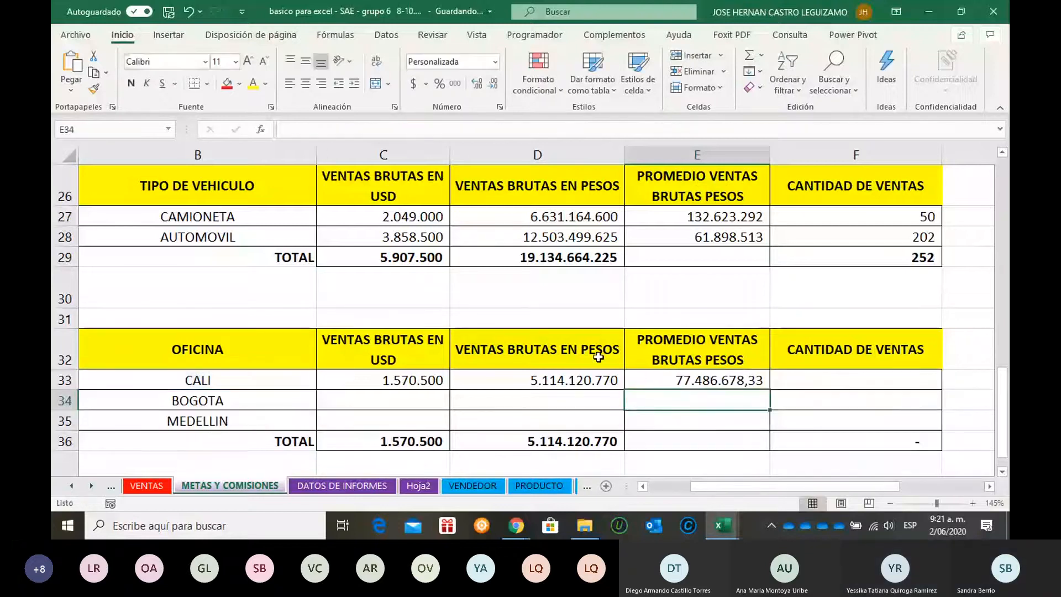
pyautogui.moveTo(442, 381); pyautogui.dragTo(772, 424)
# - Start a CONTAR.SI formula in F33 for the number of sales by office, with the OFICINA column VENTAS!H:H as the range
pyautogui.click(803, 380)
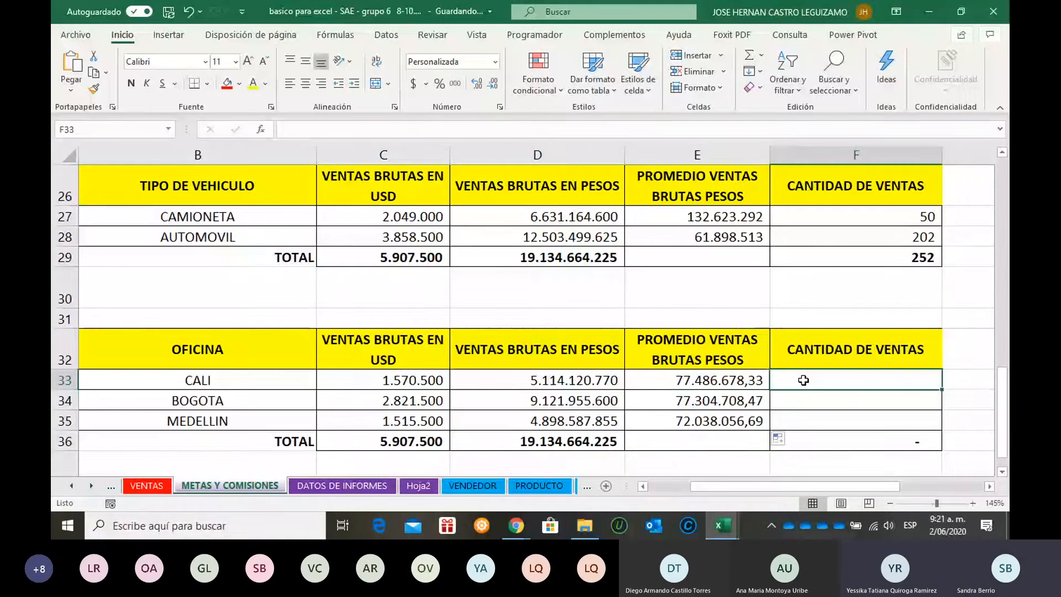
pyautogui.write('=CONTAR.SI(')
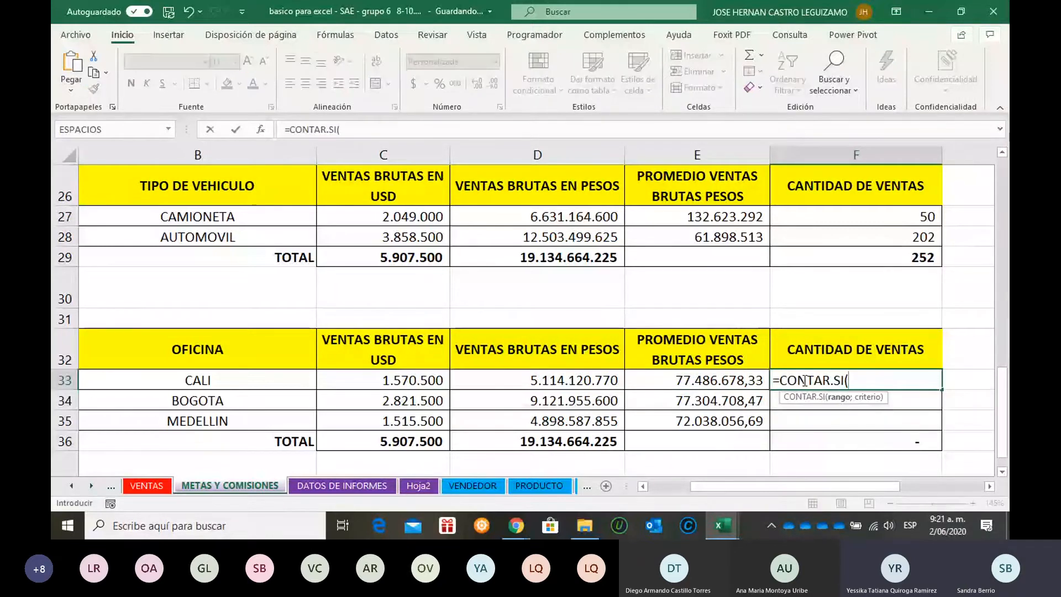
pyautogui.click(157, 486)
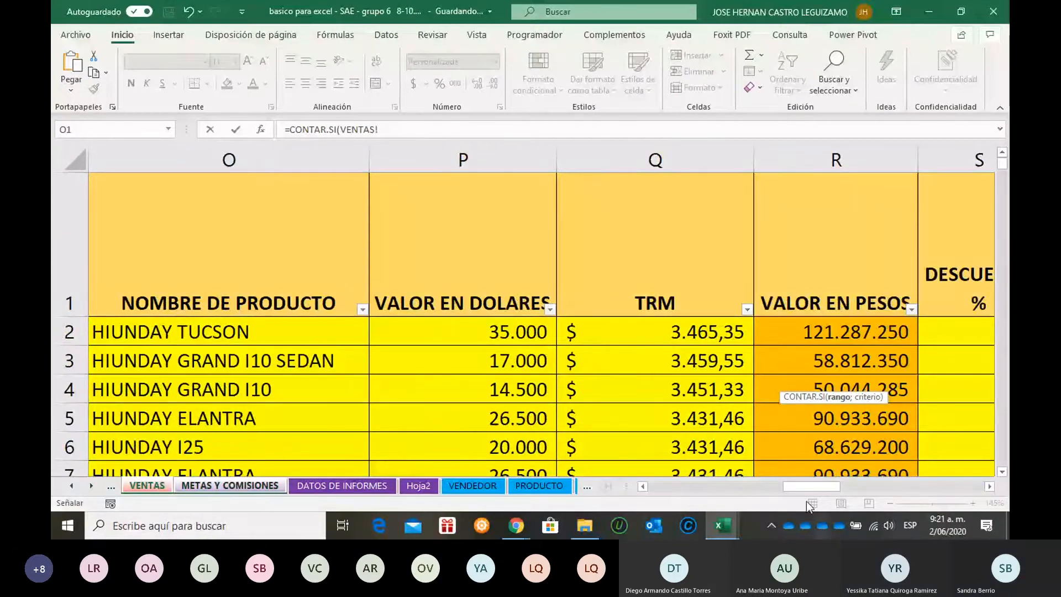
pyautogui.moveTo(808, 486); pyautogui.dragTo(722, 486)
pyautogui.click(635, 156)
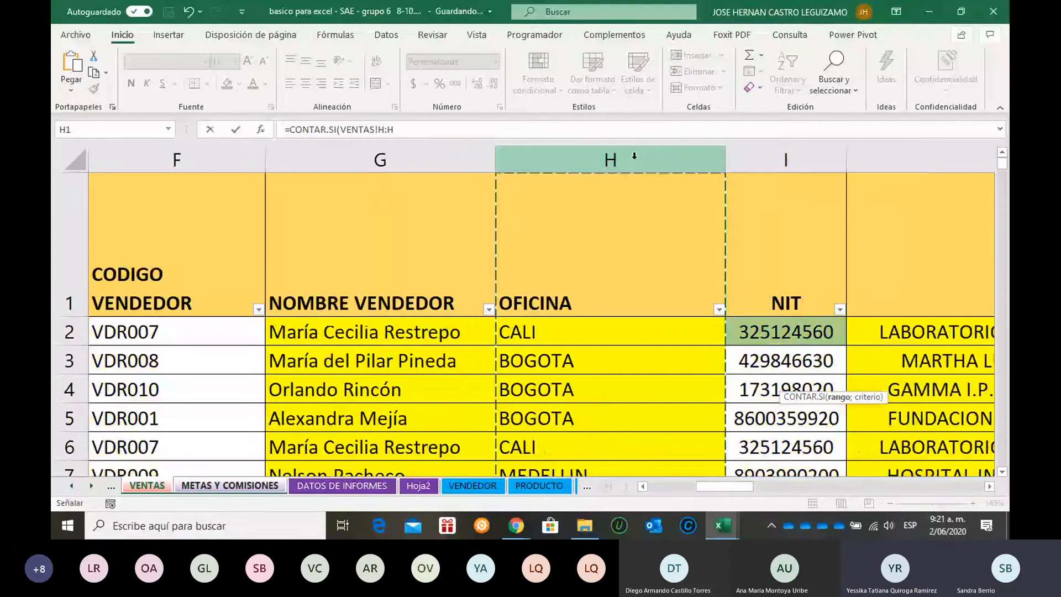
pyautogui.write(';')
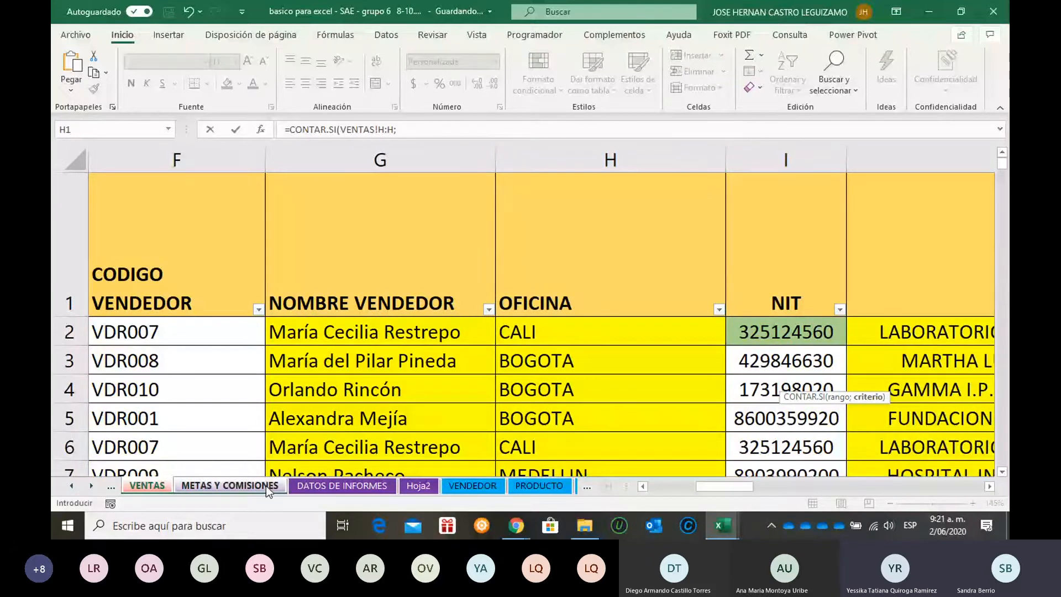
# - Complete the F33 formula with B33 (CALI) as the criterion and fill it down to the MEDELLIN row in F35
pyautogui.click(266, 486)
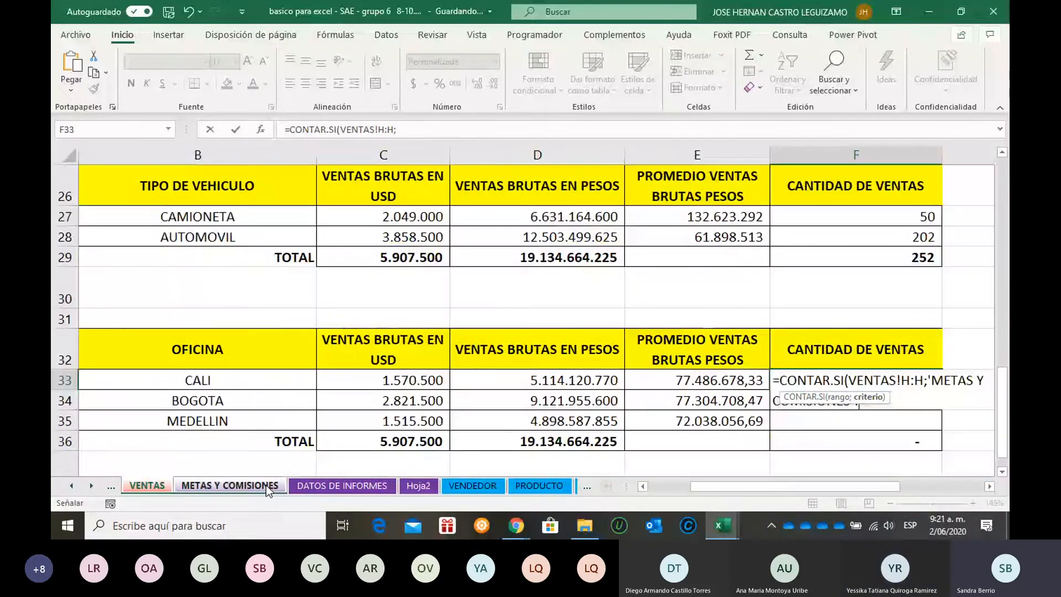
pyautogui.click(231, 382)
pyautogui.press('Return')
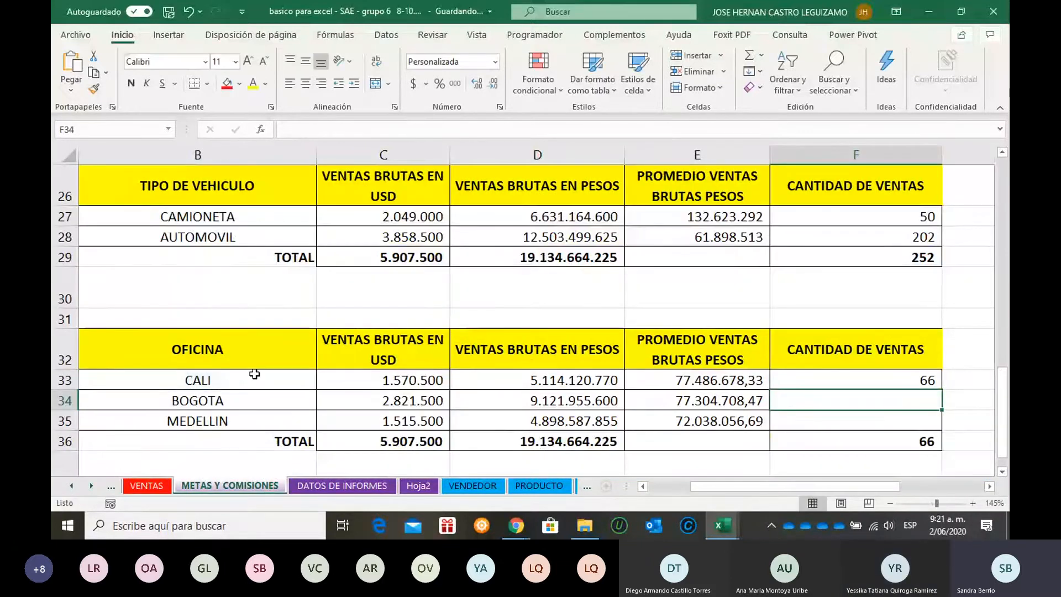
pyautogui.click(915, 379)
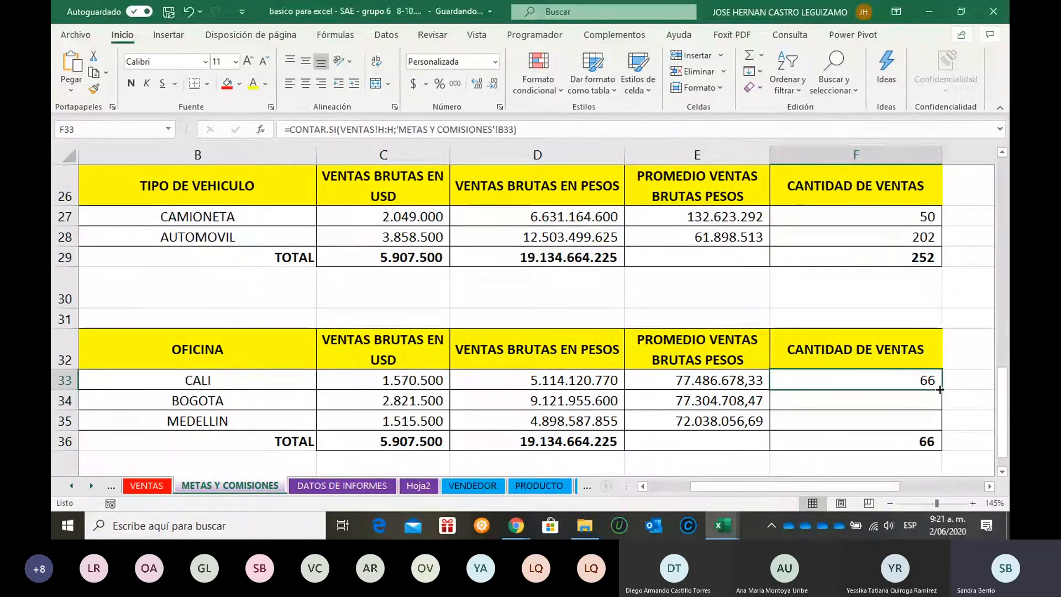
pyautogui.moveTo(941, 389); pyautogui.dragTo(940, 421)
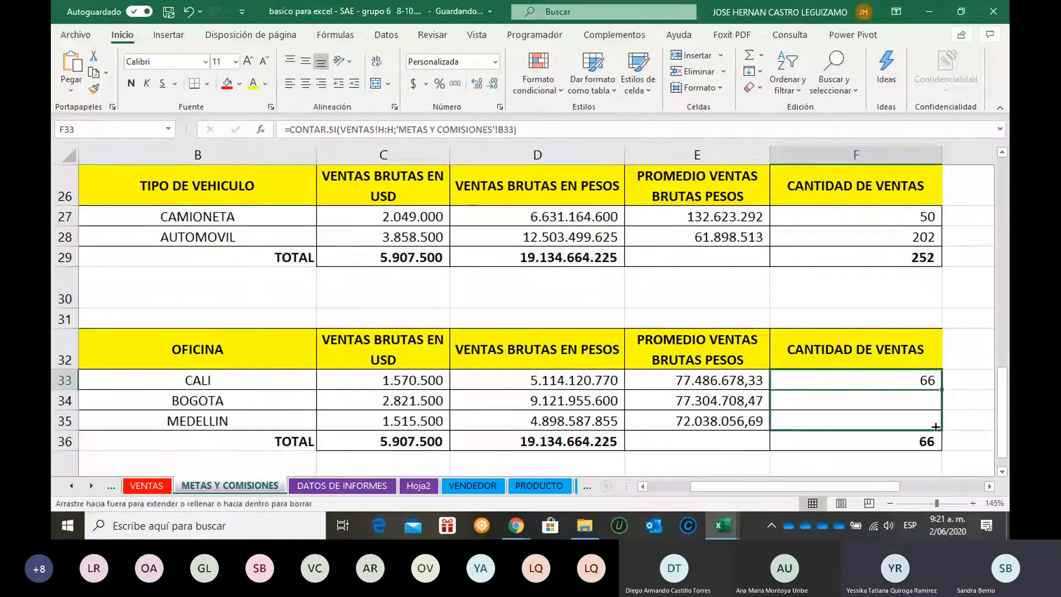
pyautogui.click(867, 404)
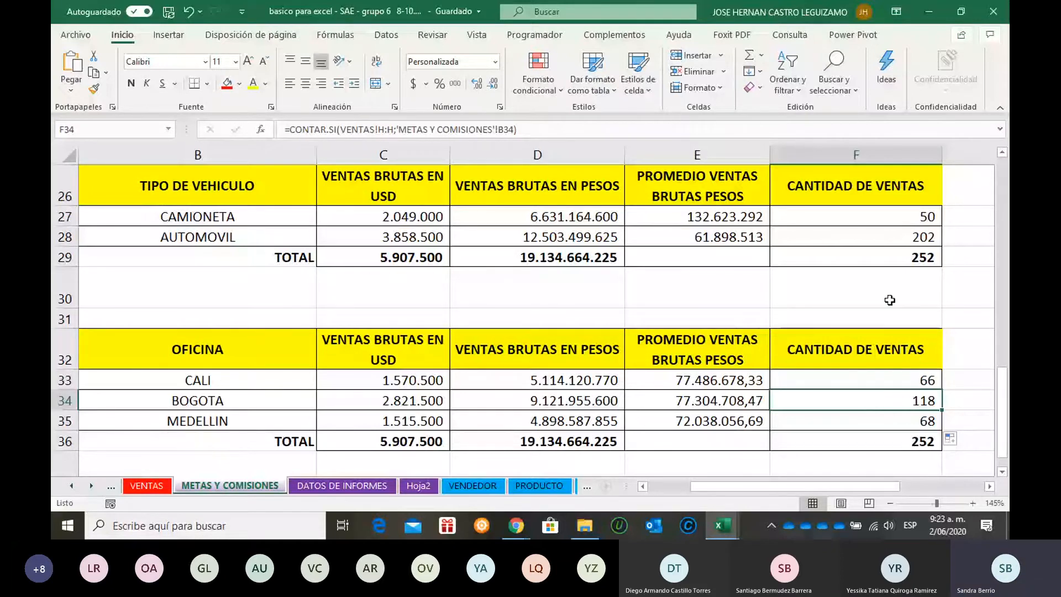
# - Examine the seller goals, commission ranges and summary tables on METAS Y COMISIONES, and the columns of the VENTAS sheet through LA VENTA ES SUPERIOR AL PROMEDIO?
pyautogui.scroll(-2, 889, 300)
pyautogui.scroll(6, 733, 298)
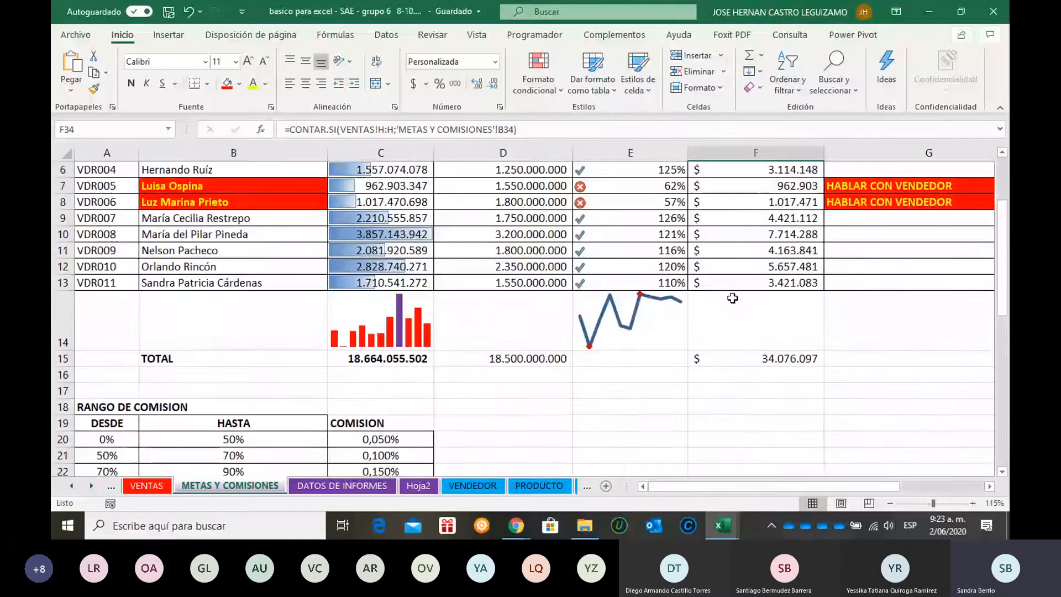
pyautogui.scroll(-1, 733, 298)
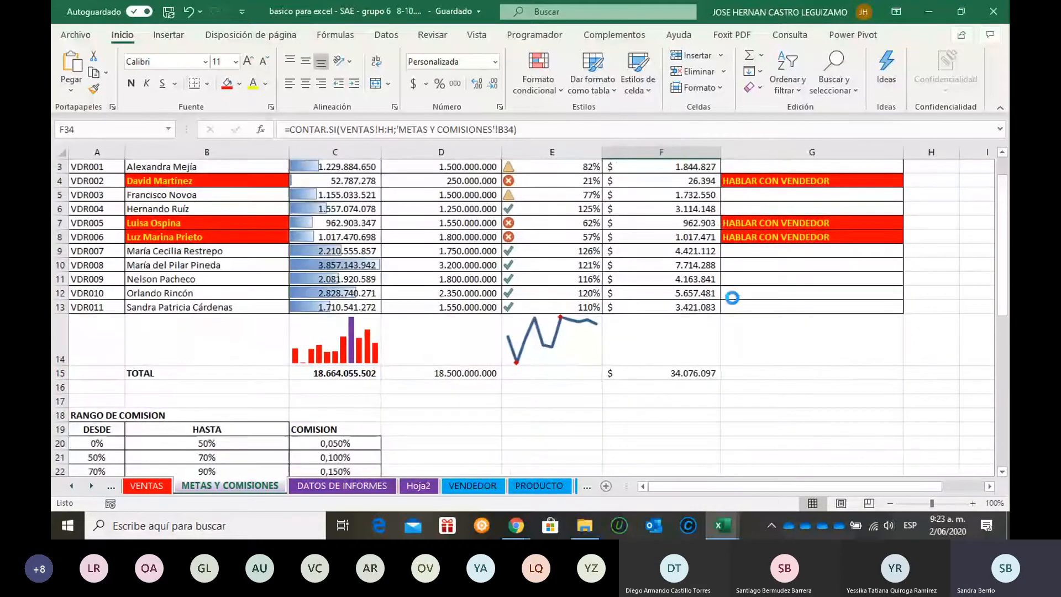
pyautogui.scroll(-3, 733, 298)
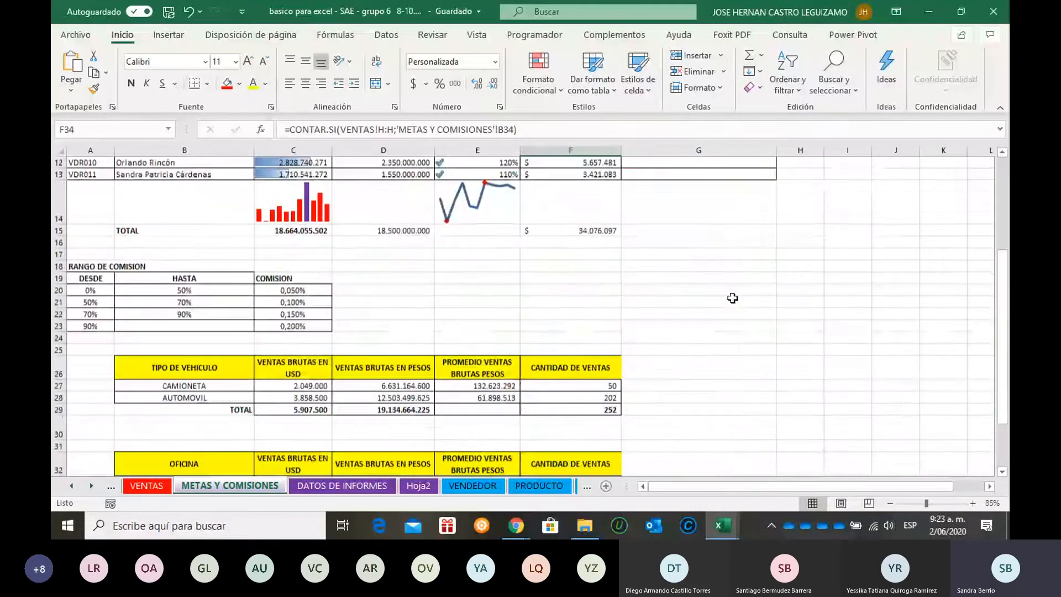
pyautogui.scroll(5, 733, 298)
pyautogui.scroll(-2, 731, 300)
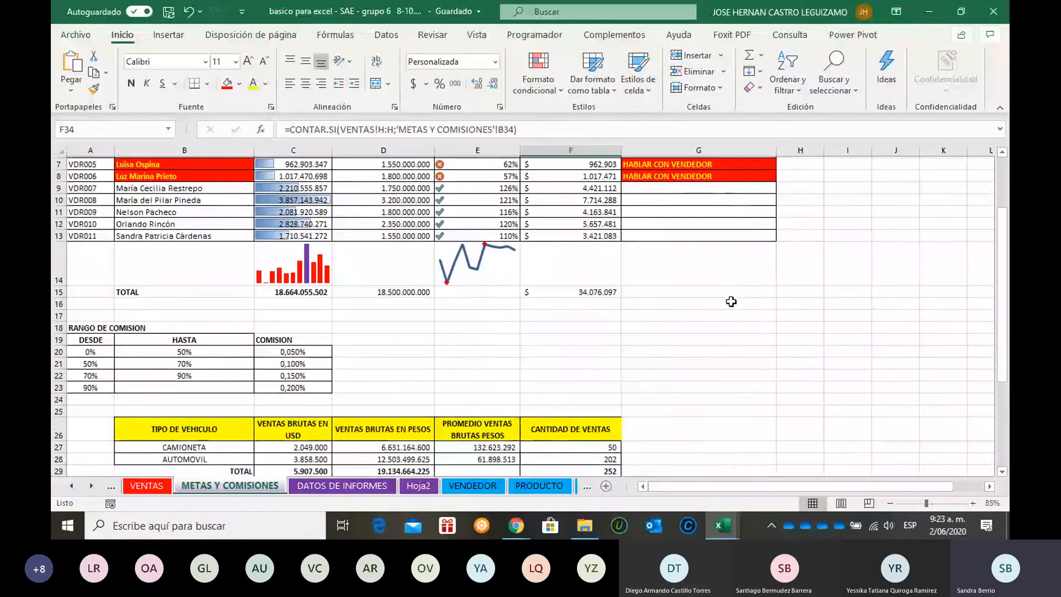
pyautogui.scroll(2, 731, 301)
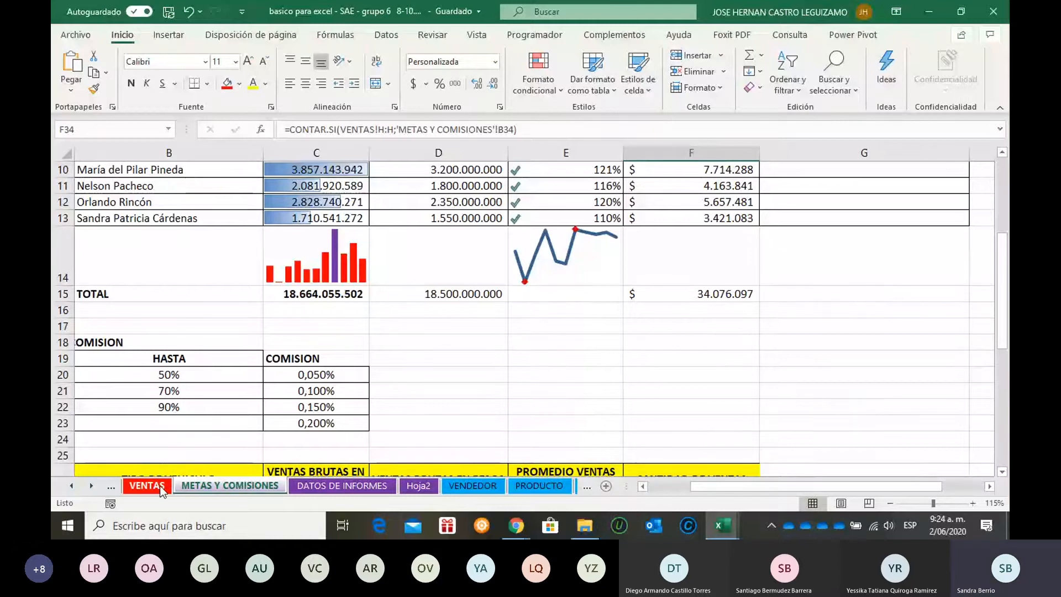
pyautogui.click(162, 489)
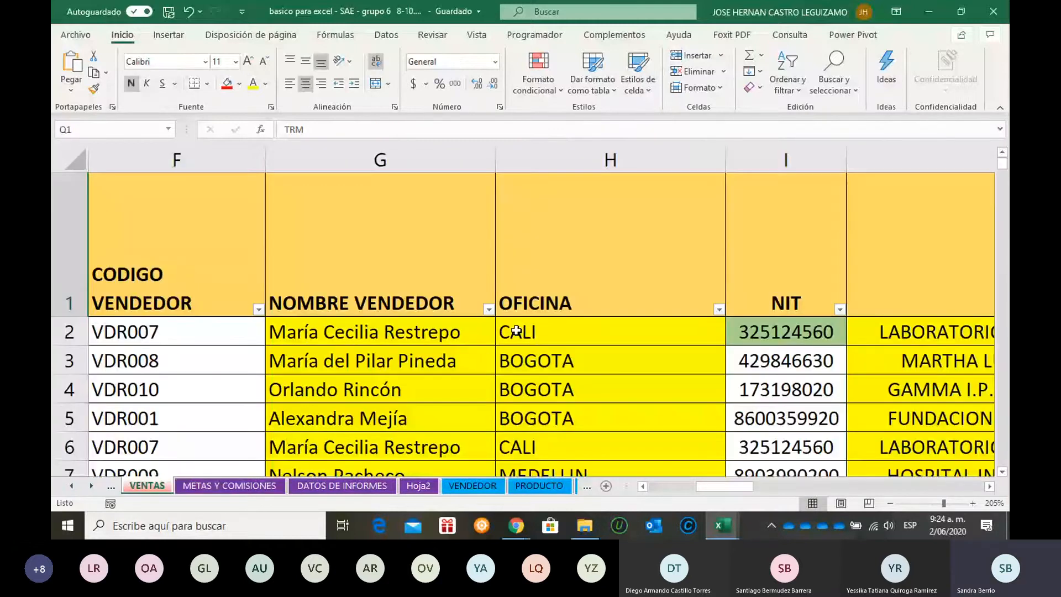
pyautogui.scroll(-6, 515, 330)
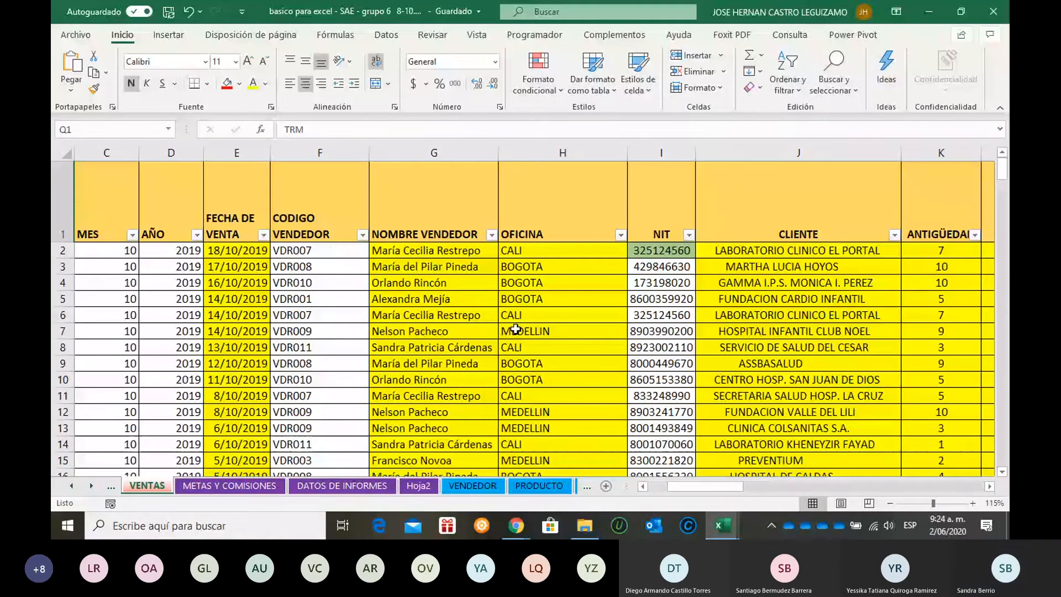
pyautogui.scroll(-2, 698, 489)
pyautogui.moveTo(699, 489); pyautogui.dragTo(811, 503)
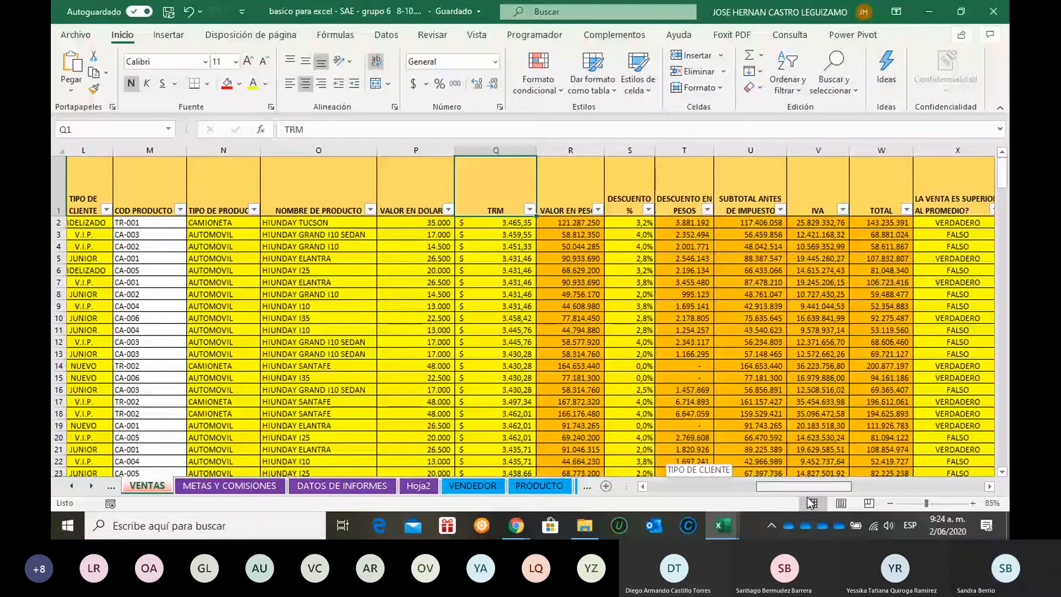
pyautogui.moveTo(811, 503); pyautogui.dragTo(811, 503)
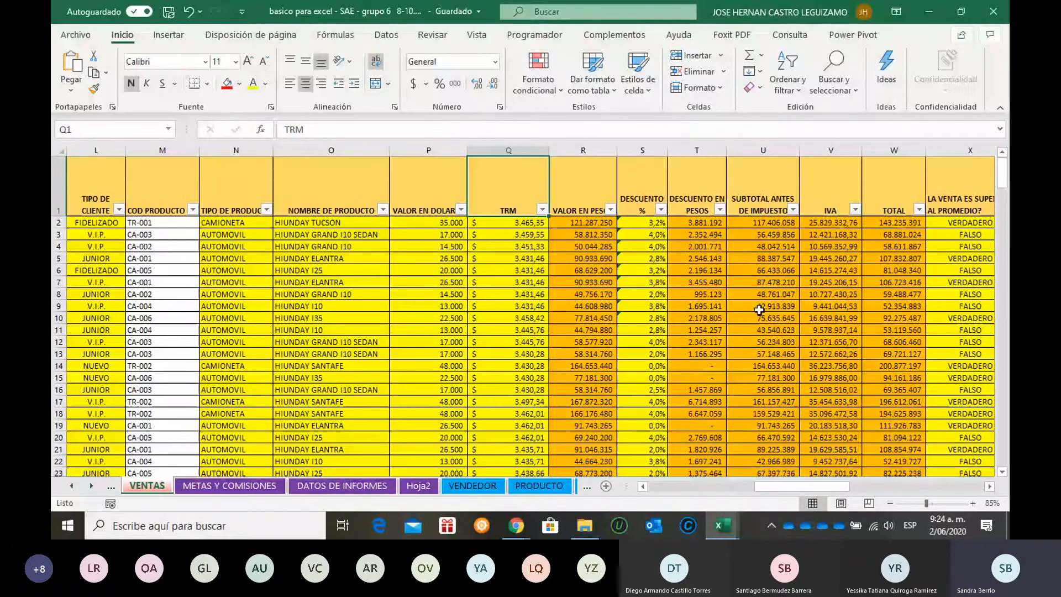
# - Highlight the above-average values in the SUBTOTAL ANTES DE IMPUESTO column (U) with the conditional format Relleno verde con texto verde oscuro
pyautogui.click(763, 150)
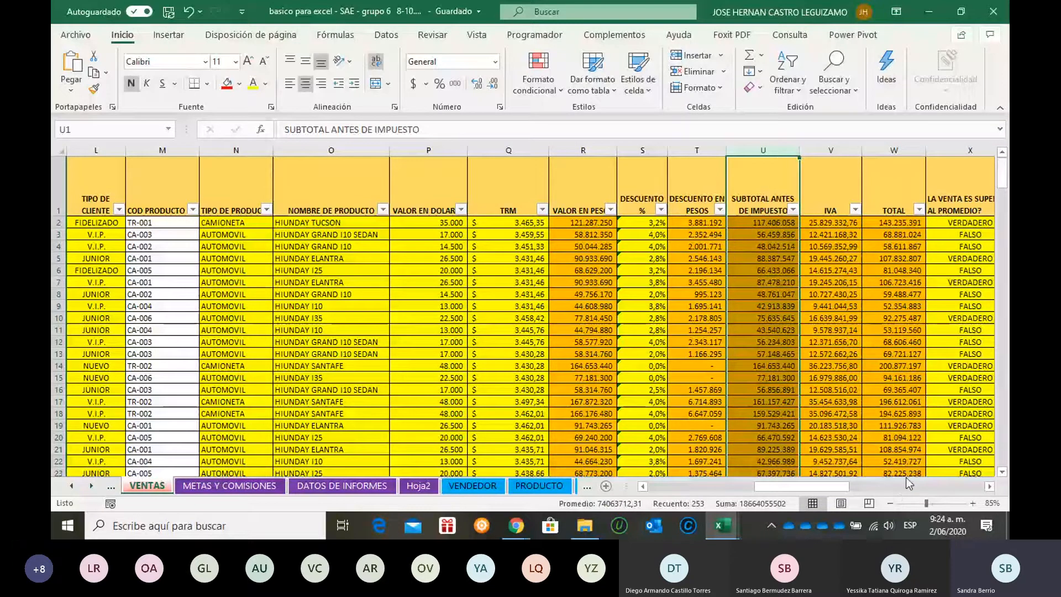
pyautogui.click(549, 90)
pyautogui.moveTo(559, 117)
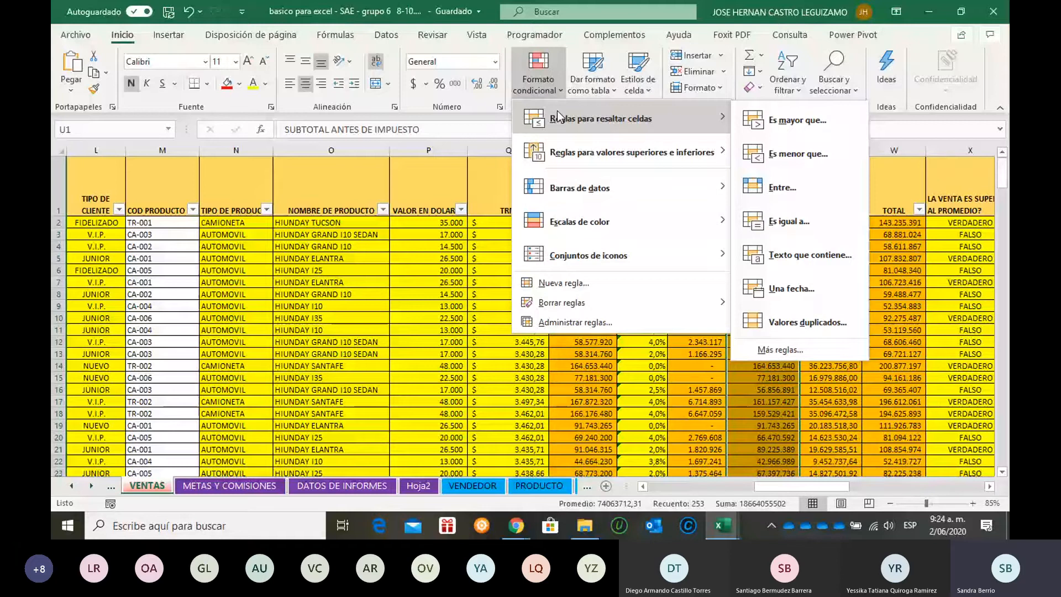
pyautogui.moveTo(580, 149)
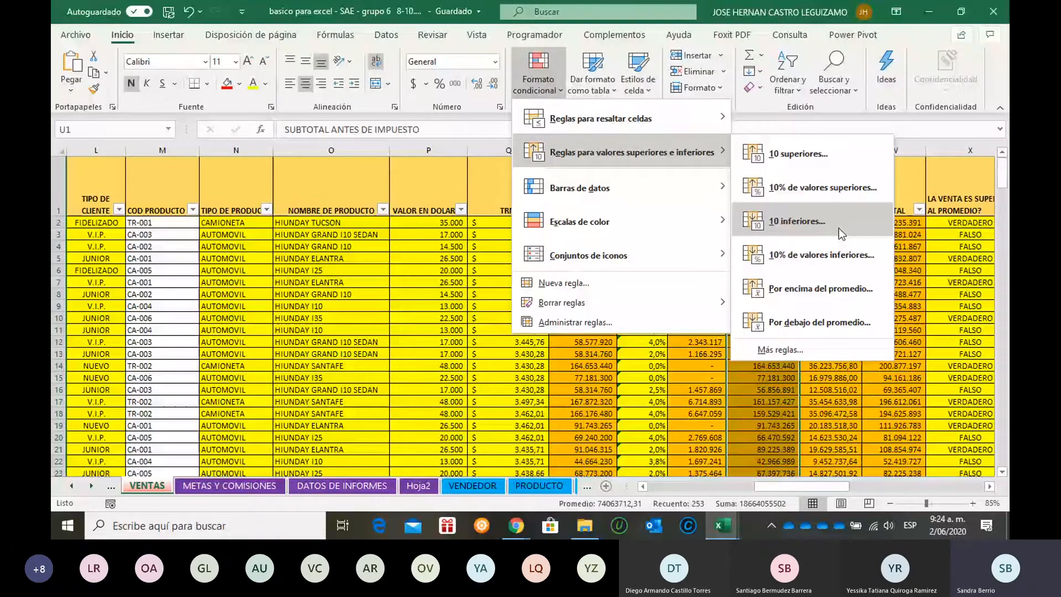
pyautogui.click(839, 283)
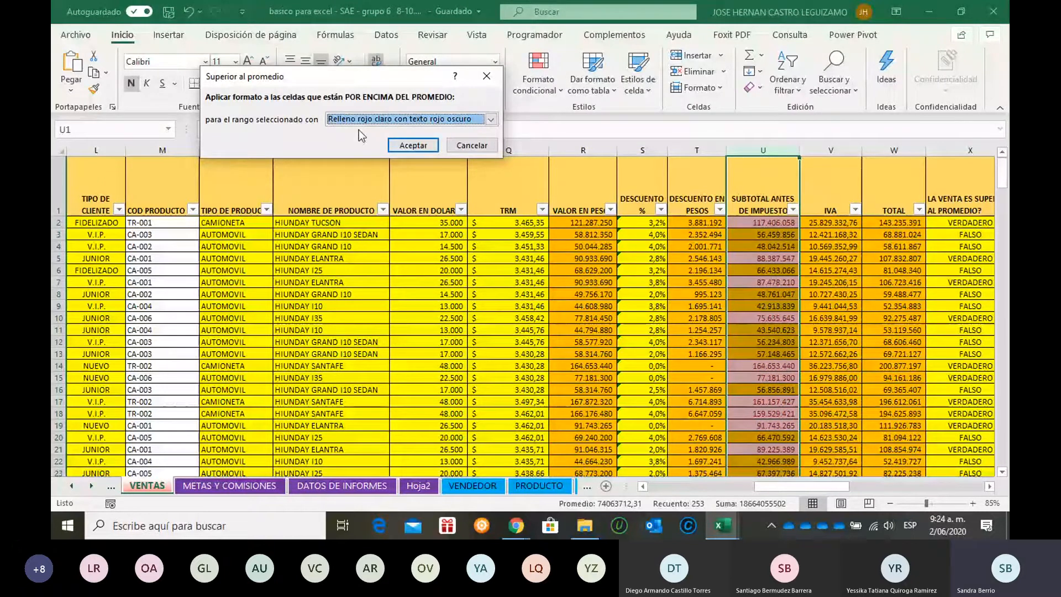
pyautogui.click(489, 120)
pyautogui.click(493, 141)
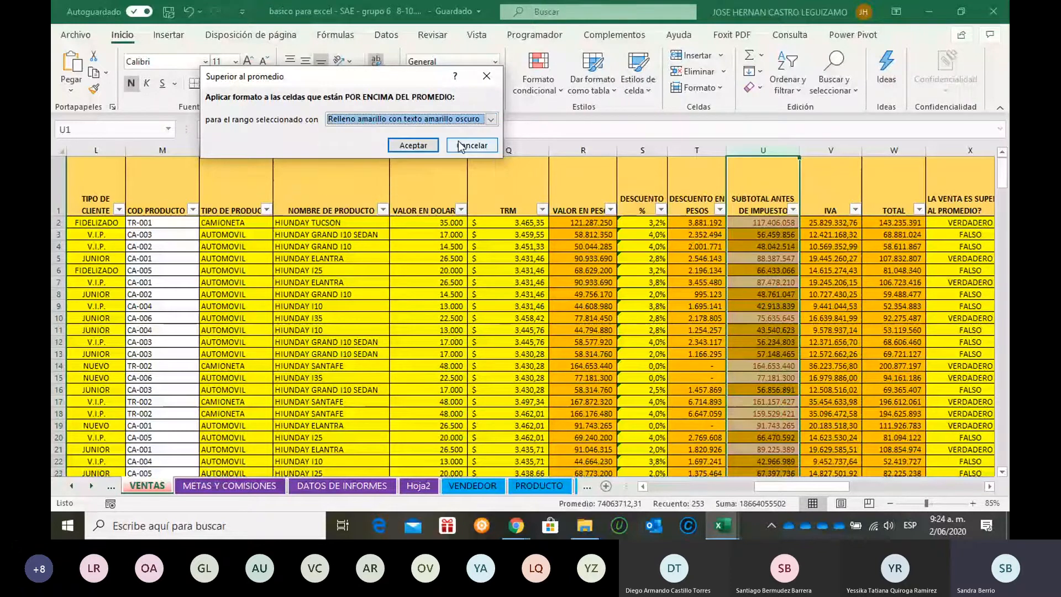
pyautogui.click(491, 120)
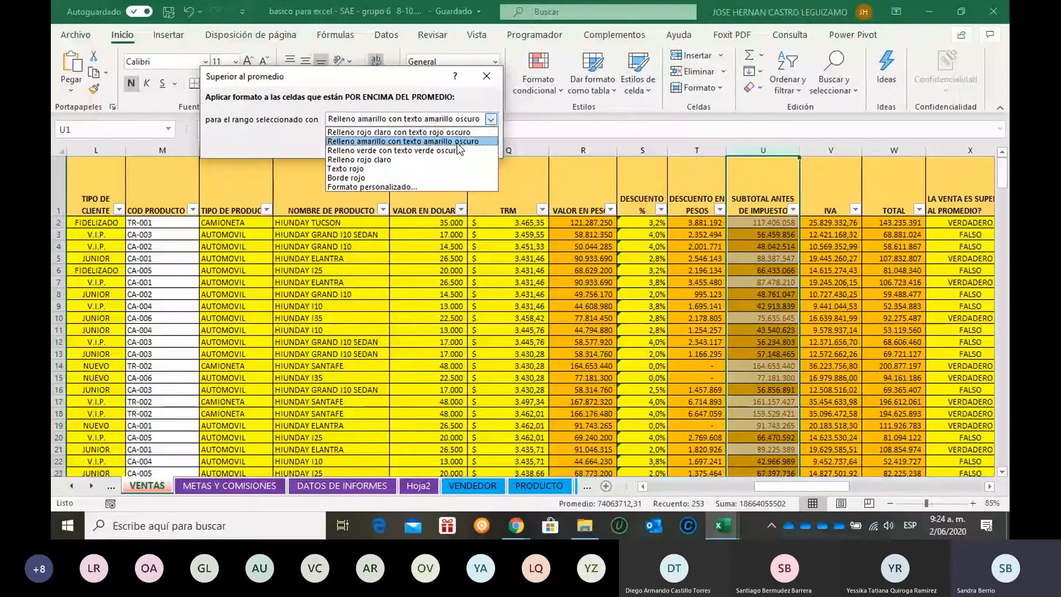
pyautogui.click(458, 150)
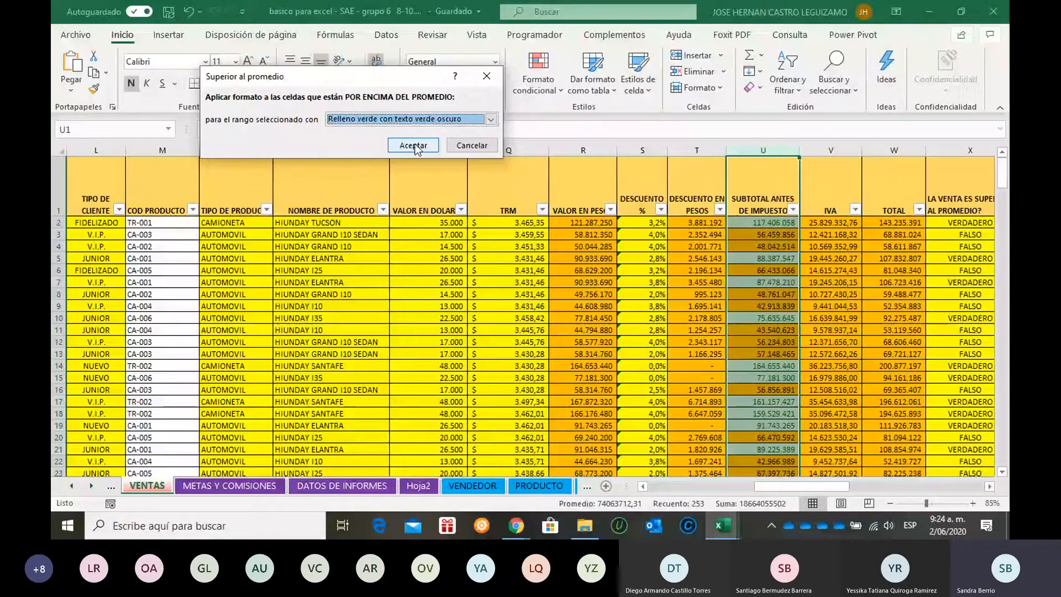
pyautogui.click(414, 146)
pyautogui.click(696, 330)
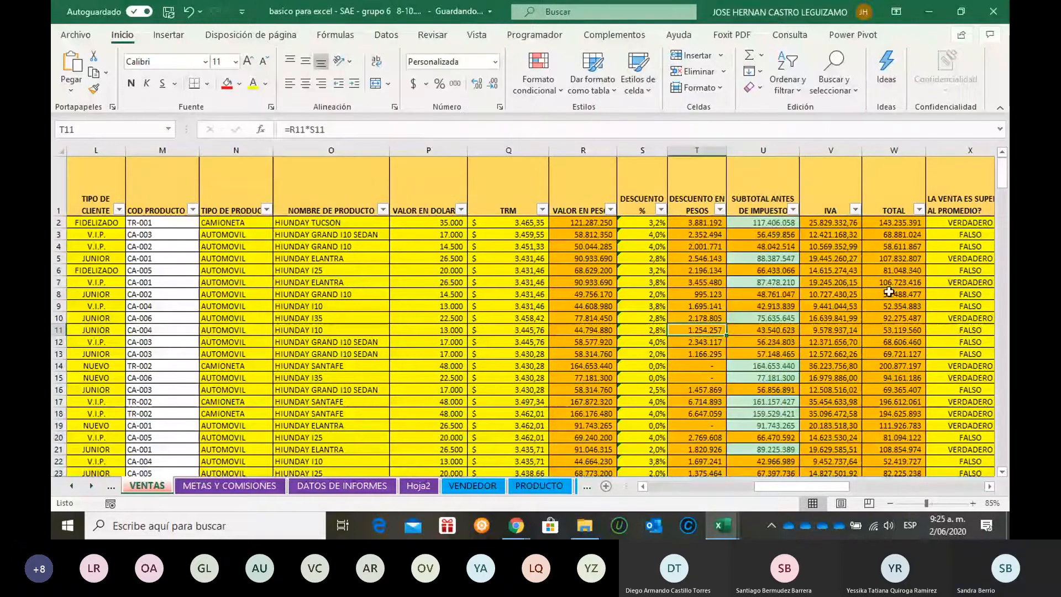
# - Compare the highlighted subtotals in column U with the above-average check in column X and the REVISAR TRM text in column Y
pyautogui.hscroll(2, 833, 467)
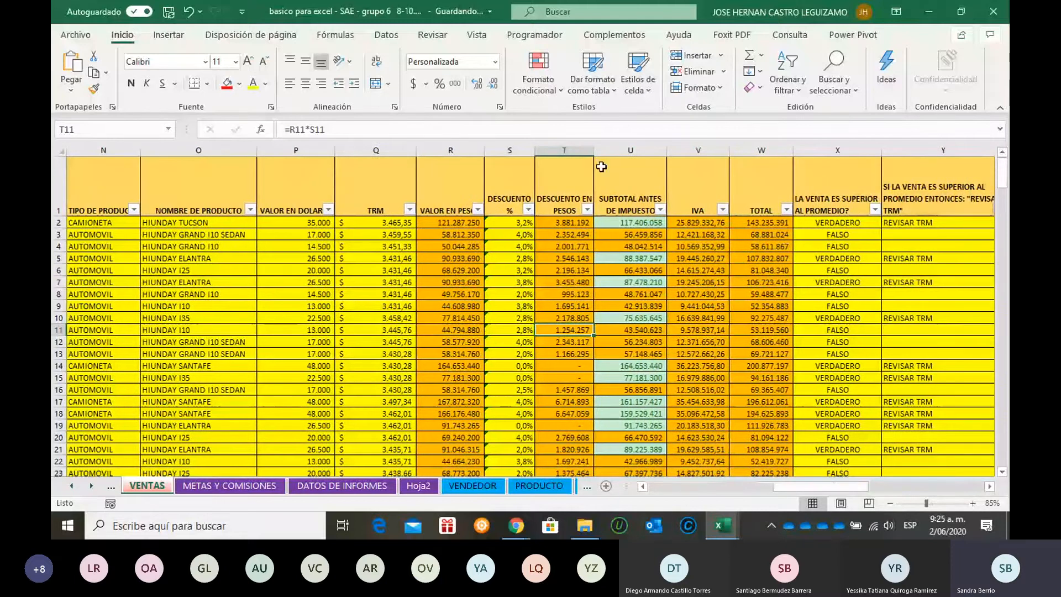
pyautogui.moveTo(943, 150); pyautogui.dragTo(866, 151)
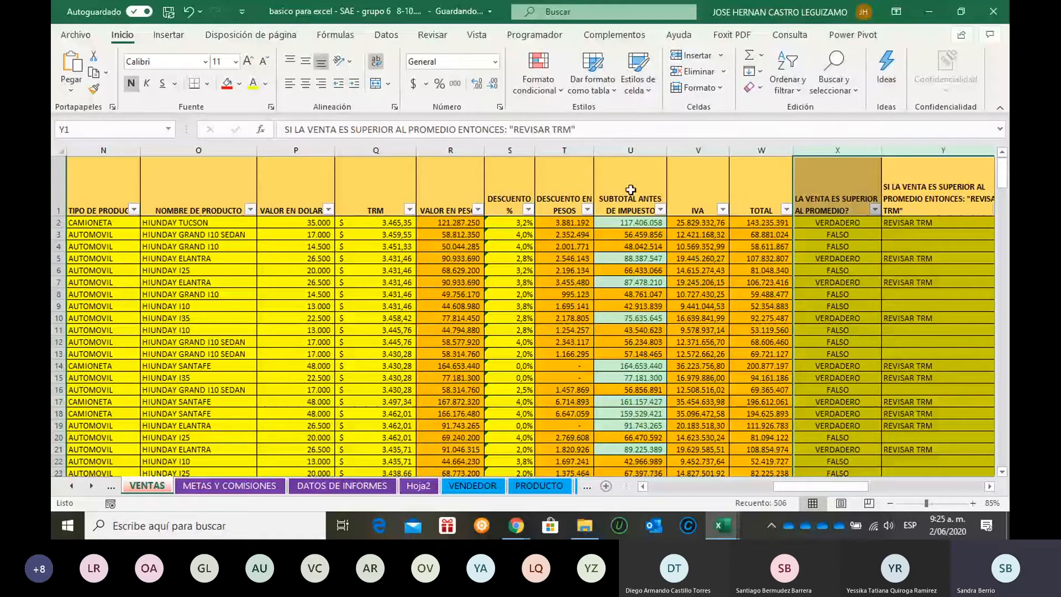
pyautogui.click(620, 236)
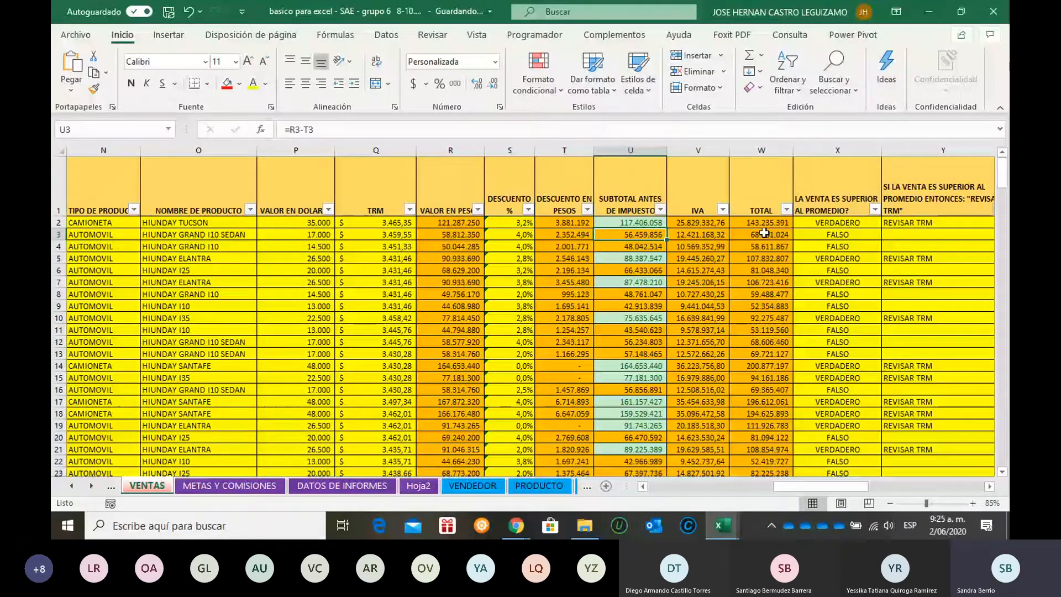
pyautogui.click(837, 223)
pyautogui.click(624, 223)
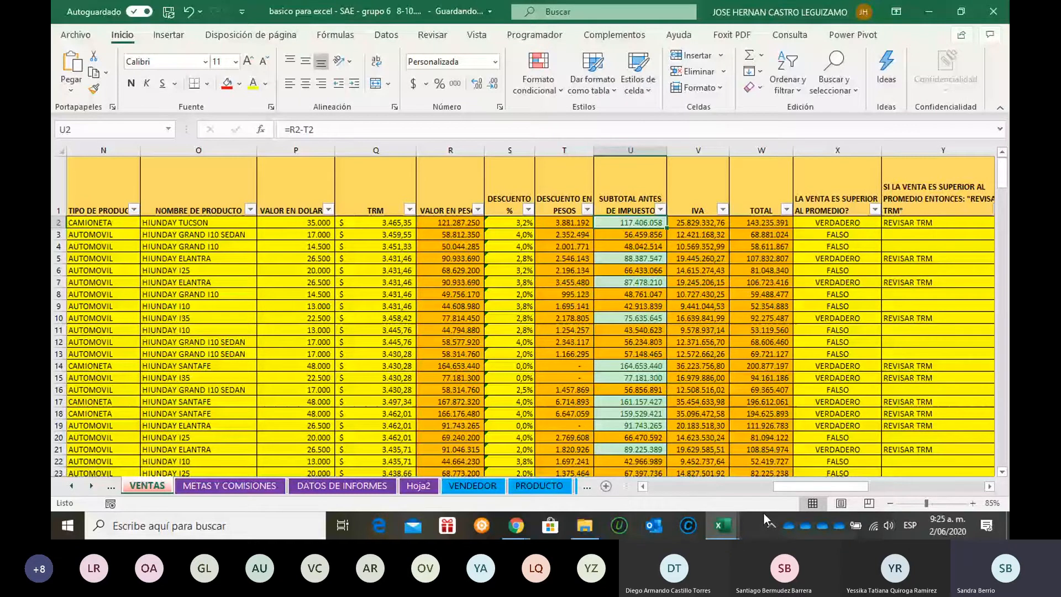
# - Highlight the TIPO DE CLIENTE cells equal to FIDELIZADO with the conditional format Relleno rojo claro con texto rojo oscuro
pyautogui.moveTo(802, 486); pyautogui.dragTo(742, 465)
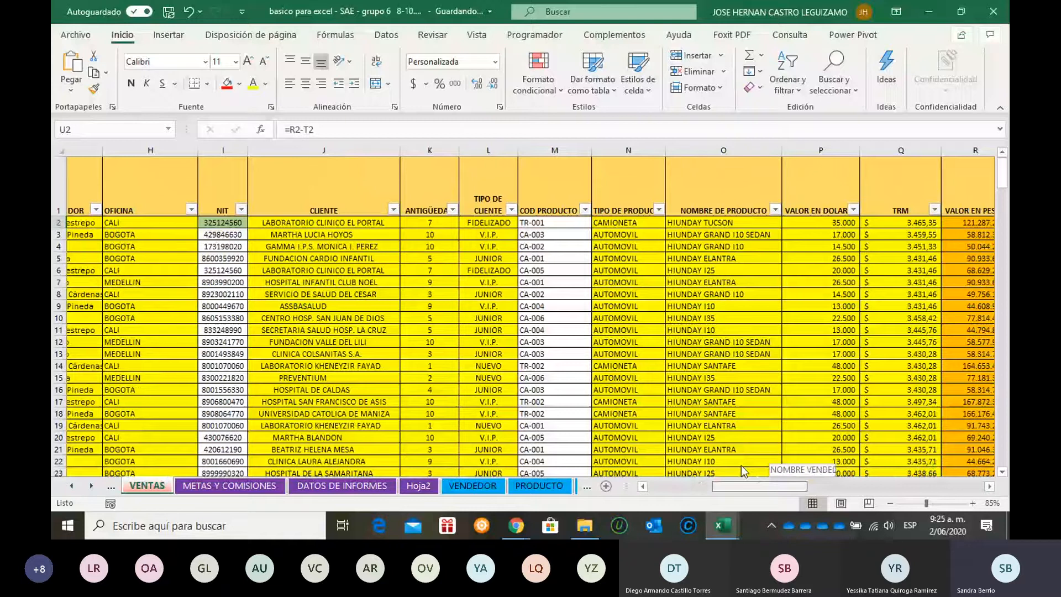
pyautogui.moveTo(742, 466); pyautogui.dragTo(741, 463)
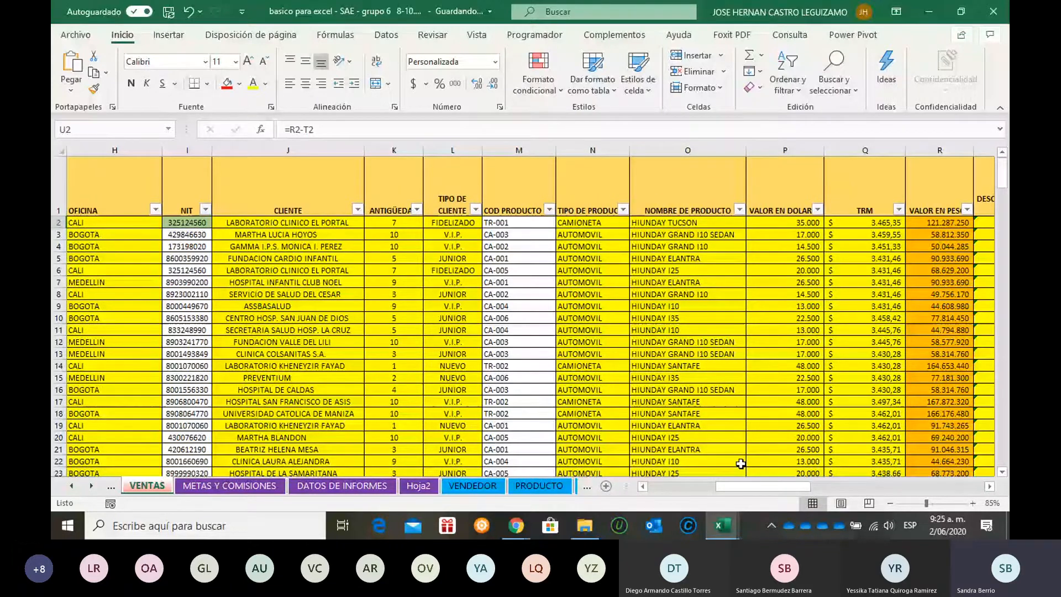
pyautogui.click(671, 207)
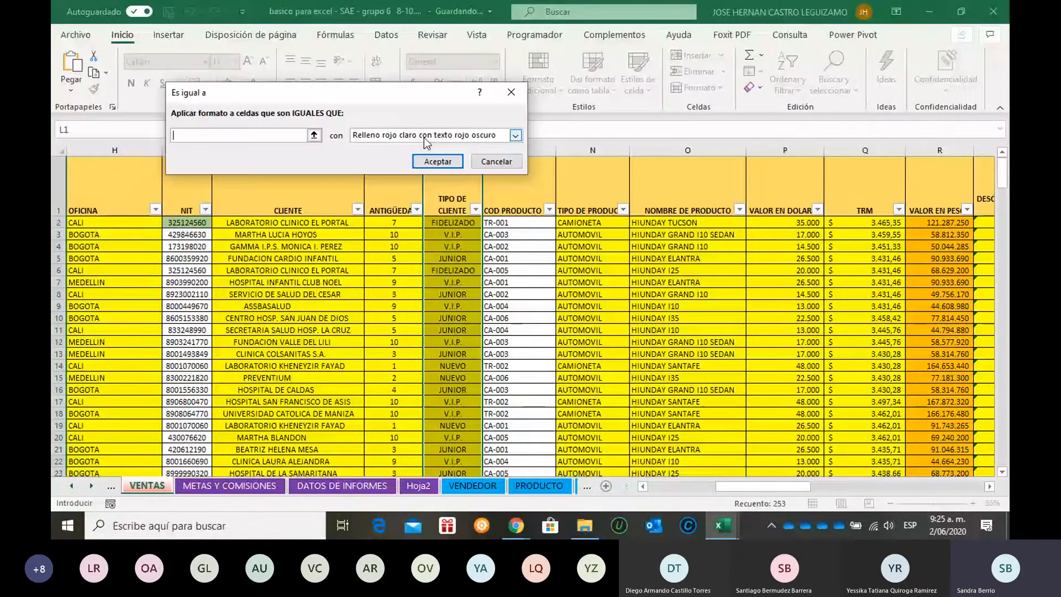
pyautogui.write('FIDELIZADO')
pyautogui.press('Return')
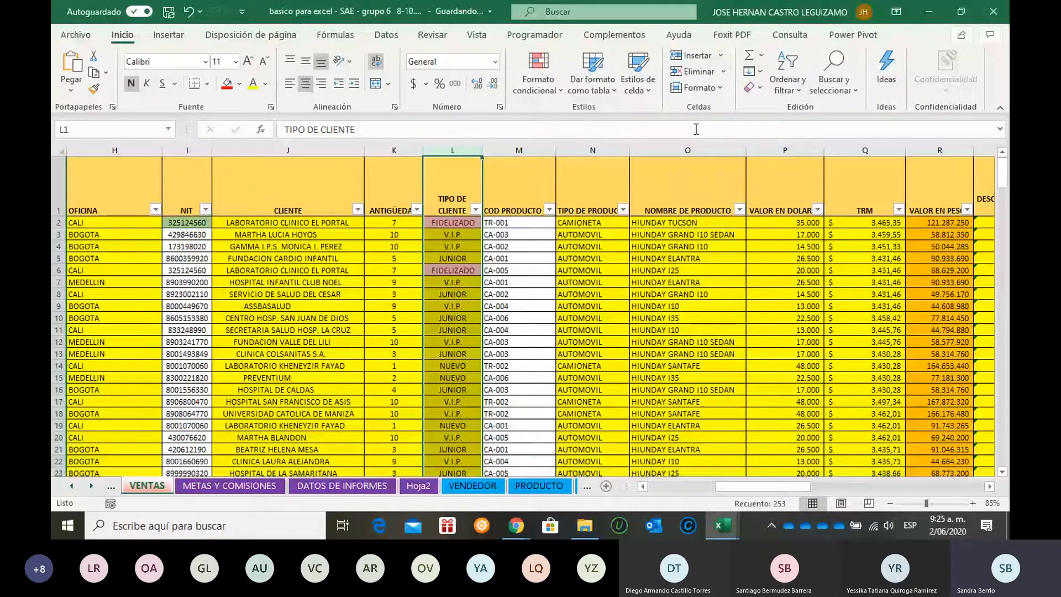
# - Add a rule to the TIPO DE CLIENTE column that formats cells equal to V.I.P. with Relleno verde con texto verde oscuro
pyautogui.click(563, 88)
pyautogui.moveTo(691, 118)
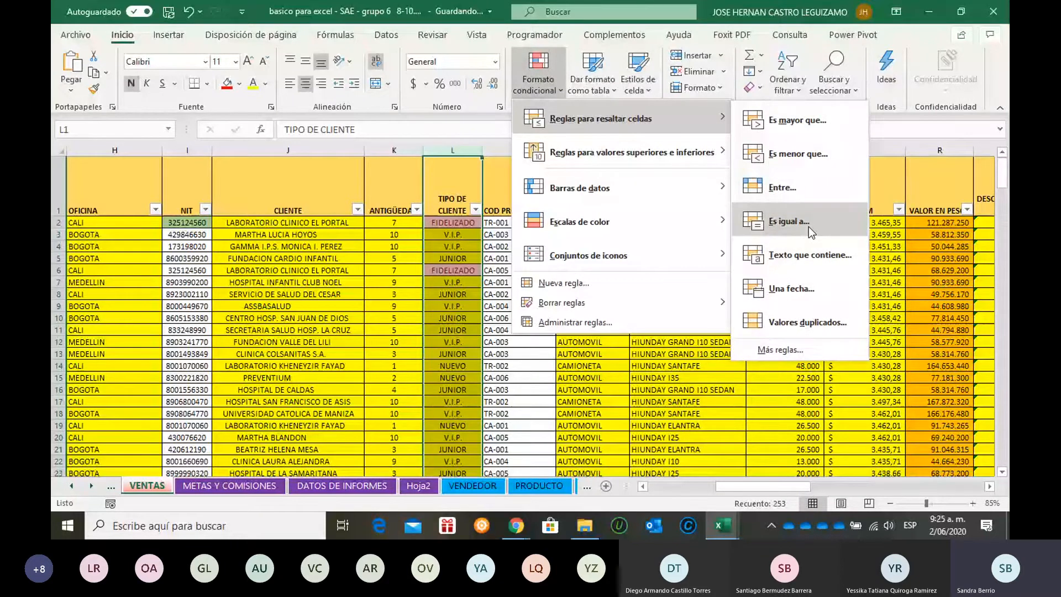
pyautogui.click(809, 226)
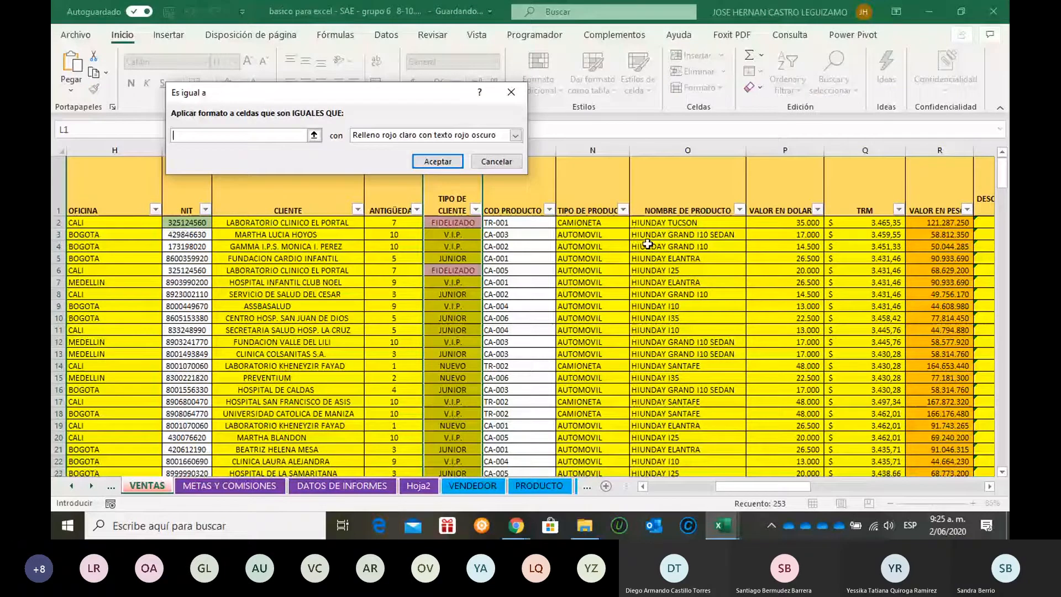
pyautogui.write('V.')
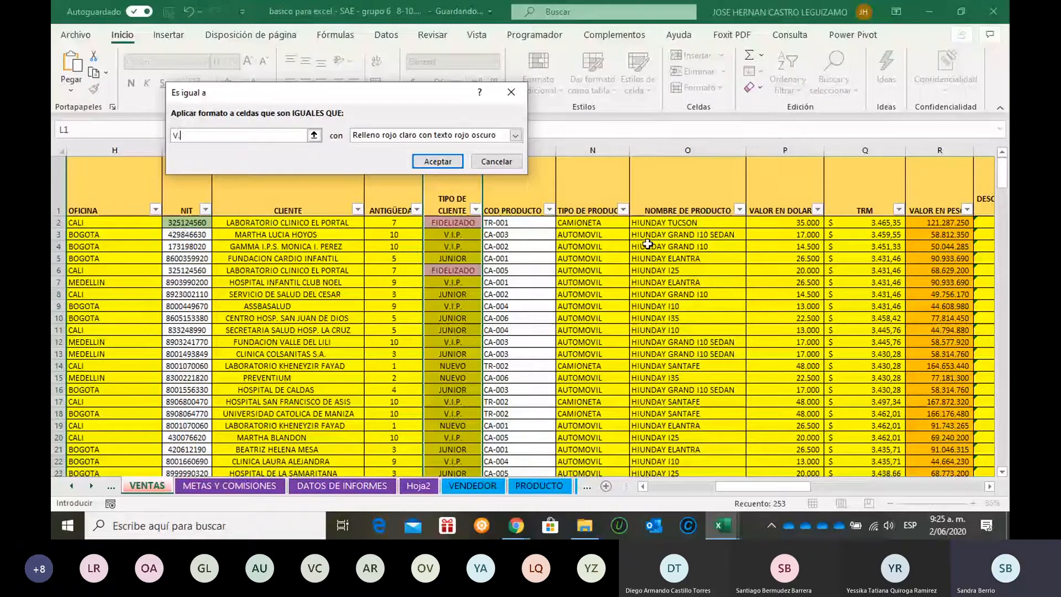
pyautogui.write('I.P.')
pyautogui.press('Tab')
pyautogui.press('Down')
pyautogui.press('Down')
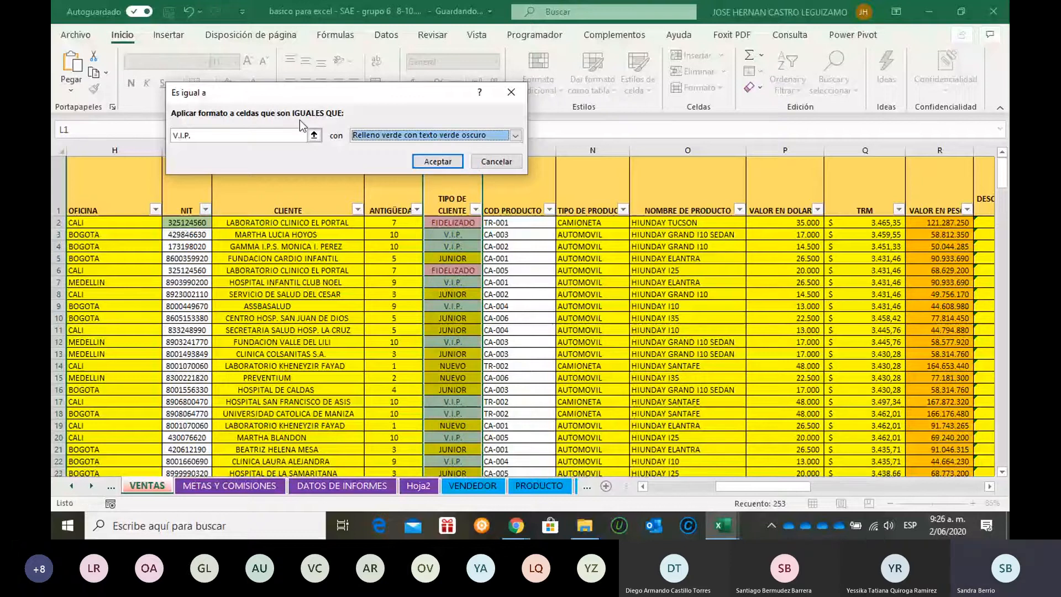
pyautogui.press('Return')
pyautogui.click(505, 297)
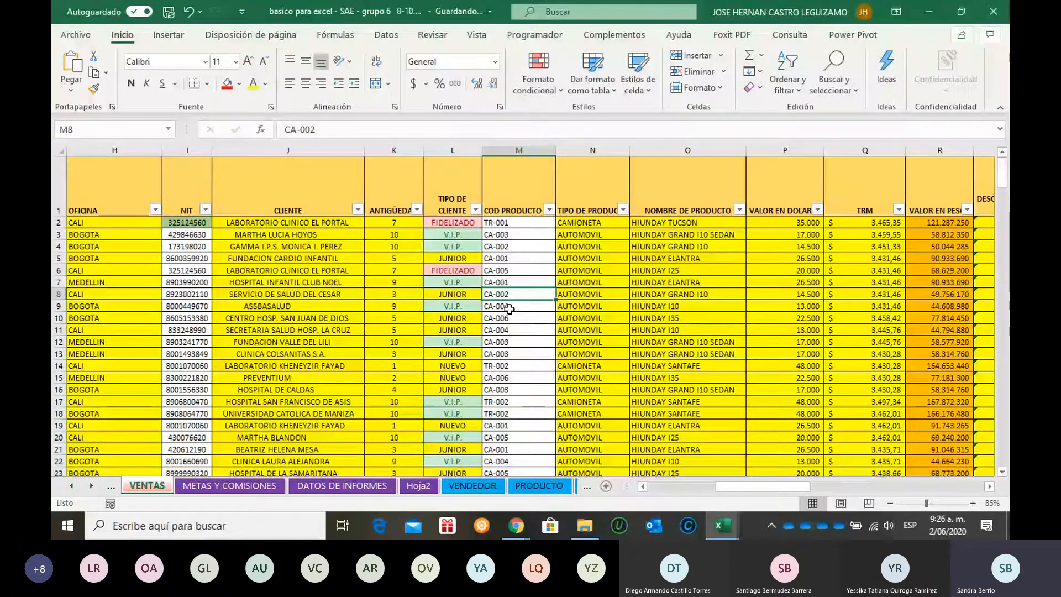
# - Filter the TIPO DE CLIENTE column to show only the FIDELIZADO rows, and clear the filter again
pyautogui.moveTo(779, 488); pyautogui.dragTo(778, 488)
pyautogui.click(476, 210)
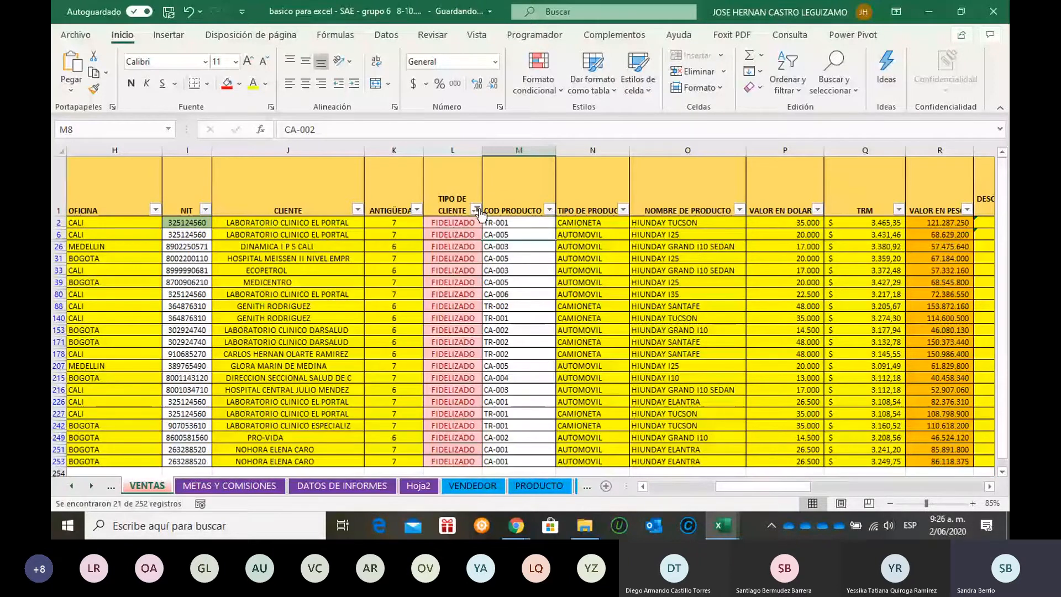
pyautogui.click(477, 209)
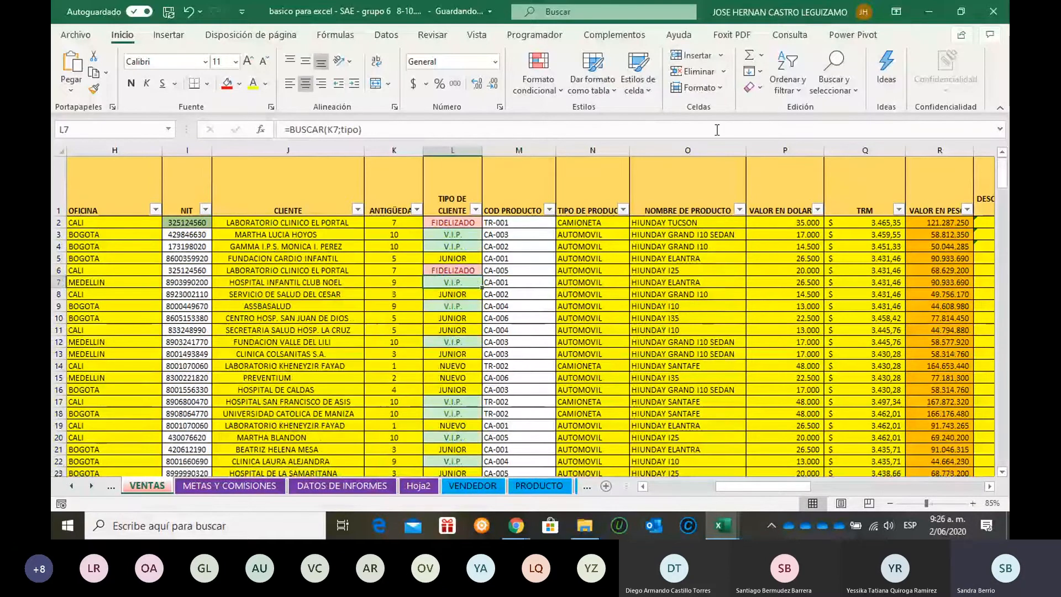
# - View the criteria a custom sort of the sales table can use, including Color de celda, without applying a sort
pyautogui.click(788, 89)
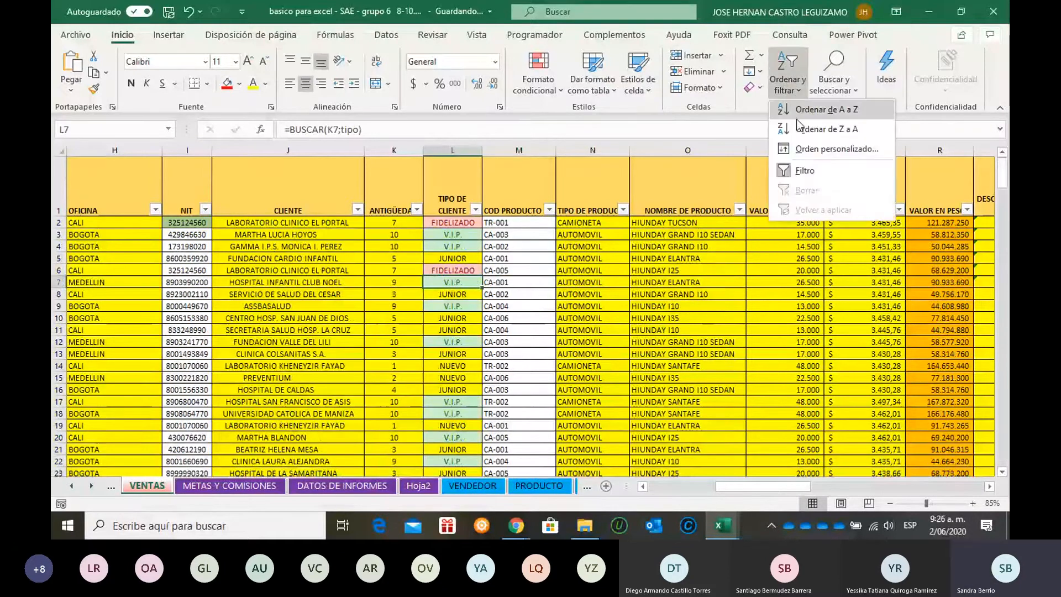
pyautogui.click(826, 110)
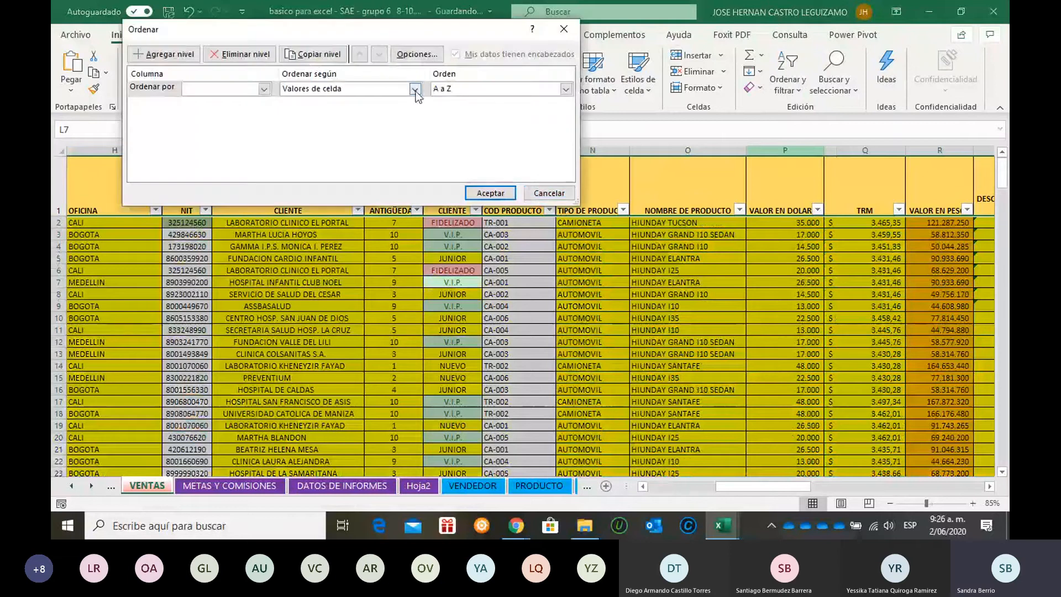
pyautogui.click(415, 89)
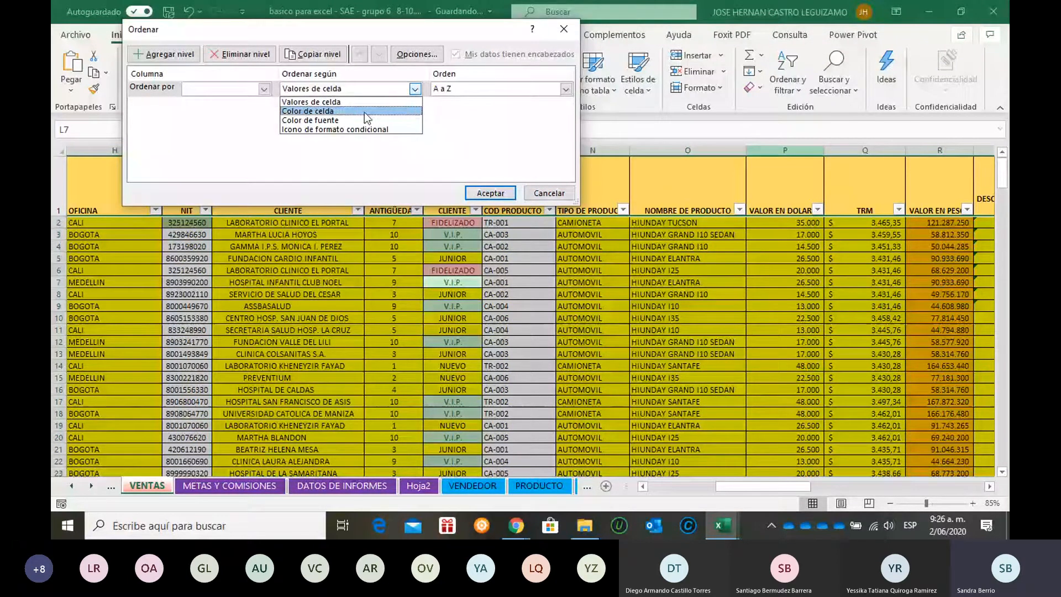
pyautogui.click(559, 193)
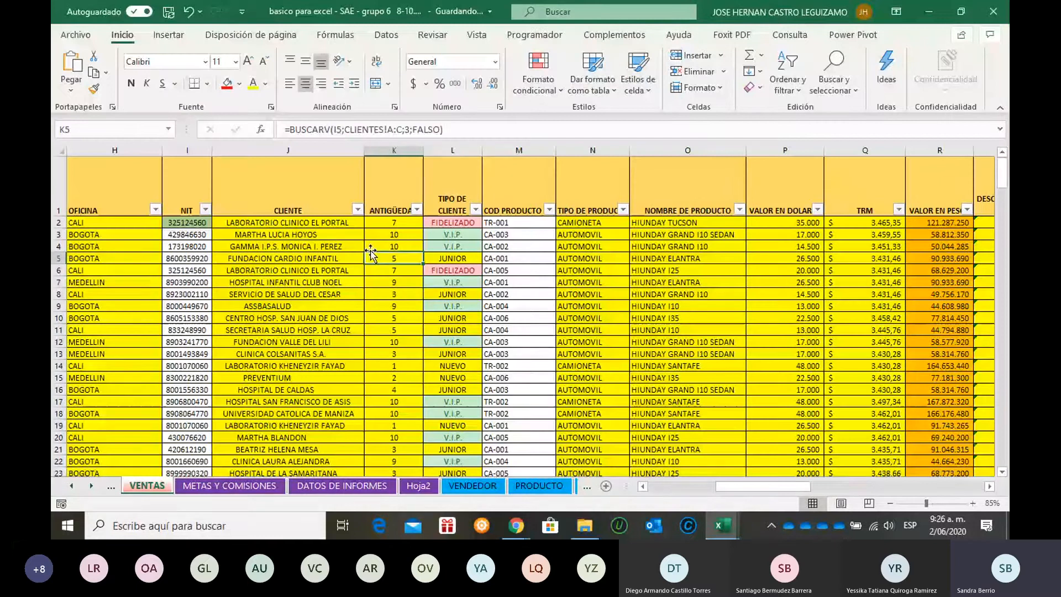
# - Highlight the CLIENTE cells containing the text CLINIC with the conditional format Relleno rojo claro con texto rojo oscuro
pyautogui.click(288, 150)
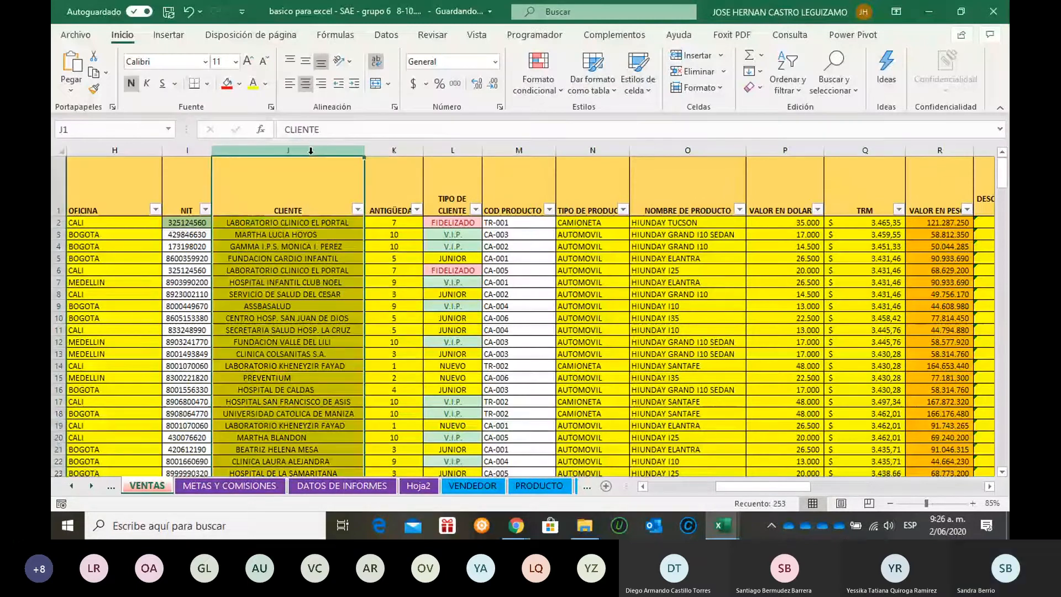
pyautogui.click(539, 77)
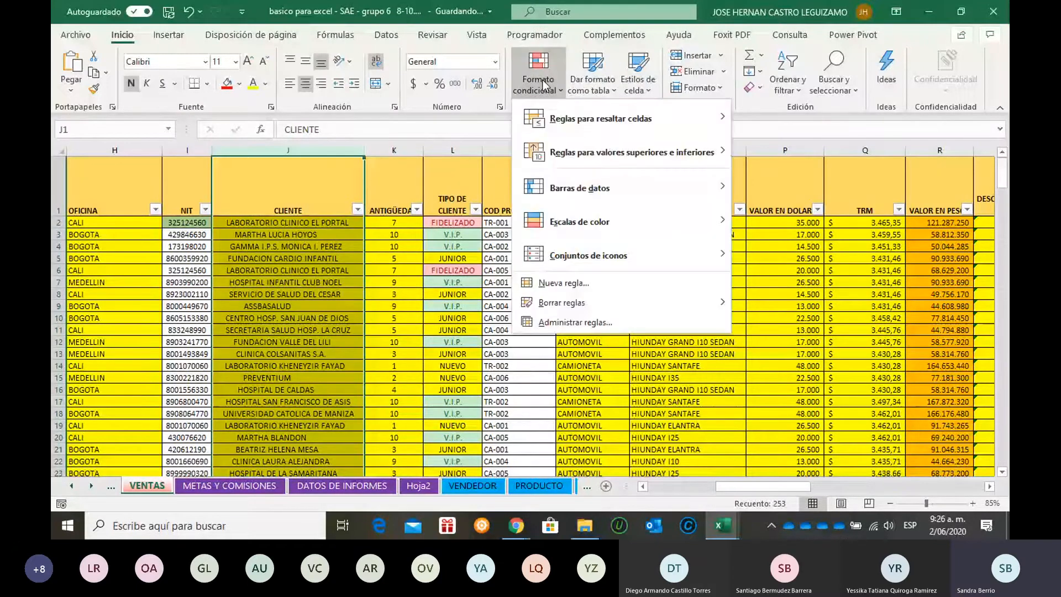
pyautogui.moveTo(664, 118)
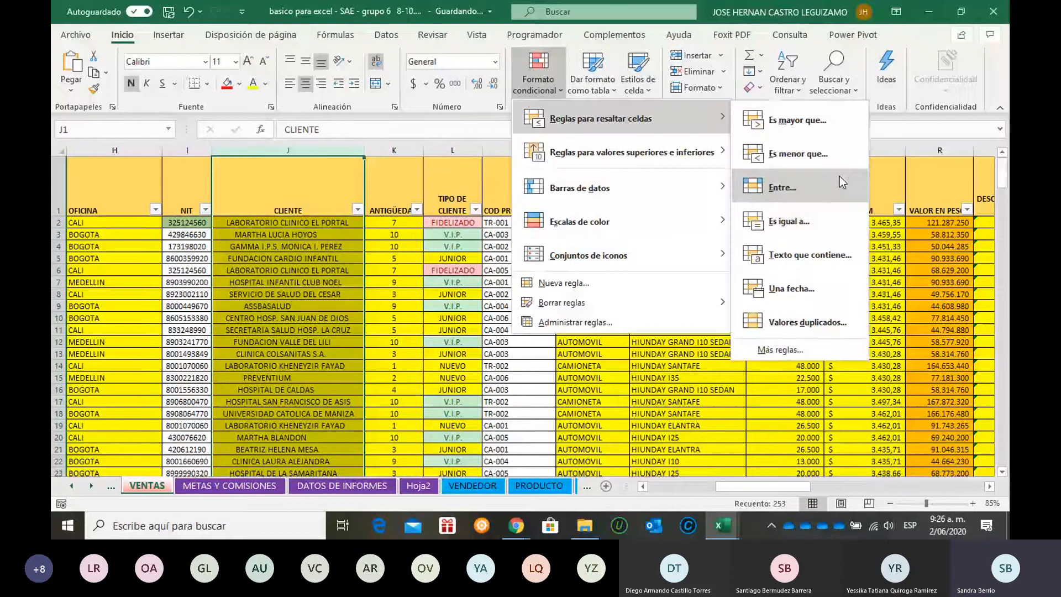
pyautogui.click(822, 255)
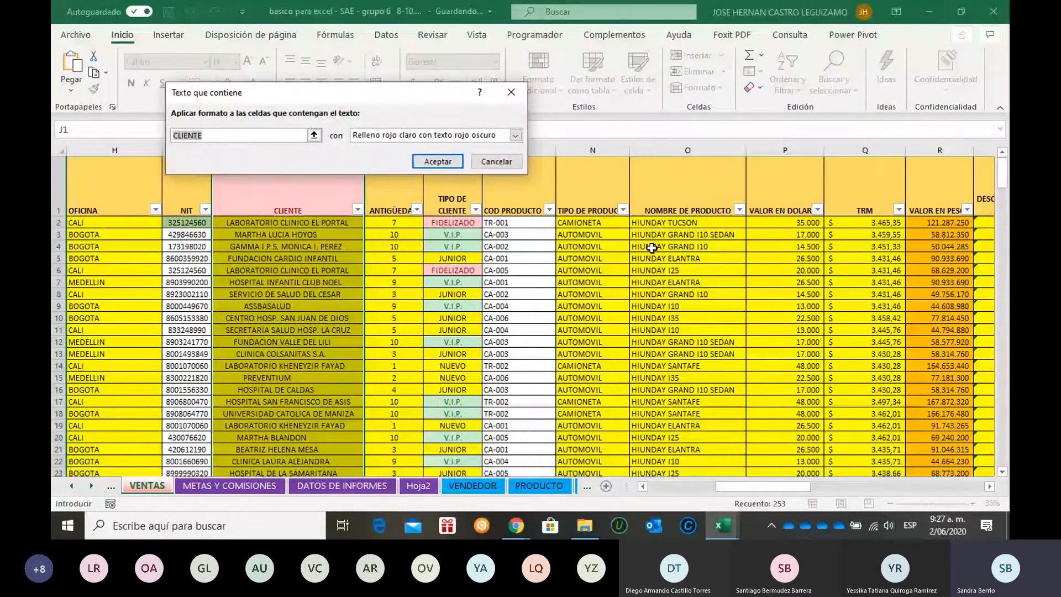
pyautogui.write('CLINIC')
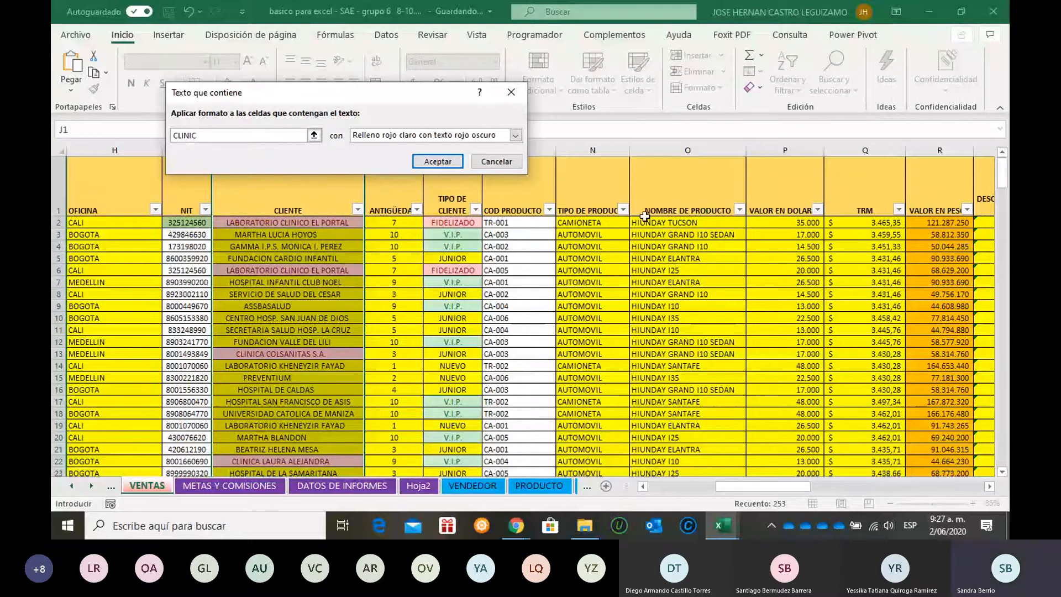
pyautogui.press('Return')
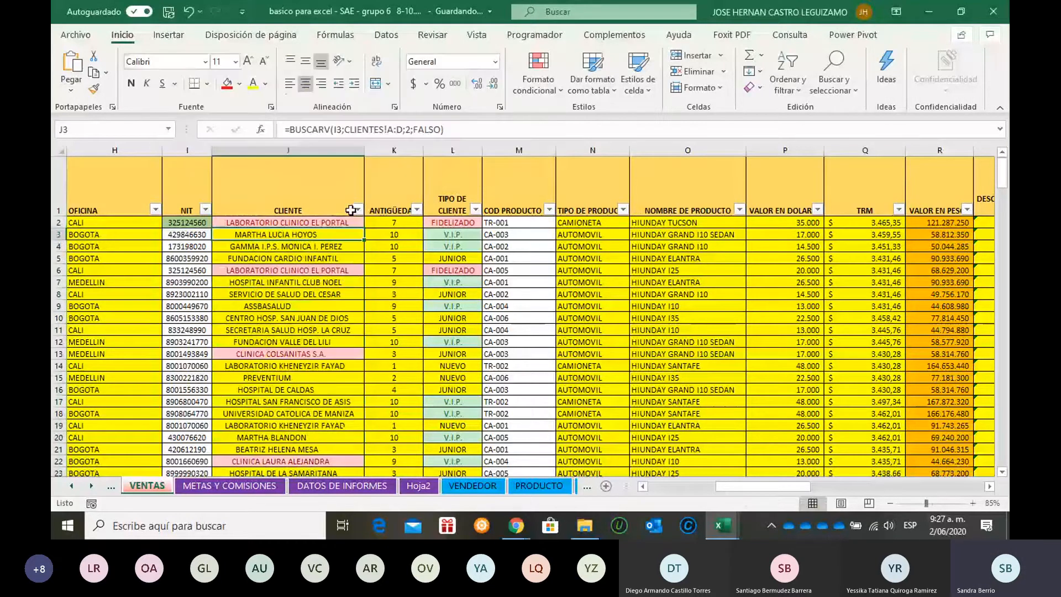
# - Open the filter options of the CLIENTE column
pyautogui.click(351, 210)
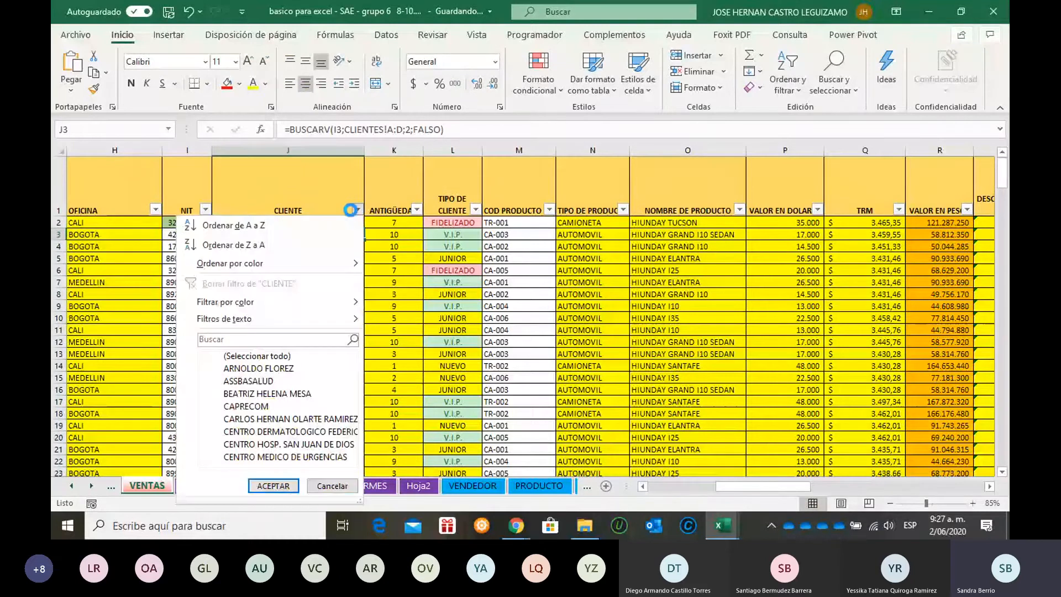
# - Filter the CLIENTE column by its light red cell colour, and clear that filter to restore all the records
pyautogui.click(395, 320)
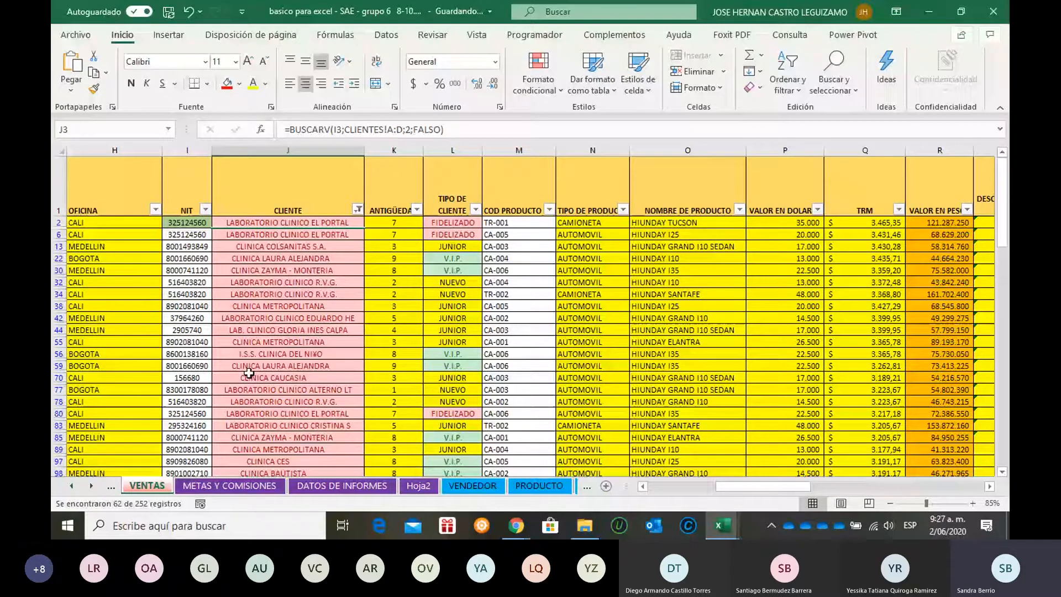
pyautogui.click(358, 209)
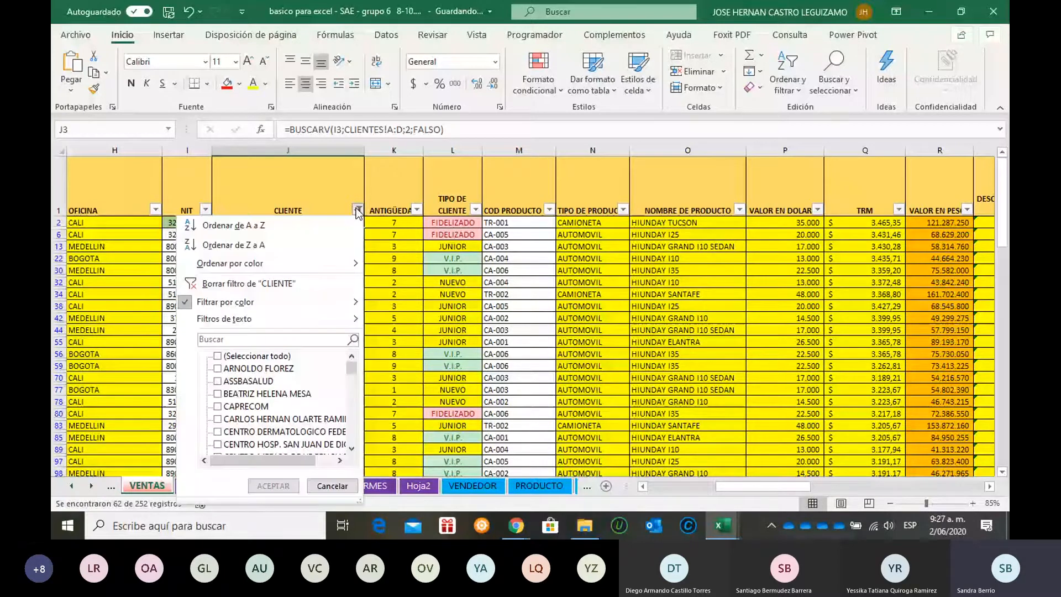
pyautogui.click(285, 488)
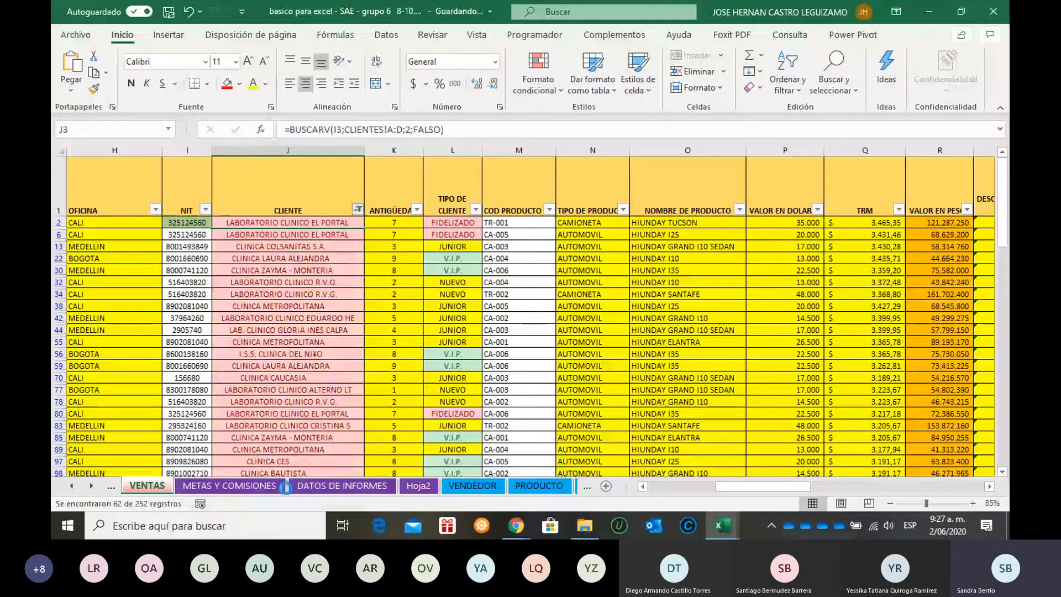
pyautogui.click(428, 344)
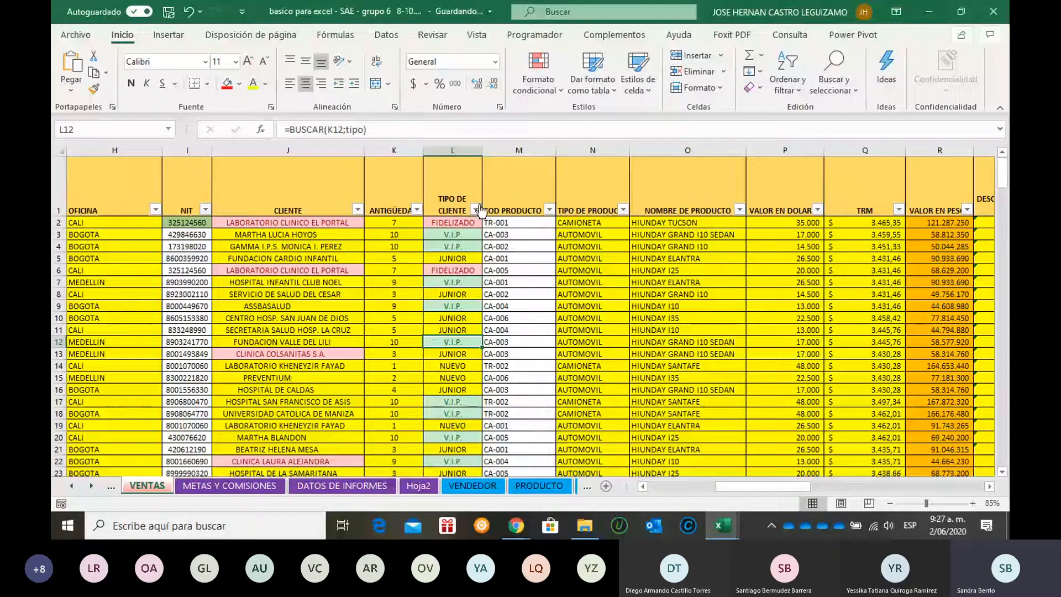
# - Search the CLIENTE column's filter list for "CLINIC" and close the list without applying the filter
pyautogui.click(358, 210)
pyautogui.write('CLINIC')
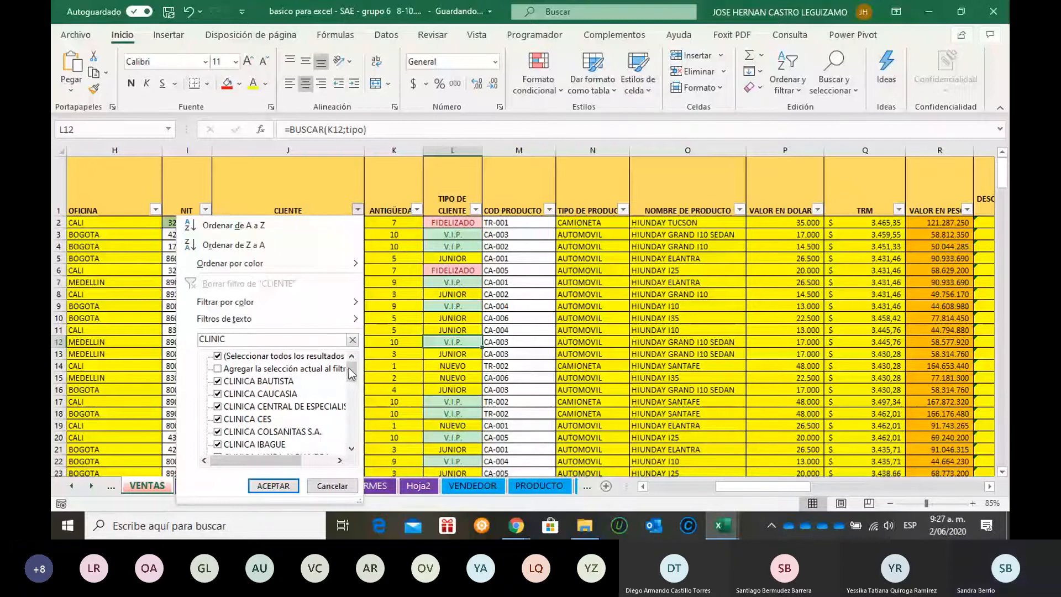
pyautogui.click(360, 329)
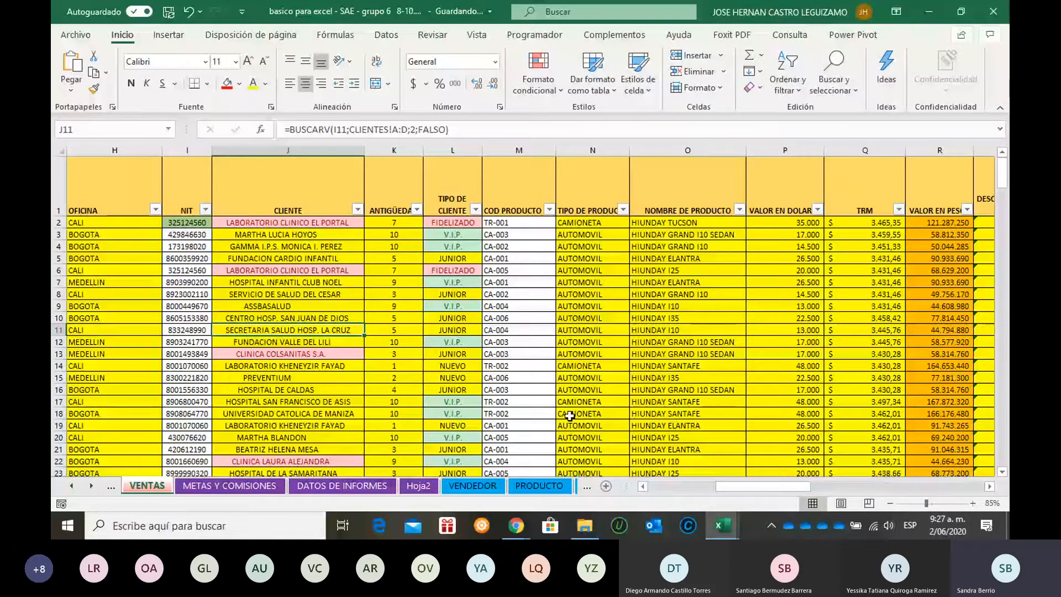
# - Examine the data bars in C3:C13 of the METAS Y COMISIONES sheet and return to the VENTAS sheet
pyautogui.hotkey('ctrl', 'pagedown')
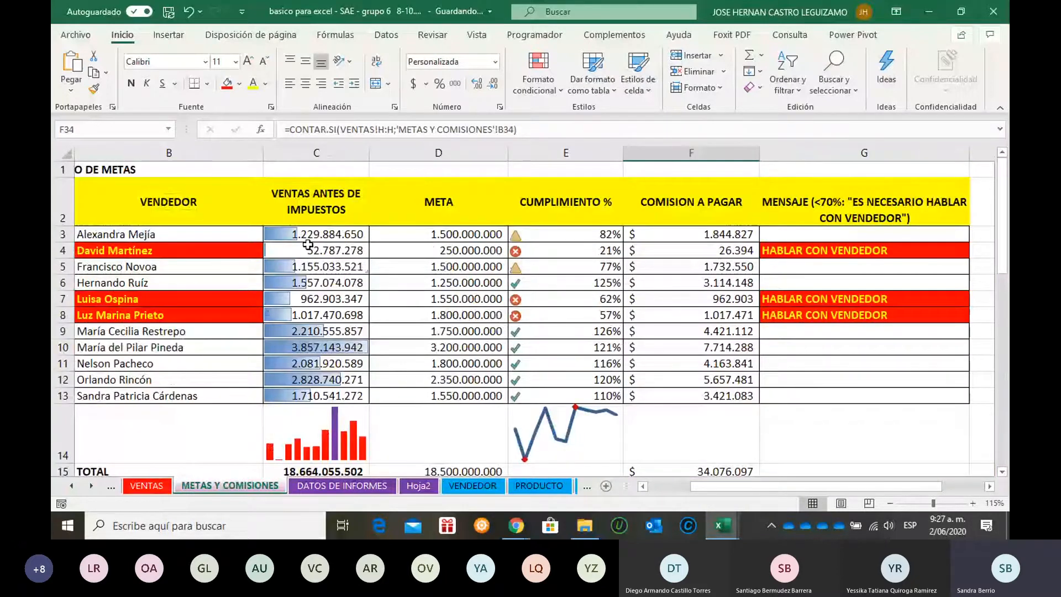
pyautogui.moveTo(307, 235); pyautogui.dragTo(310, 396)
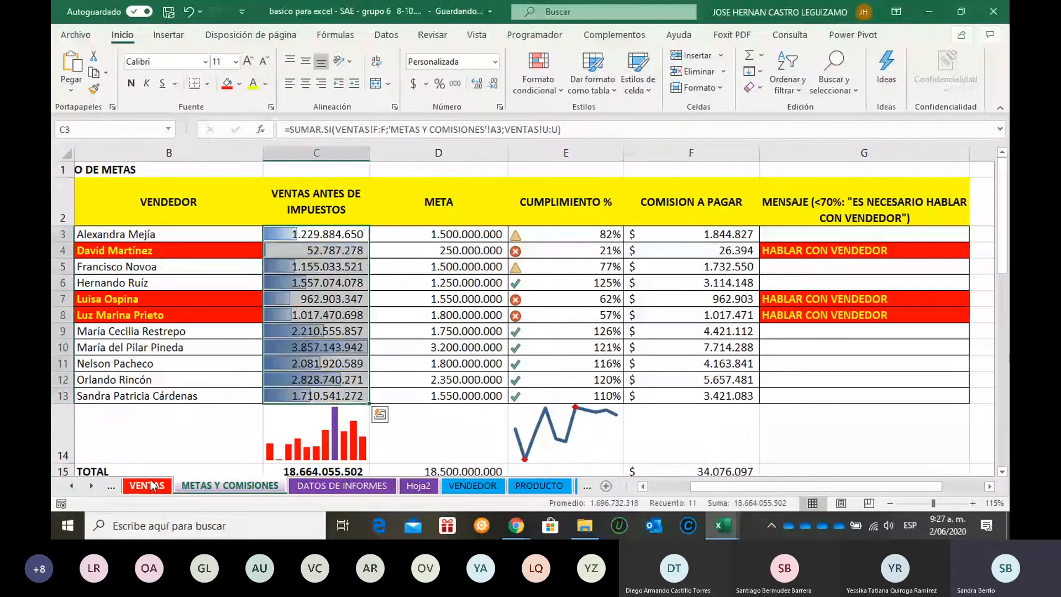
pyautogui.click(147, 486)
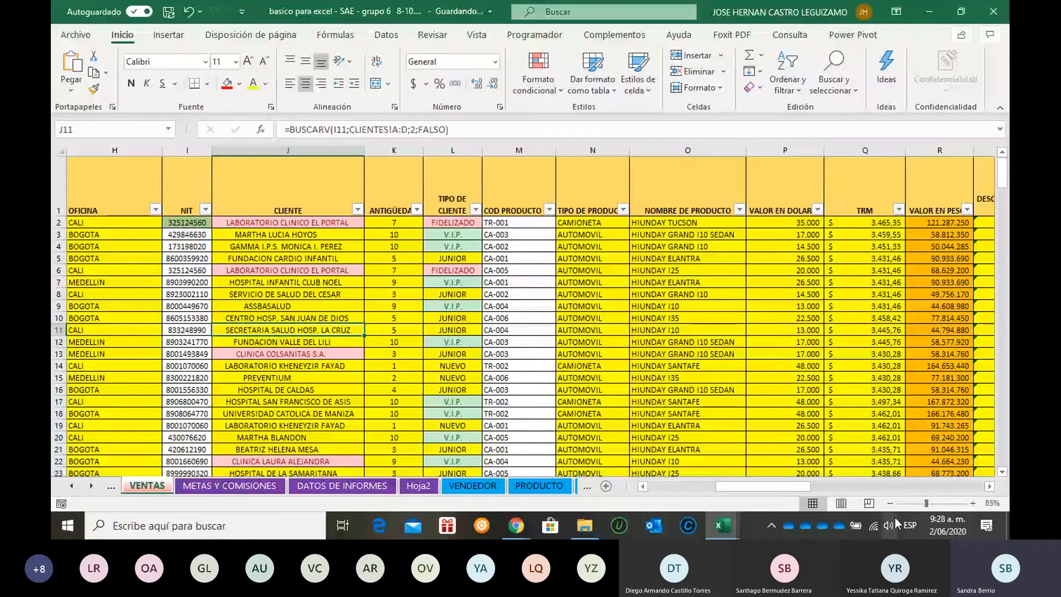
# - Apply blue gradient-fill data bars to the whole TOTAL column (W) of the VENTAS sheet with conditional formatting
pyautogui.click(989, 486)
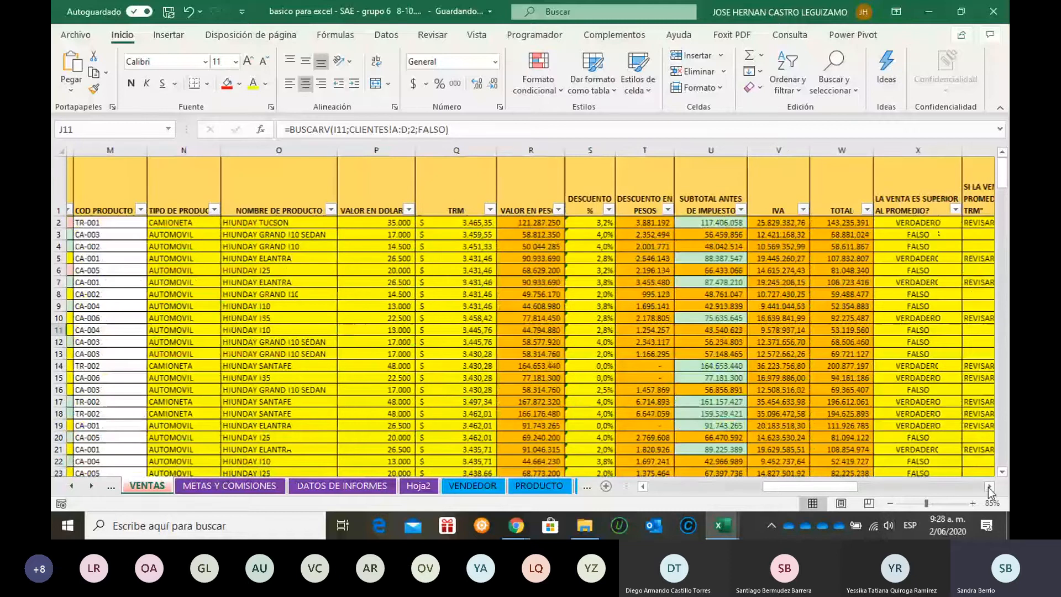
pyautogui.click(837, 150)
pyautogui.click(536, 91)
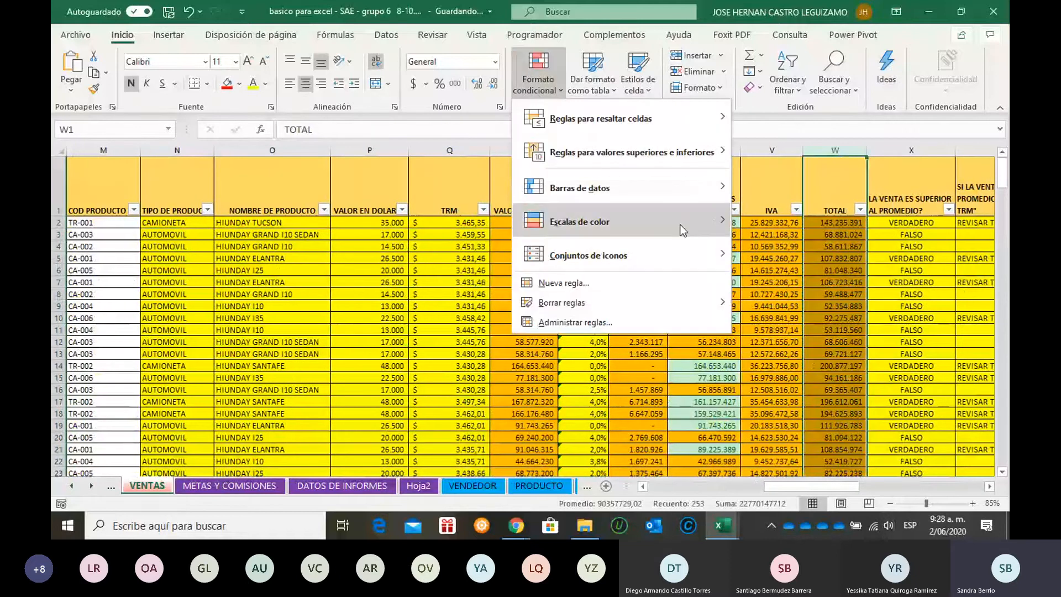
pyautogui.moveTo(688, 191)
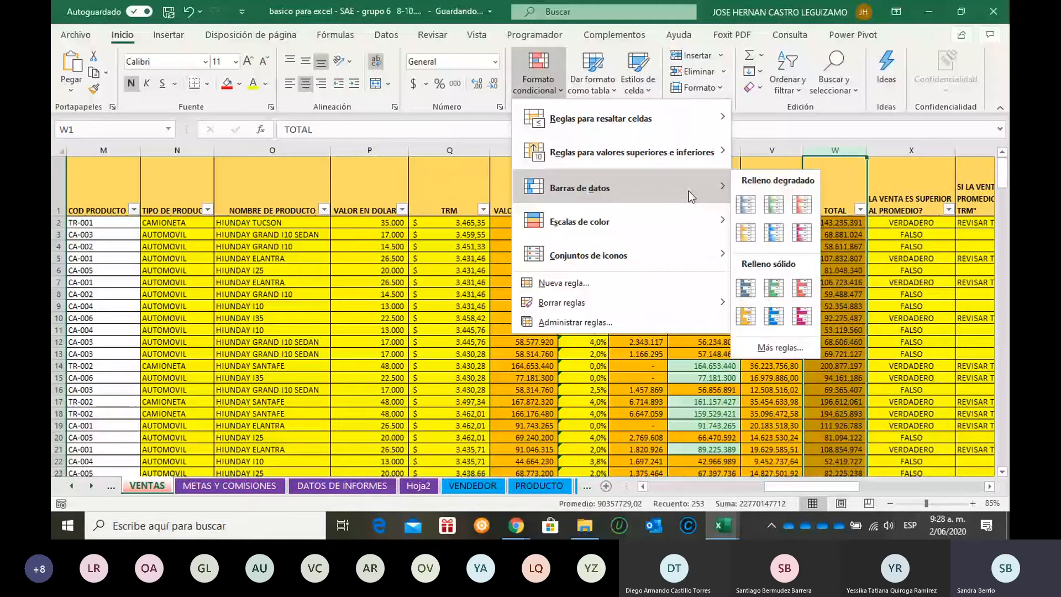
pyautogui.click(746, 204)
pyautogui.click(854, 327)
# - Look through the rows of the VENTAS sheet to compare the data bars in the TOTAL column
pyautogui.scroll(-2, 819, 324)
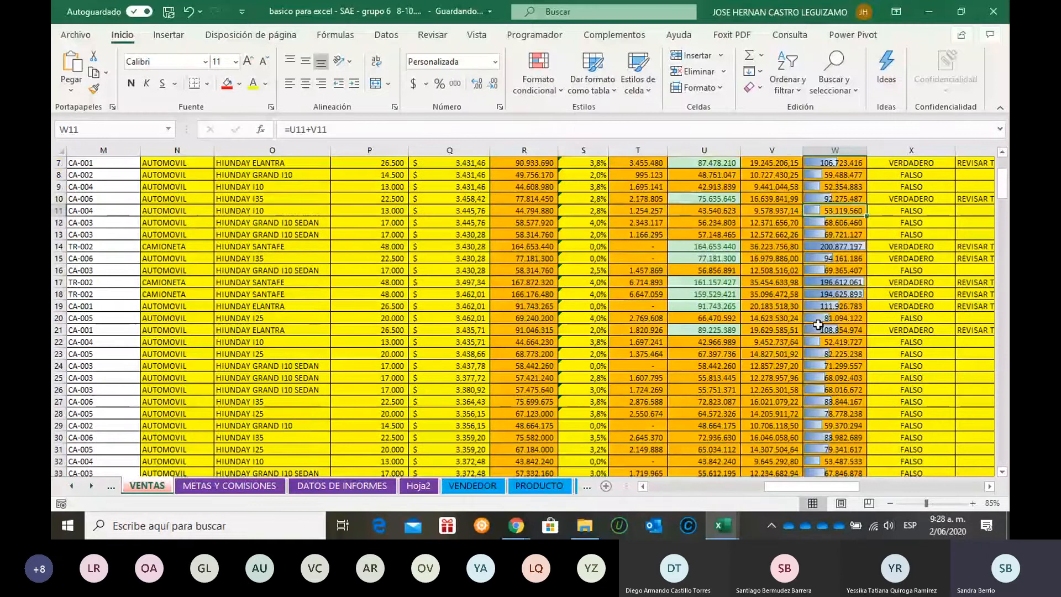
pyautogui.scroll(2, 818, 325)
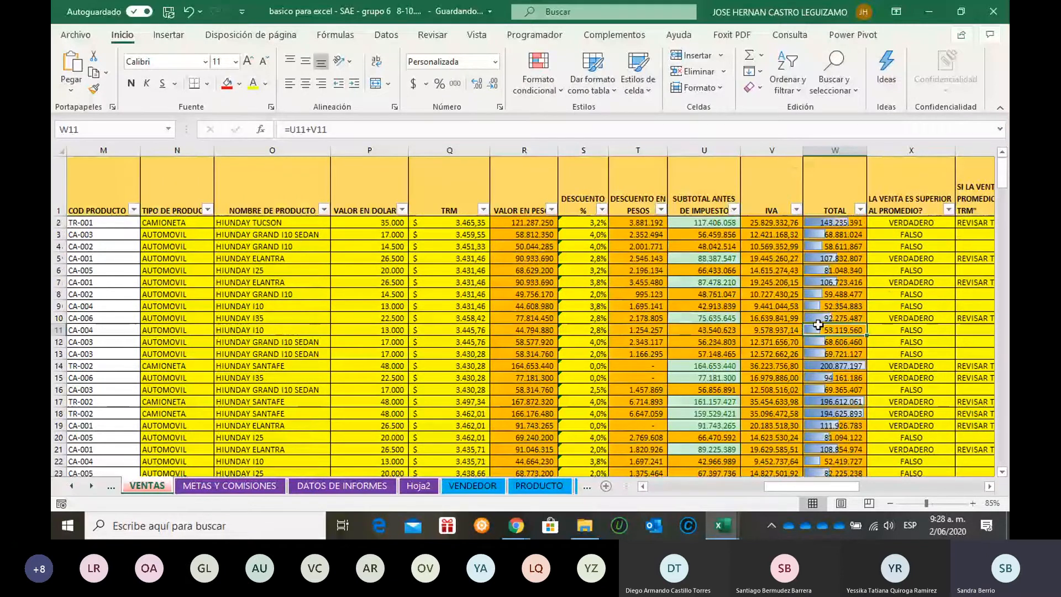
pyautogui.scroll(-7, 819, 325)
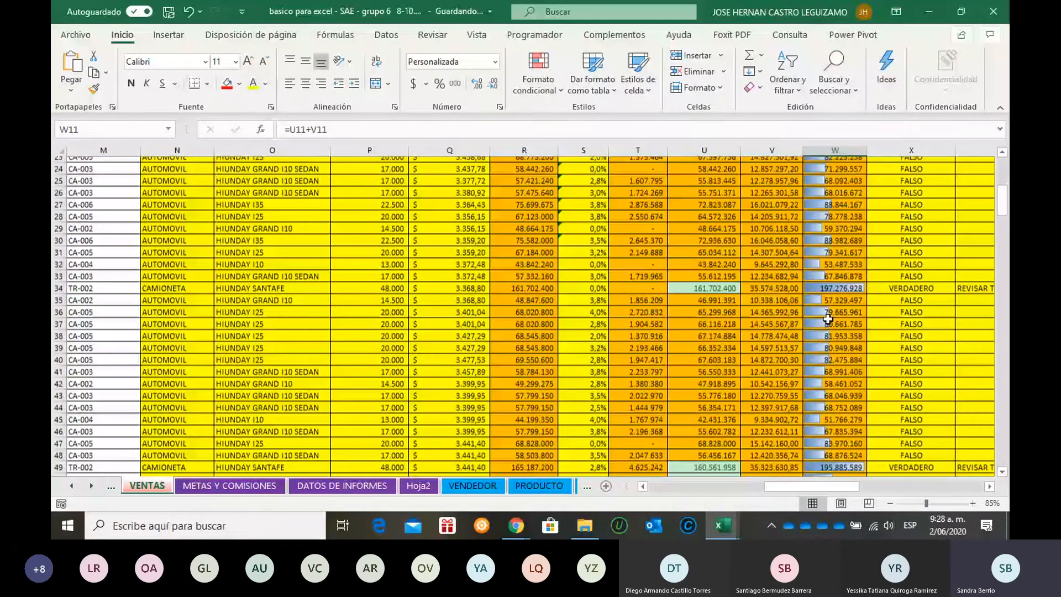
pyautogui.scroll(-14, 828, 319)
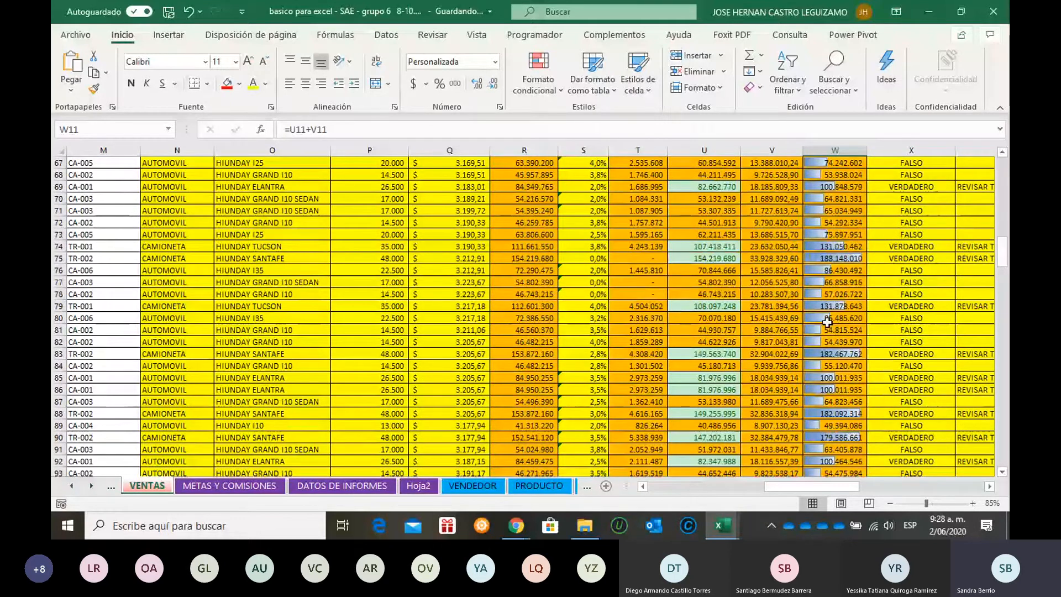
pyautogui.scroll(12, 826, 322)
pyautogui.scroll(3, 822, 322)
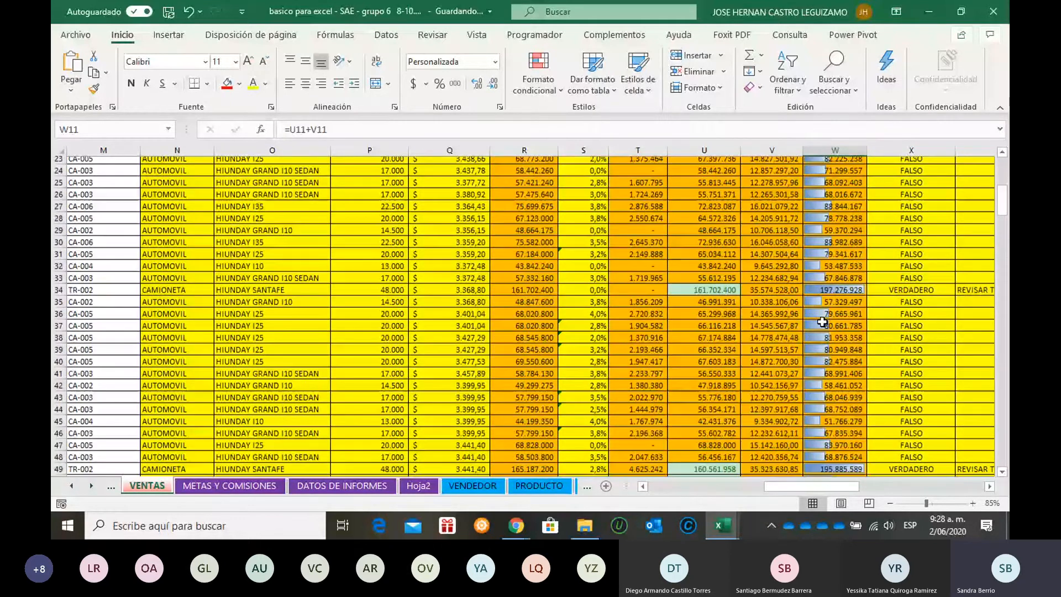
pyautogui.scroll(4, 822, 322)
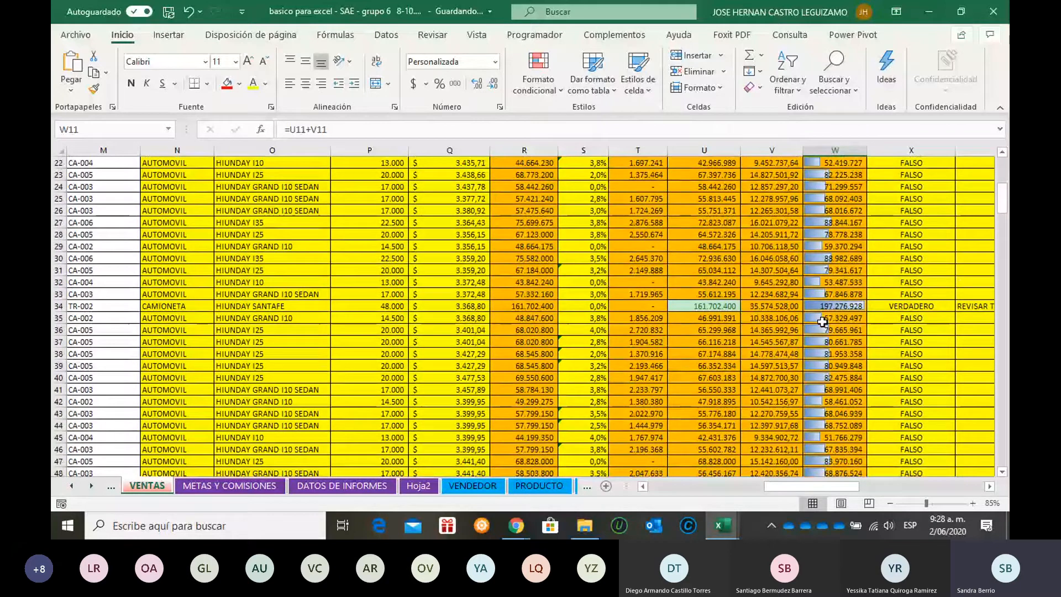
# - Review the data bars, icons and sparklines on the METAS Y COMISIONES sheet and return to the VENTAS sheet
pyautogui.click(237, 487)
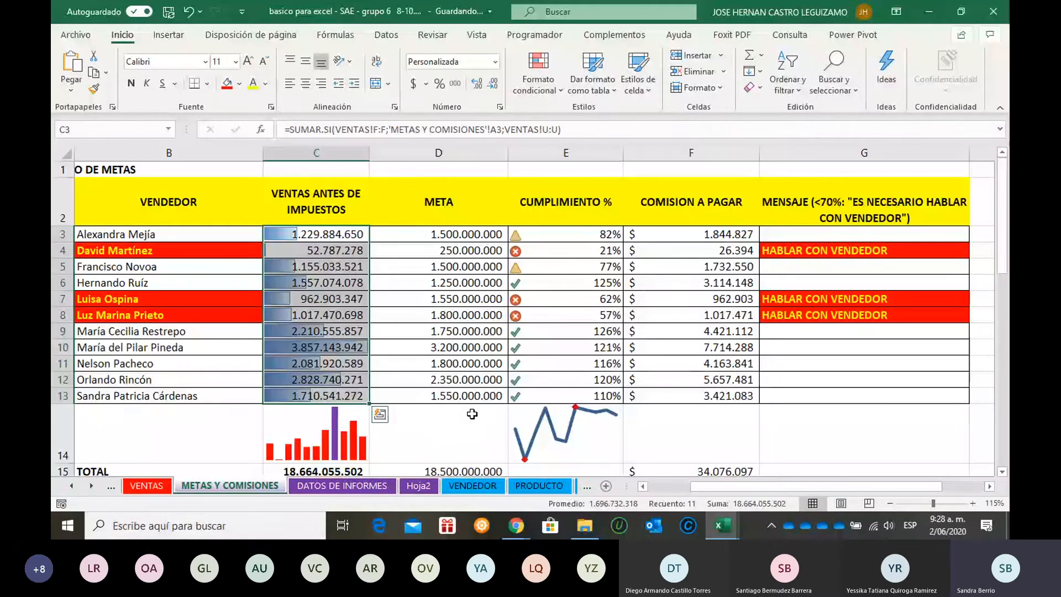
pyautogui.click(412, 331)
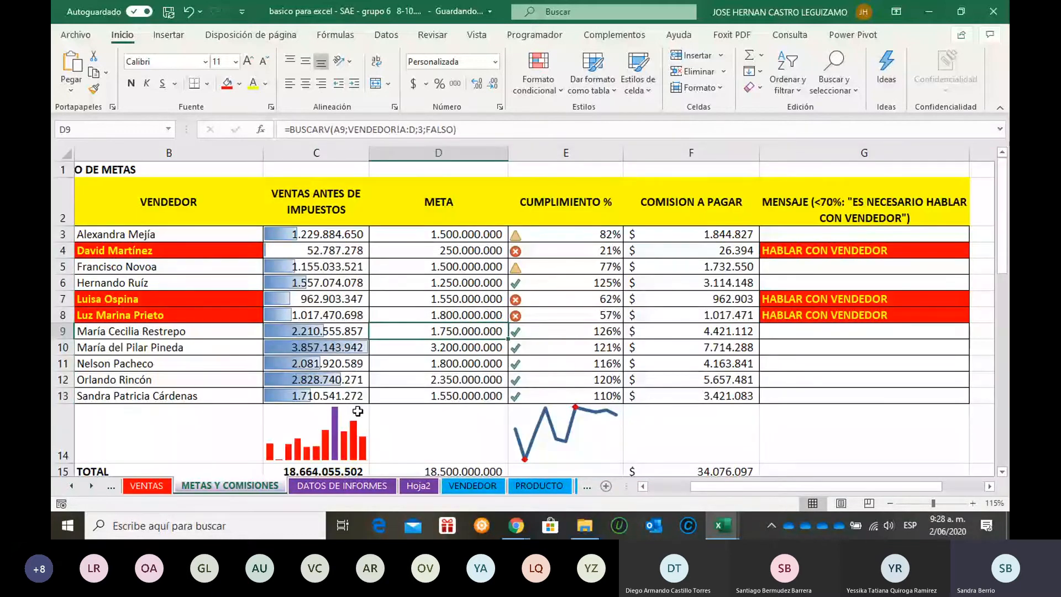
pyautogui.click(147, 486)
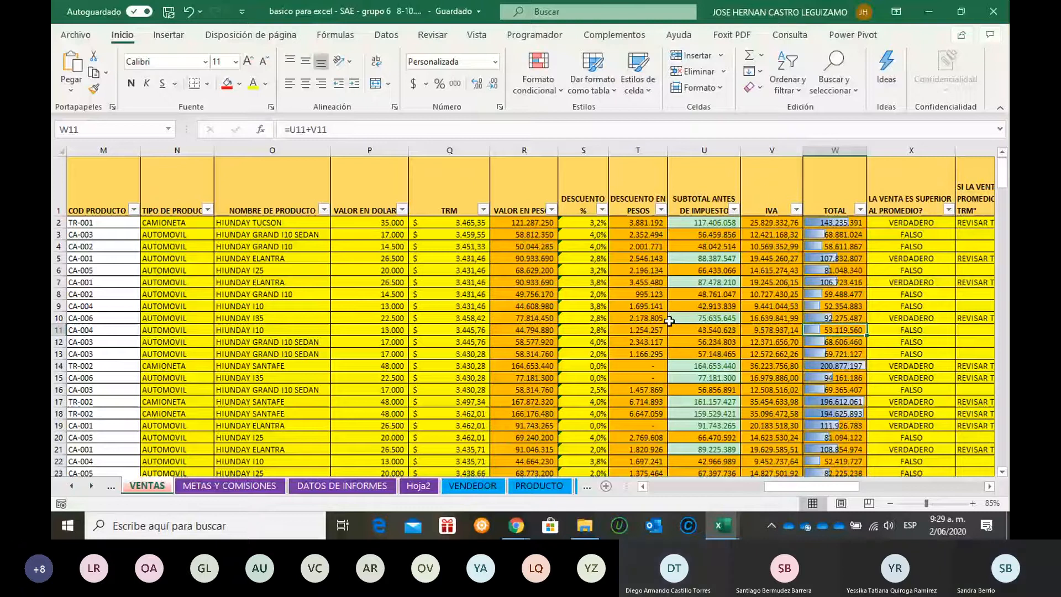
# - Filter the SUBTOTAL ANTES DE IMPUESTO column by its light green cell colour, and clear that filter to restore all the records
pyautogui.click(734, 210)
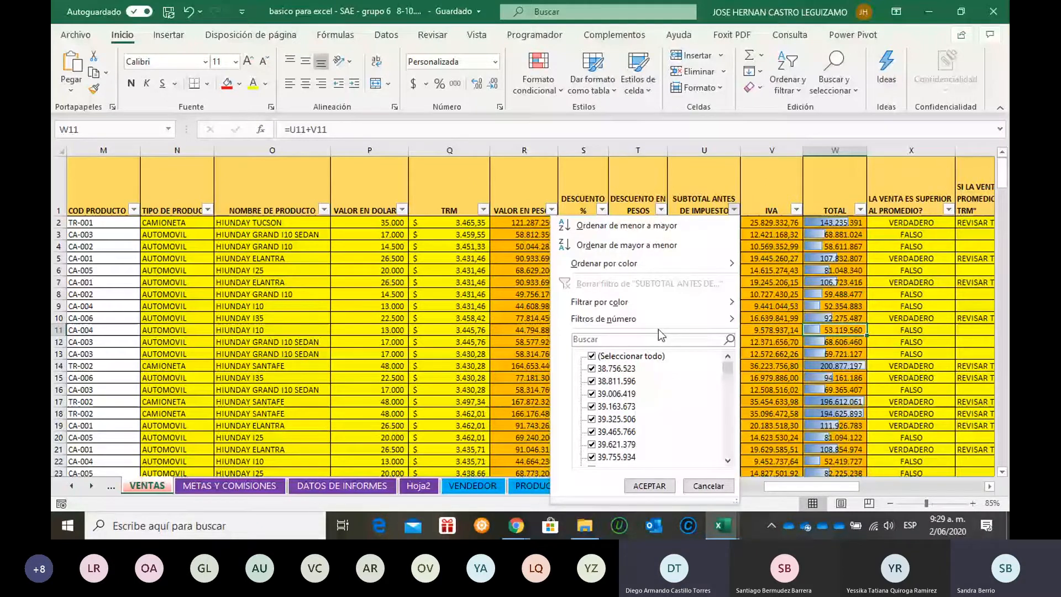
pyautogui.moveTo(608, 301)
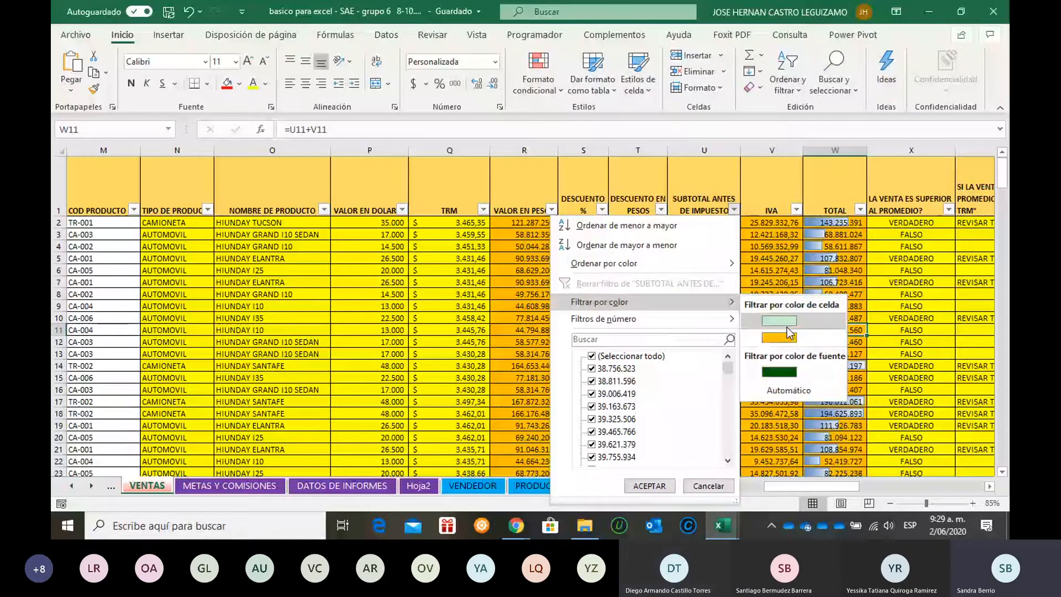
pyautogui.click(787, 327)
pyautogui.click(734, 210)
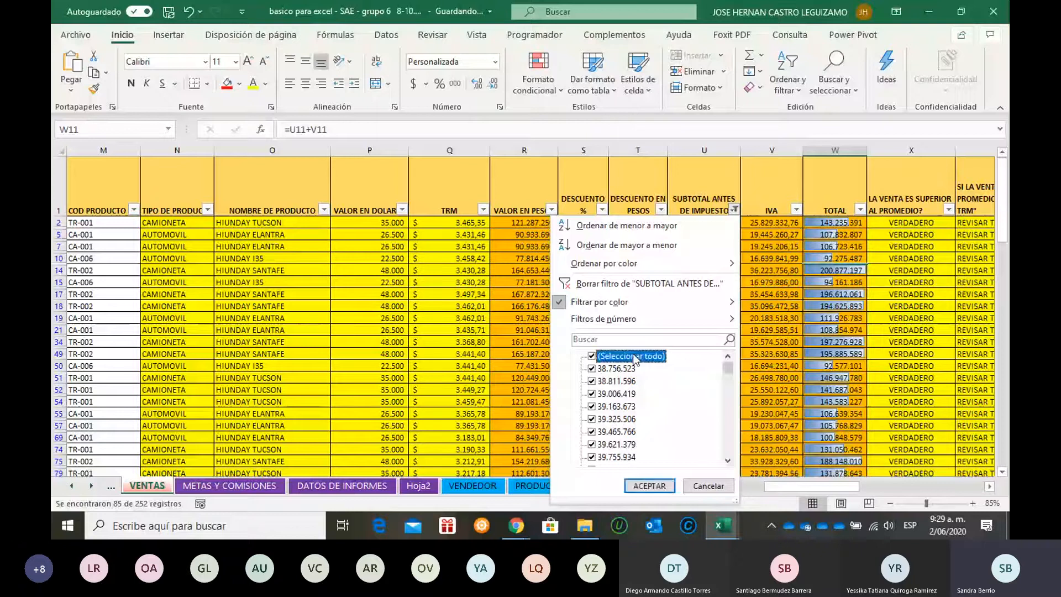
pyautogui.click(841, 270)
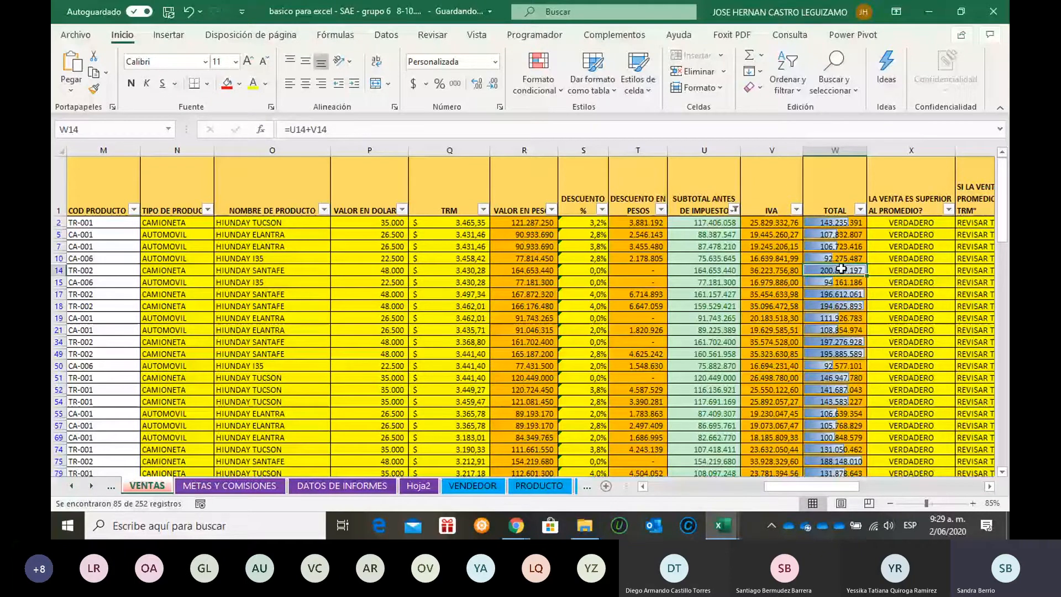
pyautogui.click(734, 210)
pyautogui.click(660, 489)
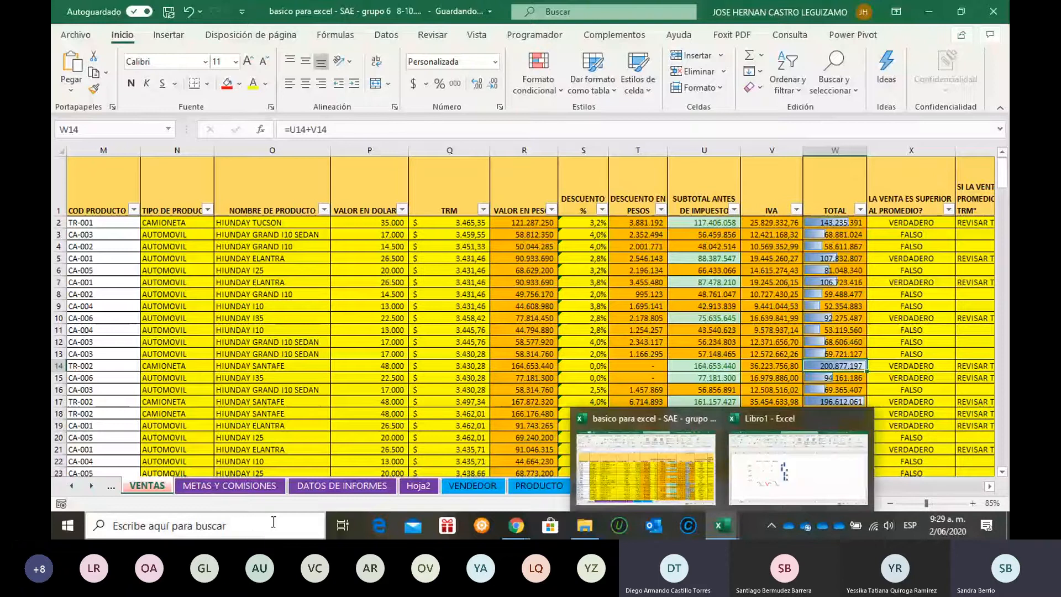
# - Switch to the Libro1 workbook and close it without saving its changes
pyautogui.click(455, 294)
pyautogui.moveTo(722, 525)
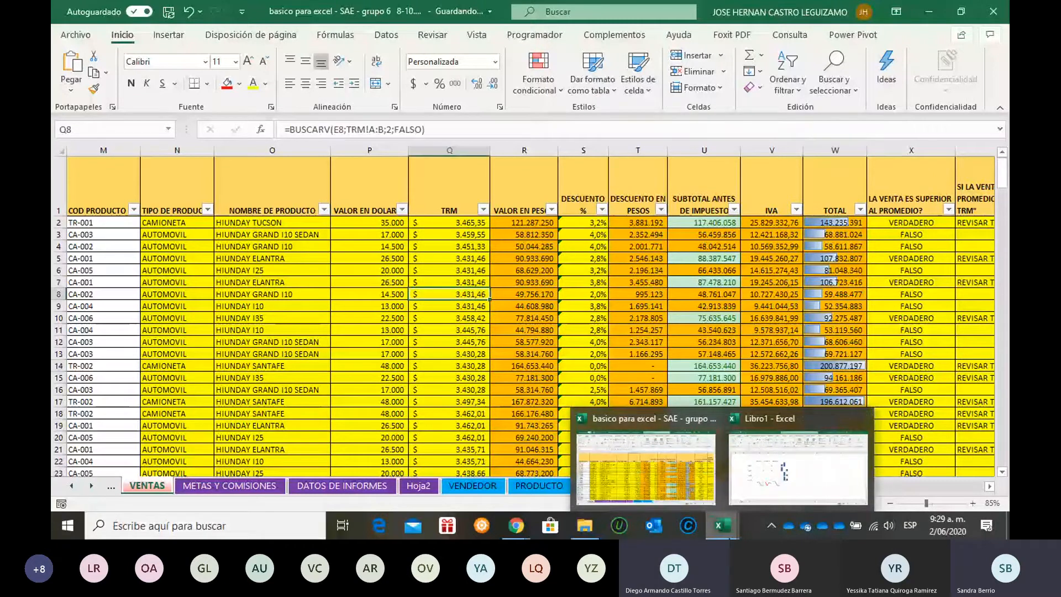
pyautogui.click(761, 483)
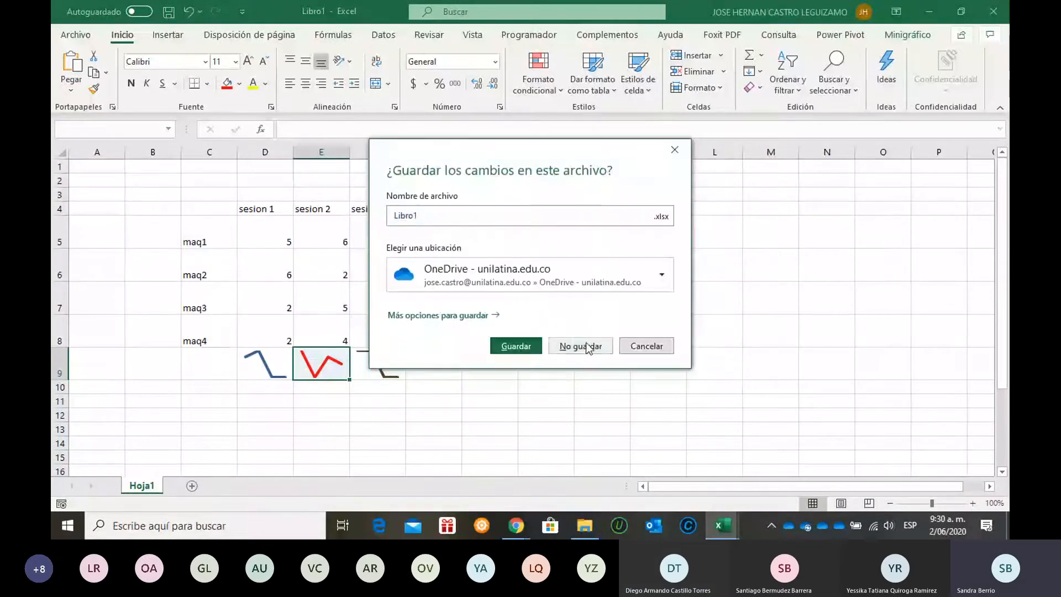
pyautogui.click(583, 348)
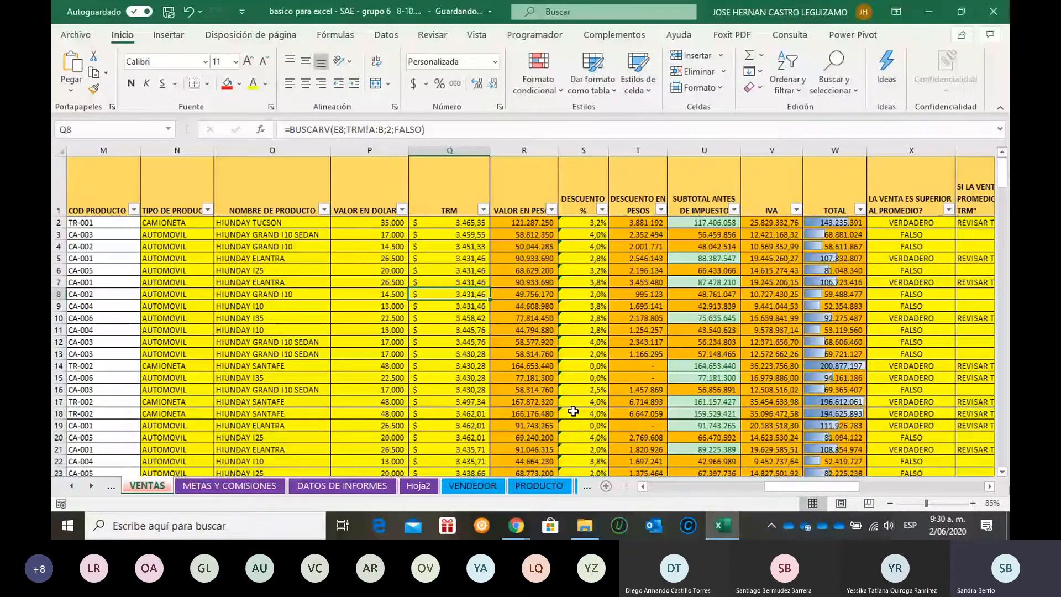
# - Open a second window of the sales workbook and restore both windows from full screen to a smaller size
pyautogui.click(469, 38)
pyautogui.click(545, 83)
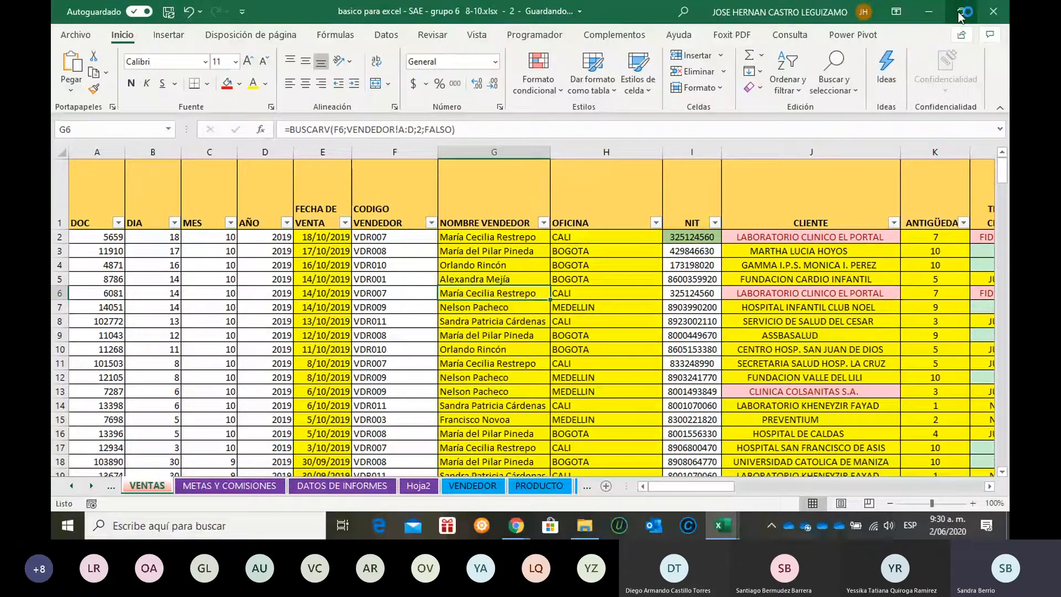
pyautogui.click(961, 11)
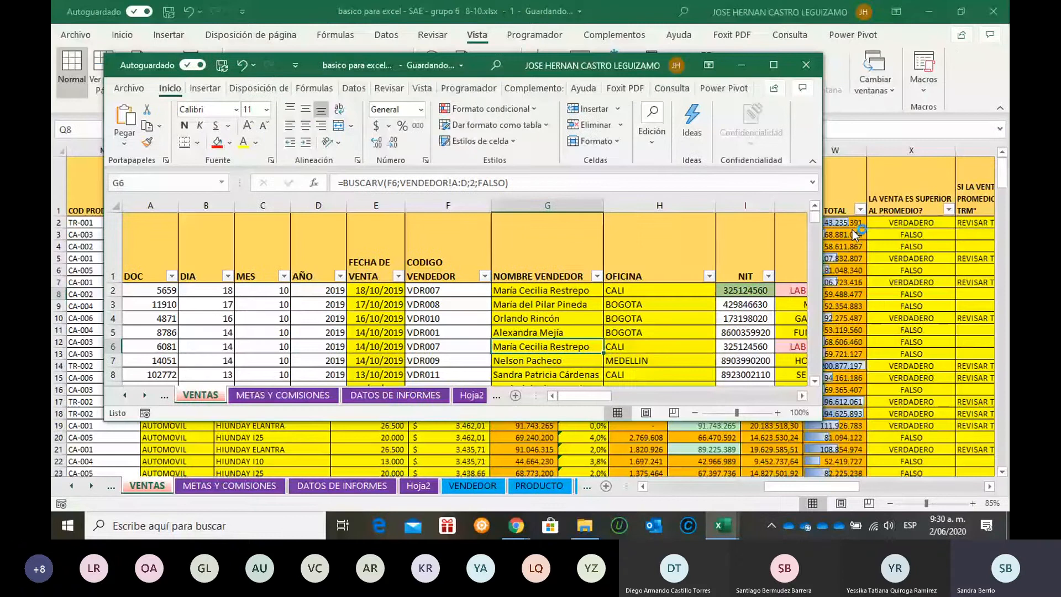
pyautogui.click(960, 11)
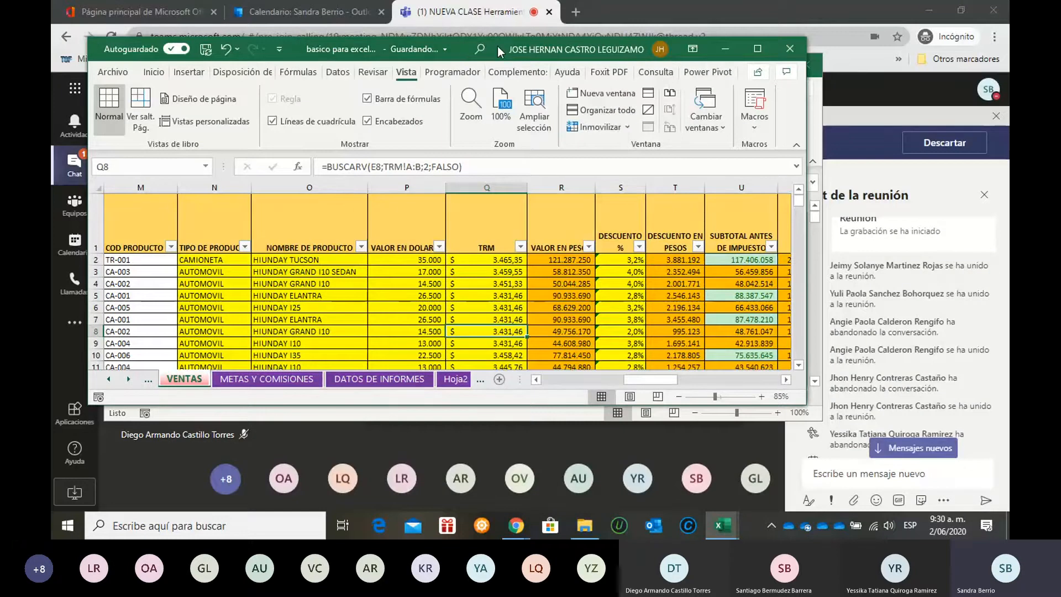
# - Resize and move the two windows of the sales workbook so they sit side by side at full screen height
pyautogui.moveTo(490, 48); pyautogui.dragTo(382, 22)
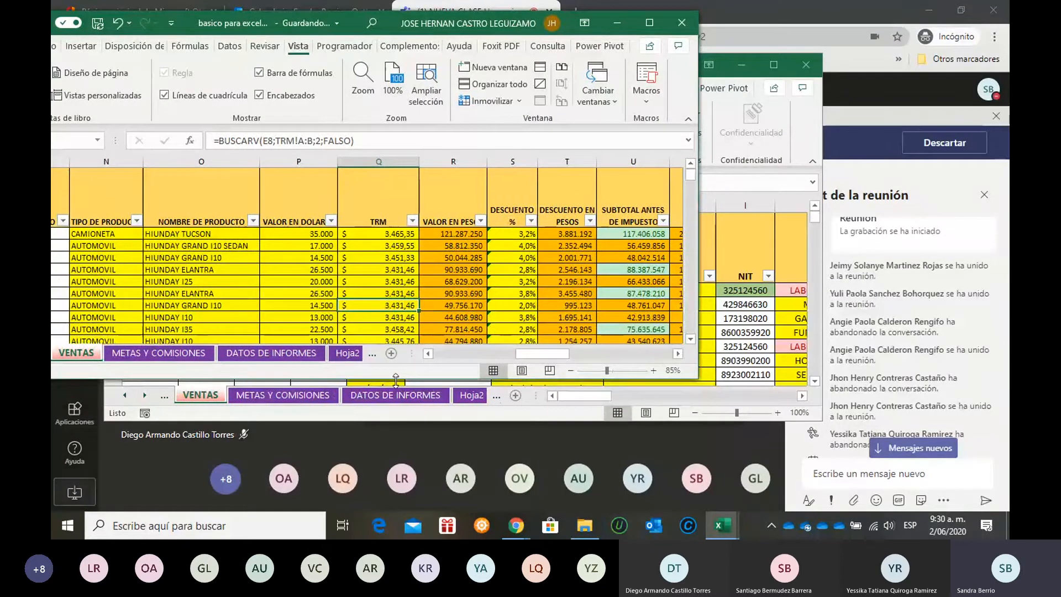
pyautogui.moveTo(396, 380); pyautogui.dragTo(396, 503)
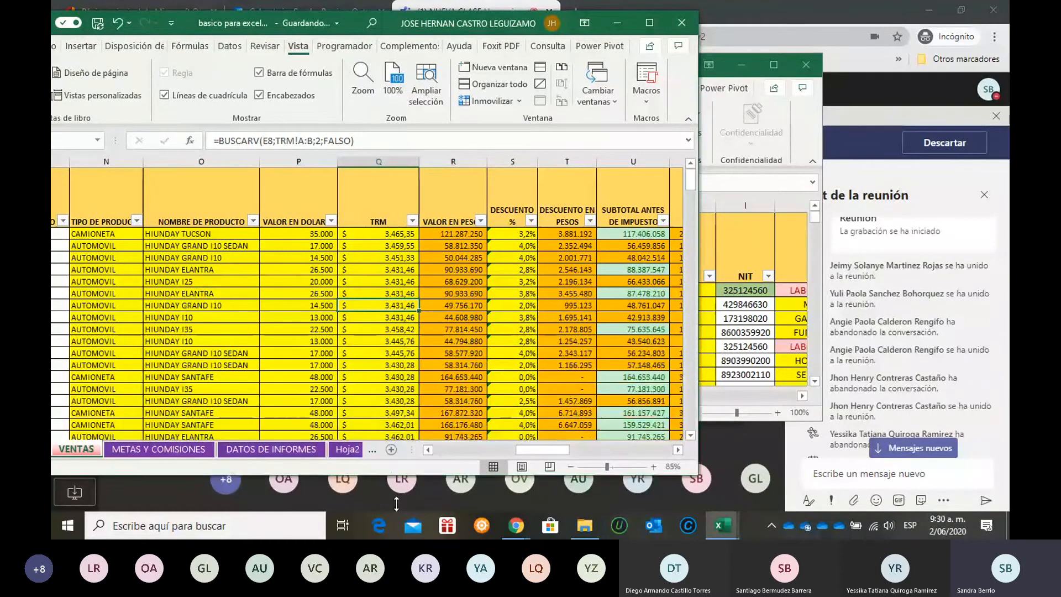
pyautogui.click(731, 69)
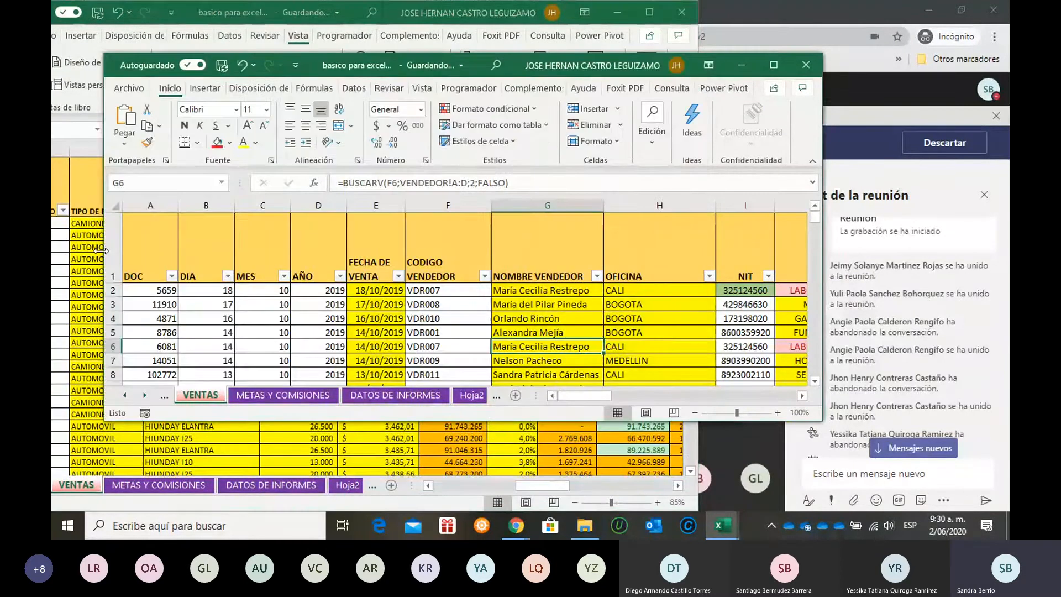
pyautogui.moveTo(102, 251); pyautogui.dragTo(471, 263)
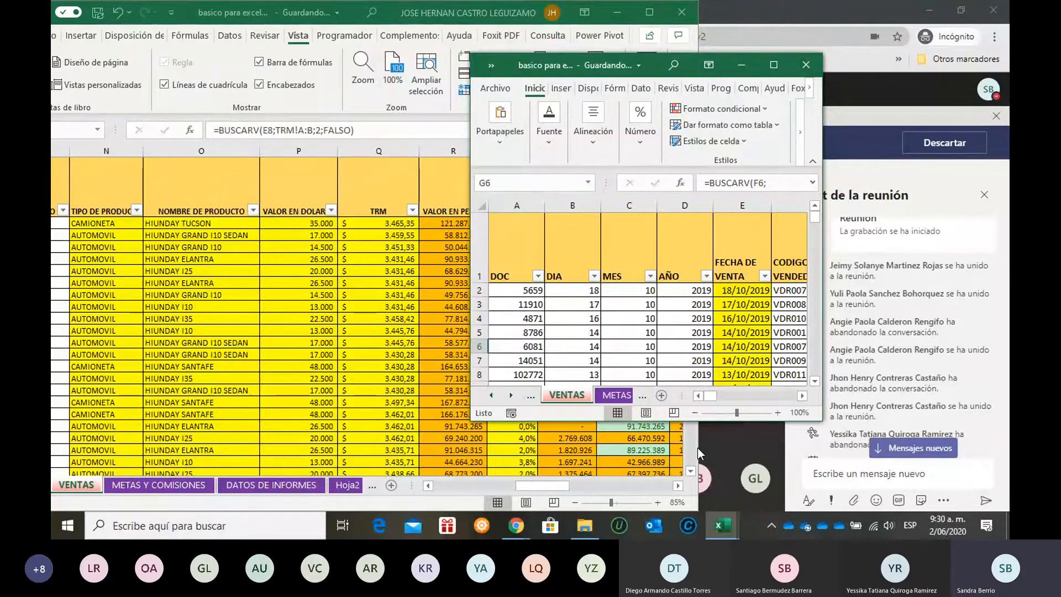
pyautogui.moveTo(698, 449); pyautogui.dragTo(447, 446)
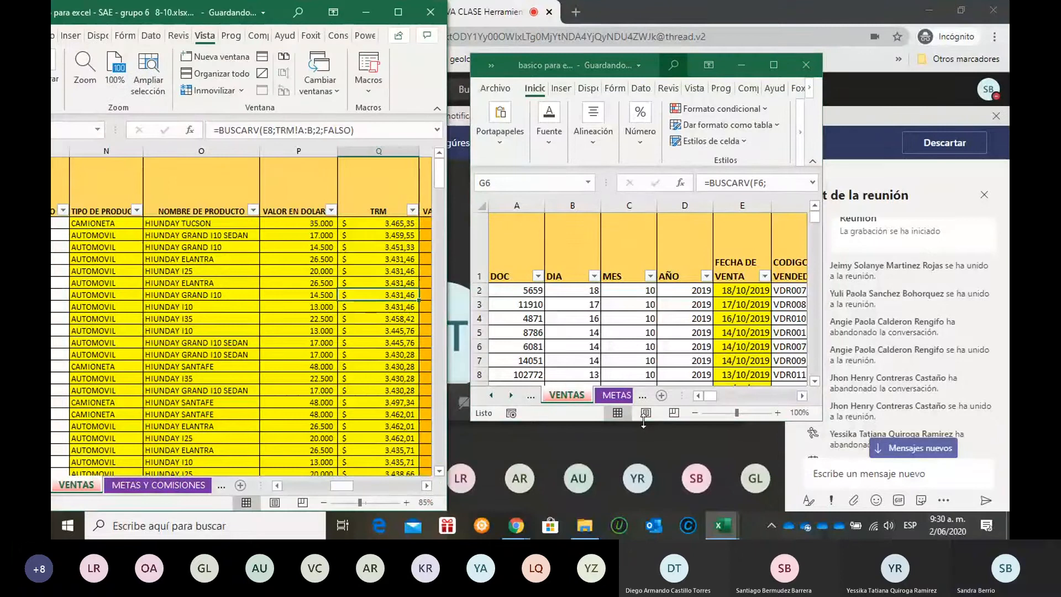
pyautogui.doubleClick(644, 421)
# - In the second window, show the METAS Y COMISIONES sheet at the sales summaries by vehicle type and office, including the peso columns
pyautogui.click(608, 485)
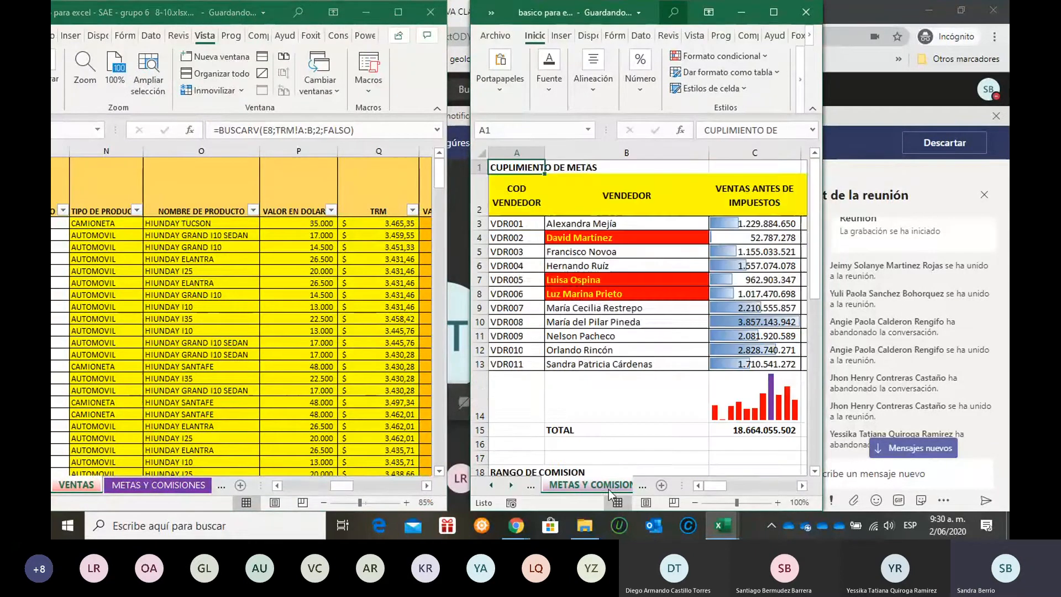
pyautogui.scroll(-3, 699, 375)
pyautogui.scroll(-2, 699, 374)
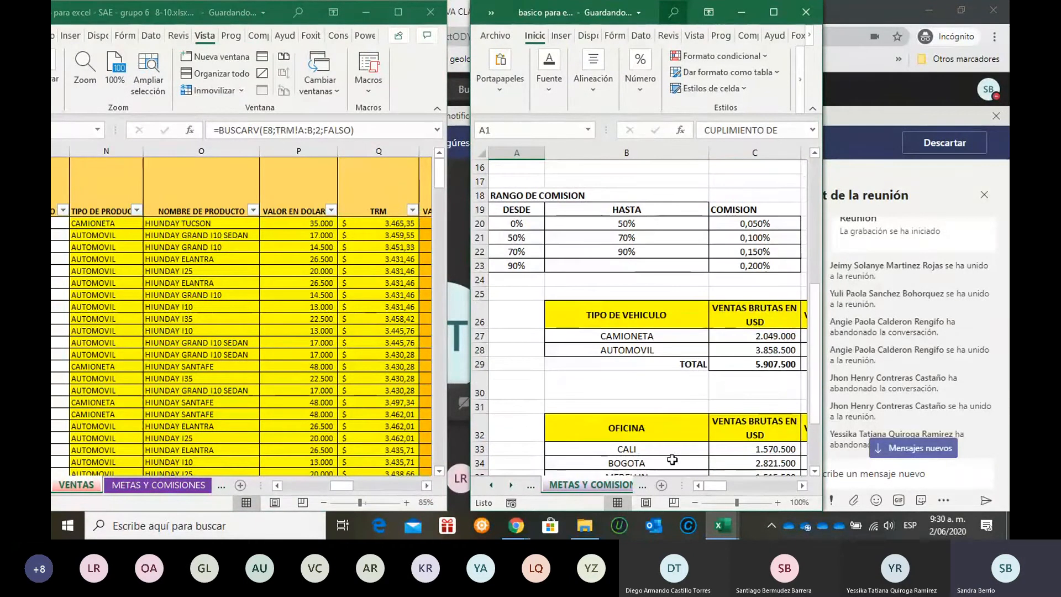
pyautogui.moveTo(715, 488); pyautogui.dragTo(747, 485)
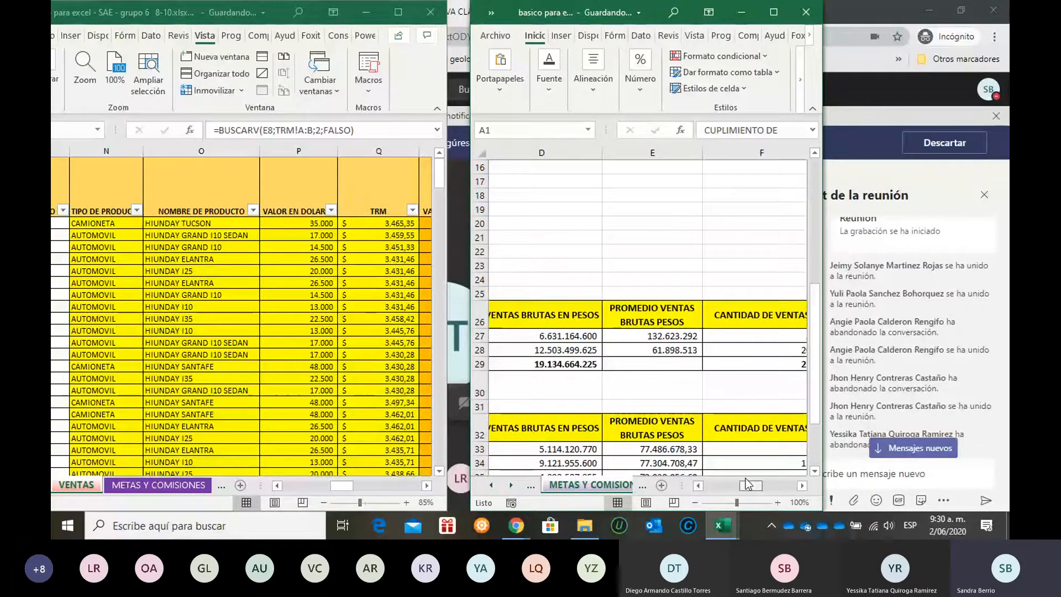
# - In the VENTAS window, filter the SUBTOTAL ANTES DE IMPUESTO column by its light green cell colour, and remove that filter
pyautogui.click(308, 403)
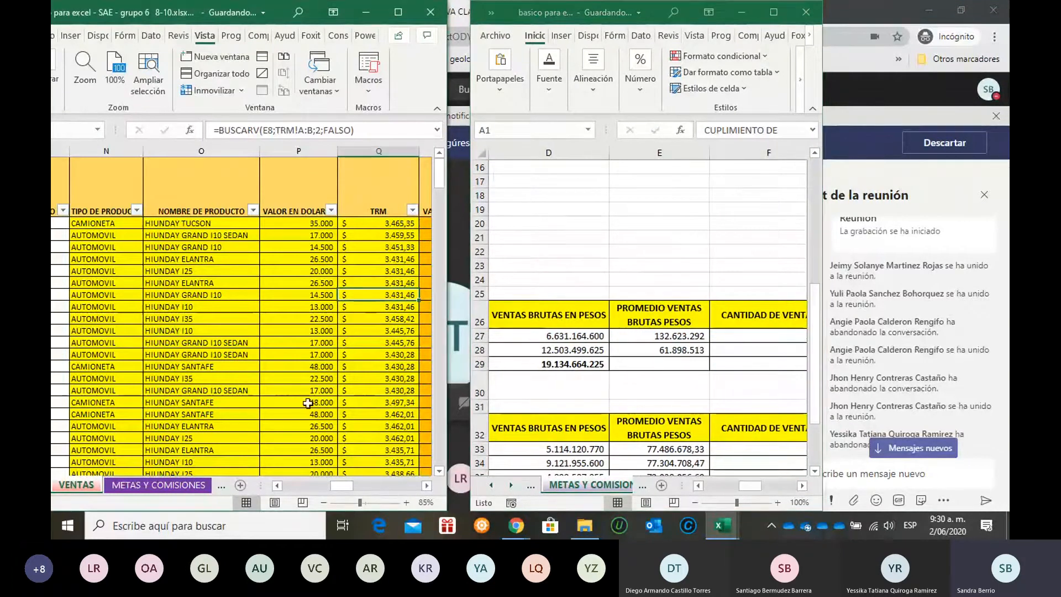
pyautogui.click(426, 486)
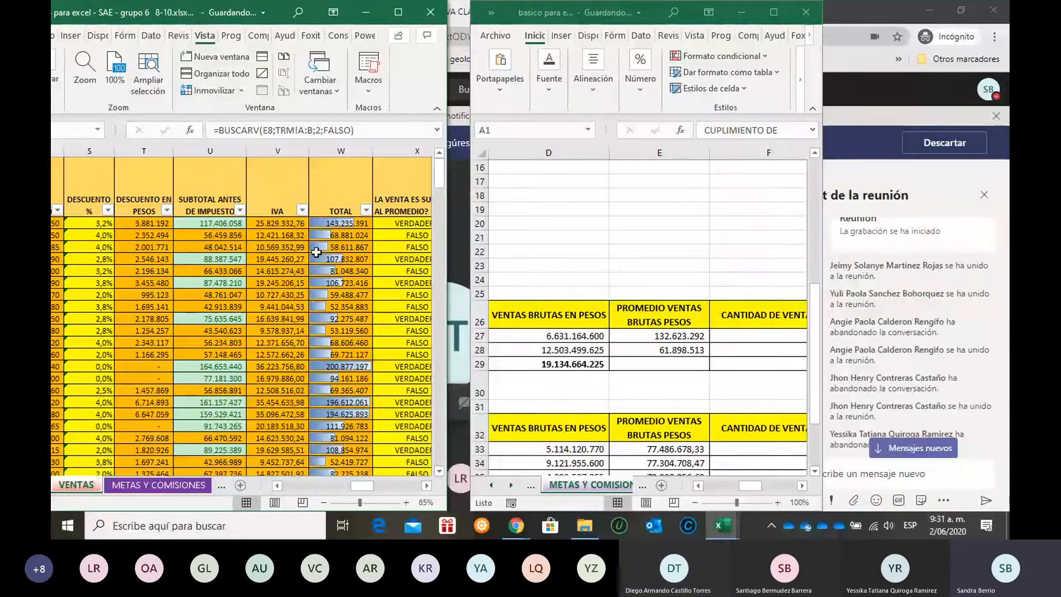
pyautogui.click(240, 210)
pyautogui.click(142, 362)
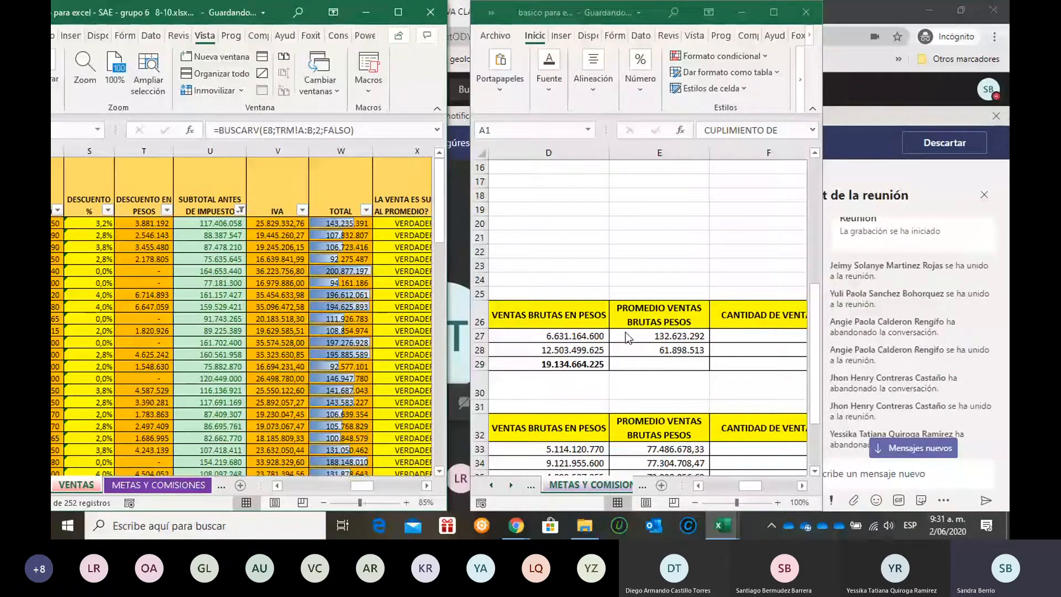
pyautogui.click(241, 209)
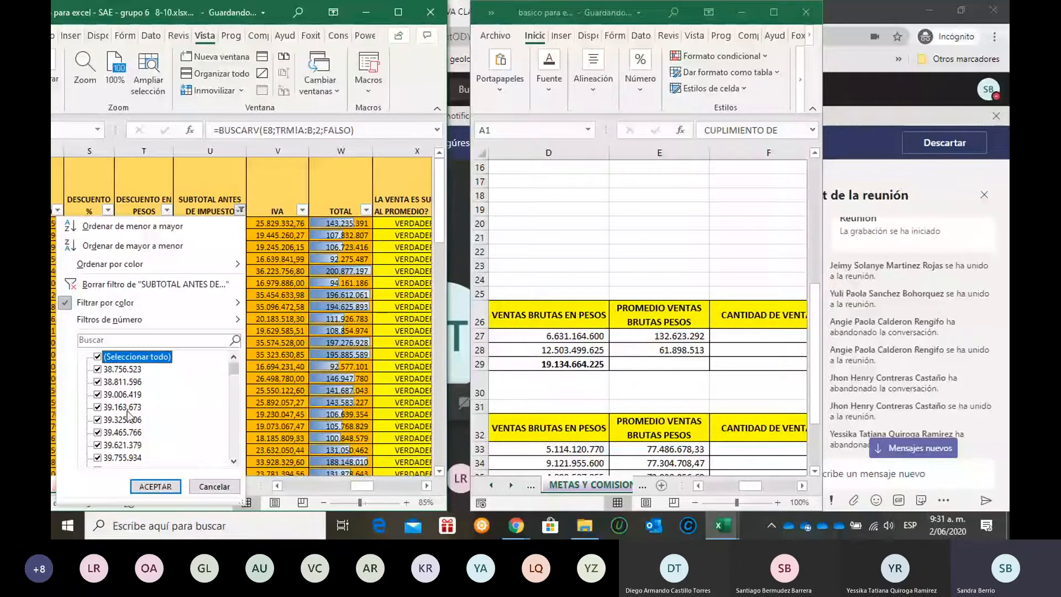
pyautogui.press('Return')
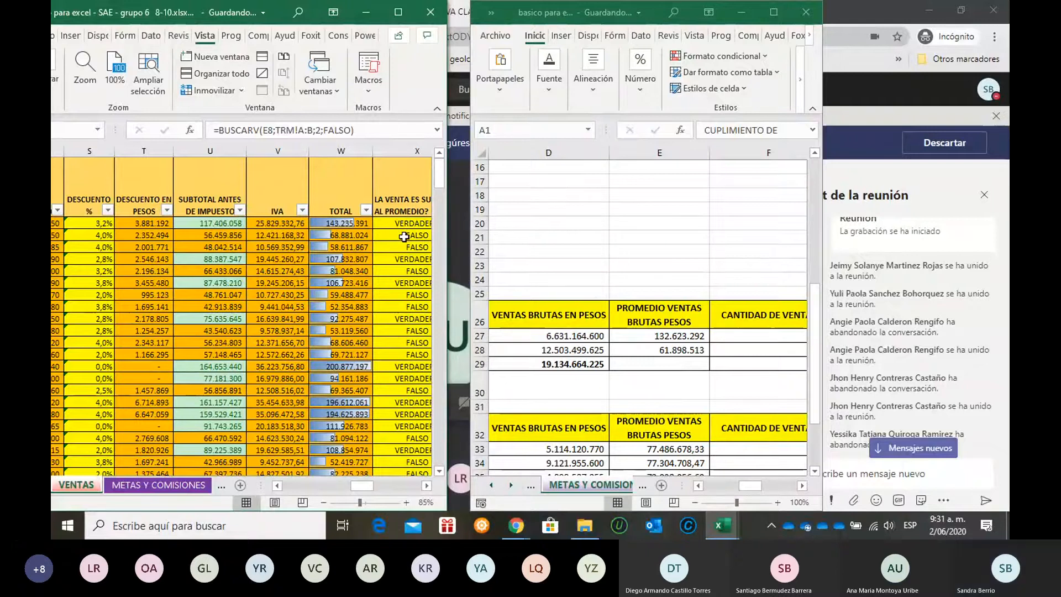
# - Close the VENTAS window of the workbook and go to the DATOS DE INFORMES sheet in the remaining one
pyautogui.click(431, 13)
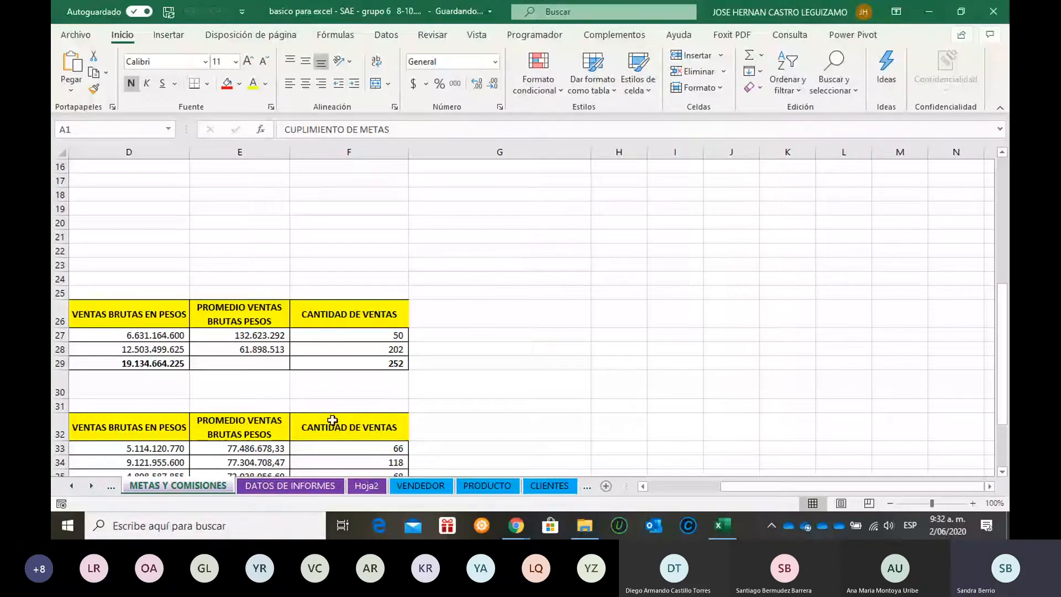
pyautogui.click(325, 490)
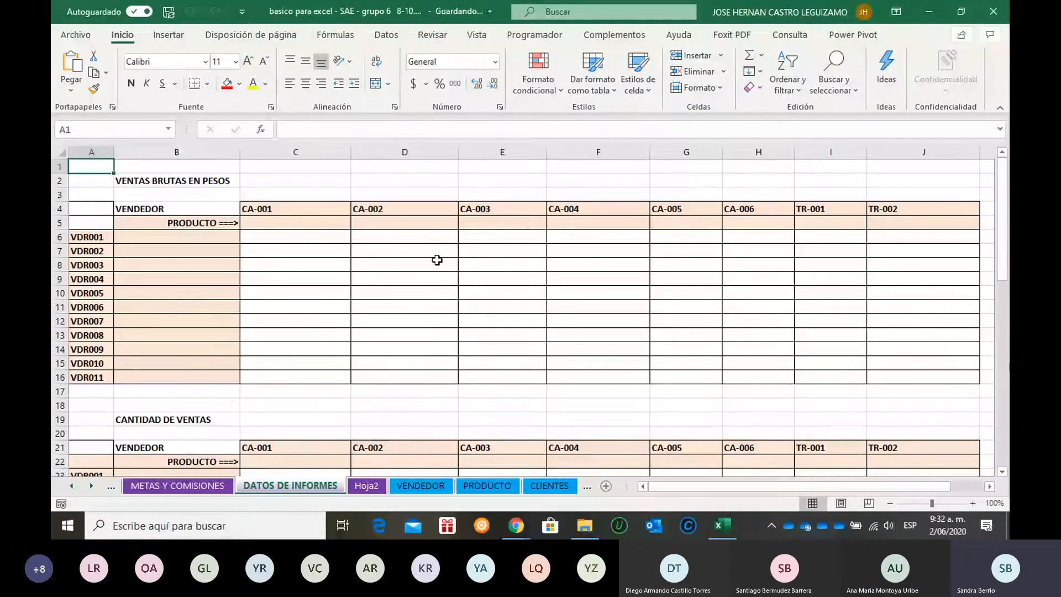
# - Look up the seller name in B6 with =BUSCARV(A6;VENDEDOR!A:D;2;FALSO) and fill the formula down to B16
pyautogui.click(197, 239)
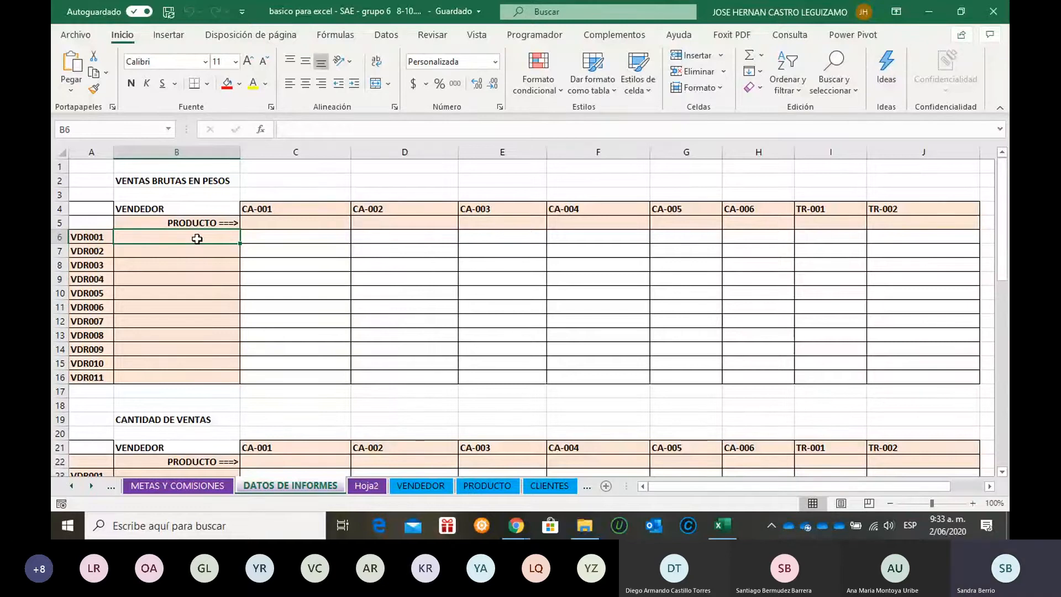
pyautogui.write('=')
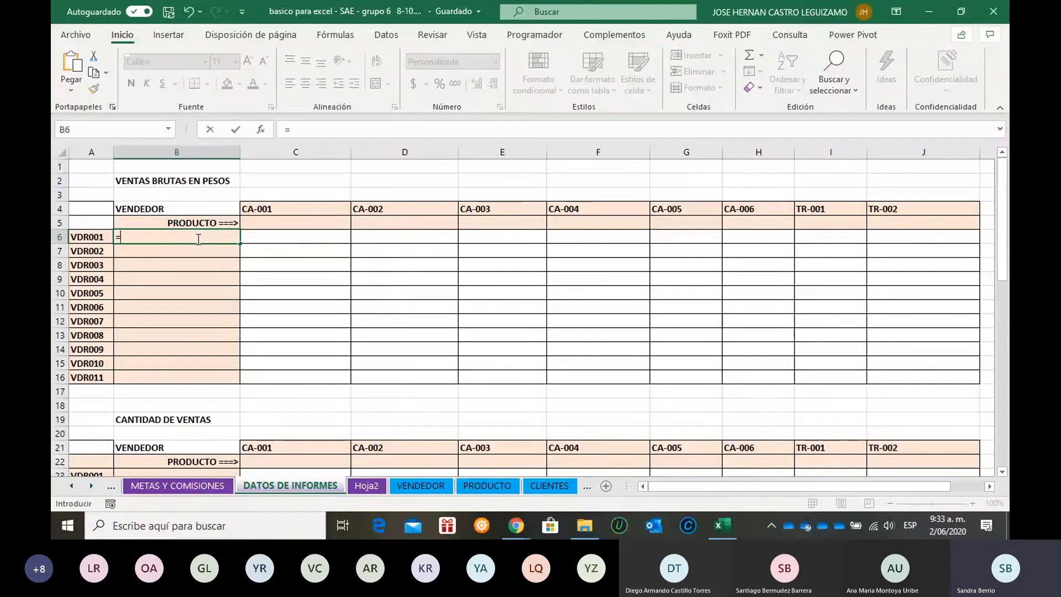
pyautogui.write('BUSCARV(')
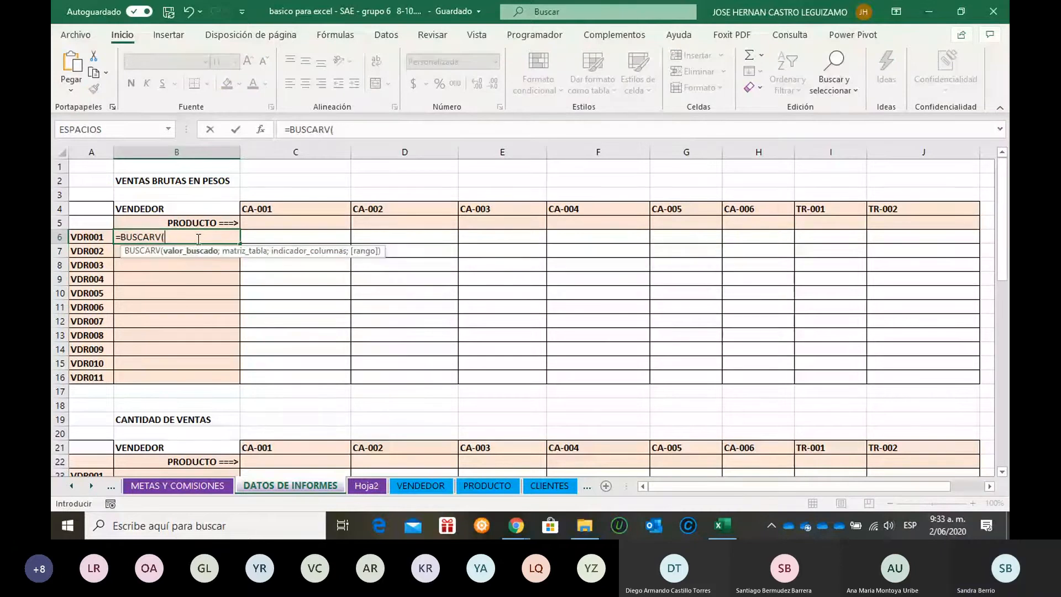
pyautogui.click(93, 238)
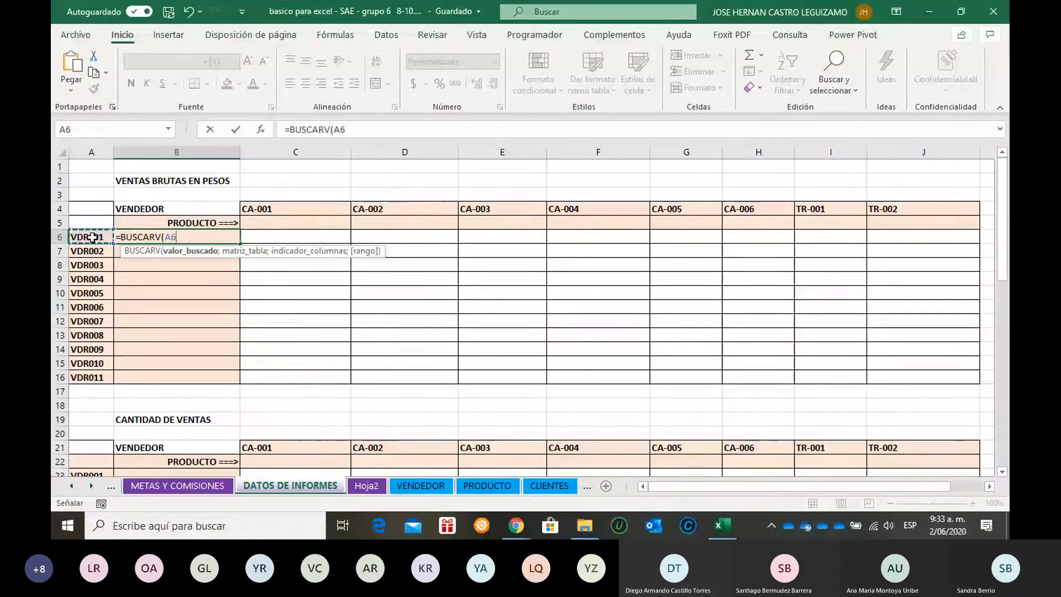
pyautogui.write(';')
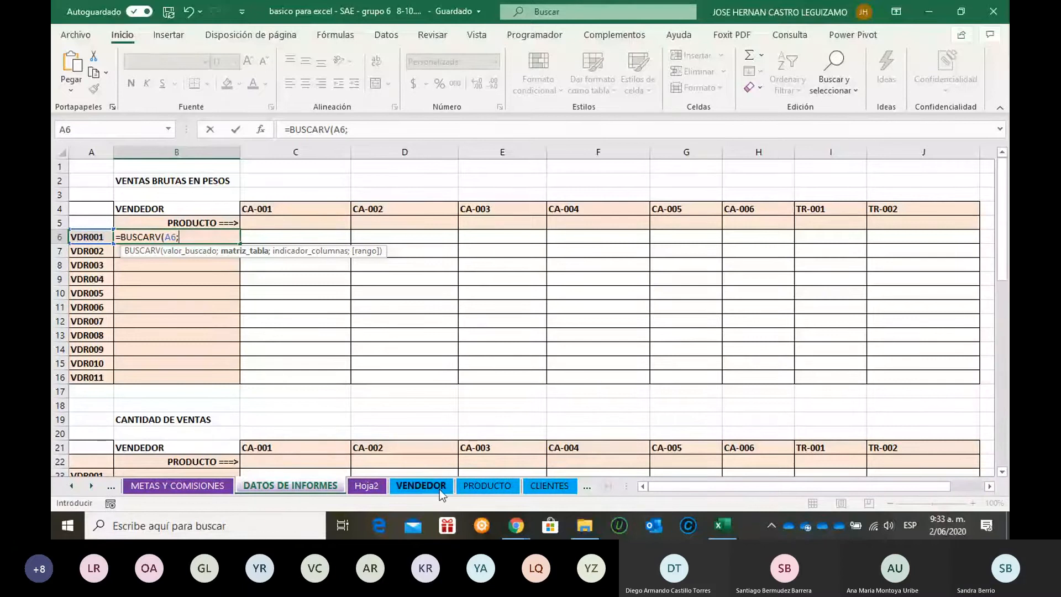
pyautogui.click(440, 489)
pyautogui.moveTo(97, 152); pyautogui.dragTo(316, 232)
pyautogui.write(';')
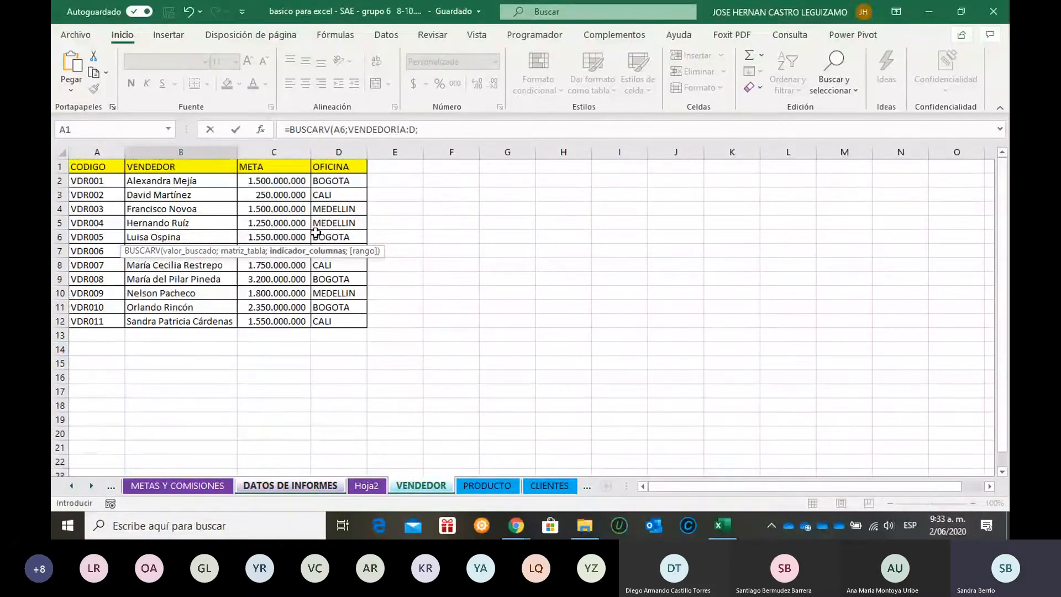
pyautogui.write('2;FA')
pyautogui.press('Down')
pyautogui.press('Tab')
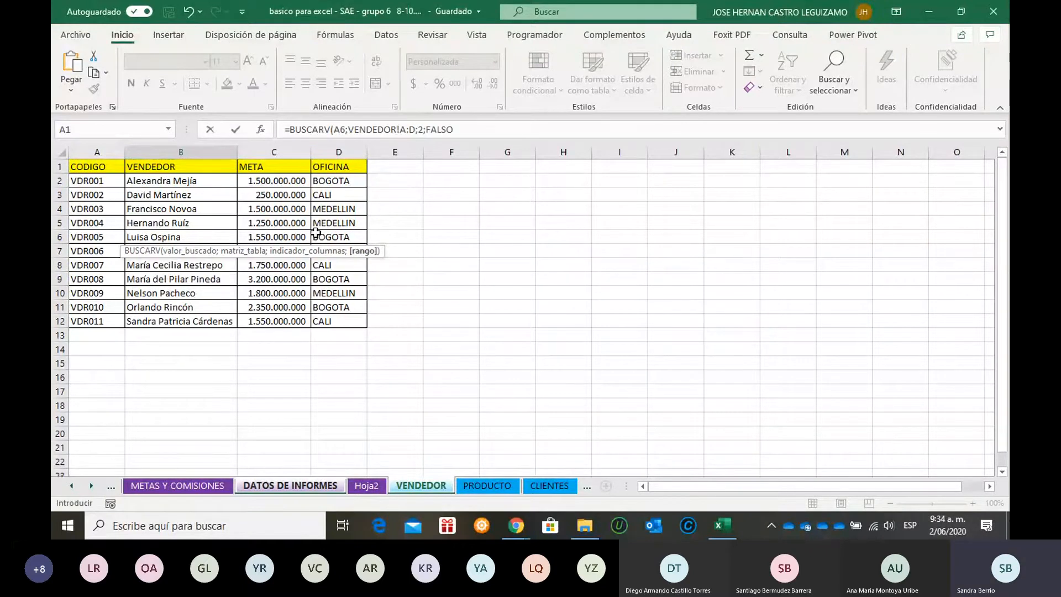
pyautogui.press('Return')
pyautogui.click(221, 238)
pyautogui.moveTo(239, 243); pyautogui.dragTo(238, 382)
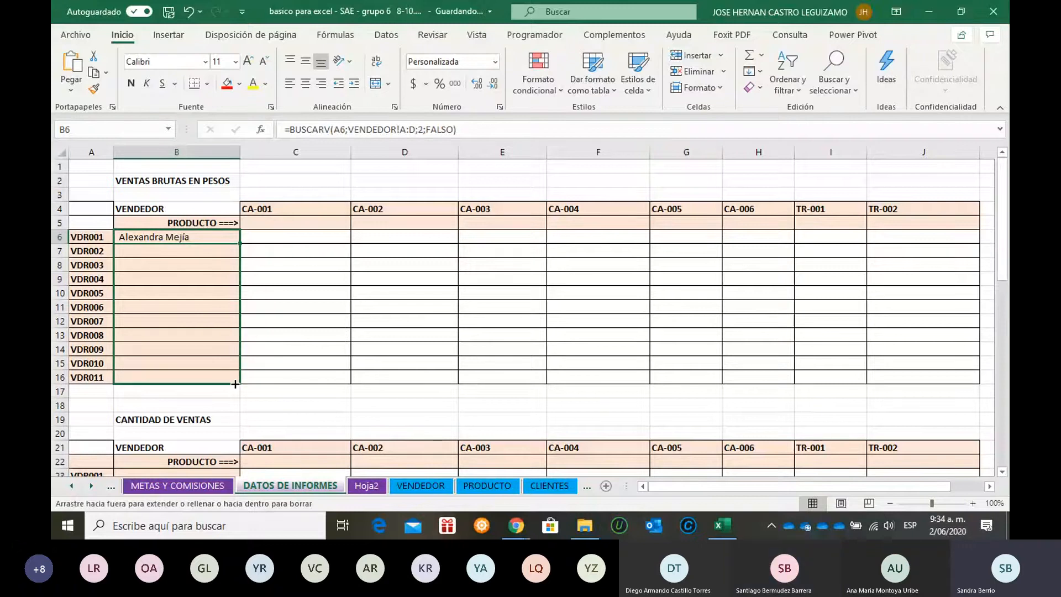
# - Look up the product name in C5 with =BUSCARV(C4;PRODUCTOS;2;FALSO), using the named range productos
pyautogui.click(273, 223)
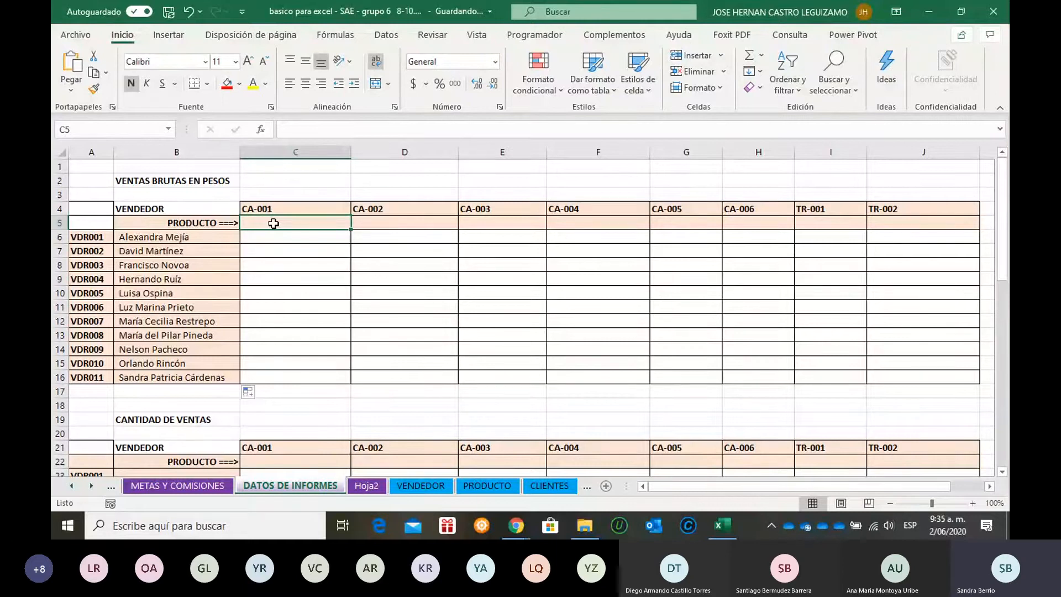
pyautogui.write('=BUSCARV(')
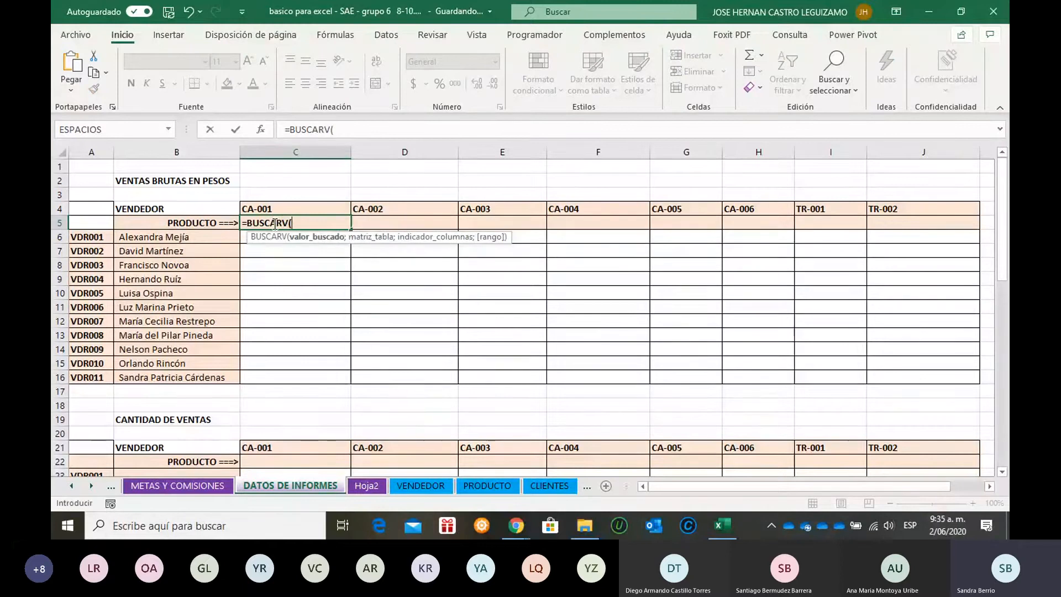
pyautogui.click(315, 209)
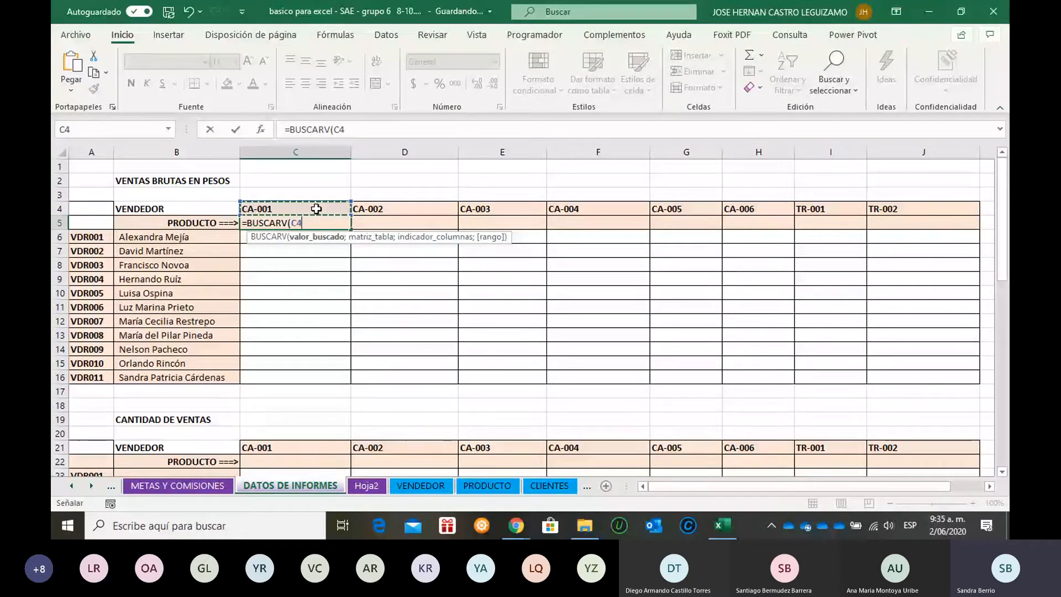
pyautogui.write(';PRODU')
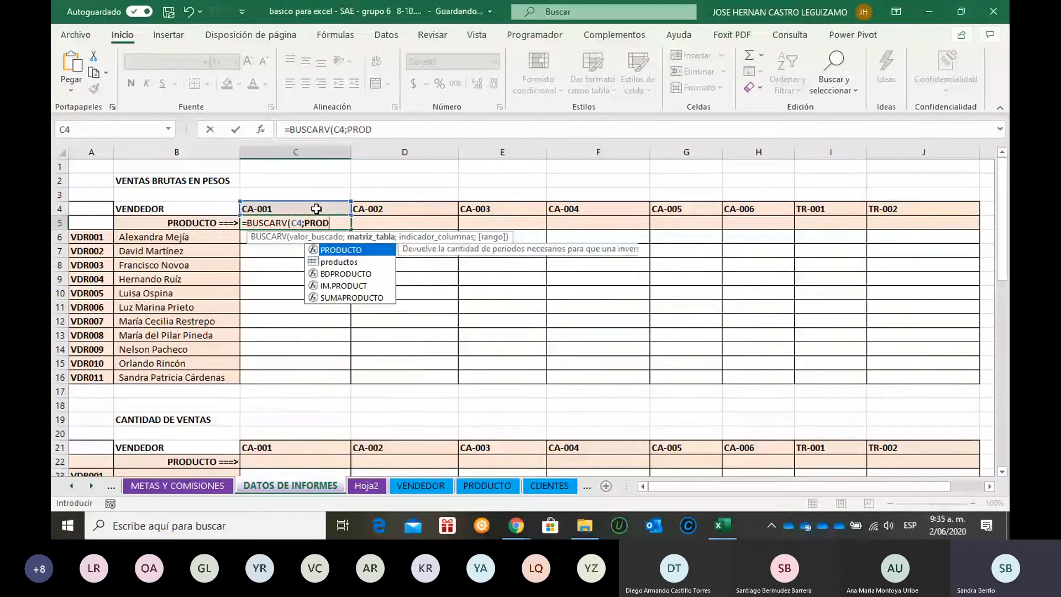
pyautogui.write('CT')
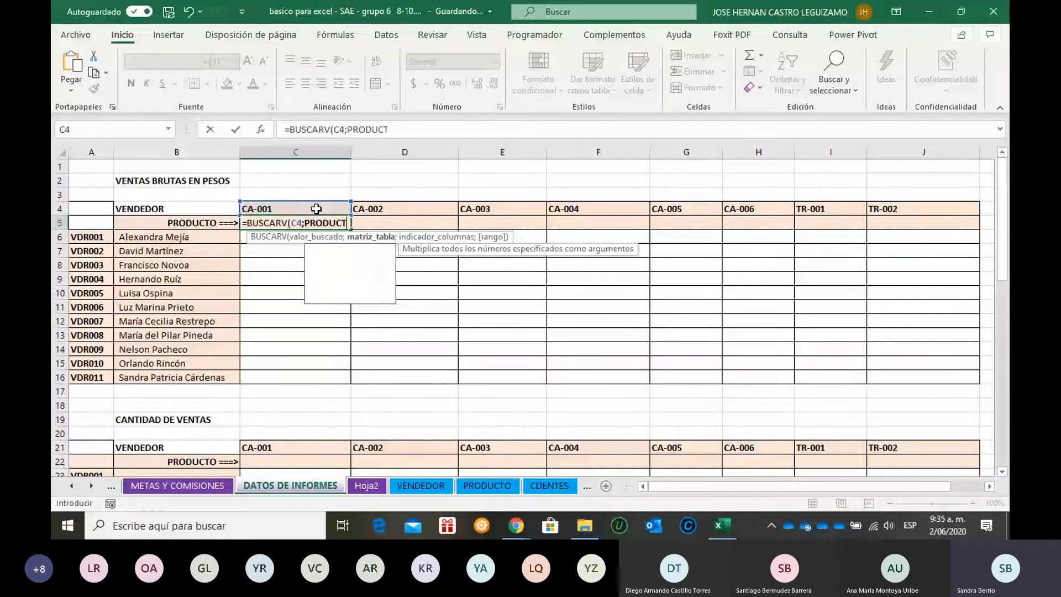
pyautogui.write('OS;')
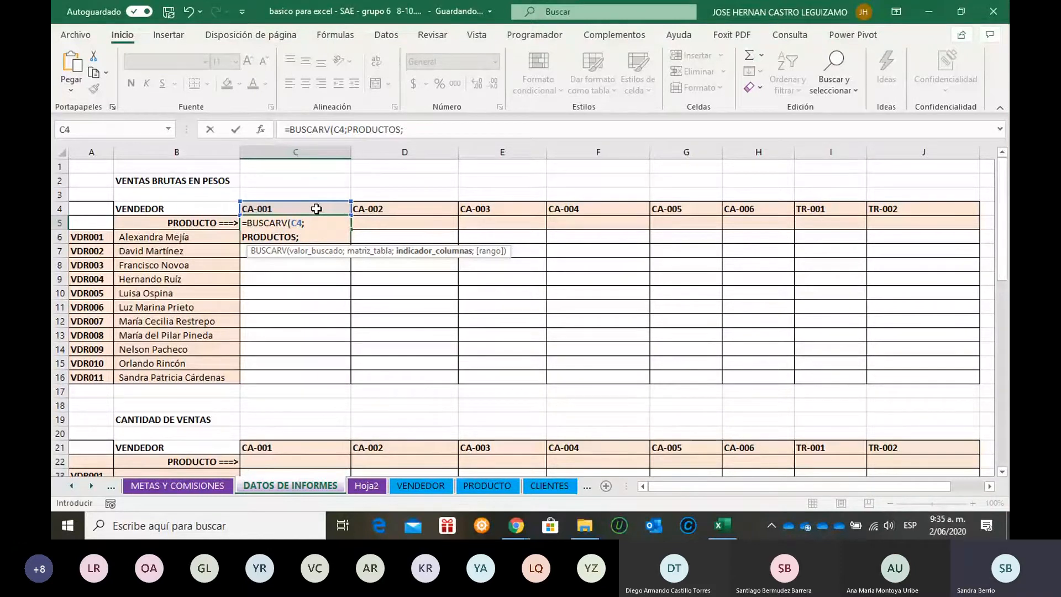
pyautogui.write('2;')
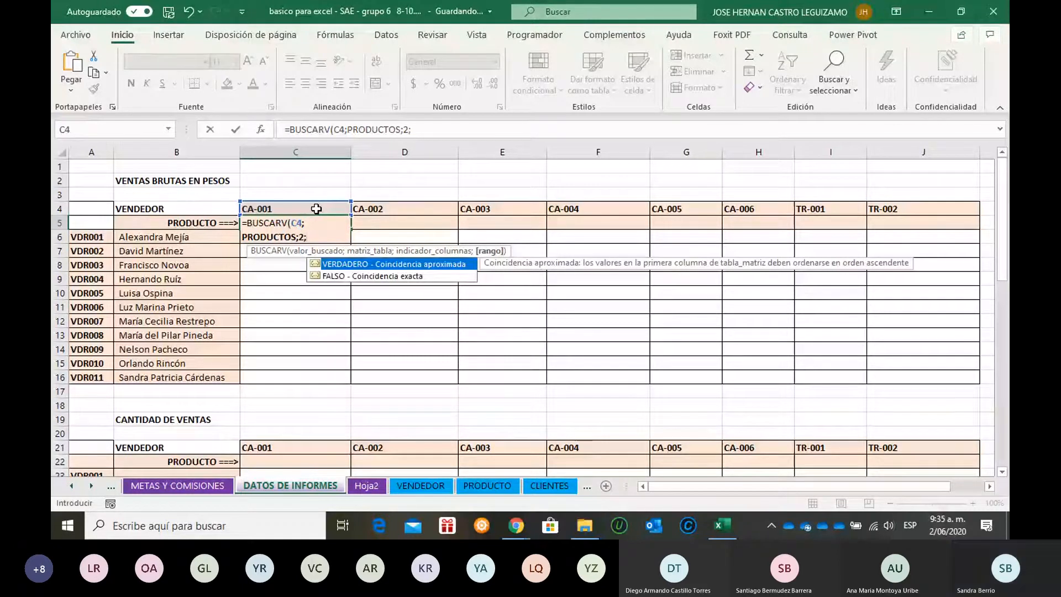
pyautogui.write('FALSO)')
pyautogui.press('Return')
# - Check the lookup formula in C5 and fill it across the product row to J5
pyautogui.click(320, 224)
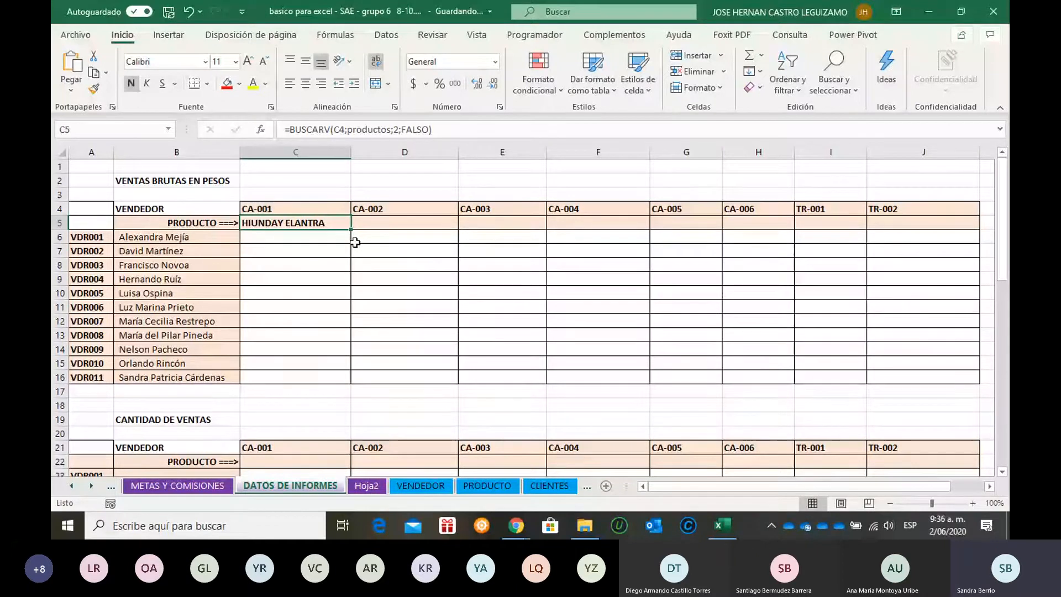
pyautogui.press('F2')
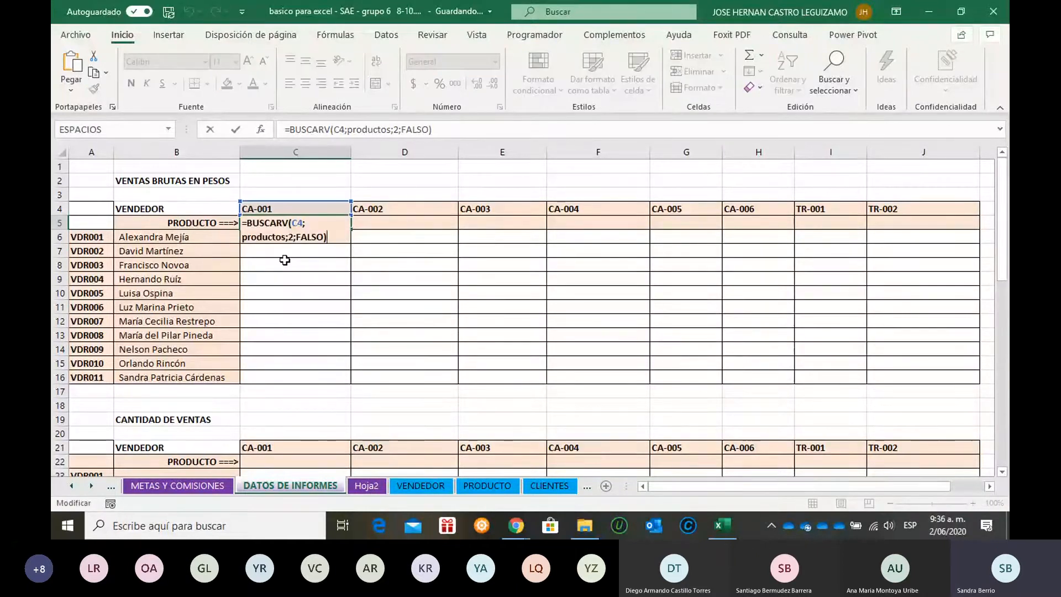
pyautogui.press('Escape')
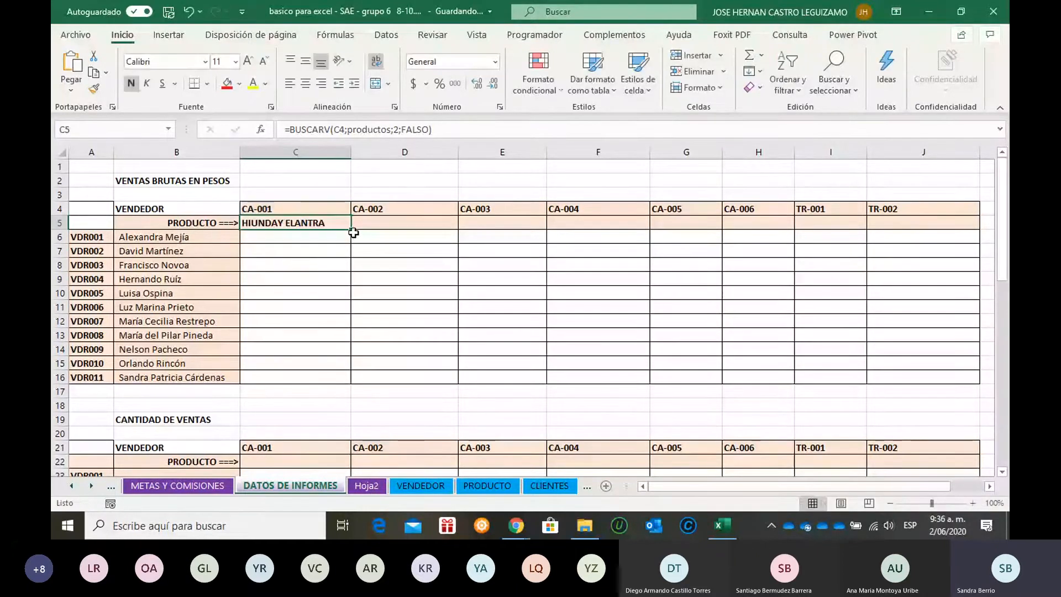
pyautogui.moveTo(351, 229); pyautogui.dragTo(943, 240)
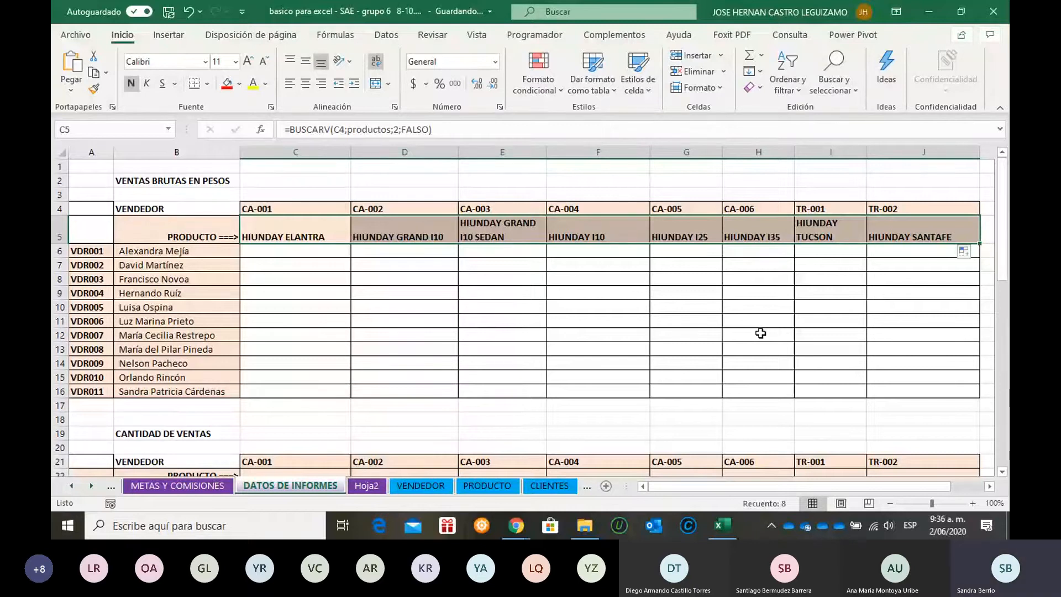
pyautogui.press('Left')
pyautogui.press('Right')
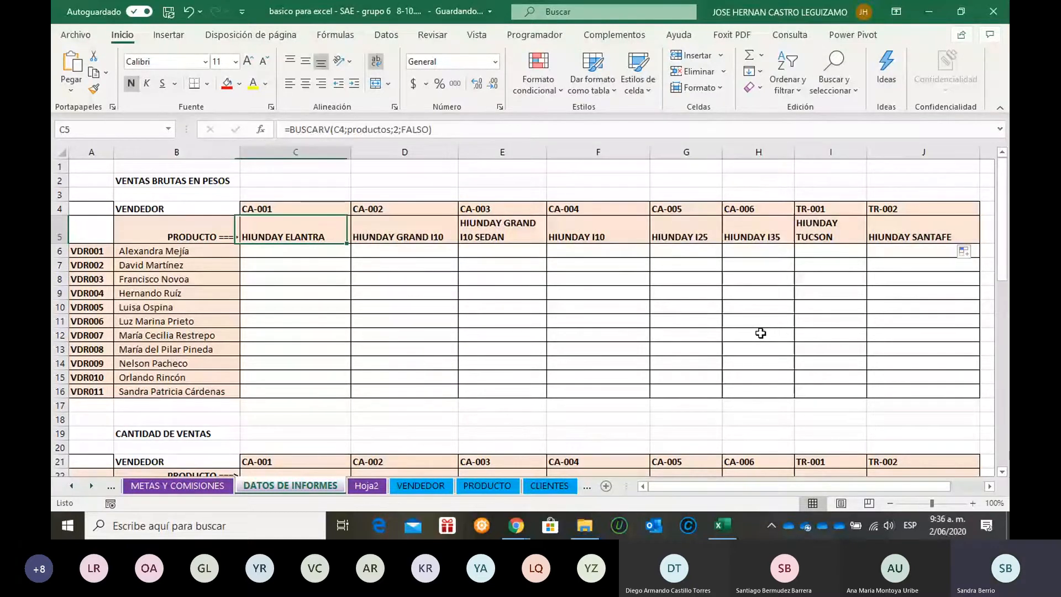
# - Inspect the product lookup formula in C5
pyautogui.press('F2')
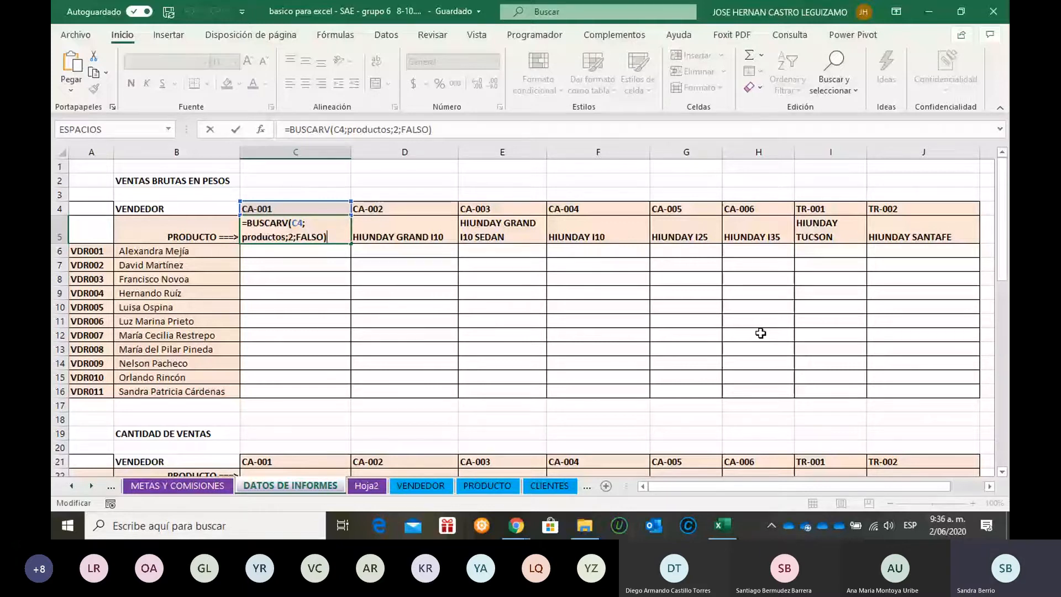
pyautogui.press('Return')
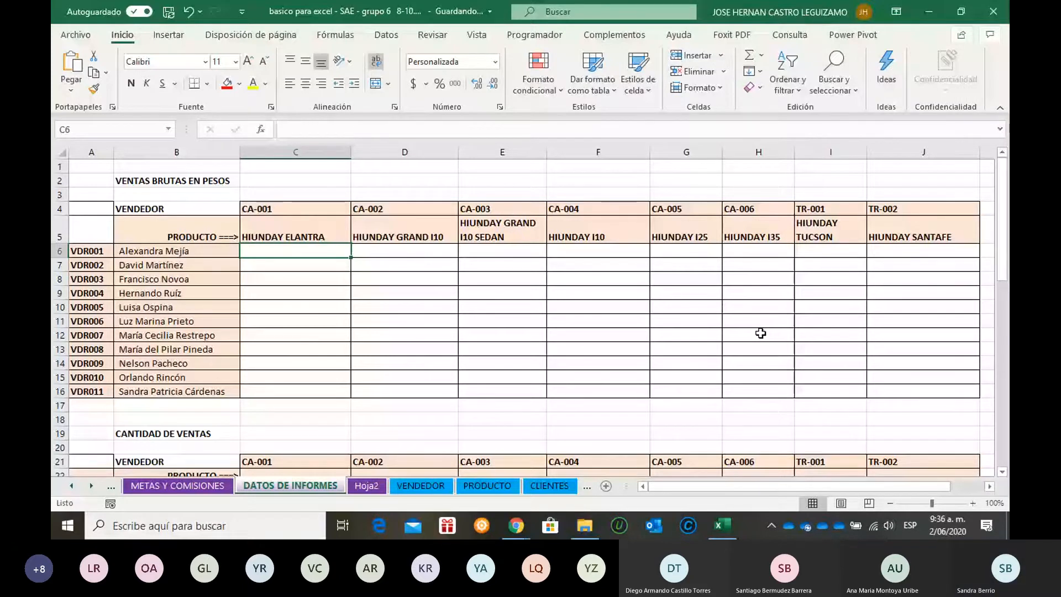
# - Switch to Microsoft Teams, read the new messages in the meeting chat, and return to the workbook
pyautogui.hotkey('alt', 'Tab')
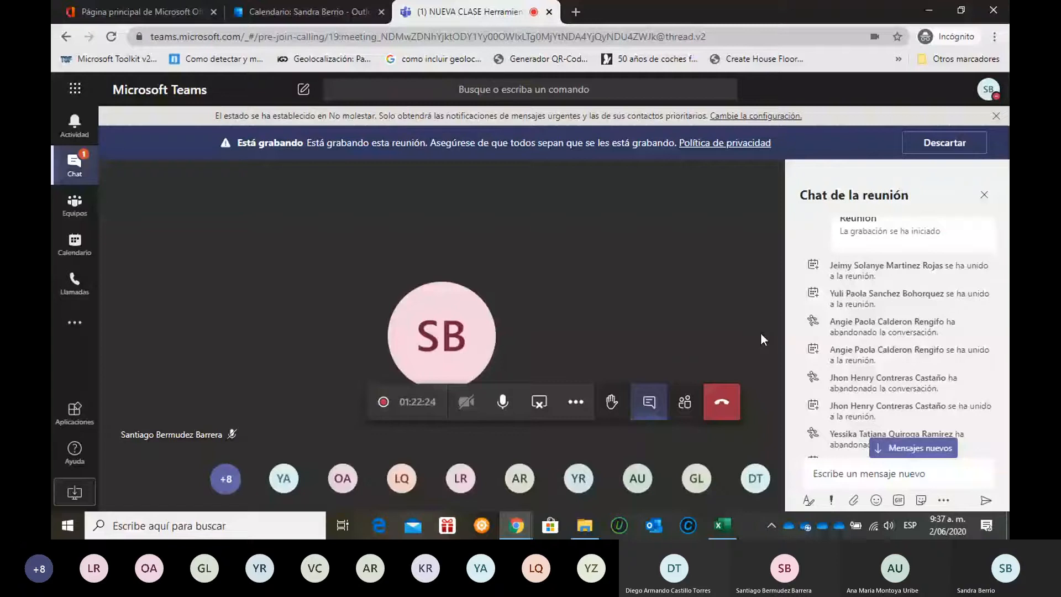
pyautogui.click(909, 448)
pyautogui.scroll(1, 924, 412)
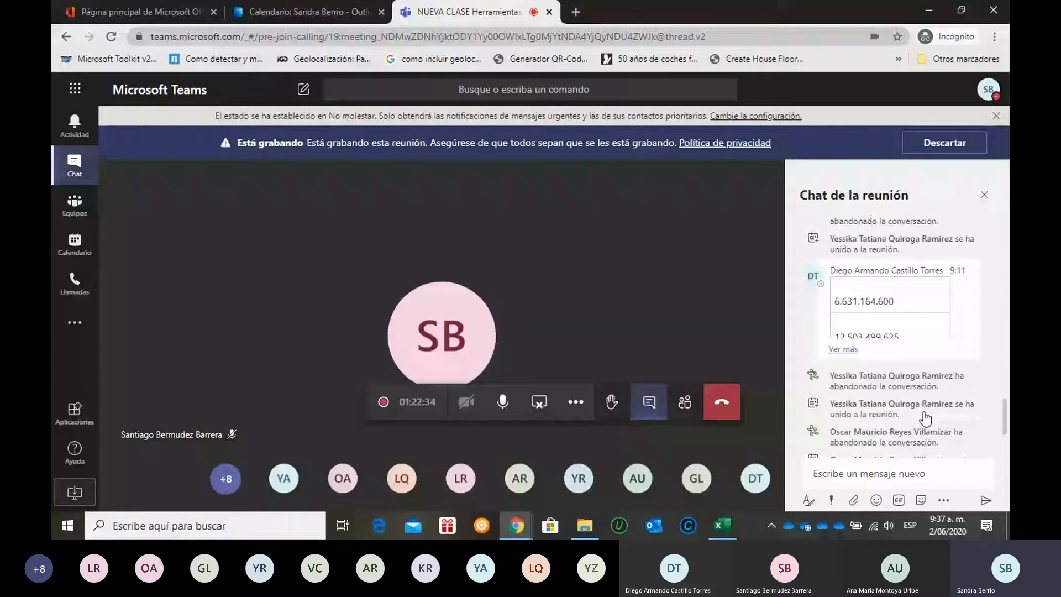
pyautogui.scroll(-1, 925, 418)
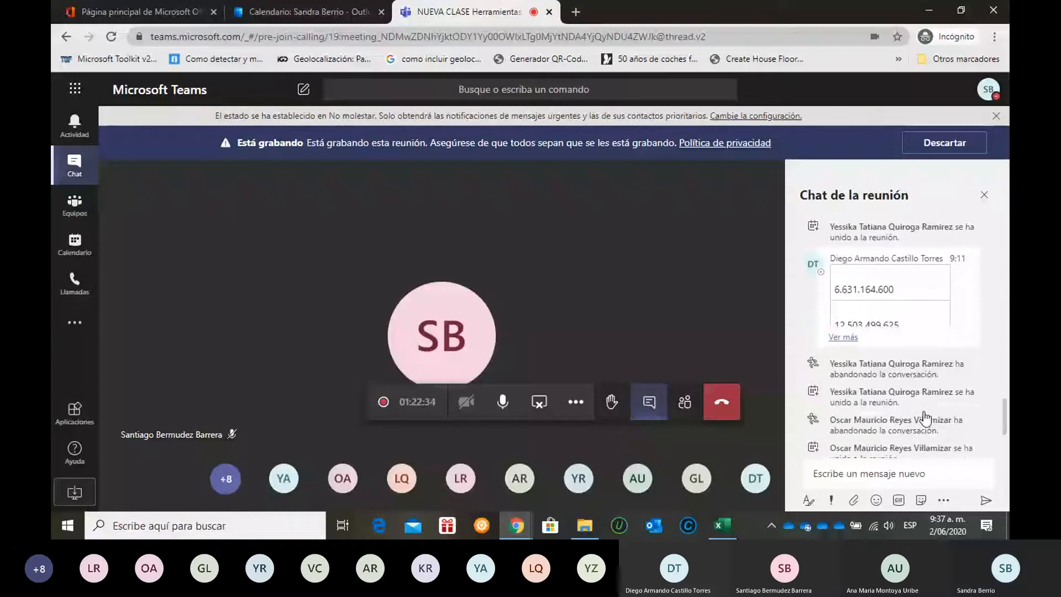
pyautogui.hotkey('alt', 'Tab')
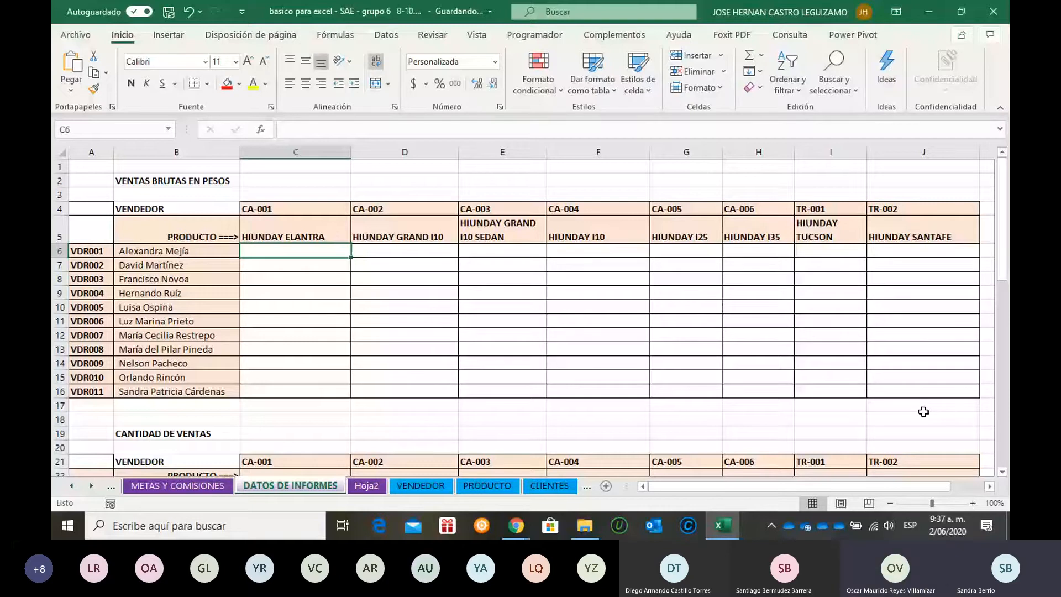
# - Review the arguments of the BUSCARV formula in C5 again and enlarge the sheet view to 160%
pyautogui.click(332, 235)
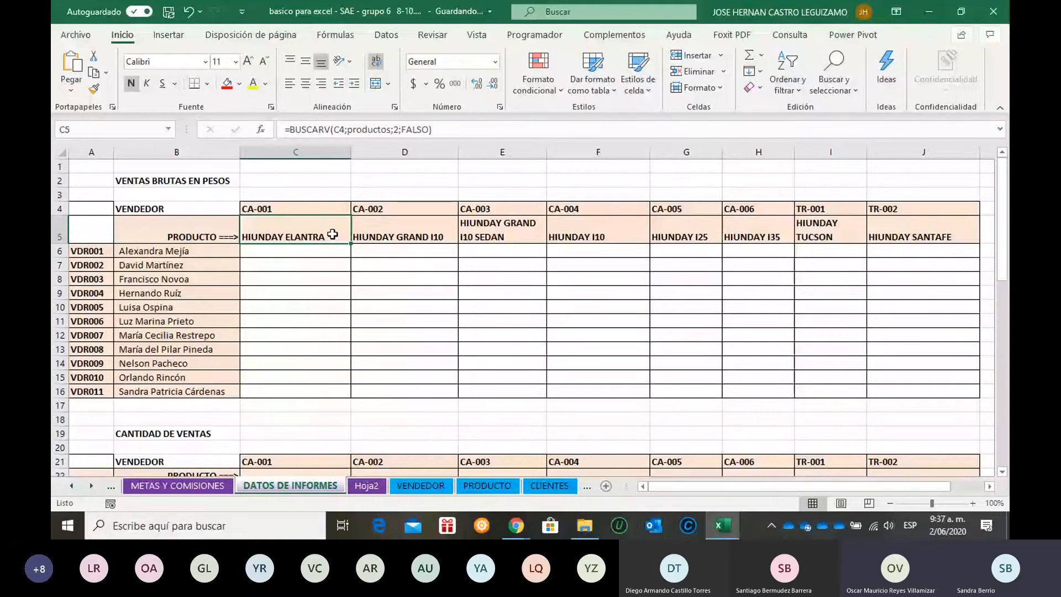
pyautogui.doubleClick(332, 235)
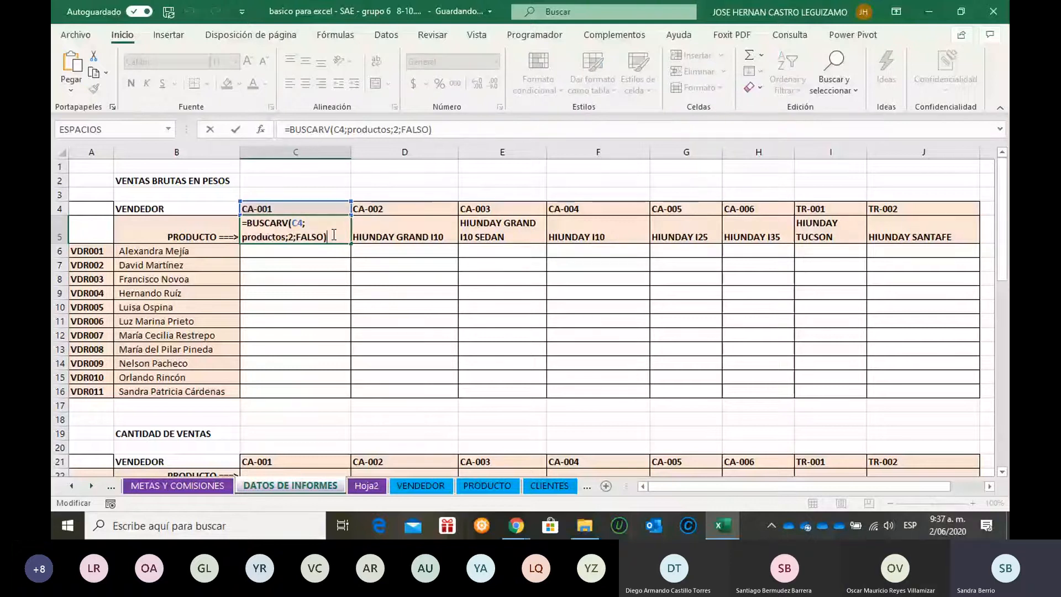
pyautogui.press('Escape')
pyautogui.scroll(4, 334, 234)
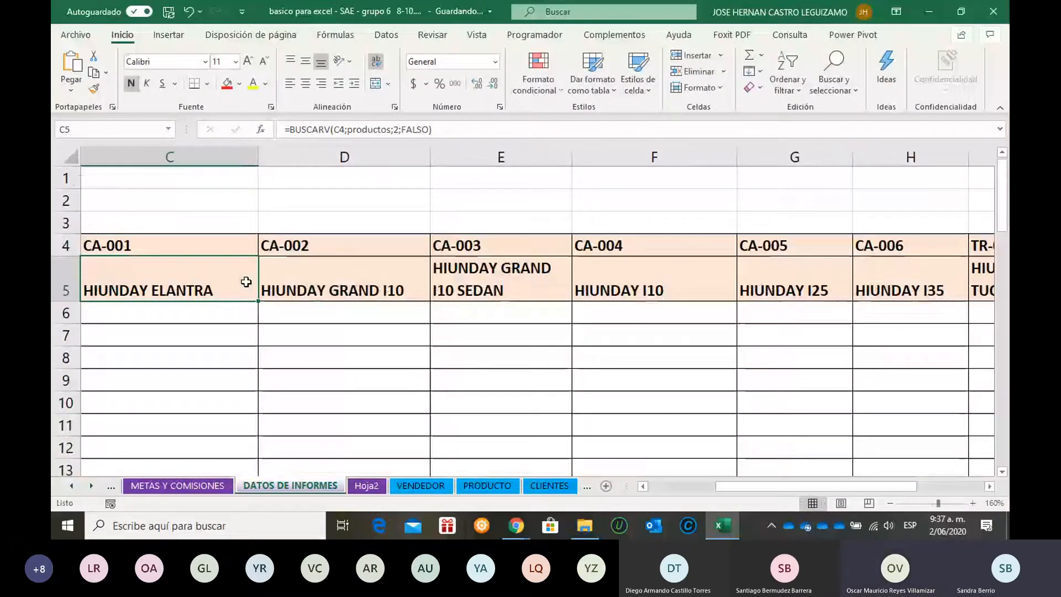
# - Go to the named range productos, reselect A1:C9 on the PRODUCTO sheet to check its name, and return to DATOS DE INFORMES
pyautogui.click(168, 129)
pyautogui.click(111, 142)
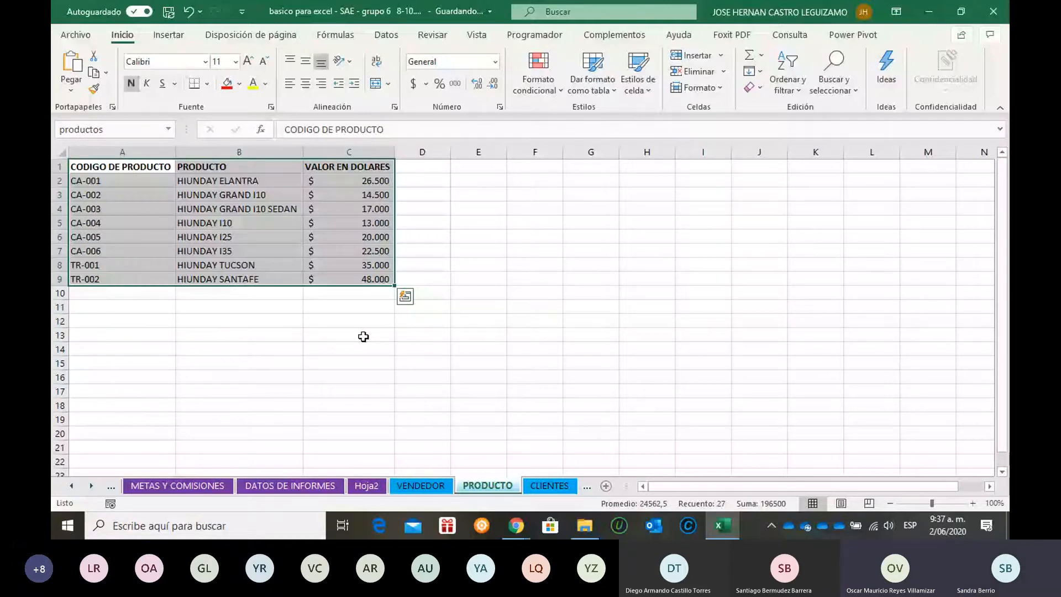
pyautogui.click(363, 337)
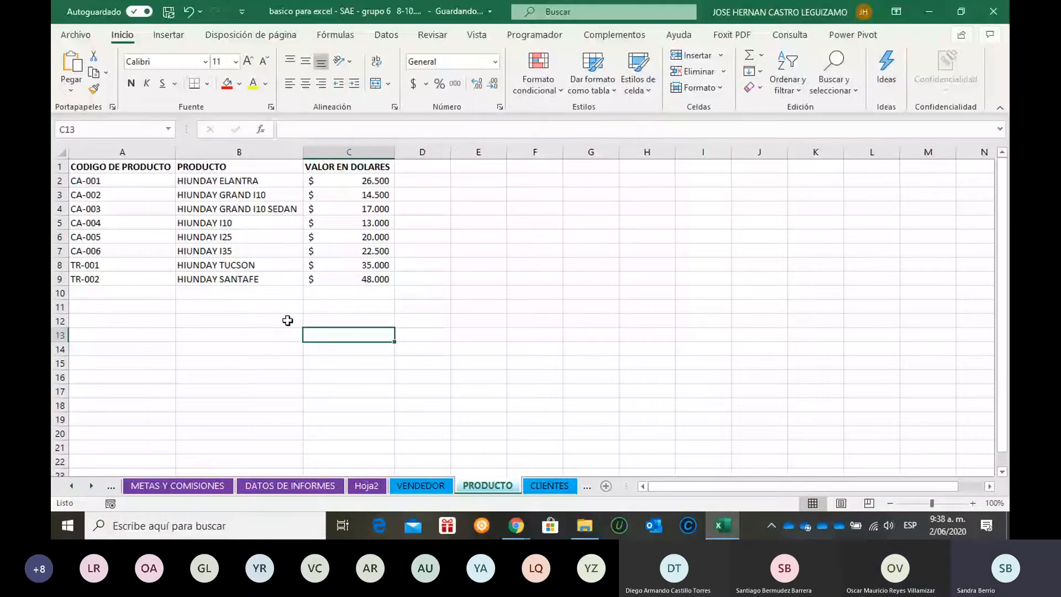
pyautogui.moveTo(120, 165); pyautogui.dragTo(346, 297)
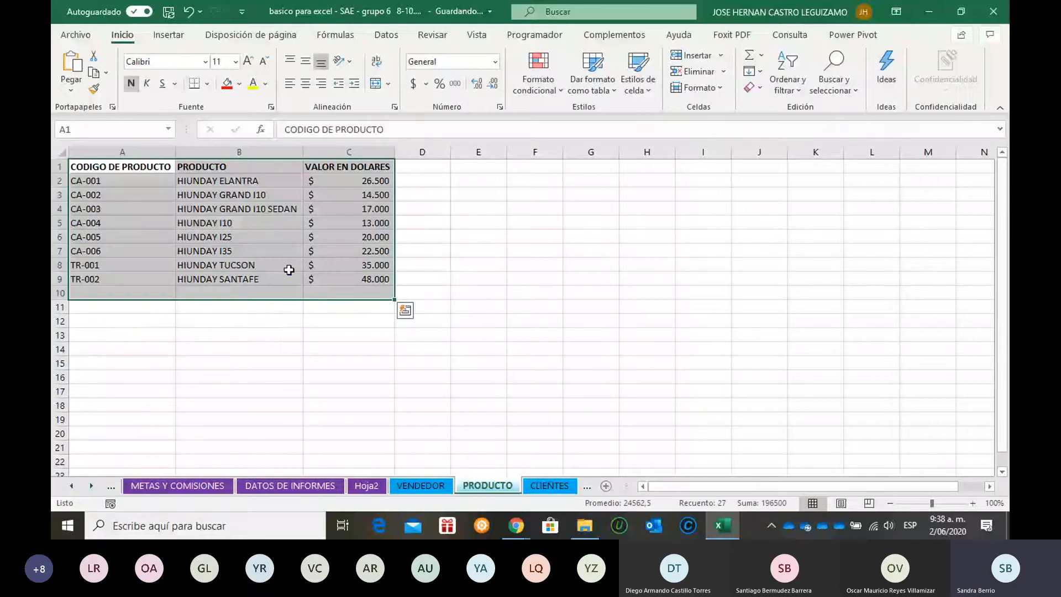
pyautogui.click(290, 270)
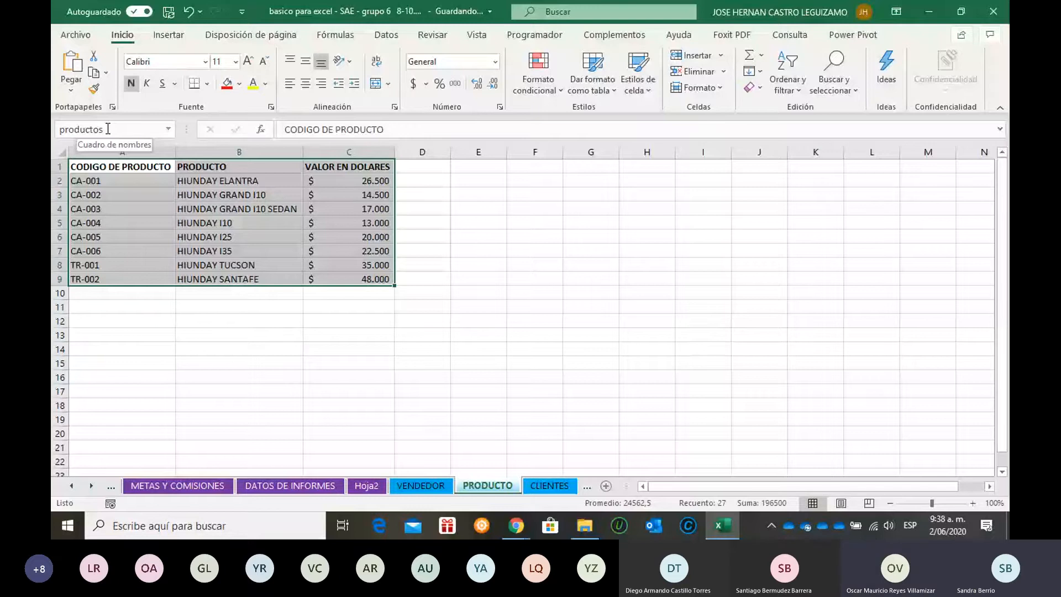
pyautogui.click(290, 486)
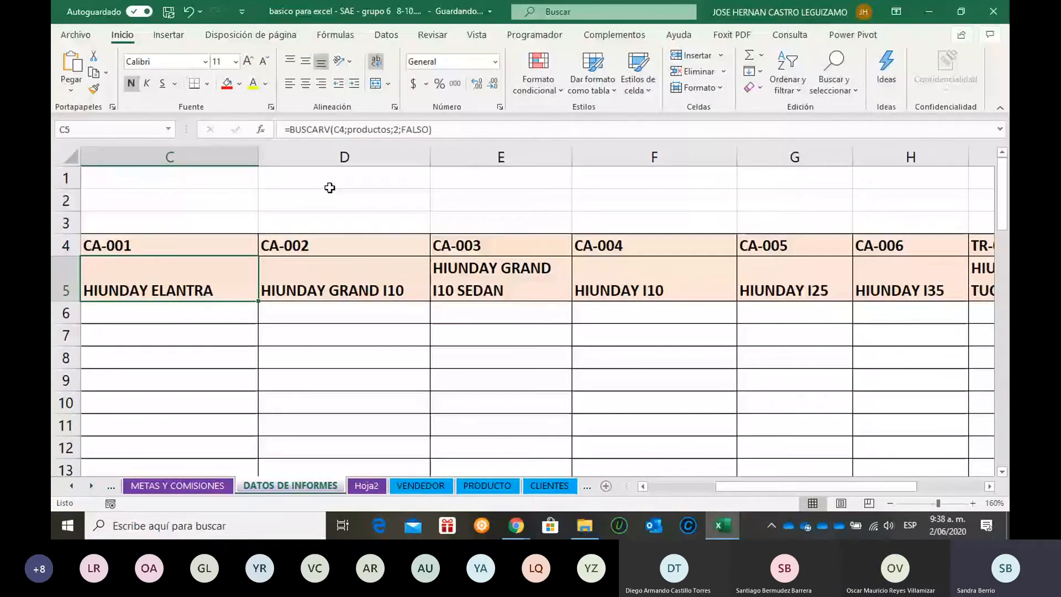
# - Compare the lookup formula in C5, which uses the name productos, with the one in B6, which uses VENDEDOR columns A:D
pyautogui.press('F2')
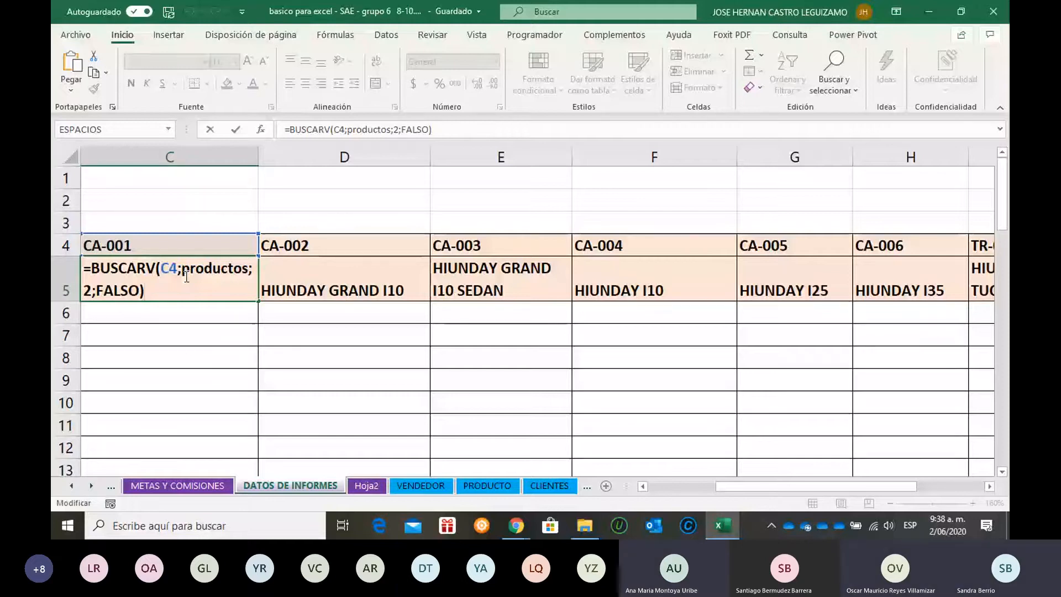
pyautogui.hotkey('ctrl', 'Return')
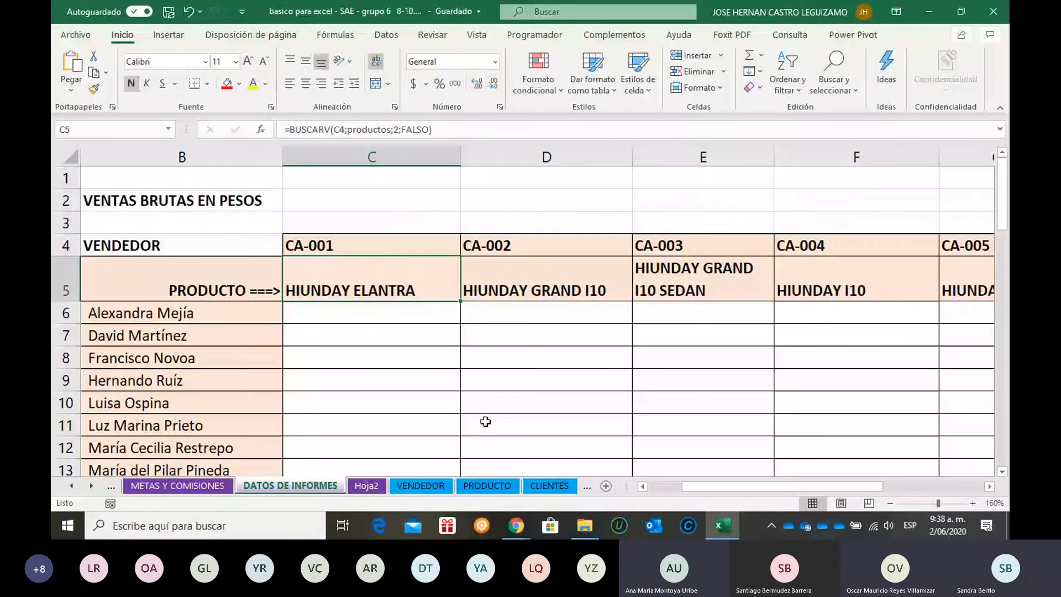
pyautogui.doubleClick(201, 312)
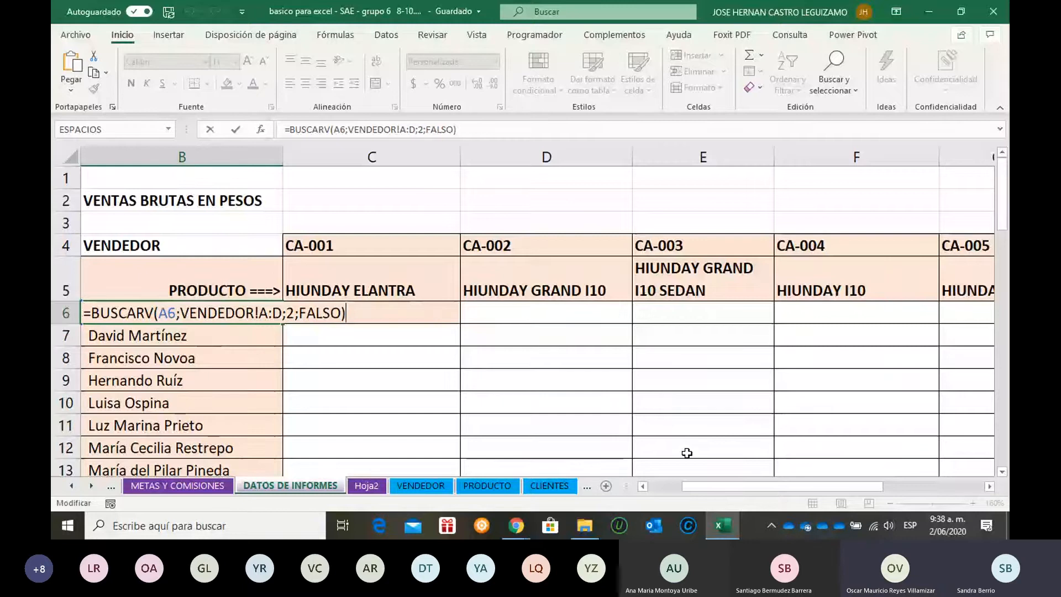
pyautogui.hotkey('ctrl', 'Return')
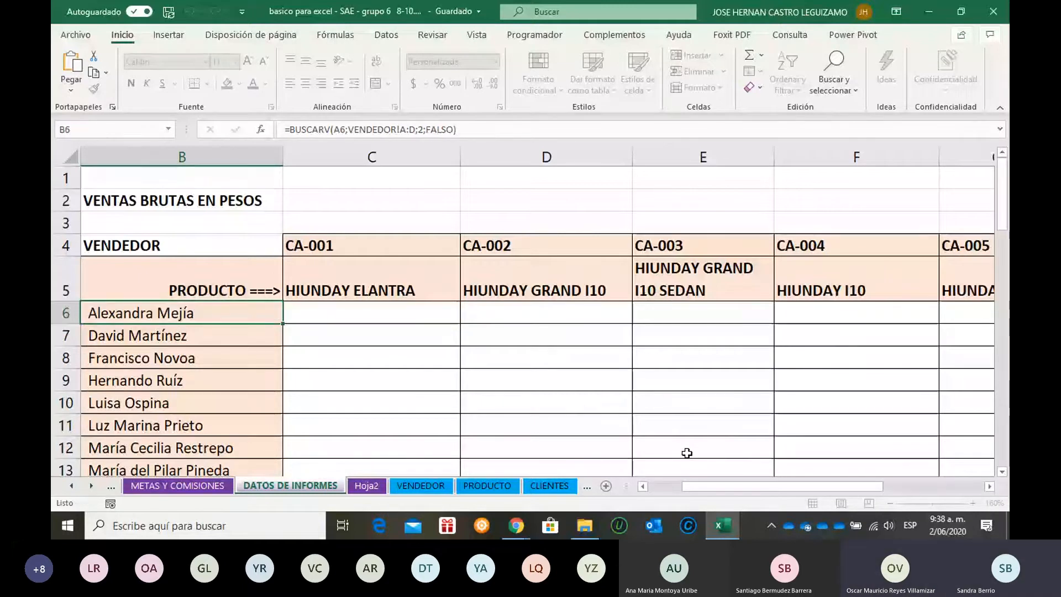
pyautogui.press('Up')
pyautogui.press('Right')
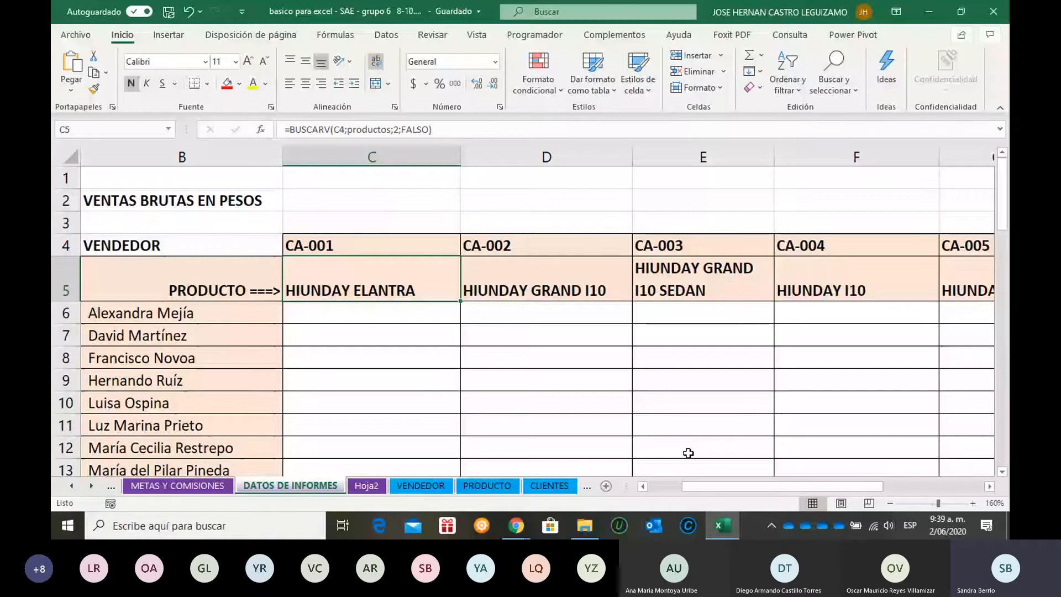
# - Start a SUMAR.SI.CONJUNTO formula in C6 for the first seller's gross sales of product CA-001
pyautogui.click(407, 320)
pyautogui.press('Home')
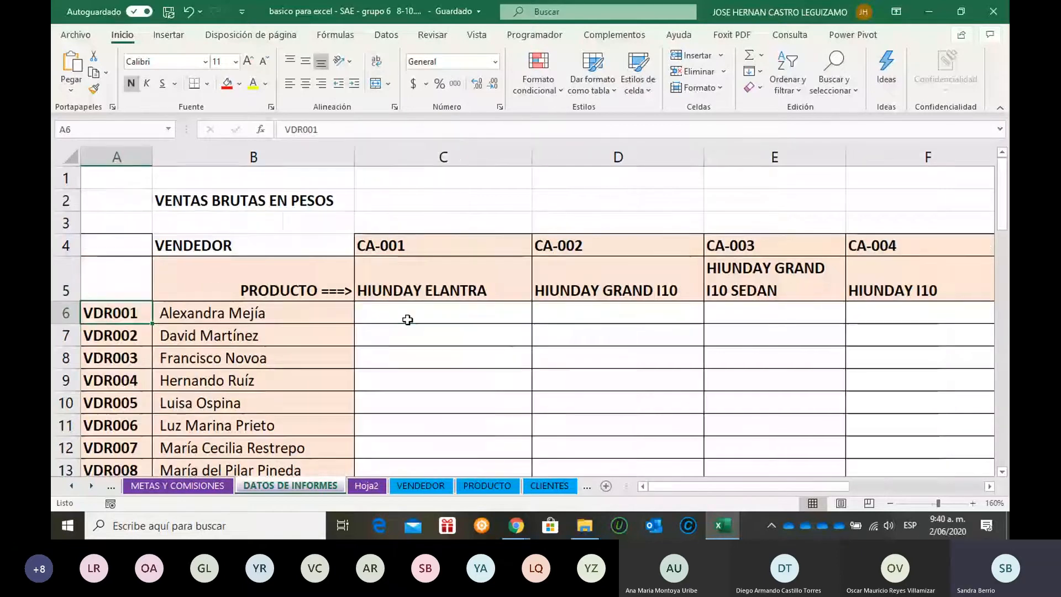
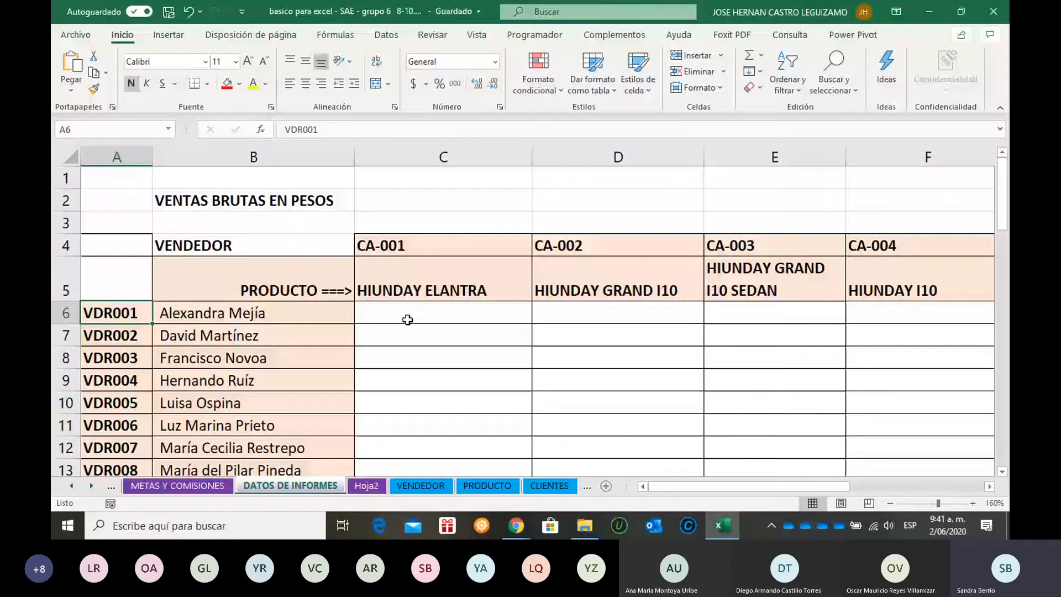
pyautogui.click(408, 320)
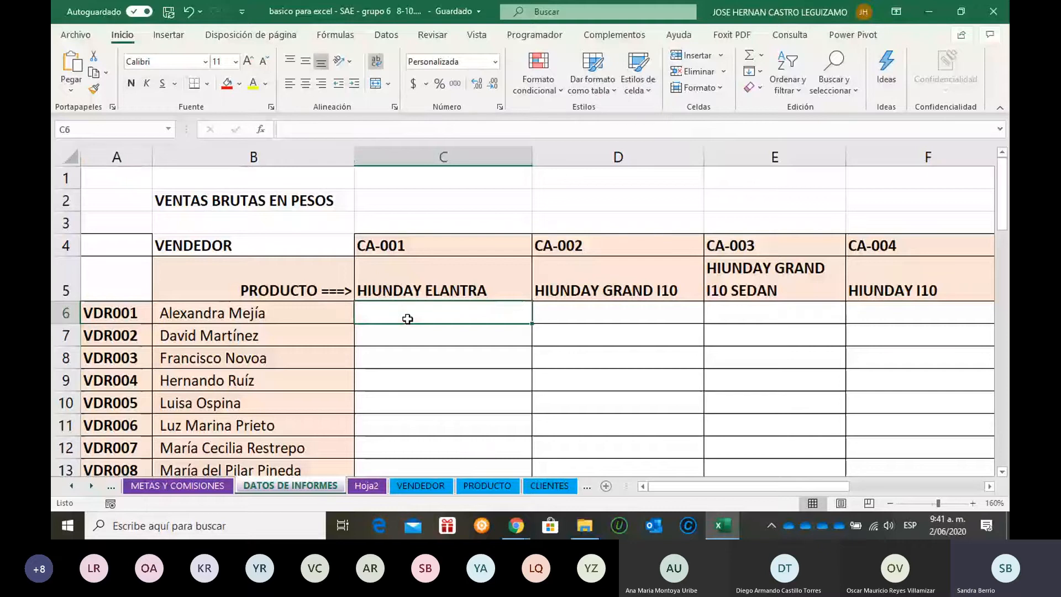
pyautogui.write('=SUM')
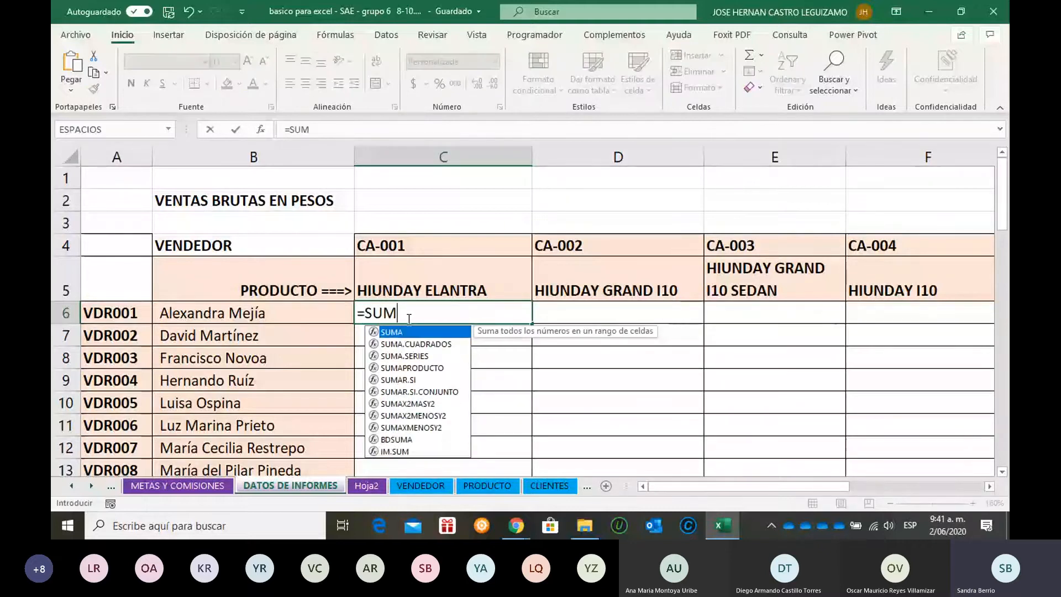
pyautogui.write('AR')
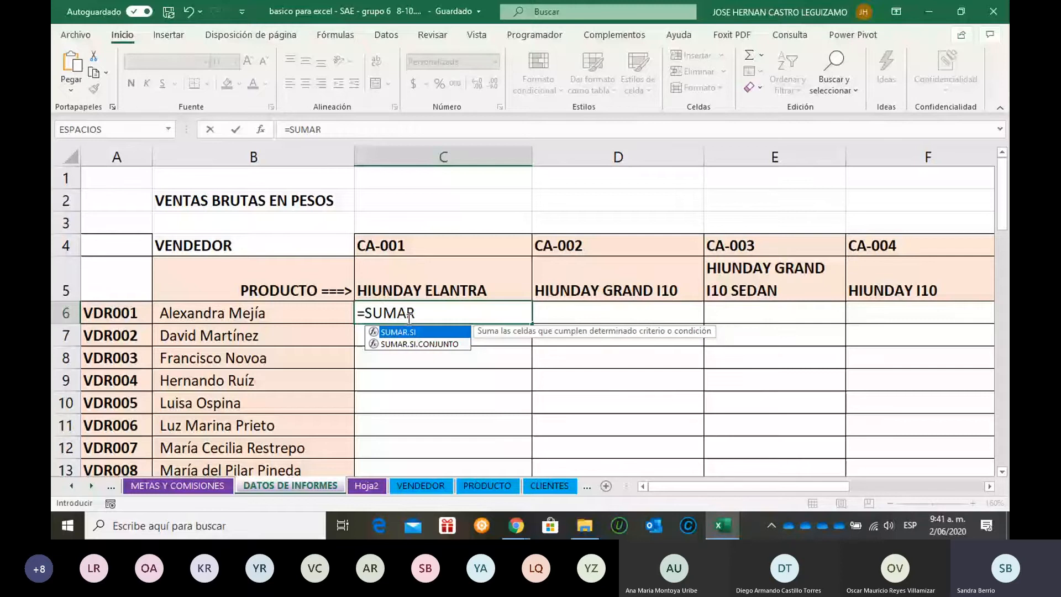
pyautogui.write('.SI.CONJUN')
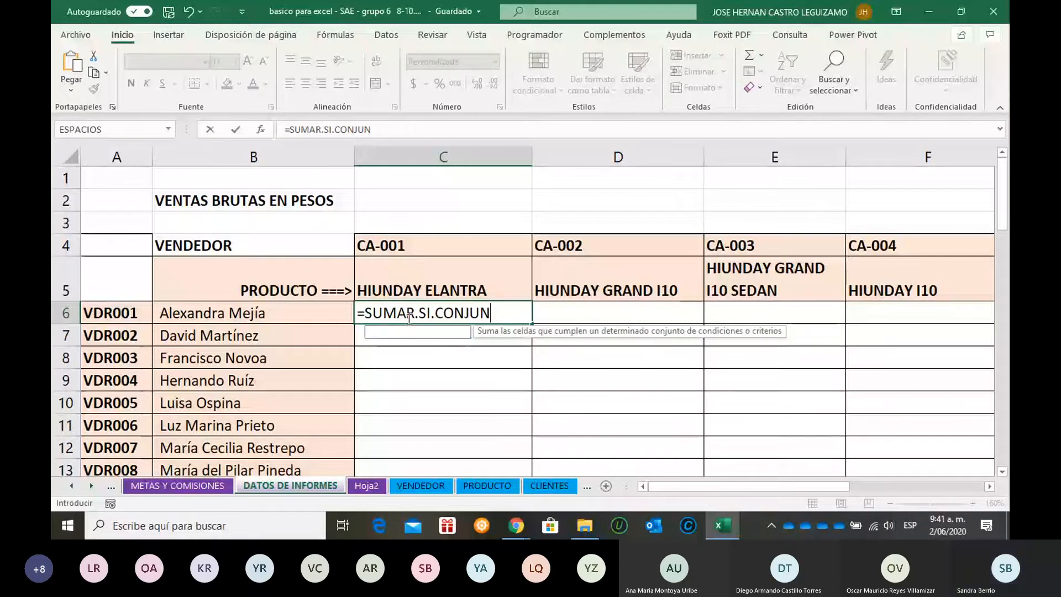
pyautogui.write('TO')
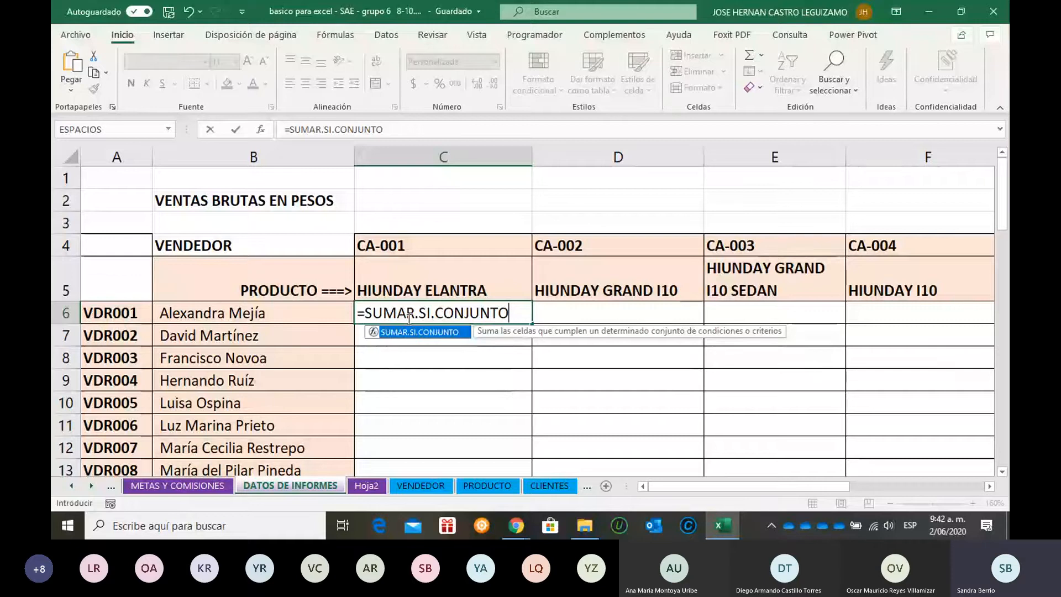
pyautogui.write('(')
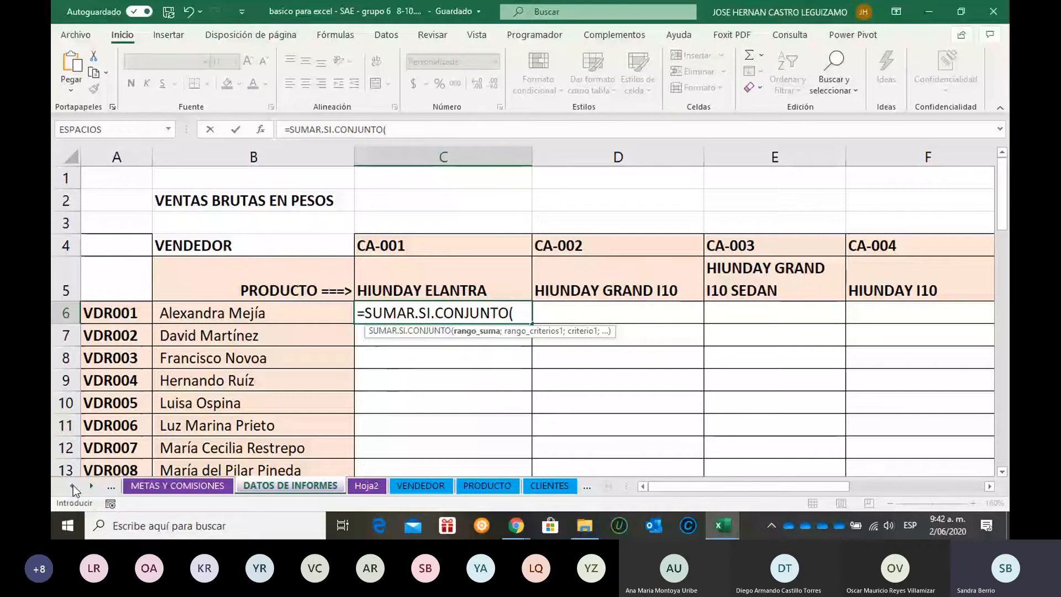
# - Set column R (the value in pesos) of the VENTAS sheet as the sum range of the formula
pyautogui.click(73, 485)
pyautogui.click(378, 485)
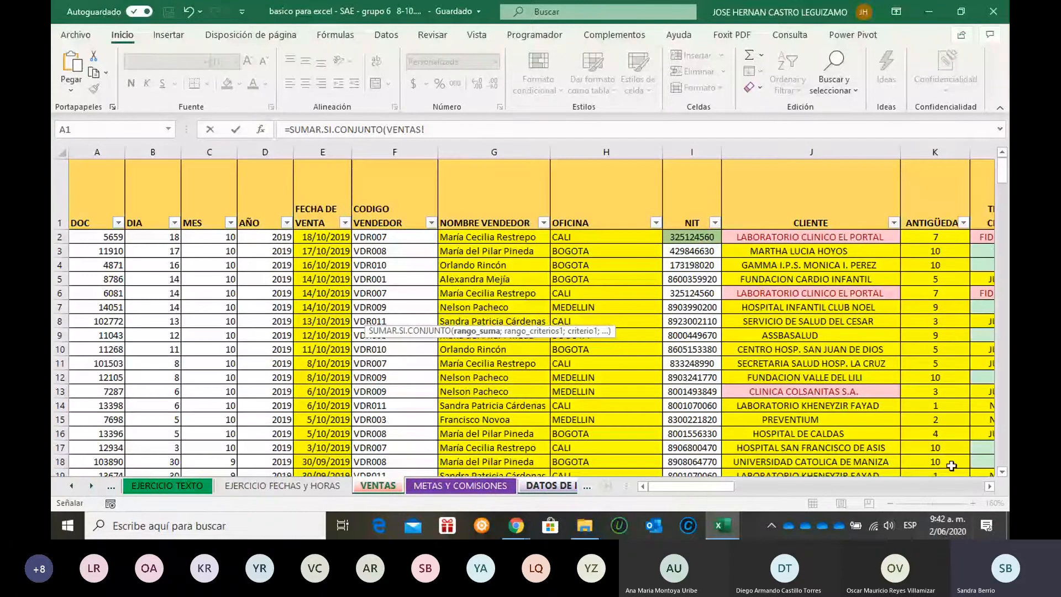
pyautogui.click(990, 486)
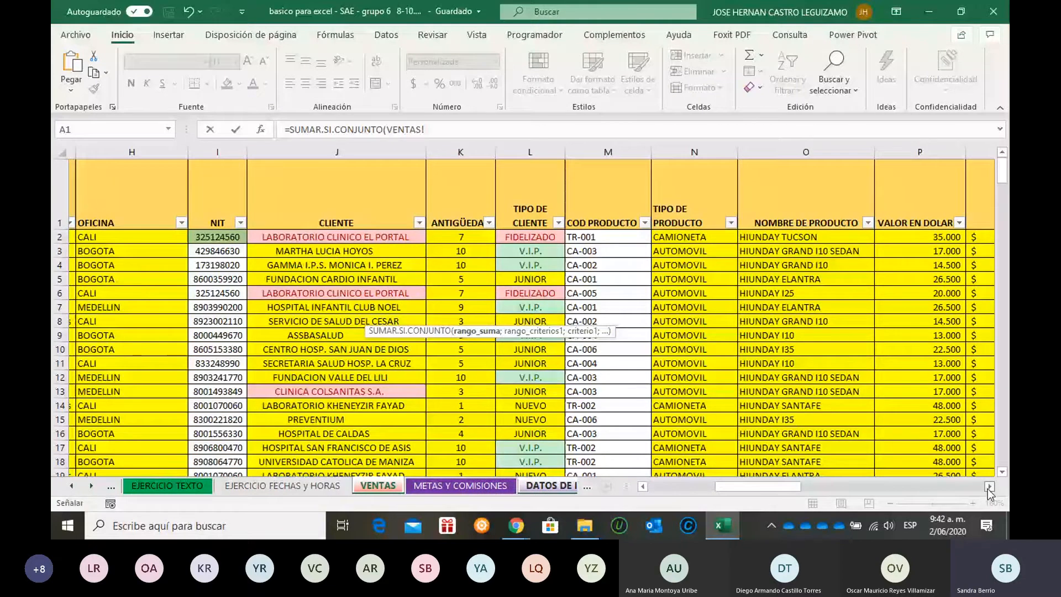
pyautogui.click(990, 486)
pyautogui.click(666, 151)
pyautogui.write(';')
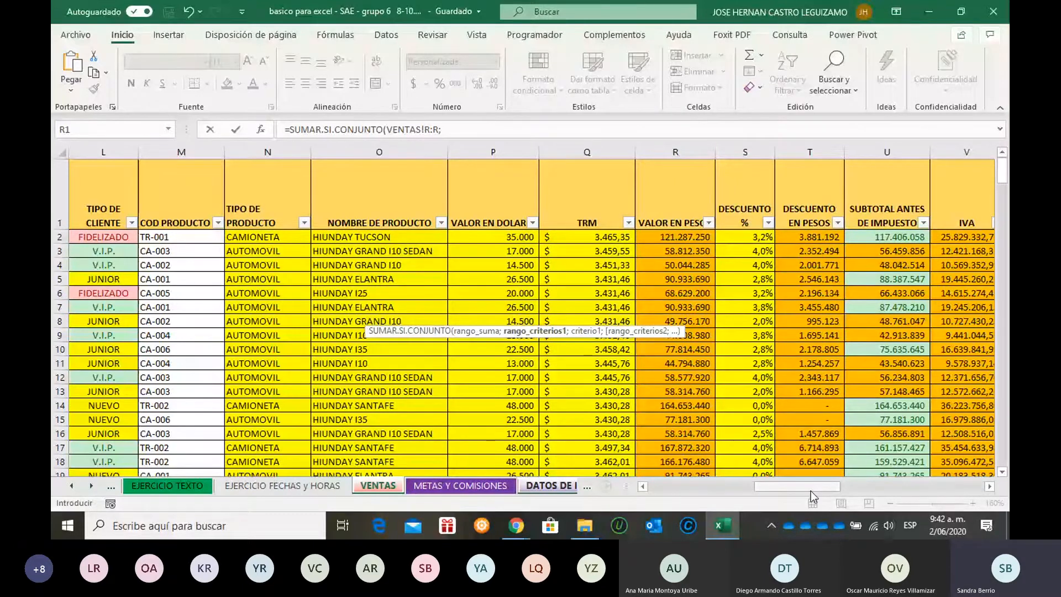
# - Set column F (the seller code) of the VENTAS sheet as the first criteria range of the formula
pyautogui.moveTo(811, 491); pyautogui.dragTo(778, 489)
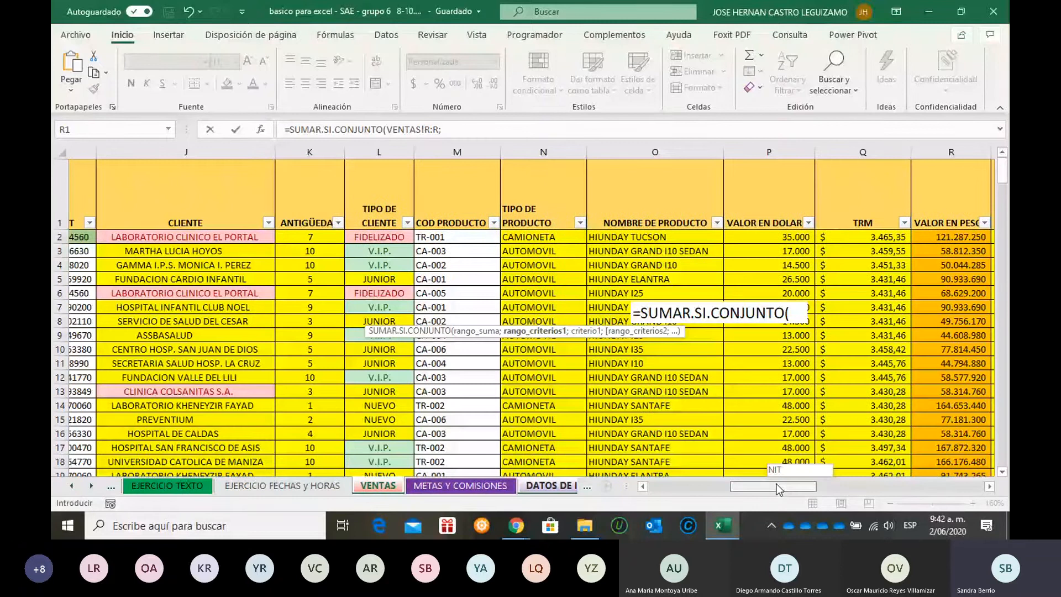
pyautogui.moveTo(778, 489); pyautogui.dragTo(724, 489)
pyautogui.click(224, 152)
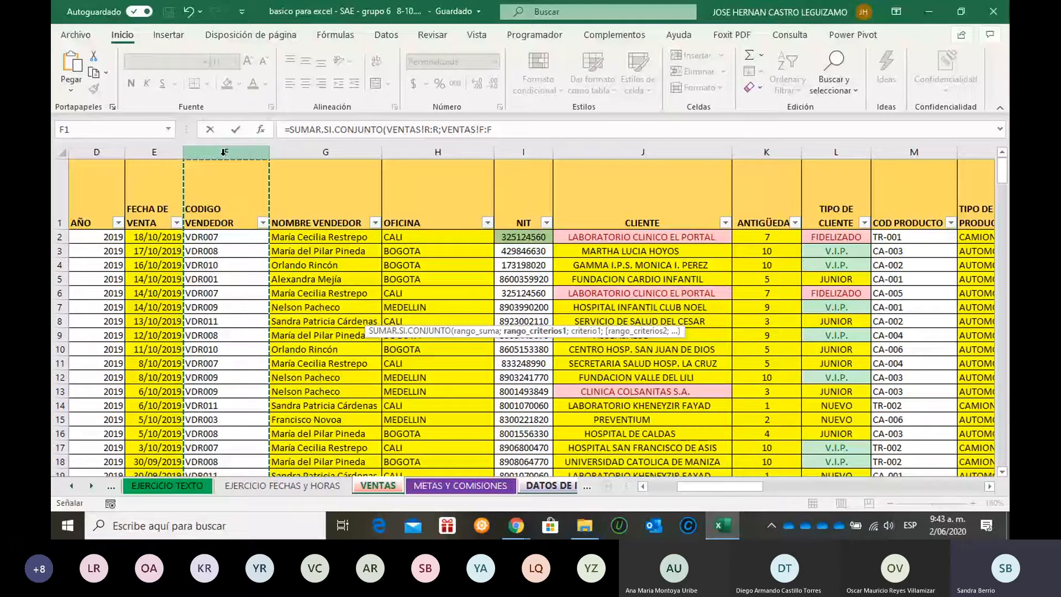
pyautogui.write(';')
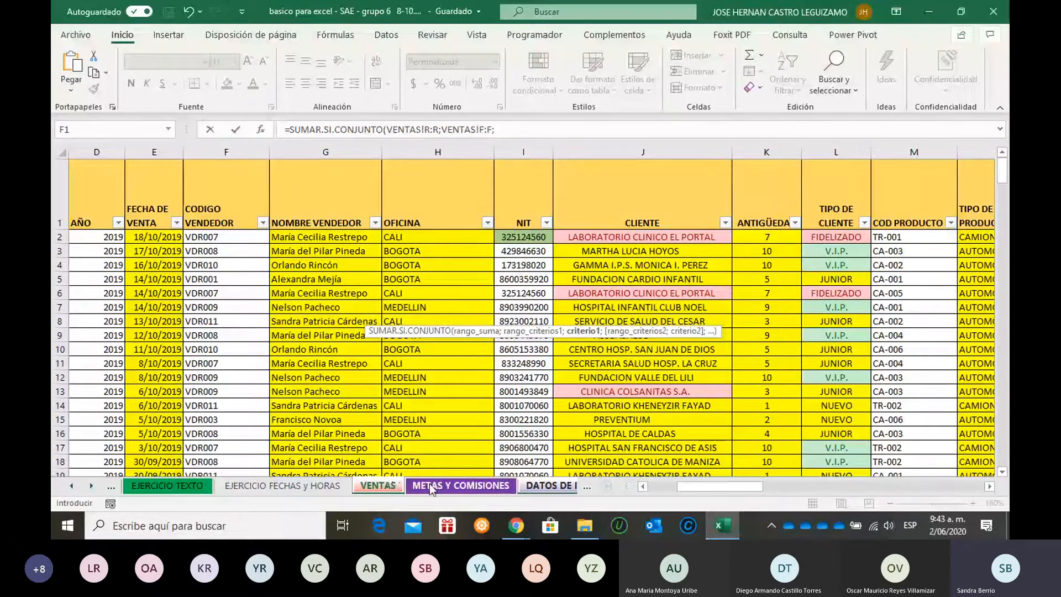
# - Use the seller code in A6 of DATOS DE INFORMES as the first criterion and complete the formula in C6
pyautogui.click(460, 486)
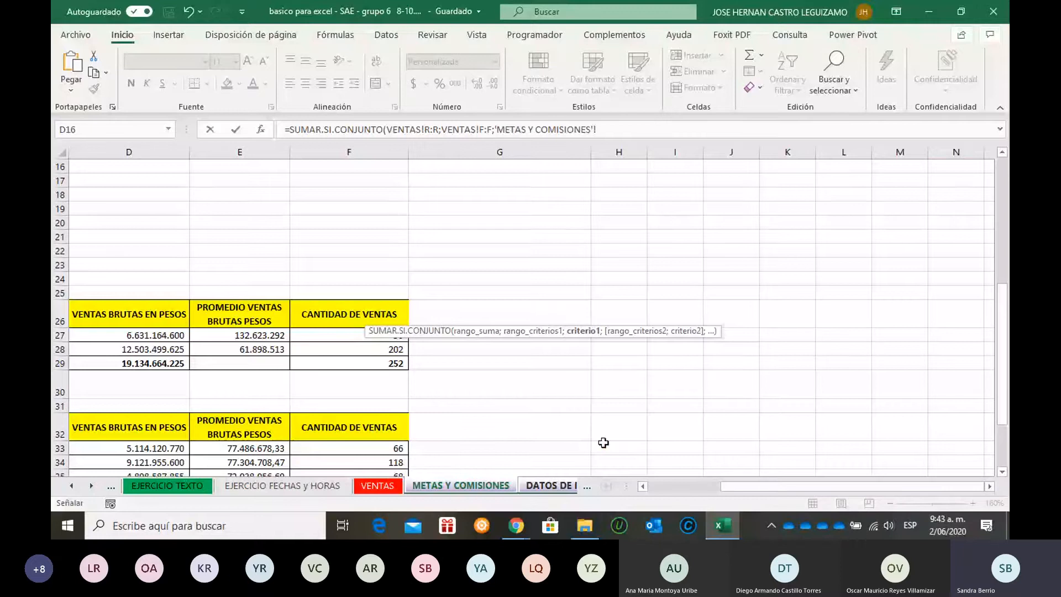
pyautogui.click(552, 486)
pyautogui.click(133, 313)
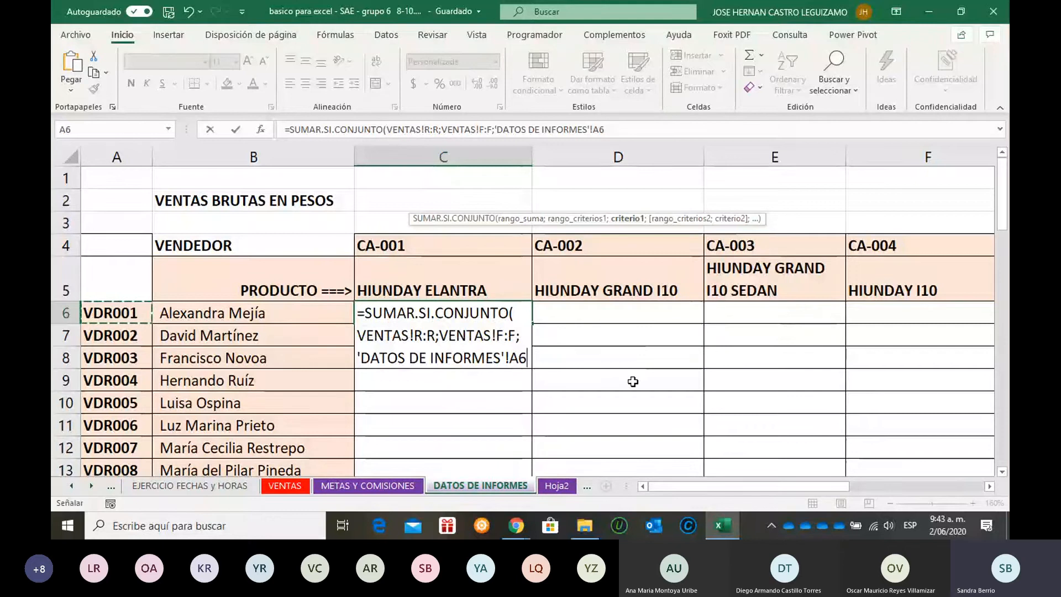
pyautogui.write(')')
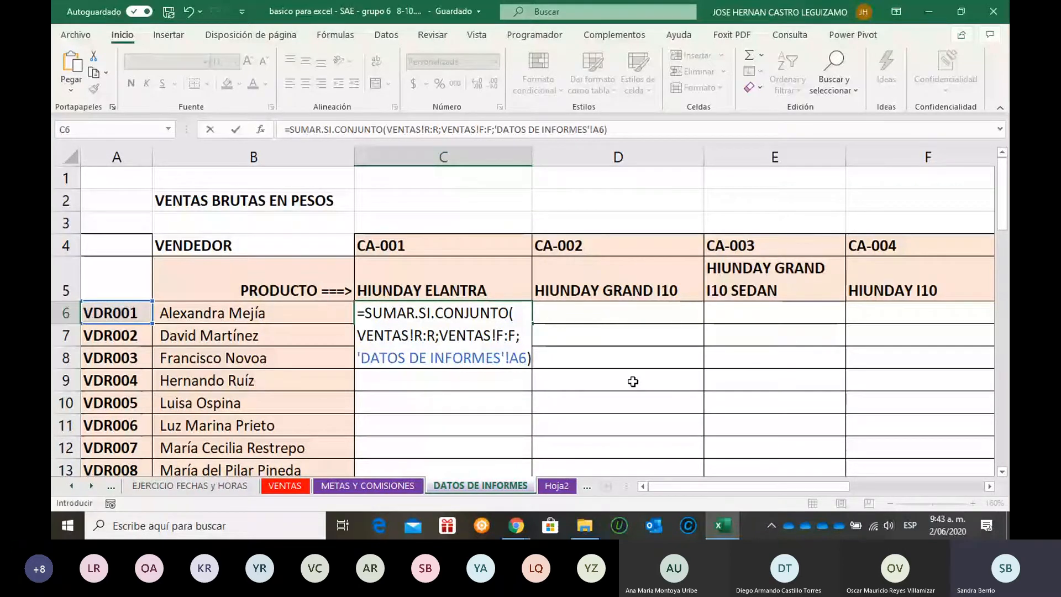
pyautogui.press('Return')
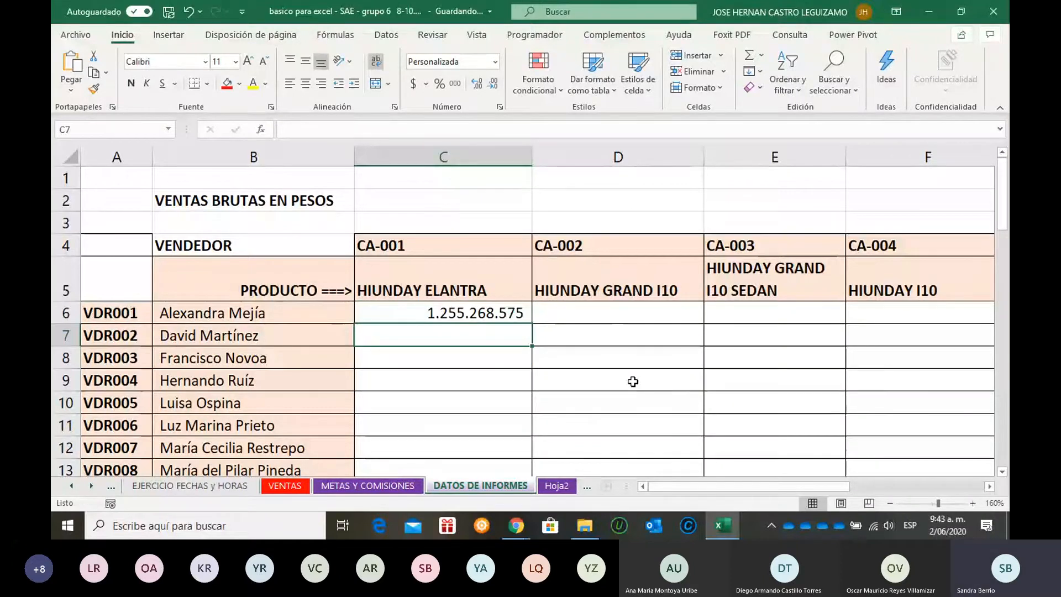
# - Extend the formula in C6 with column M (the product code) of VENTAS as the second criteria range
pyautogui.click(514, 311)
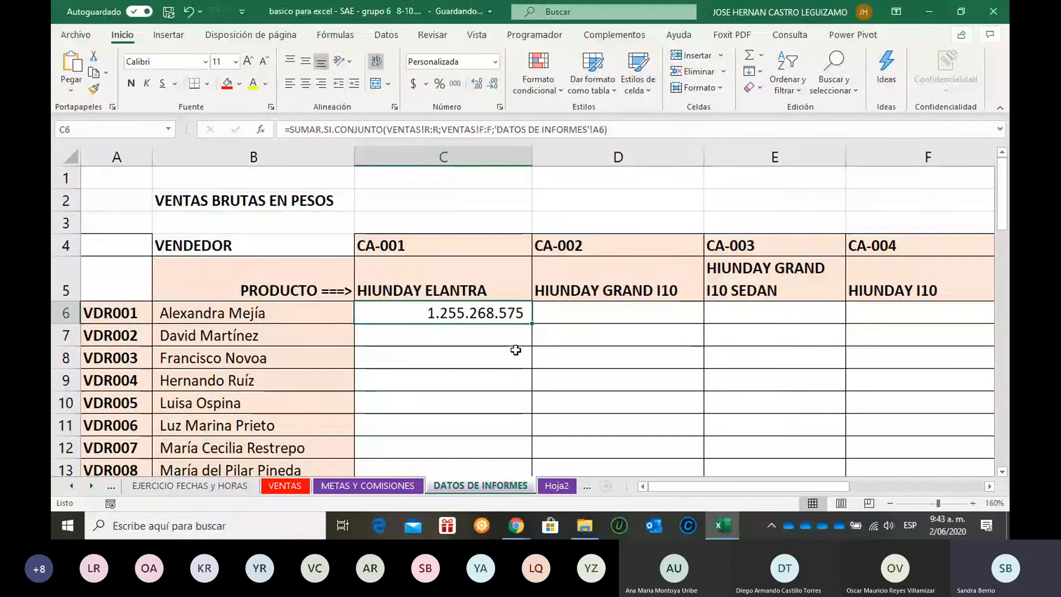
pyautogui.press('F2')
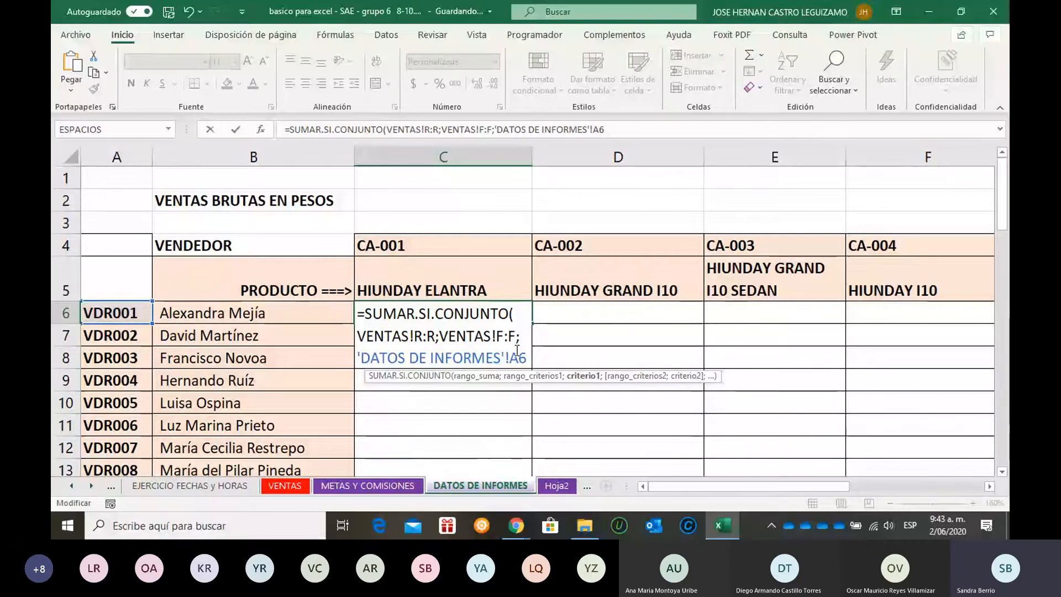
pyautogui.write(';')
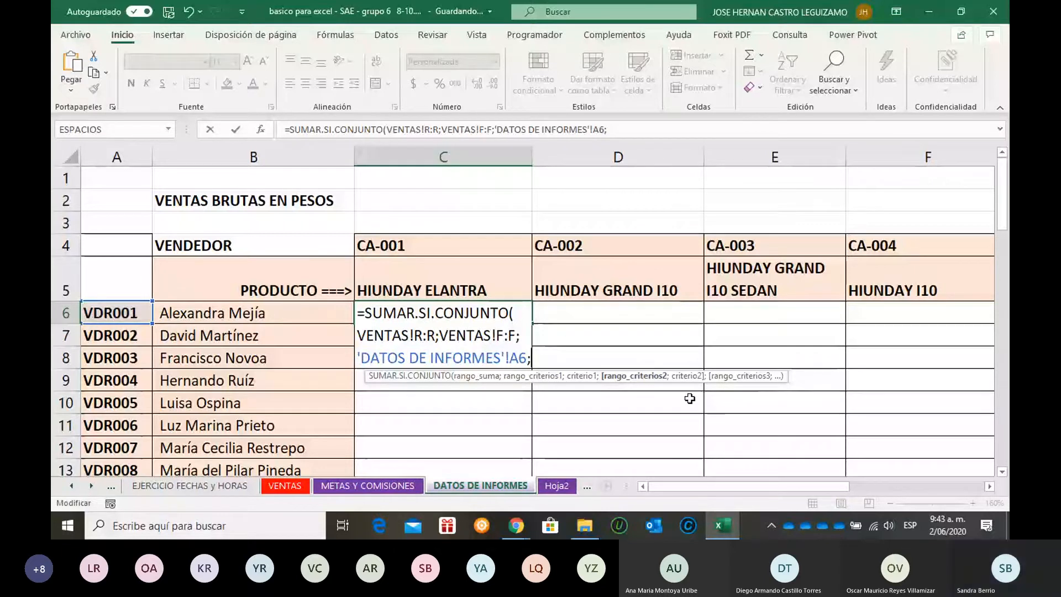
pyautogui.click(290, 487)
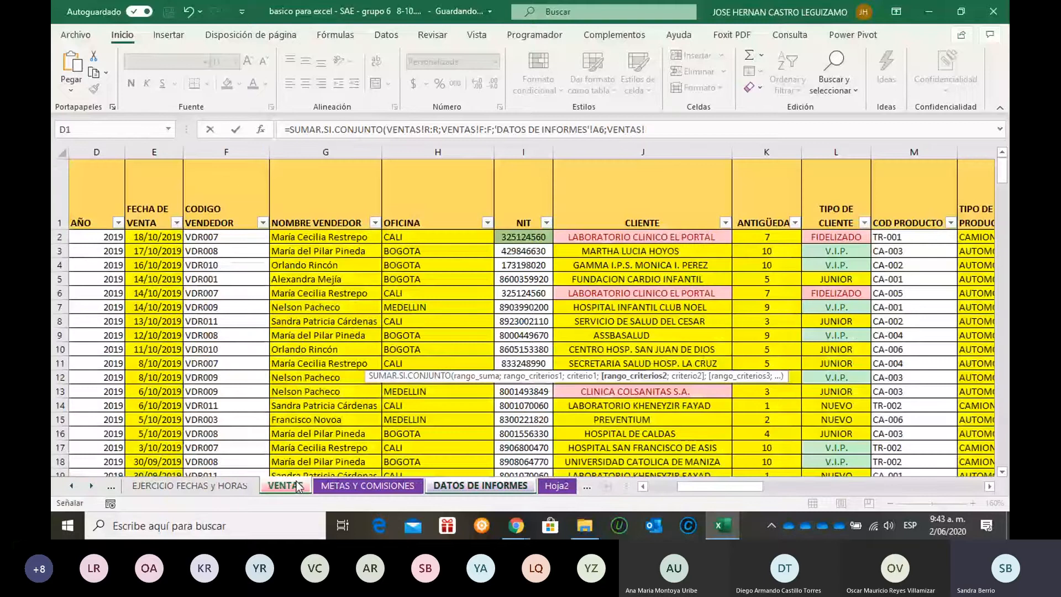
pyautogui.click(989, 486)
pyautogui.click(989, 486)
pyautogui.click(989, 487)
pyautogui.click(702, 154)
pyautogui.write(';')
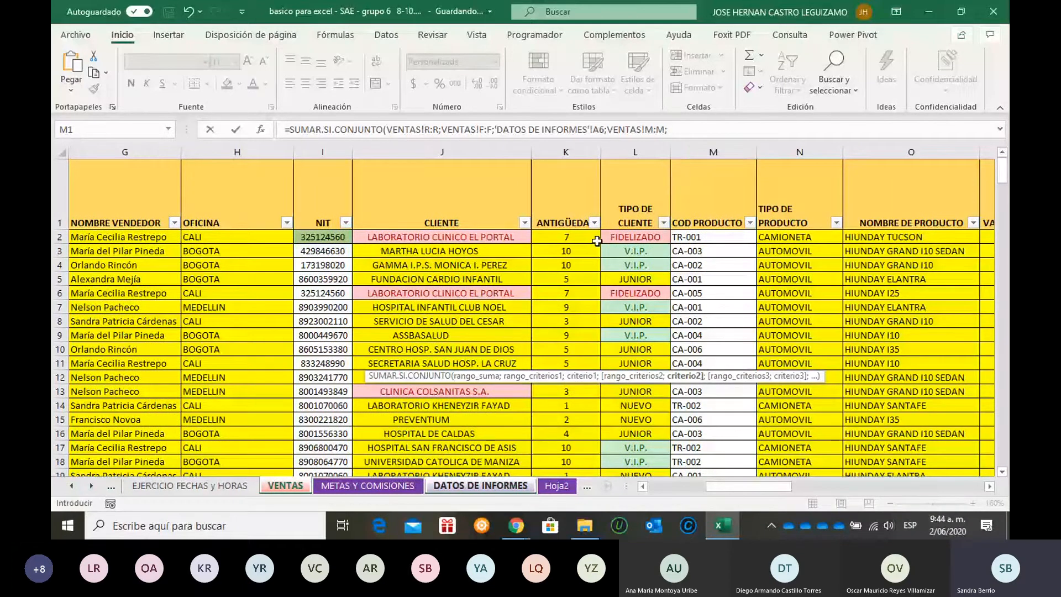
# - Complete the formula with the product code in C4 of DATOS DE INFORMES as the second criterion
pyautogui.click(480, 486)
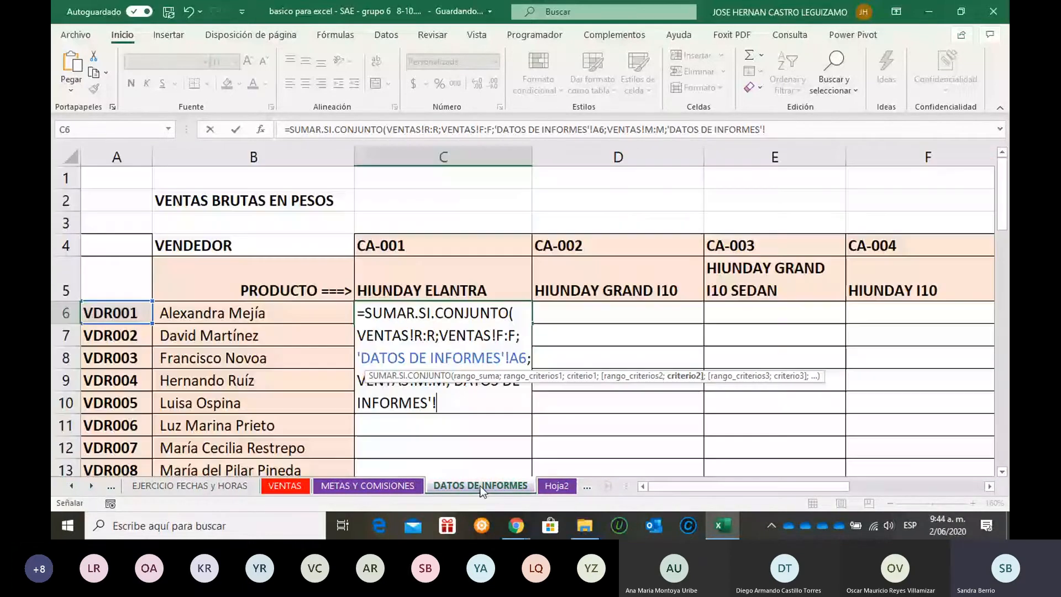
pyautogui.click(442, 245)
pyautogui.press('Return')
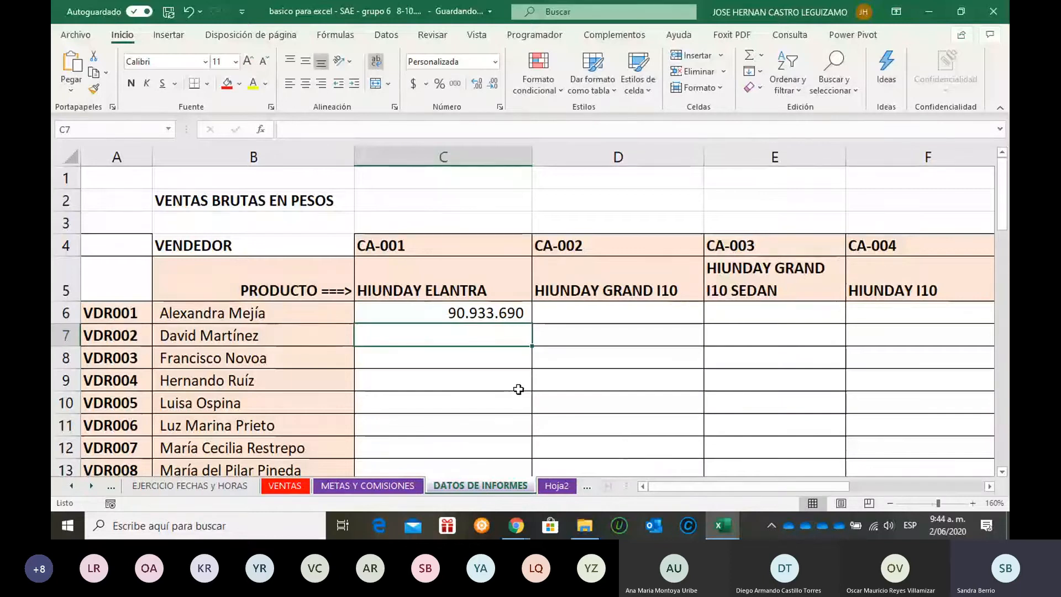
# - Clear C6 and restart its SUMAR.SI.CONJUNTO formula with column R (the value in pesos) of VENTAS as the sum range
pyautogui.click(498, 316)
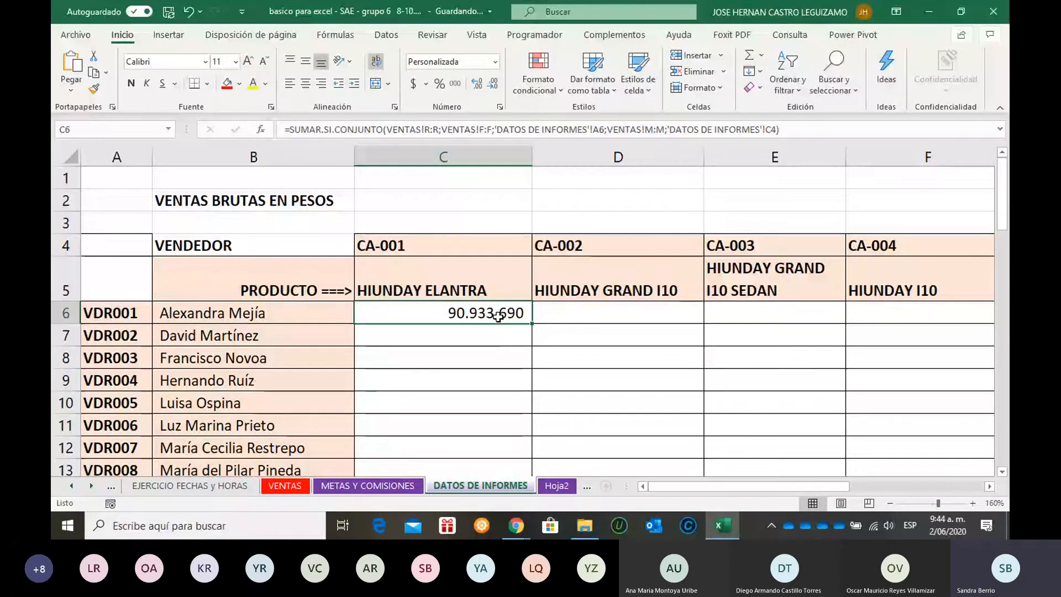
pyautogui.press('Delete')
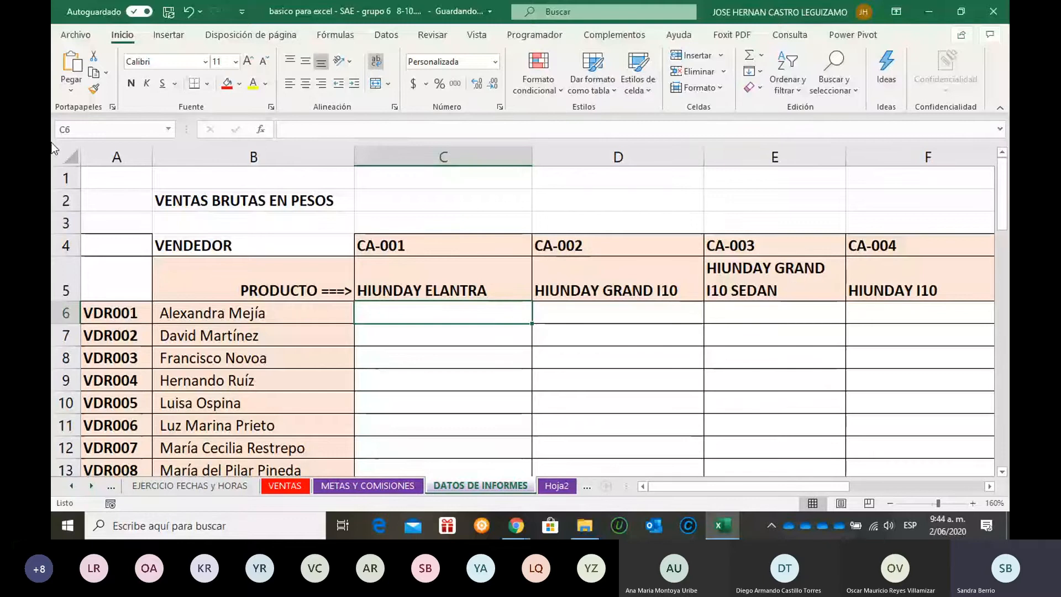
pyautogui.write('=SUMA')
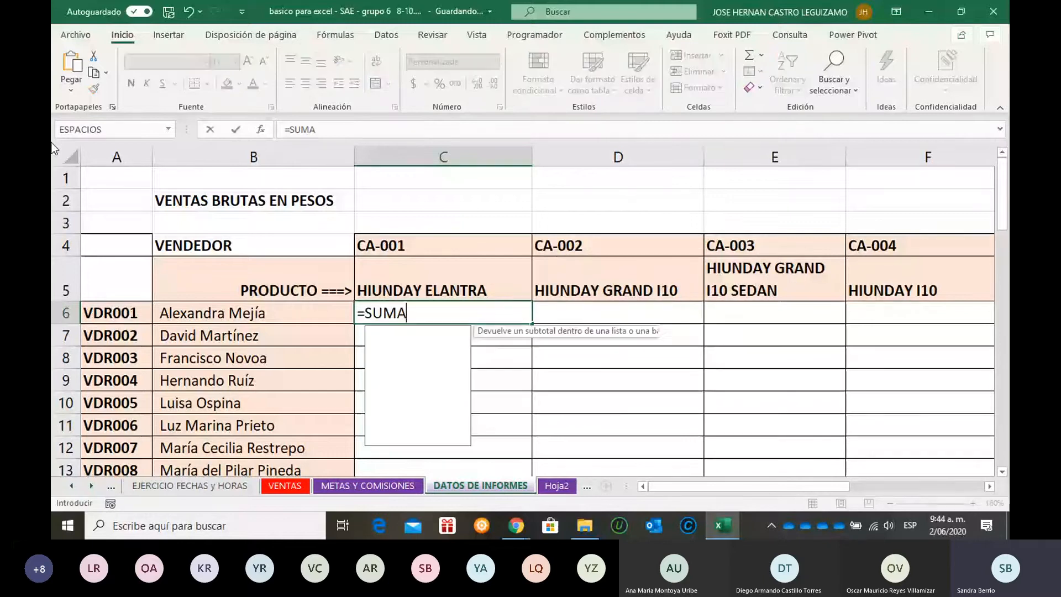
pyautogui.write('R.SI.CONJUNTO(')
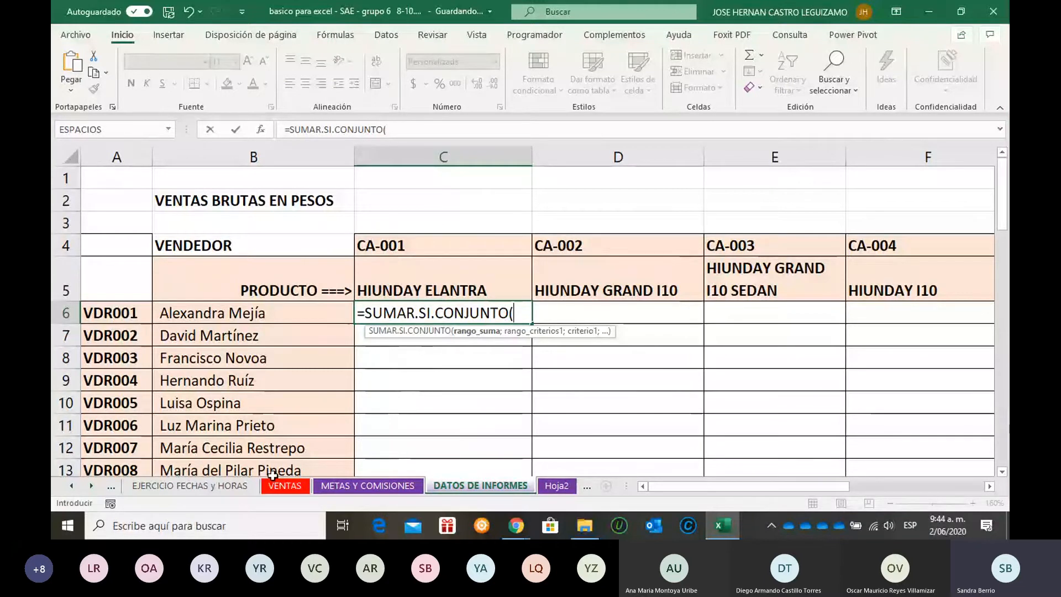
pyautogui.click(283, 485)
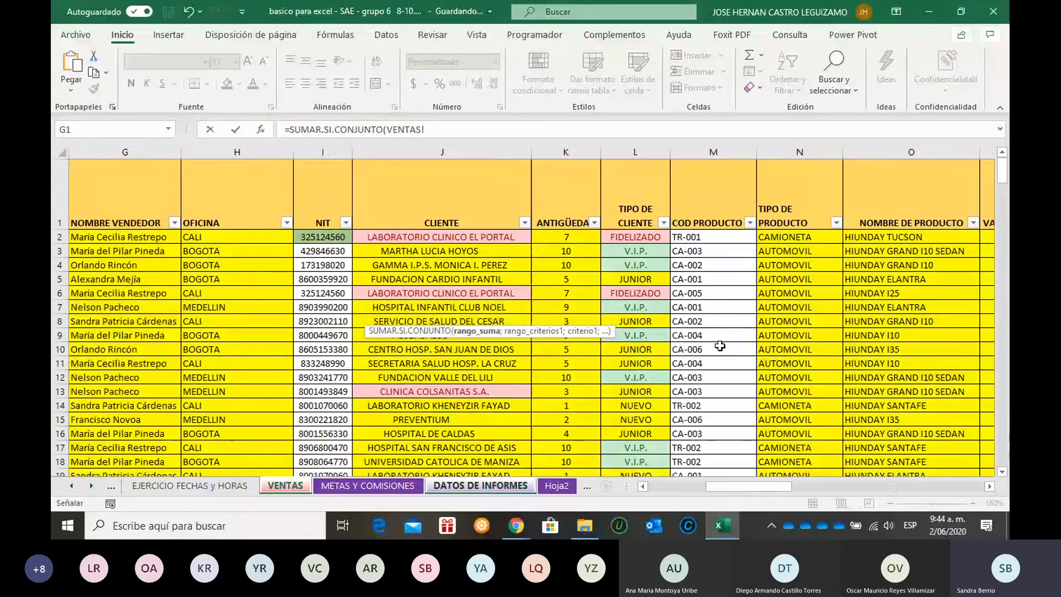
pyautogui.click(989, 486)
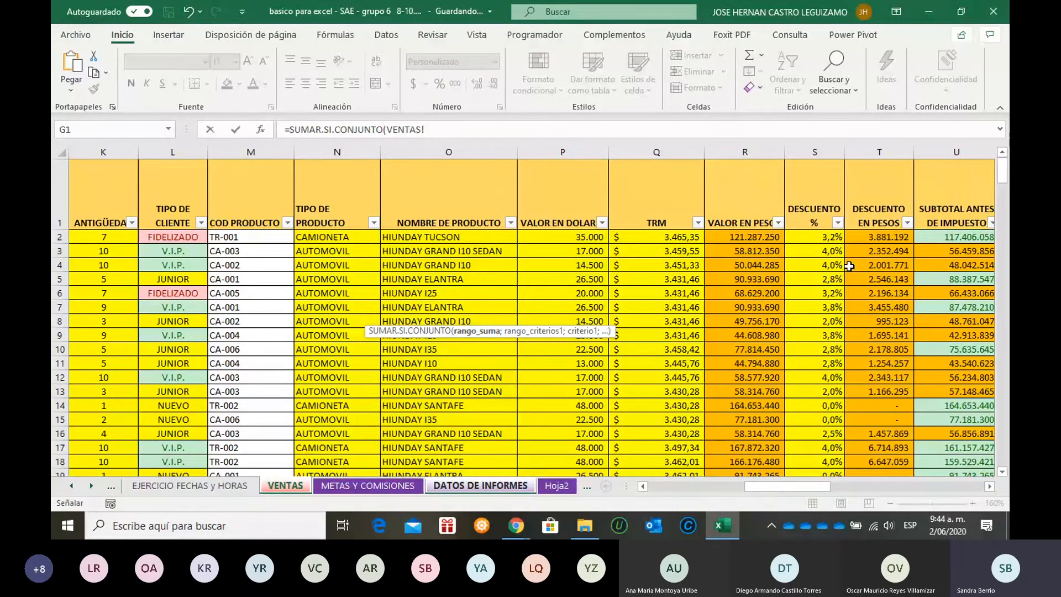
pyautogui.click(744, 152)
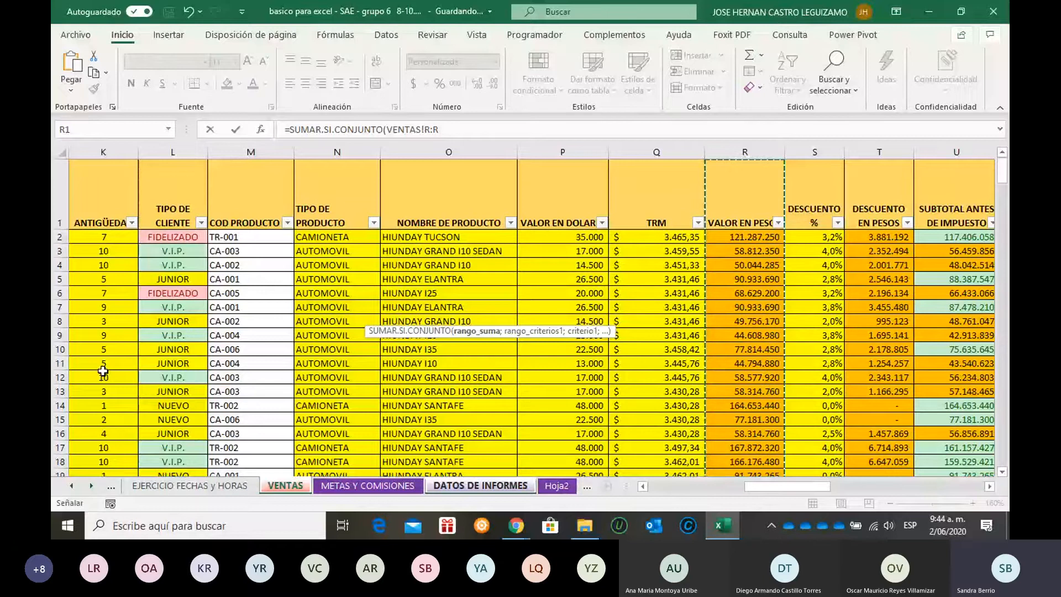
pyautogui.write(';')
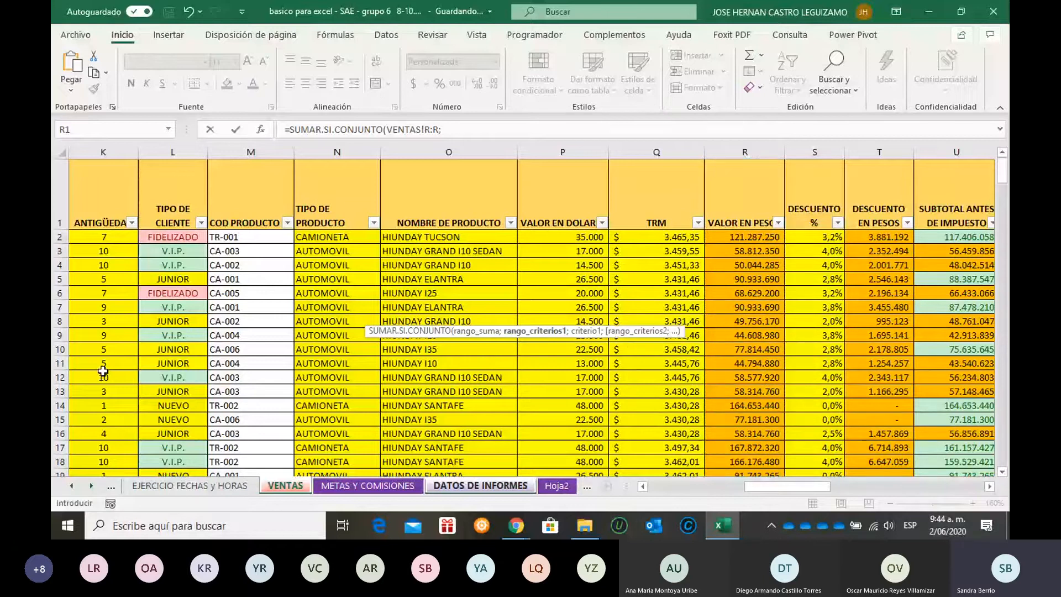
# - Add the VENTAS seller code column F as first criteria range and A6 of DATOS DE INFORMES as its criterion
pyautogui.moveTo(770, 489); pyautogui.dragTo(675, 489)
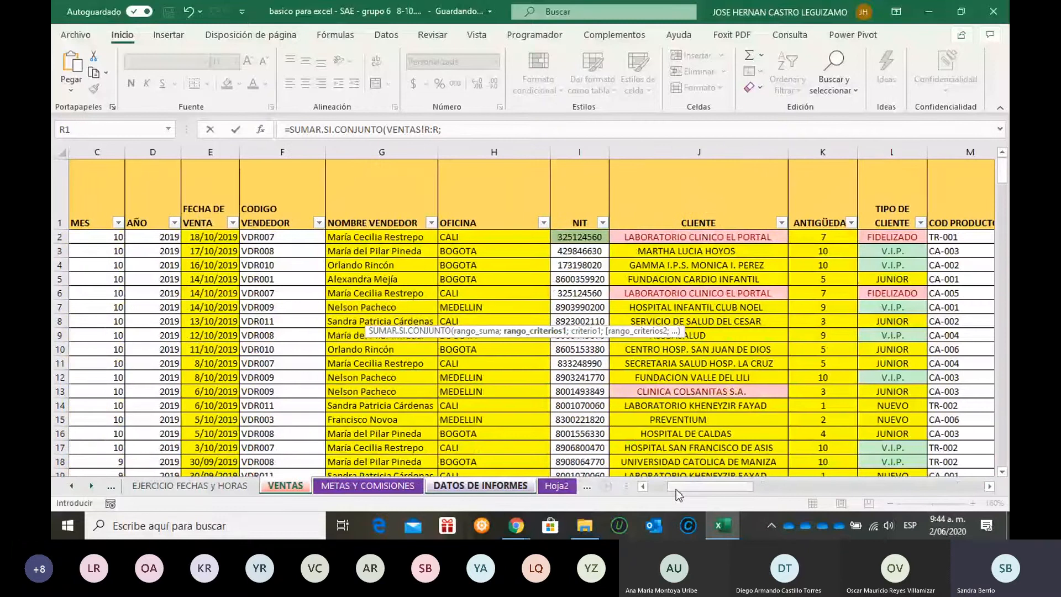
pyautogui.click(278, 152)
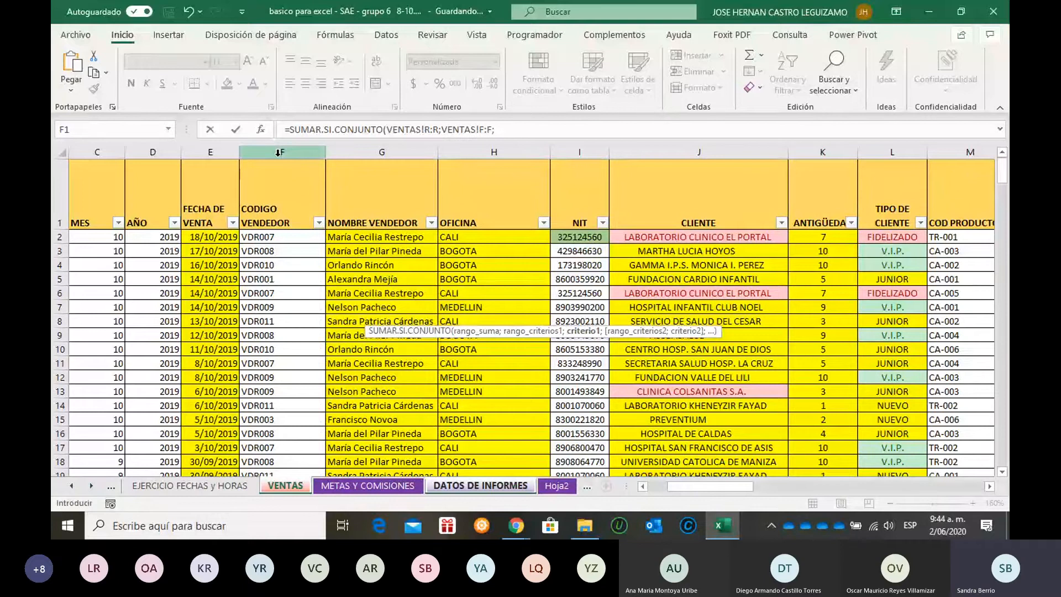
pyautogui.click(480, 485)
pyautogui.click(111, 316)
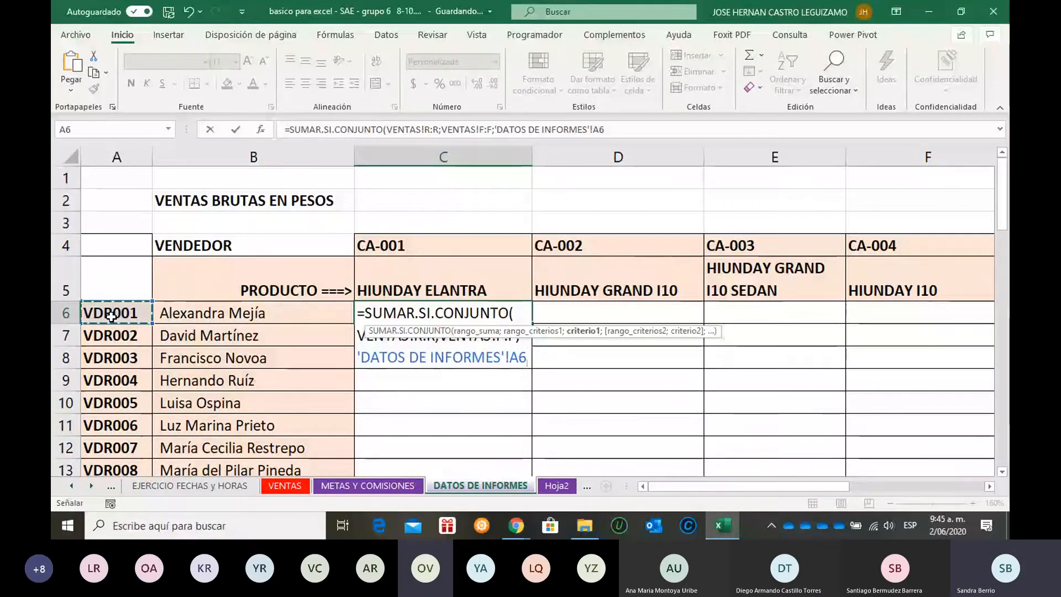
pyautogui.write(';')
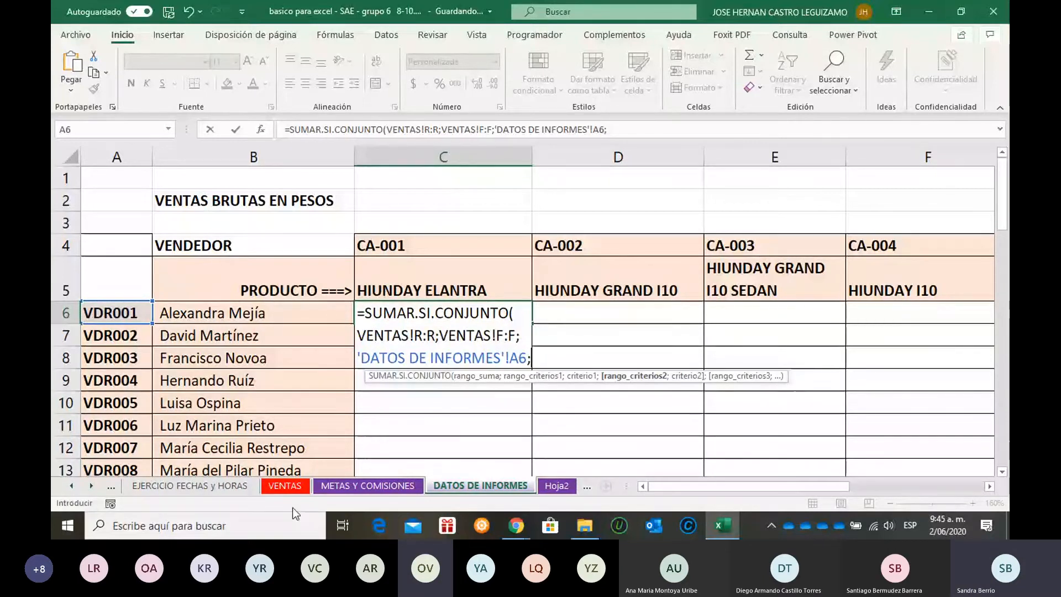
# - Set column O (the product name) of the VENTAS sheet as the second criteria range of the formula
pyautogui.click(297, 485)
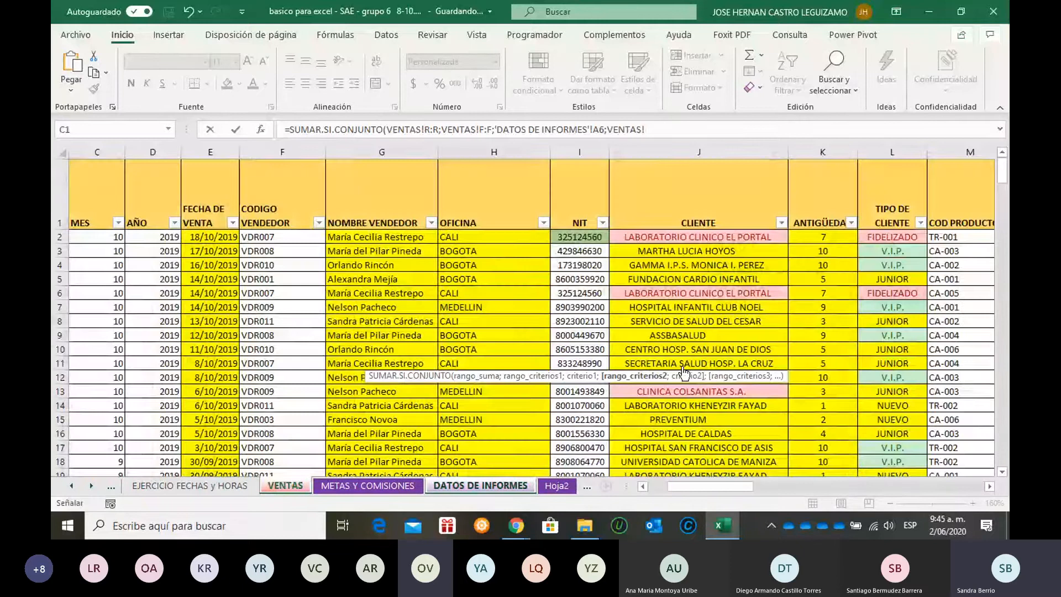
pyautogui.hscroll(5, 822, 462)
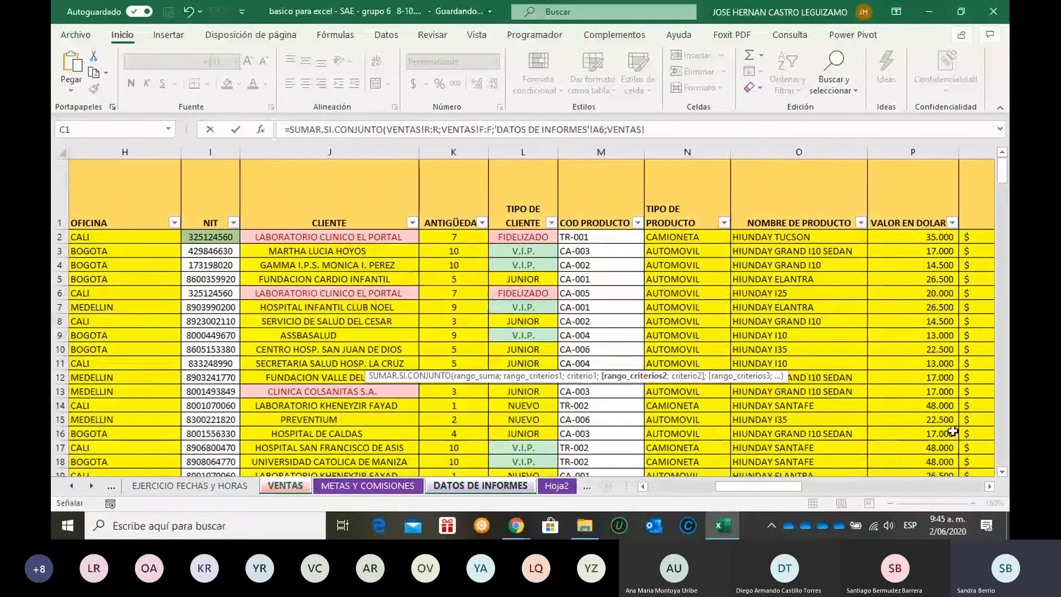
pyautogui.click(800, 151)
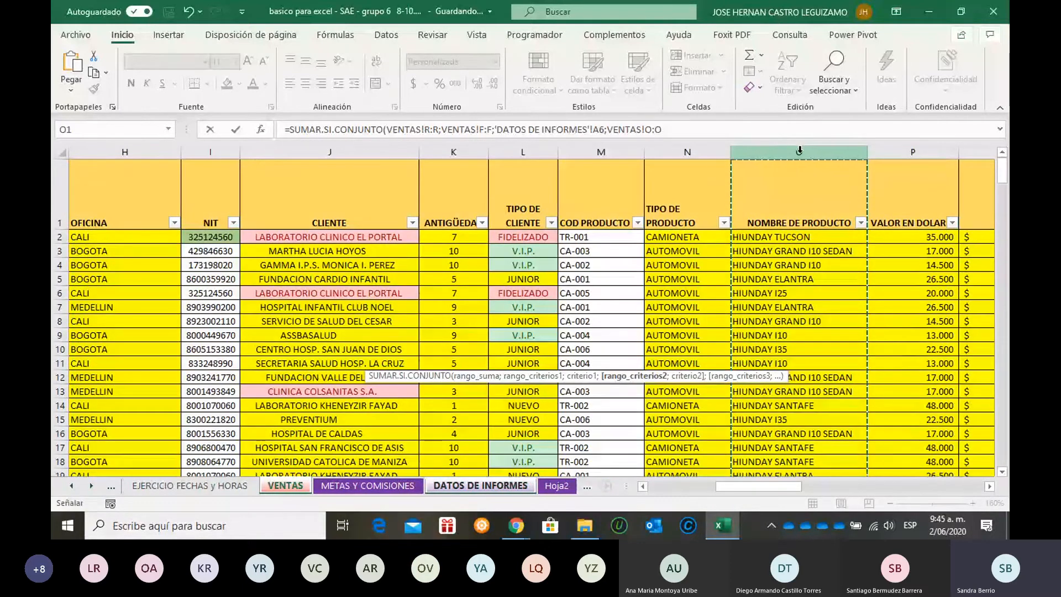
pyautogui.write(';')
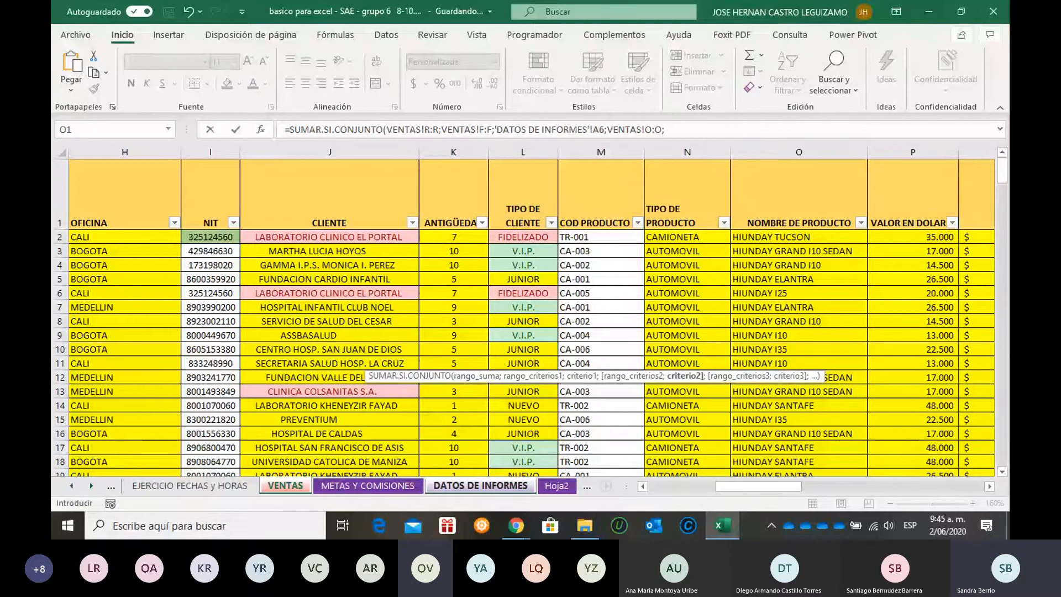
# - Complete the formula with the product name in C5 of DATOS DE INFORMES as the second criterion, and clear C6
pyautogui.click(522, 486)
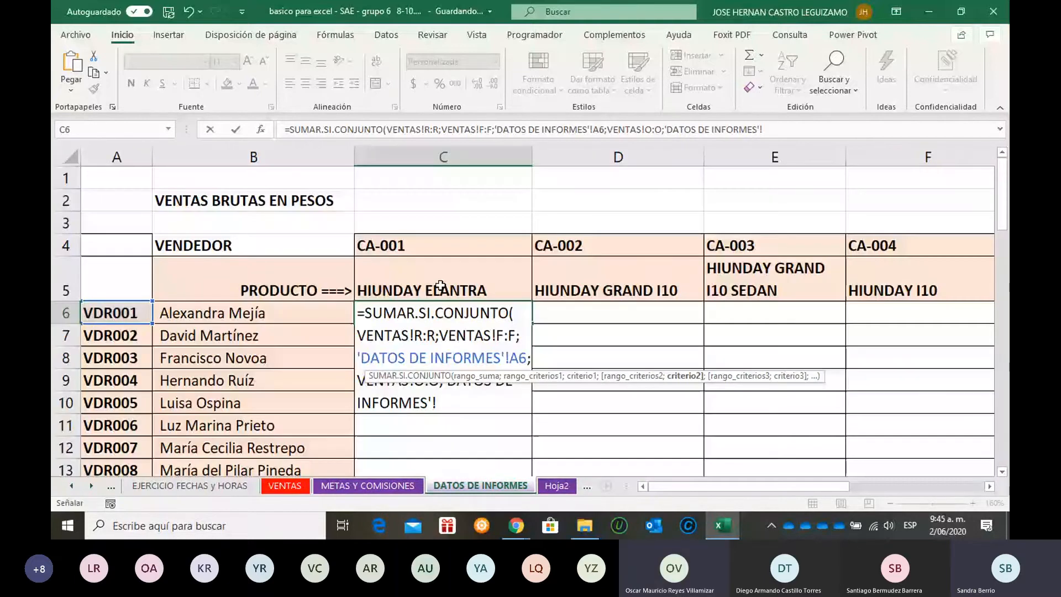
pyautogui.click(440, 286)
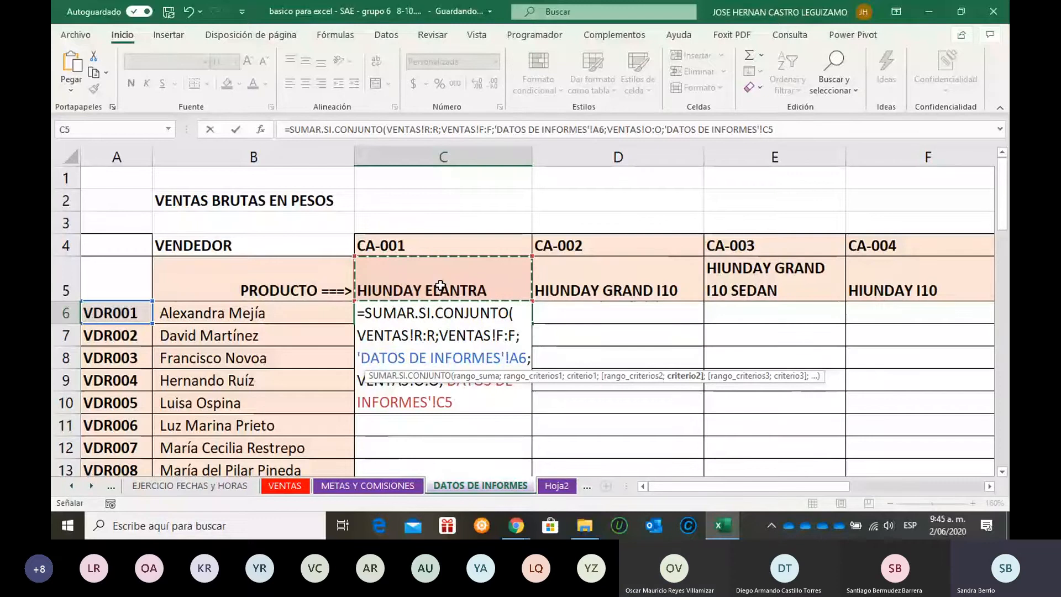
pyautogui.write(')')
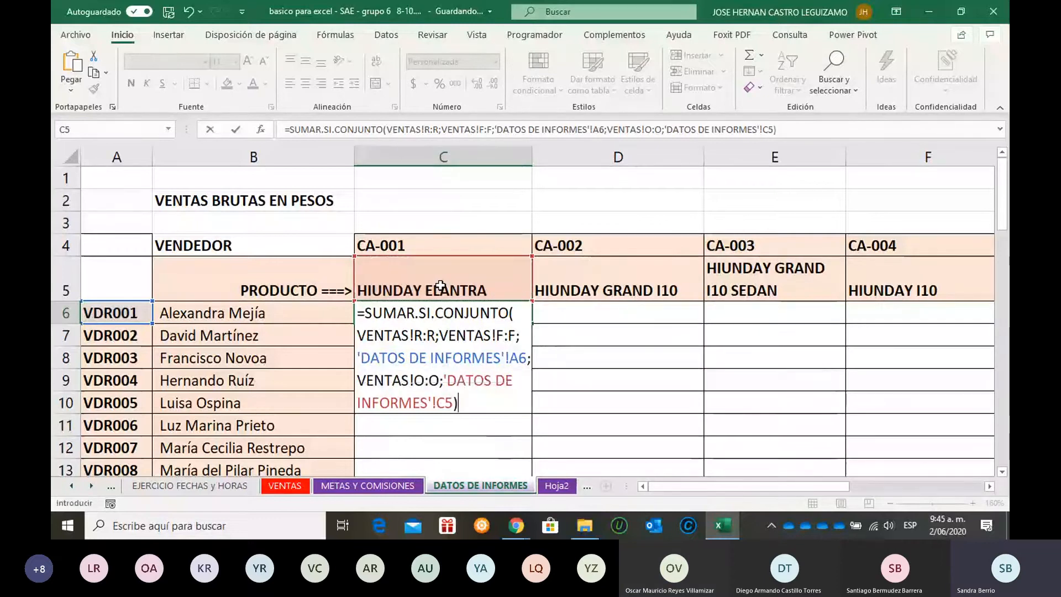
pyautogui.press('Return')
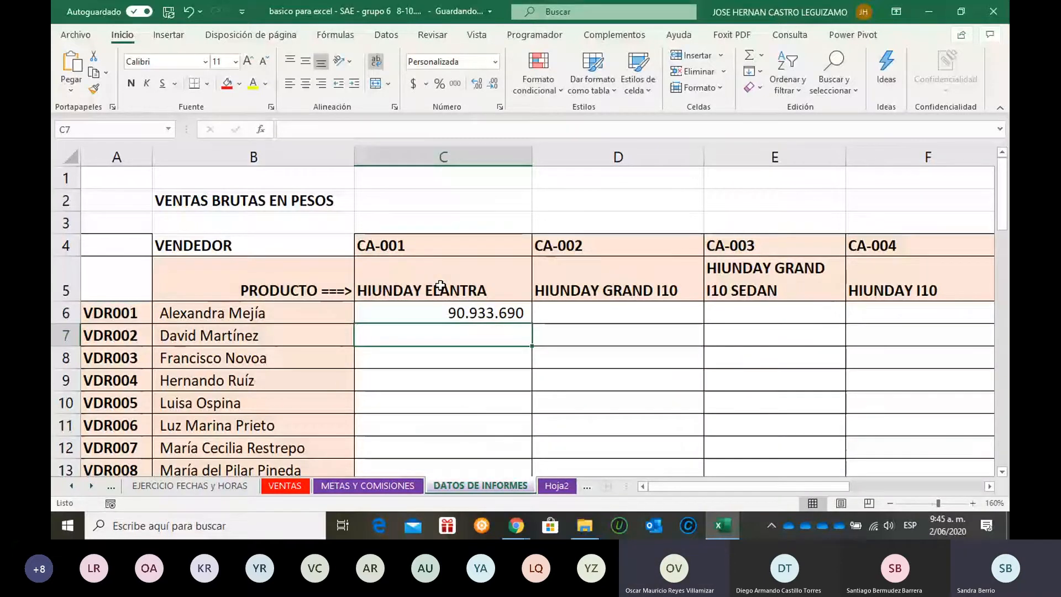
pyautogui.press('Up')
pyautogui.press('Delete')
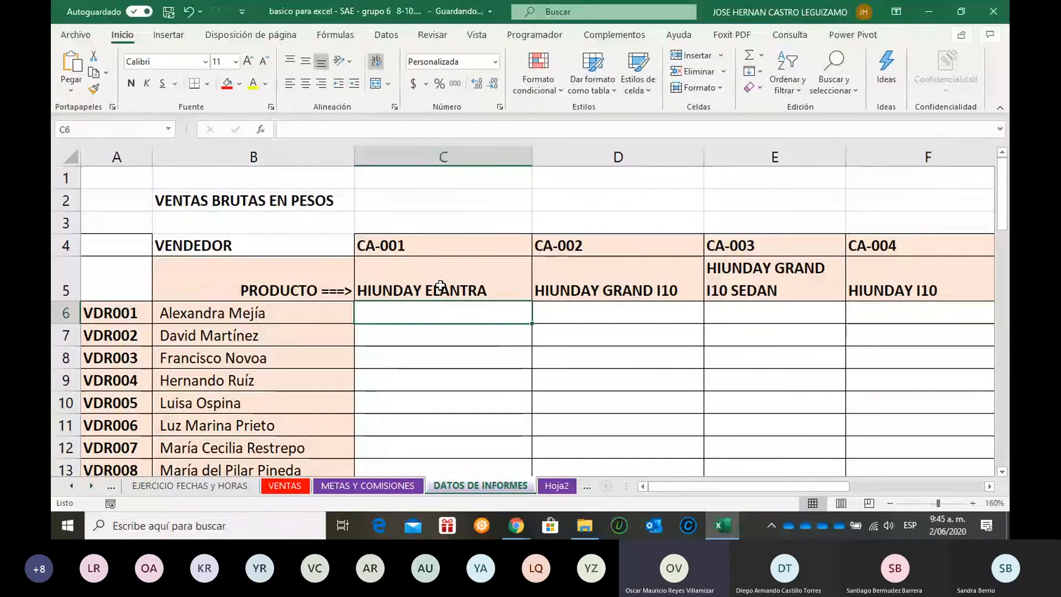
# - Start a SUMAR.SI formula in C6 with column R (the value in pesos) of the VENTAS sheet as its first argument
pyautogui.write('=SU')
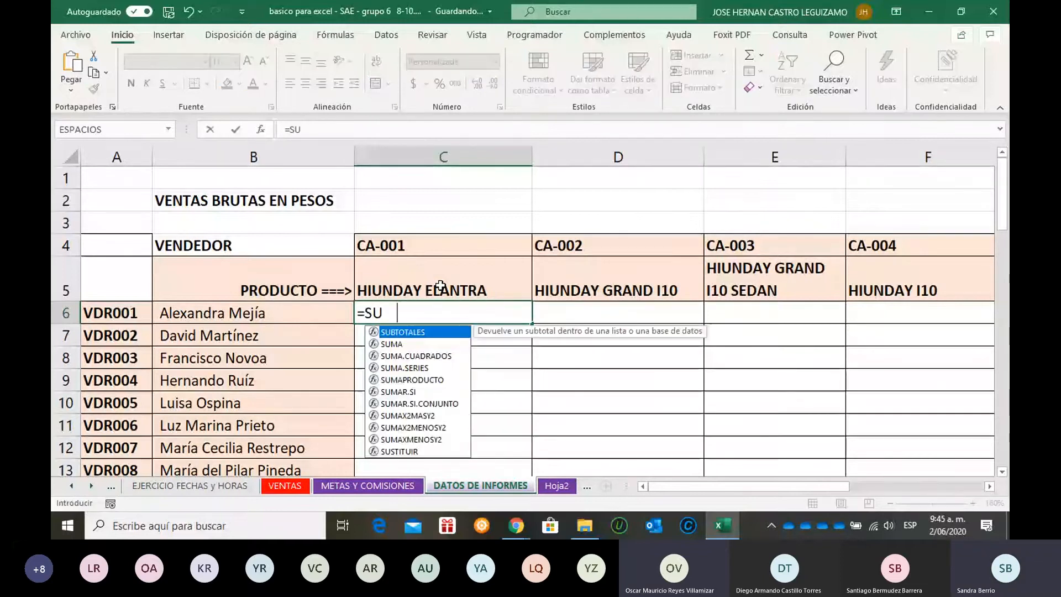
pyautogui.write('MAR.SI(')
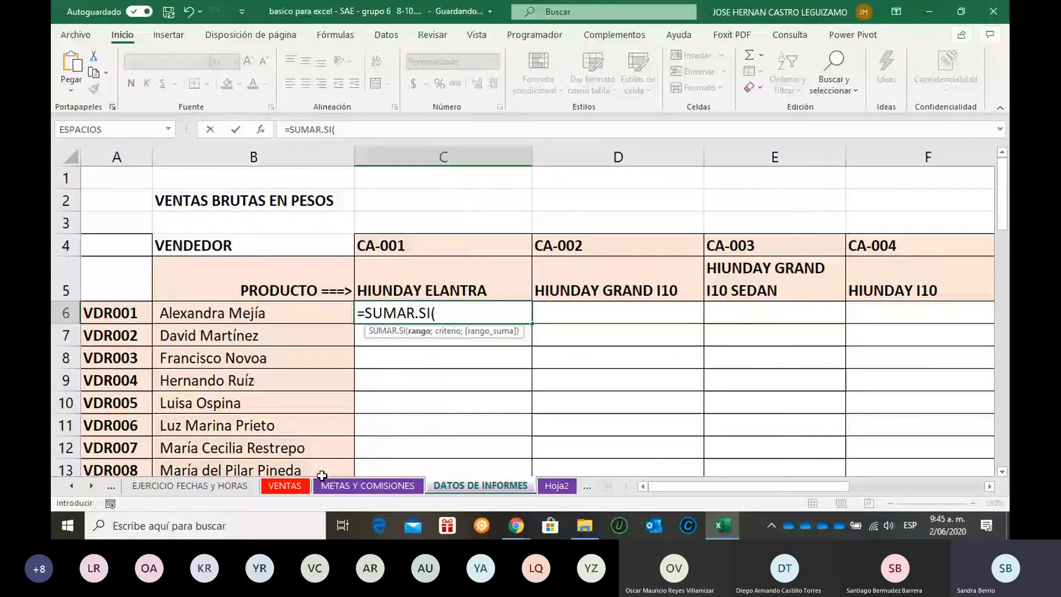
pyautogui.click(285, 486)
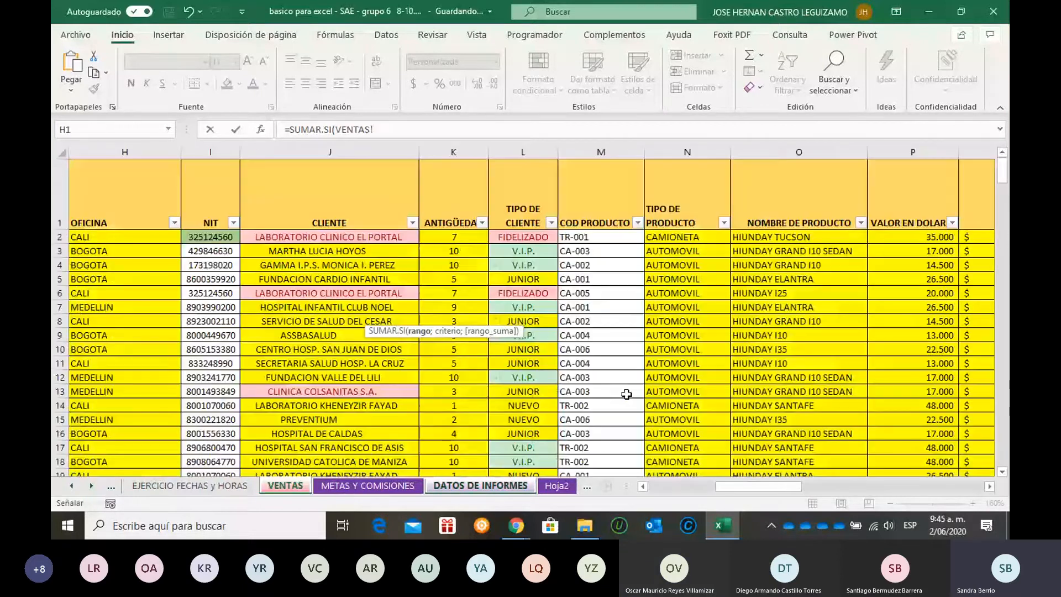
pyautogui.click(990, 486)
pyautogui.click(990, 487)
pyautogui.click(989, 486)
pyautogui.click(731, 154)
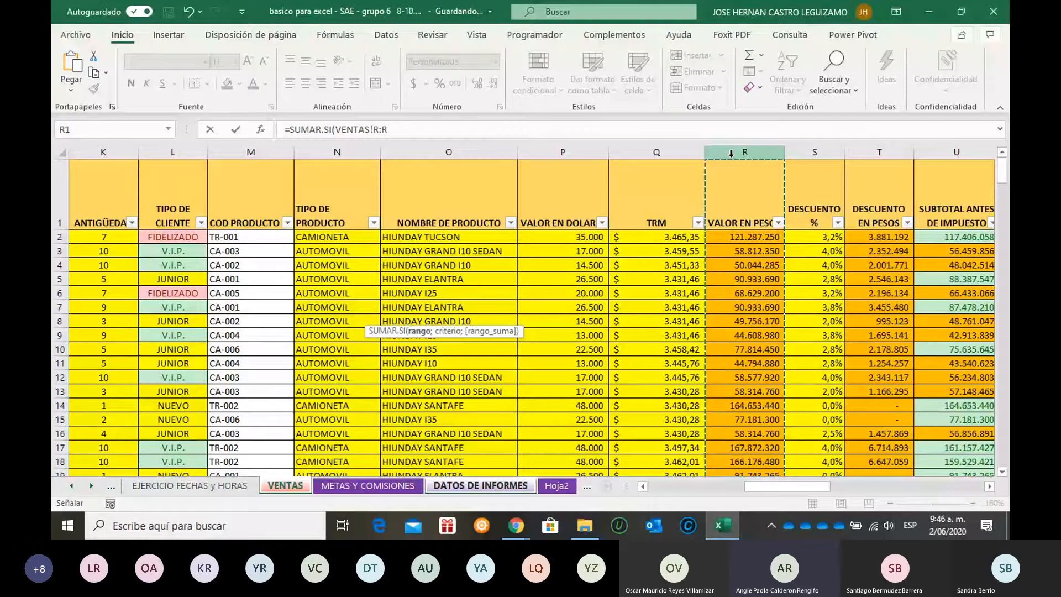
# - Change the function in the formula to SUMAR.SI.CONJUNTO, keeping VENTAS!R:R as the sum range
pyautogui.click(331, 132)
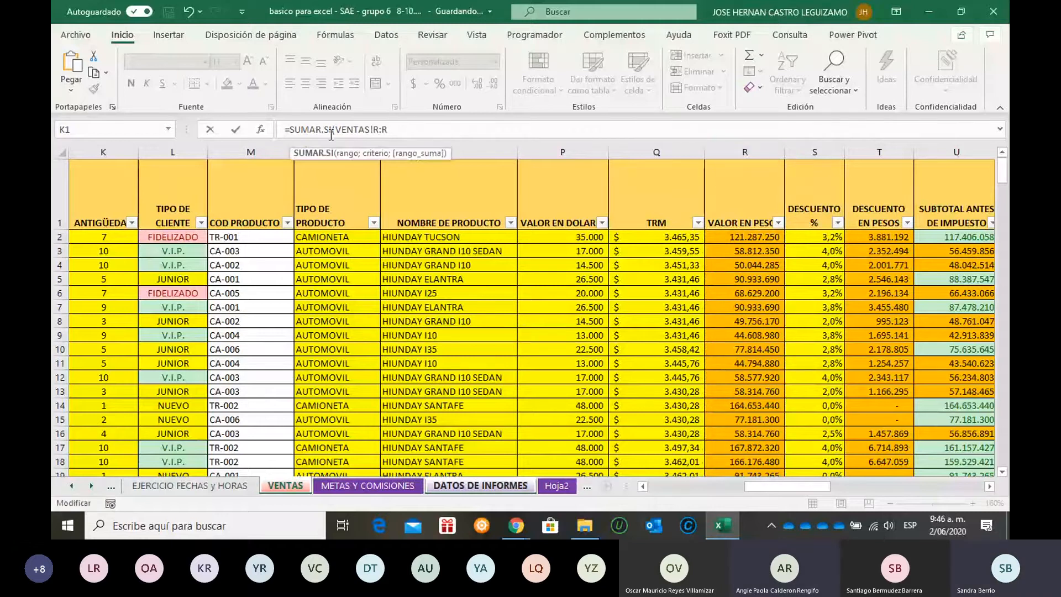
pyautogui.write('.C')
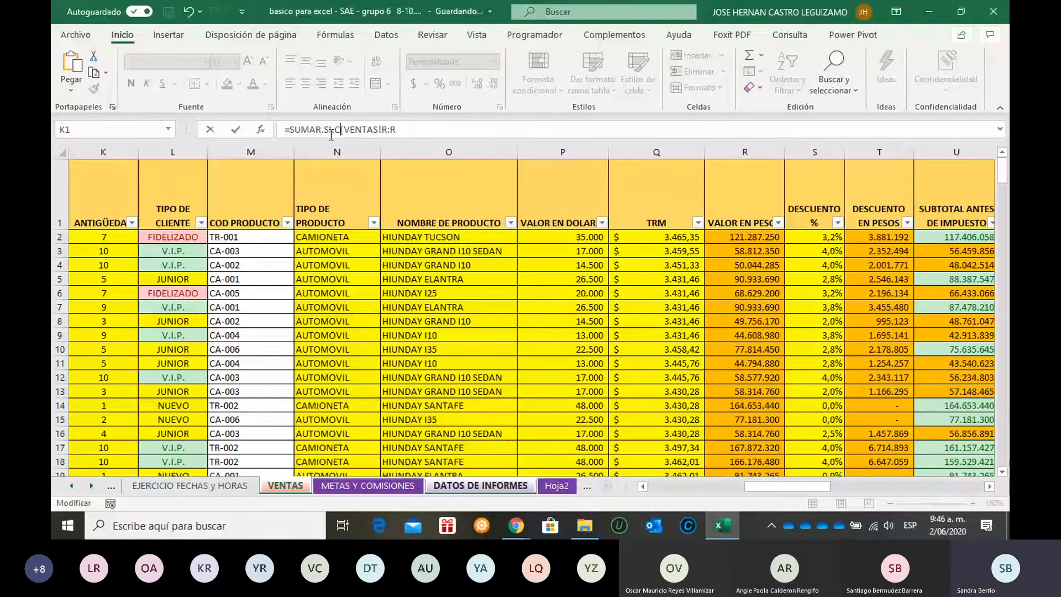
pyautogui.write('ON')
pyautogui.write('JUNTO')
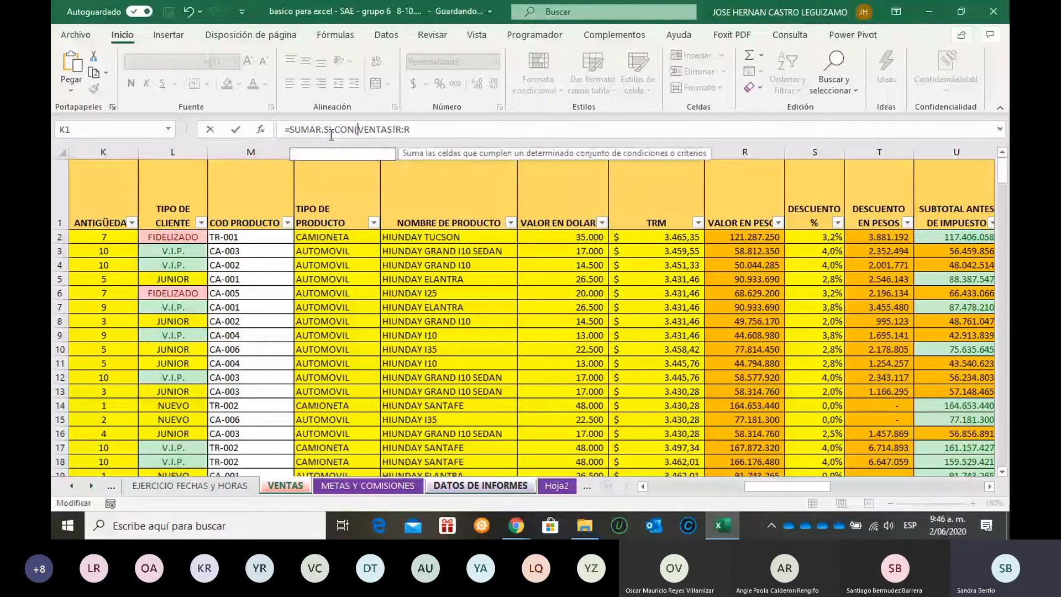
pyautogui.click(503, 134)
pyautogui.write(';')
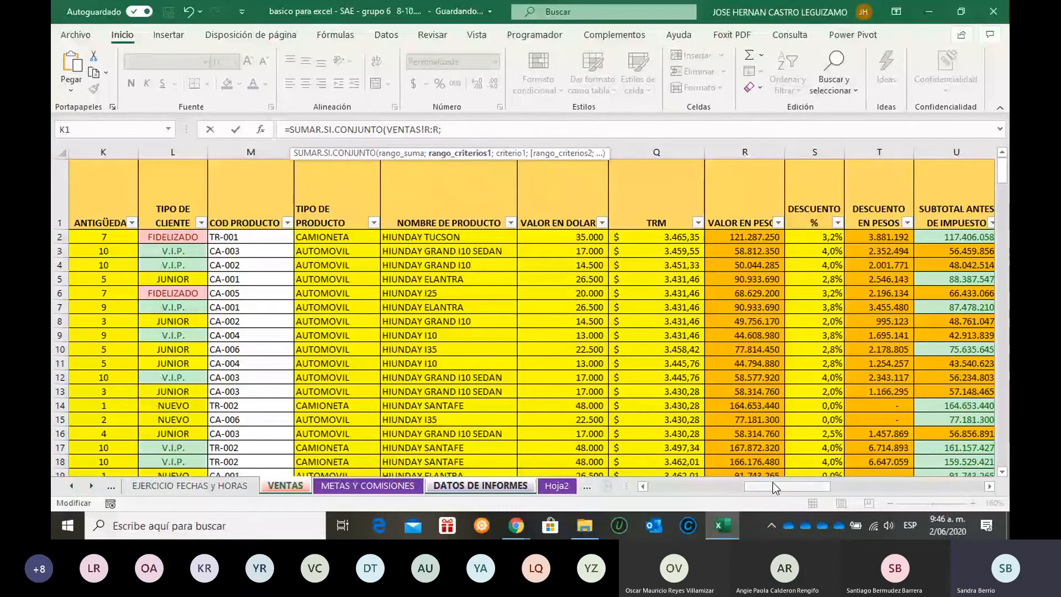
# - Add the seller code column F of VENTAS as first criteria range, with A6 of DATOS DE INFORMES as its criterion
pyautogui.moveTo(773, 483); pyautogui.dragTo(725, 482)
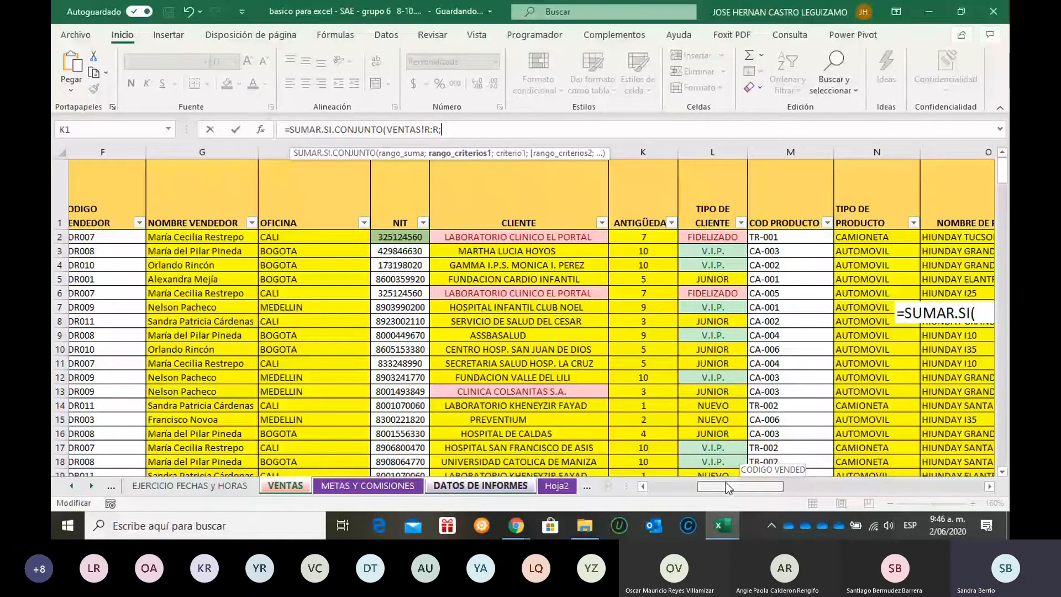
pyautogui.click(103, 152)
pyautogui.write(';')
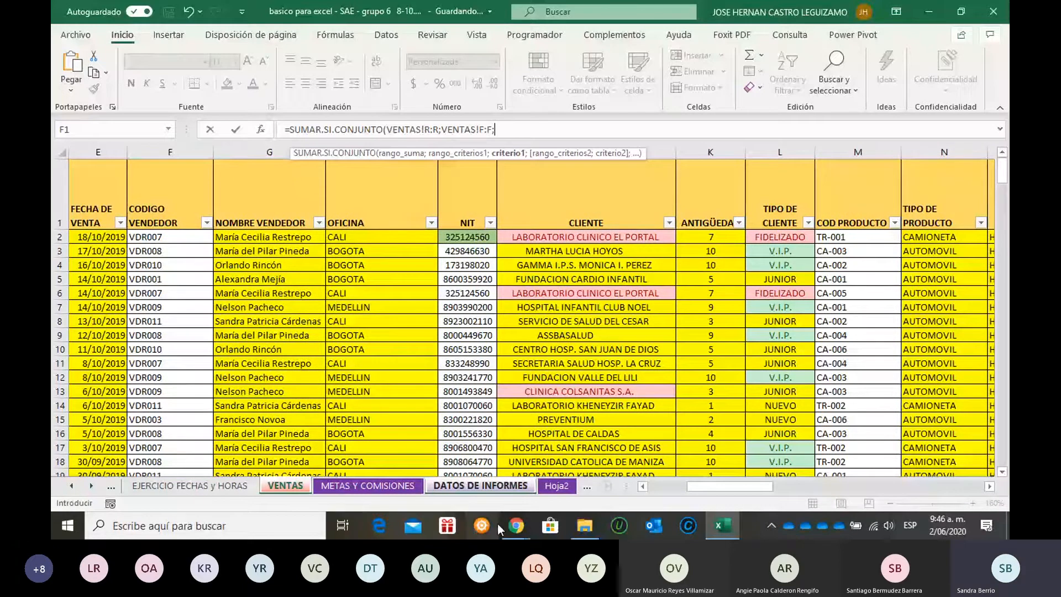
pyautogui.click(510, 486)
pyautogui.click(119, 309)
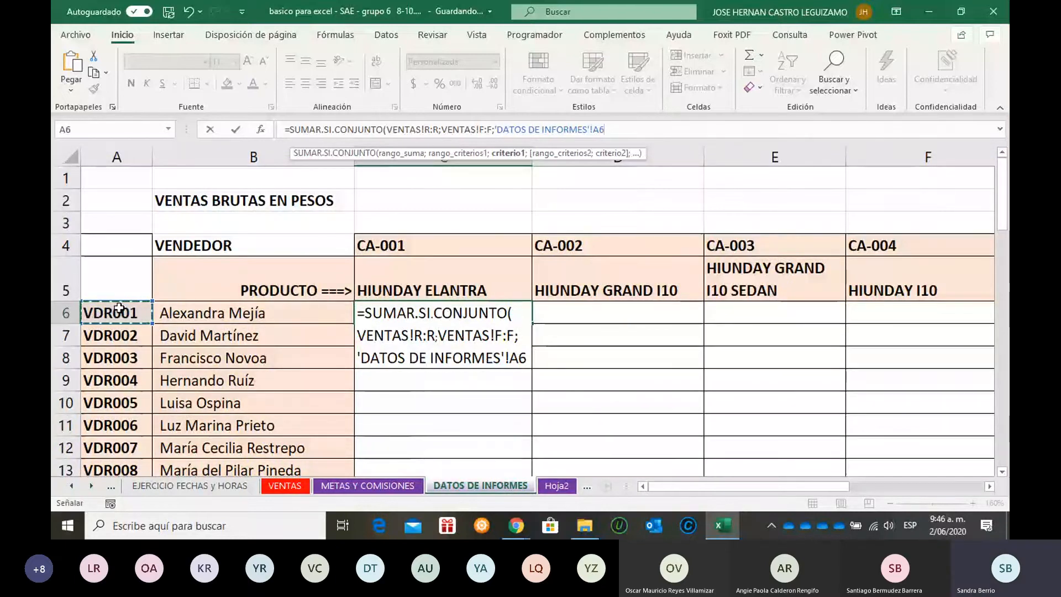
pyautogui.write(';')
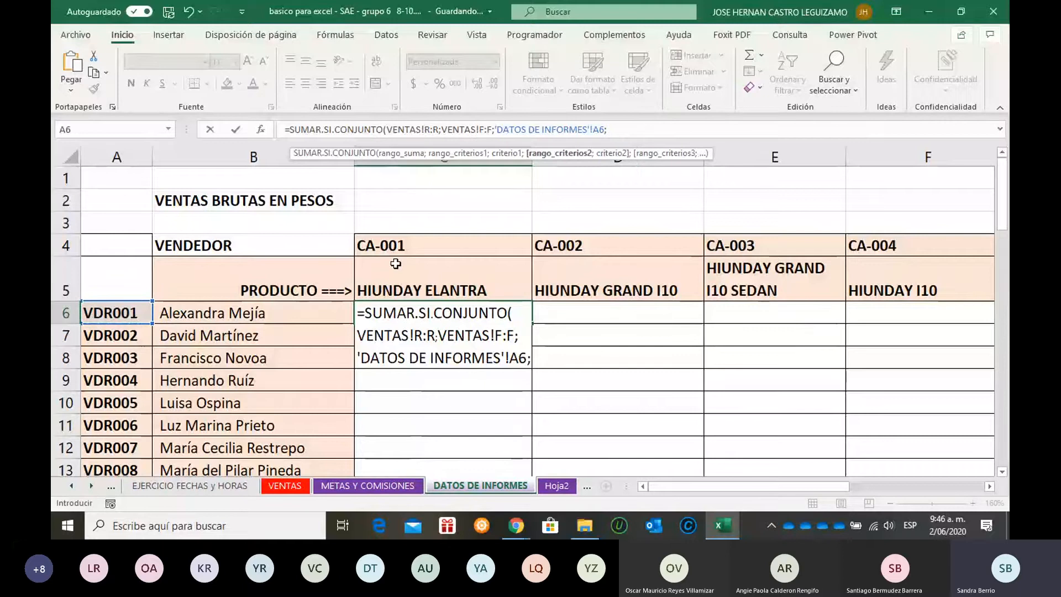
# - Complete the formula with VENTAS product code column M as second criteria range and C4 of DATOS DE INFORMES as its criterion
pyautogui.click(284, 486)
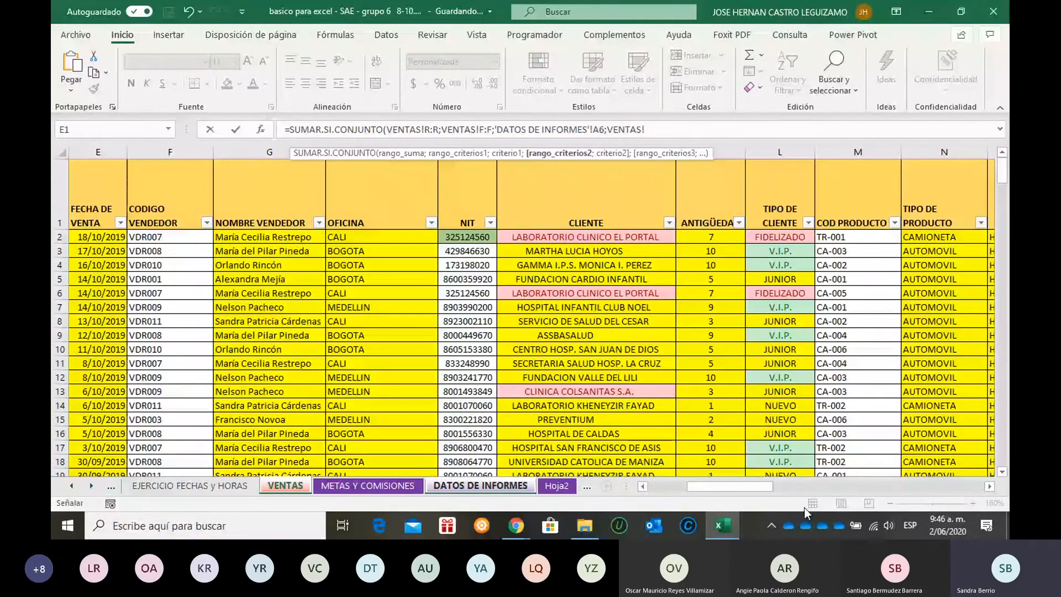
pyautogui.click(841, 149)
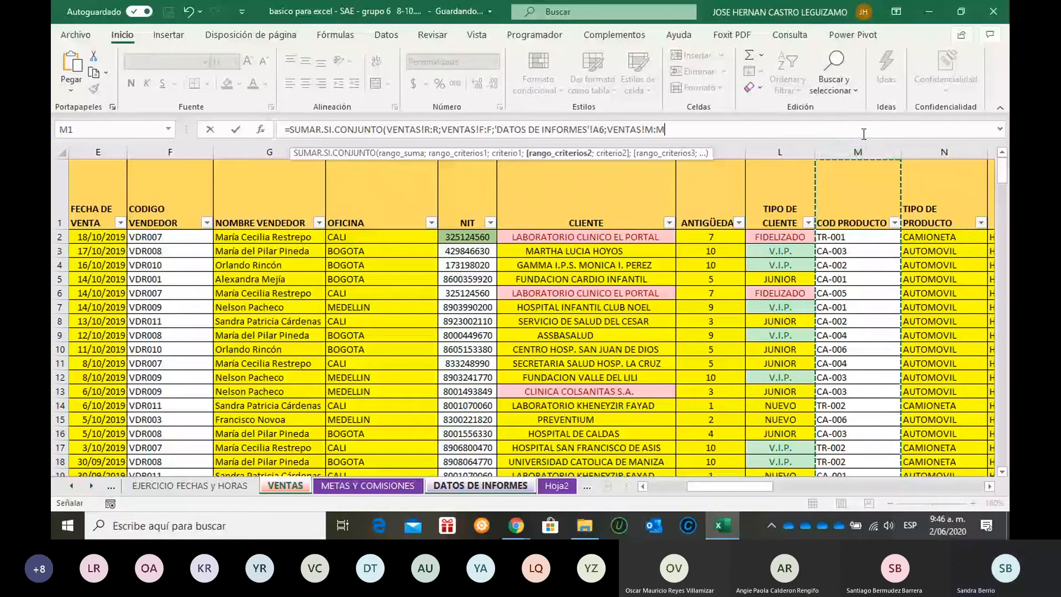
pyautogui.write(';')
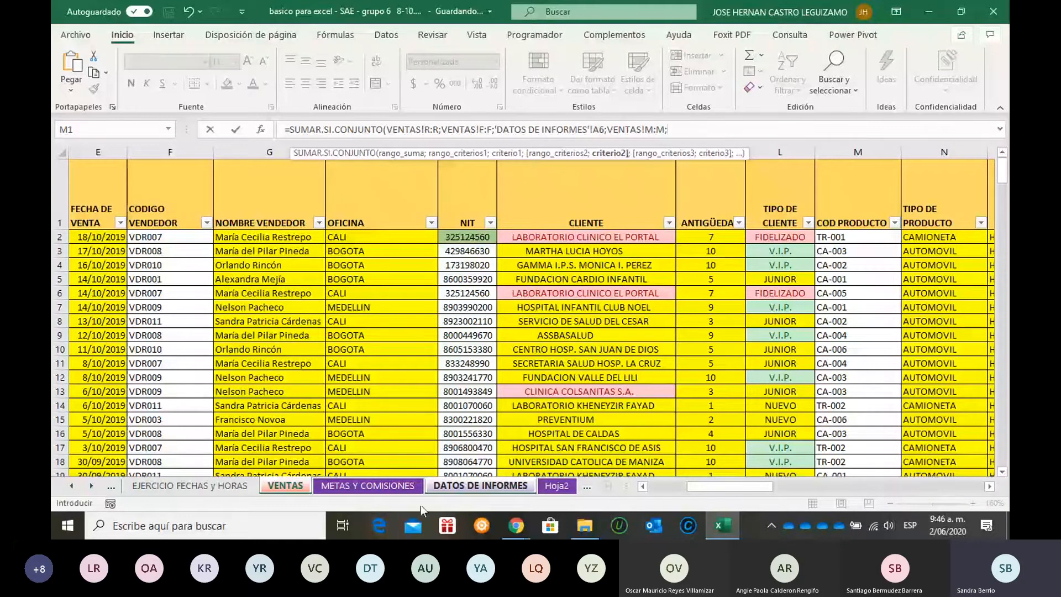
pyautogui.click(457, 486)
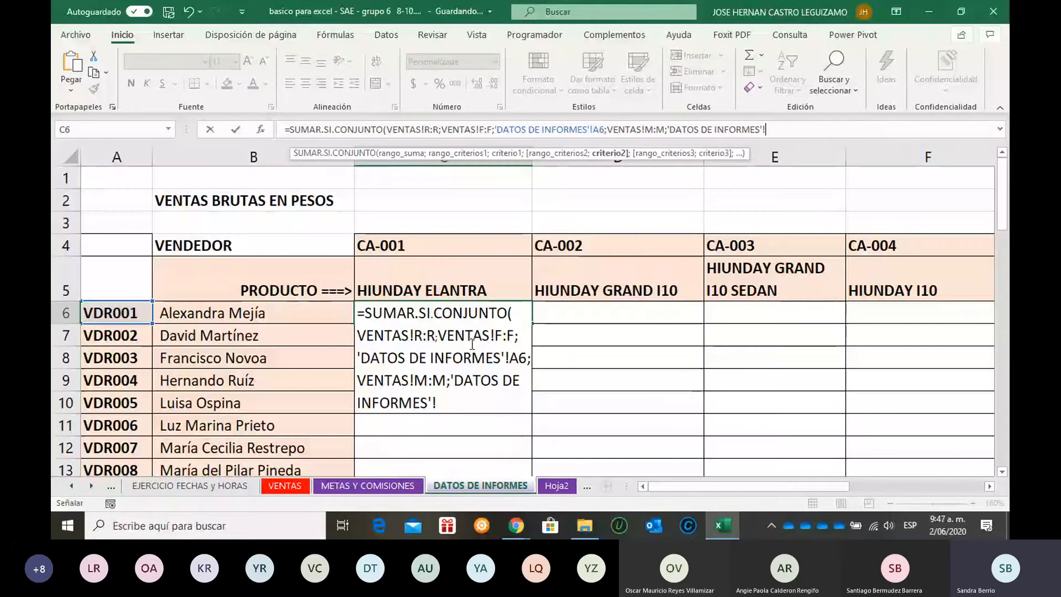
pyautogui.click(468, 251)
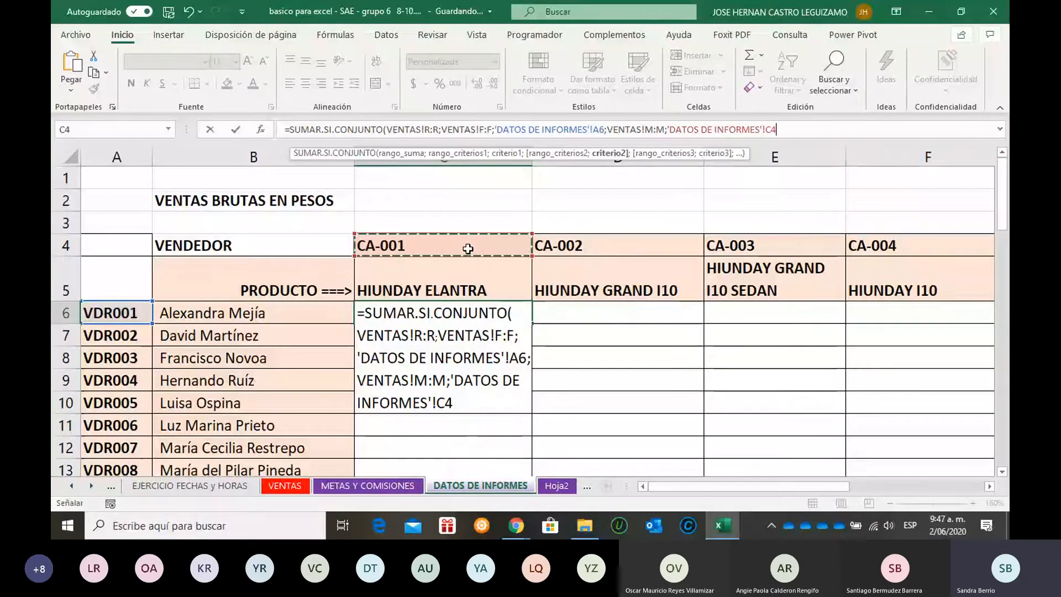
pyautogui.write(')')
pyautogui.press('Return')
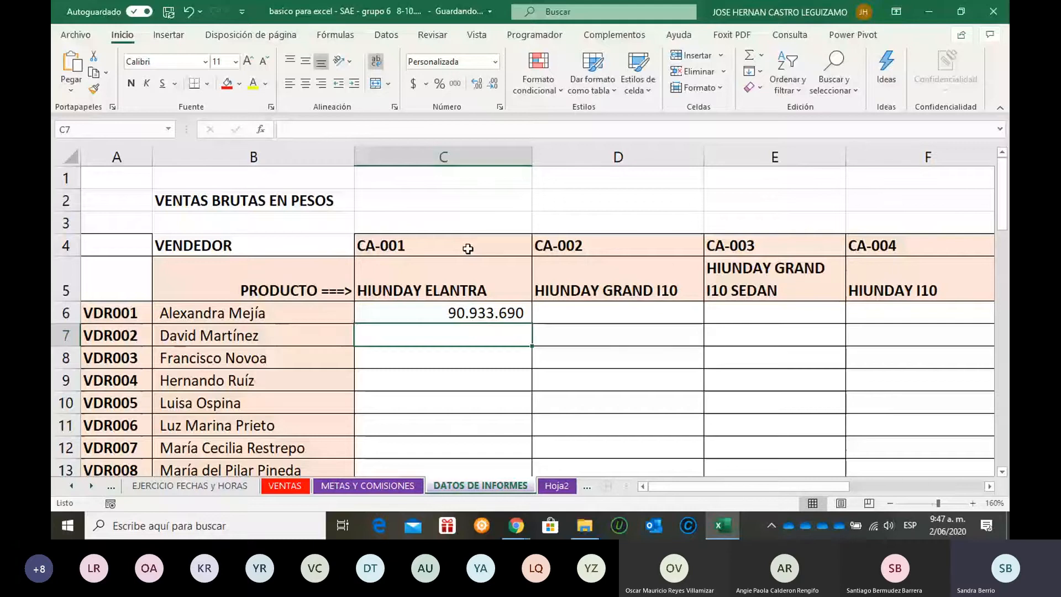
# - Review the arguments and referenced cells of the SUMAR.SI.CONJUNTO formula in C6
pyautogui.press('Up')
pyautogui.press('F2')
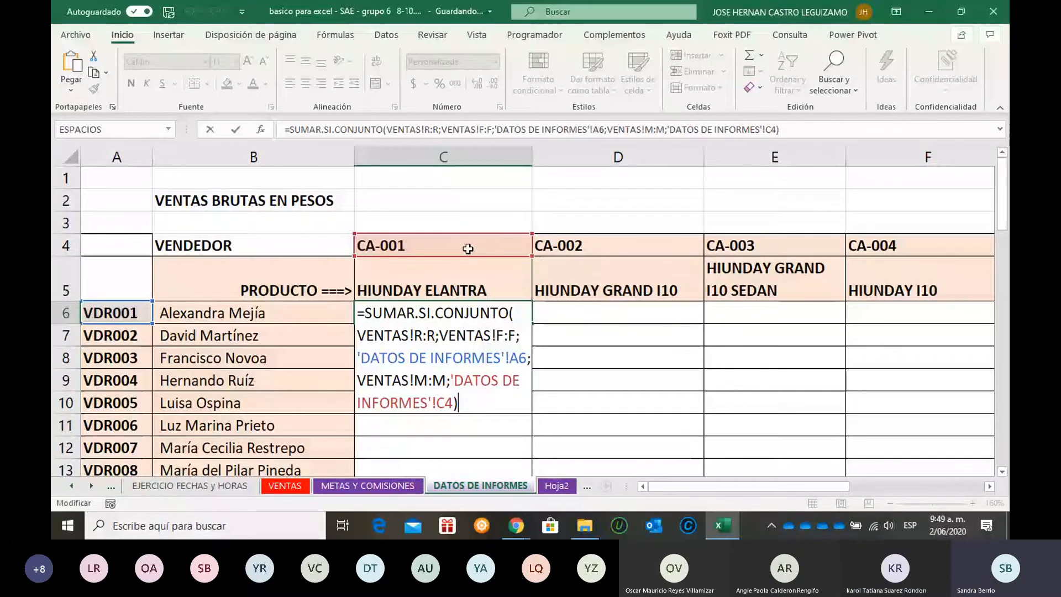
pyautogui.hotkey('ctrl', 'Return')
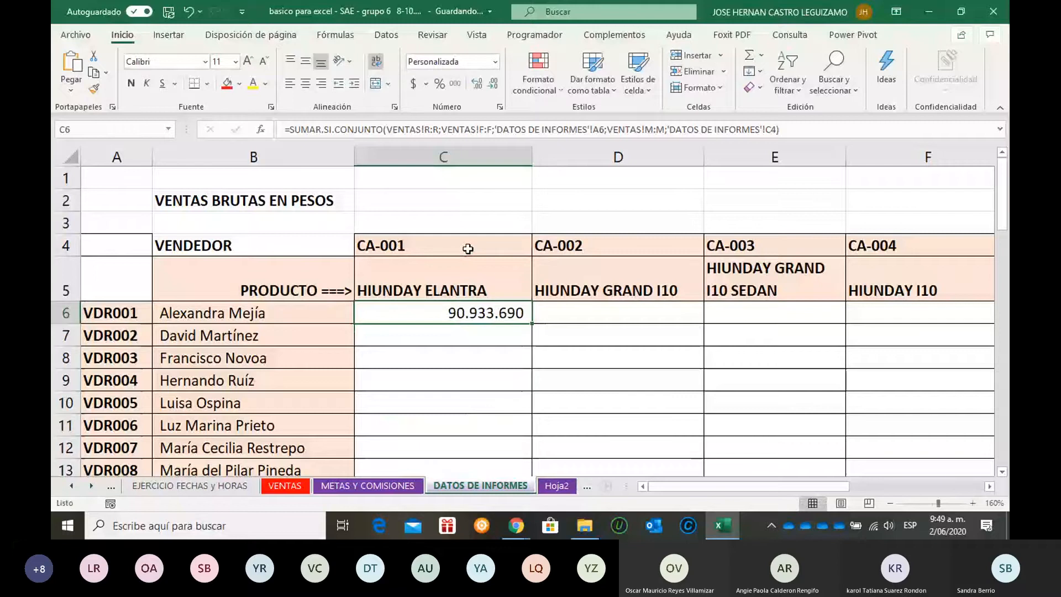
# - Copy the participant's SUMAR.SI.CONJUNTO formula from the Microsoft Teams meeting chat and try to enter it in C6 of the Excel workbook
pyautogui.hotkey('alt', 'Tab')
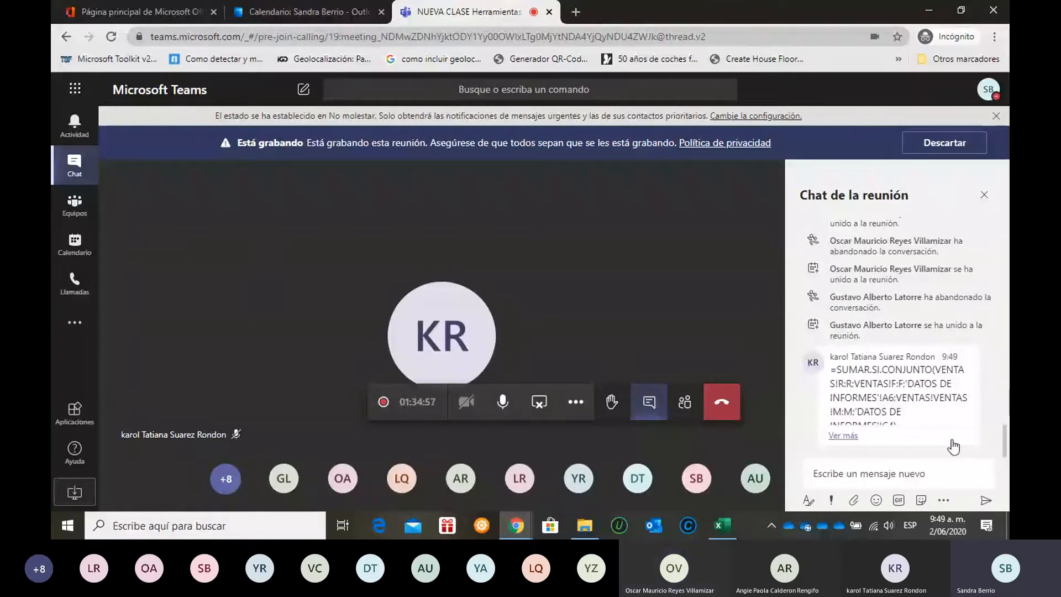
pyautogui.moveTo(954, 447)
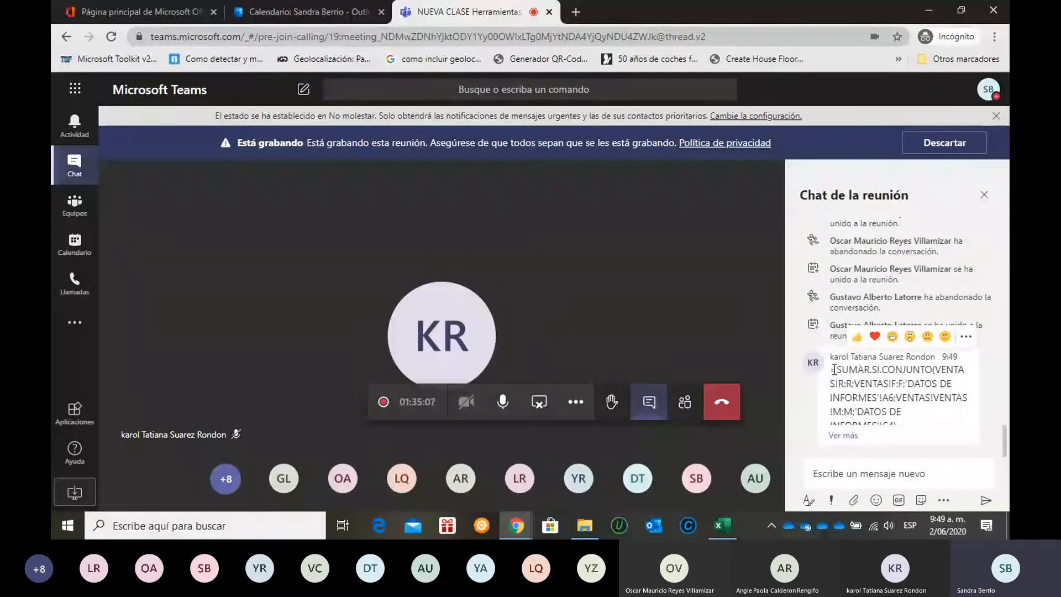
pyautogui.moveTo(833, 370); pyautogui.dragTo(907, 457)
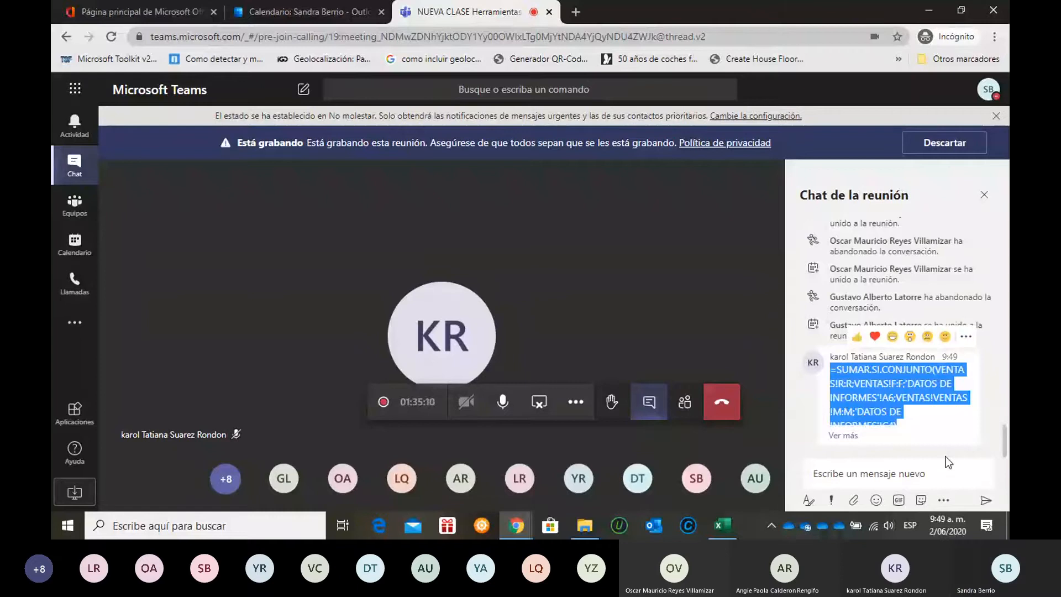
pyautogui.hotkey('alt', 'Tab')
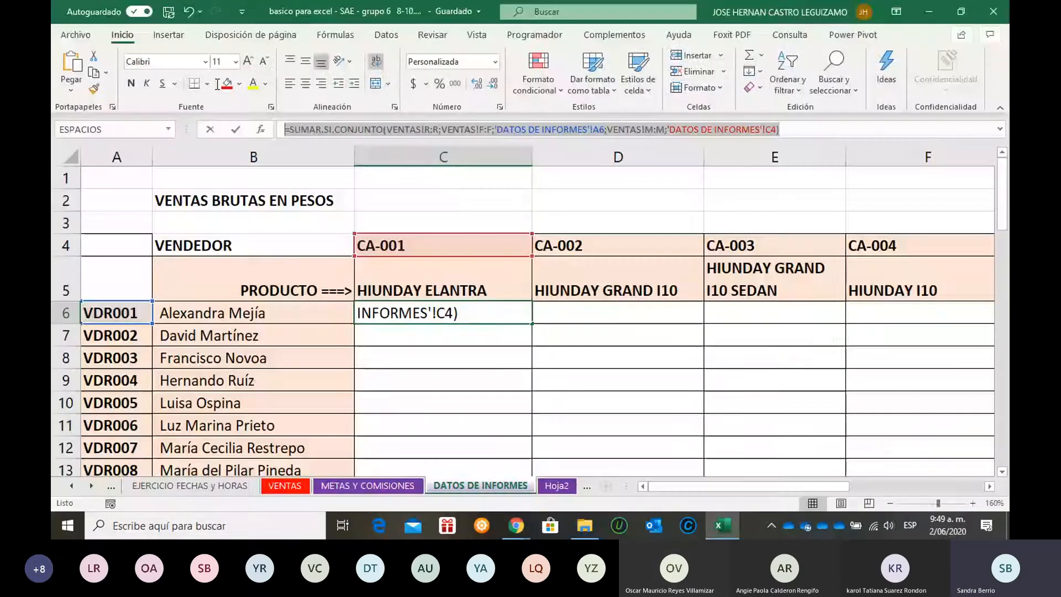
pyautogui.hotkey('ctrl', 'v')
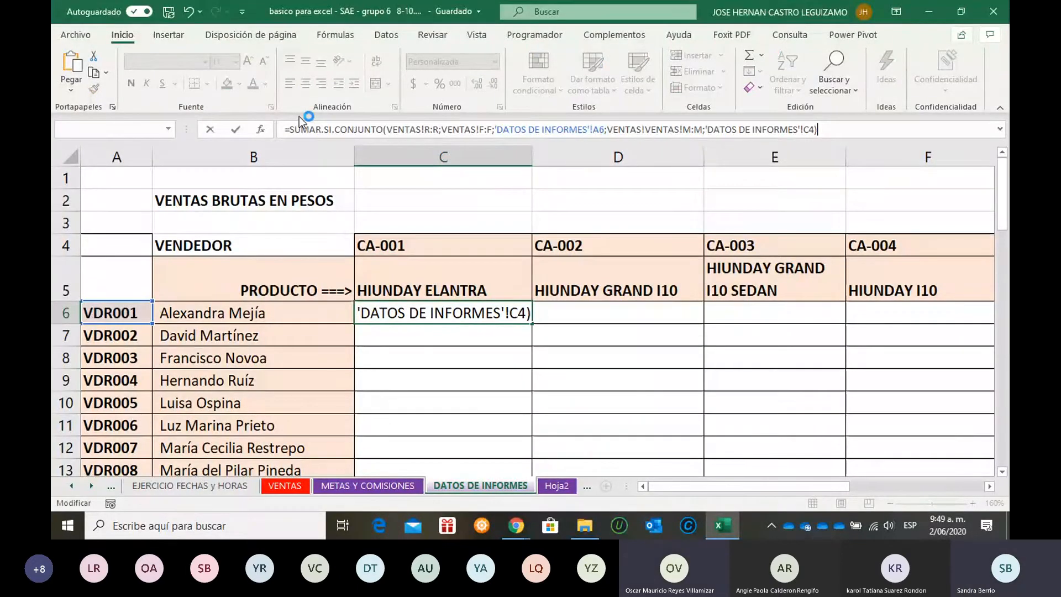
pyautogui.press('Return')
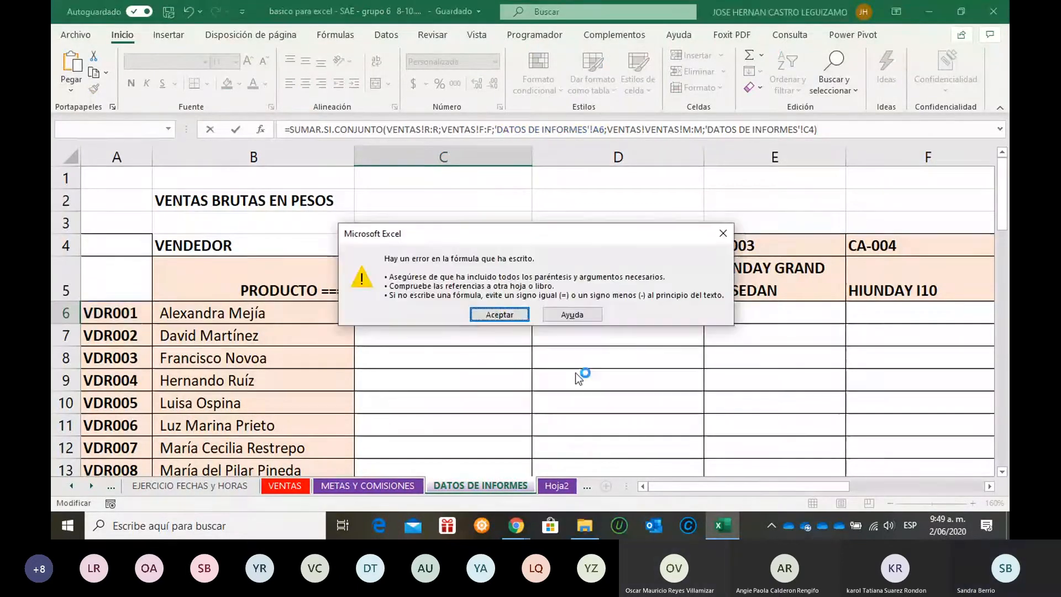
pyautogui.click(486, 315)
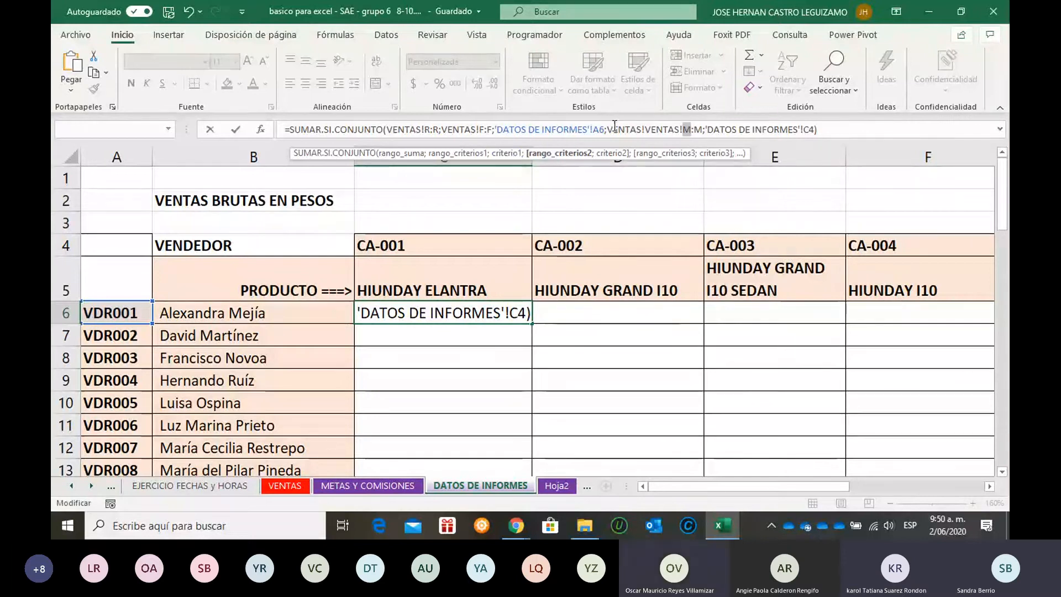
# - Remove the duplicated VENTAS! reference before VENTAS!M:M in the pasted formula and enter the corrected formula in C6
pyautogui.moveTo(608, 128); pyautogui.dragTo(701, 128)
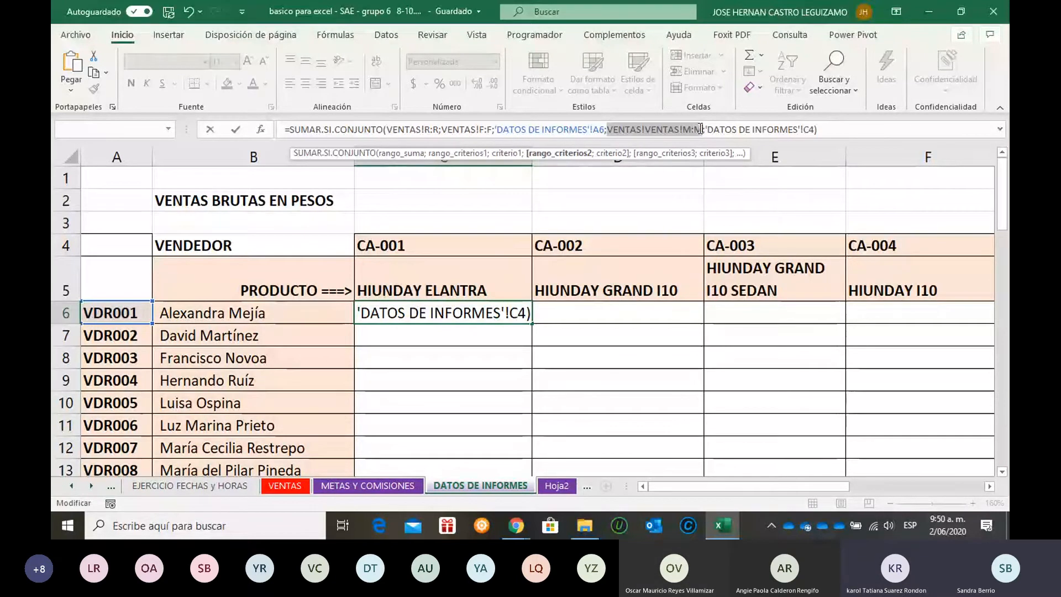
pyautogui.click(648, 129)
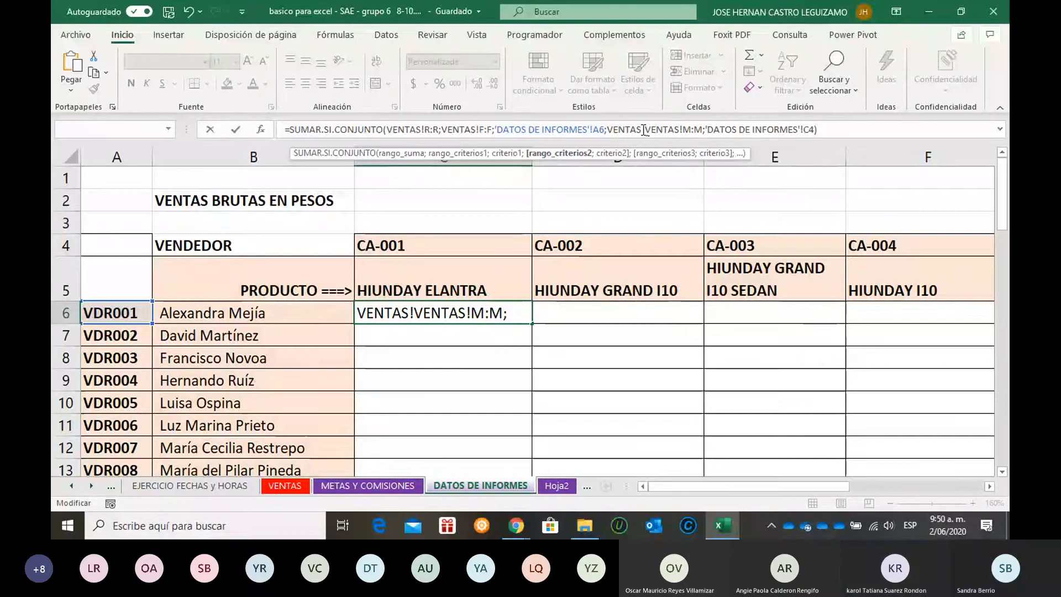
pyautogui.moveTo(648, 129); pyautogui.dragTo(607, 128)
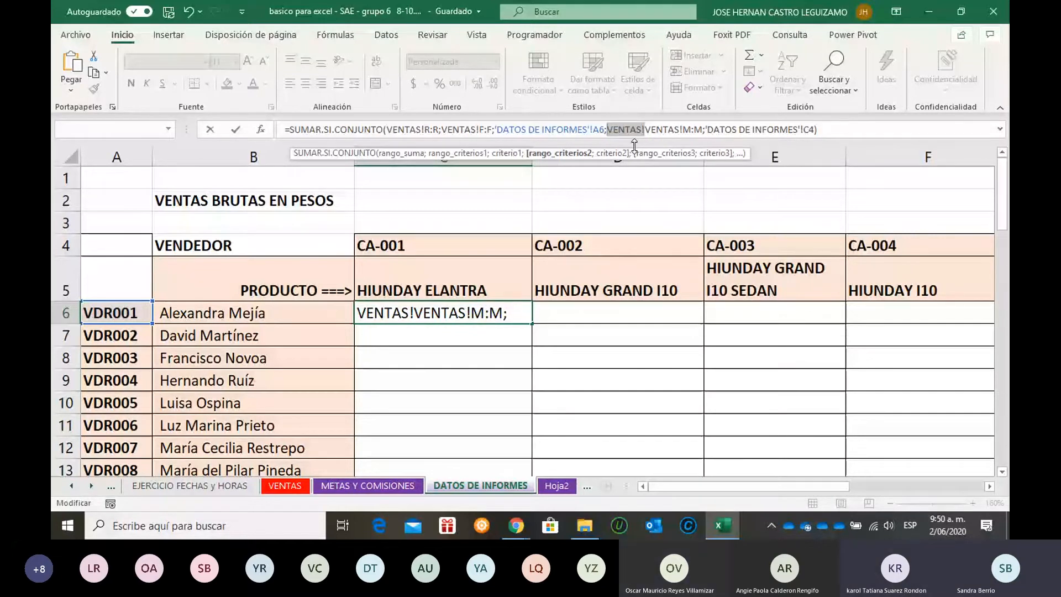
pyautogui.press('BackSpace')
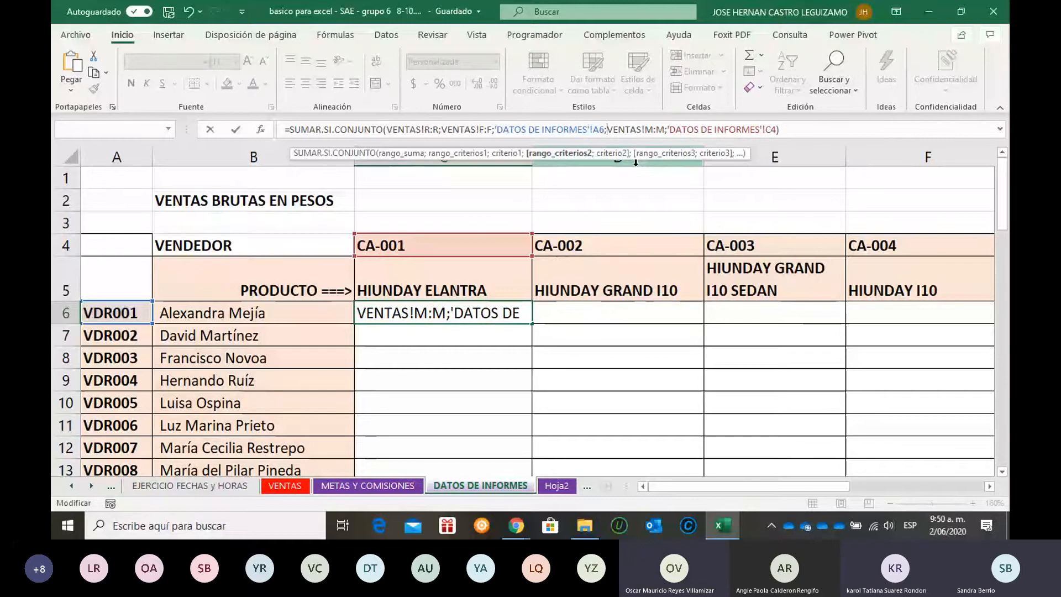
pyautogui.press('Return')
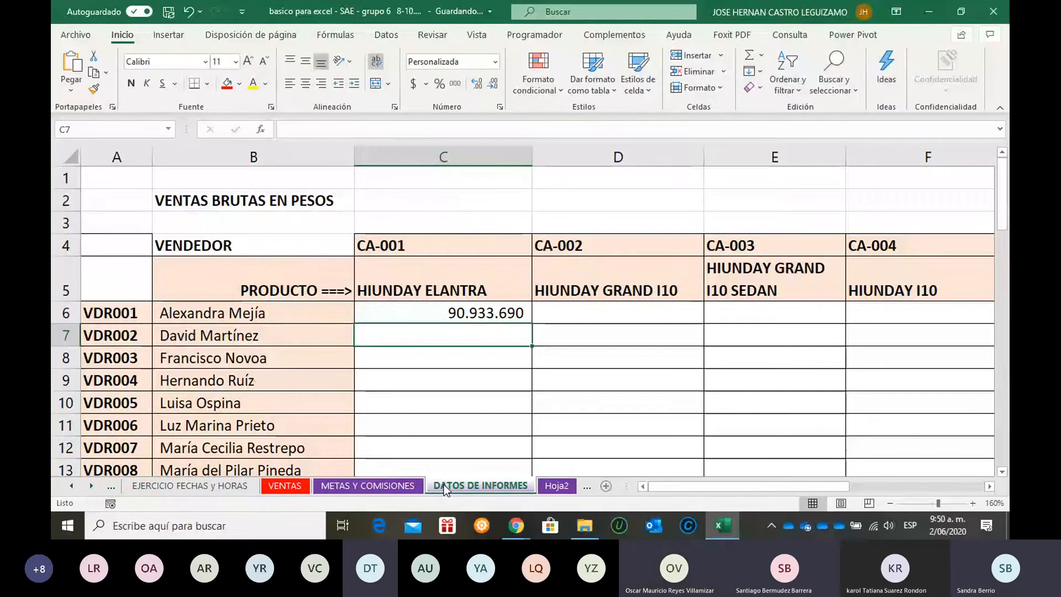
# - Fill the C6 formula down column C for all the sellers through row 16
pyautogui.click(470, 313)
pyautogui.scroll(-1, 470, 313)
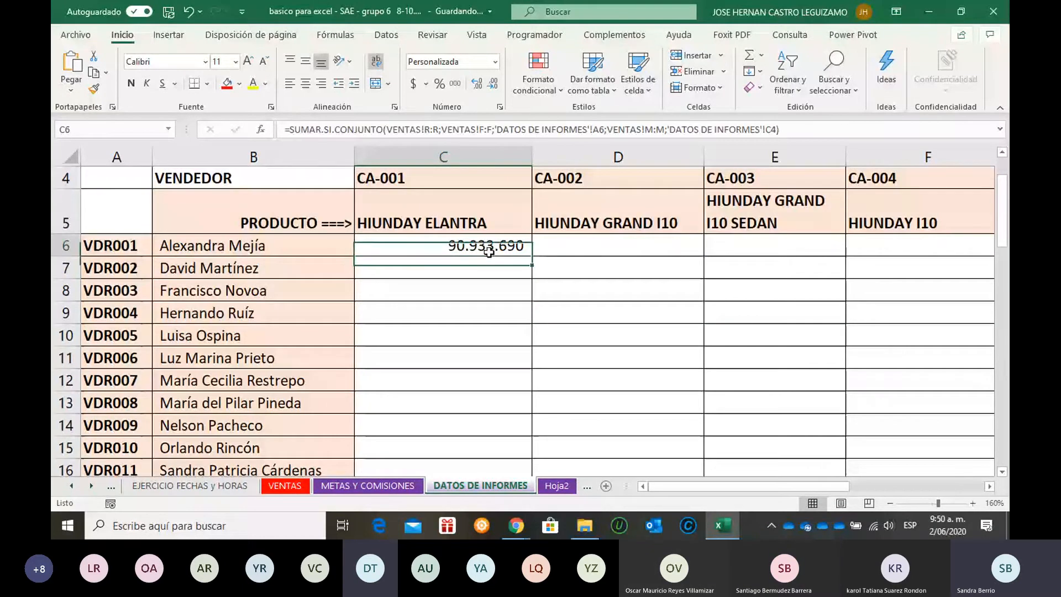
pyautogui.doubleClick(532, 256)
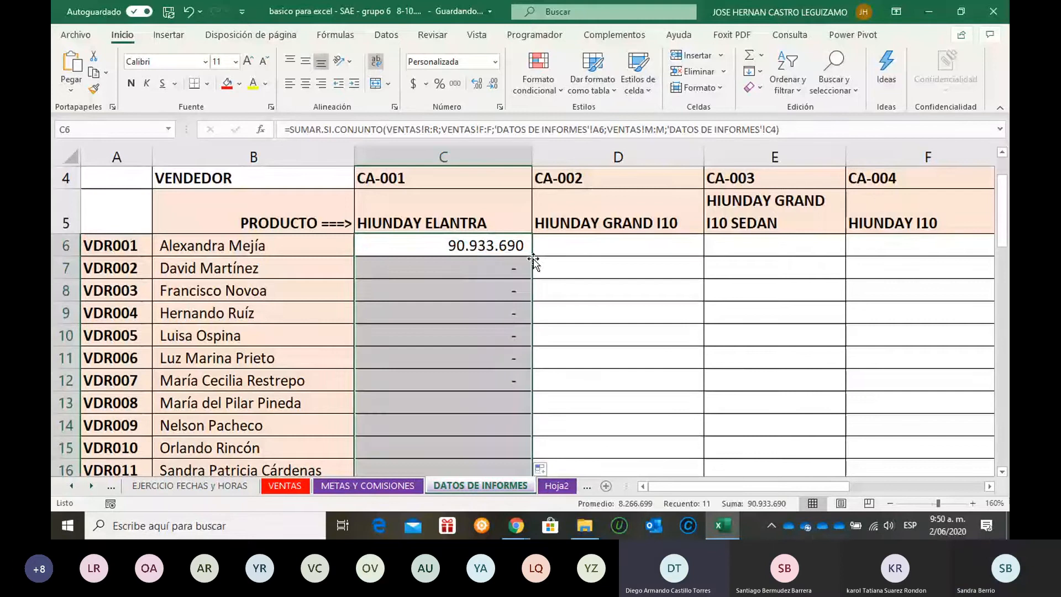
pyautogui.scroll(-1, 568, 316)
pyautogui.scroll(-1, 567, 316)
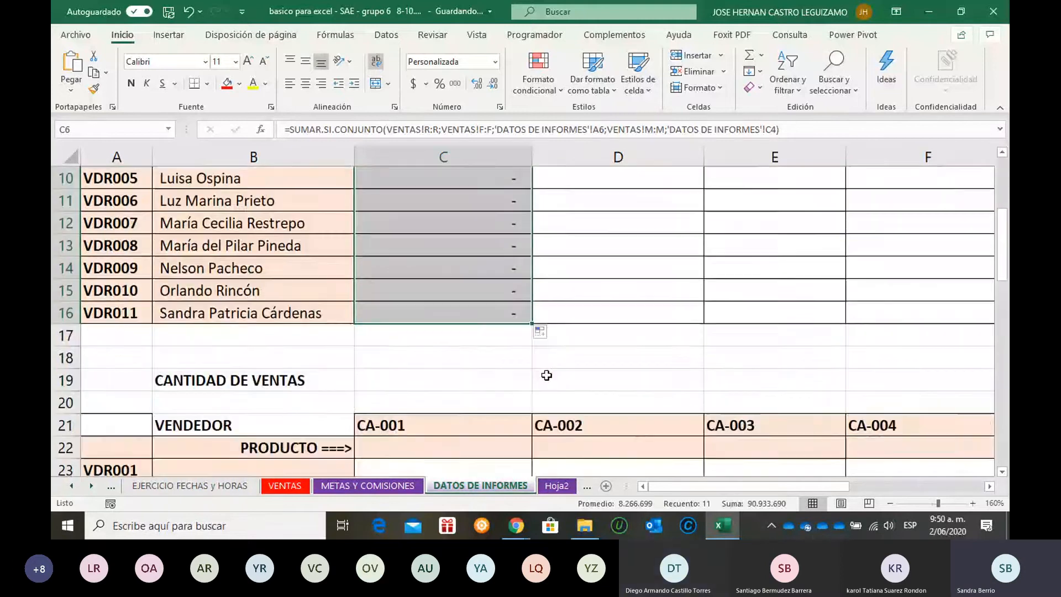
# - Fill the SUMAR.SI.CONJUNTO formulas from C6:C16 across all the product columns through column J and check the filled table
pyautogui.moveTo(532, 324); pyautogui.dragTo(777, 381)
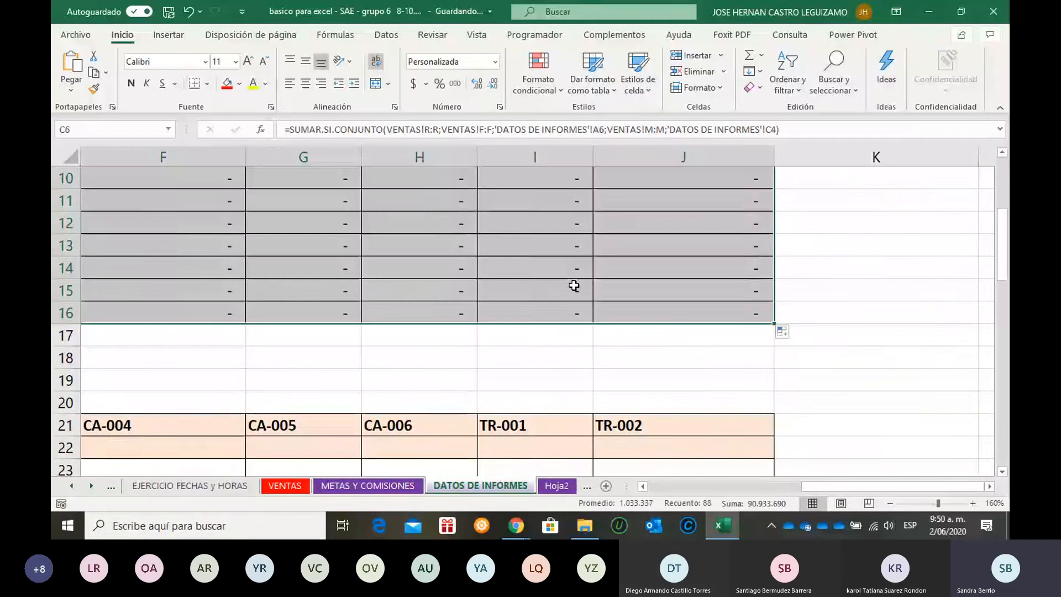
pyautogui.scroll(2, 574, 285)
pyautogui.scroll(1, 575, 286)
pyautogui.click(702, 403)
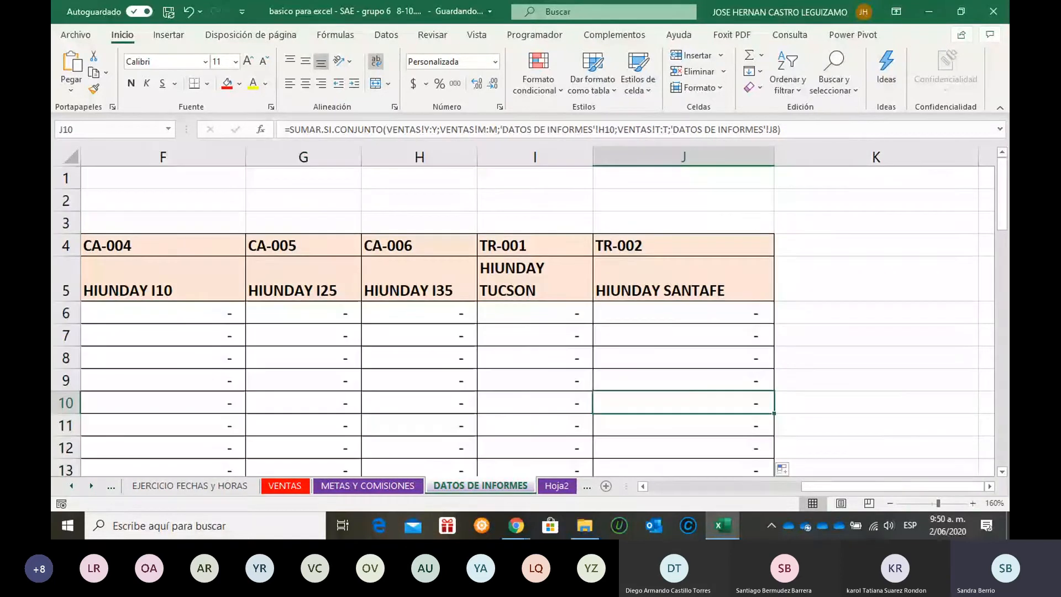
pyautogui.moveTo(809, 483); pyautogui.dragTo(674, 473)
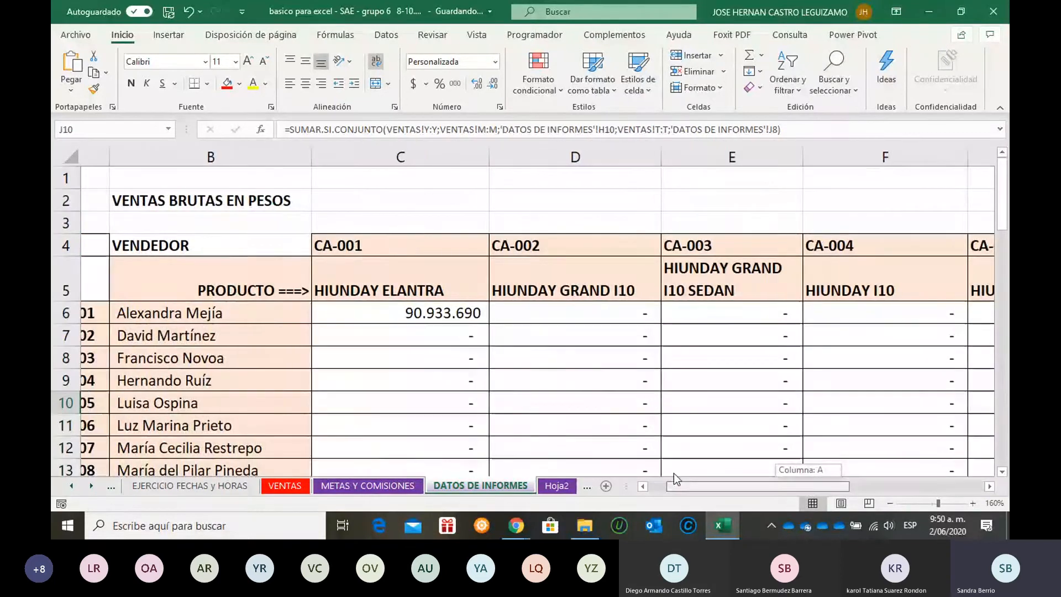
# - Examine the ranges and the seller and product criteria cells referenced by the SUMAR.SI.CONJUNTO formula in C6
pyautogui.click(412, 313)
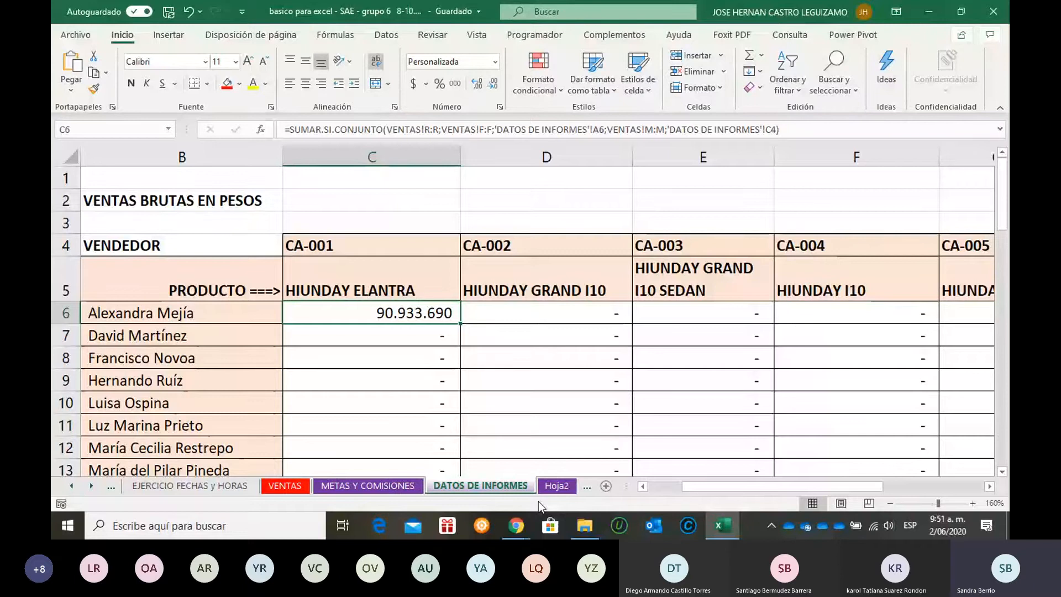
pyautogui.press('F2')
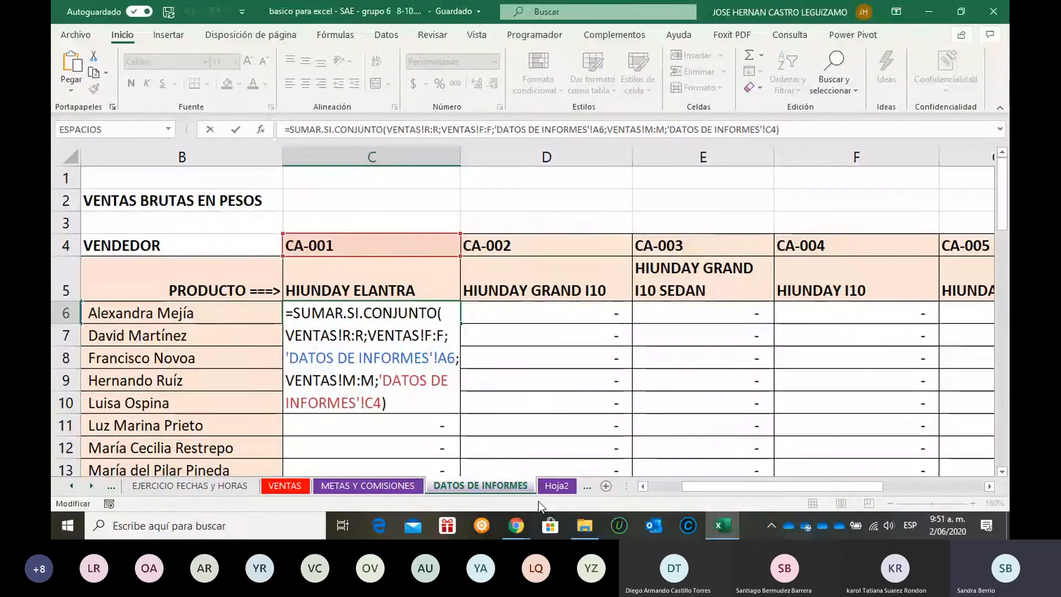
pyautogui.press('Escape')
pyautogui.moveTo(841, 484); pyautogui.dragTo(822, 485)
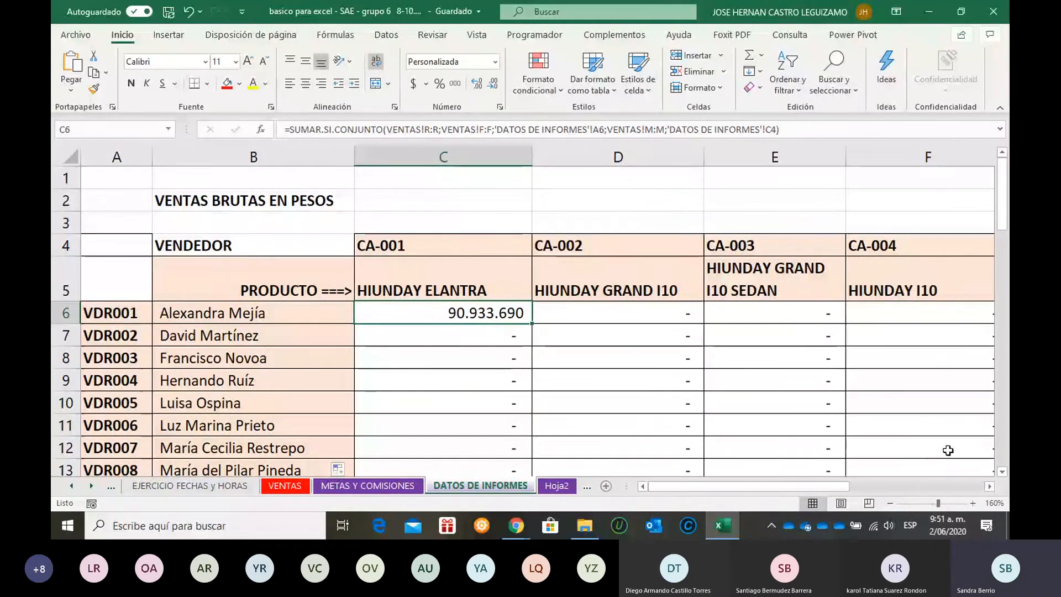
pyautogui.press('F2')
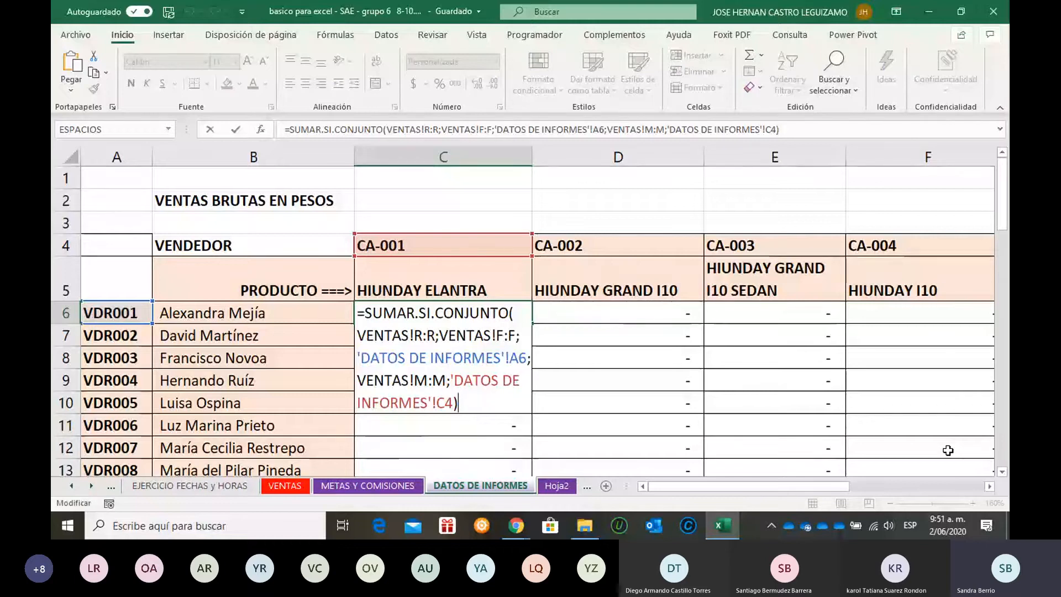
pyautogui.press('Escape')
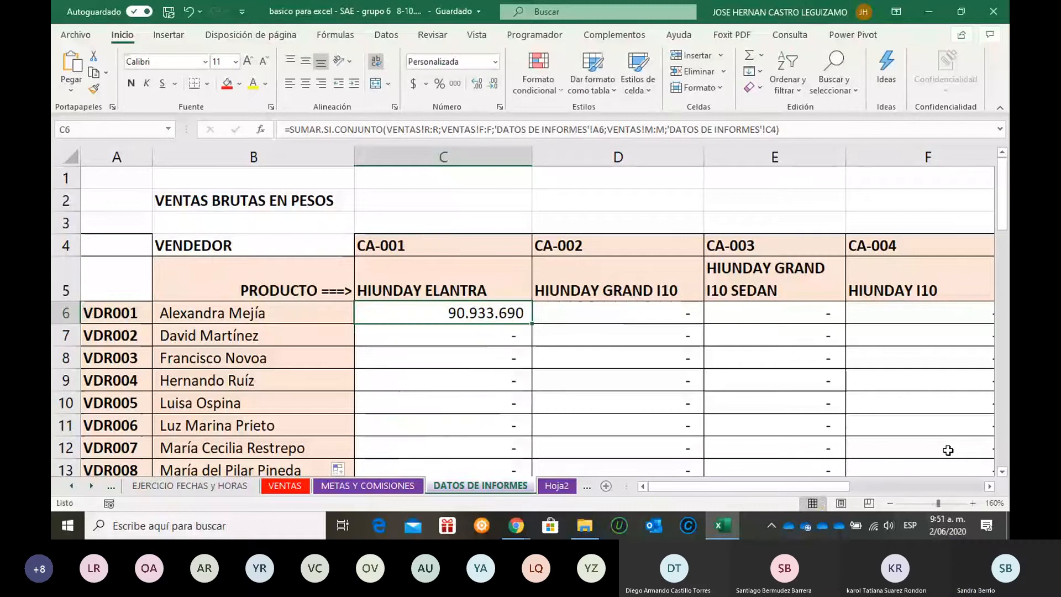
# - Inspect the seller and product criteria references in the copied formula in C7
pyautogui.press('Down')
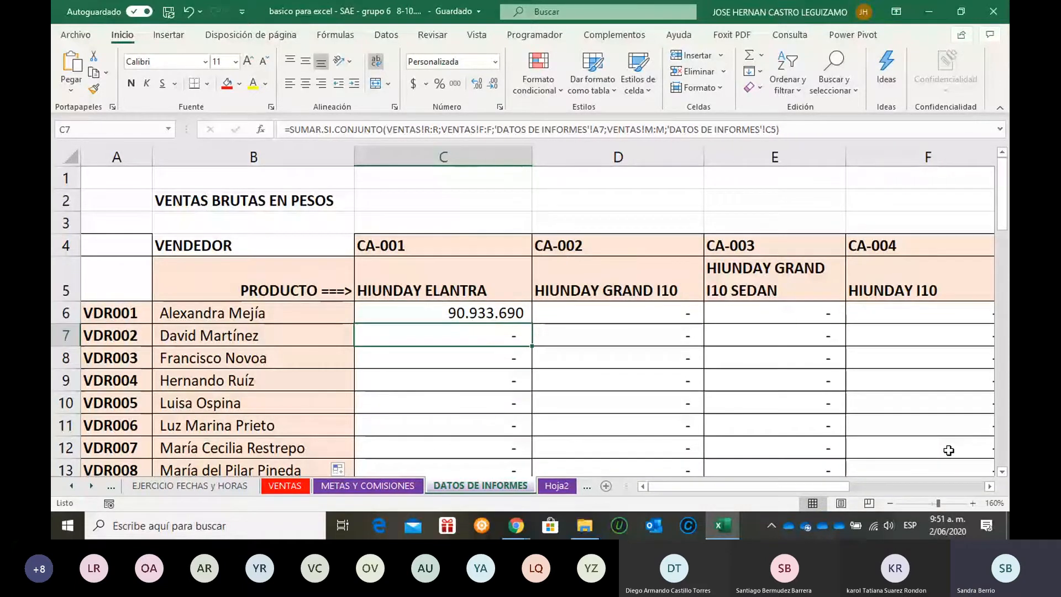
pyautogui.press('F2')
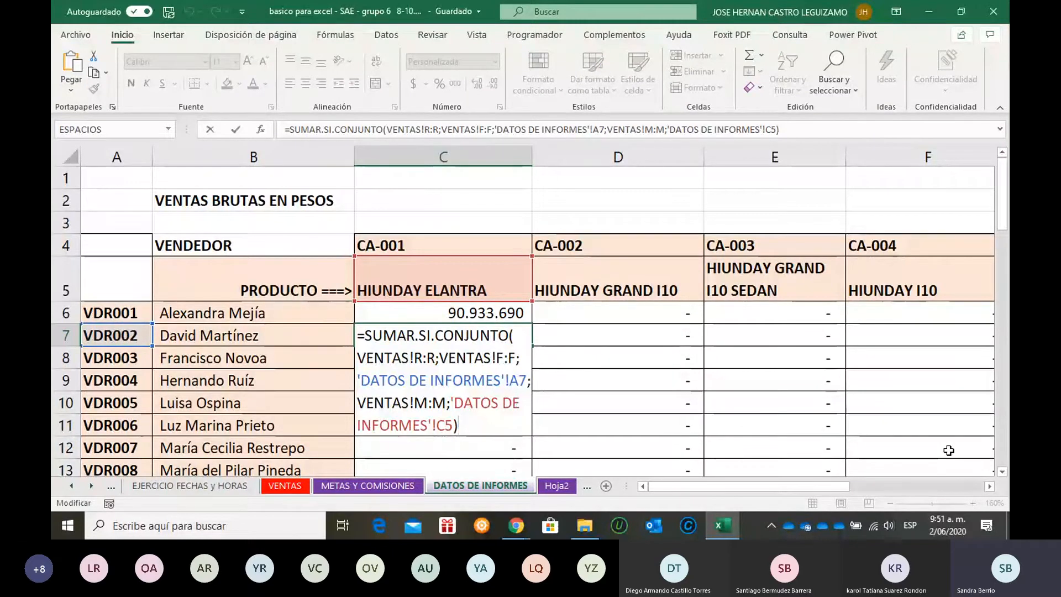
pyautogui.press('Escape')
pyautogui.press('Up')
# - Compare the ranges and criteria references of the copied formula in D6 with those of the original formula in C6
pyautogui.press('Right')
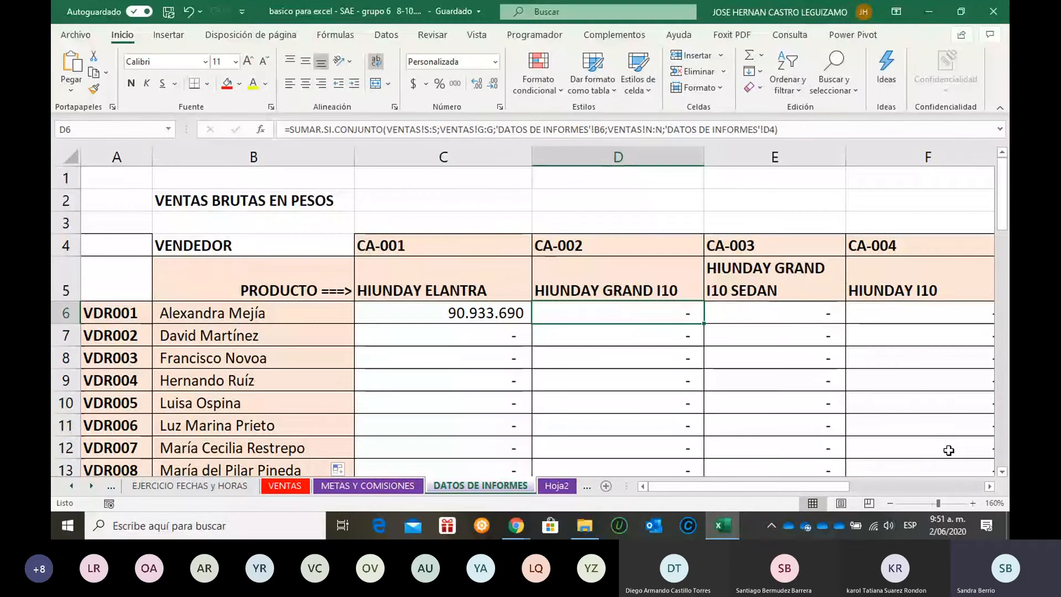
pyautogui.press('F2')
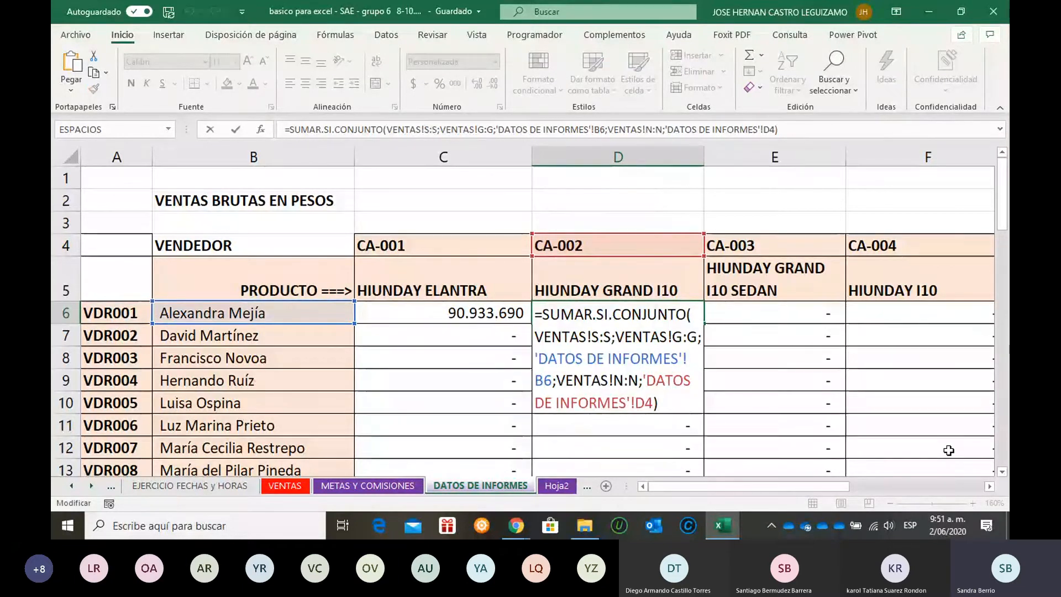
pyautogui.press('Escape')
pyautogui.press('Left')
pyautogui.press('F2')
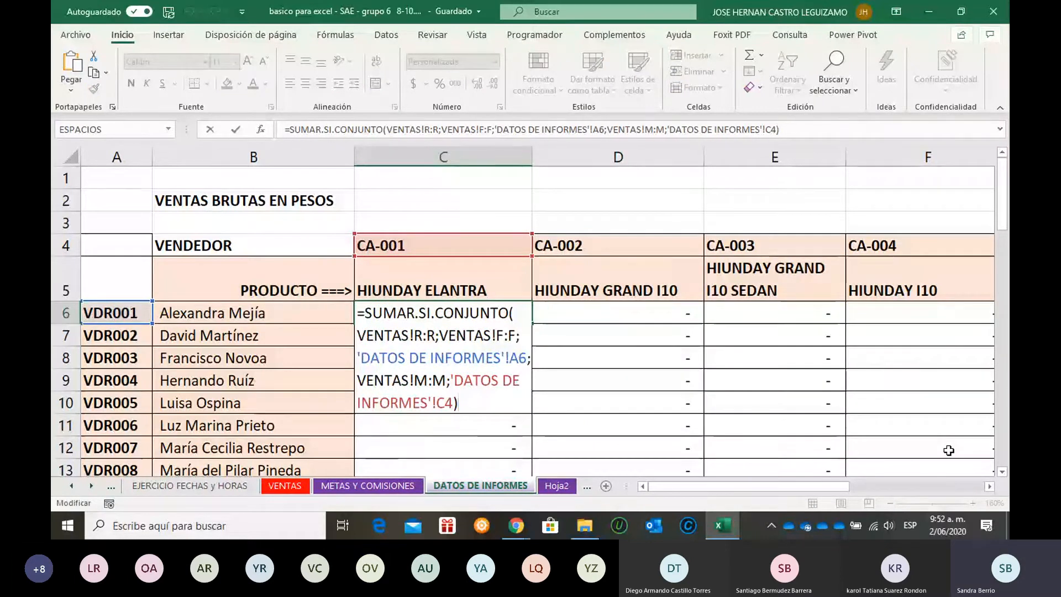
pyautogui.hotkey('ctrl', 'Return')
pyautogui.press('Right')
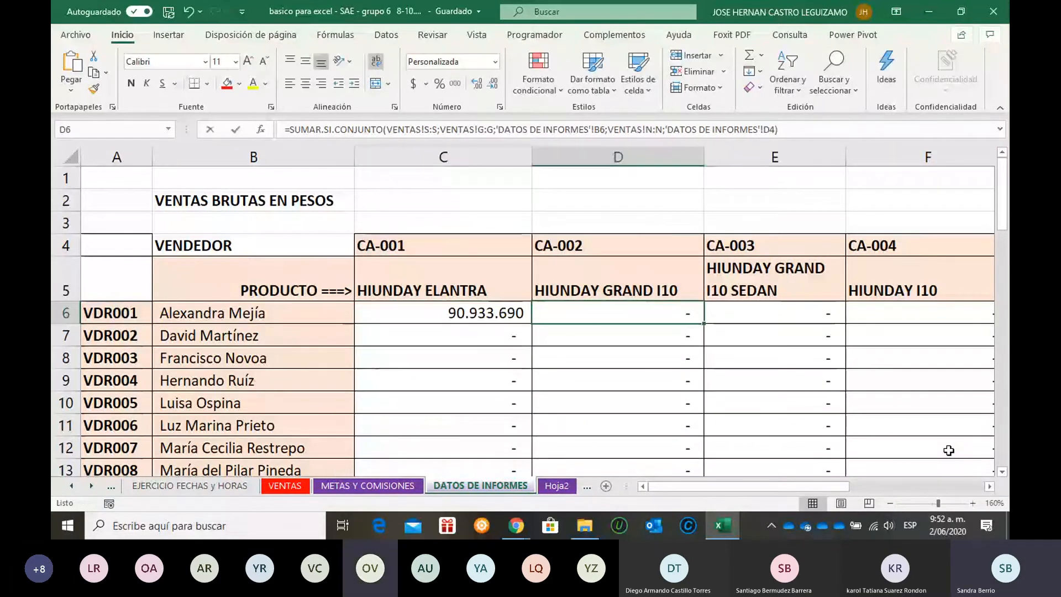
pyautogui.press('F2')
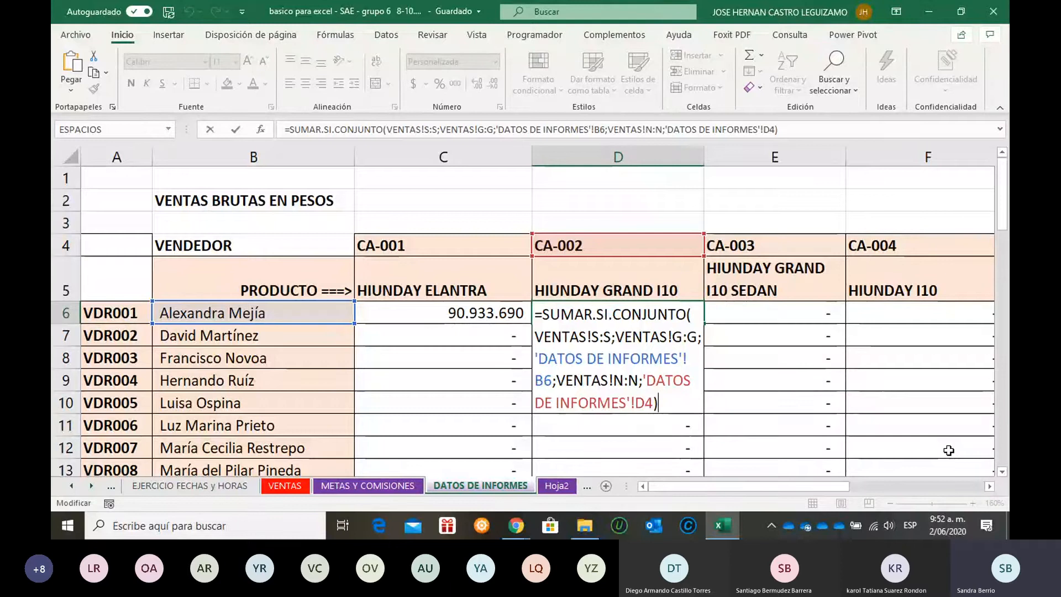
pyautogui.hotkey('shift', 'Tab')
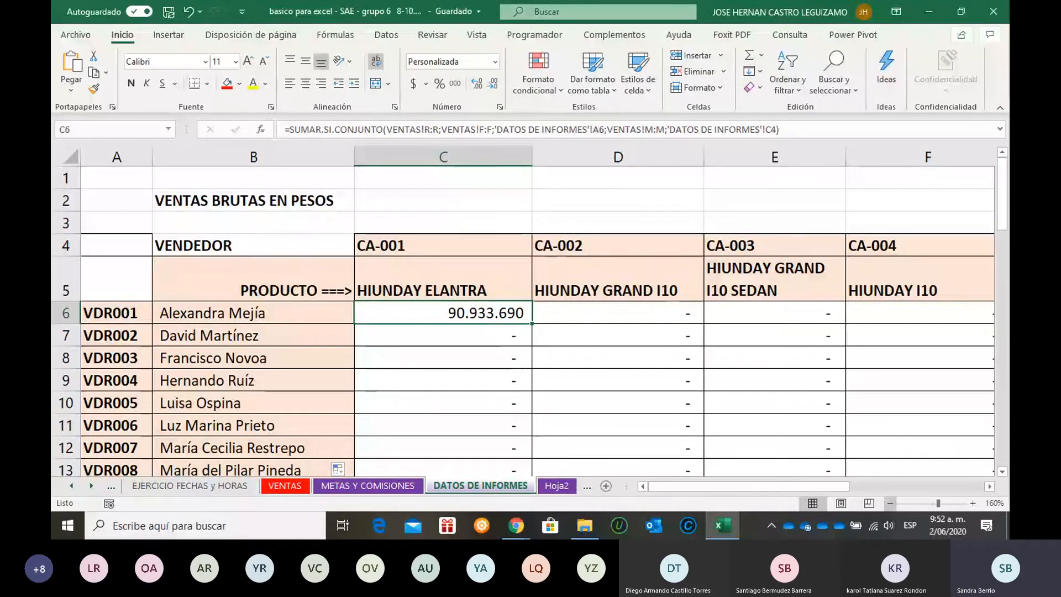
# - Open the Hoja2 sheet and display its formulas instead of their results to show the absolute and mixed reference examples
pyautogui.click(566, 486)
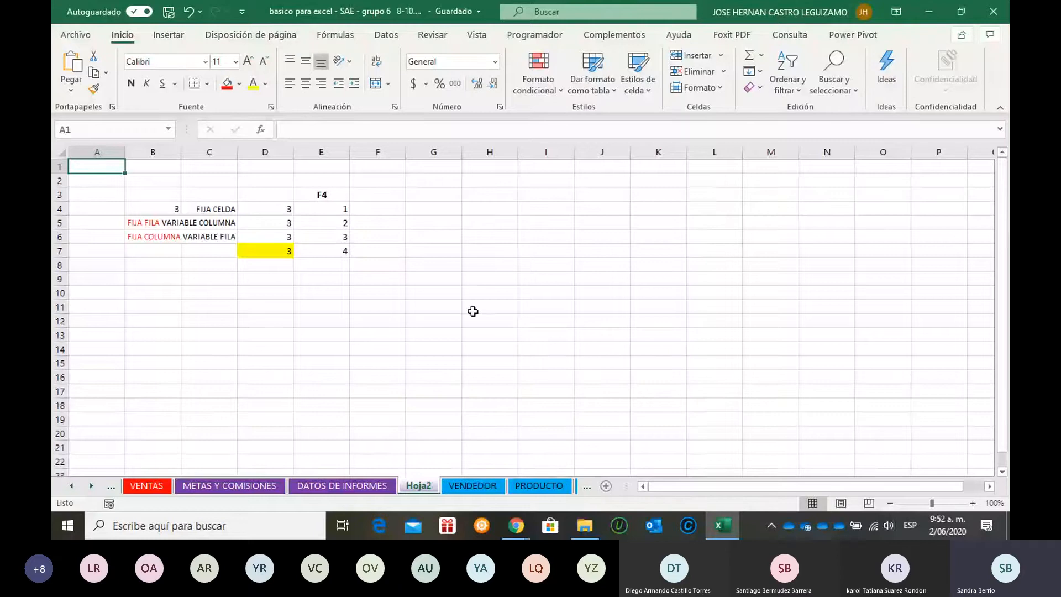
pyautogui.scroll(5, 463, 315)
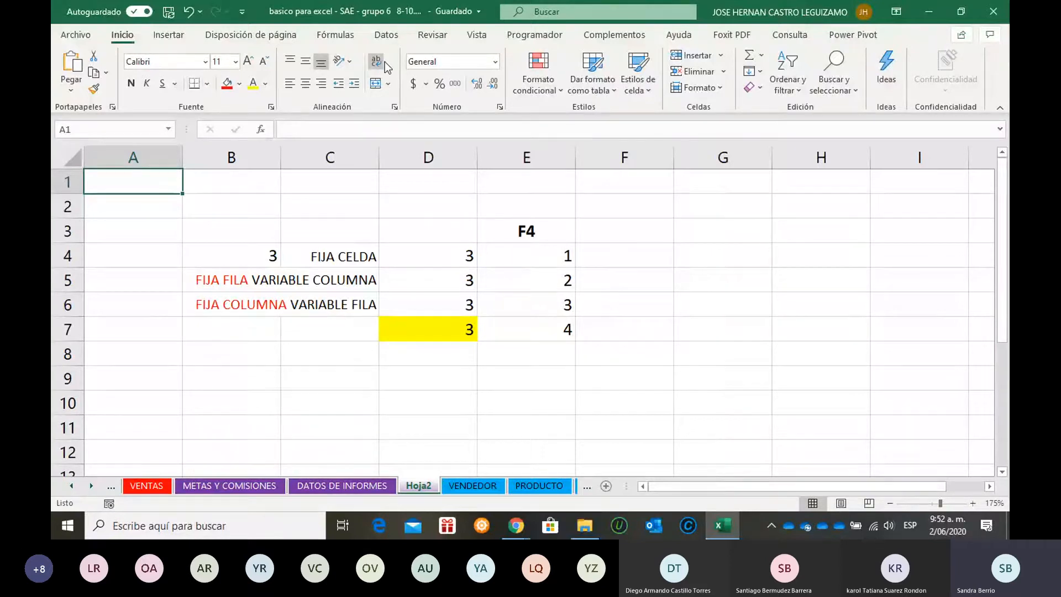
pyautogui.click(346, 37)
pyautogui.click(764, 61)
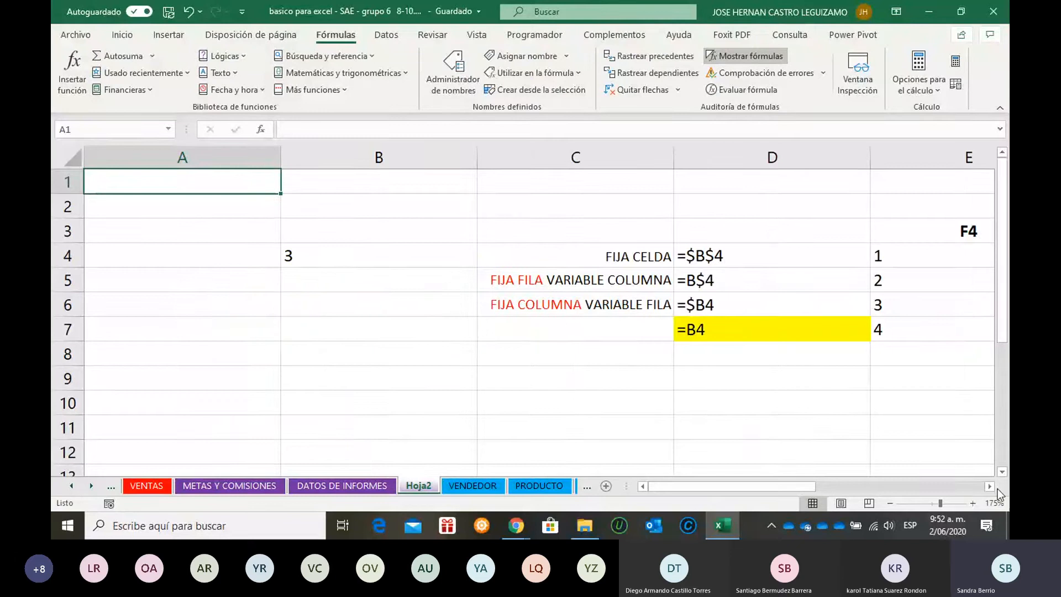
pyautogui.hscroll(2, 326, 356)
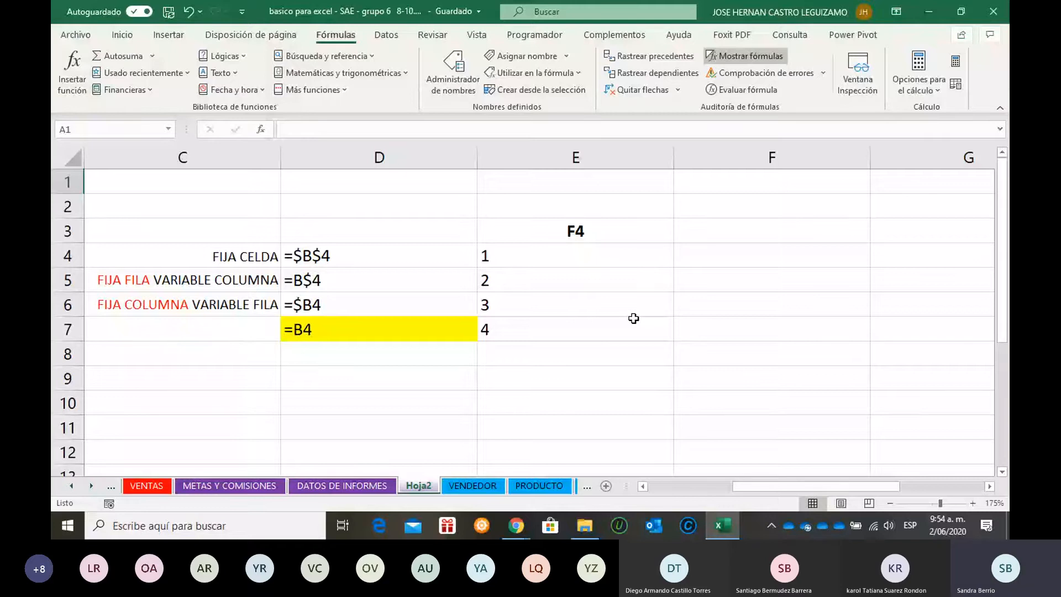
# - Edit the B4 reference in D7 of Hoja2, cycling it repeatedly through its absolute, mixed and relative forms and stopping at B$4
pyautogui.click(331, 338)
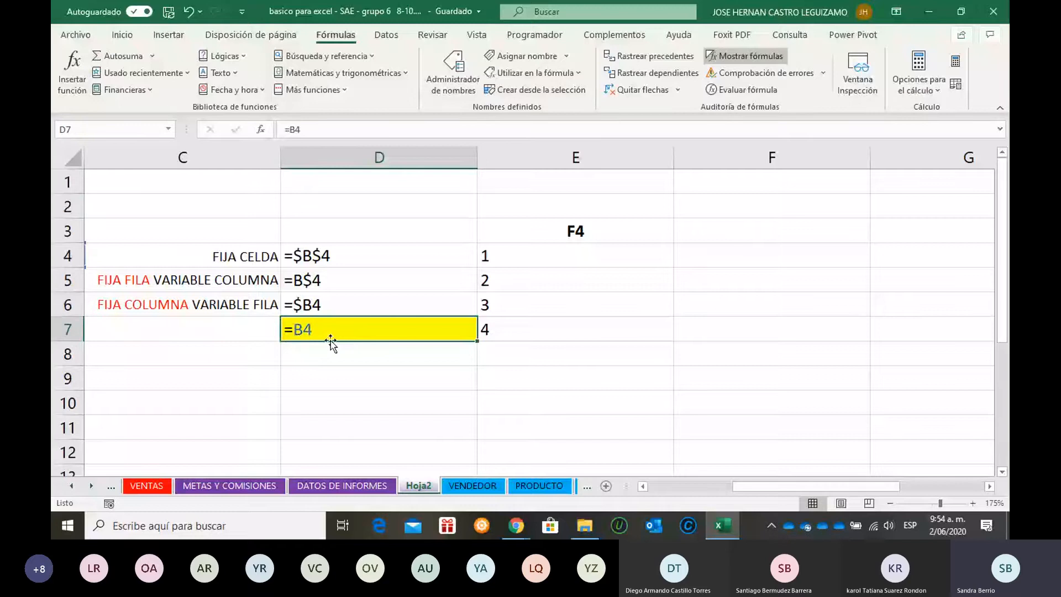
pyautogui.doubleClick(308, 331)
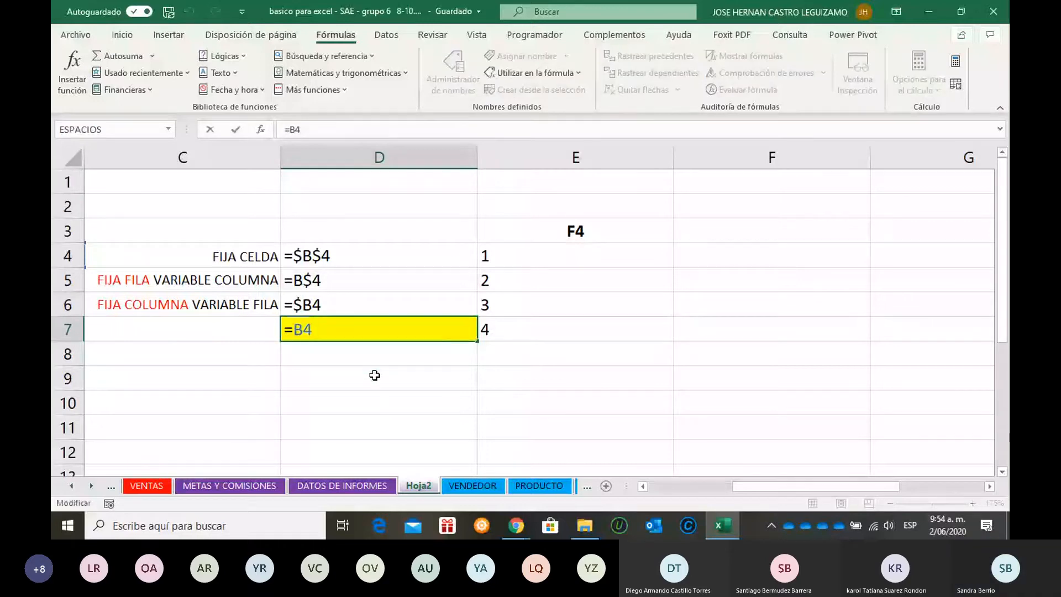
pyautogui.press('Left')
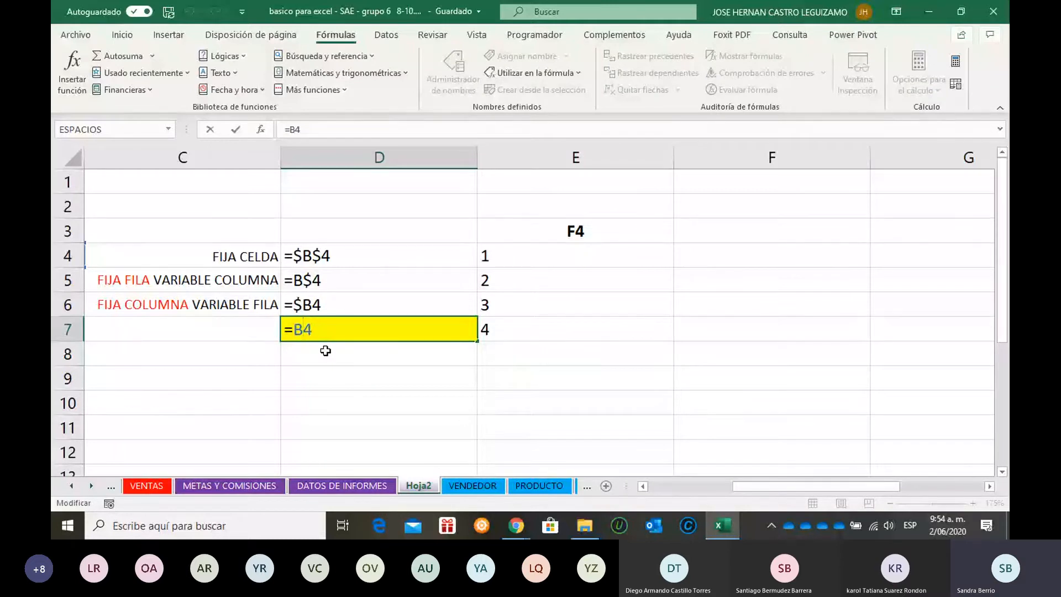
pyautogui.press('F4')
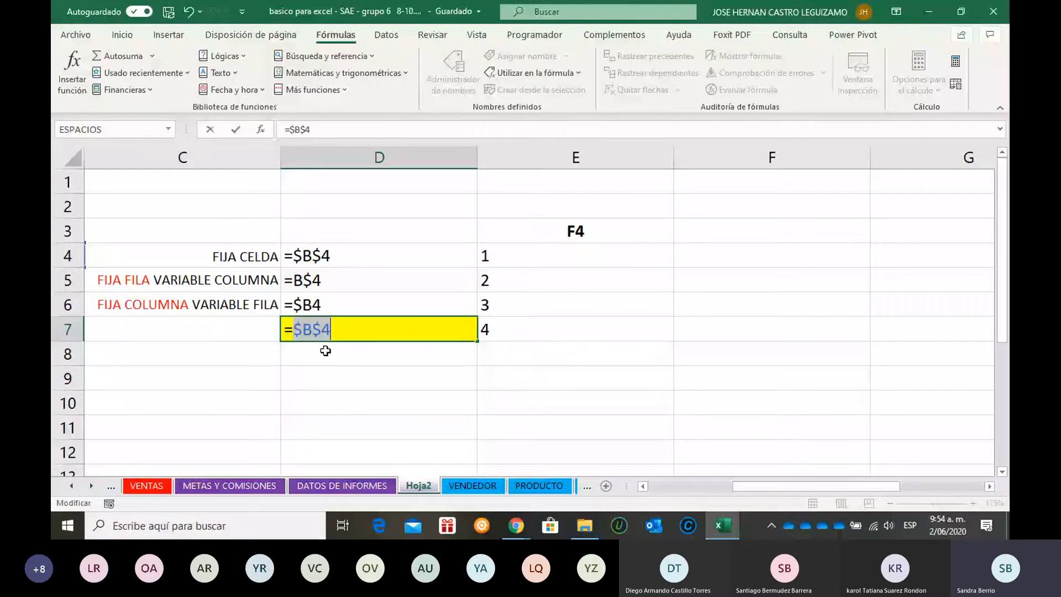
pyautogui.press('F4')
pyautogui.press('F4')
pyautogui.press('F4')
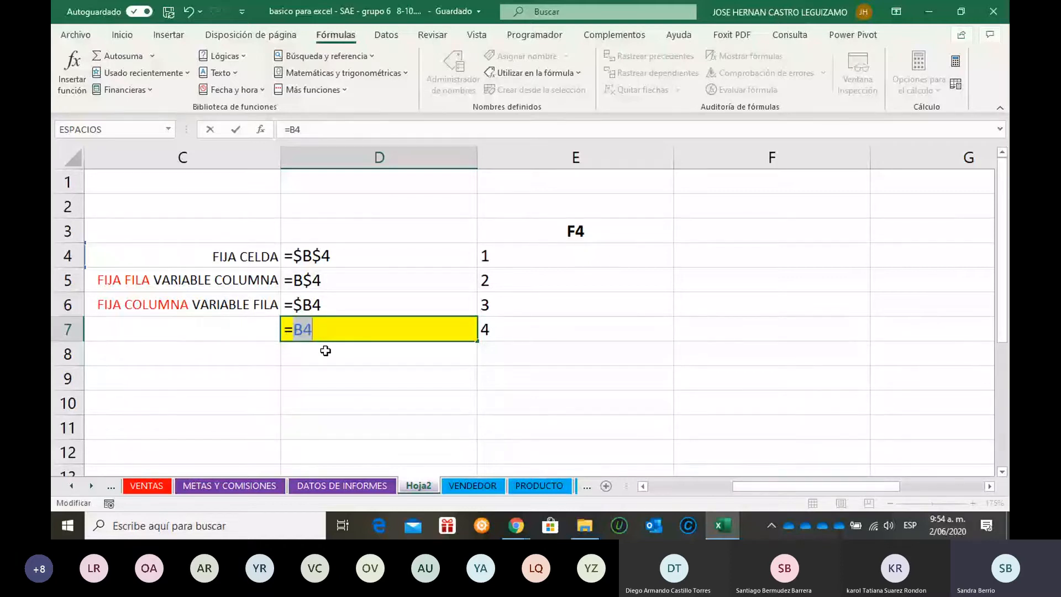
pyautogui.press('F4')
pyautogui.press('F4')
pyautogui.press('F4')
pyautogui.press('F4')
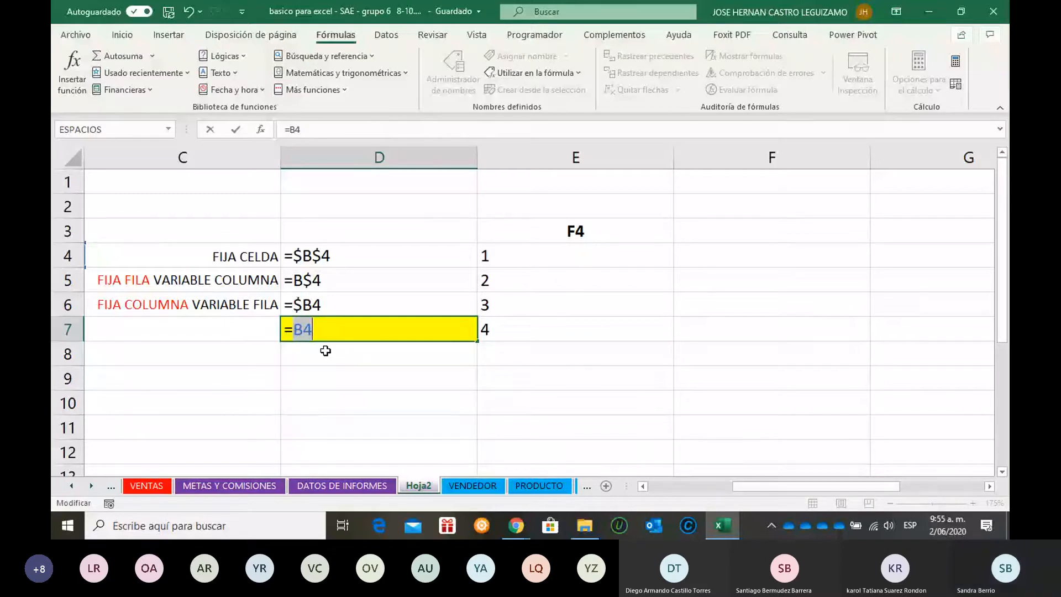
pyautogui.press('F4')
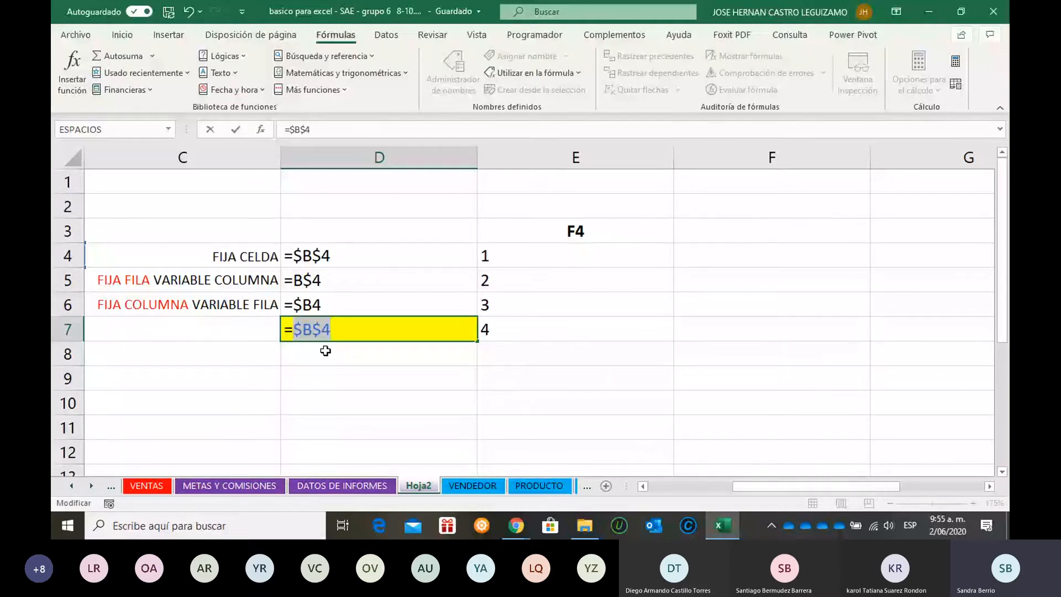
pyautogui.press('F4')
pyautogui.press('F4')
pyautogui.press('F4')
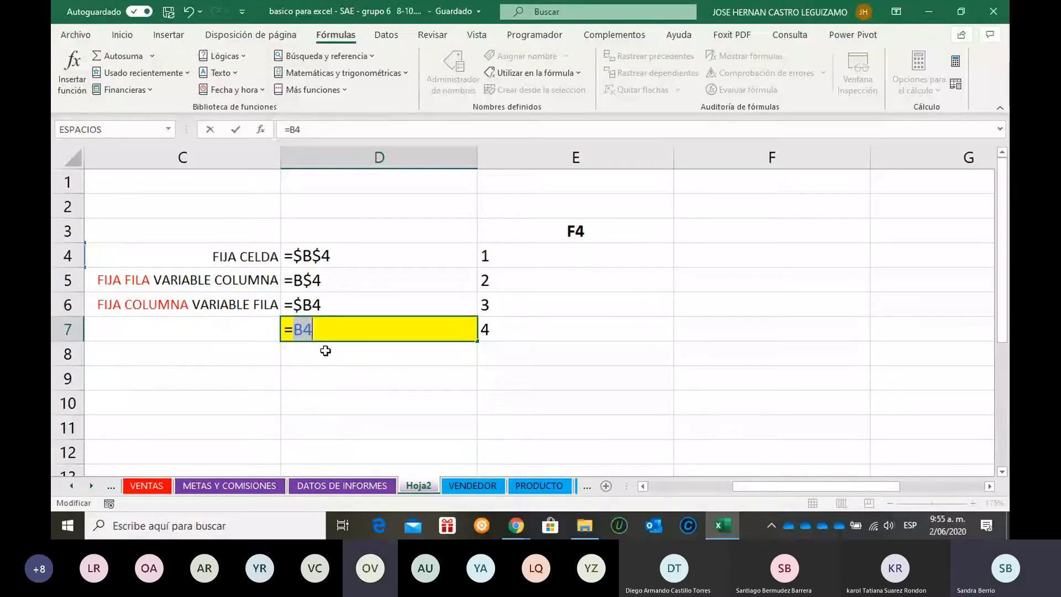
pyautogui.press('F4')
pyautogui.press('F4')
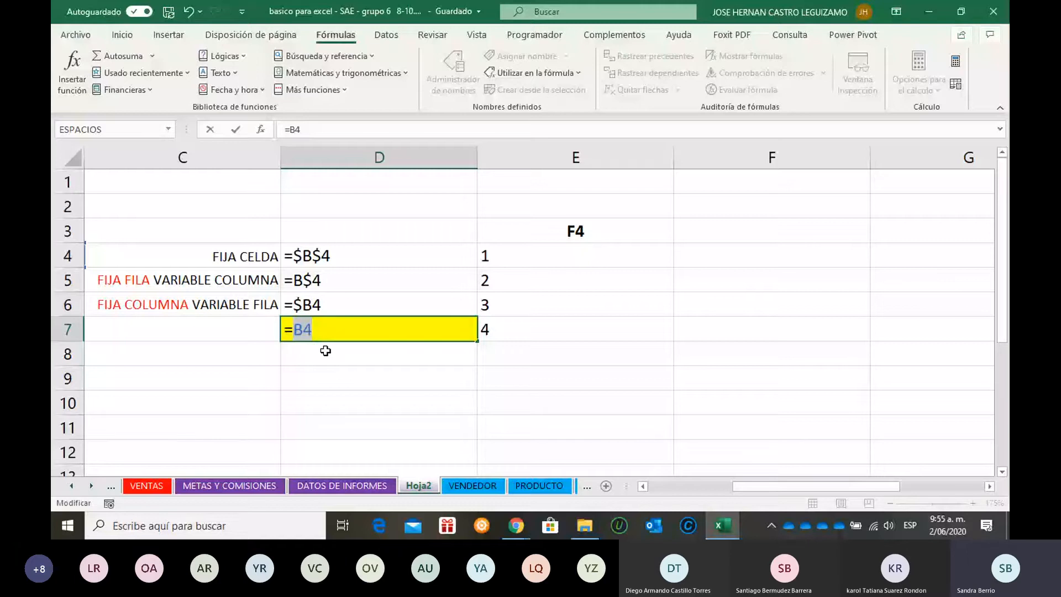
pyautogui.press('F4')
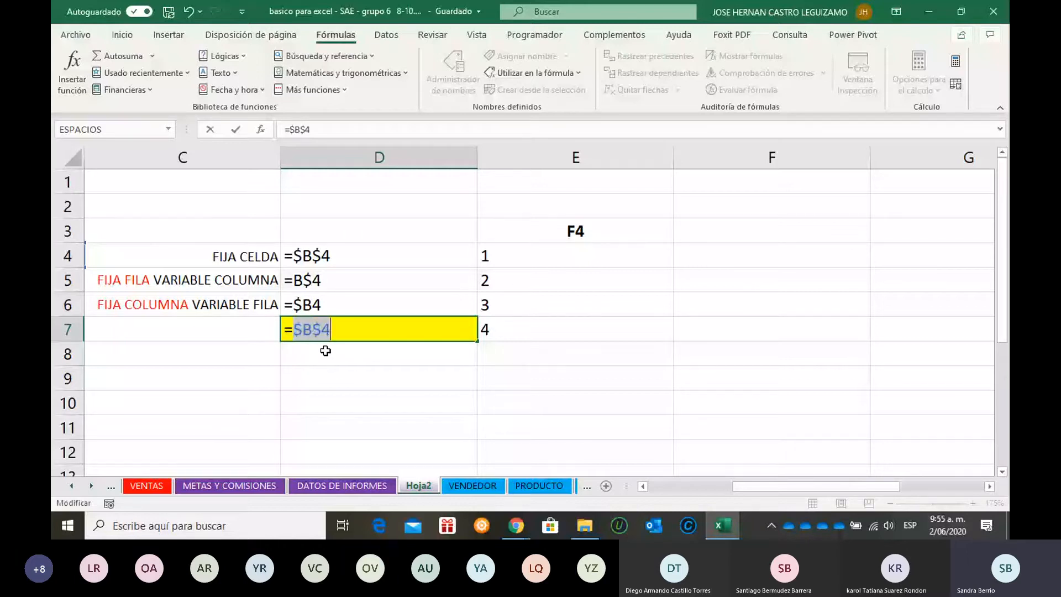
pyautogui.press('F4')
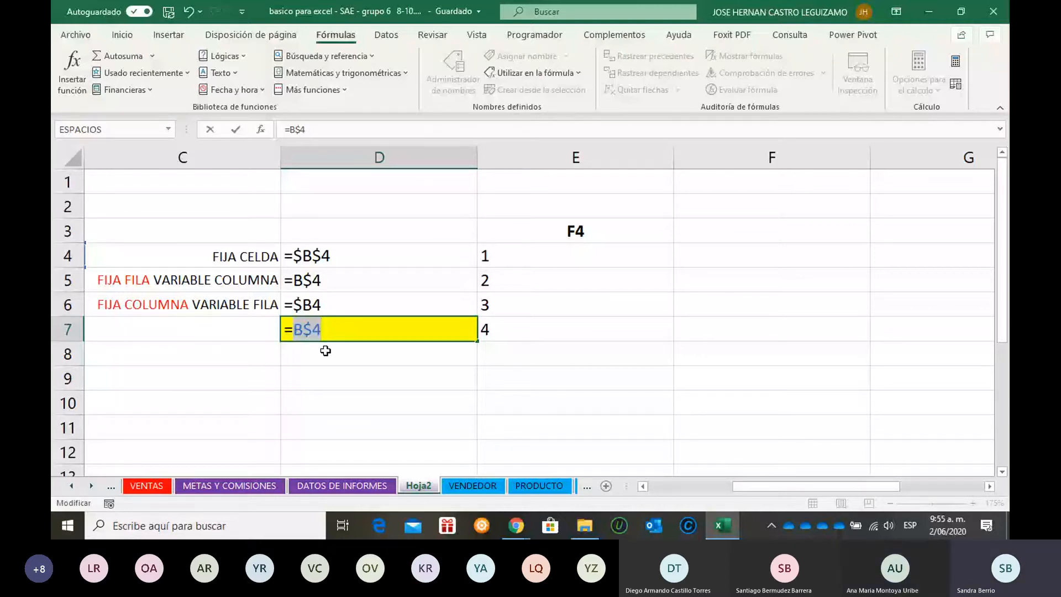
pyautogui.press('F4')
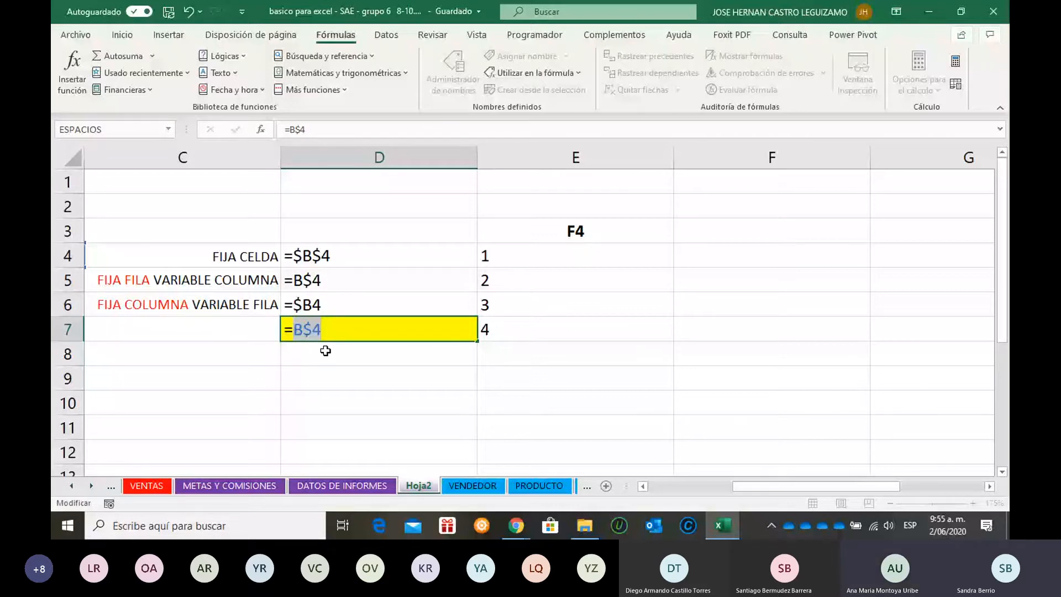
# - Return to the DATOS DE INFORMES sheet and review the arguments of the SUMAR.SI.CONJUNTO formula in C6
pyautogui.click(148, 486)
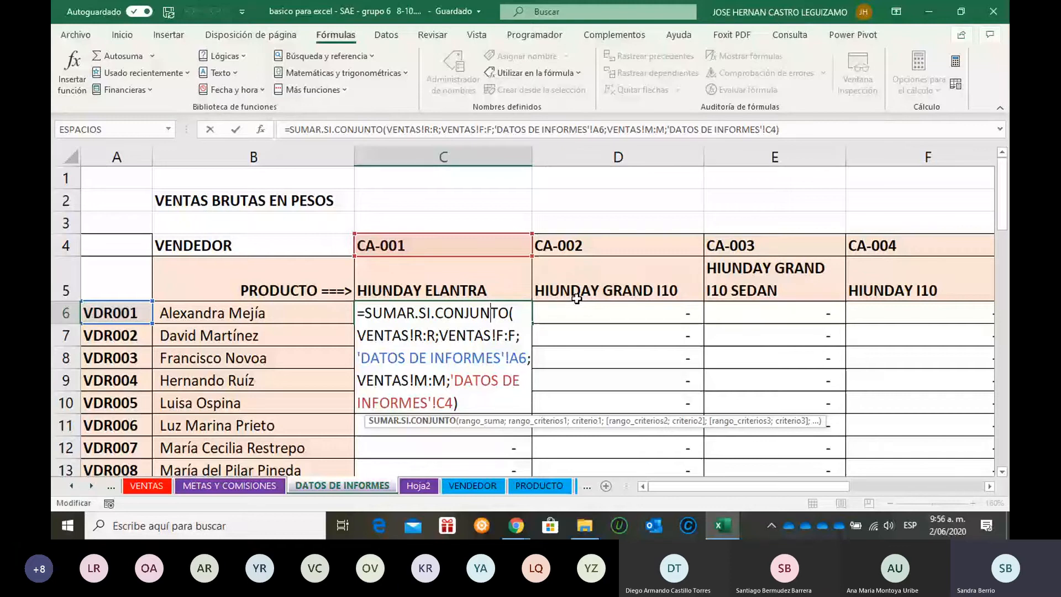
pyautogui.hotkey('ctrl', 'Return')
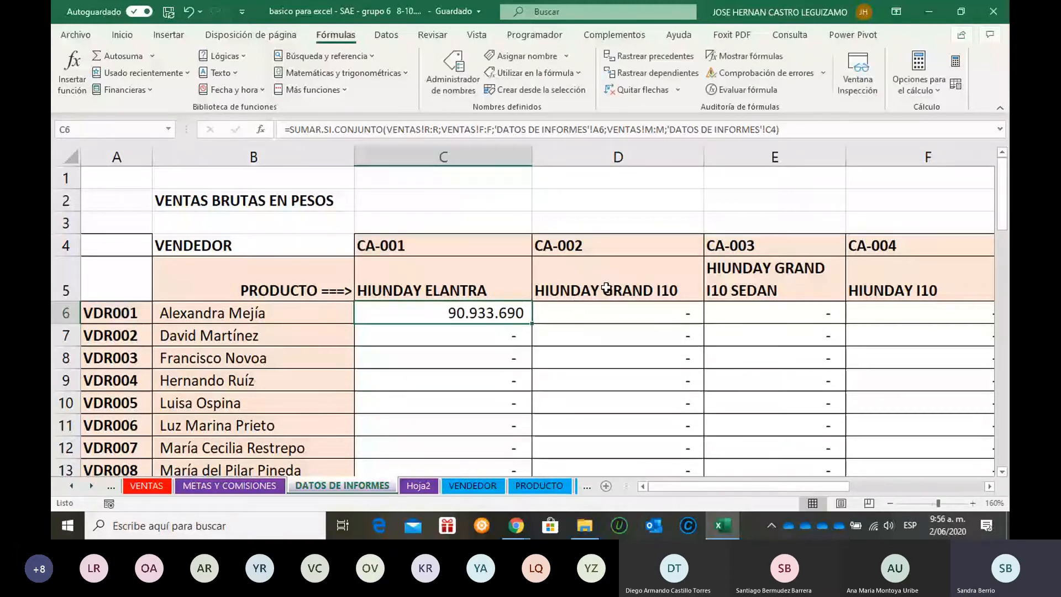
pyautogui.scroll(3, 589, 353)
pyautogui.scroll(2, 589, 353)
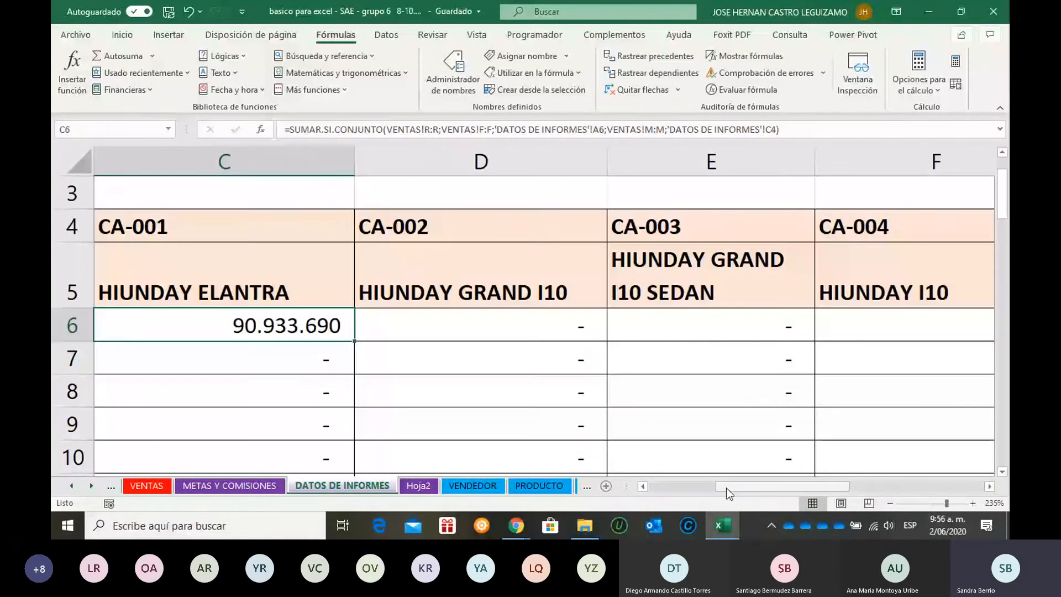
# - Make the VENTAS ranges in the C6 formula absolute as $R:$R, $F:$F and $M:$M
pyautogui.press('F2')
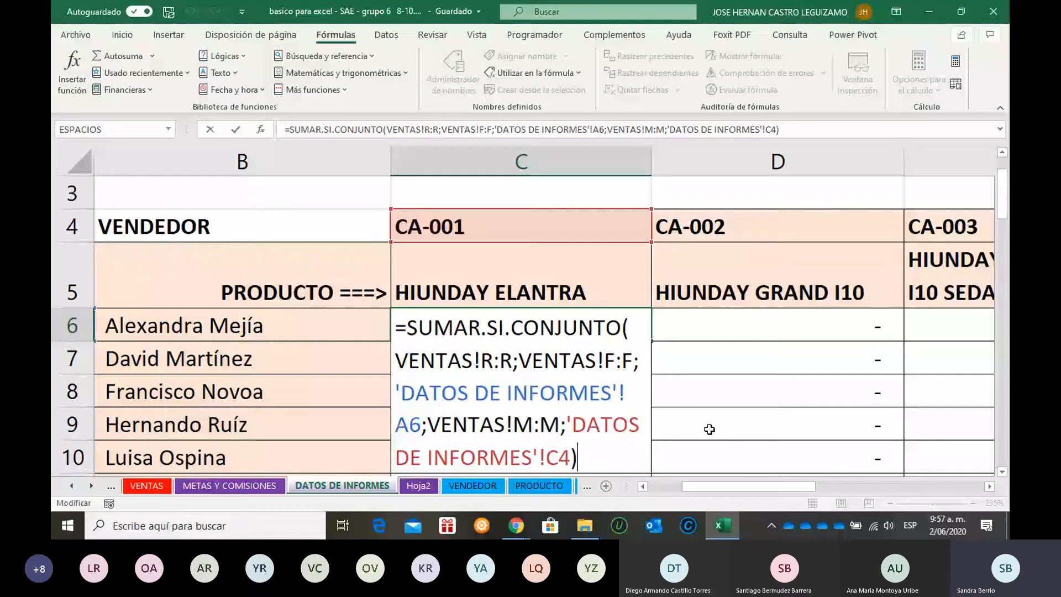
pyautogui.doubleClick(495, 360)
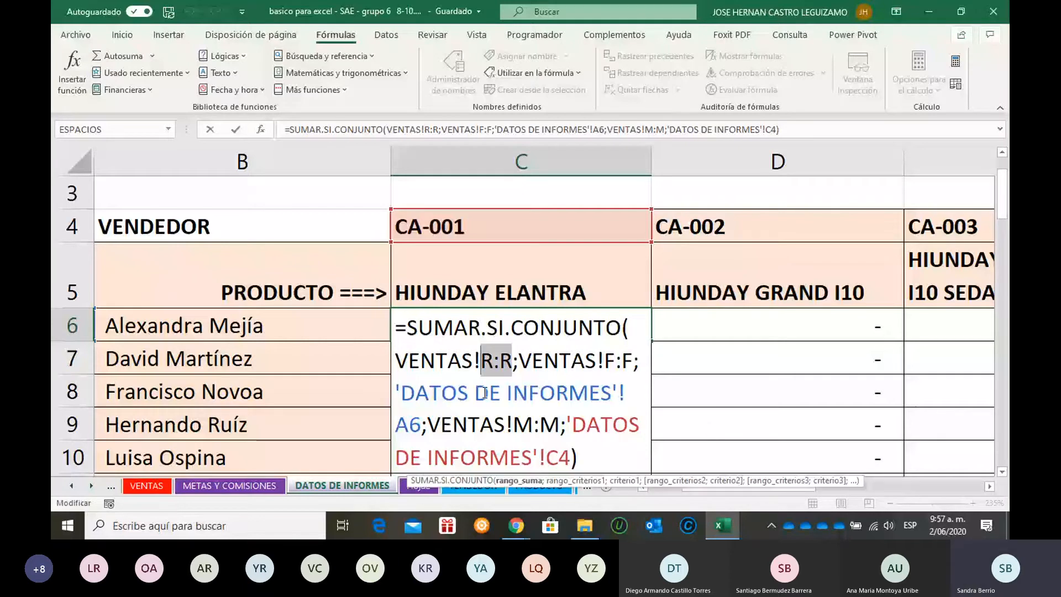
pyautogui.press('F4')
pyautogui.doubleClick(408, 387)
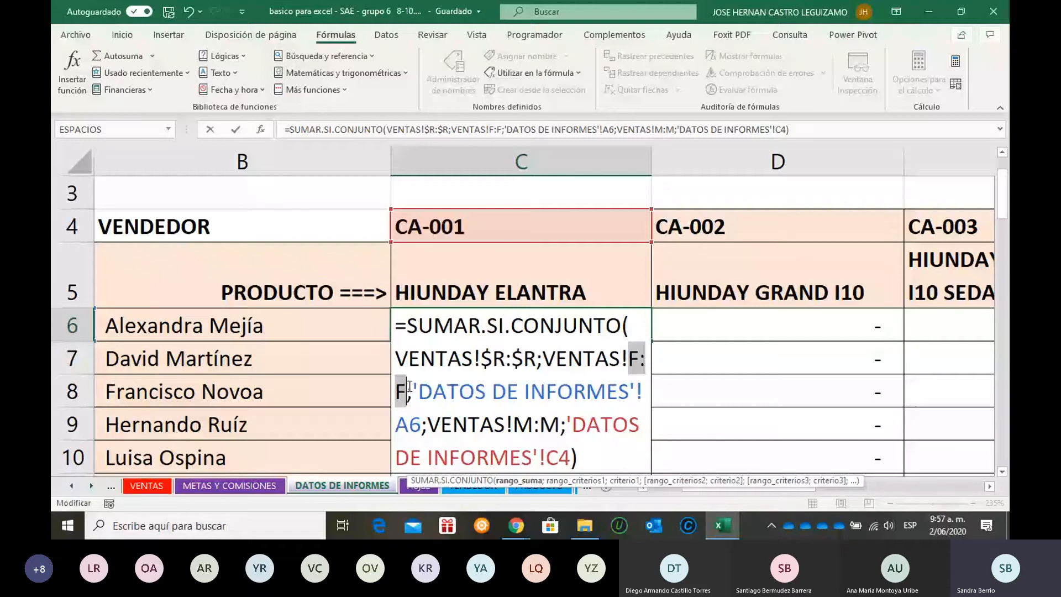
pyautogui.press('F4')
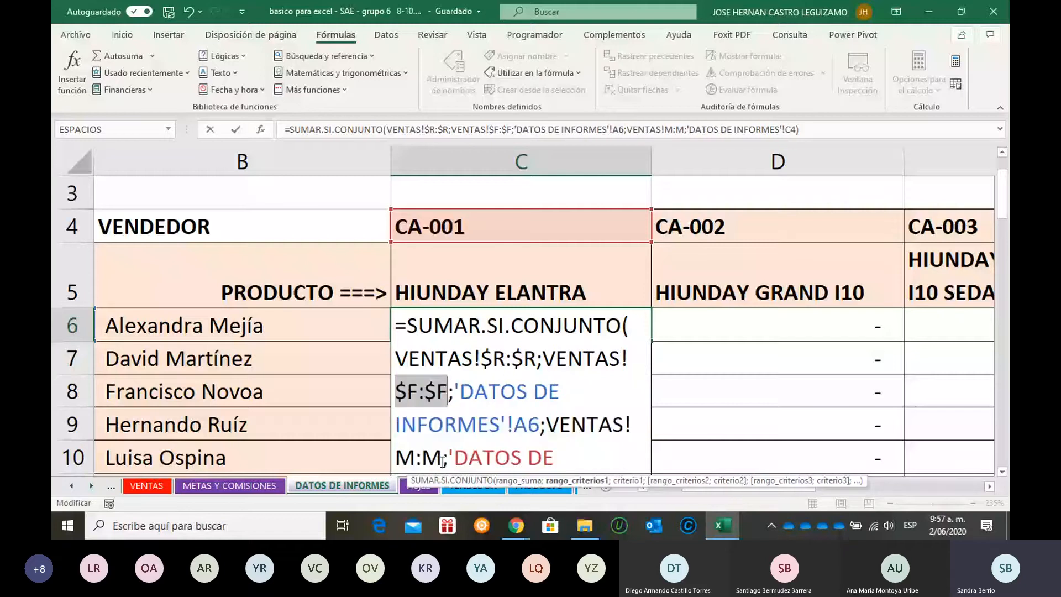
pyautogui.doubleClick(436, 459)
pyautogui.press('F4')
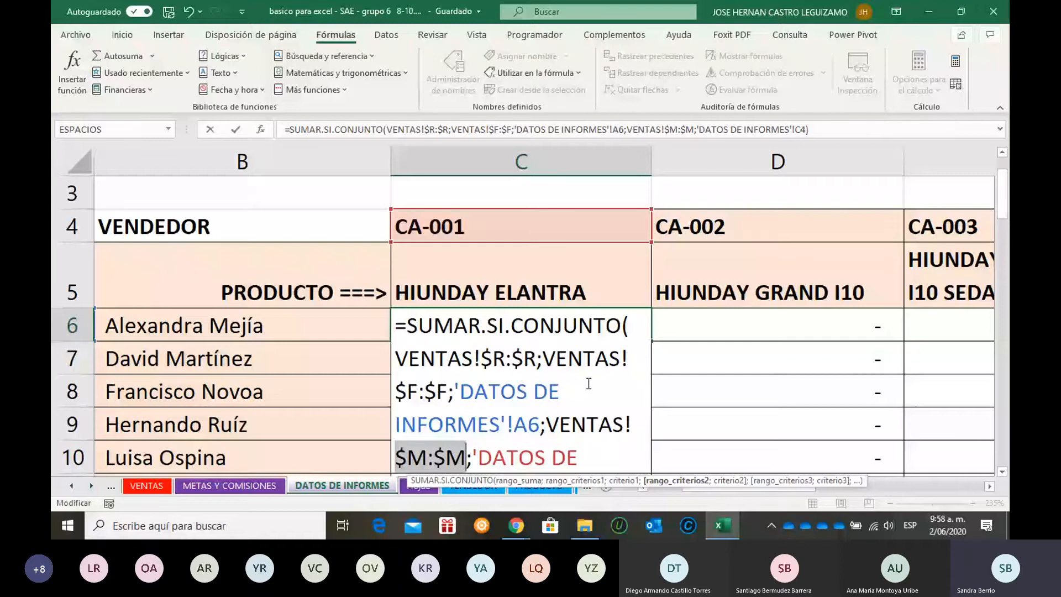
pyautogui.press('Return')
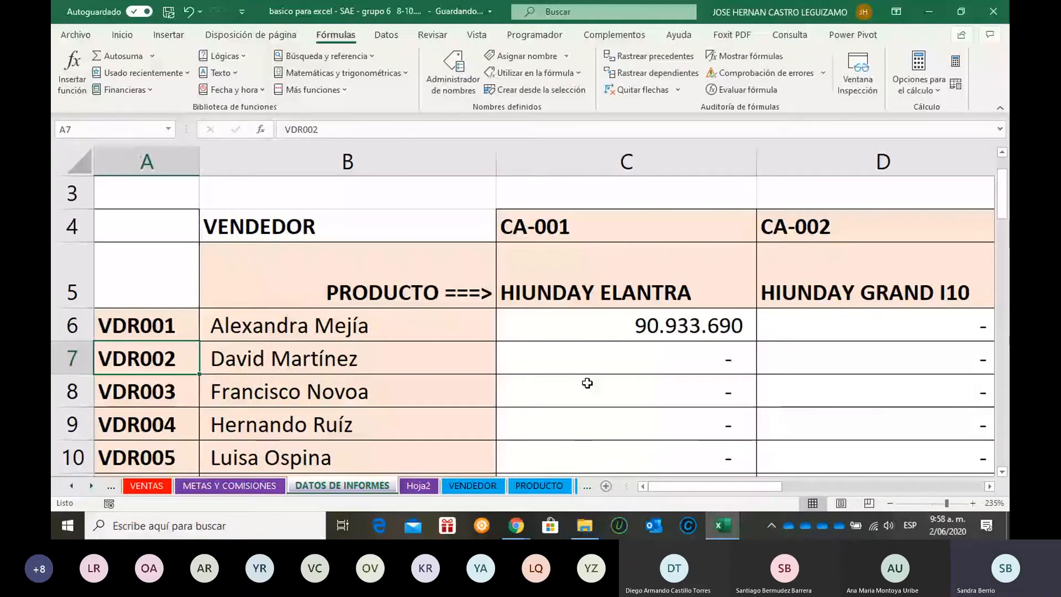
# - Set the criteria in the C6 formula to mixed references, $A6 for the seller code and C$4 for the product code
pyautogui.doubleClick(608, 325)
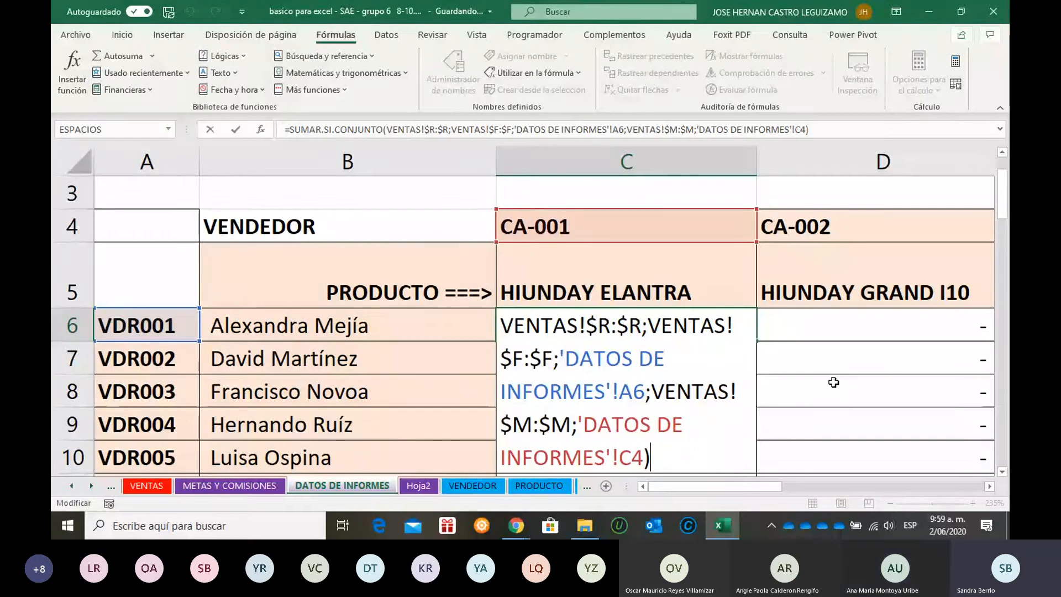
pyautogui.click(634, 387)
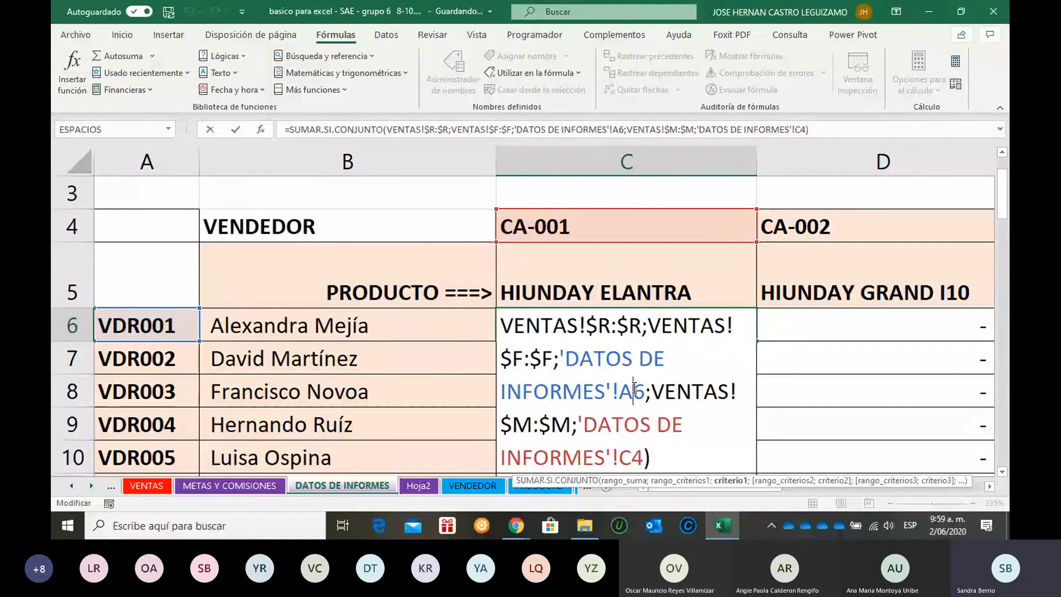
pyautogui.press('F4')
pyautogui.press('F4')
pyautogui.press('F4')
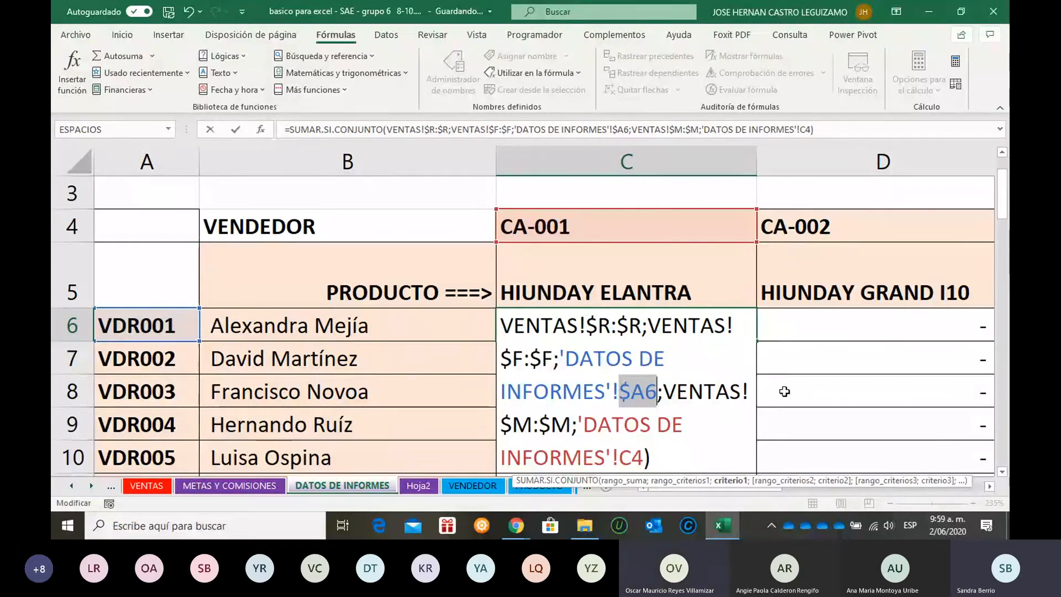
pyautogui.click(631, 458)
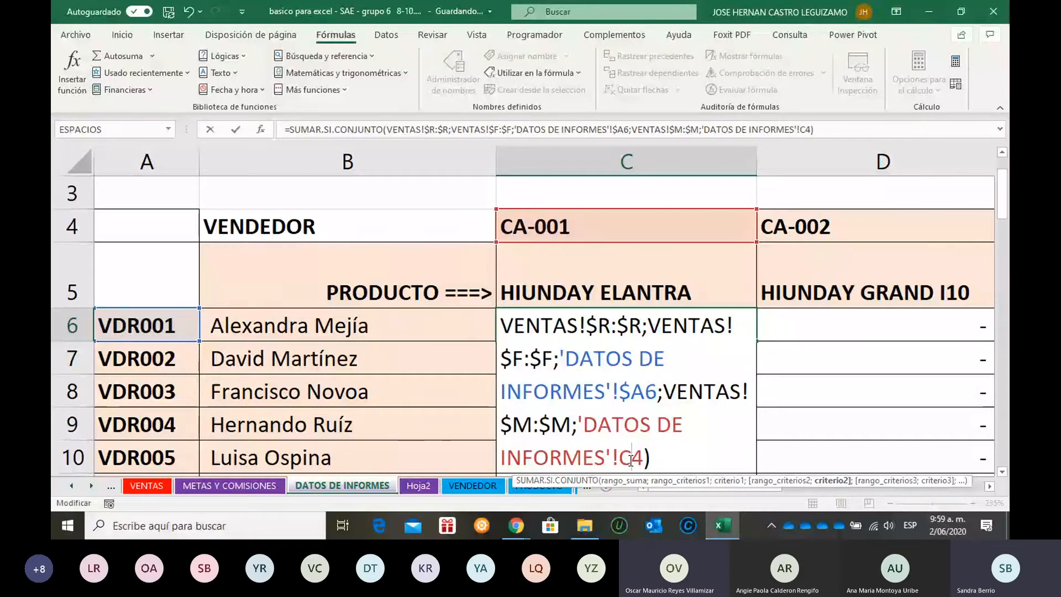
pyautogui.press('F4')
pyautogui.press('F4')
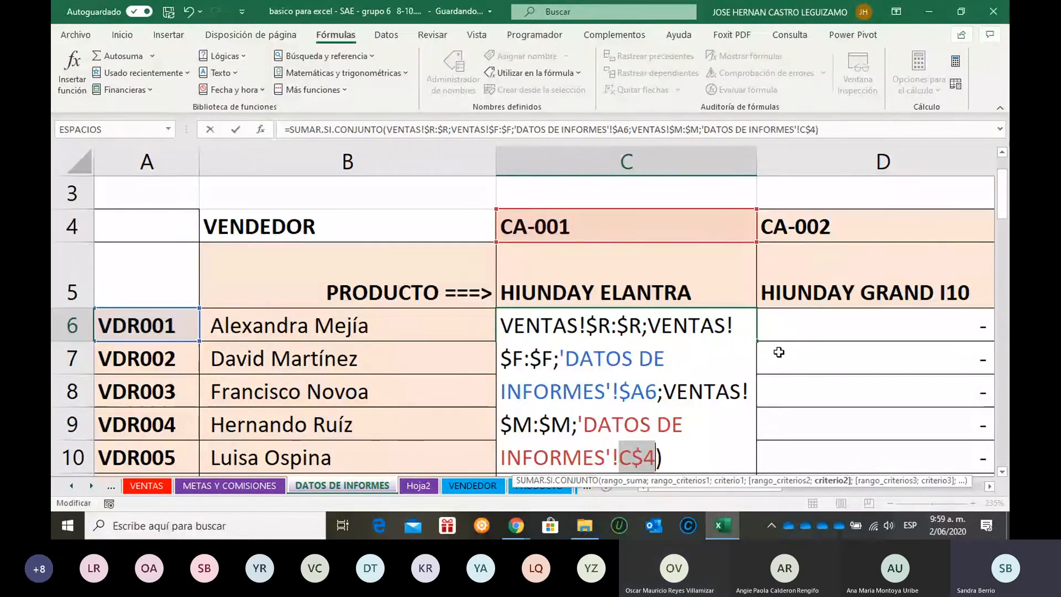
pyautogui.press('Return')
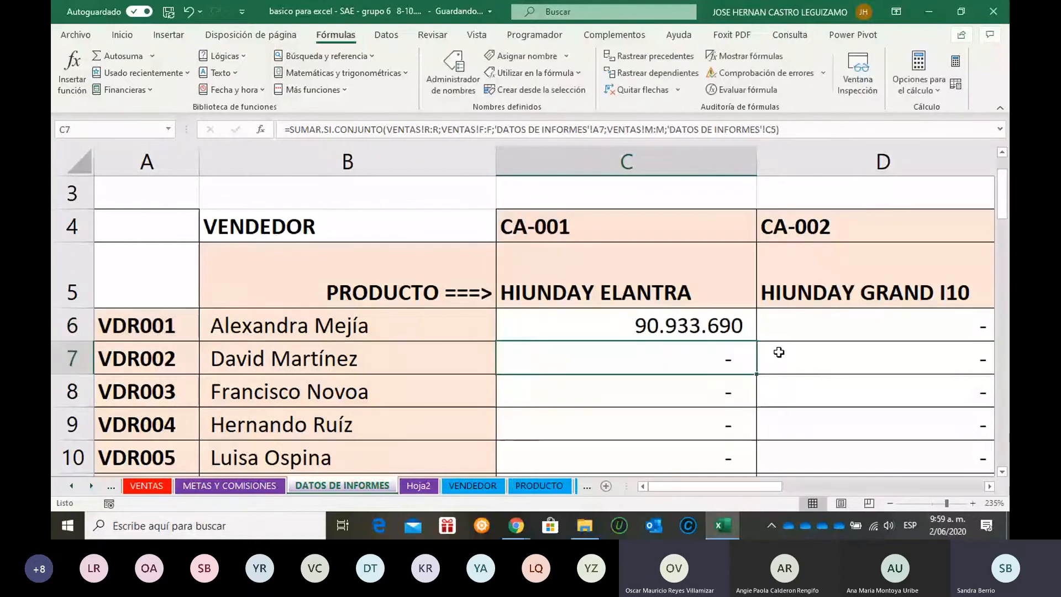
# - Fill the C6 formula down to row 16 and across to column J of the VENTAS BRUTAS EN PESOS table
pyautogui.scroll(-2, 734, 380)
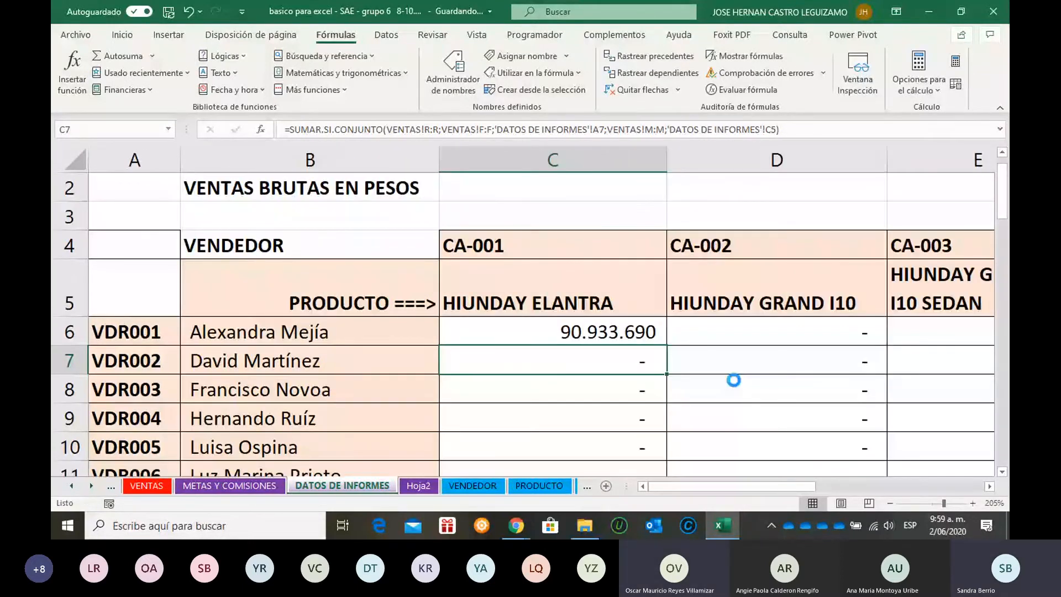
pyautogui.scroll(-3, 733, 380)
pyautogui.scroll(1, 640, 367)
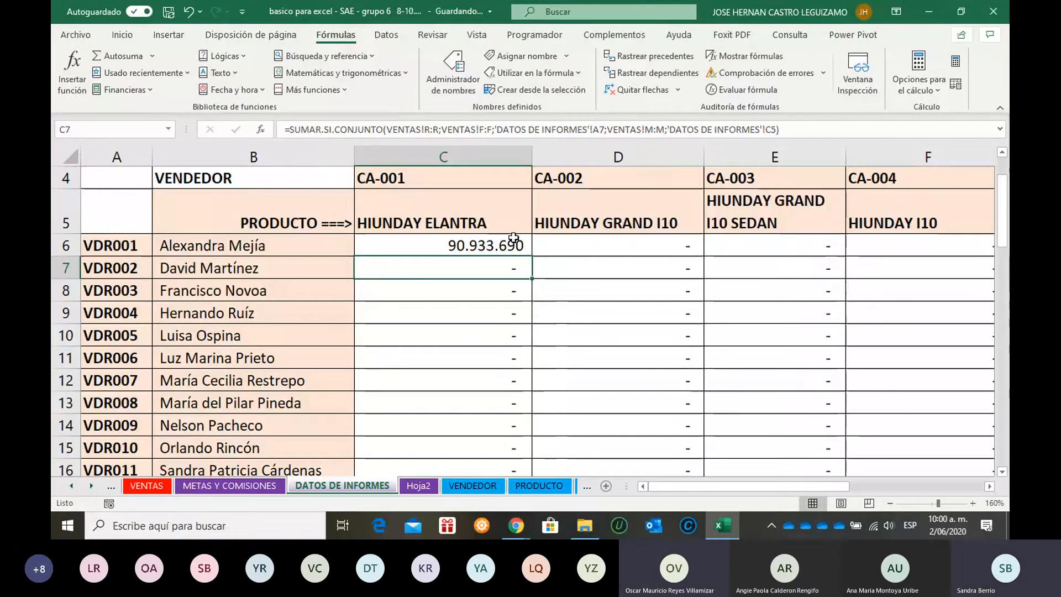
pyautogui.click(513, 240)
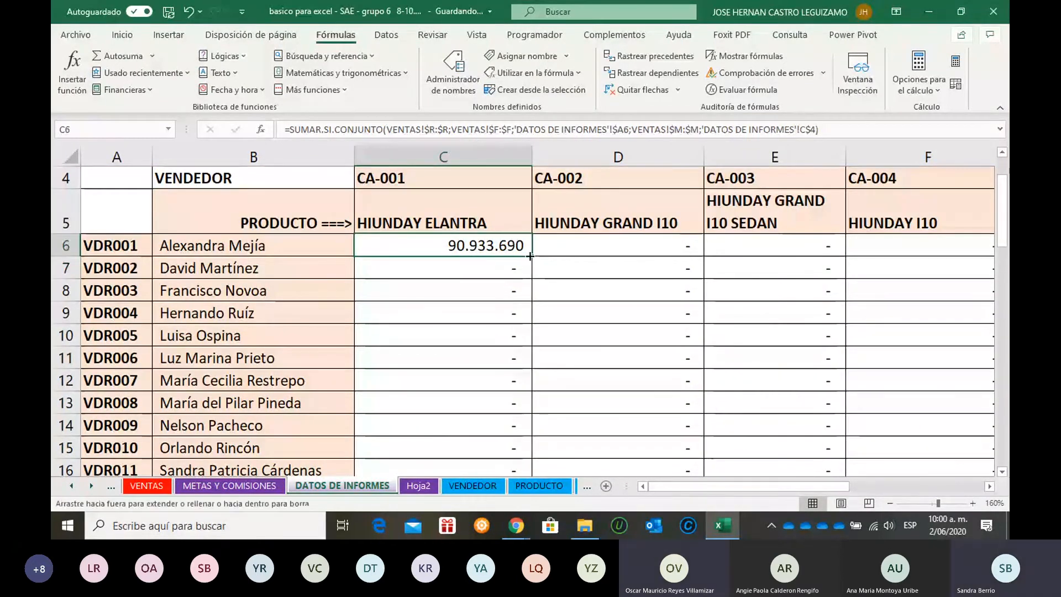
pyautogui.doubleClick(530, 256)
pyautogui.scroll(-1, 529, 255)
pyautogui.moveTo(532, 391); pyautogui.dragTo(907, 367)
pyautogui.click(684, 340)
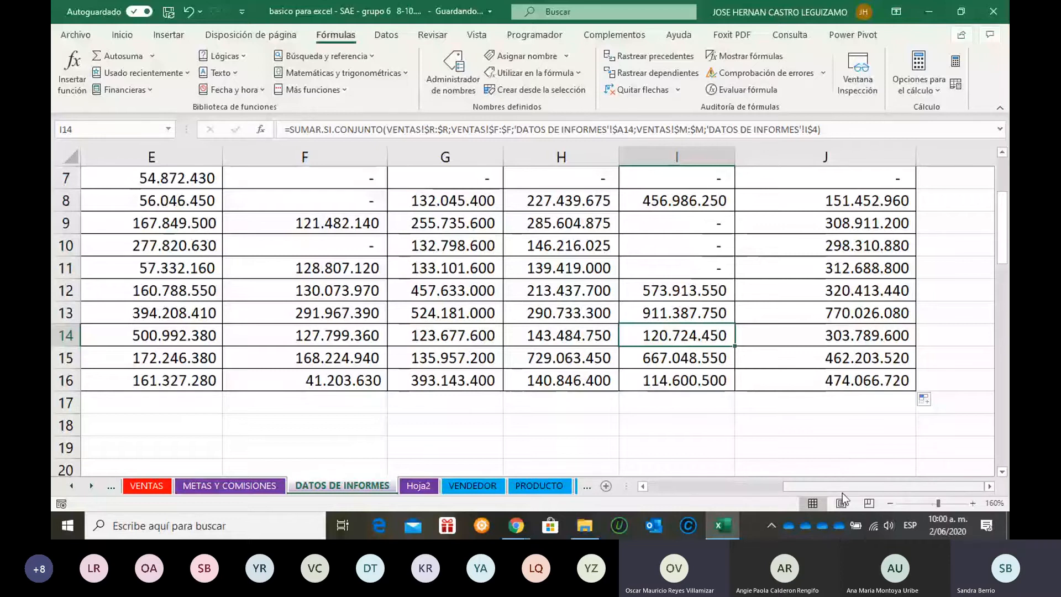
# - Review the filled sales table and check the absolute and mixed references of the formula in C6
pyautogui.moveTo(843, 488); pyautogui.dragTo(707, 487)
pyautogui.scroll(1, 592, 357)
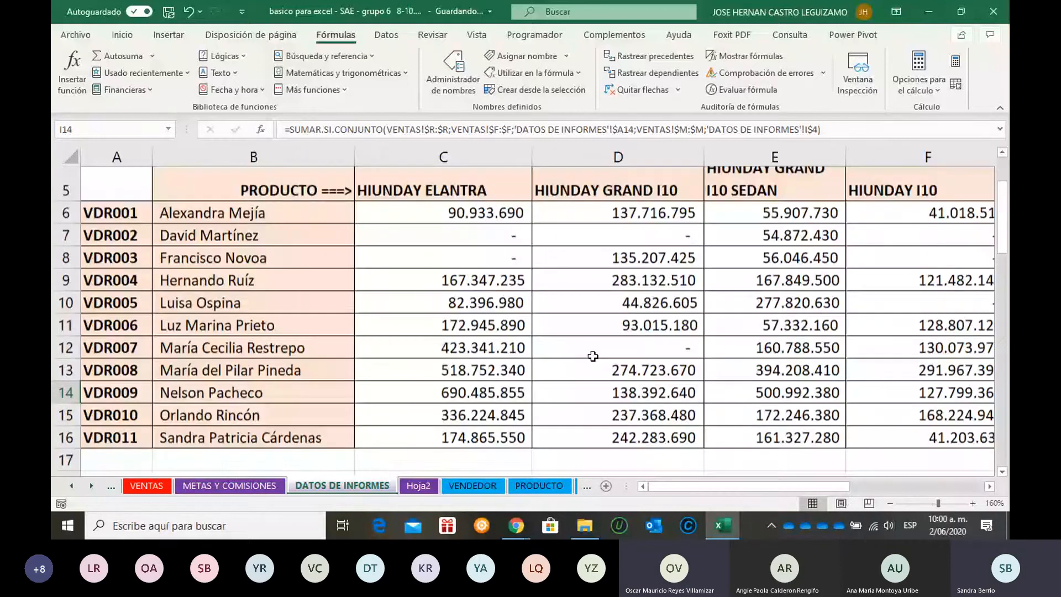
pyautogui.scroll(1, 592, 357)
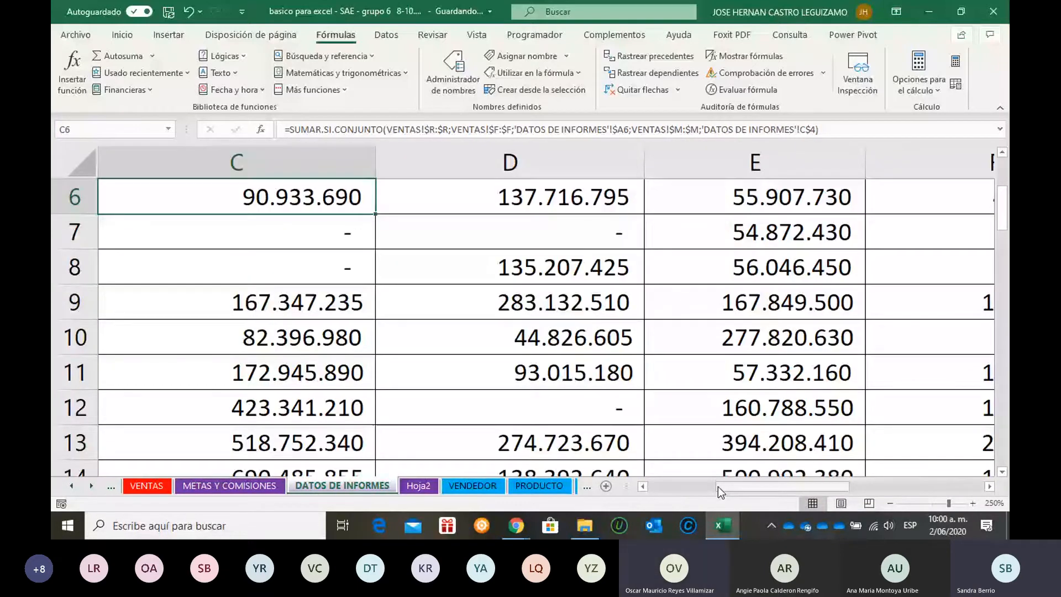
pyautogui.moveTo(718, 487); pyautogui.dragTo(651, 486)
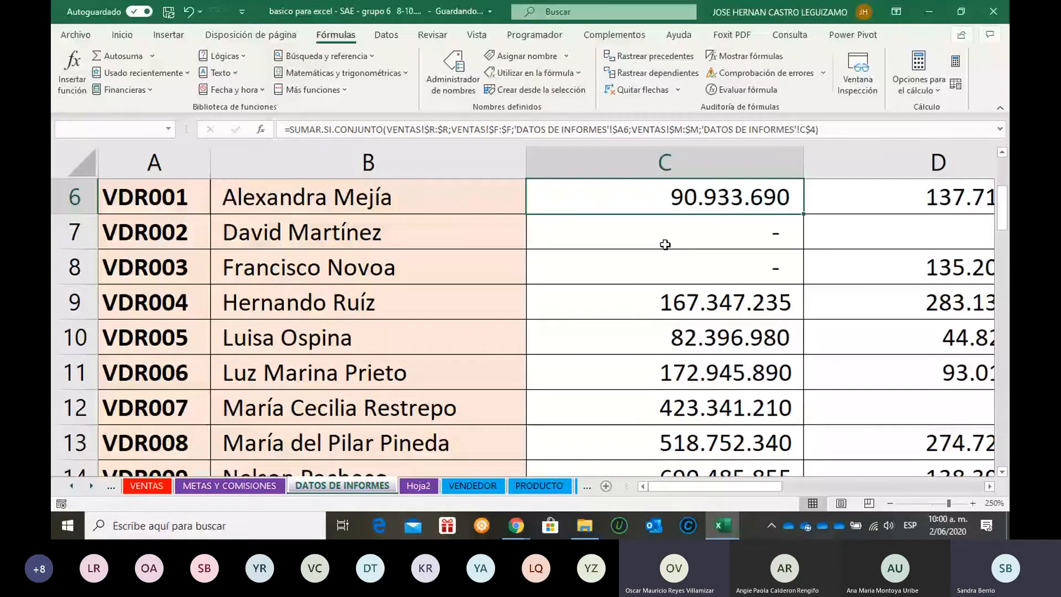
pyautogui.scroll(2, 665, 245)
pyautogui.press('F2')
pyautogui.scroll(-2, 664, 243)
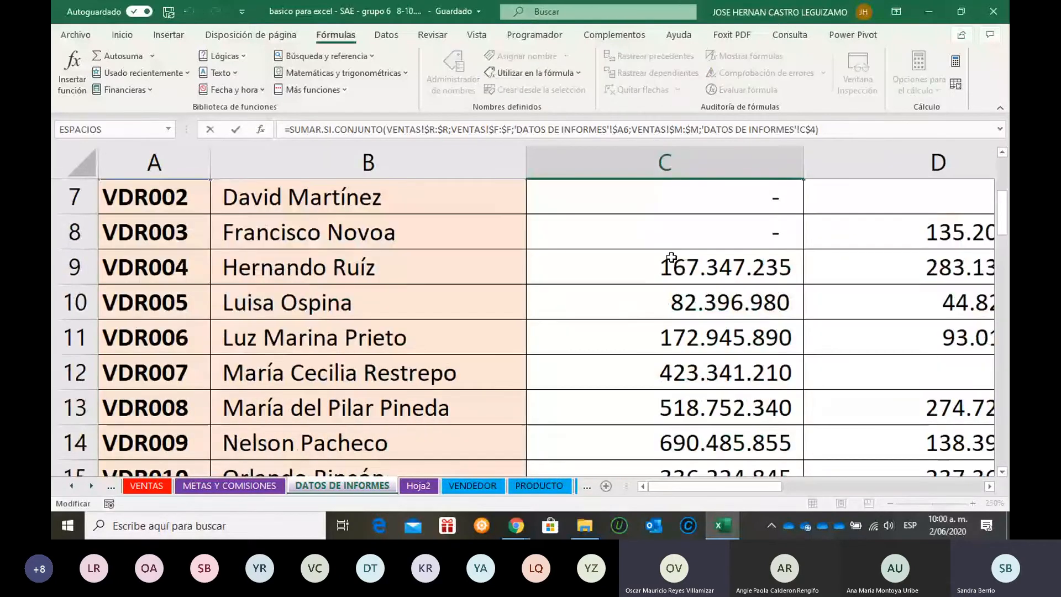
pyautogui.scroll(2, 957, 352)
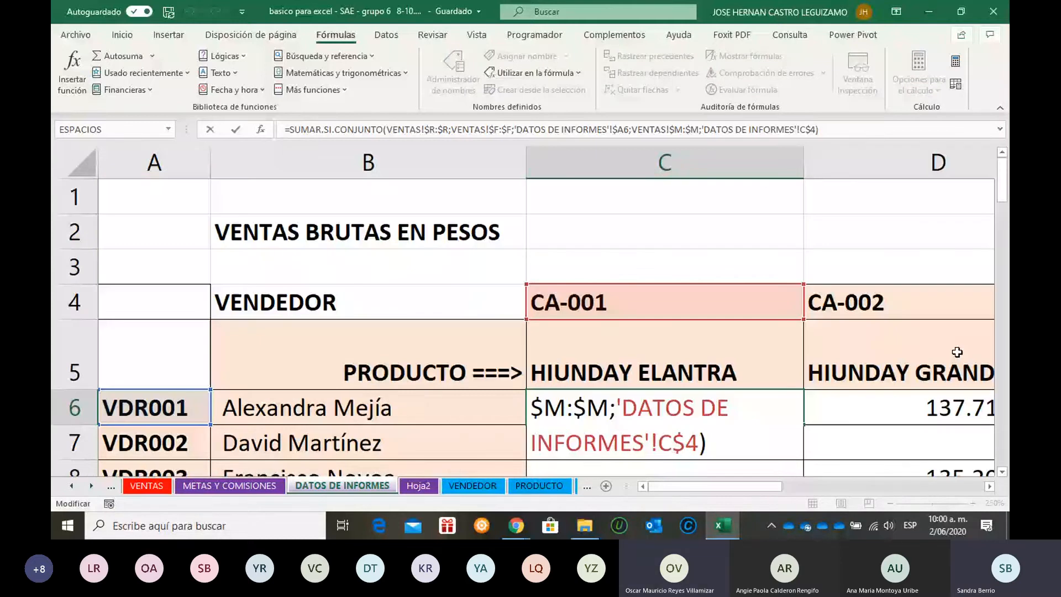
pyautogui.click(1002, 472)
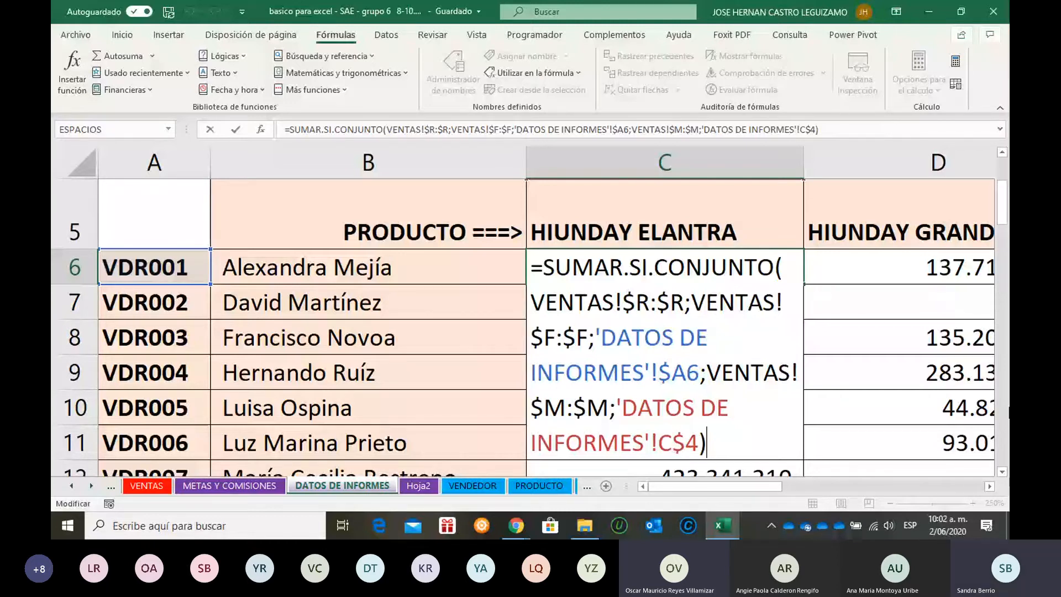
pyautogui.press('Return')
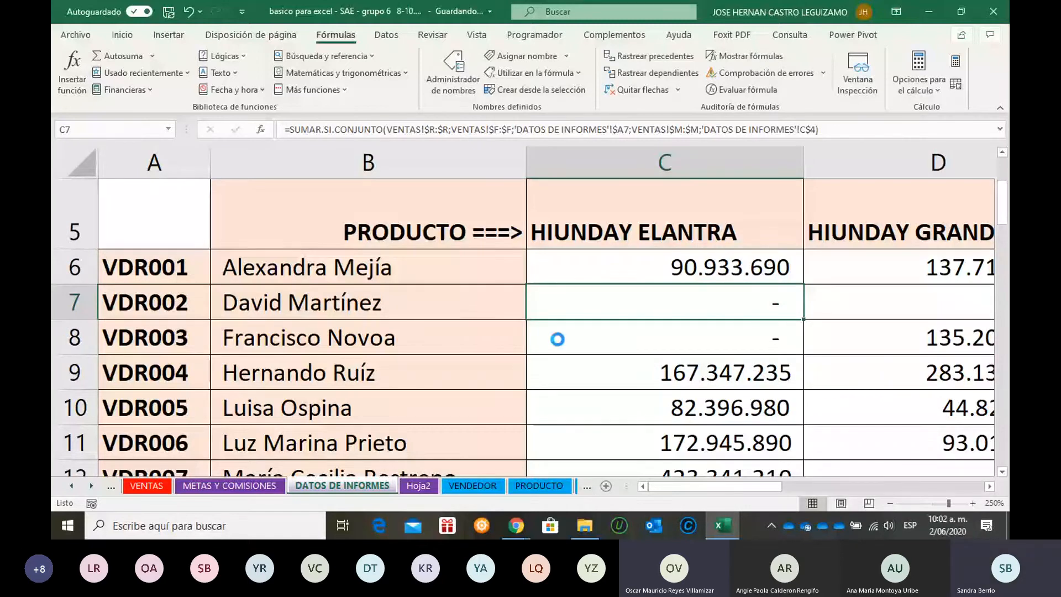
# - Examine the whole gross sales table and the empty CANTIDAD DE VENTAS table beneath it
pyautogui.scroll(-7, 557, 339)
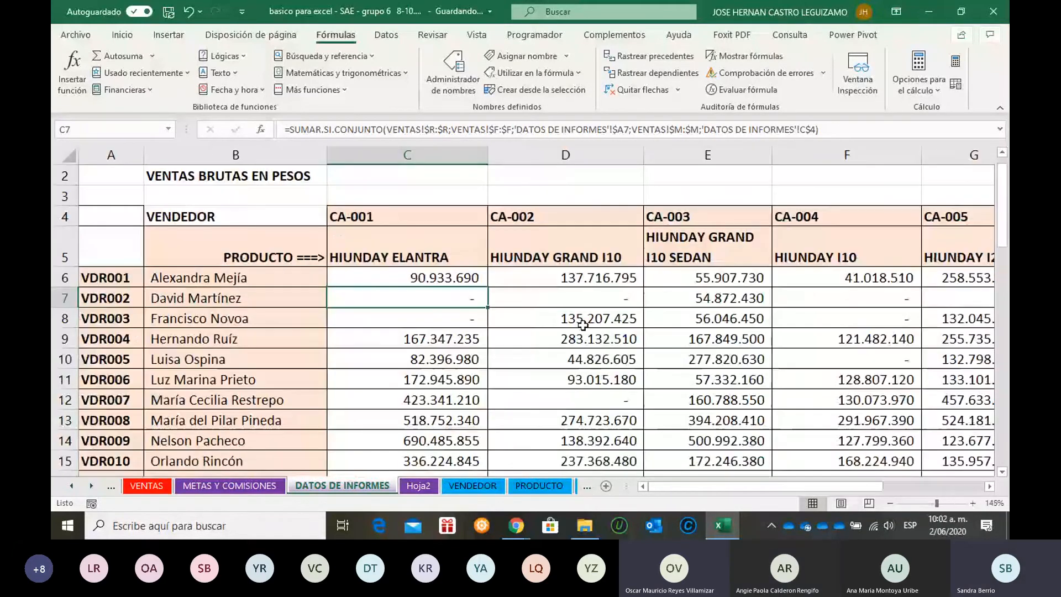
pyautogui.scroll(-1, 583, 325)
pyautogui.scroll(-3, 537, 345)
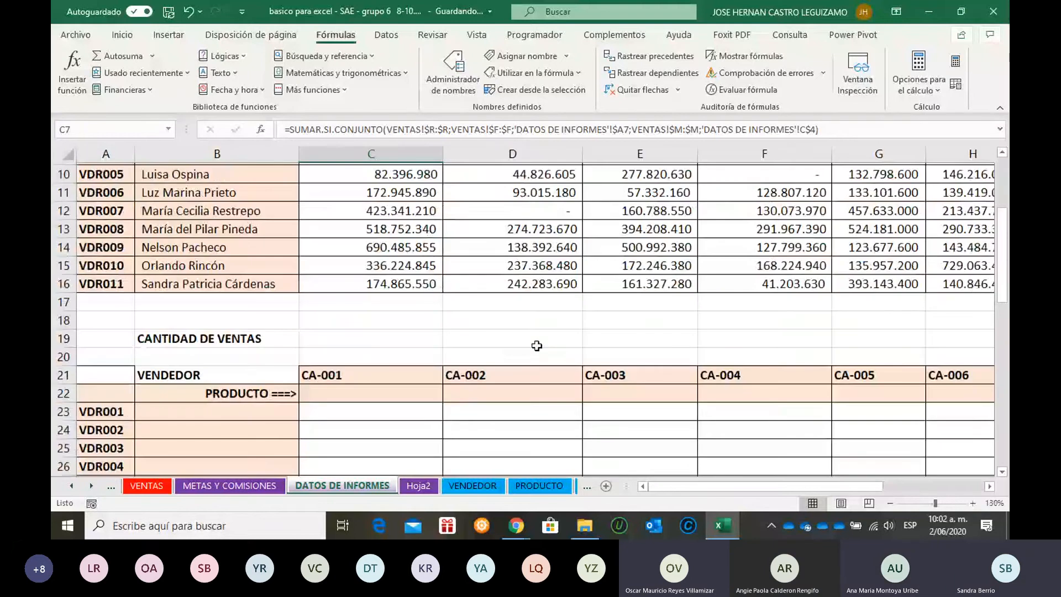
pyautogui.scroll(-2, 537, 345)
pyautogui.scroll(-1, 399, 385)
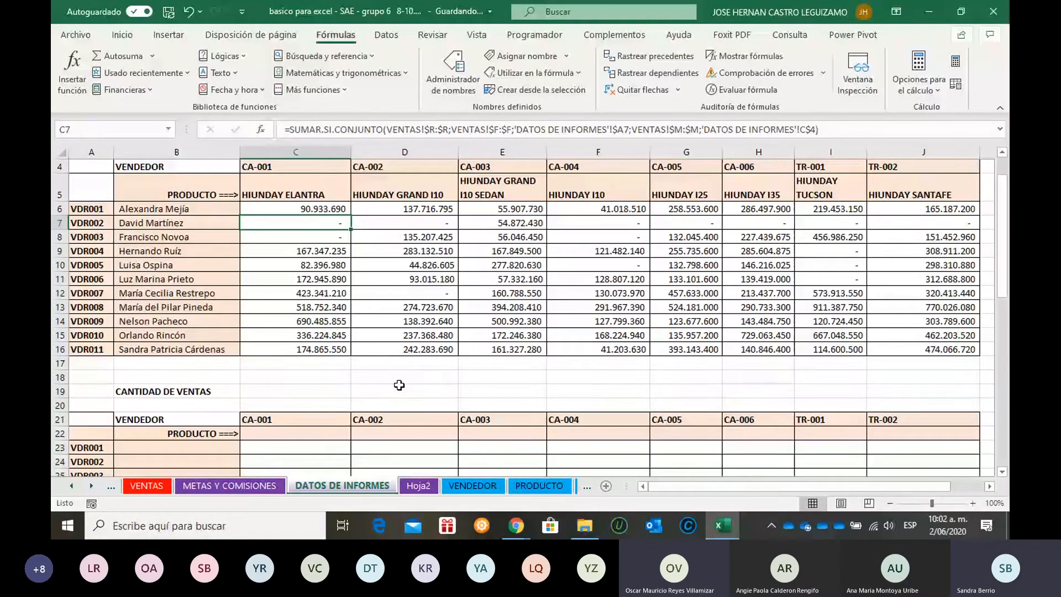
pyautogui.scroll(-1, 404, 365)
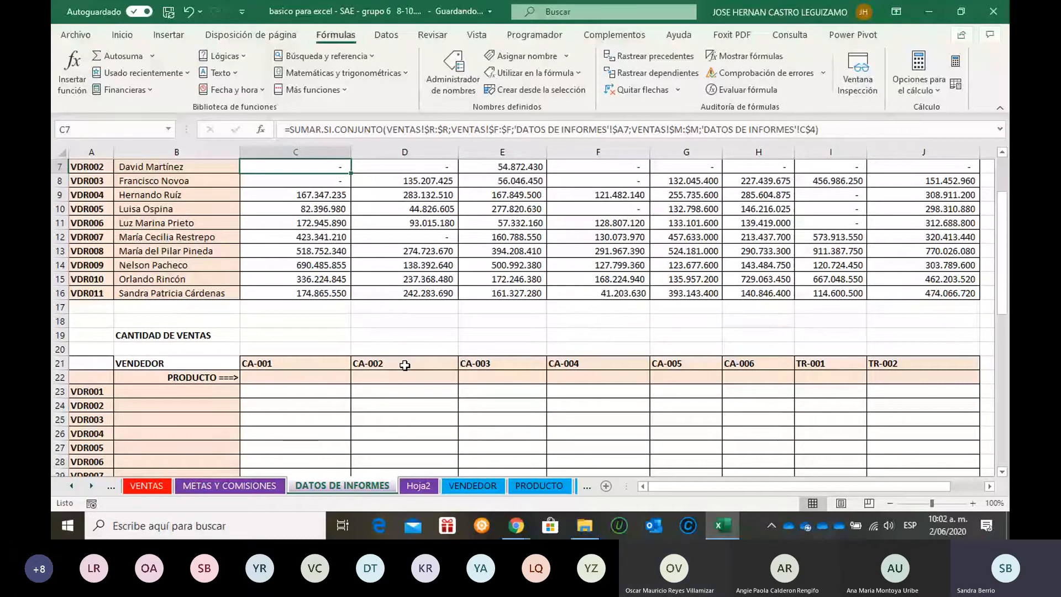
pyautogui.scroll(1, 421, 329)
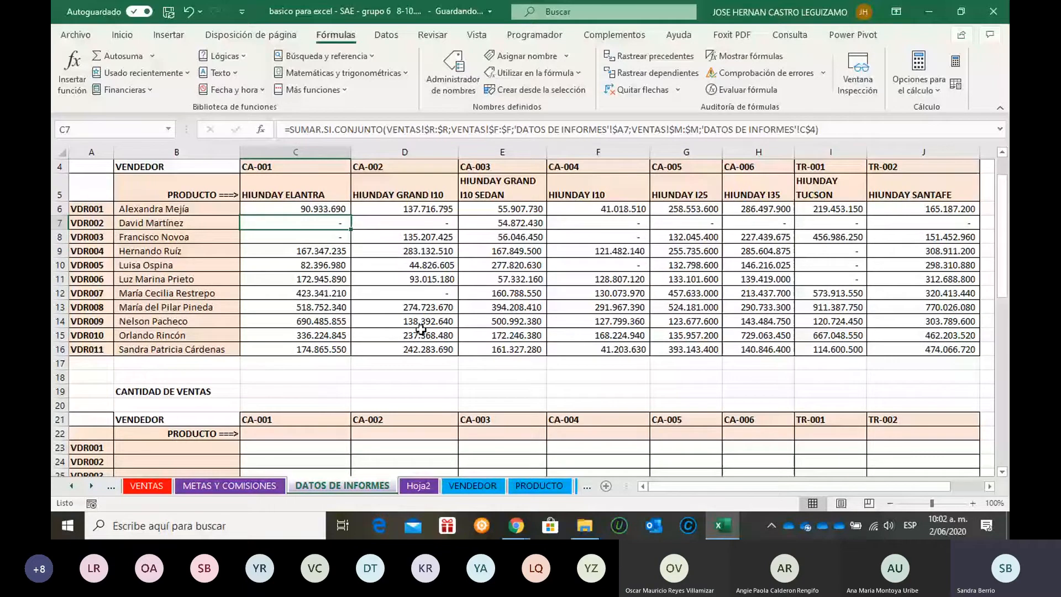
pyautogui.scroll(-3, 421, 330)
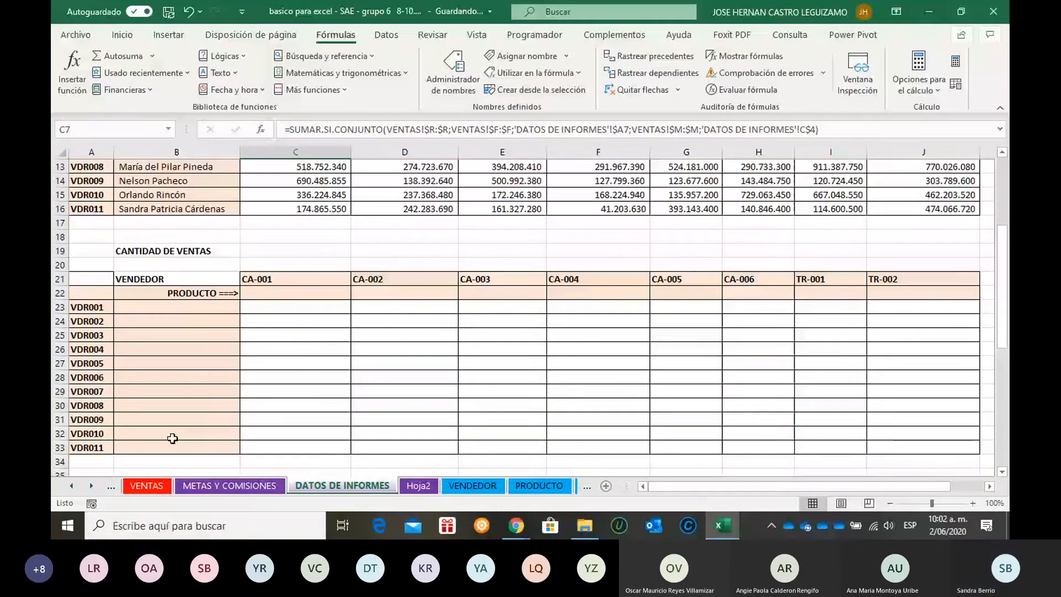
# - Start a BUSCARV formula in B23 of the CANTIDAD DE VENTAS table with the seller code in A23 as lookup value
pyautogui.click(206, 308)
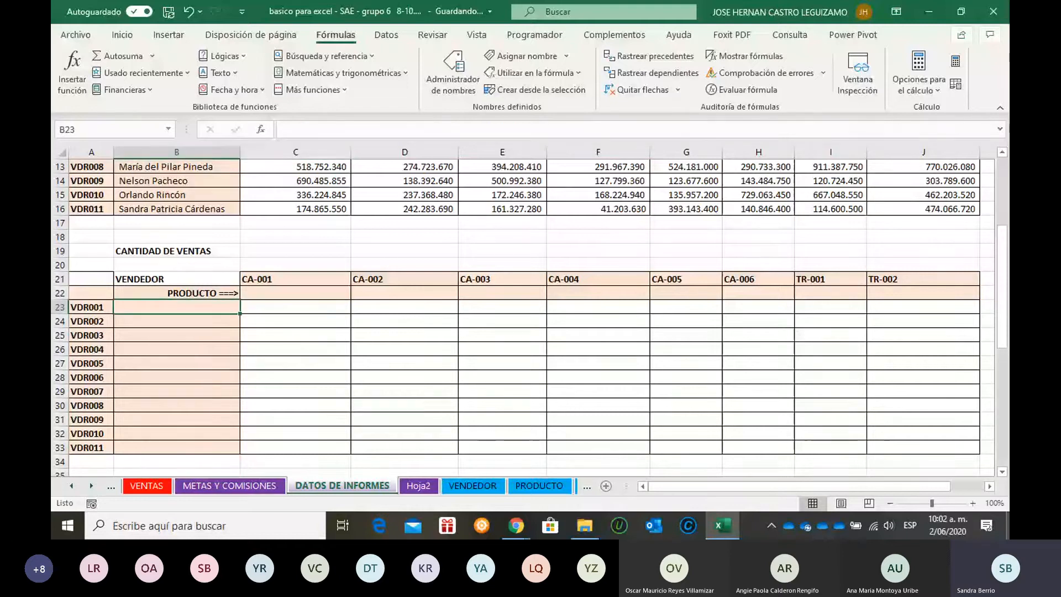
pyautogui.write('=BS')
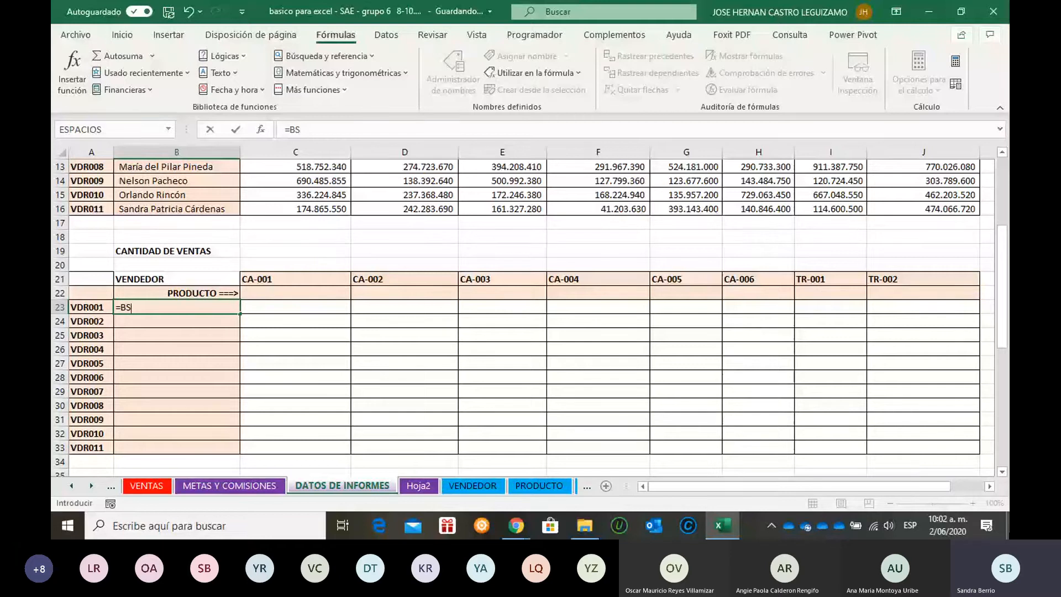
pyautogui.press('BackSpace')
pyautogui.press('BackSpace')
pyautogui.write('BUSCARV(')
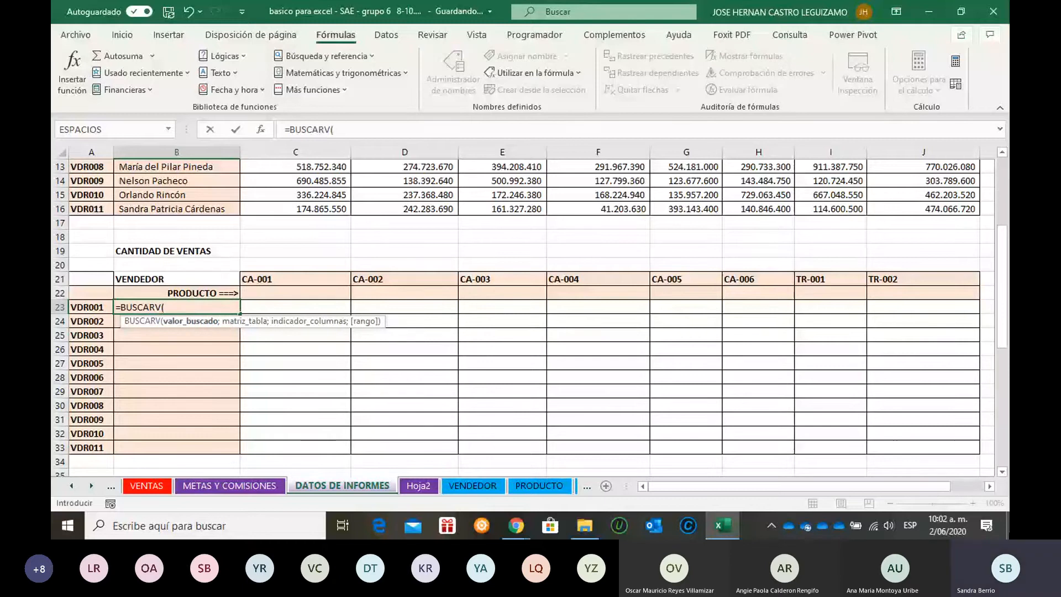
pyautogui.click(93, 308)
pyautogui.write(';')
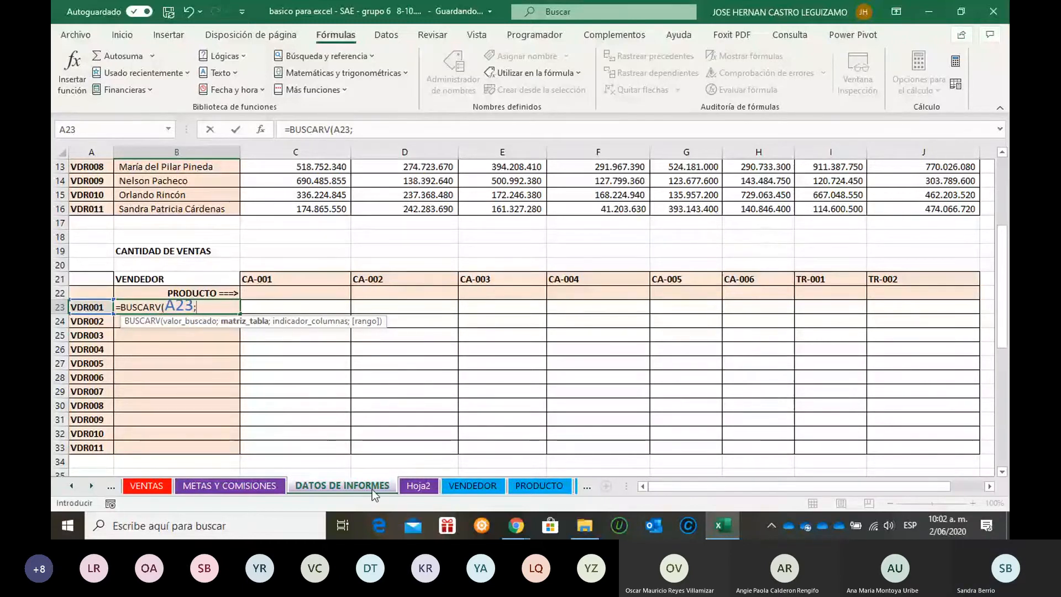
# - Complete the B23 lookup with VENDEDOR columns A:D, column 2 and FALSO, and fill it down to row 33
pyautogui.click(463, 488)
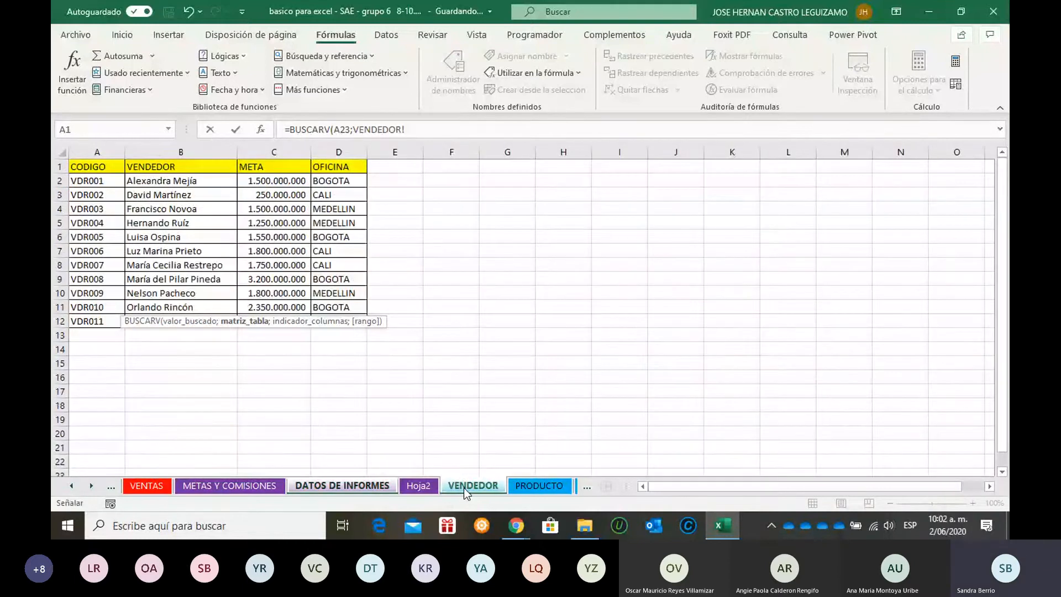
pyautogui.moveTo(97, 152); pyautogui.dragTo(336, 217)
pyautogui.write(';')
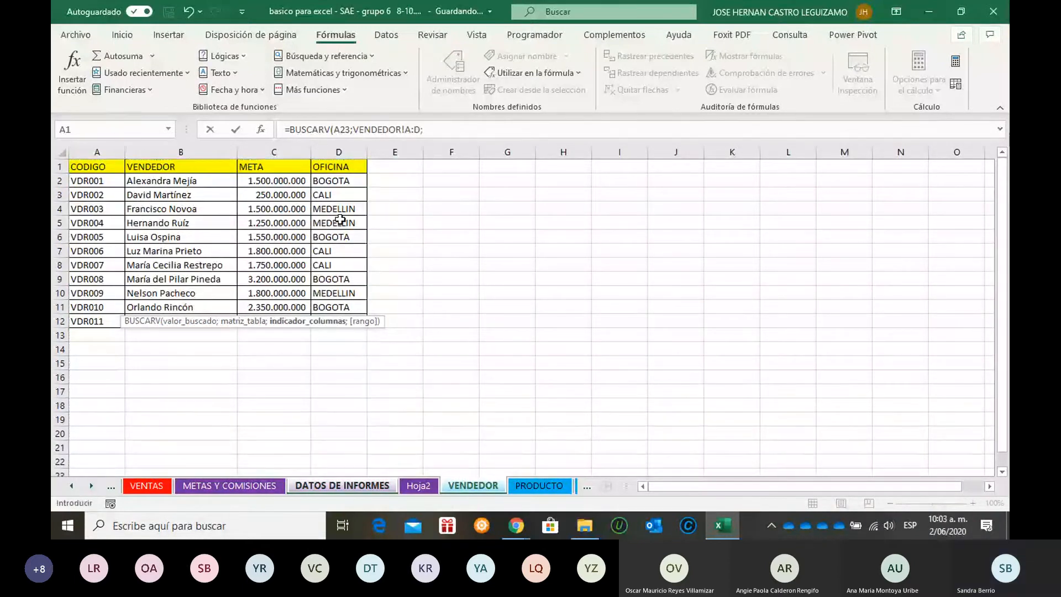
pyautogui.write('2;FA')
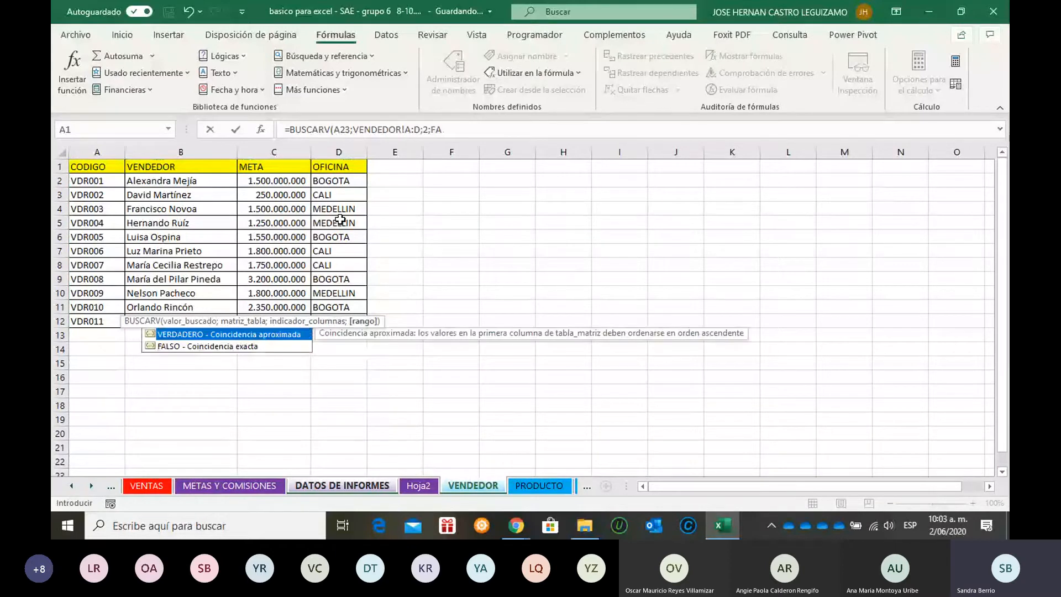
pyautogui.press('Return')
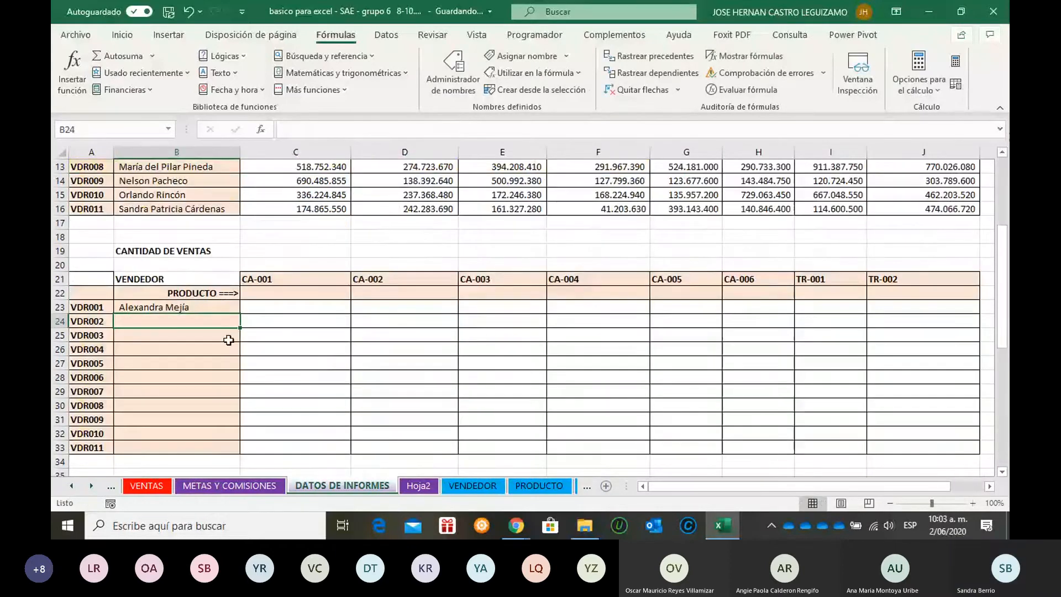
pyautogui.click(232, 308)
pyautogui.doubleClick(239, 313)
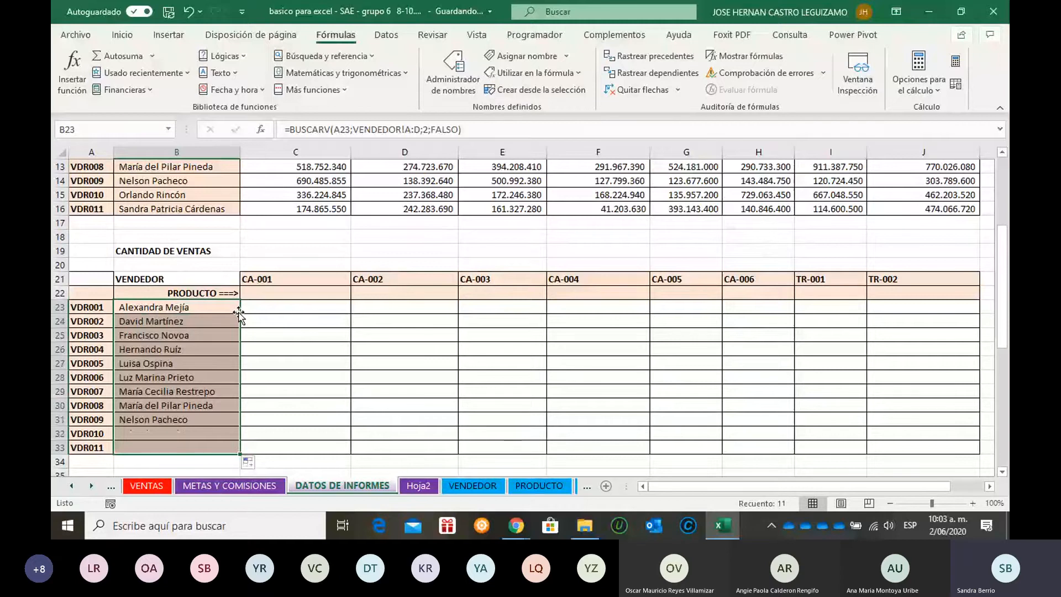
# - Enter =BUSCARV(C21;PRODUCTOS;2;FALSO) in C22 for the product name and fill it across to J22
pyautogui.click(265, 298)
pyautogui.write('=BUSCARV(')
pyautogui.click(282, 279)
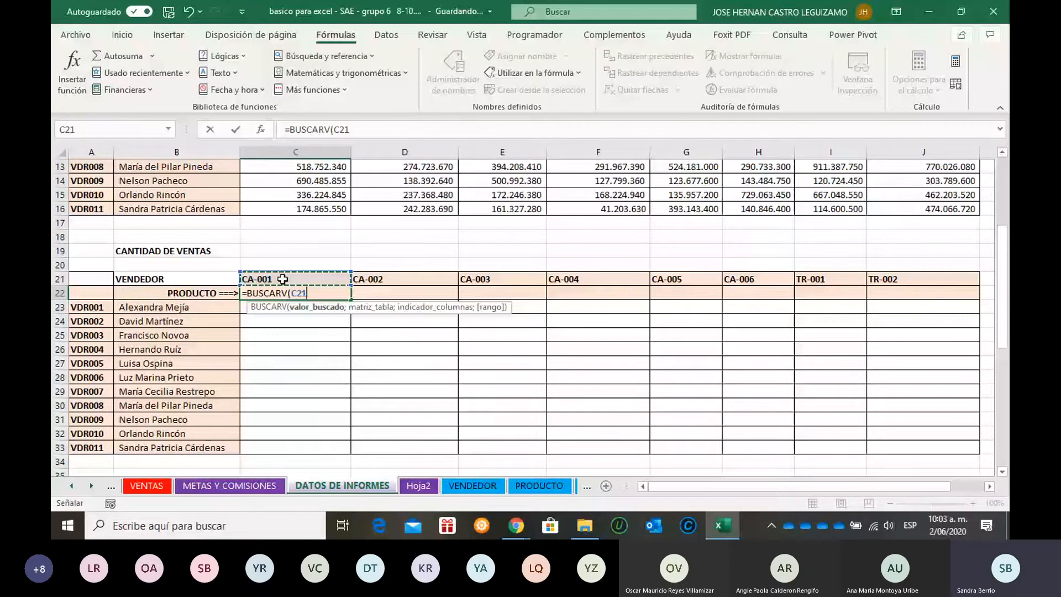
pyautogui.write(';PRODUCTOS;2')
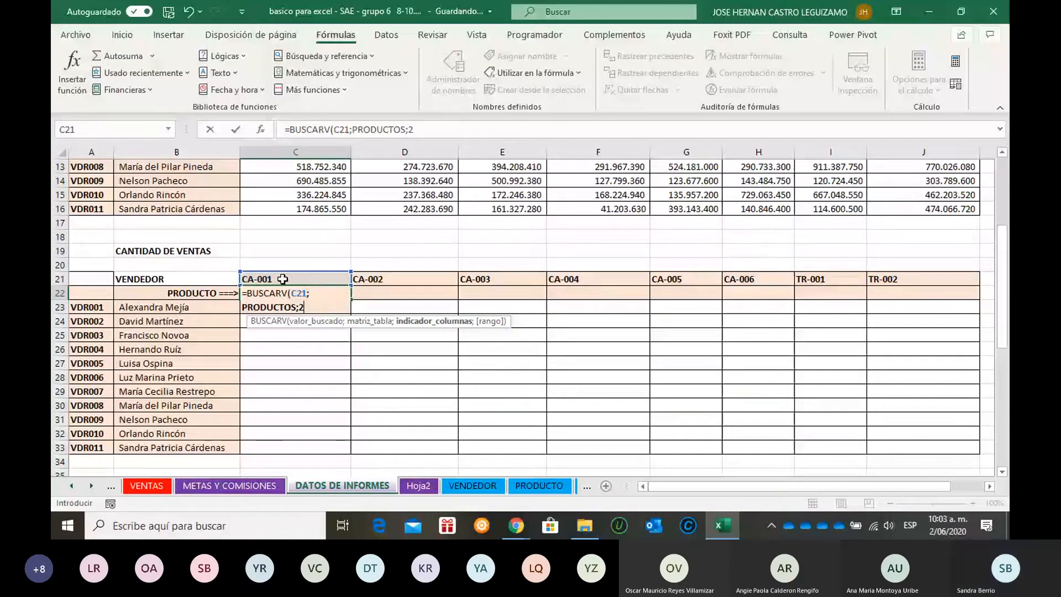
pyautogui.write(';FALSO)')
pyautogui.press('Return')
pyautogui.click(296, 293)
pyautogui.moveTo(352, 300); pyautogui.dragTo(922, 318)
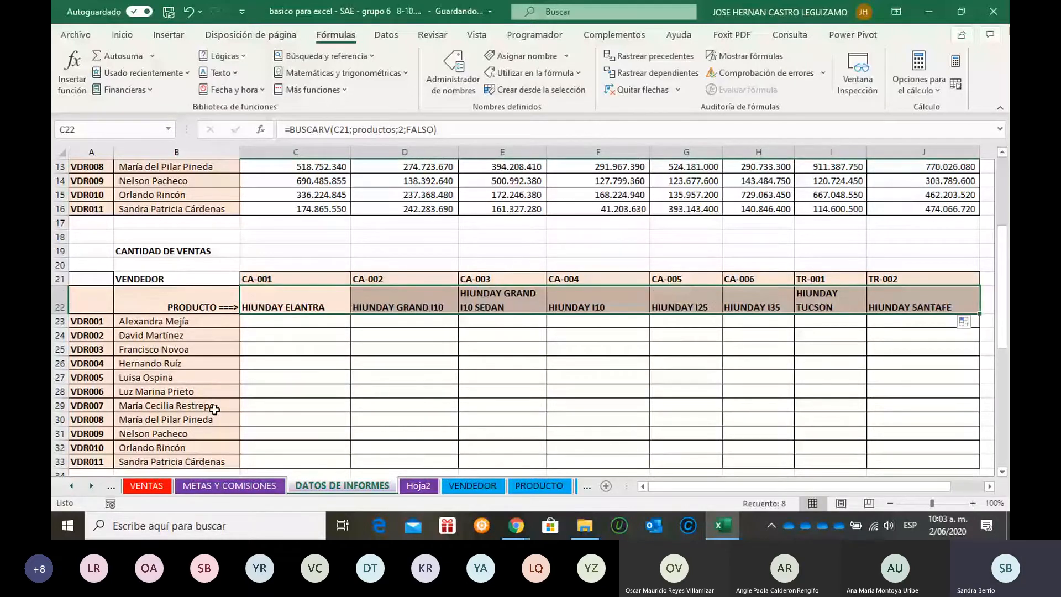
# - Review the CUPLIMIENTO DE METAS table on the METAS Y COMISIONES sheet and return to DATOS DE INFORMES
pyautogui.click(273, 322)
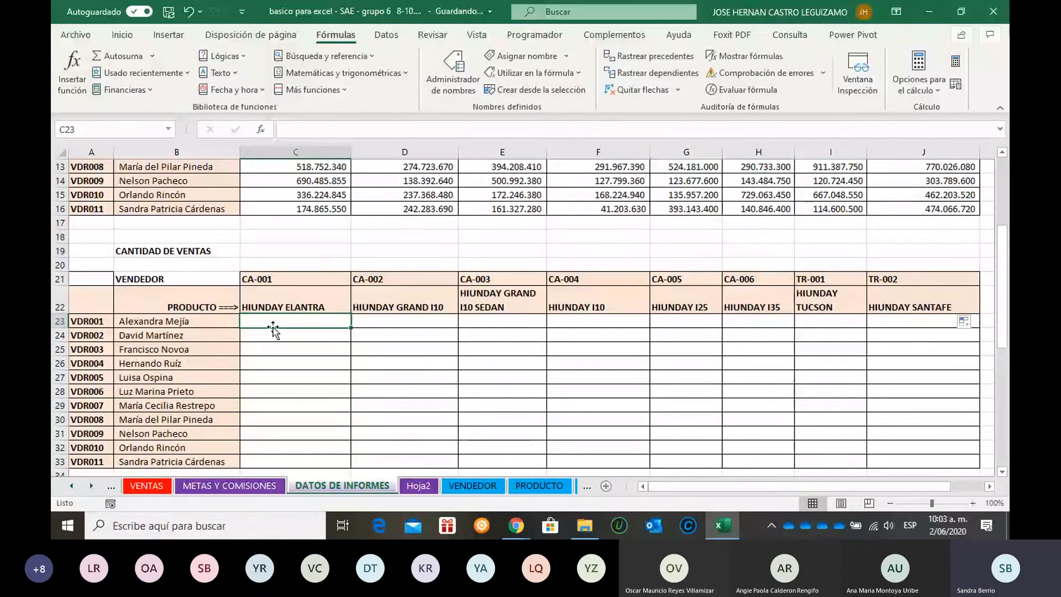
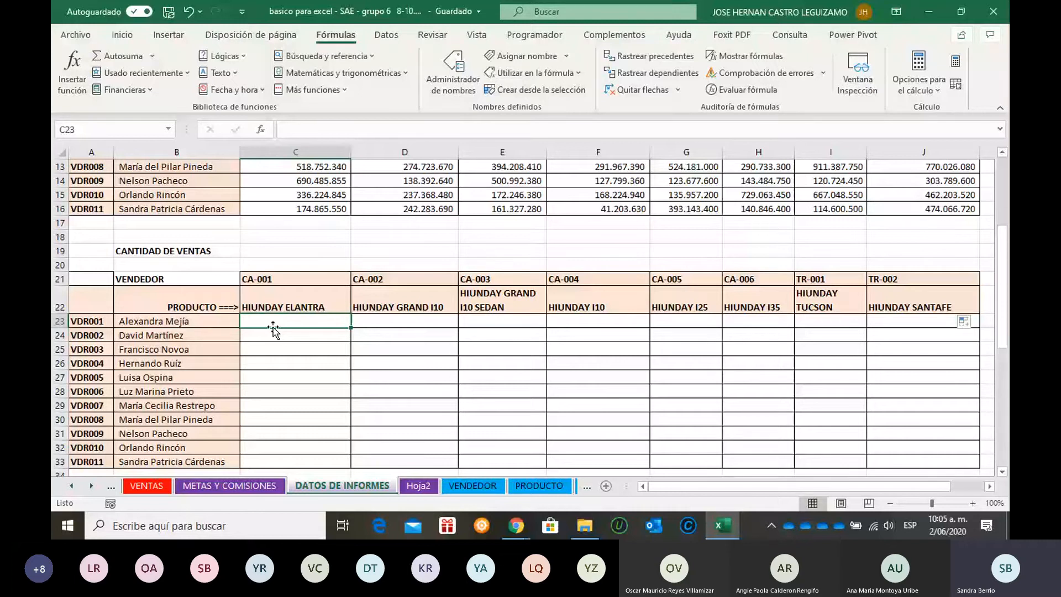
pyautogui.click(229, 485)
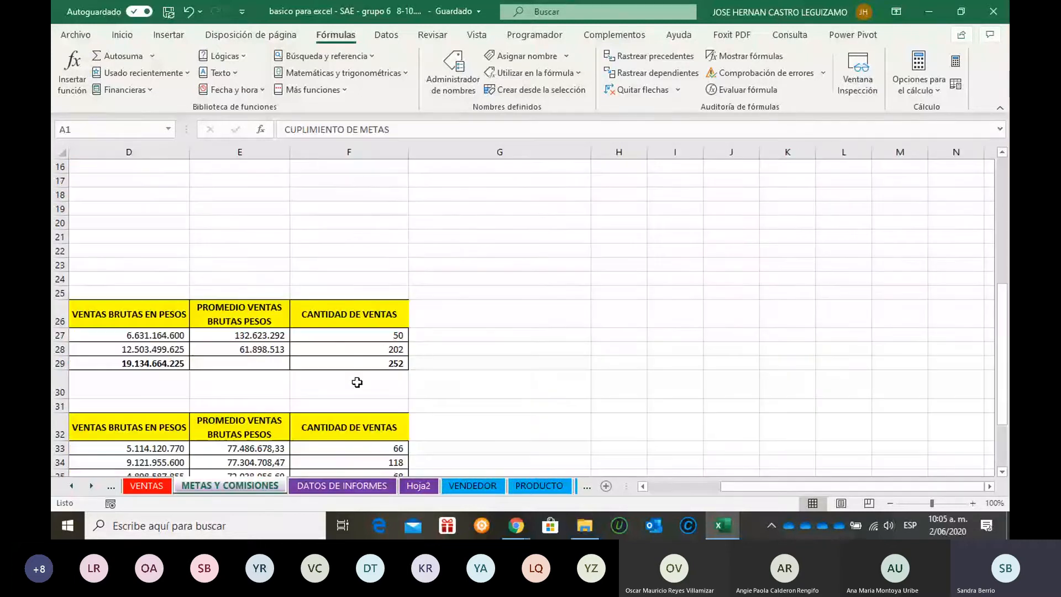
pyautogui.scroll(3, 814, 381)
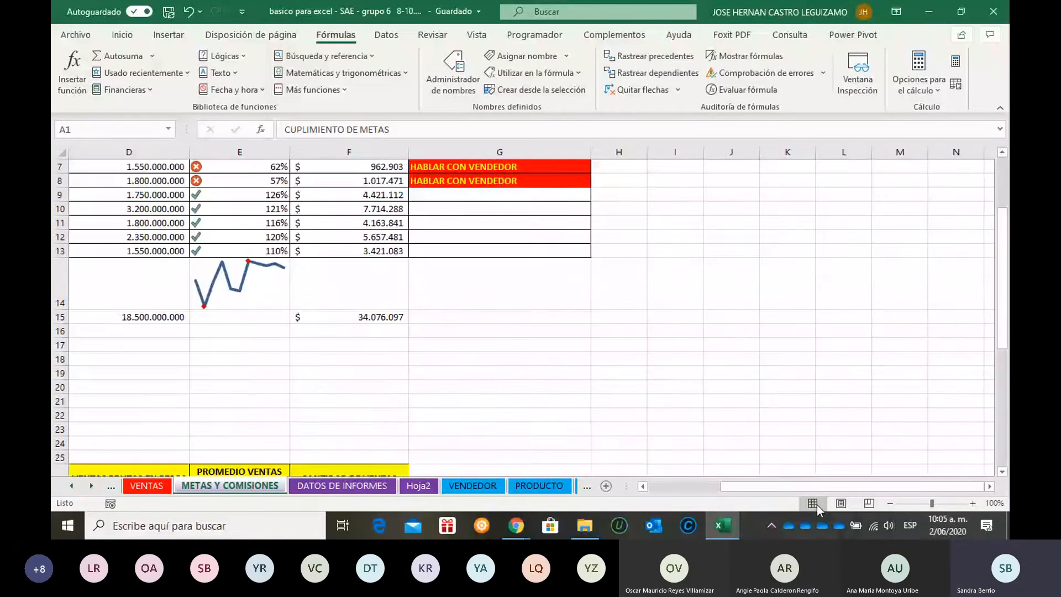
pyautogui.moveTo(778, 486); pyautogui.dragTo(706, 485)
pyautogui.scroll(2, 135, 285)
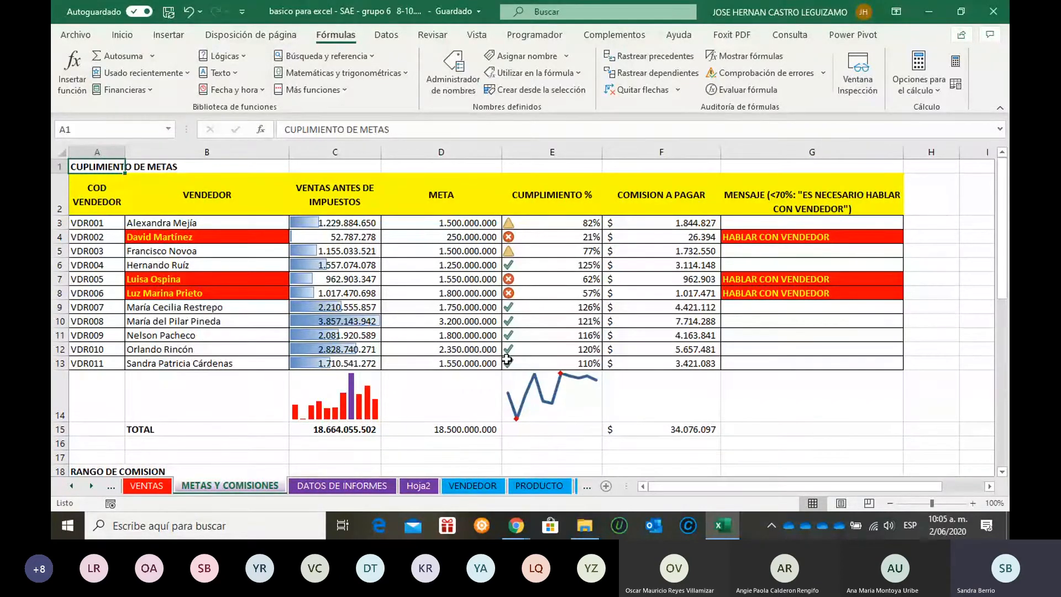
pyautogui.click(364, 485)
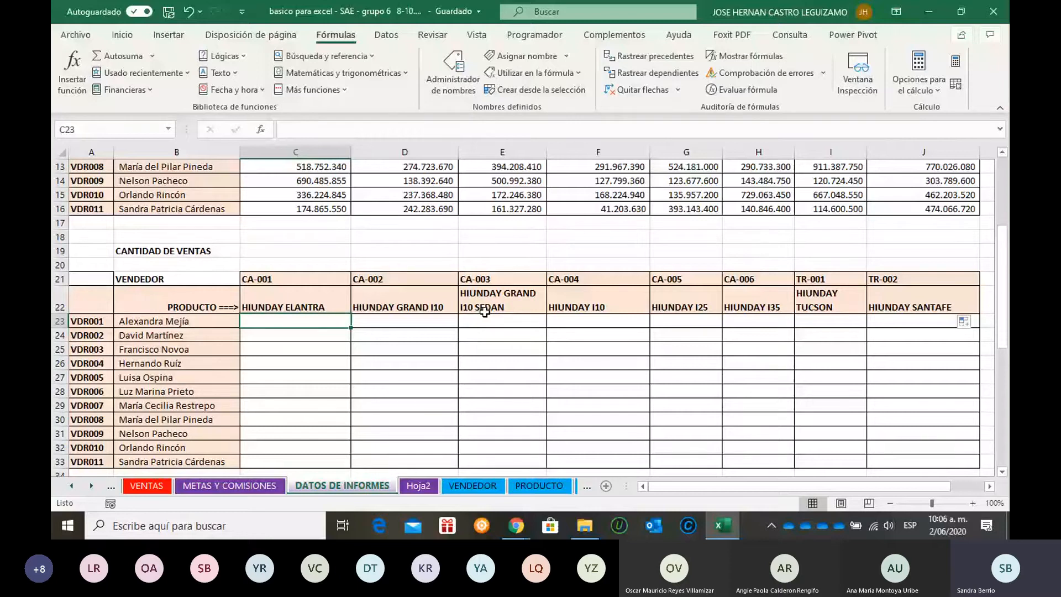
# - Examine the SUMAR.SI.CONJUNTO formulas in C16 and D11 of the gross sales table, including the function's arguments
pyautogui.rightClick(445, 306)
pyautogui.click(322, 208)
pyautogui.doubleClick(322, 207)
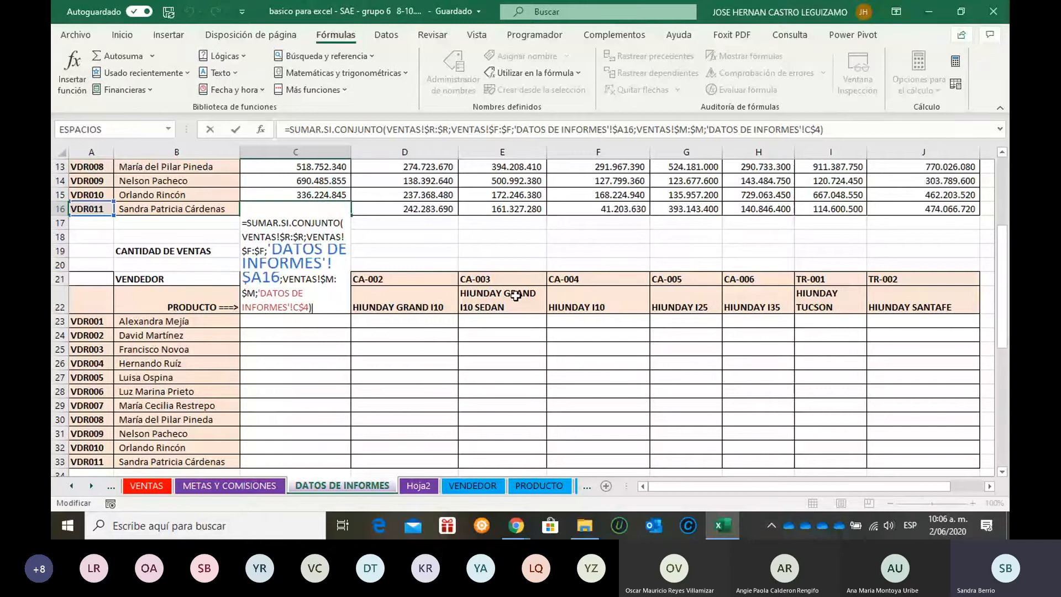
pyautogui.press('Escape')
pyautogui.keyDown('ctrl'); pyautogui.scroll(4, 430, 373); pyautogui.keyUp('ctrl')
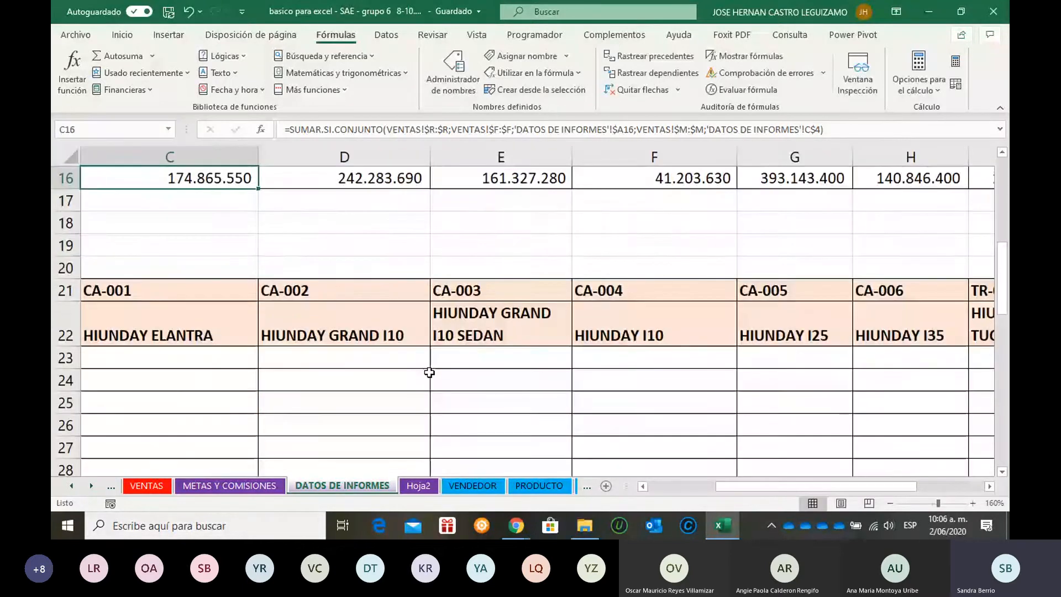
pyautogui.scroll(2, 438, 363)
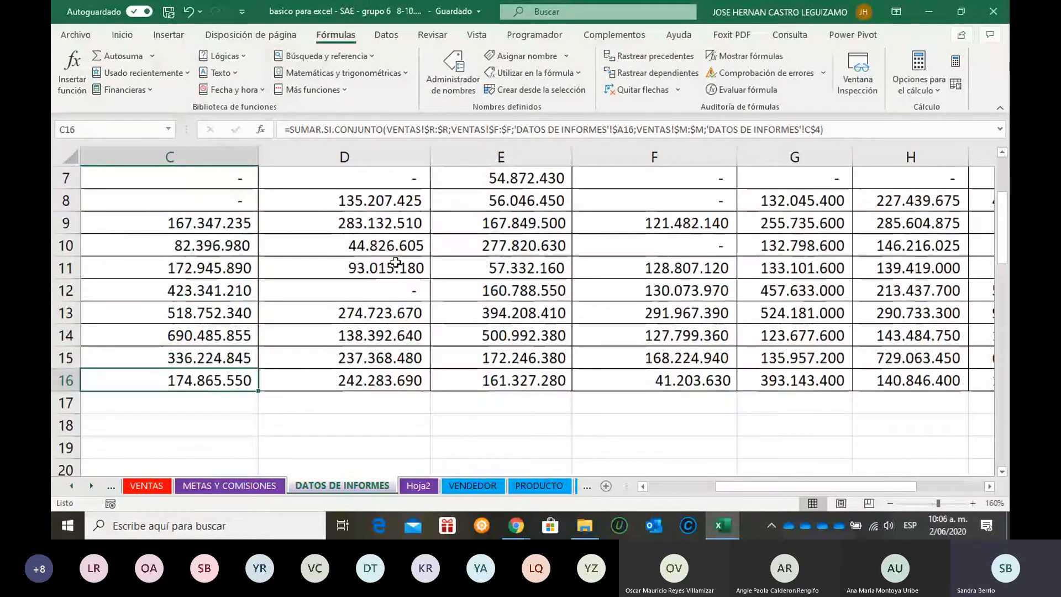
pyautogui.doubleClick(396, 262)
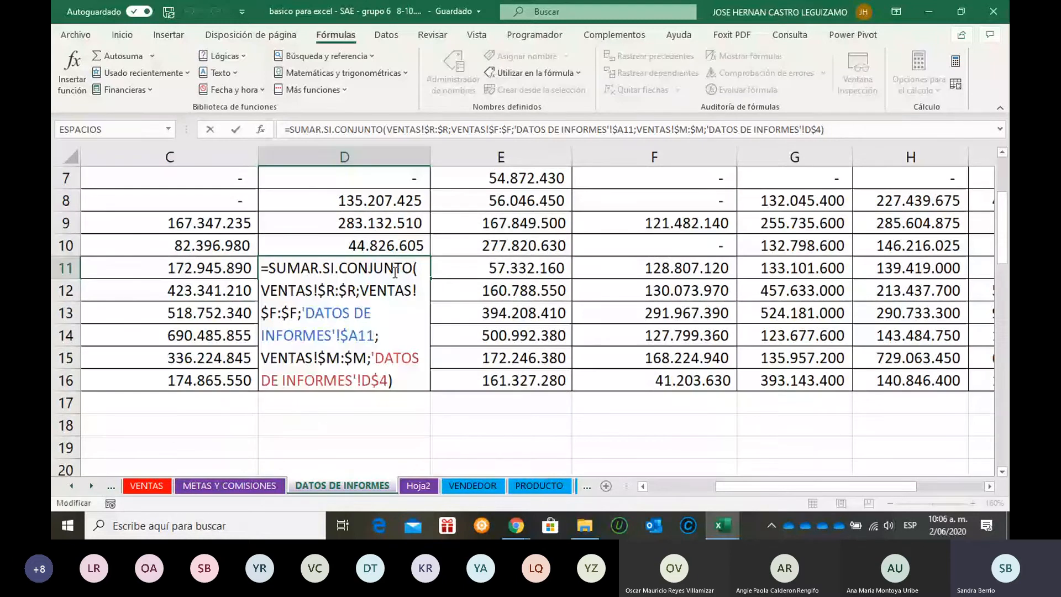
pyautogui.click(339, 373)
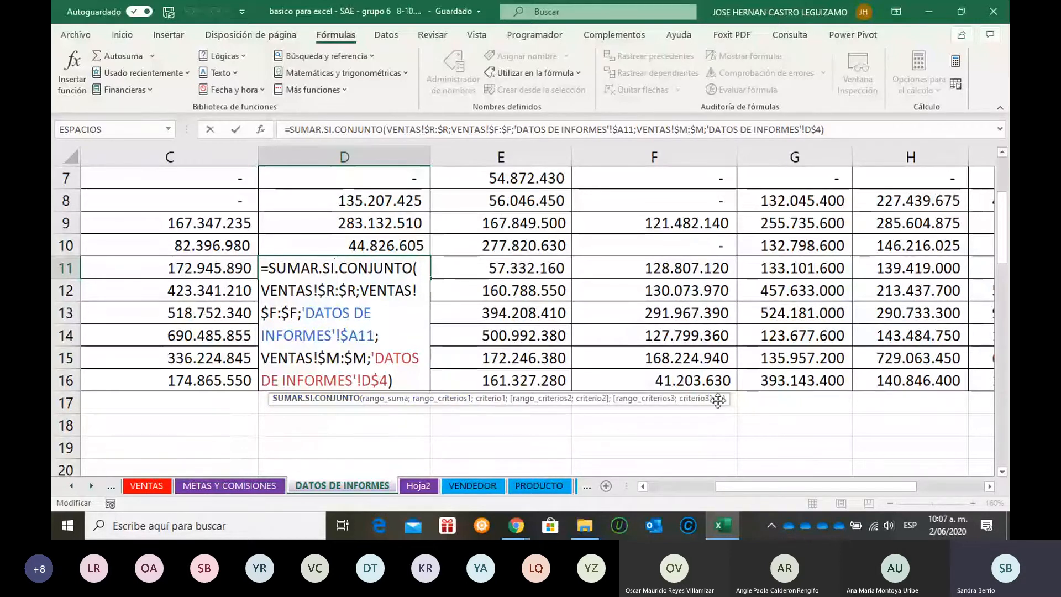
pyautogui.moveTo(718, 401); pyautogui.dragTo(718, 422)
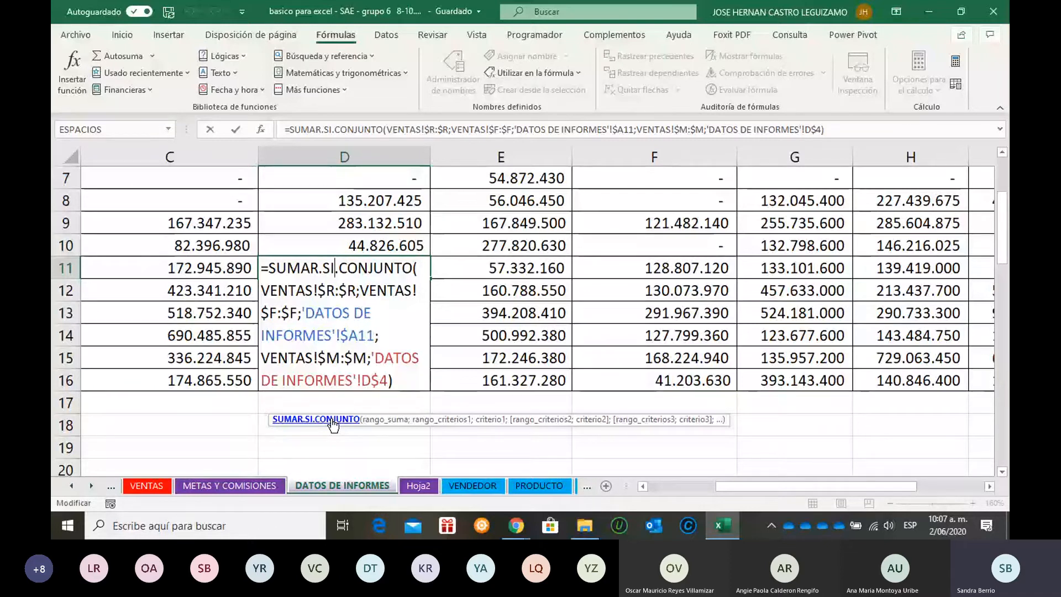
pyautogui.hotkey('ctrl', 'Return')
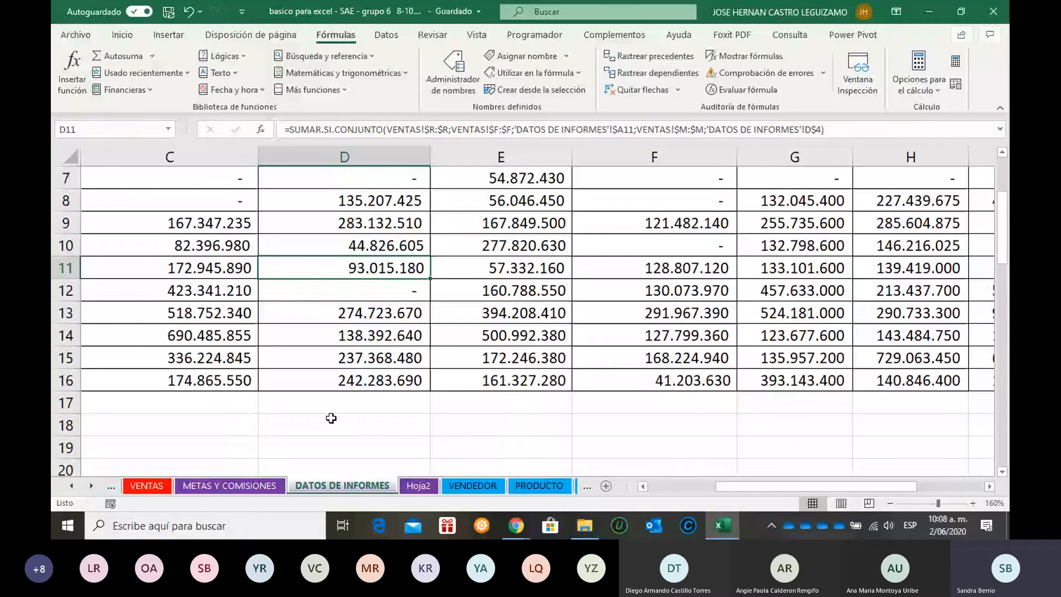
# - Start a CONTAR.SI.CONJUNTO formula in C23 of the CANTIDAD DE VENTAS table
pyautogui.scroll(-2, 331, 418)
pyautogui.moveTo(728, 486); pyautogui.dragTo(661, 496)
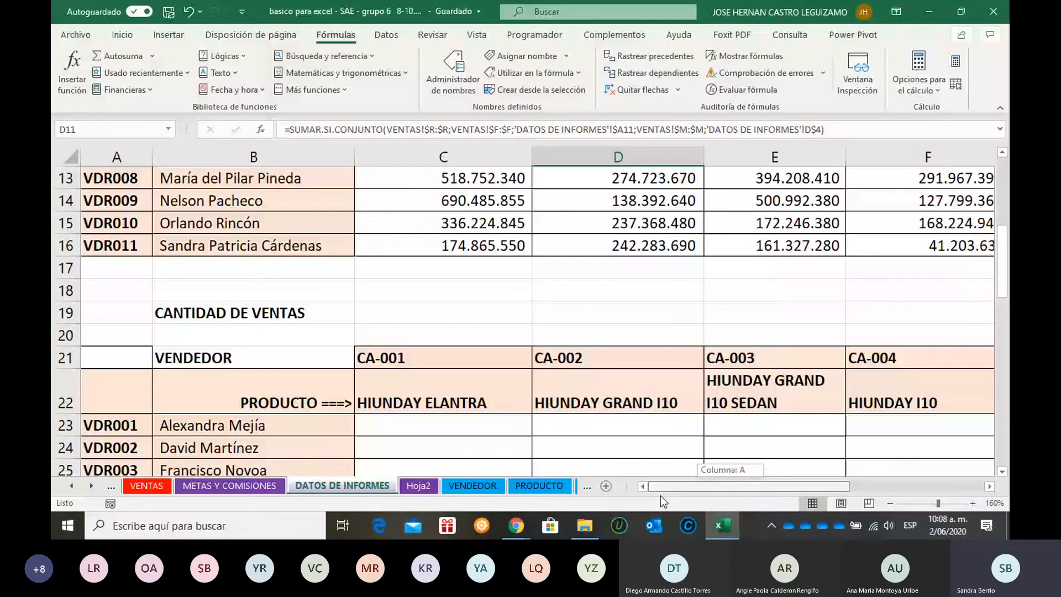
pyautogui.scroll(-2, 515, 346)
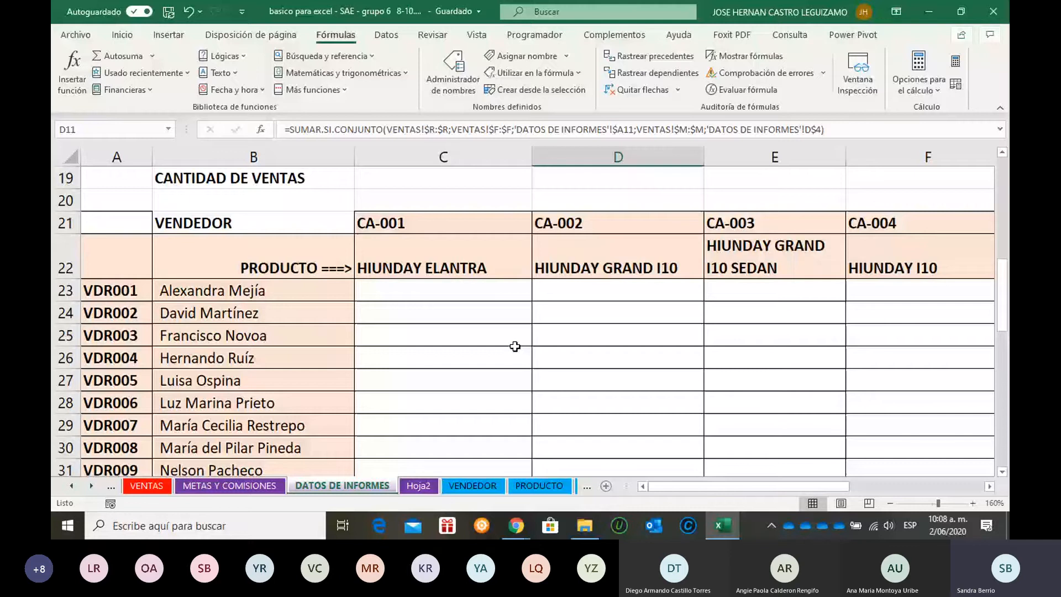
pyautogui.click(485, 296)
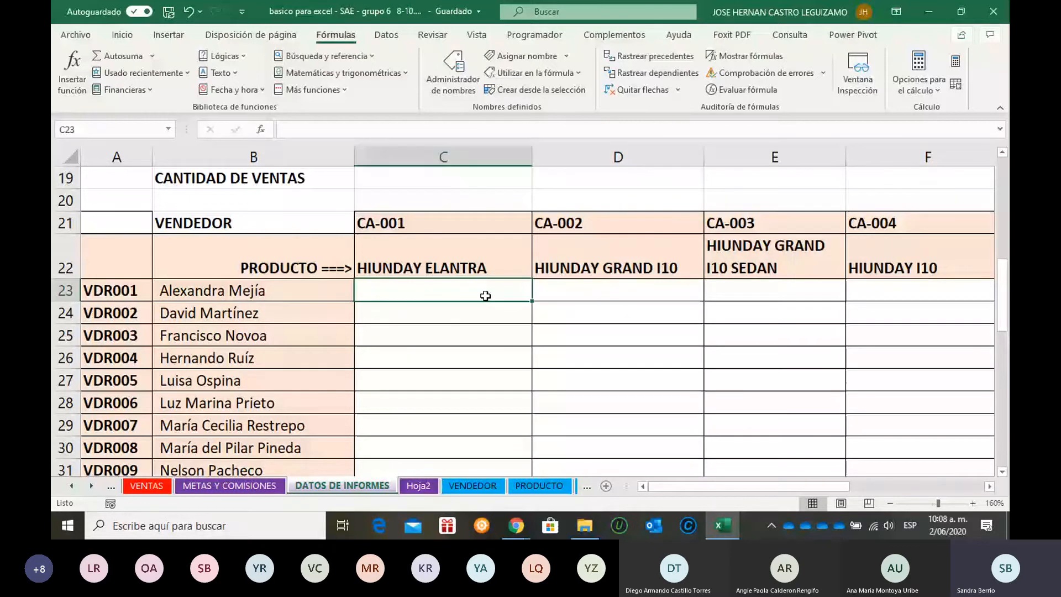
pyautogui.write('=CONTAR')
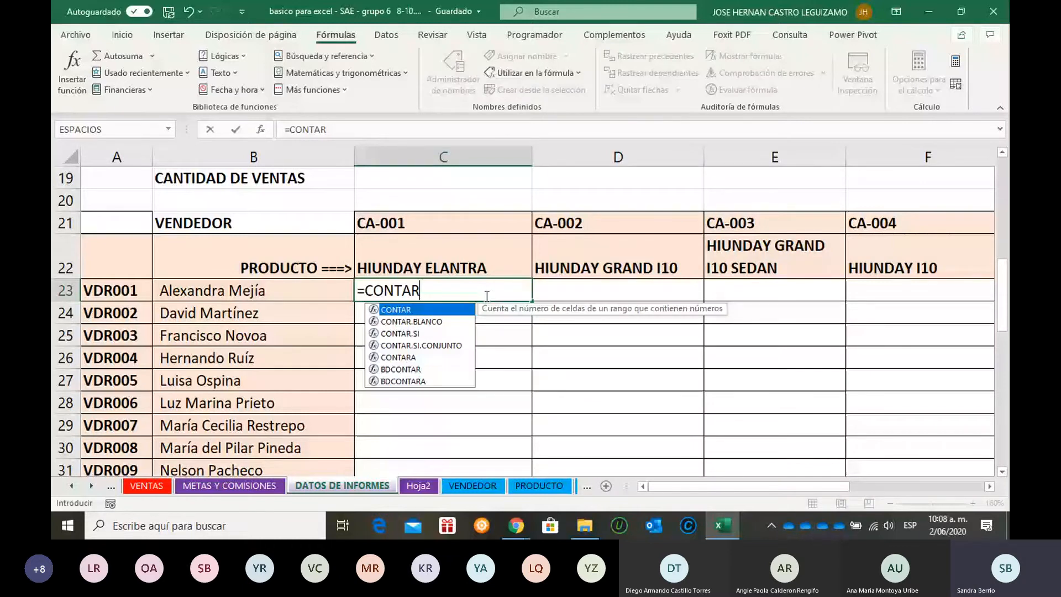
pyautogui.write('.SI.CON')
pyautogui.press('Tab')
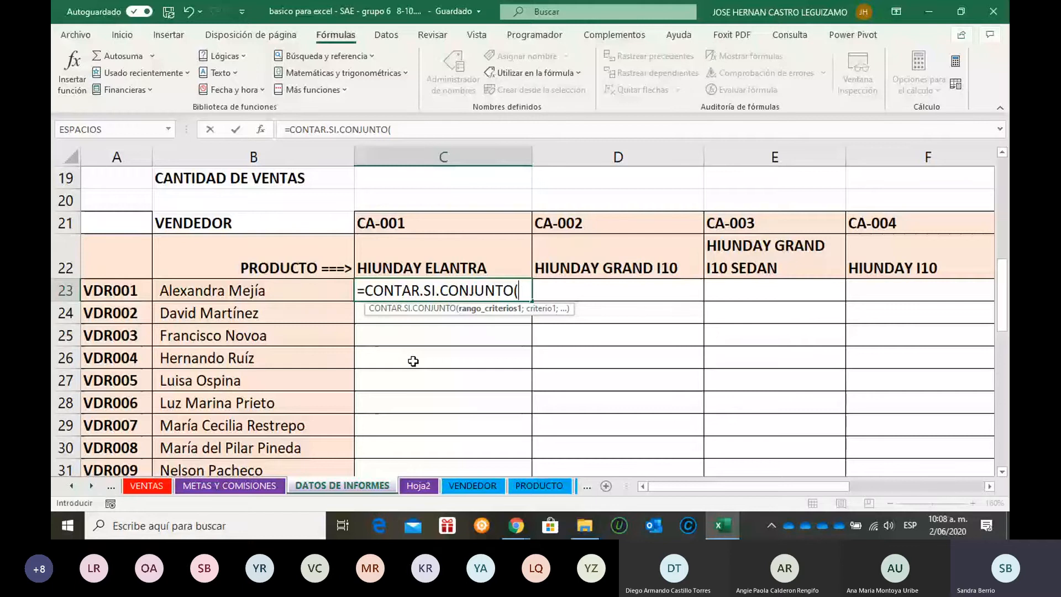
# - Set the first criteria range to the seller code column F:F of the VENTAS sheet and its criterion to A23 of DATOS DE INFORMES
pyautogui.click(166, 486)
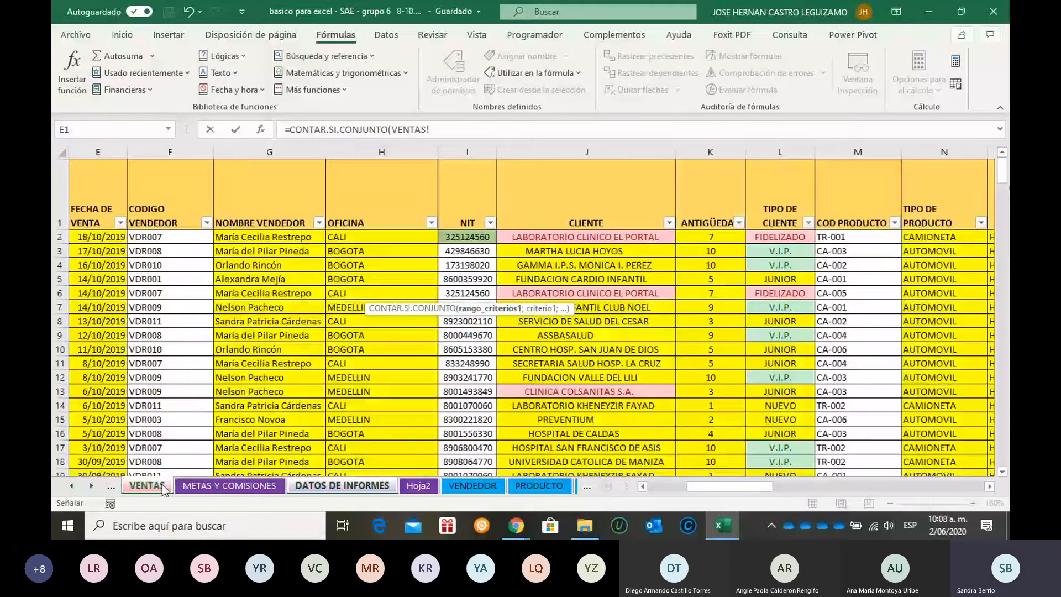
pyautogui.click(185, 153)
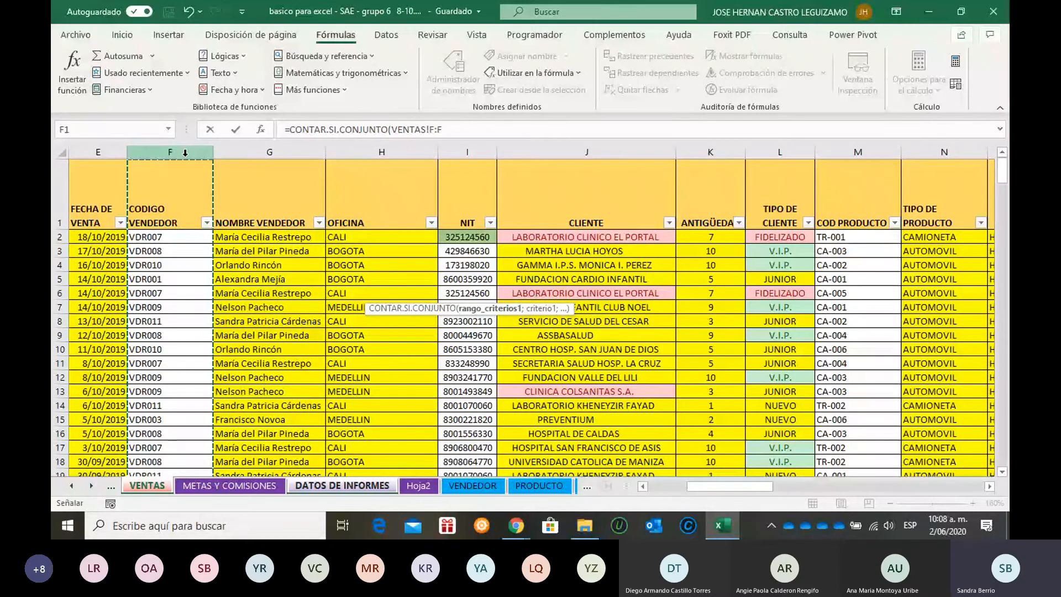
pyautogui.write(';')
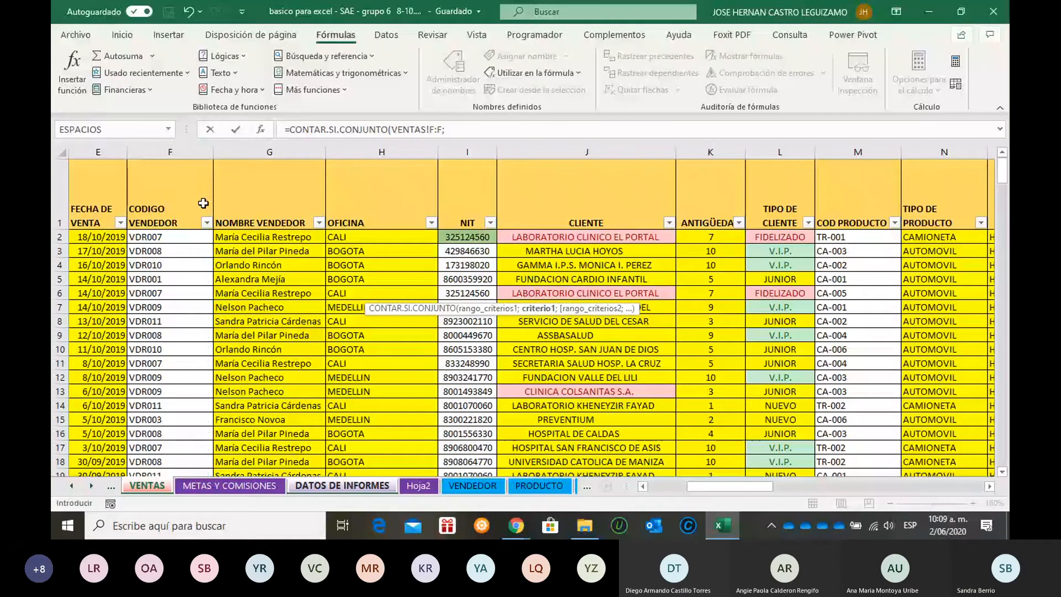
pyautogui.click(382, 486)
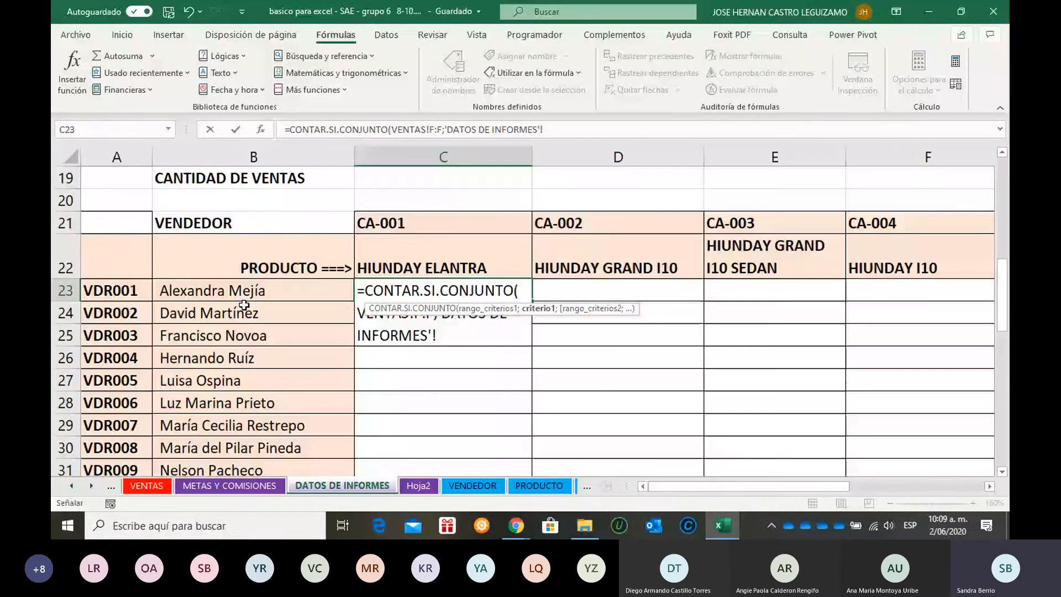
pyautogui.click(121, 289)
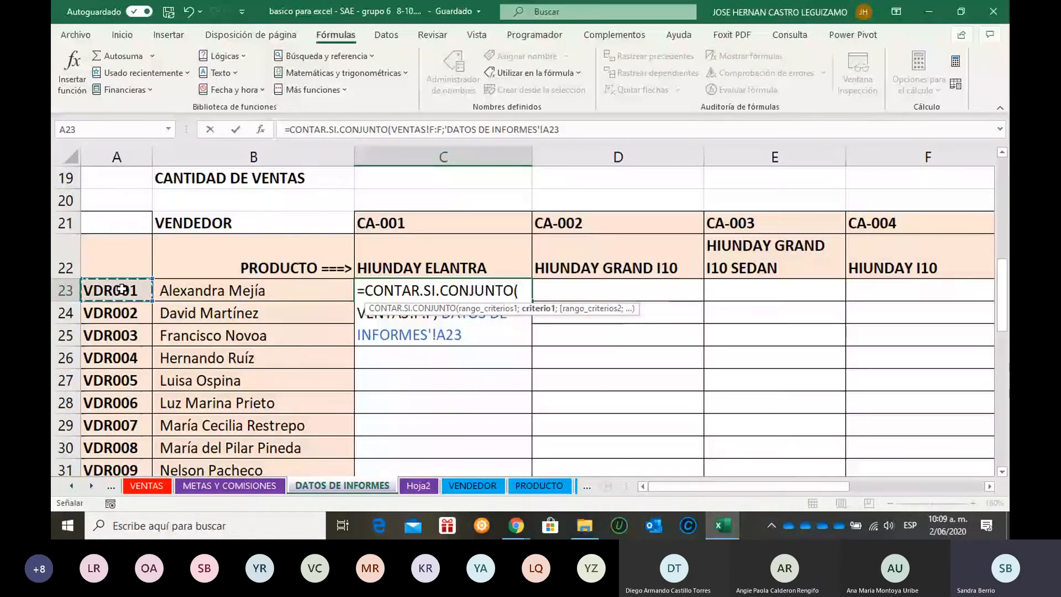
# - Complete the C23 formula with product code column M:M of the VENTAS sheet as second criteria range and C21 as its criterion
pyautogui.write(';')
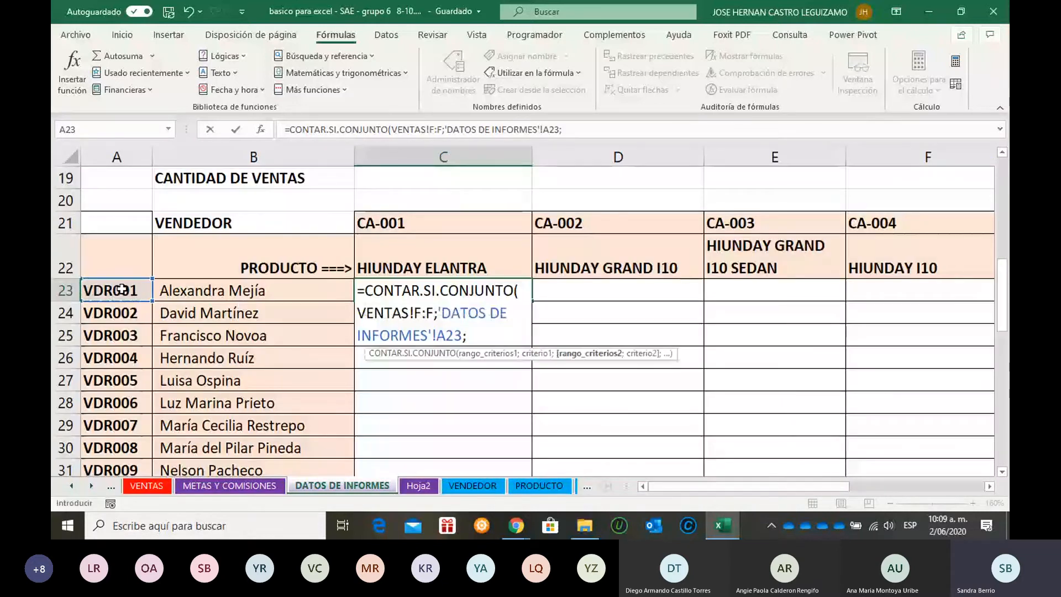
pyautogui.click(159, 486)
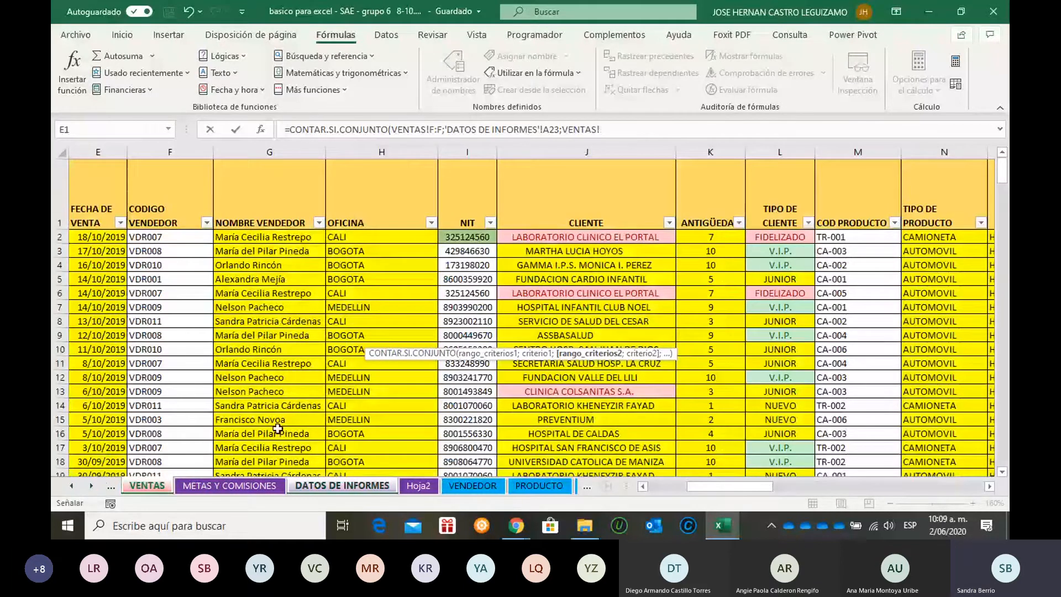
pyautogui.click(866, 150)
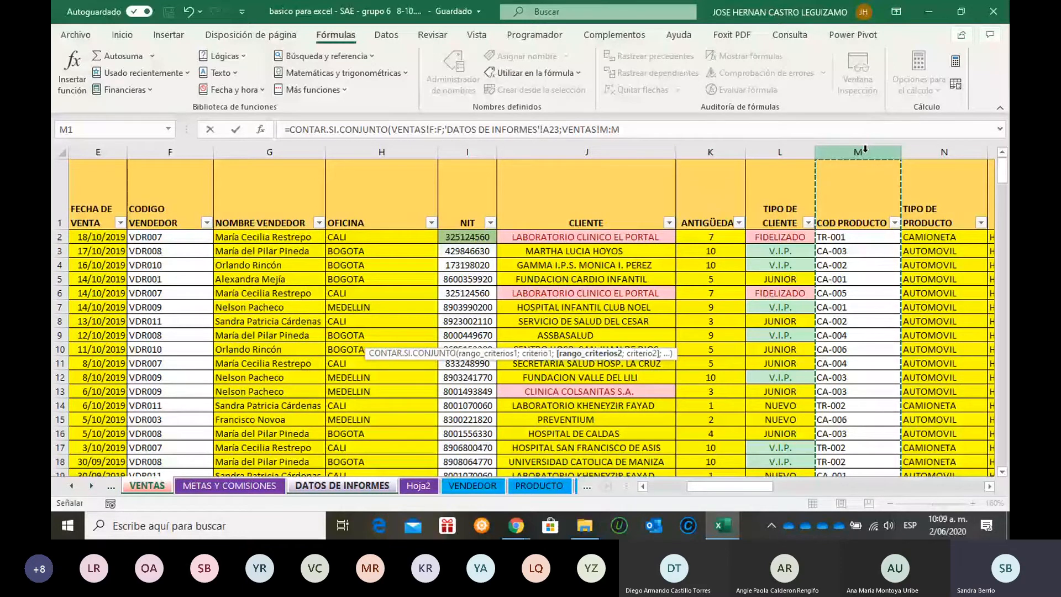
pyautogui.write(';')
pyautogui.click(342, 485)
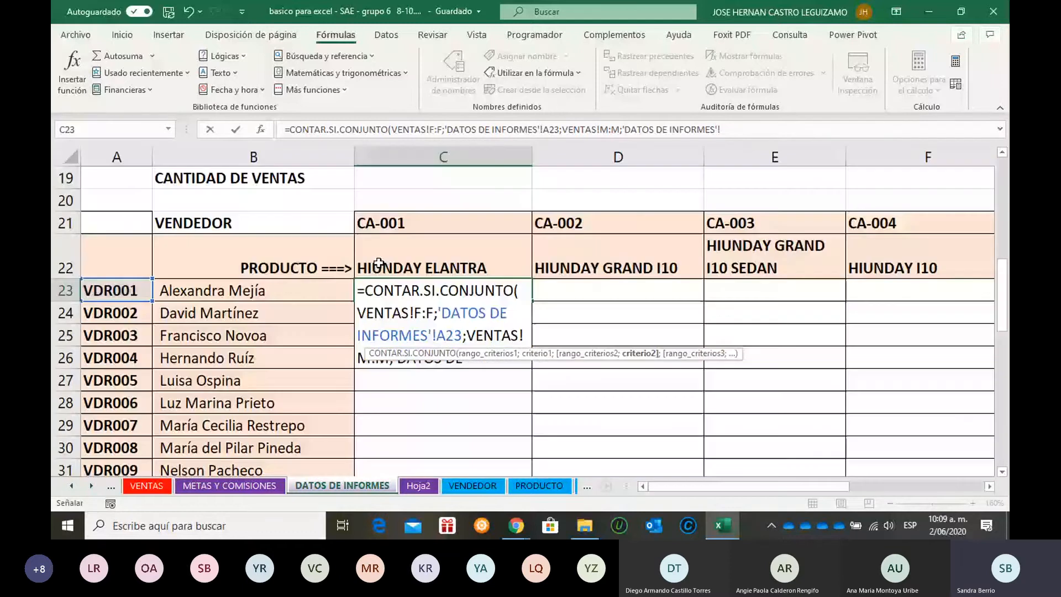
pyautogui.click(401, 221)
pyautogui.press('Return')
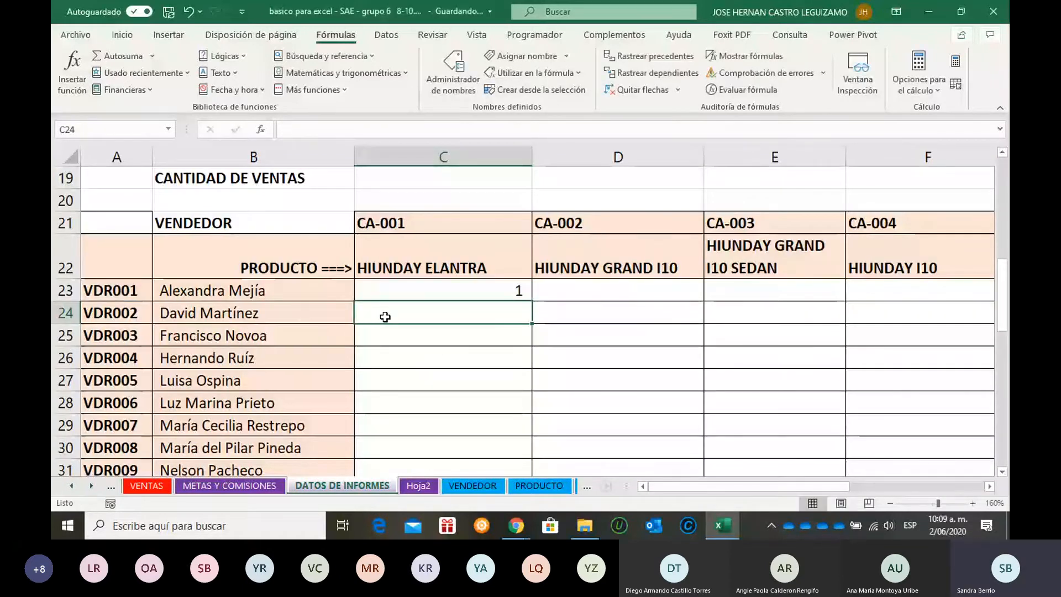
# - Make both VENTAS criteria ranges in the C23 formula absolute, as $F:$F and $M:$M
pyautogui.scroll(1, 445, 346)
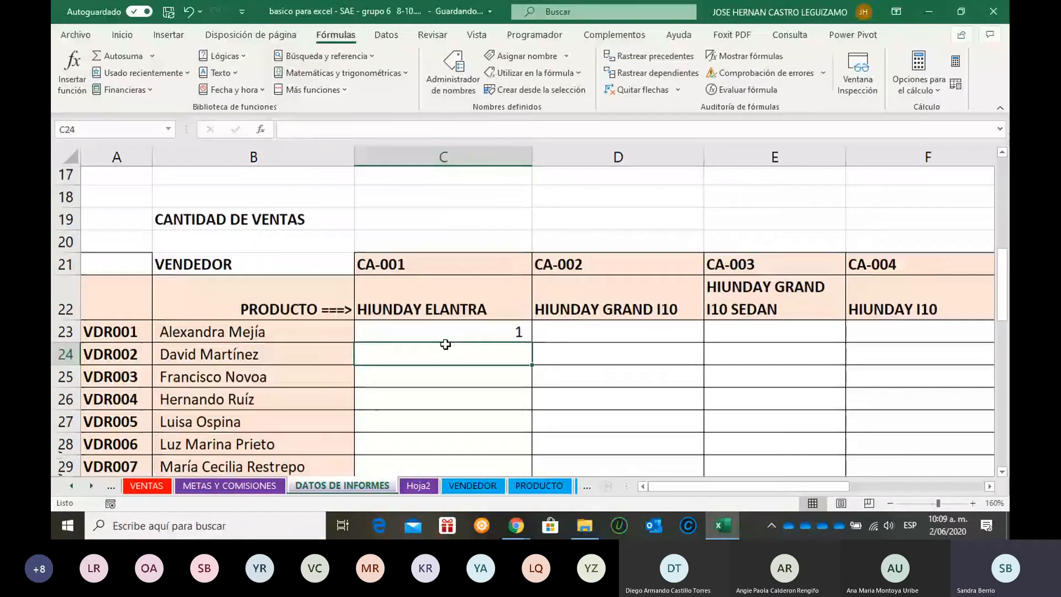
pyautogui.scroll(5, 445, 344)
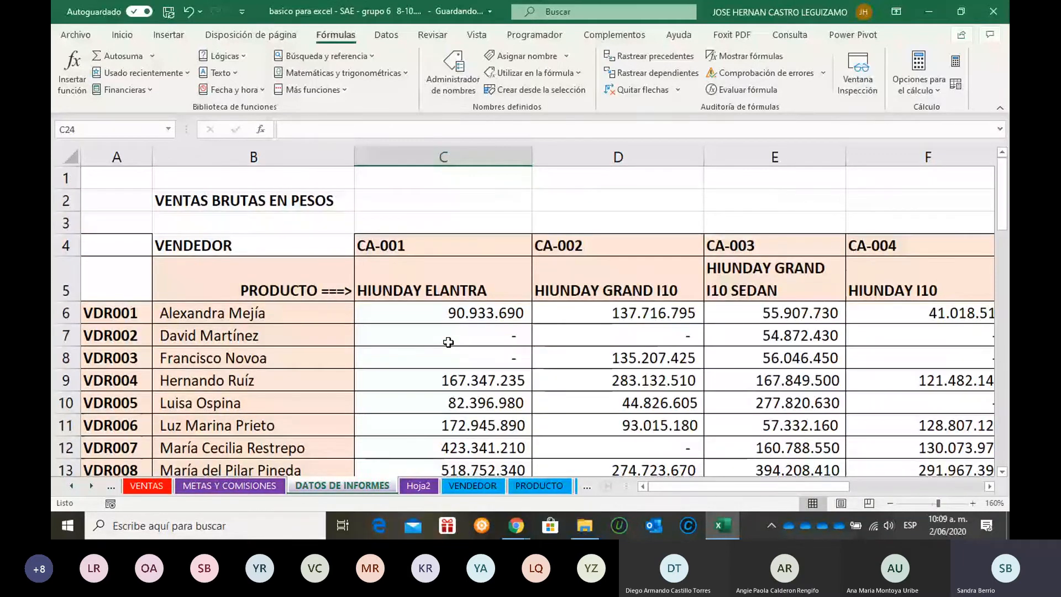
pyautogui.scroll(-7, 448, 342)
pyautogui.scroll(1, 449, 344)
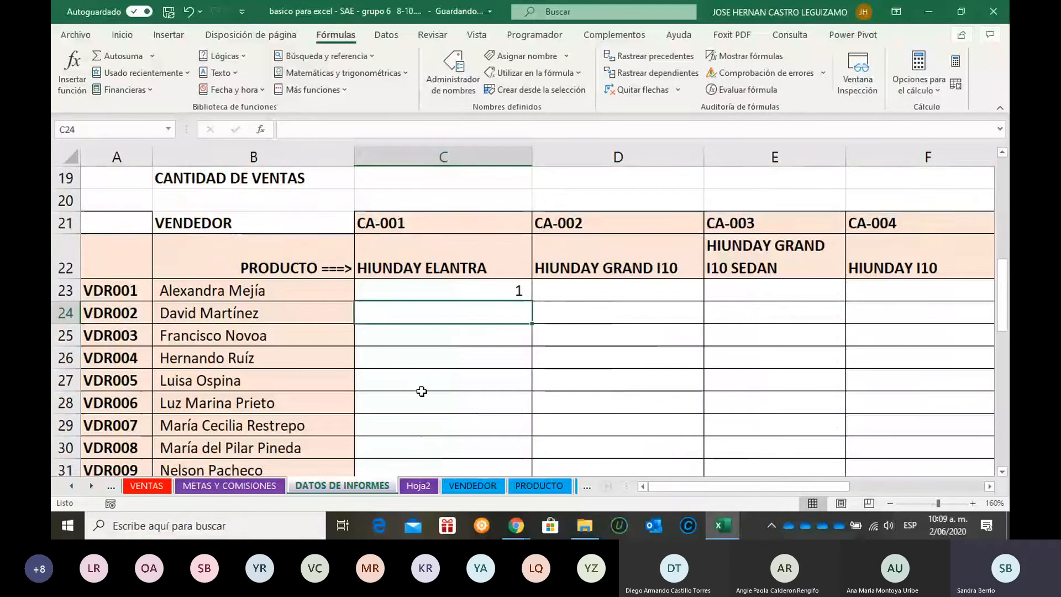
pyautogui.doubleClick(437, 293)
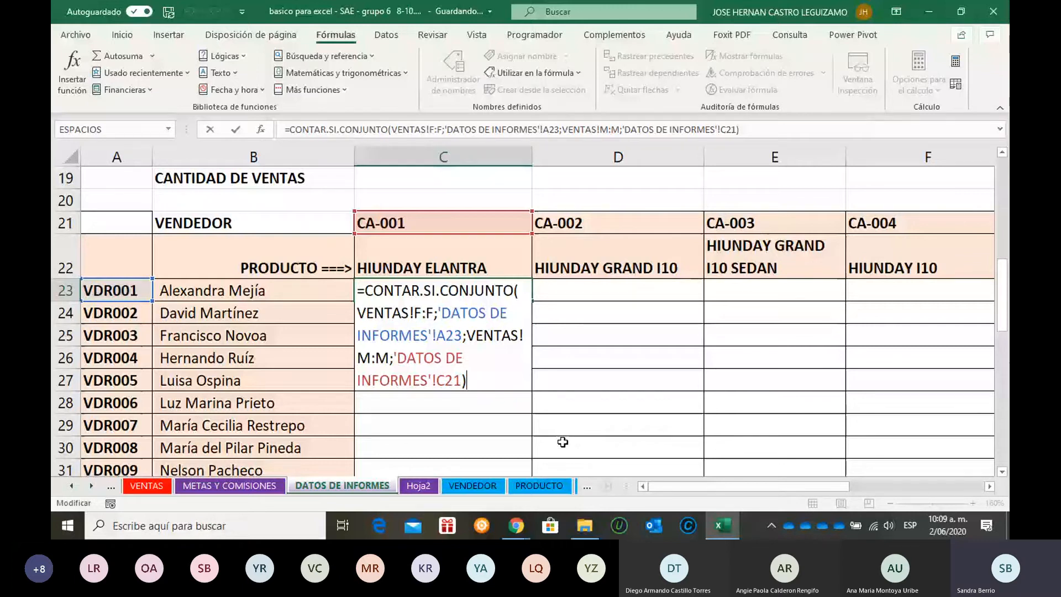
pyautogui.click(428, 315)
pyautogui.press('F4')
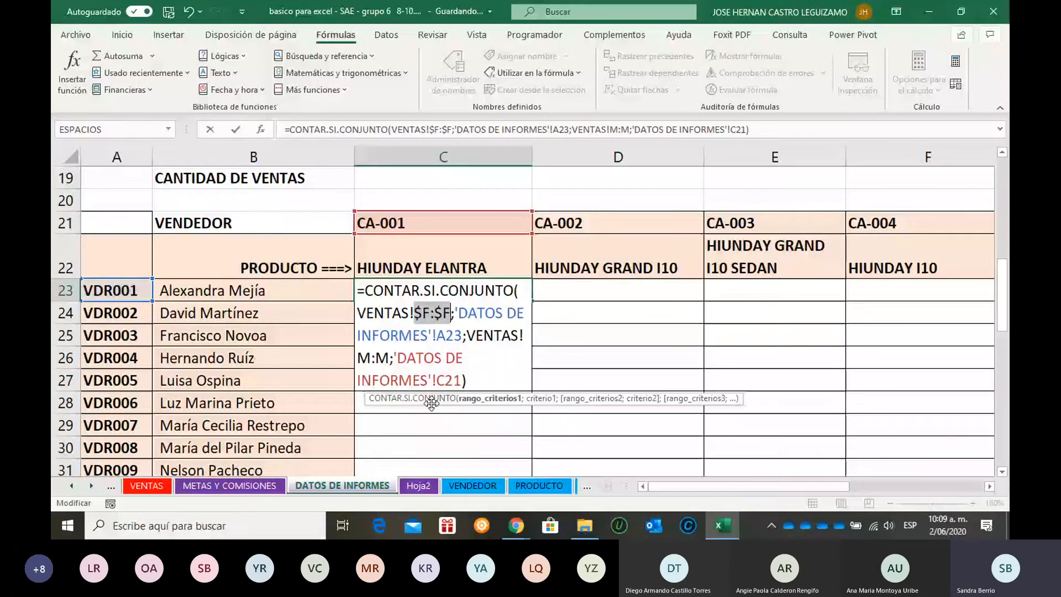
pyautogui.click(379, 358)
pyautogui.press('F4')
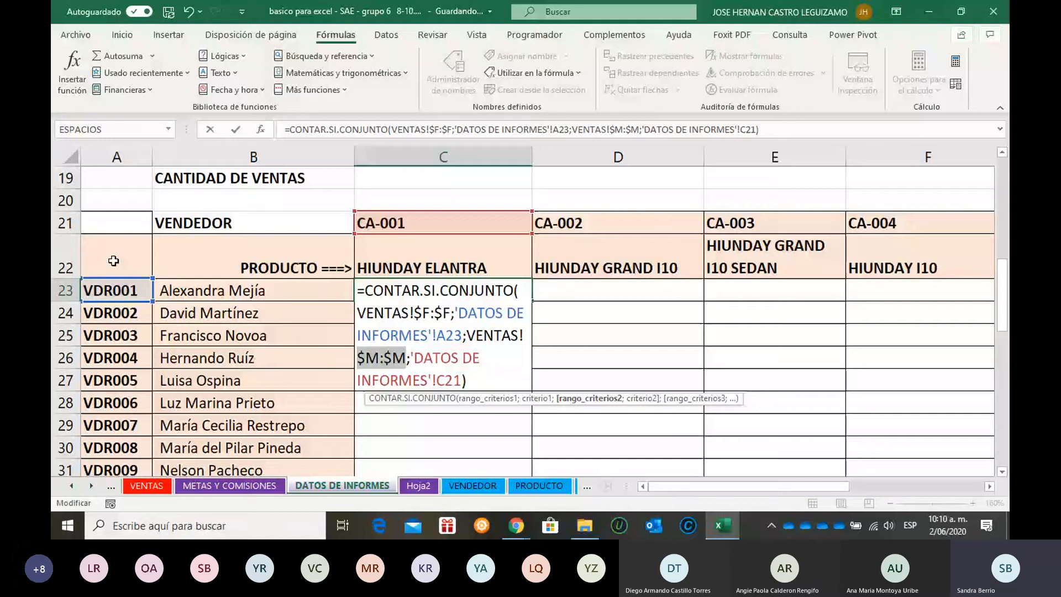
# - Fix the column of the seller criterion as $A23 and the row of the product criterion as C$21 in the C23 formula
pyautogui.click(456, 337)
pyautogui.press('F4')
pyautogui.press('F4')
pyautogui.press('F4')
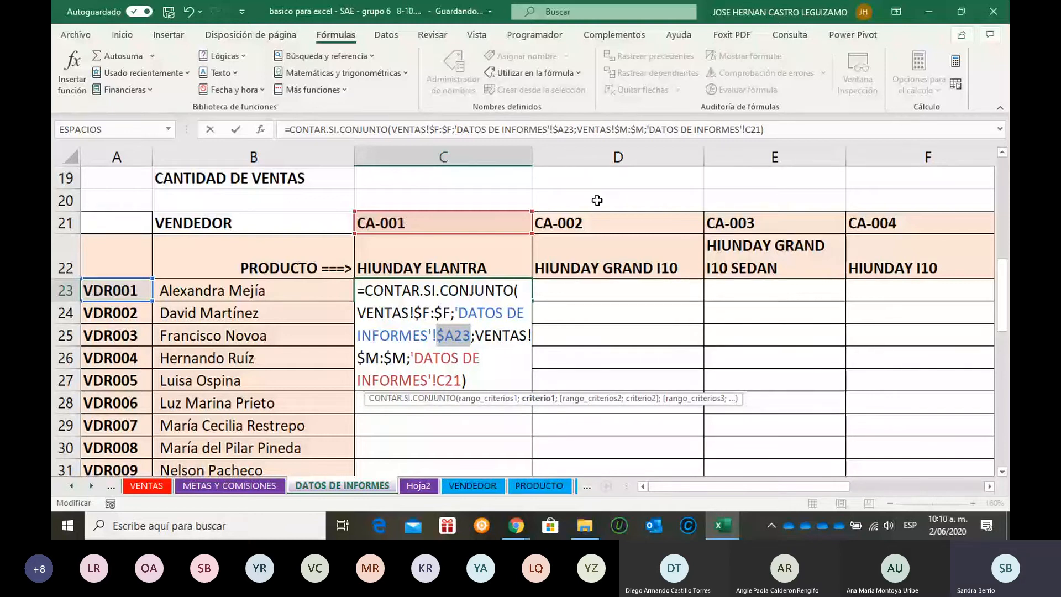
pyautogui.click(445, 381)
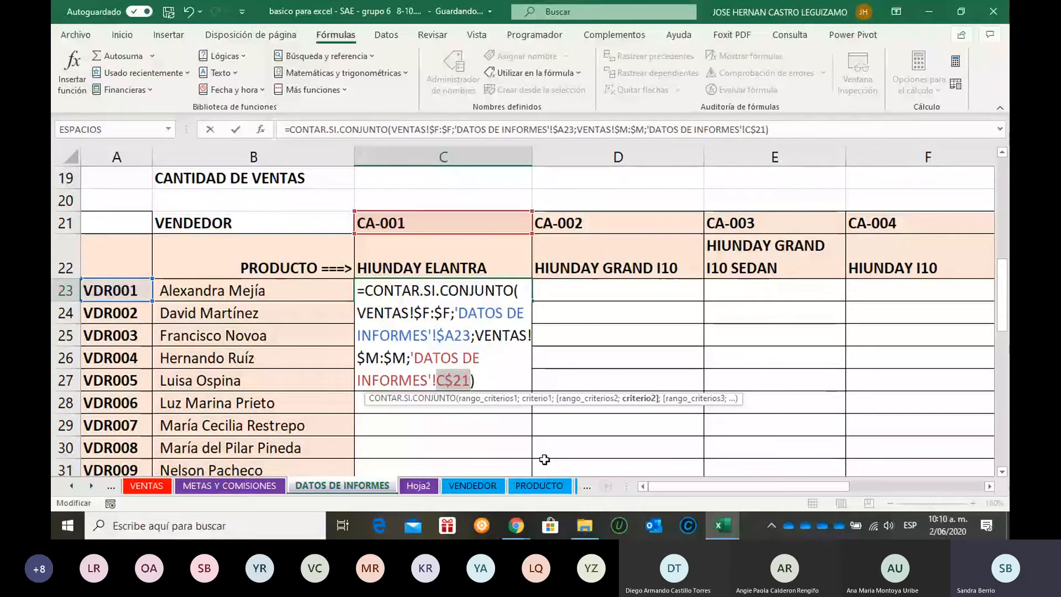
pyautogui.press('Return')
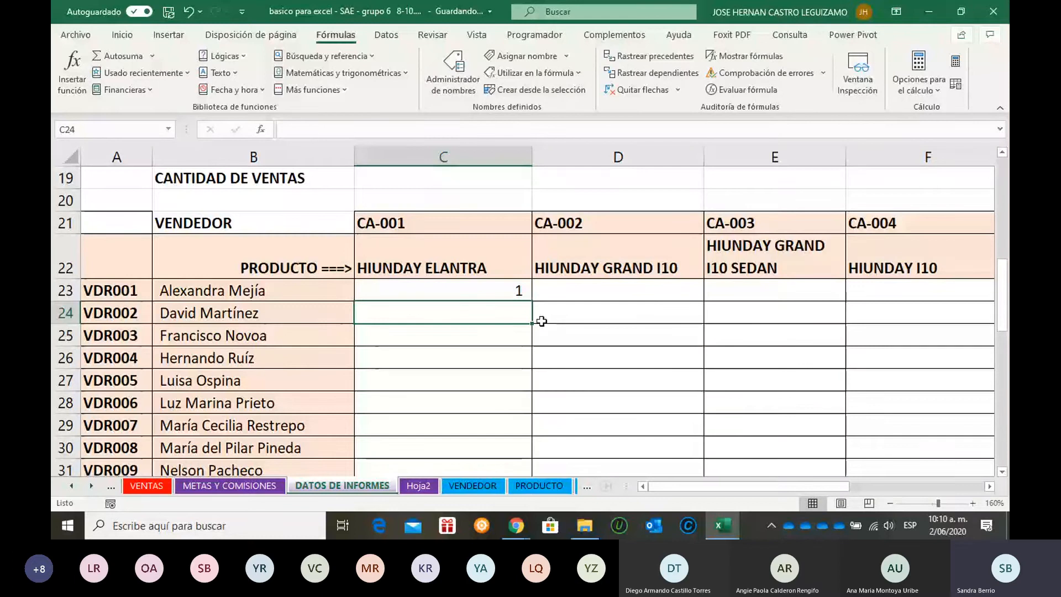
# - Fill the C23 formula down to row 33 and across to column J of the CANTIDAD DE VENTAS table
pyautogui.click(517, 292)
pyautogui.doubleClick(534, 302)
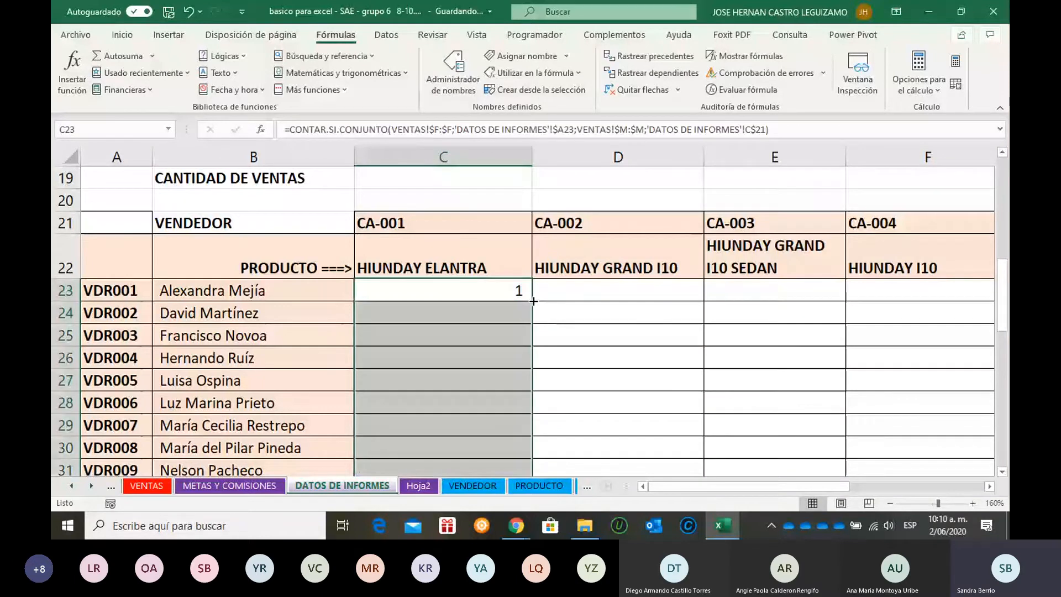
pyautogui.scroll(-2, 641, 348)
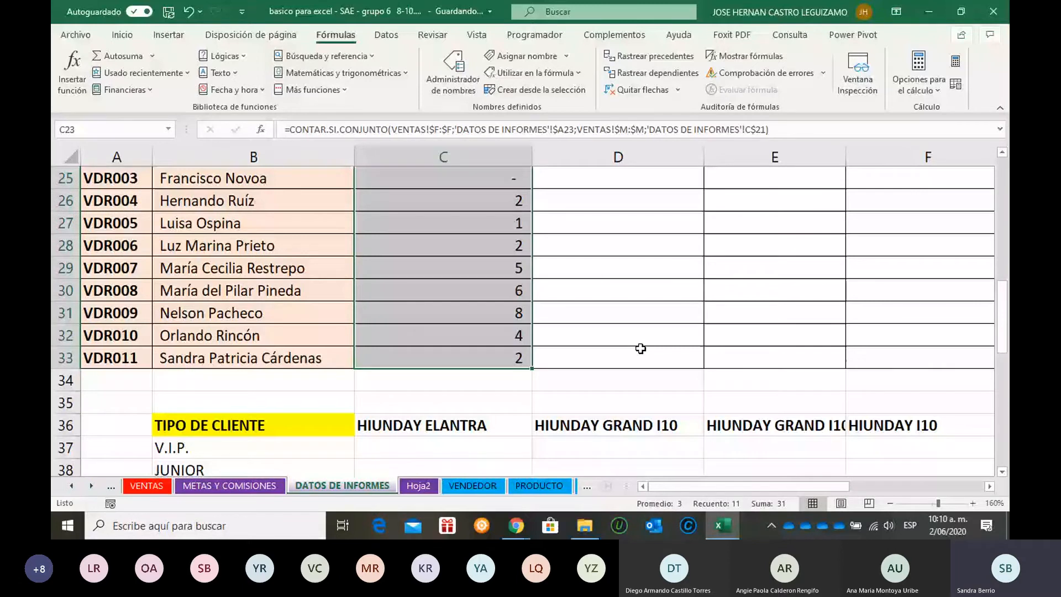
pyautogui.hotkey('ctrl', 'shift', 'Right')
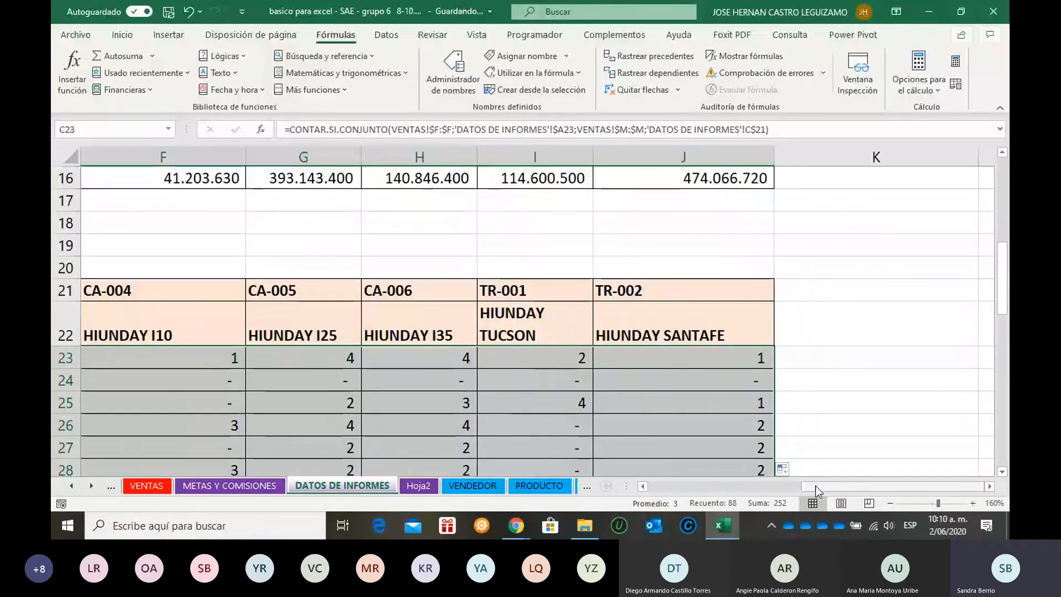
pyautogui.moveTo(816, 487); pyautogui.dragTo(659, 489)
pyautogui.click(581, 445)
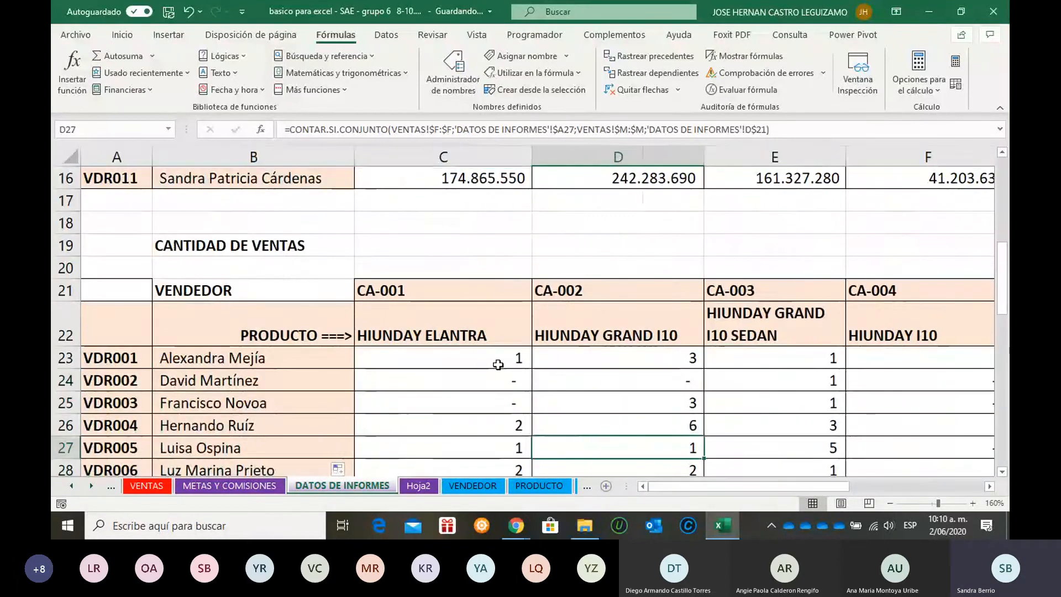
# - Clear all the count formulas in C23:J33 of the CANTIDAD DE VENTAS table
pyautogui.click(498, 360)
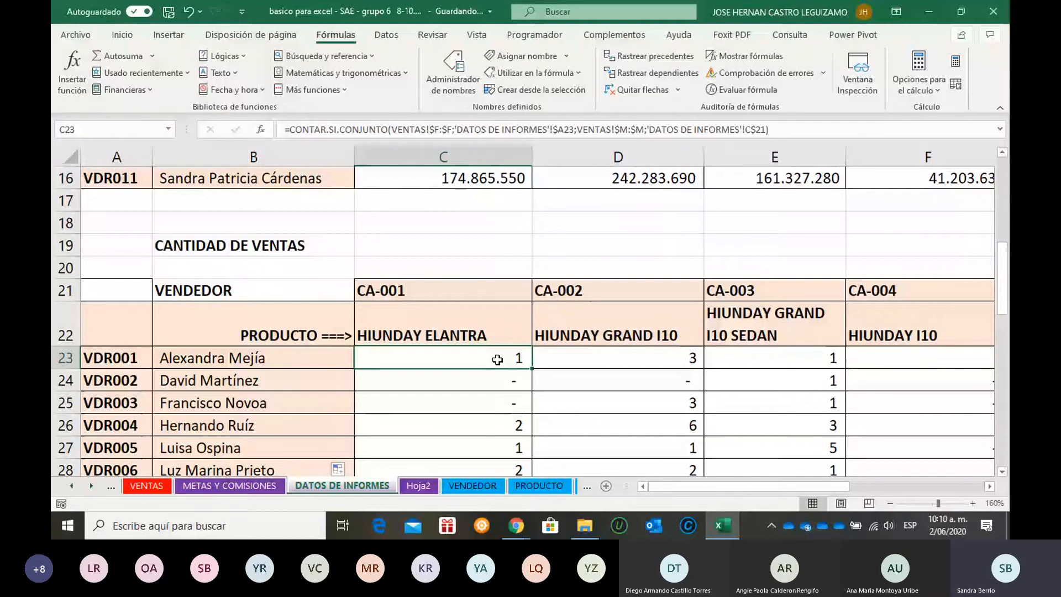
pyautogui.hotkey('ctrl', 'shift', 'Right')
pyautogui.hotkey('ctrl', 'shift', 'Down')
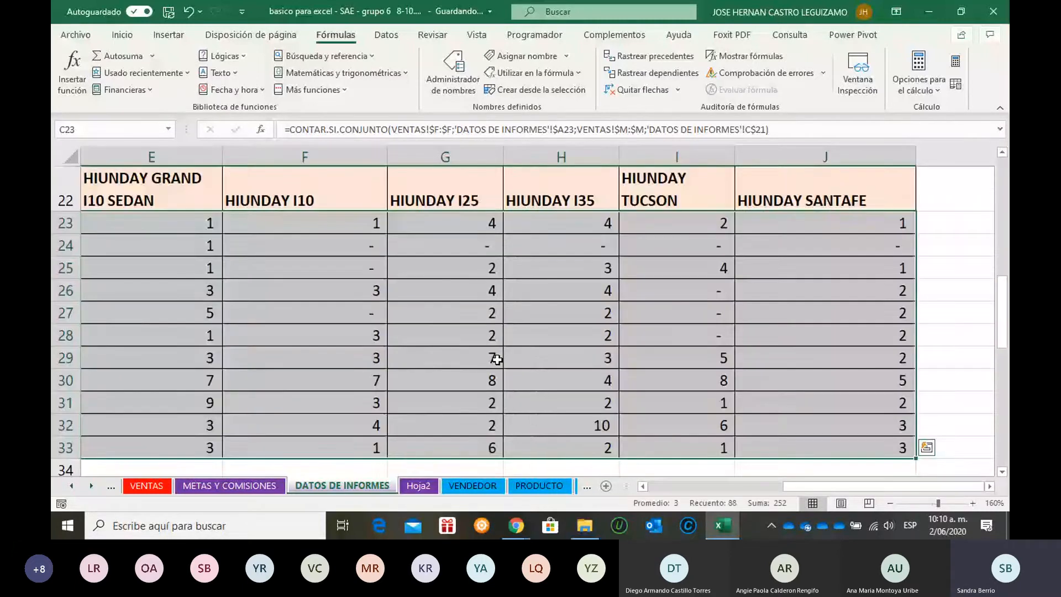
pyautogui.press('Delete')
# - Start a new CONTAR.SI.CONJUNTO formula in C23 of the CANTIDAD DE VENTAS table
pyautogui.click(468, 229)
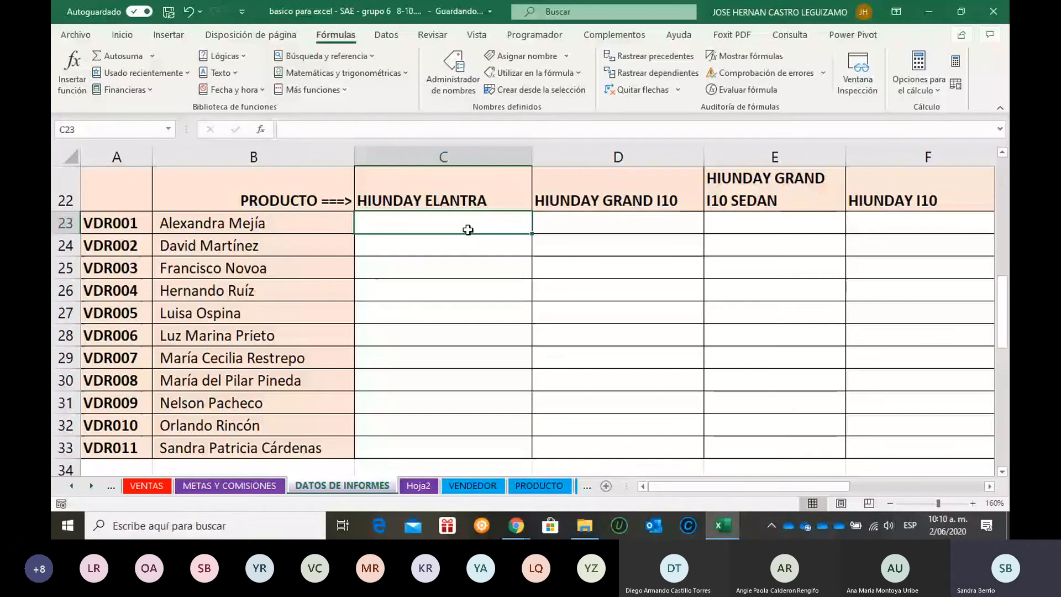
pyautogui.write('=CONTAR.SI')
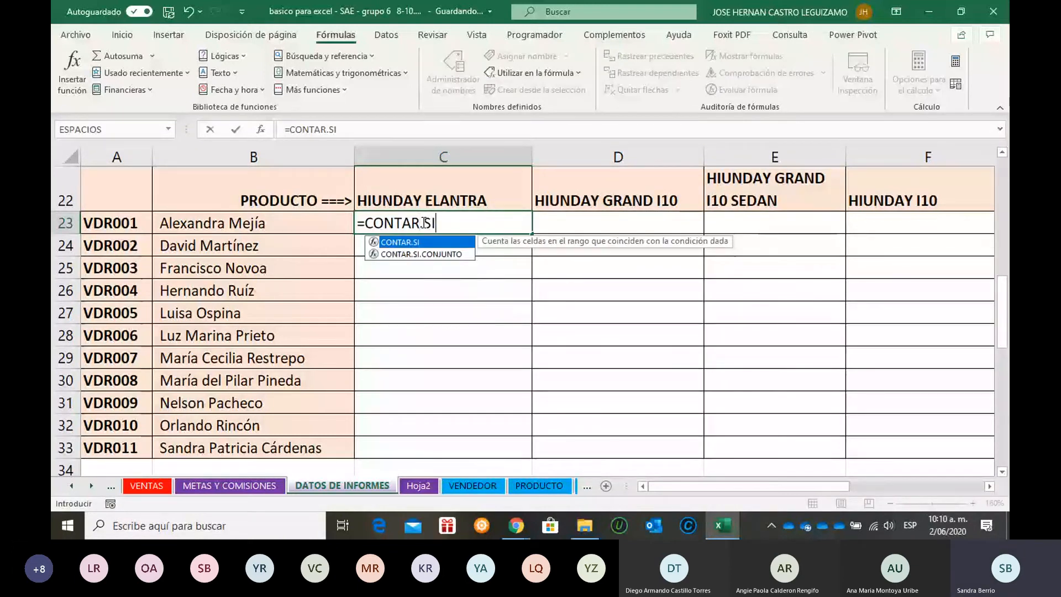
pyautogui.press('Down')
pyautogui.press('Tab')
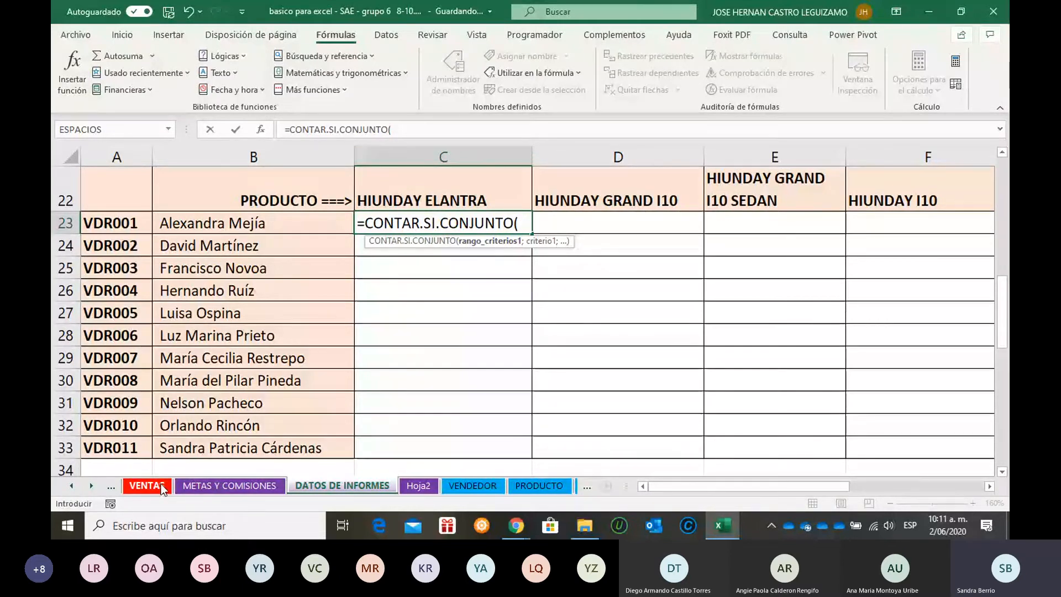
# - Set the first criteria range to seller code column F:F of the VENTAS sheet and its criterion to A23 of DATOS DE INFORMES
pyautogui.click(161, 485)
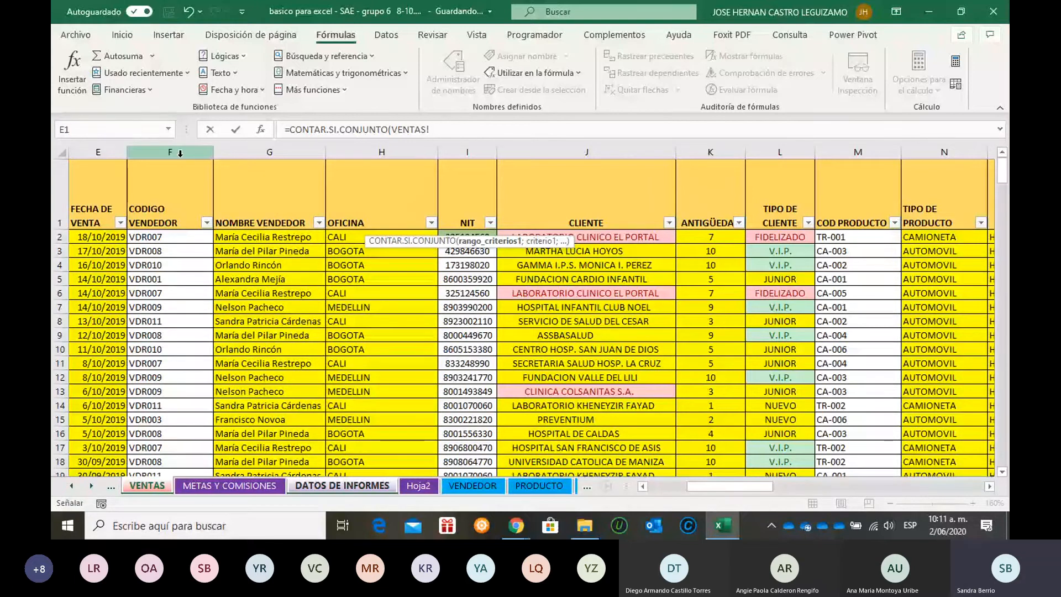
pyautogui.click(180, 153)
pyautogui.write(';')
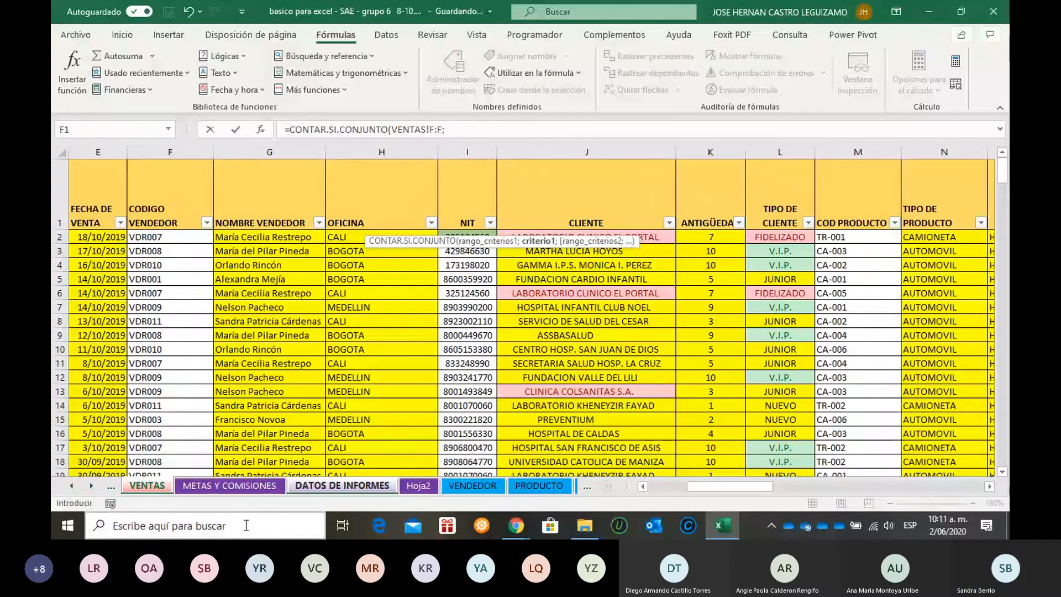
pyautogui.click(312, 491)
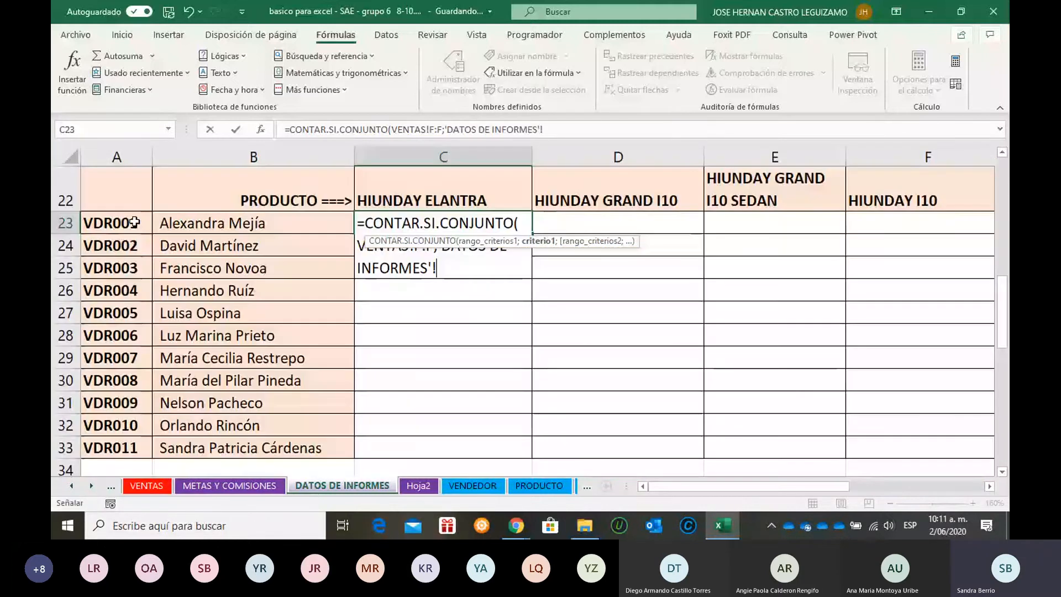
pyautogui.click(134, 223)
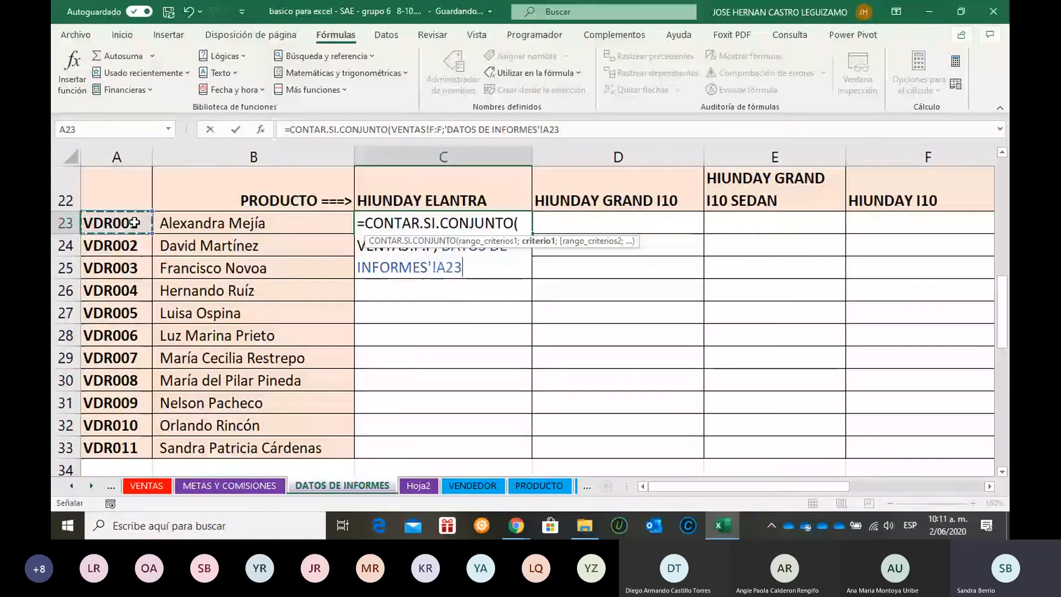
pyautogui.write(';')
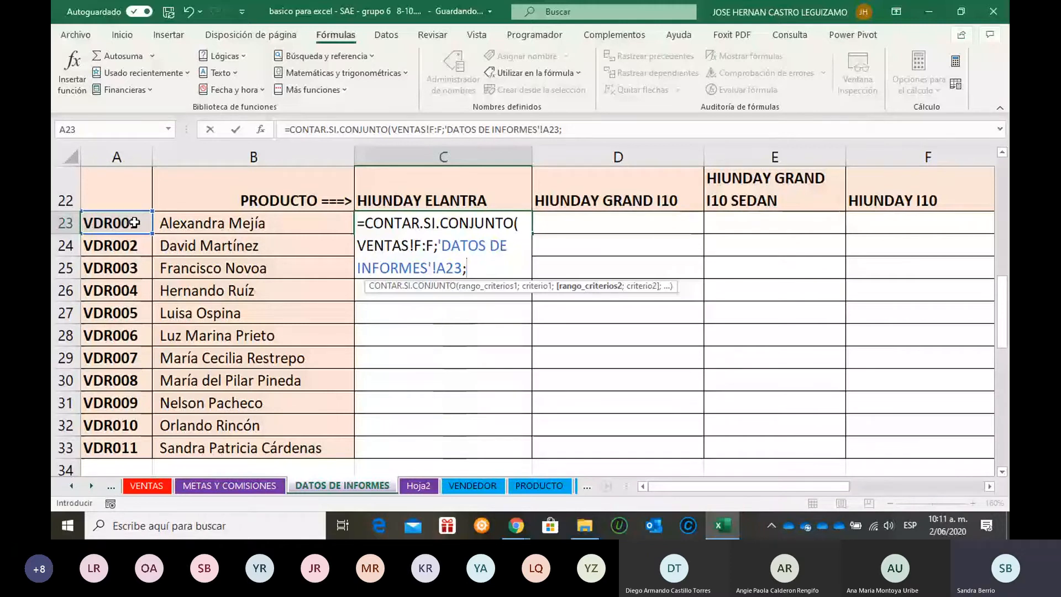
# - Set the second criteria range to VENTAS column M:M with C21 of DATOS DE INFORMES as its criterion, and enter the formula
pyautogui.click(154, 487)
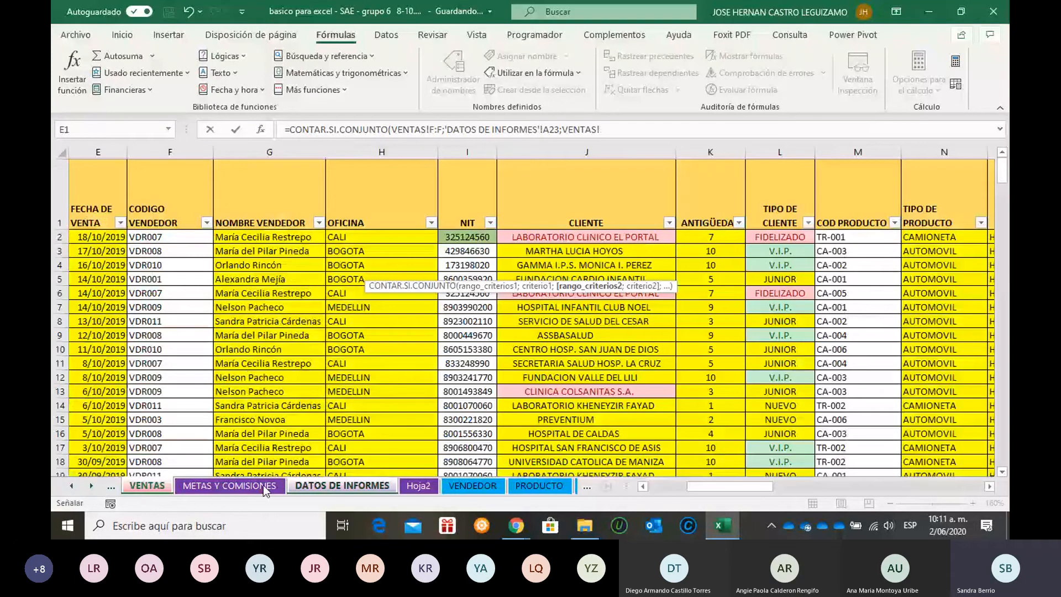
pyautogui.click(871, 148)
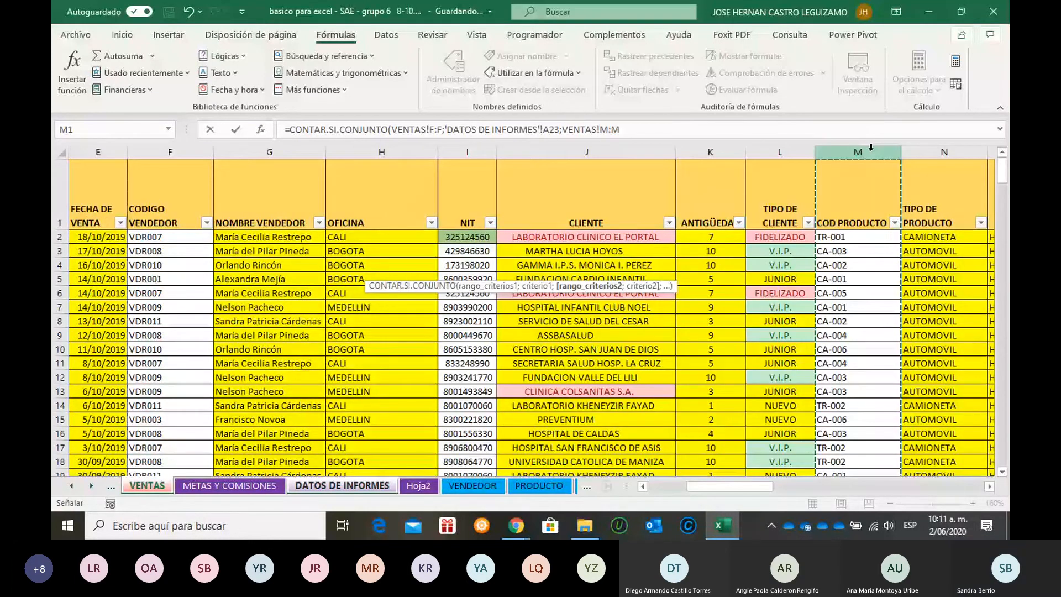
pyautogui.write(';')
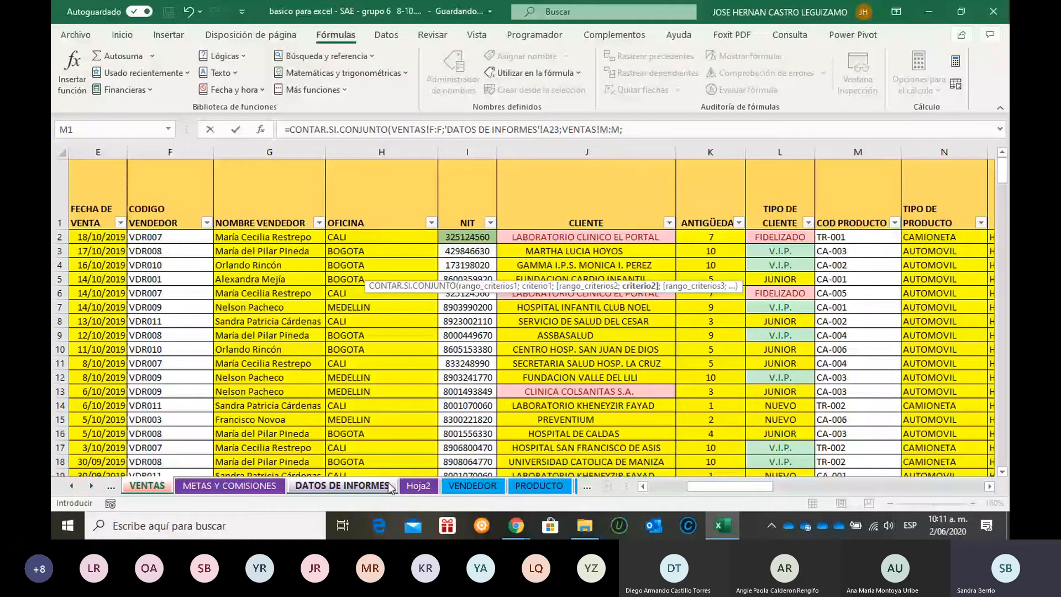
pyautogui.click(342, 485)
pyautogui.click(447, 217)
pyautogui.press('Return')
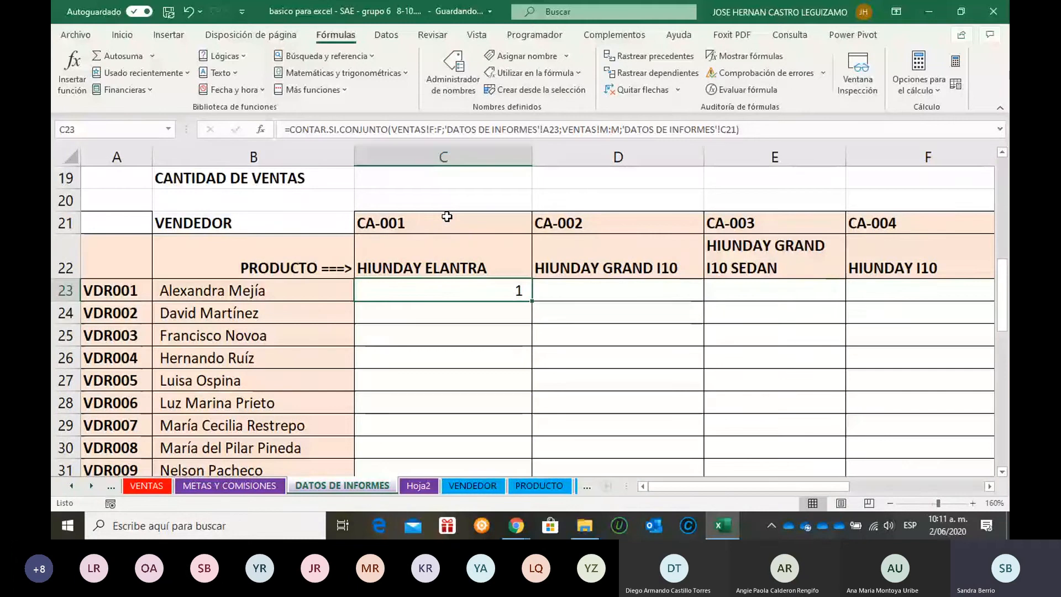
# - Make the two VENTAS criteria ranges in the C23 formula absolute, as $F:$F and $M:$M
pyautogui.press('F2')
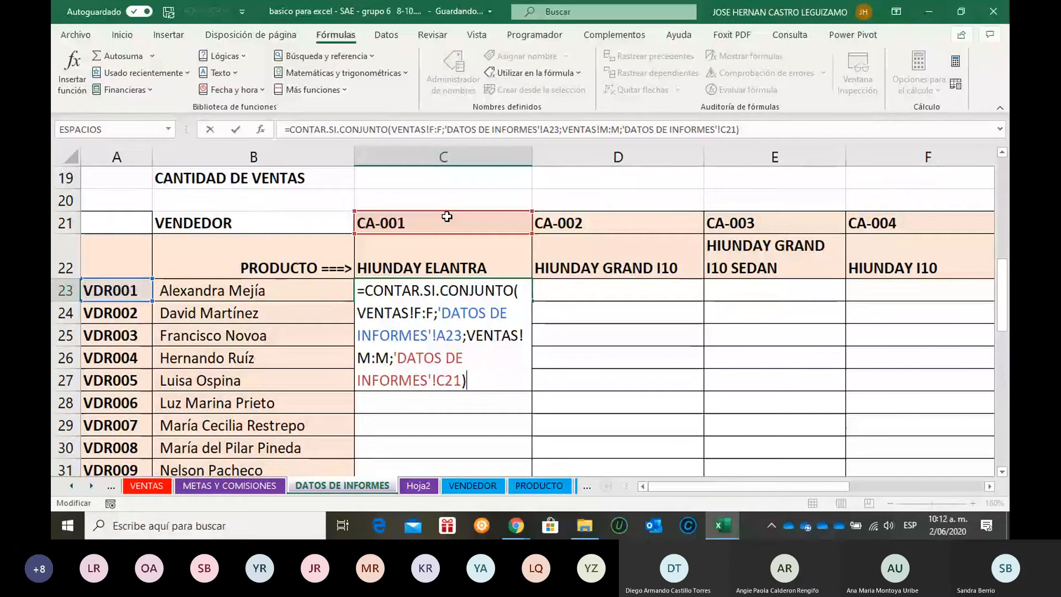
pyautogui.click(424, 313)
pyautogui.press('F4')
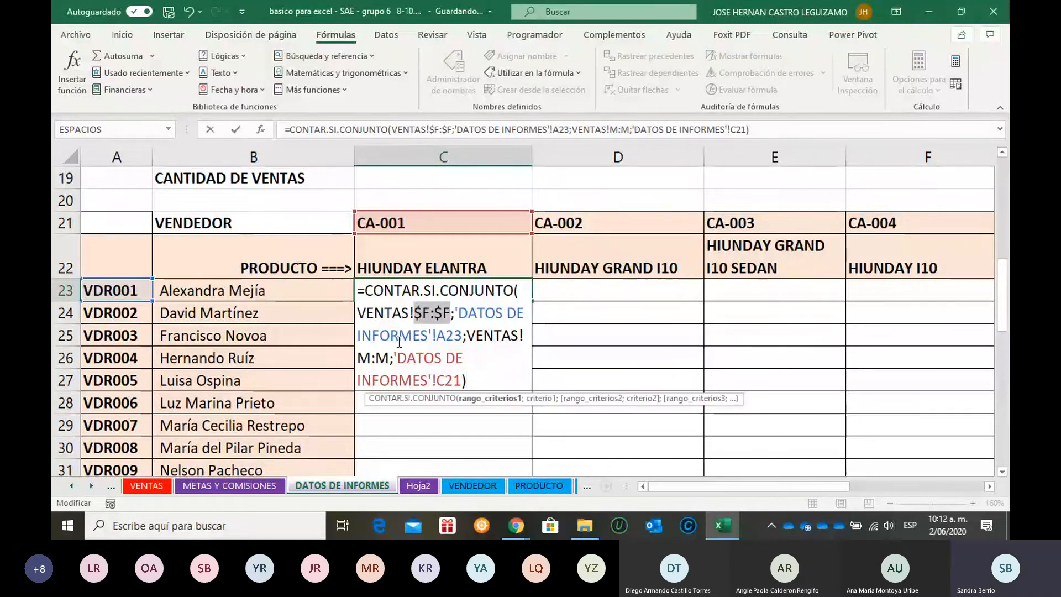
pyautogui.click(382, 357)
pyautogui.tripleClick(380, 358)
pyautogui.click(378, 358)
pyautogui.doubleClick(379, 359)
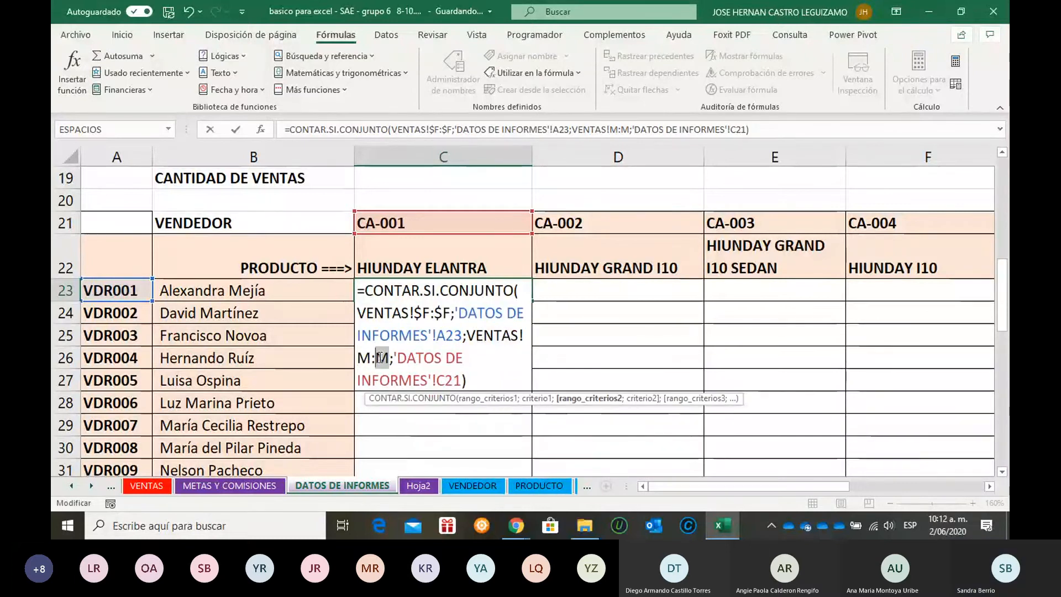
pyautogui.press('F4')
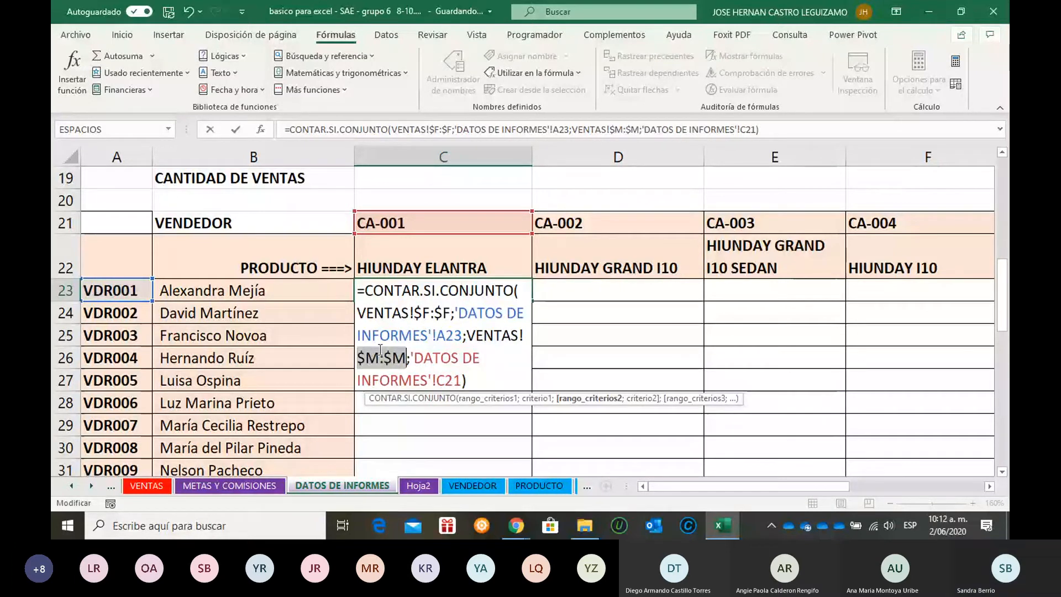
# - Fix the C23 formula's criteria as $A23 for the seller code and C$21 for the product code, and enter the formula
pyautogui.doubleClick(445, 336)
pyautogui.press('F4')
pyautogui.press('F4')
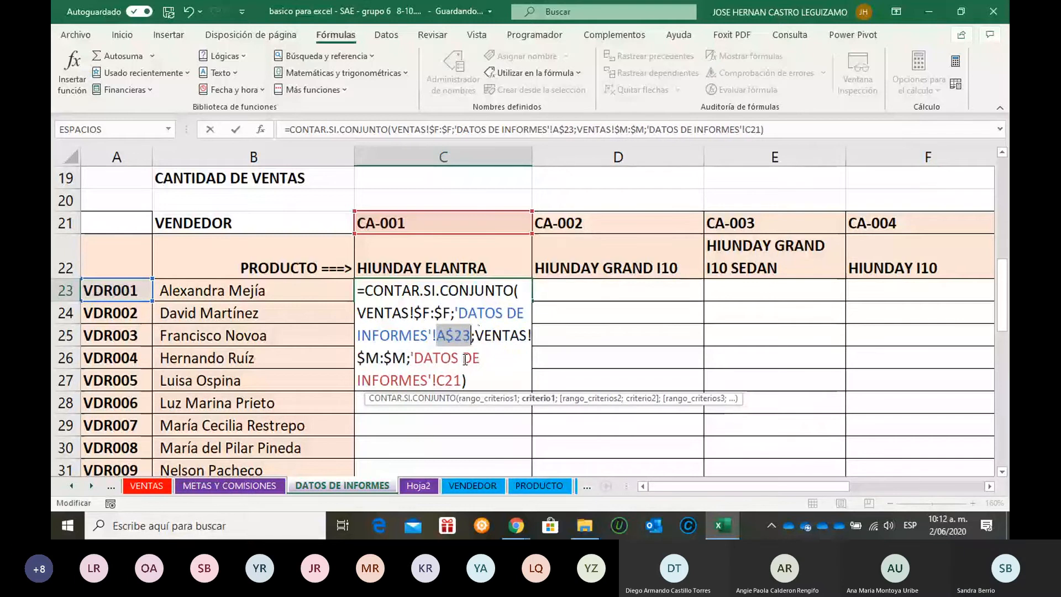
pyautogui.press('F4')
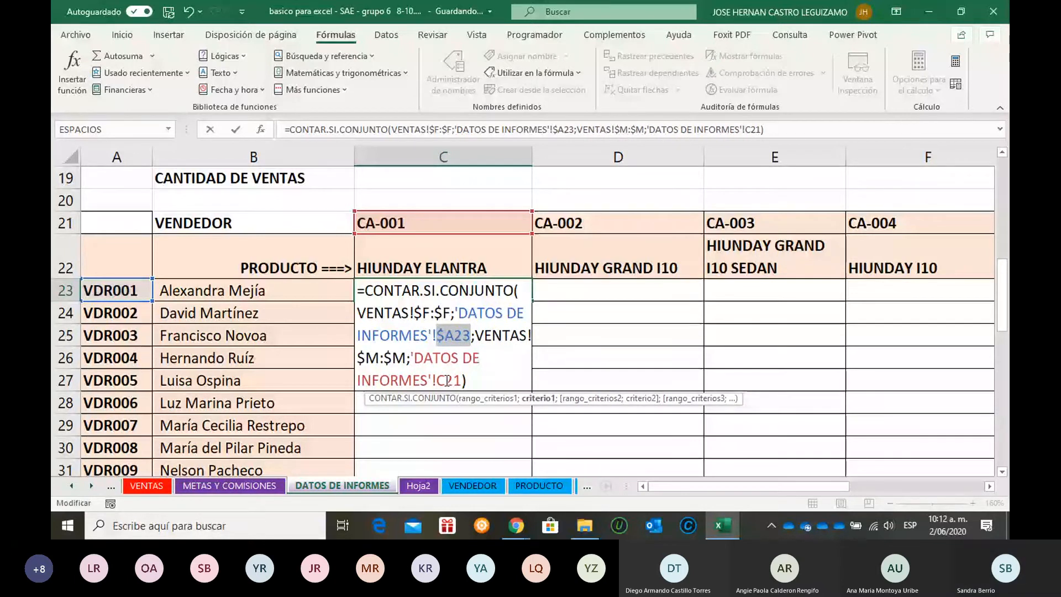
pyautogui.doubleClick(448, 380)
pyautogui.press('F4')
pyautogui.press('F4')
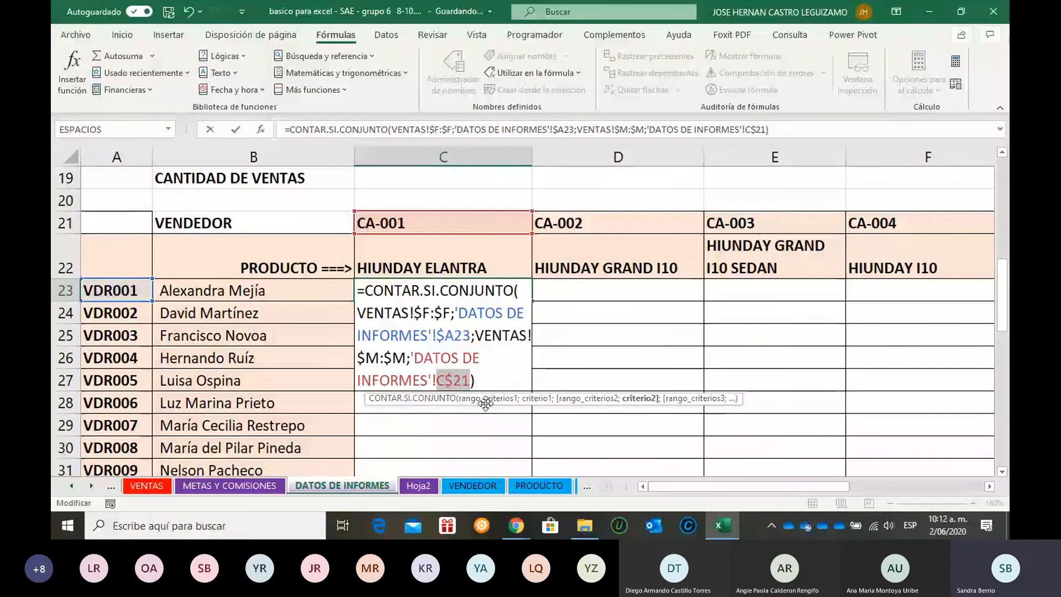
pyautogui.press('Return')
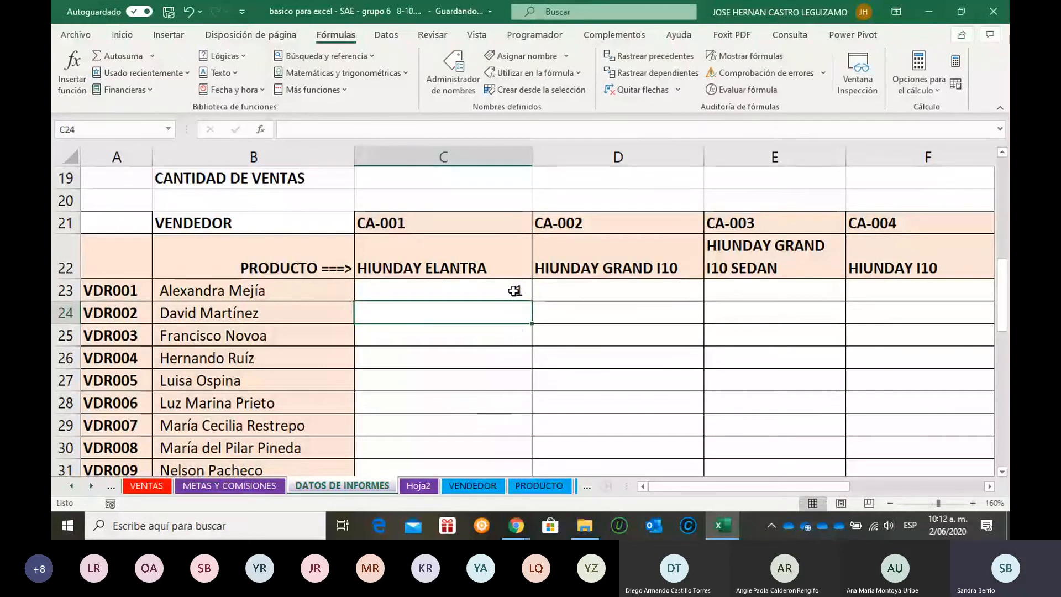
# - Fill the C23 formula across to J23 and down through all seller rows of the CANTIDAD DE VENTAS table
pyautogui.click(516, 289)
pyautogui.moveTo(530, 300); pyautogui.dragTo(801, 321)
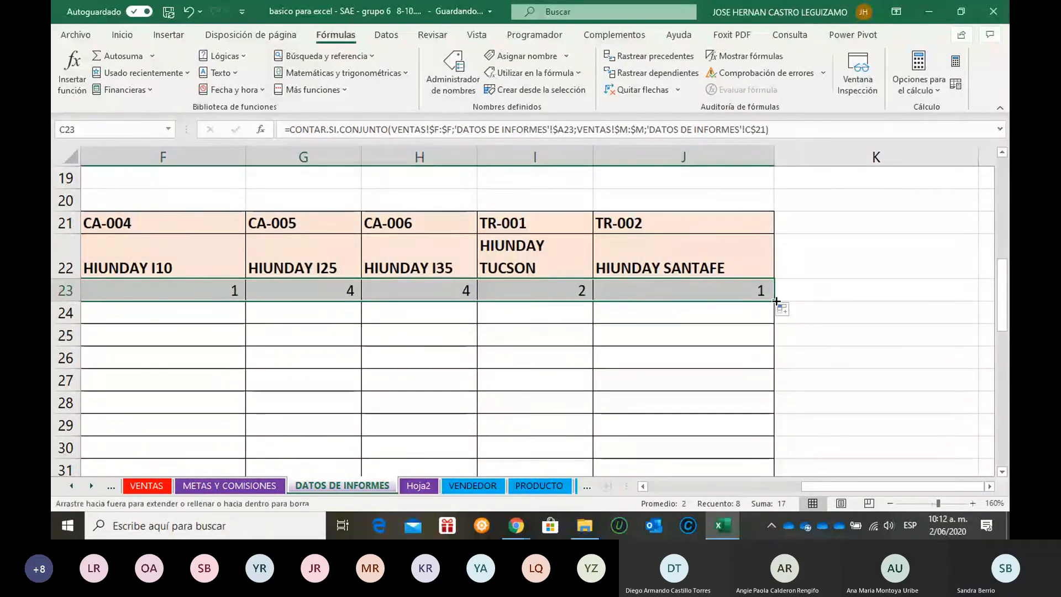
pyautogui.doubleClick(776, 301)
pyautogui.click(685, 319)
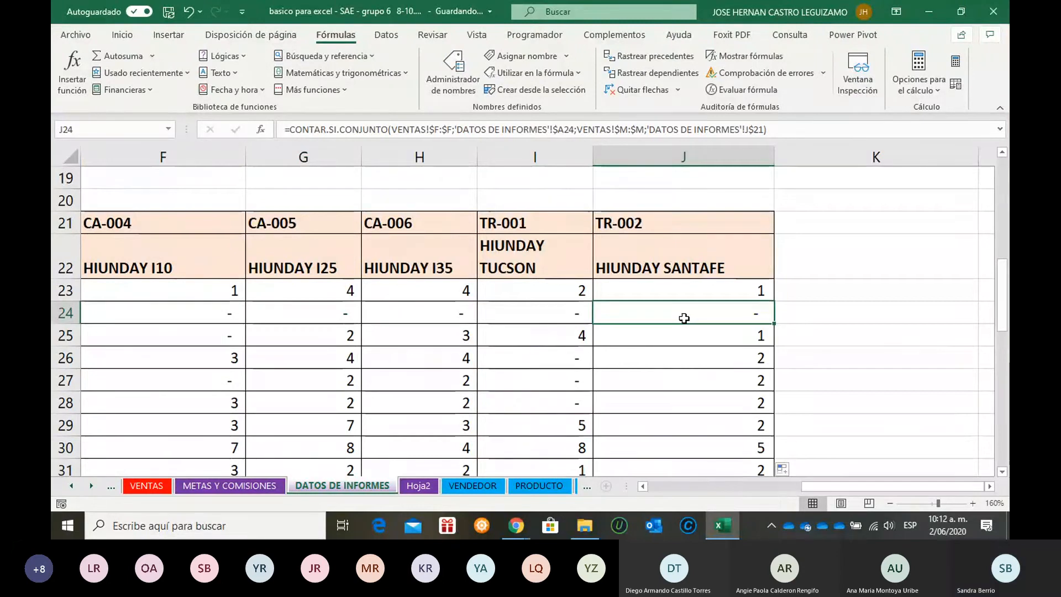
# - Examine the fixed and mixed references in the C23 formula of the CANTIDAD DE VENTAS table
pyautogui.press('Home')
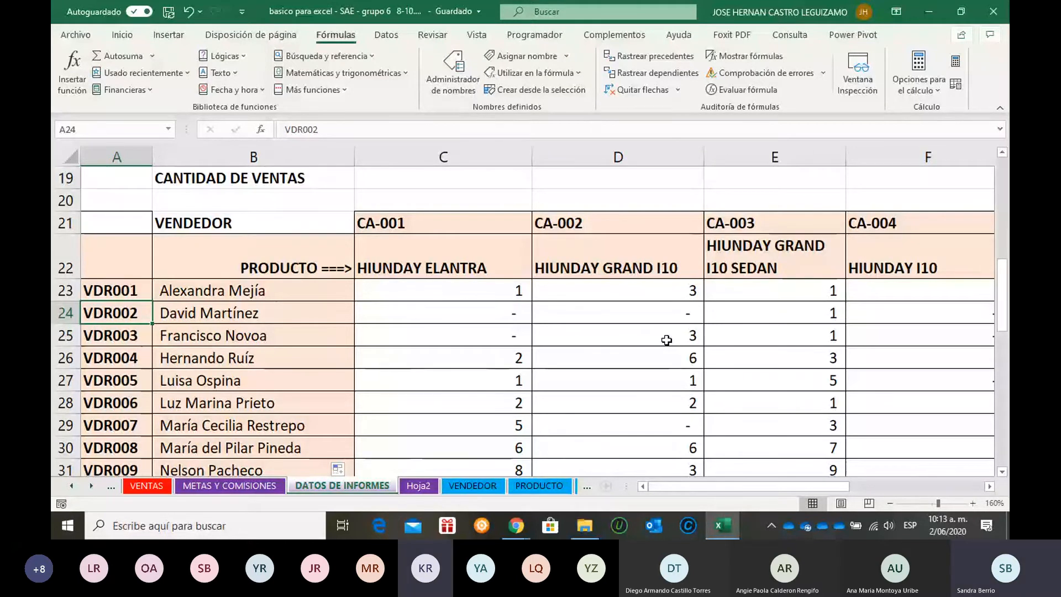
pyautogui.click(503, 294)
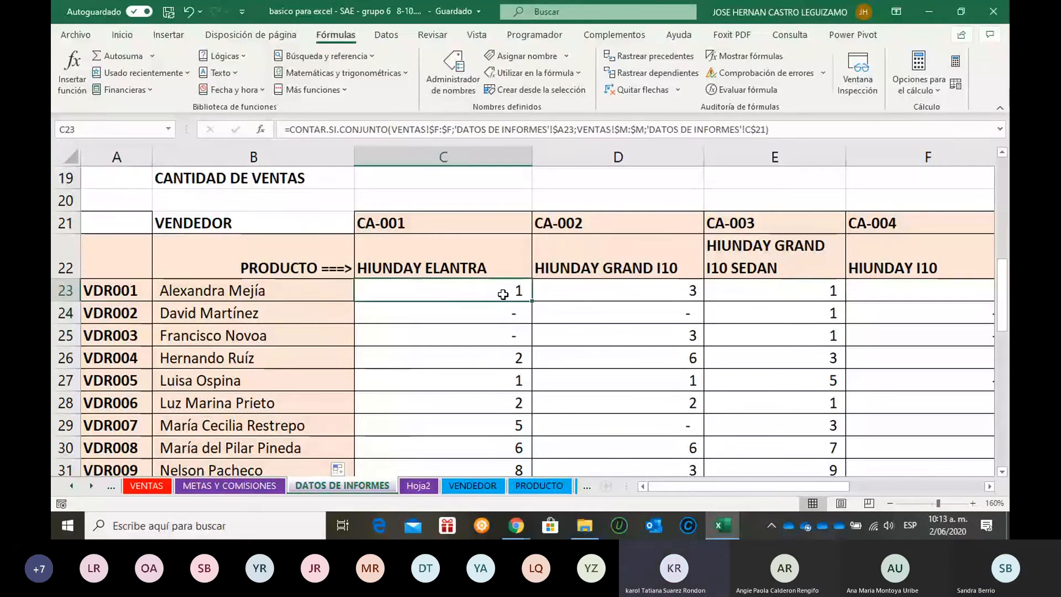
pyautogui.doubleClick(503, 294)
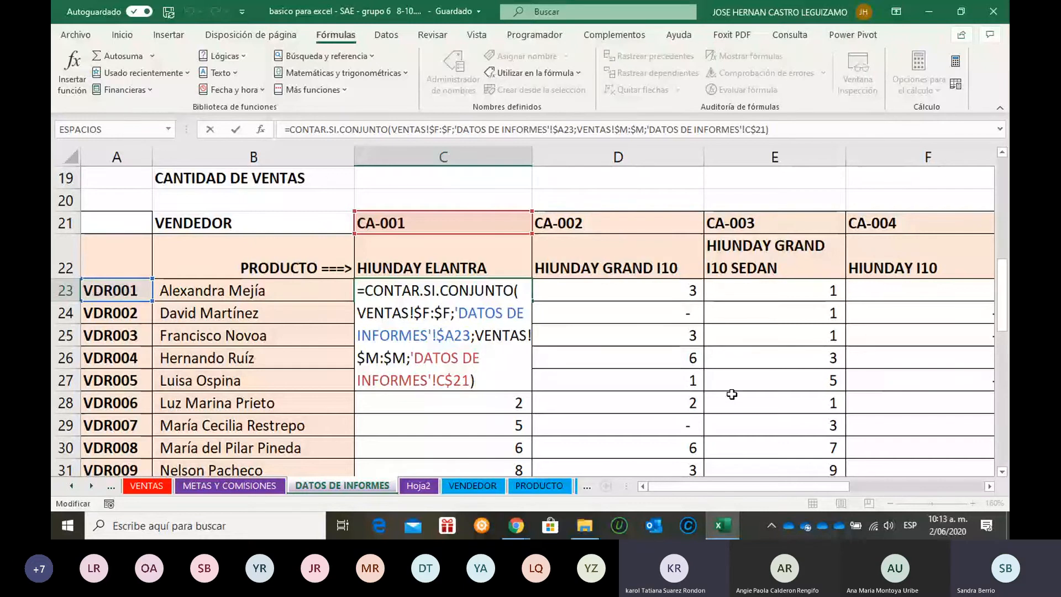
pyautogui.hotkey('ctrl', 'Return')
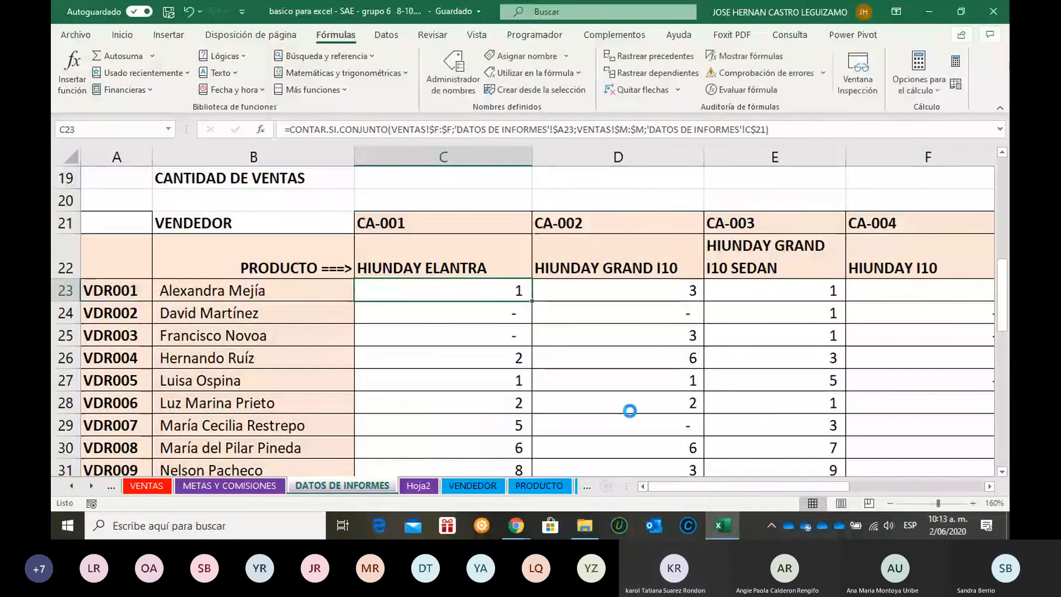
pyautogui.scroll(4, 631, 409)
pyautogui.moveTo(736, 489); pyautogui.dragTo(662, 486)
pyautogui.press('F2')
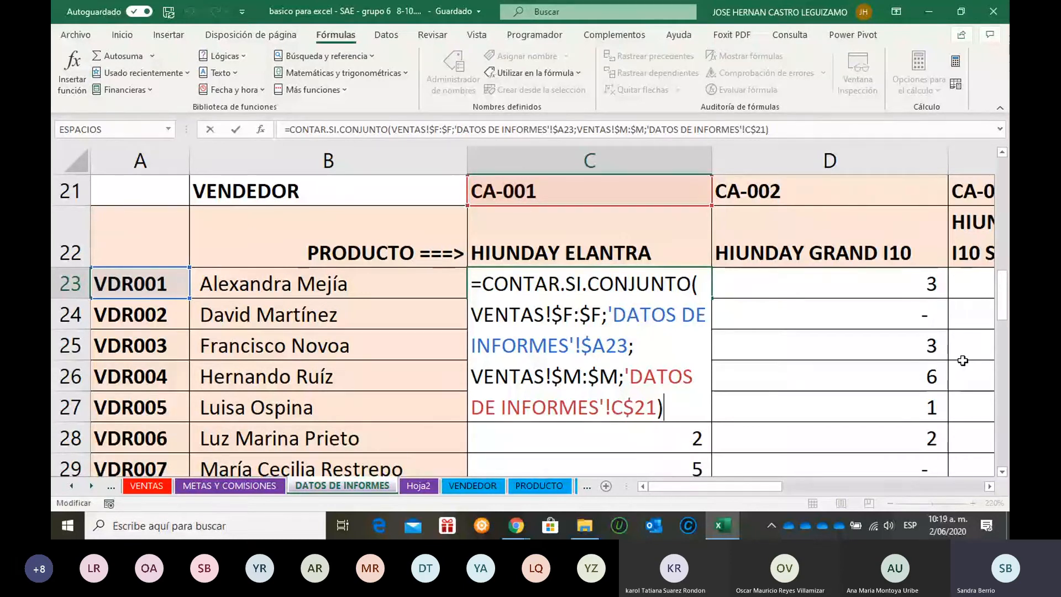
pyautogui.press('Return')
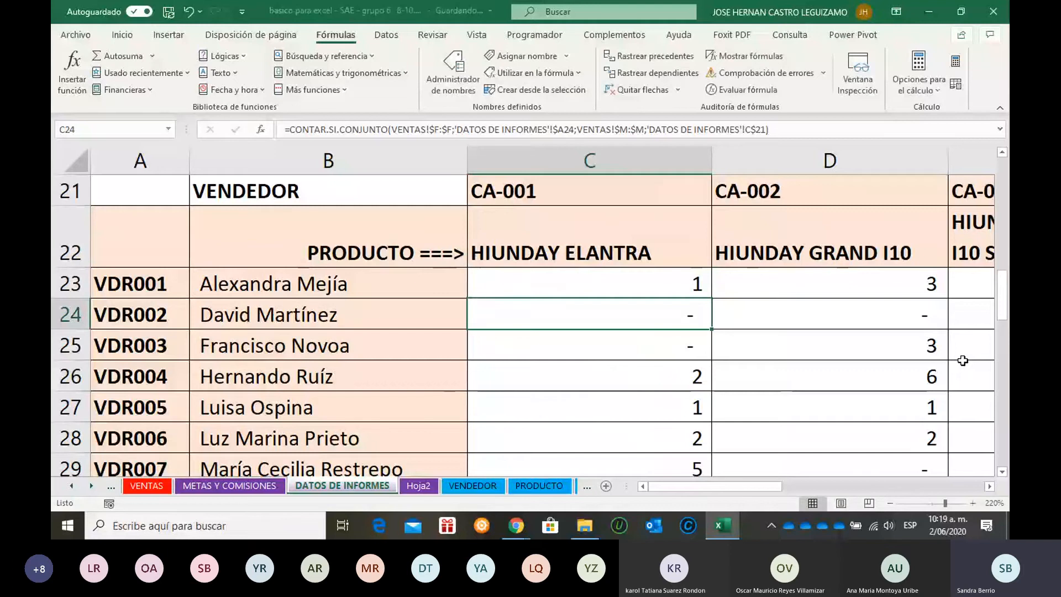
# - Examine the empty TIPO DE CLIENTE report tables by product, by AUTOMOVIL and CAMIONETA, and by GANA OBSEQUIO
pyautogui.scroll(-9, 831, 346)
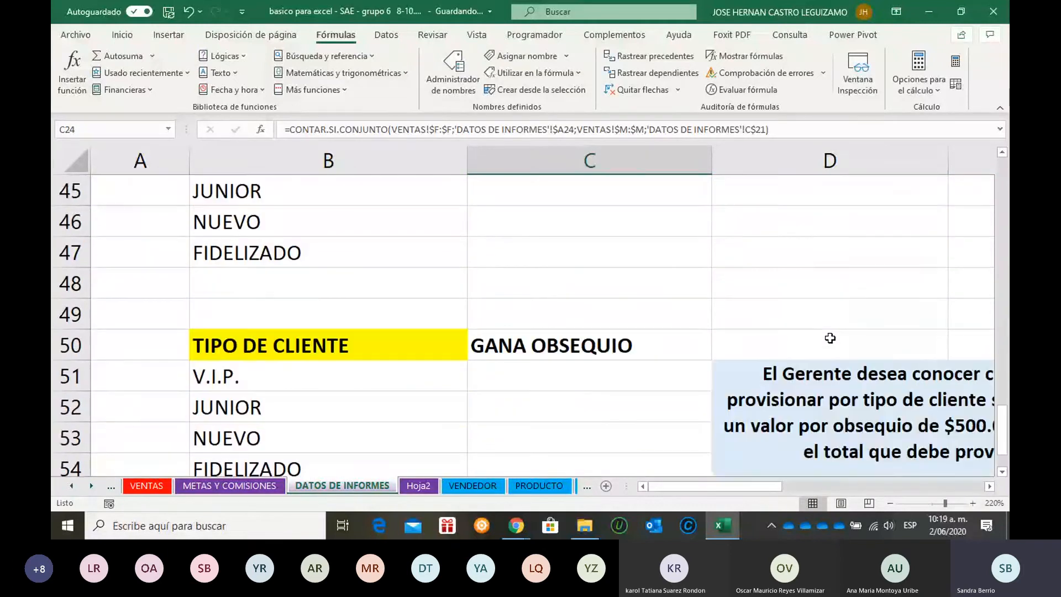
pyautogui.scroll(1, 753, 313)
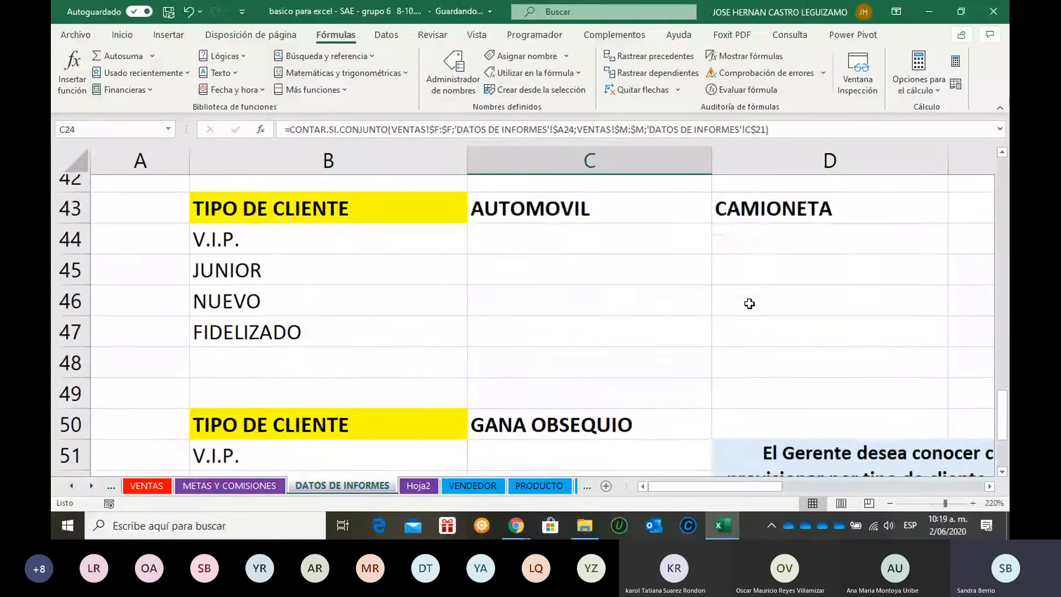
pyautogui.scroll(-1, 749, 303)
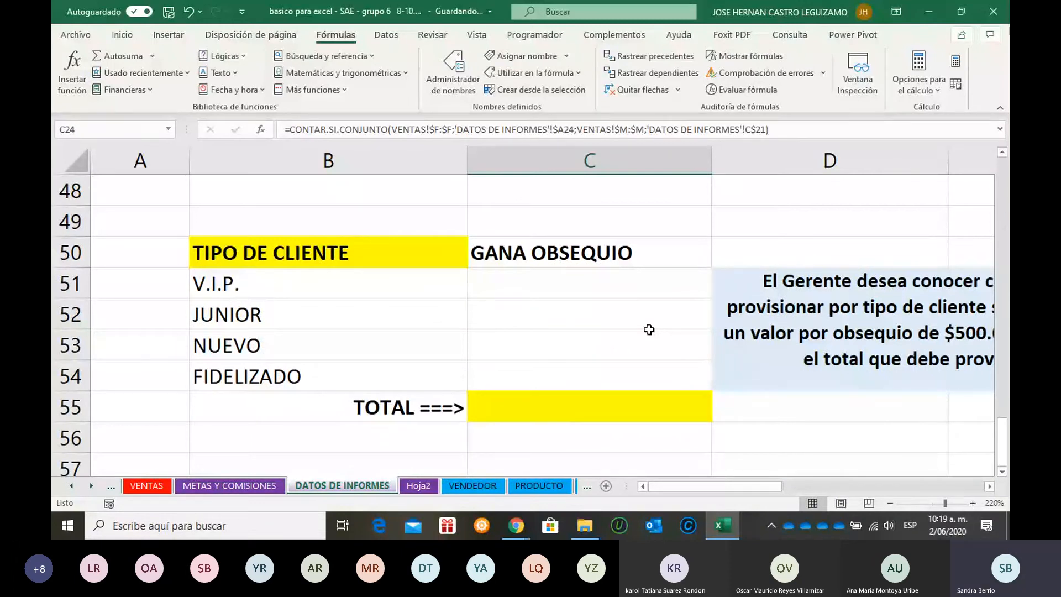
pyautogui.scroll(2, 649, 330)
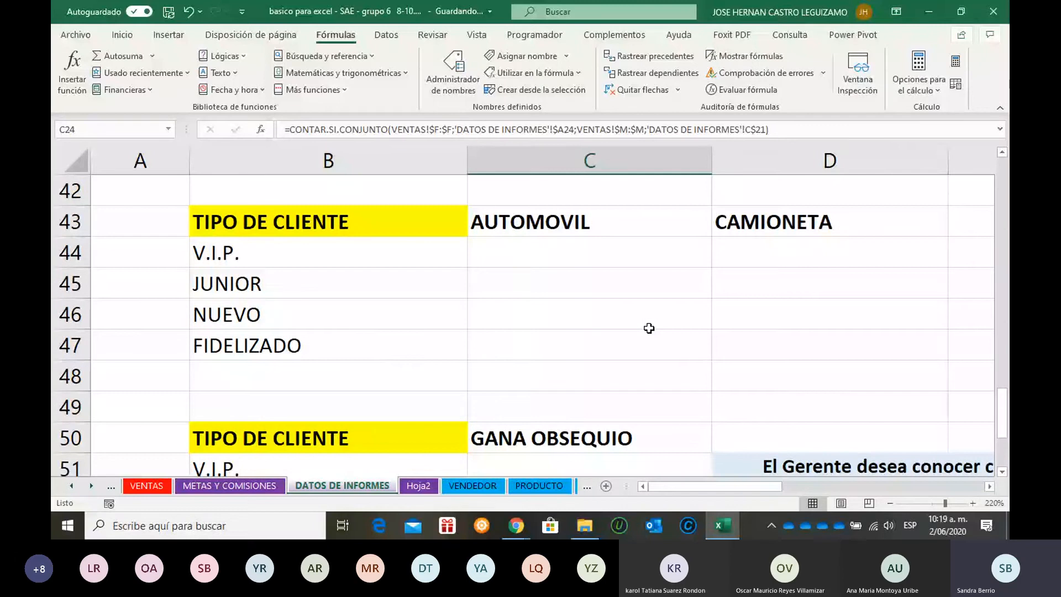
pyautogui.scroll(3, 649, 329)
pyautogui.scroll(-1, 649, 329)
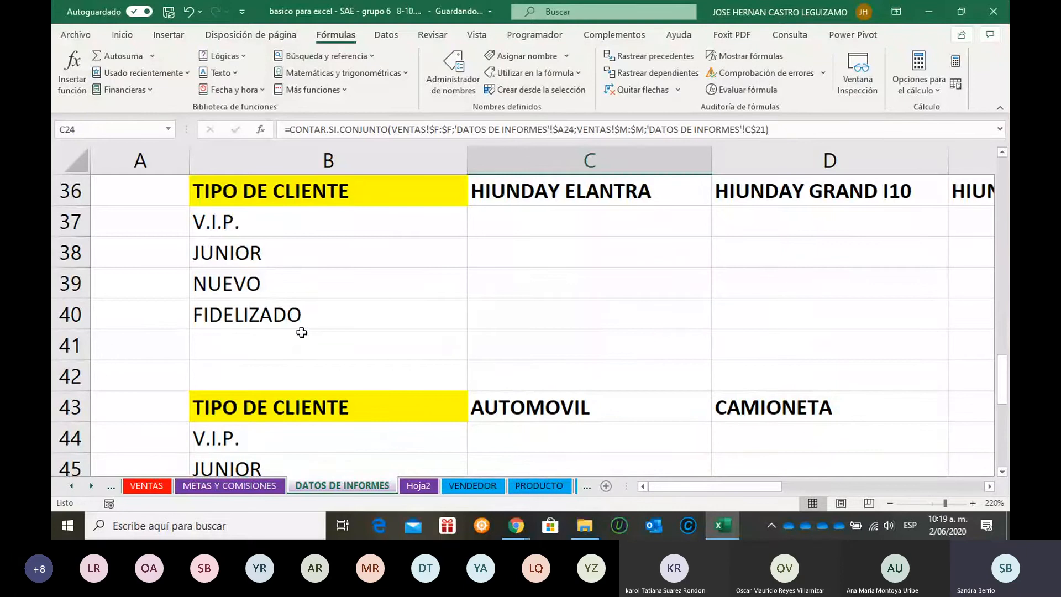
pyautogui.scroll(-2, 303, 346)
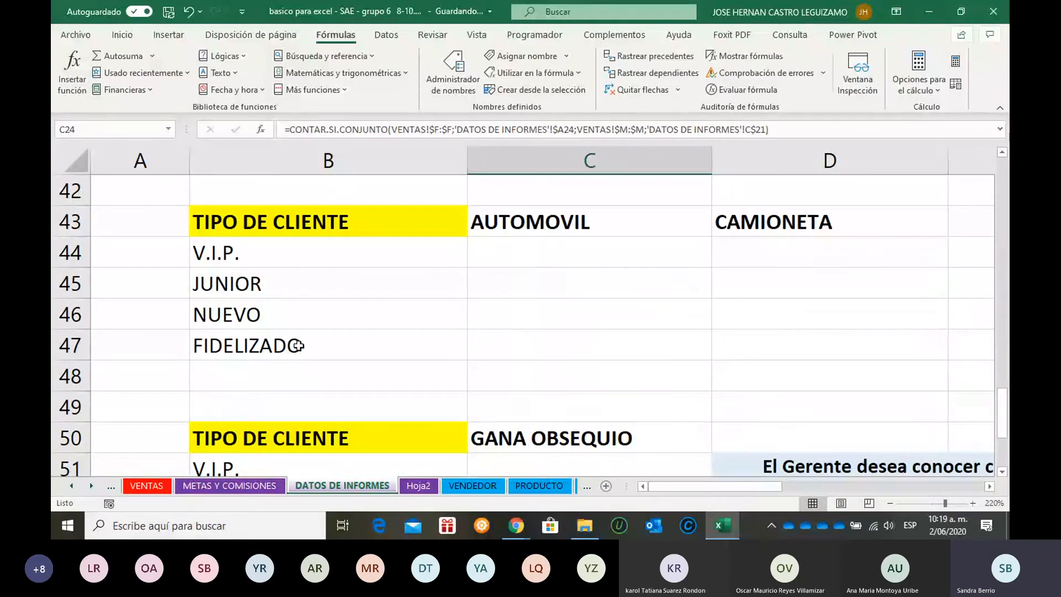
pyautogui.scroll(-1, 303, 343)
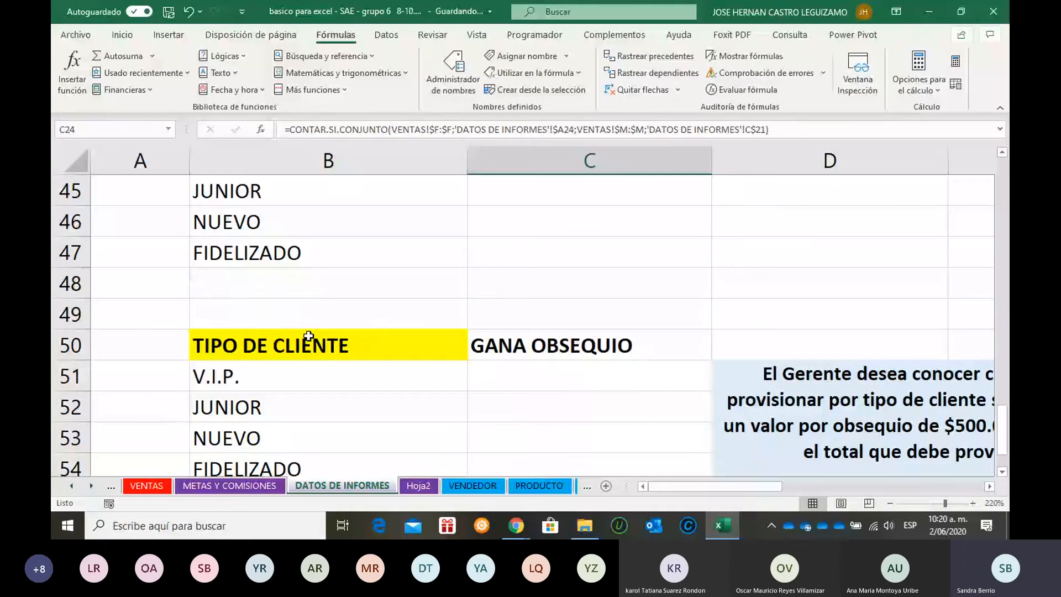
pyautogui.scroll(-1, 503, 357)
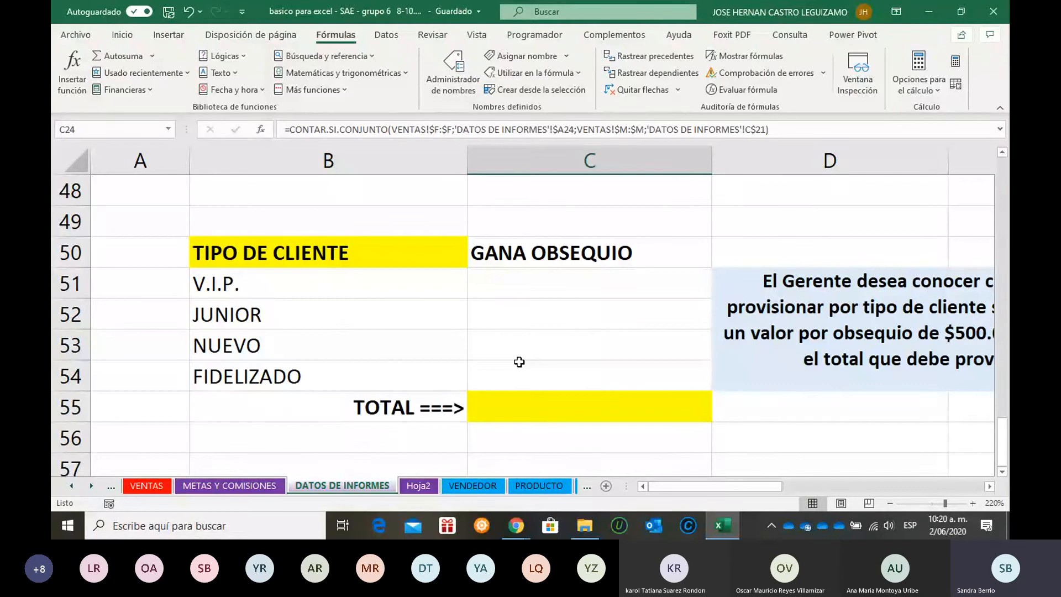
# - Start a CONTAR.SI.CONJUNTO formula in C51, the V.I.P. row of the GANA OBSEQUIO table
pyautogui.click(534, 293)
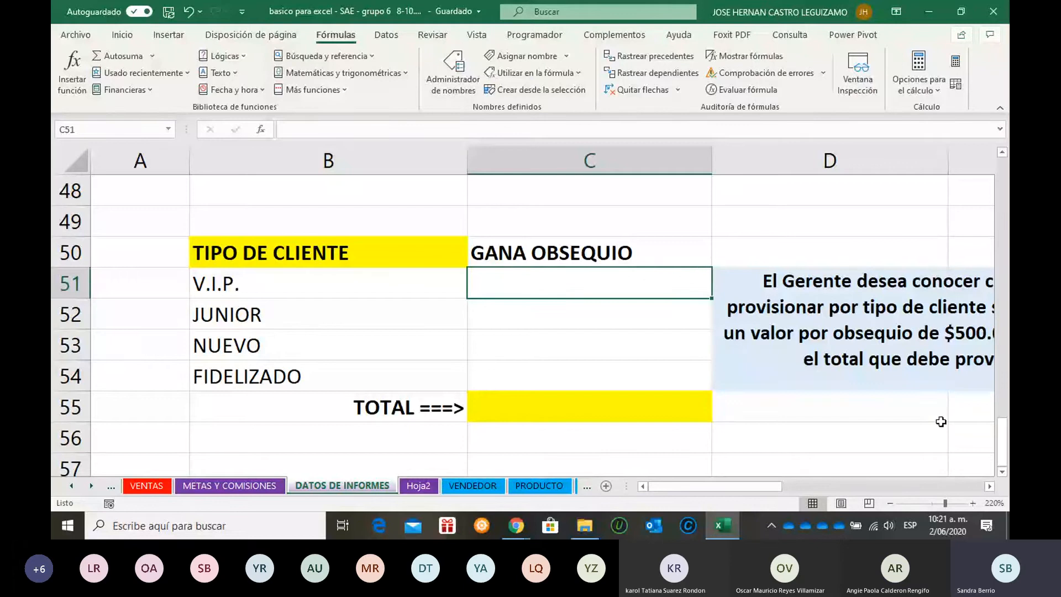
pyautogui.click(991, 486)
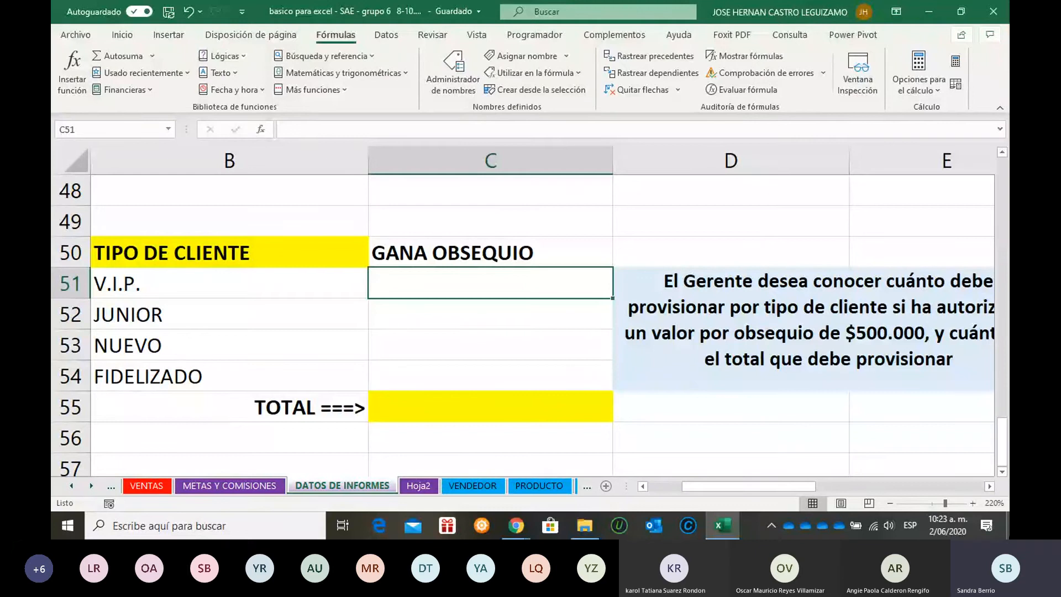
pyautogui.write('=')
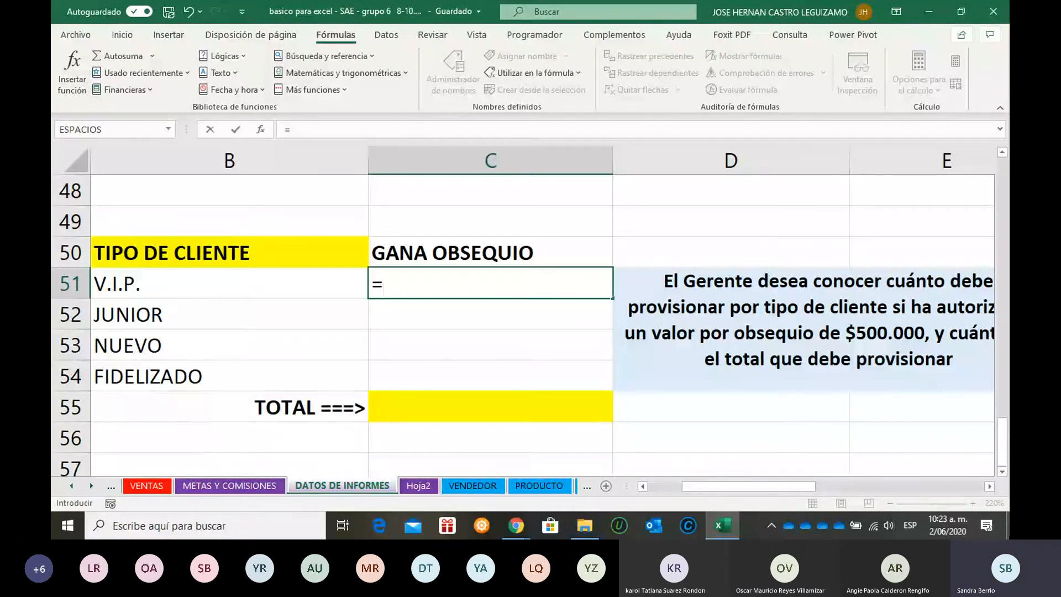
pyautogui.write('C')
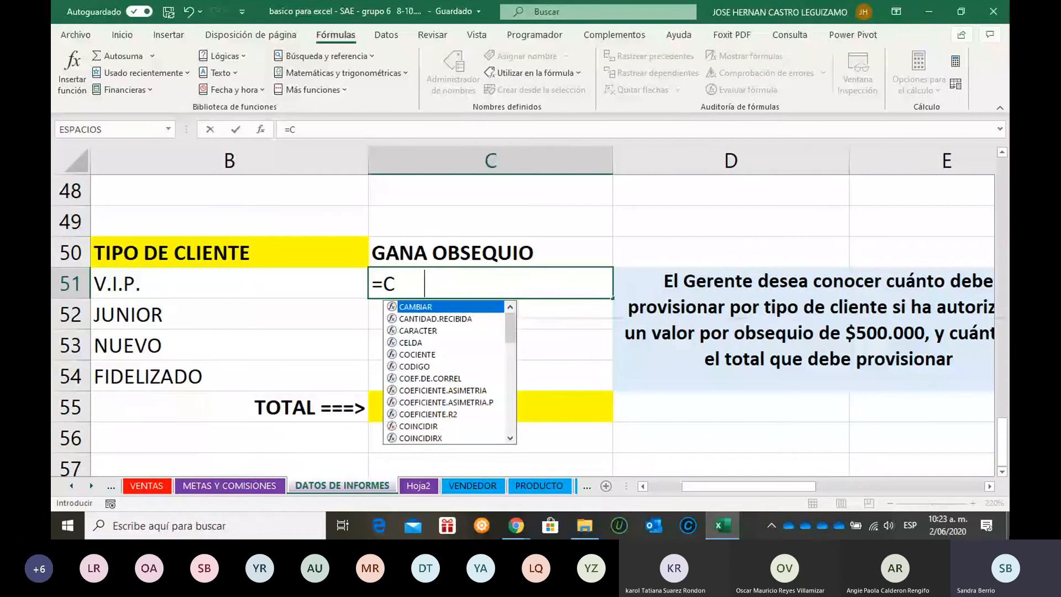
pyautogui.write('ON')
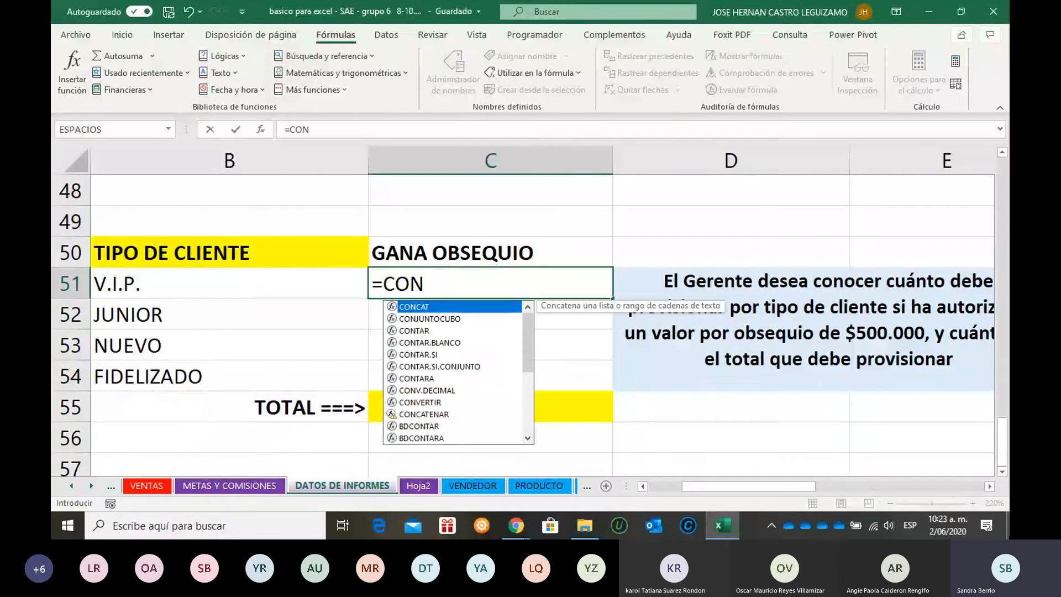
pyautogui.write('TAR.SI.CONJUNTO(')
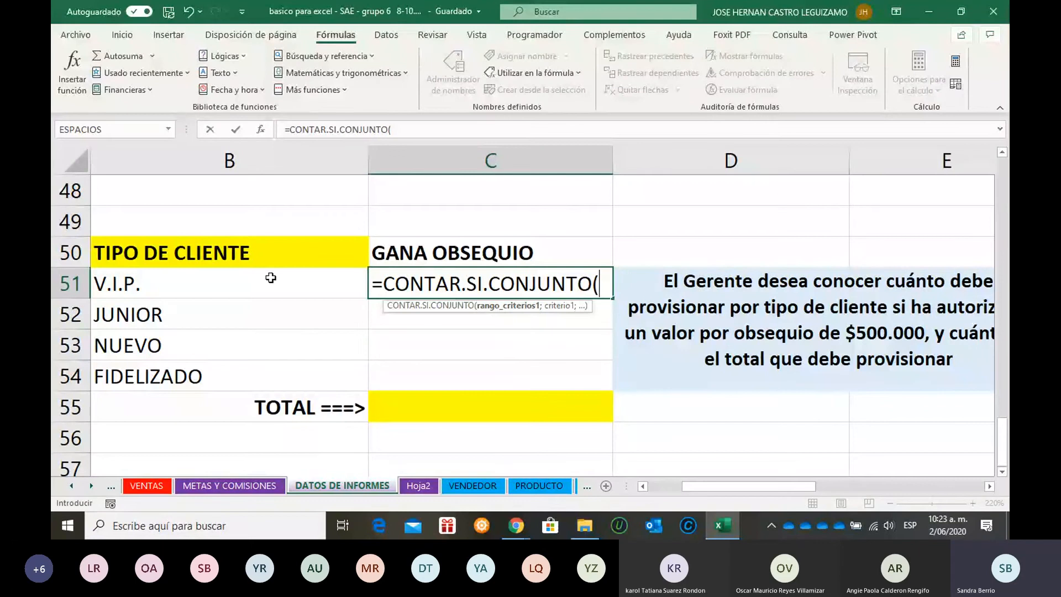
# - Set the first criteria pair of the C51 formula to column L of VENTAS and the client type in B51
pyautogui.click(157, 489)
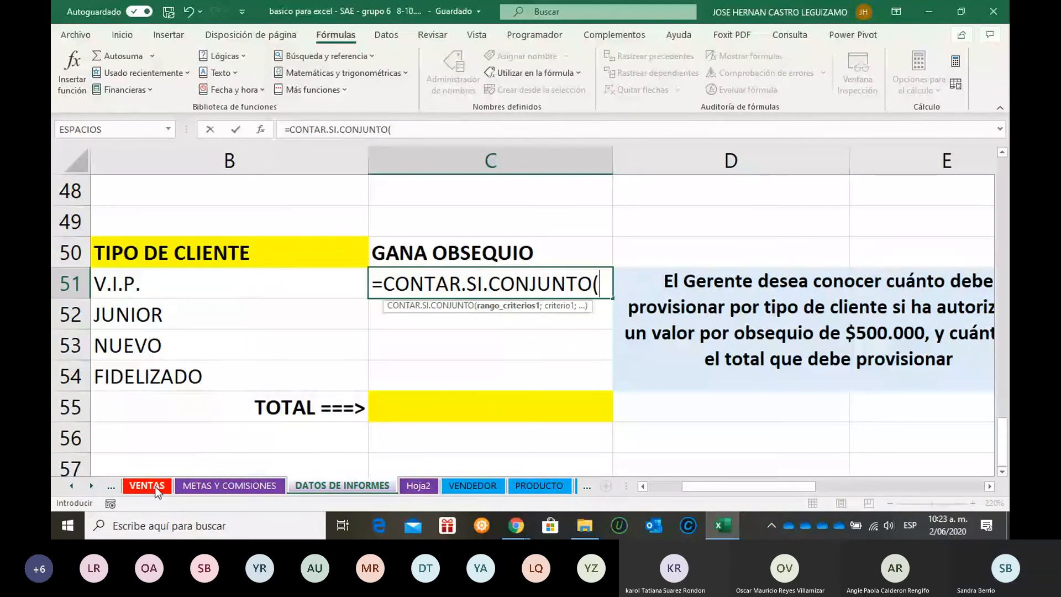
pyautogui.click(158, 488)
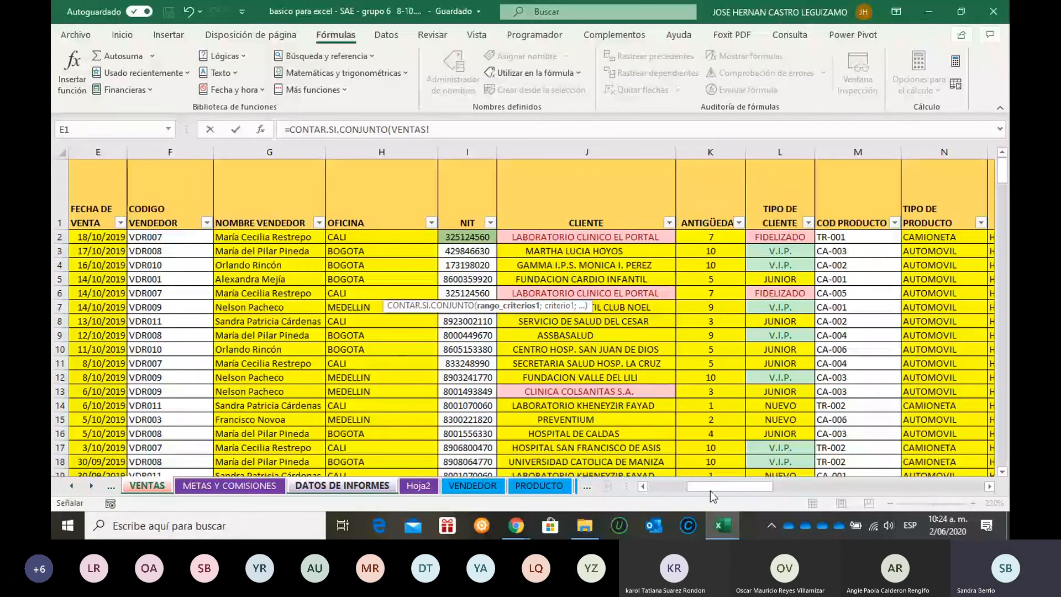
pyautogui.click(780, 152)
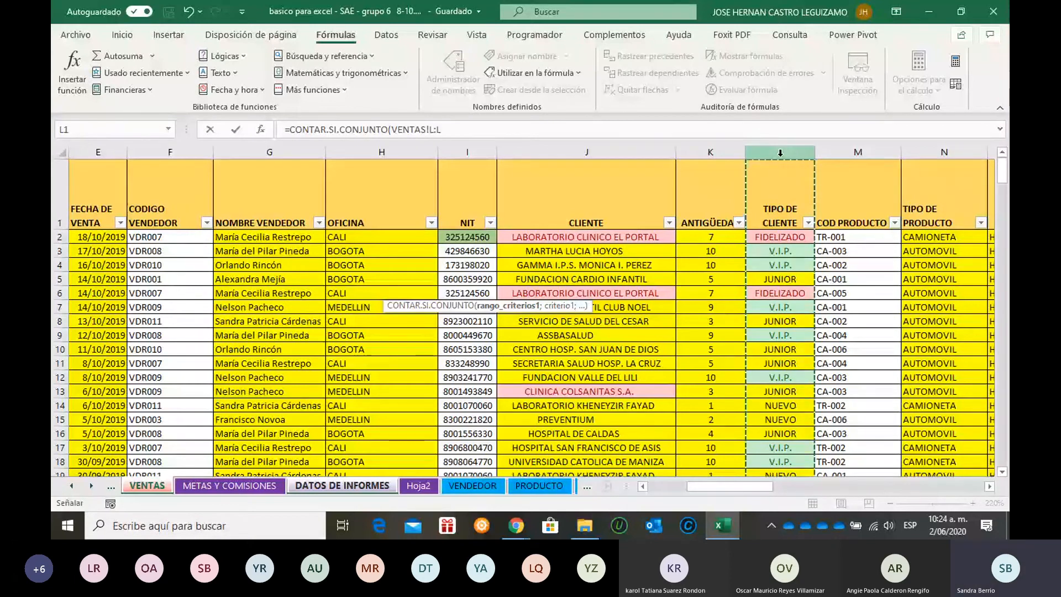
pyautogui.write(';')
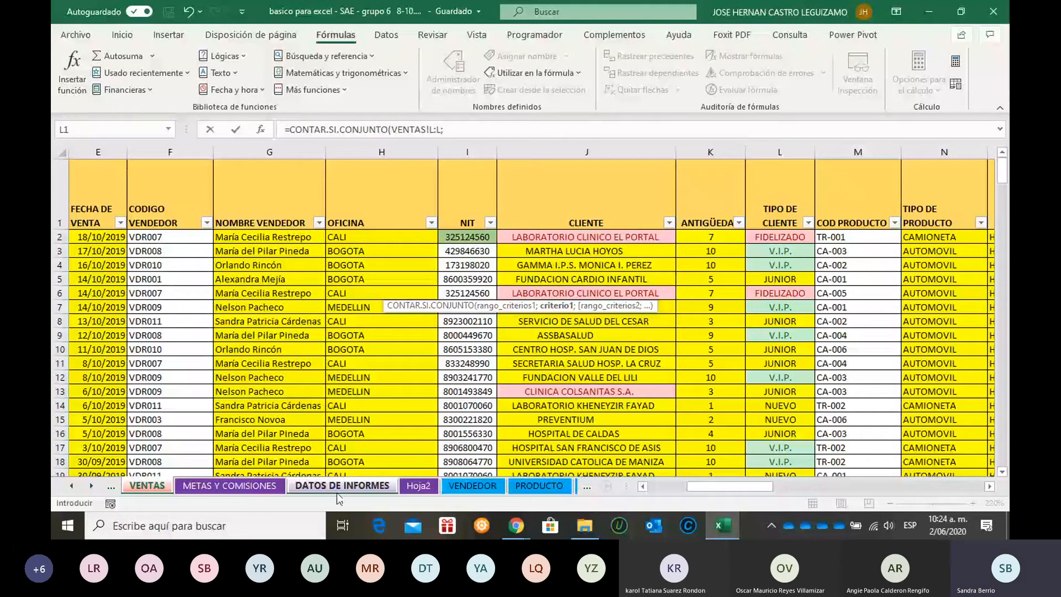
pyautogui.click(335, 488)
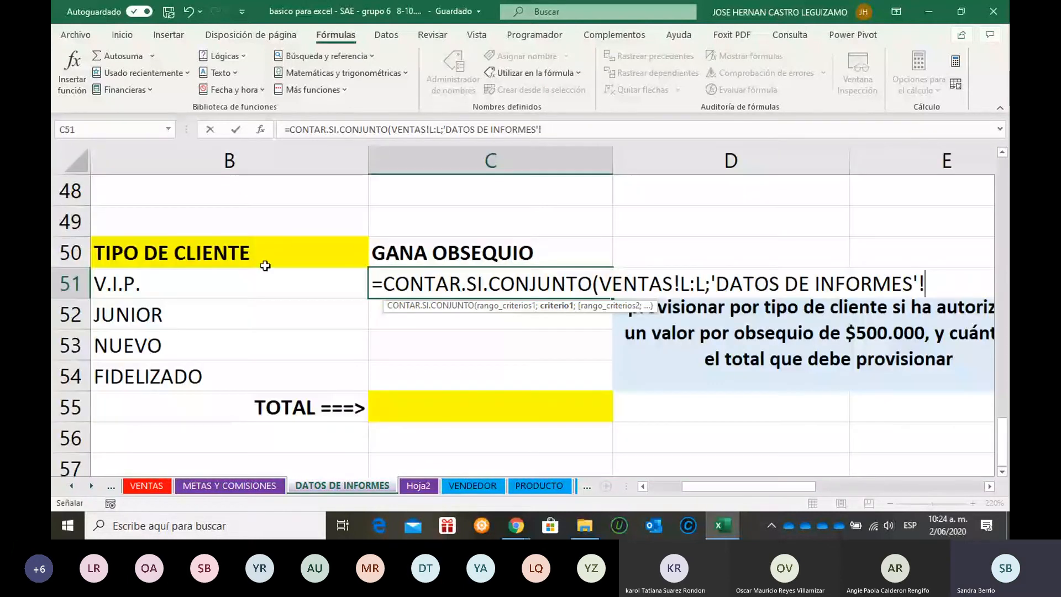
pyautogui.click(259, 282)
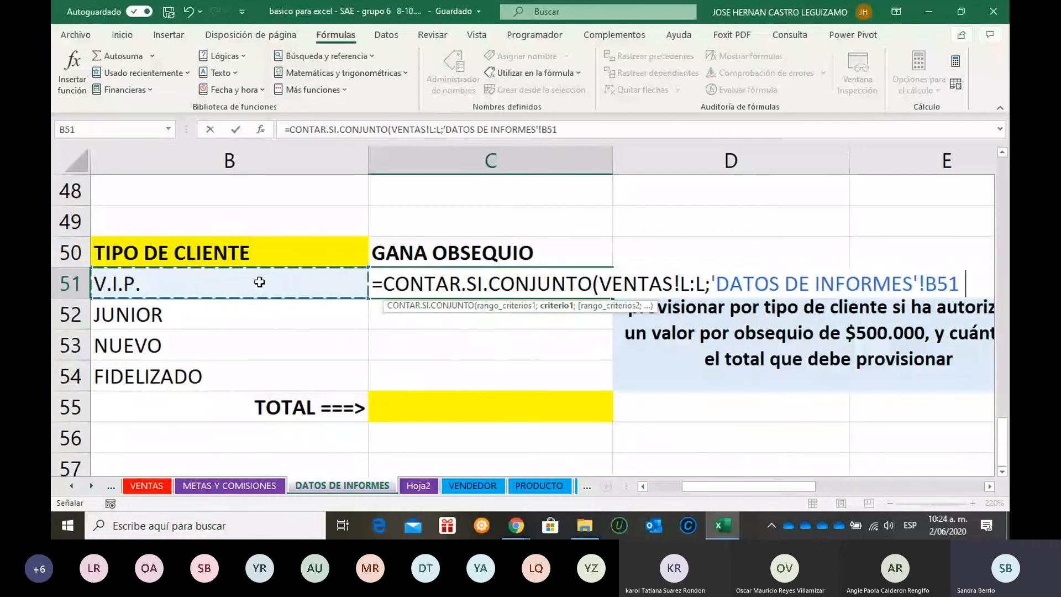
pyautogui.write(';')
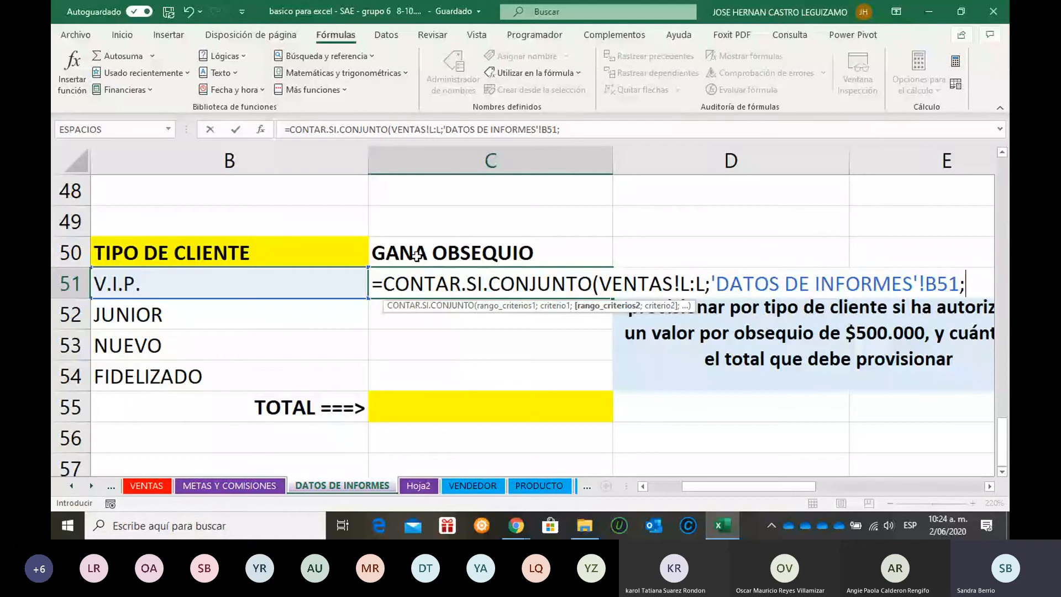
# - Complete the C51 formula with column AD of VENTAS as the second criteria range and the C50 heading as its criterion
pyautogui.click(147, 486)
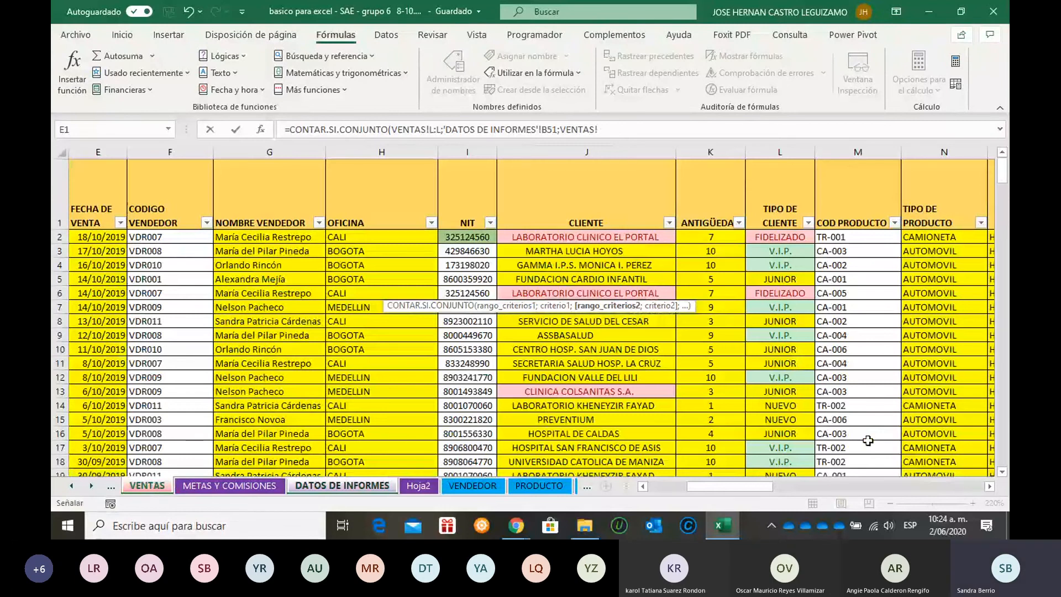
pyautogui.hscroll(7, 867, 441)
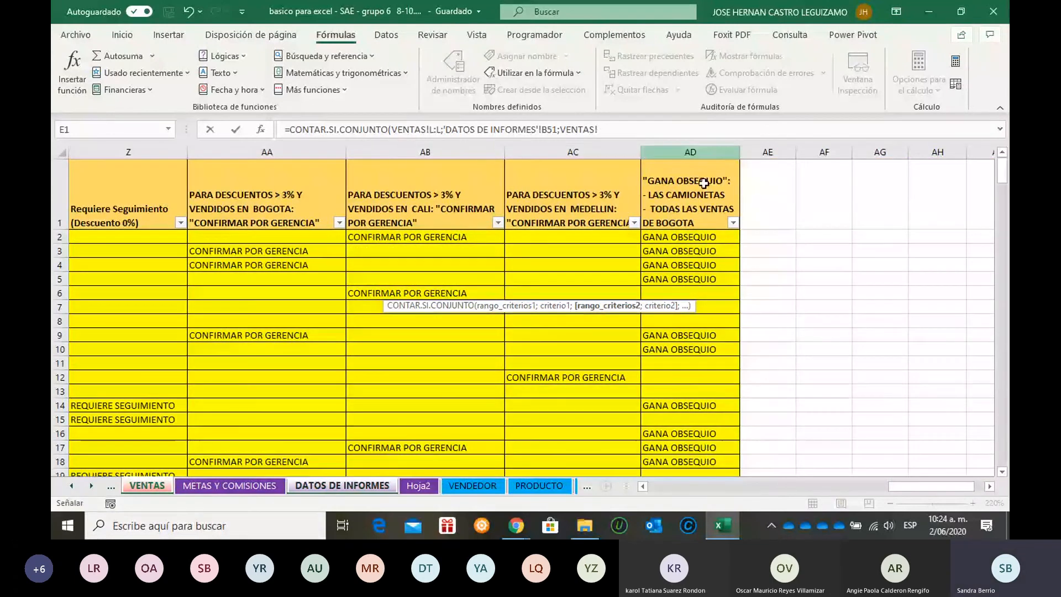
pyautogui.click(699, 152)
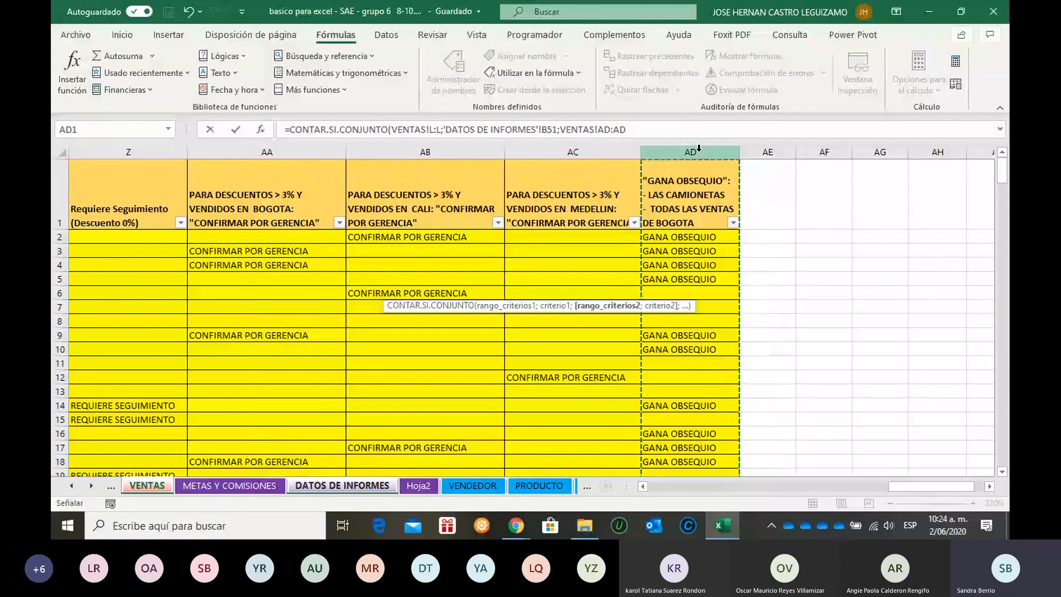
pyautogui.write(';')
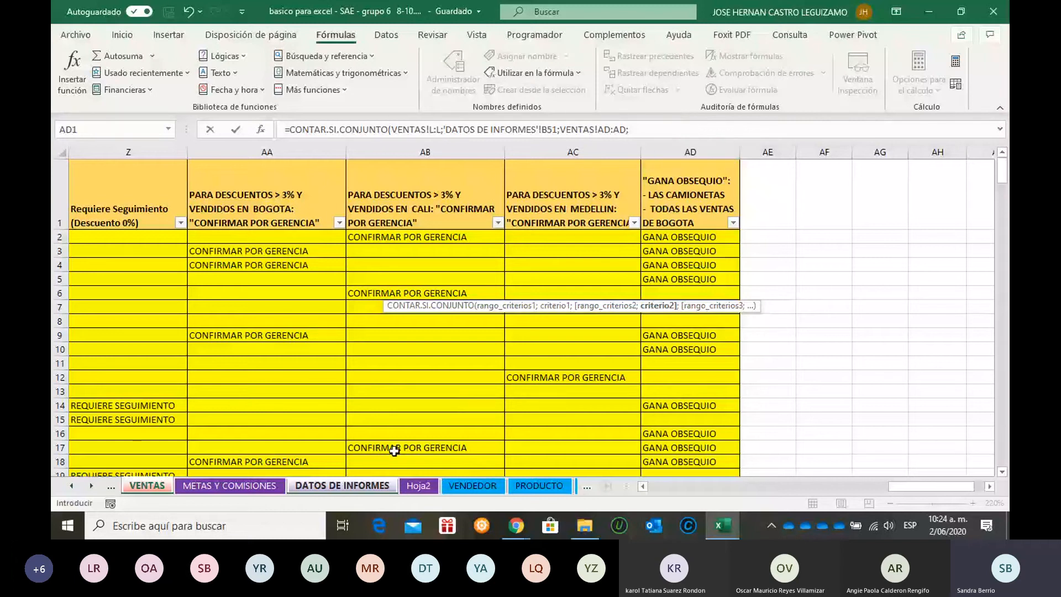
pyautogui.click(342, 486)
pyautogui.click(480, 250)
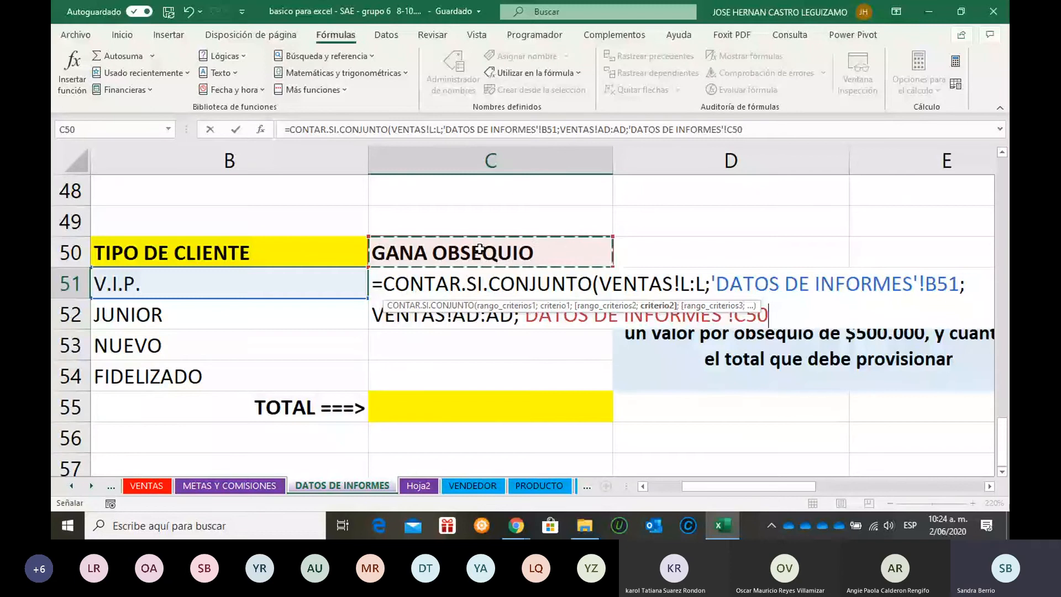
pyautogui.write(')')
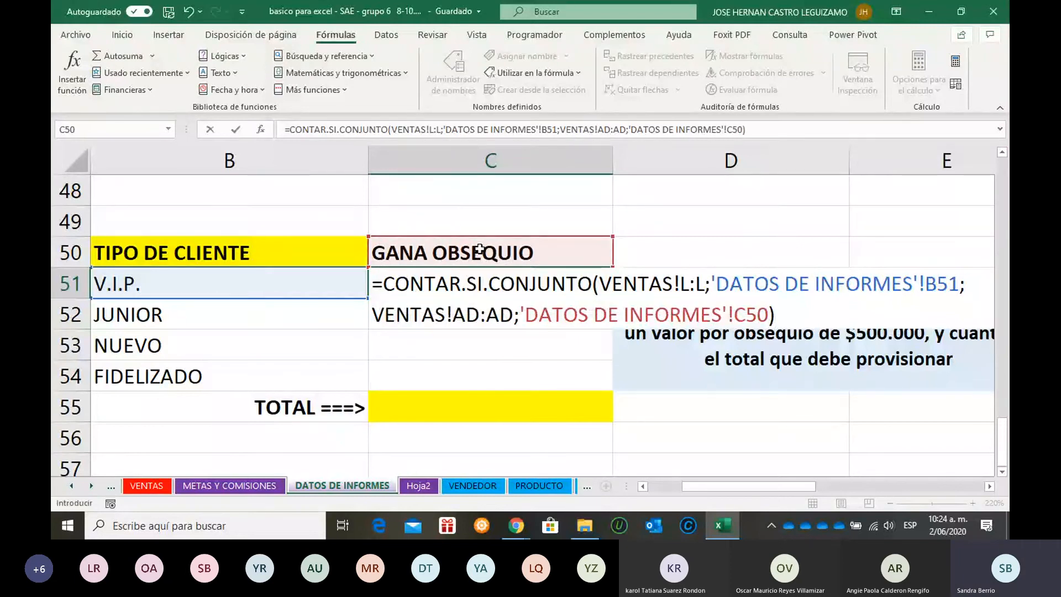
pyautogui.press('Return')
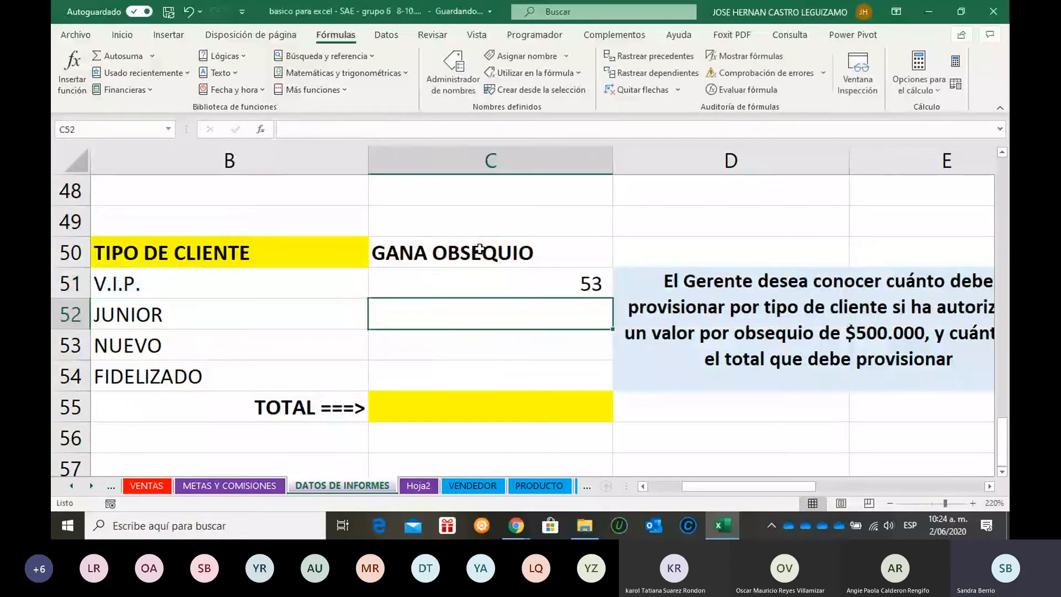
# - Multiply the CONTAR.SI.CONJUNTO count in C51 by 500000
pyautogui.press('Up')
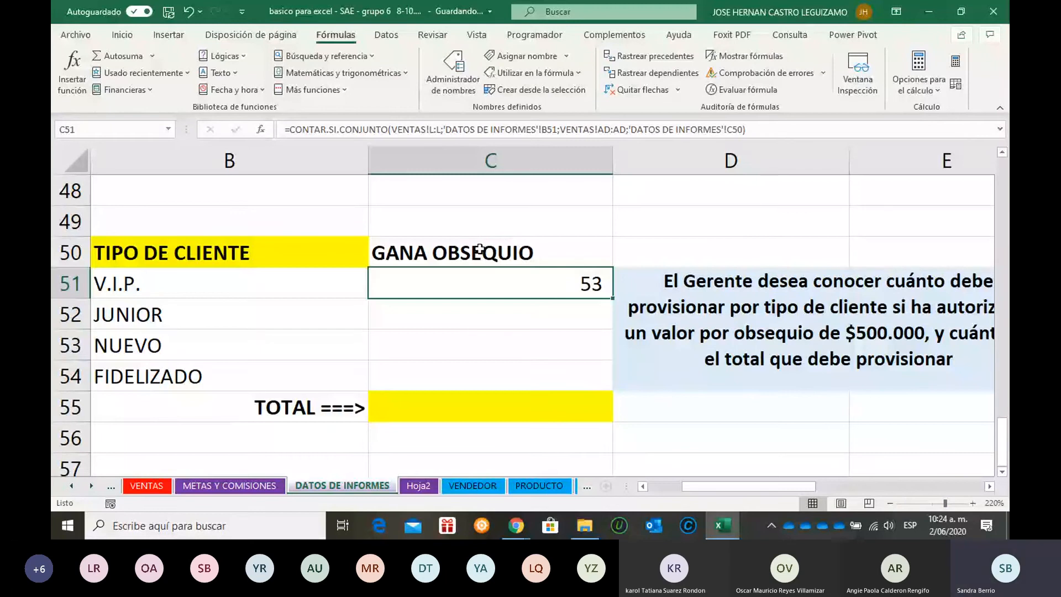
pyautogui.press('F2')
pyautogui.write('*50000')
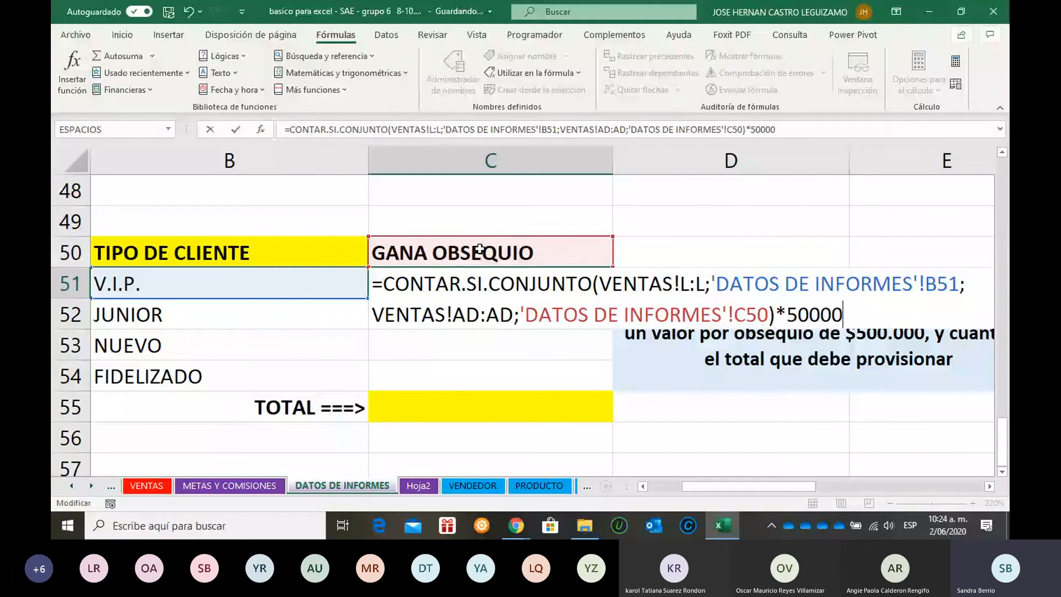
pyautogui.write('0')
pyautogui.press('Return')
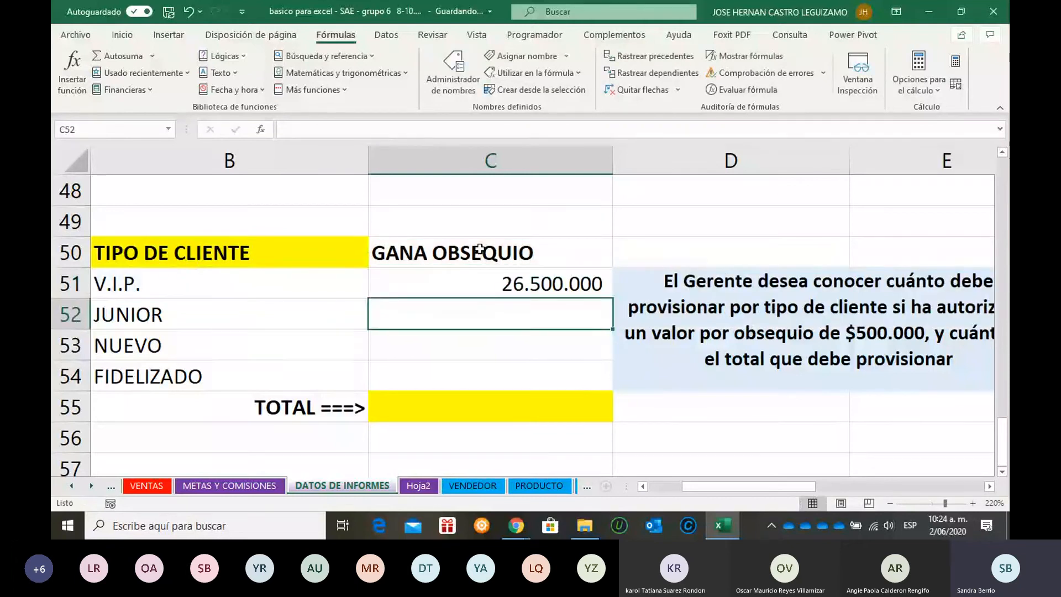
# - Make the two VENTAS criteria ranges in the C51 formula absolute, as $L:$L and $AD:$AD
pyautogui.press('Up')
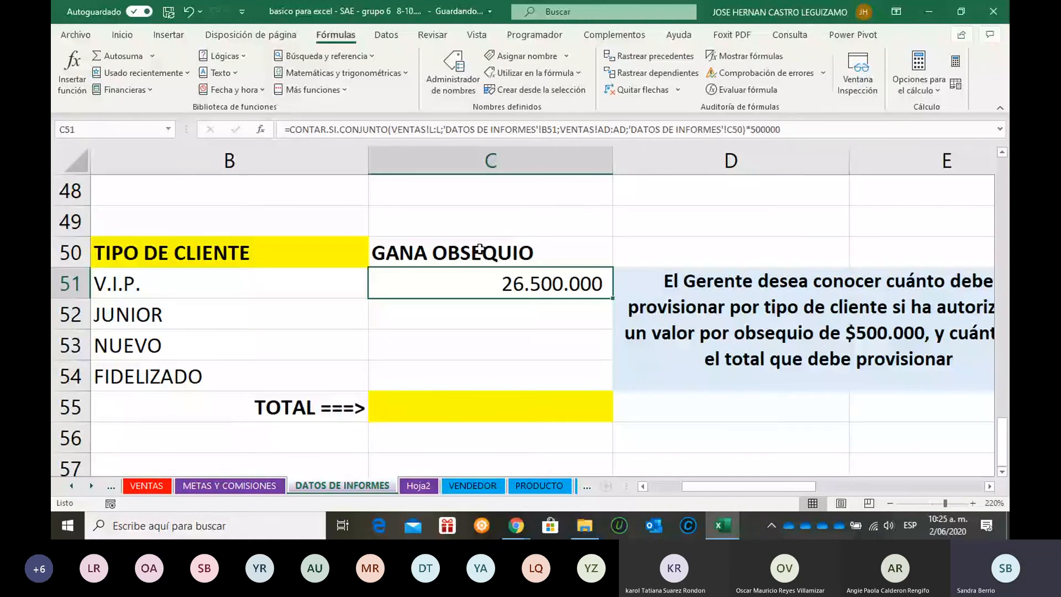
pyautogui.press('F2')
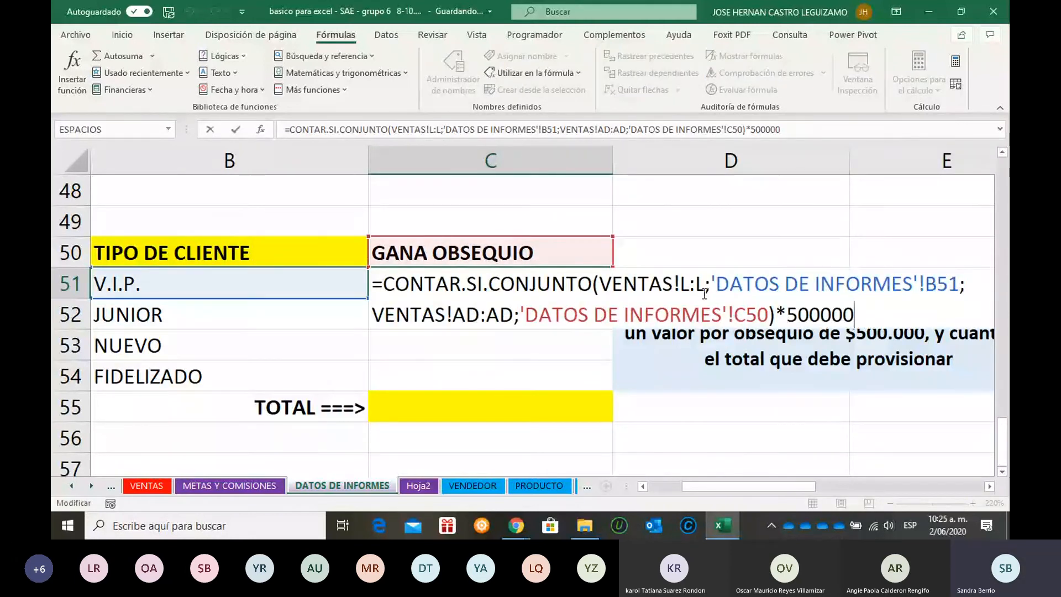
pyautogui.moveTo(705, 291); pyautogui.dragTo(682, 289)
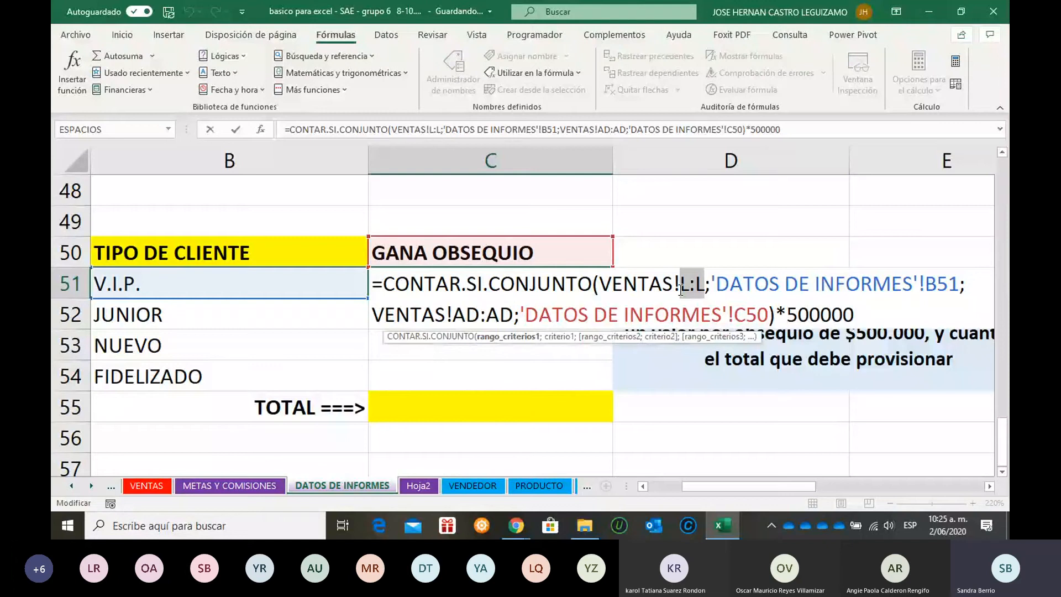
pyautogui.press('F4')
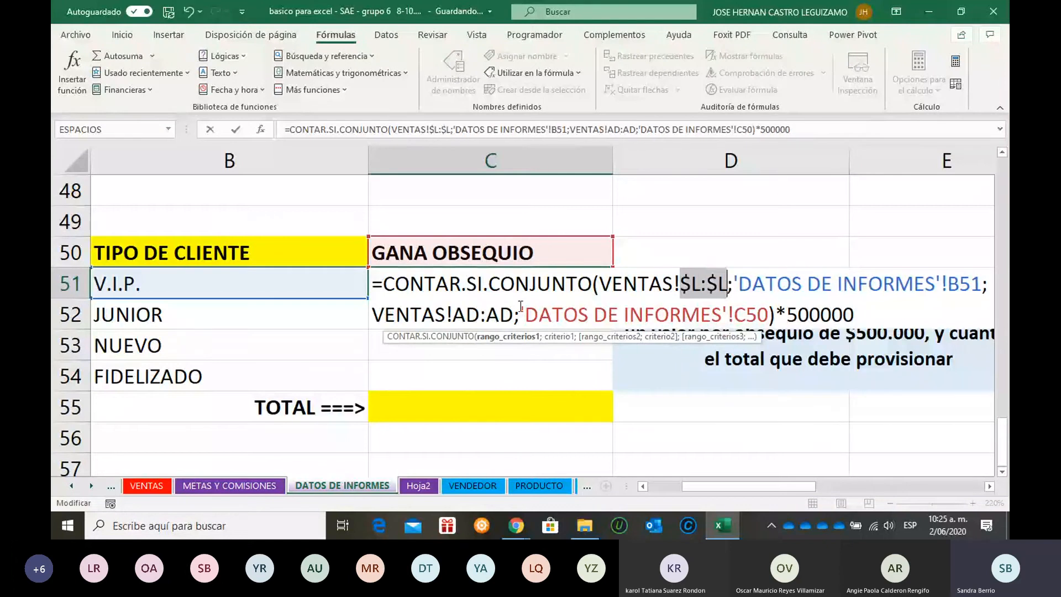
pyautogui.moveTo(514, 316); pyautogui.dragTo(453, 316)
pyautogui.press('F4')
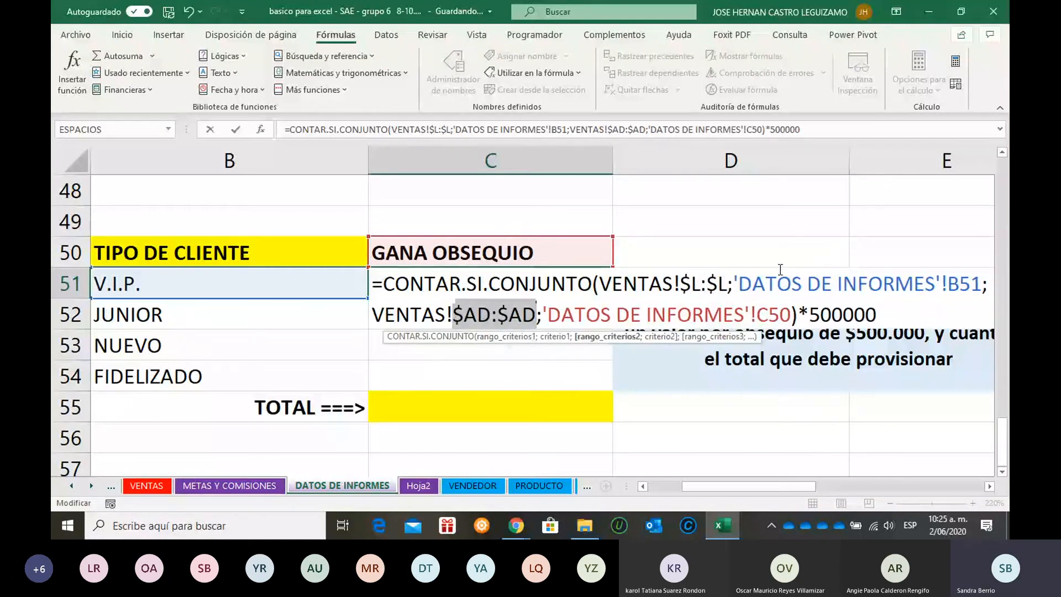
# - Lock the criteria references in the C51 formula as $B51 and $C$50
pyautogui.click(968, 287)
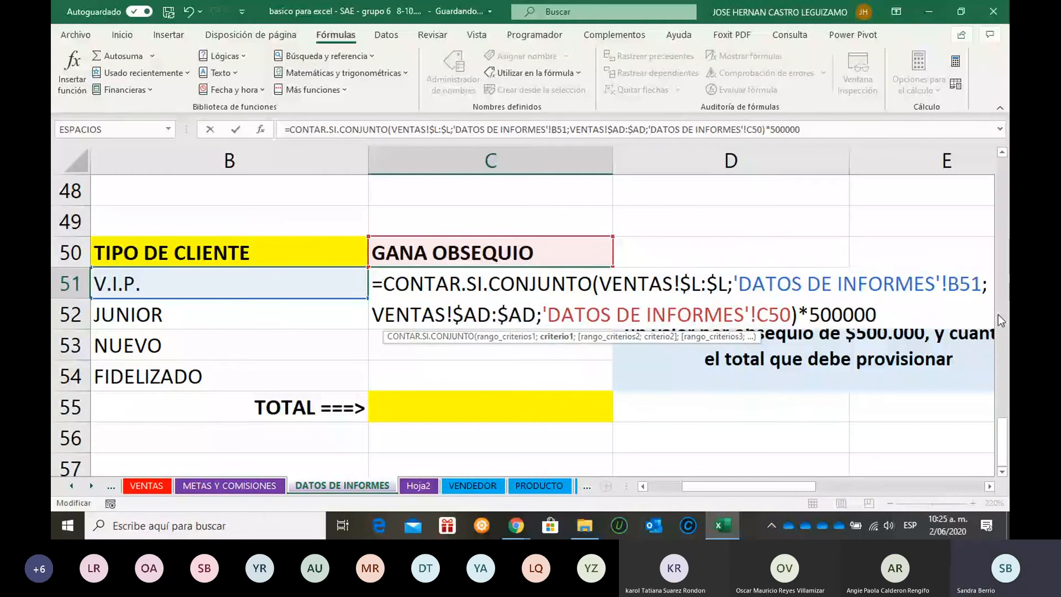
pyautogui.press('F4')
pyautogui.press('F4')
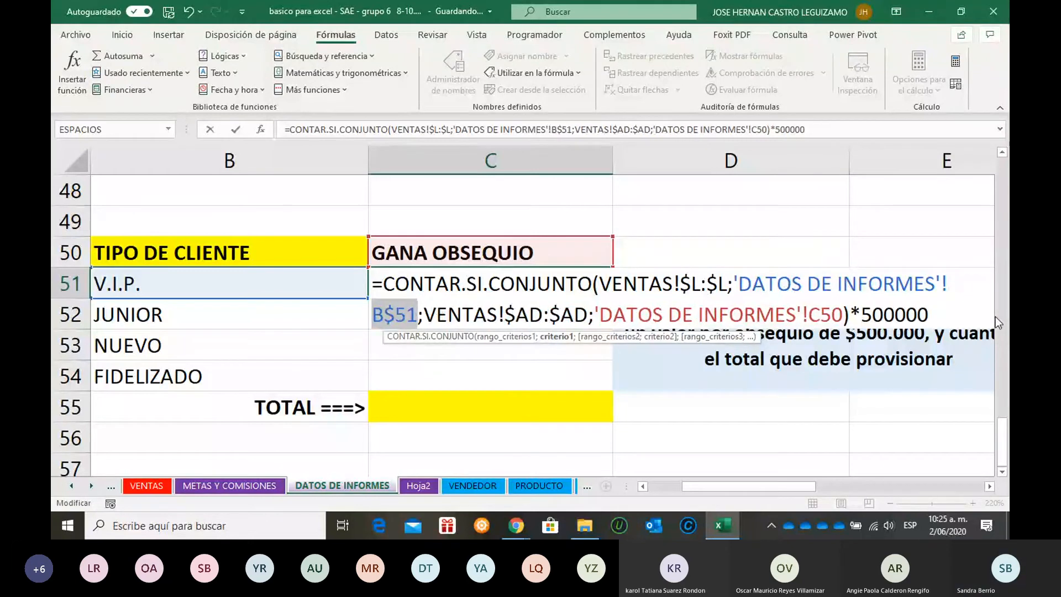
pyautogui.press('F4')
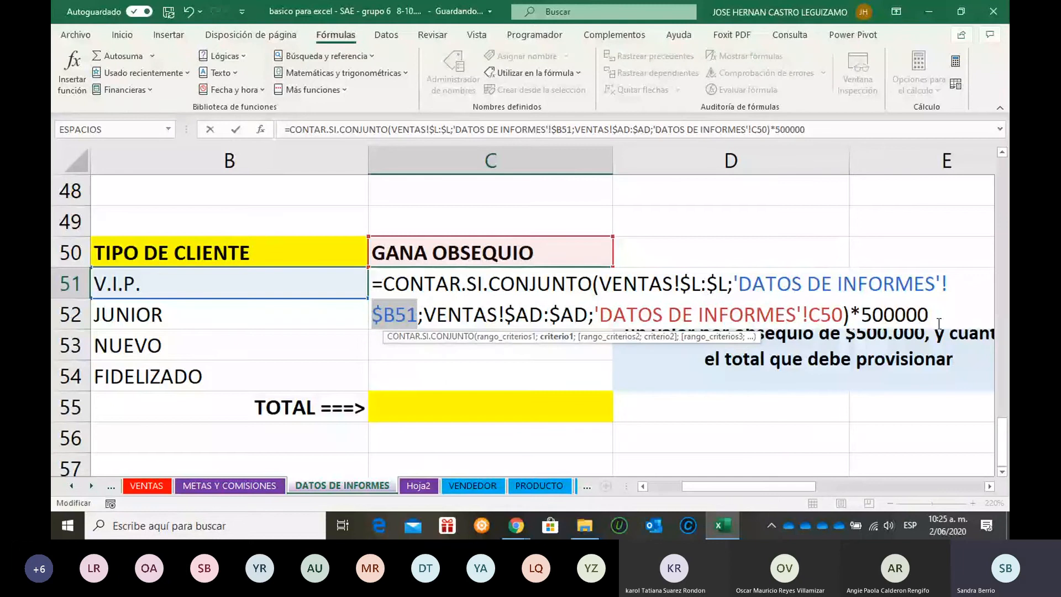
pyautogui.click(822, 316)
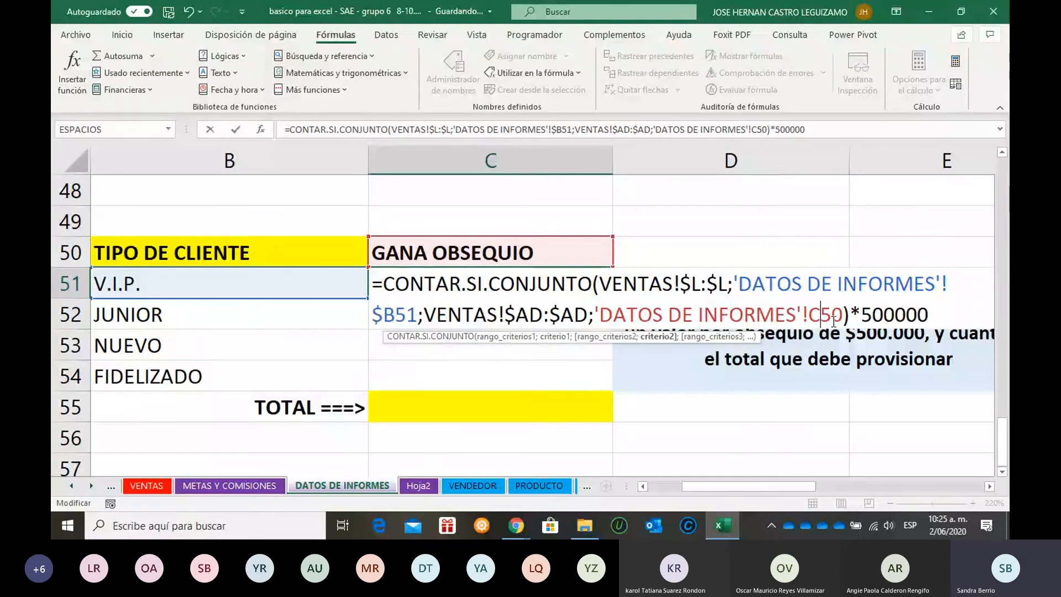
pyautogui.press('F4')
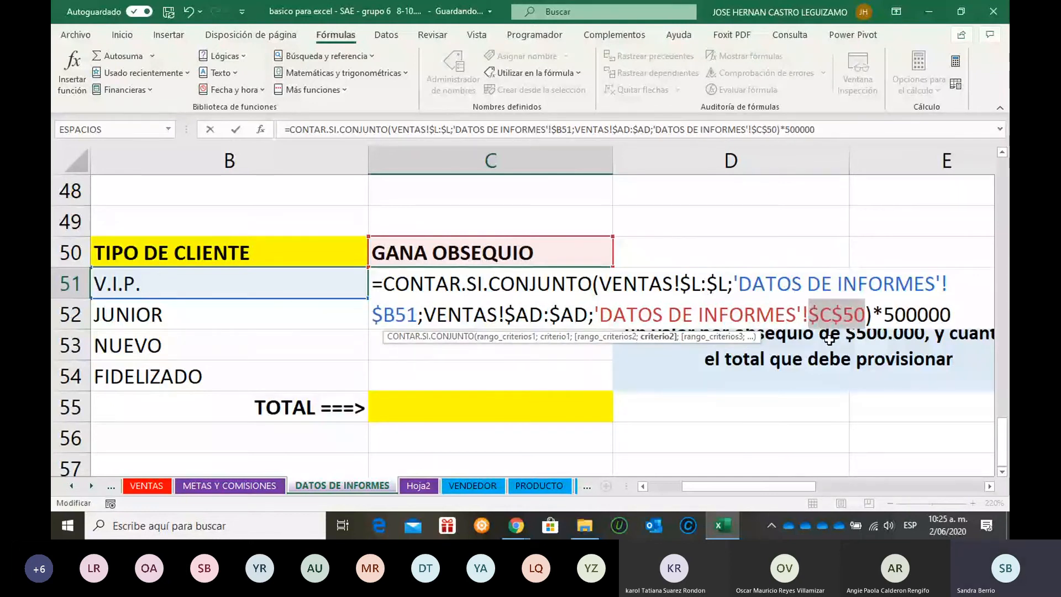
pyautogui.press('Return')
# - Fill the C51 formula down through C54 and review its references in C51
pyautogui.press('Up')
pyautogui.moveTo(612, 299); pyautogui.dragTo(594, 392)
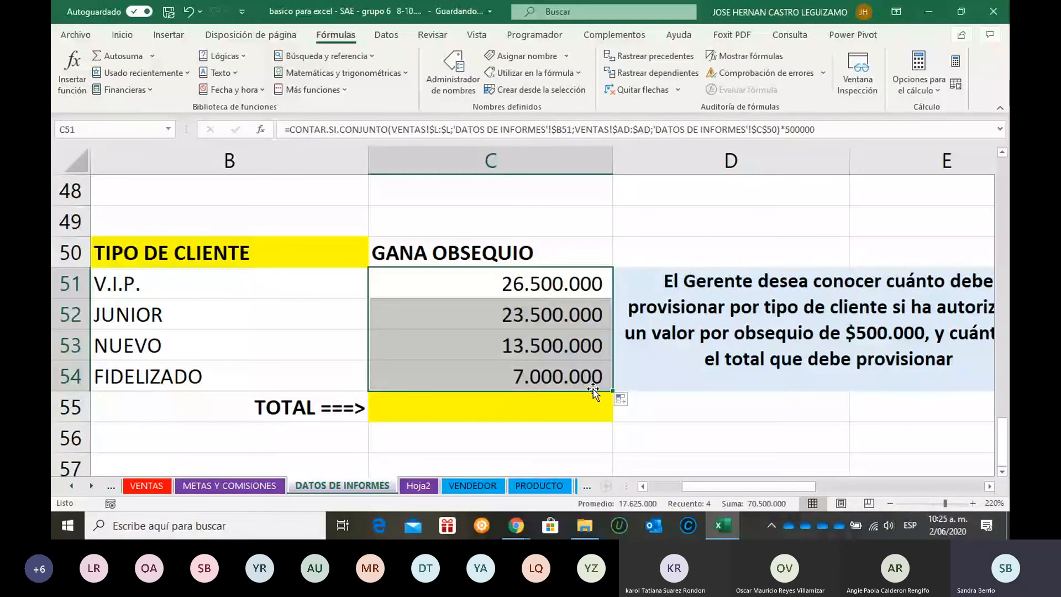
pyautogui.click(526, 286)
pyautogui.doubleClick(525, 287)
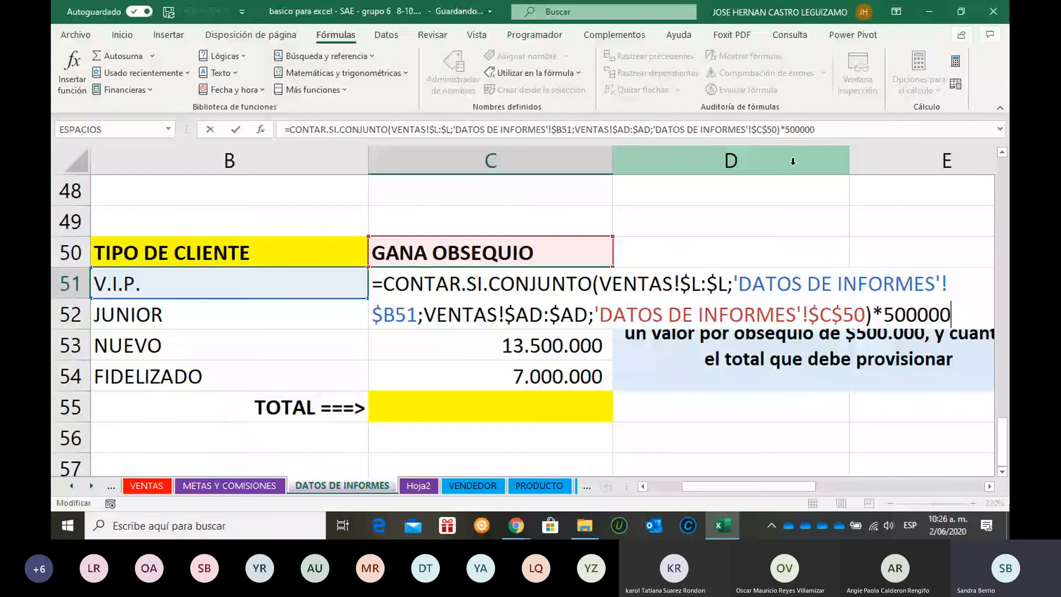
pyautogui.press('Return')
# - Total the GANA OBSEQUIO provisions in C55 with an automatic SUMA of C51:C54
pyautogui.click(509, 411)
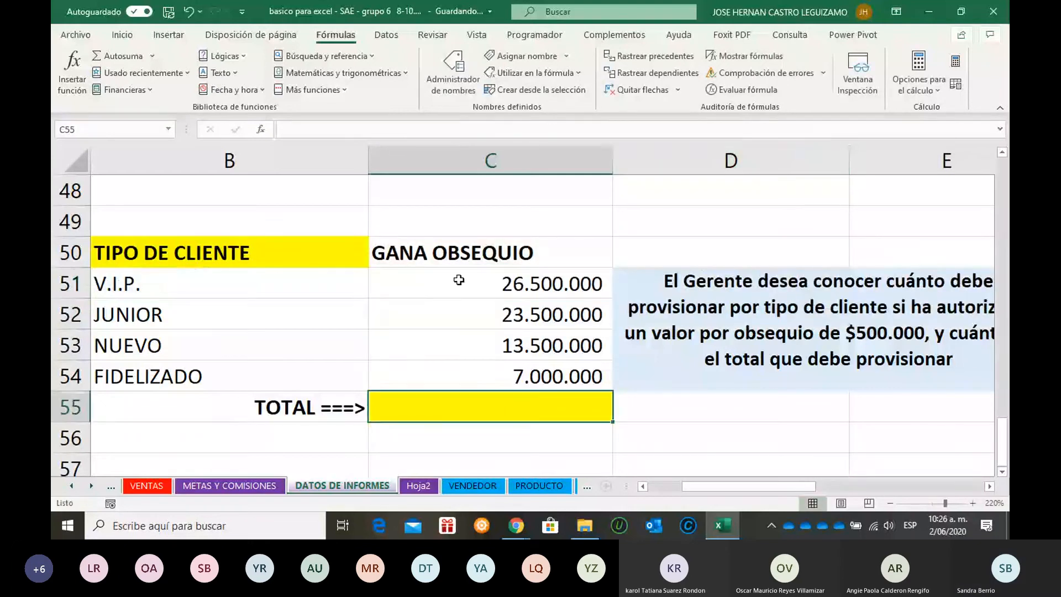
pyautogui.click(130, 35)
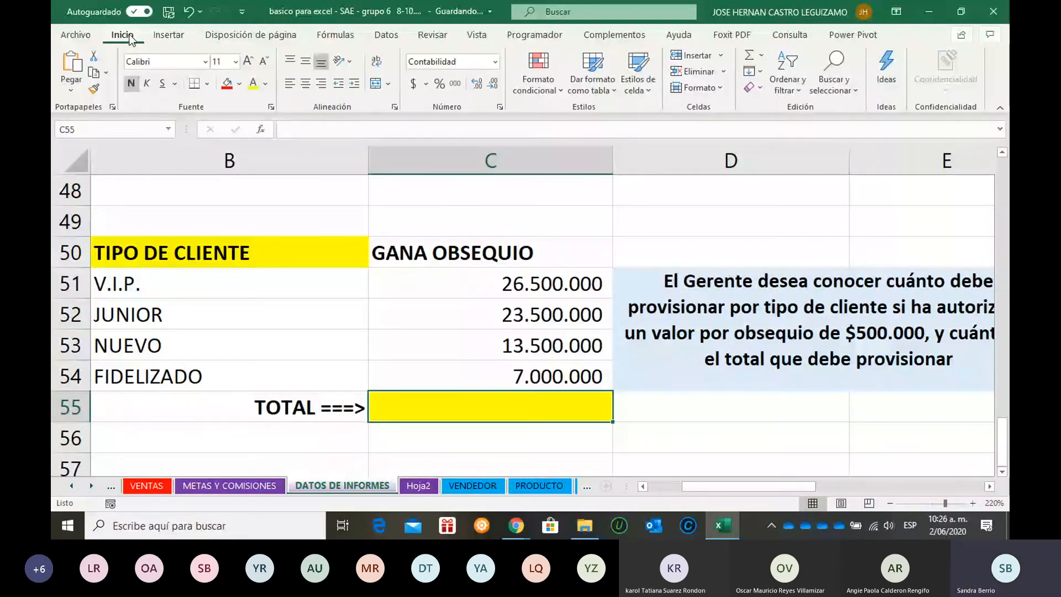
pyautogui.click(751, 56)
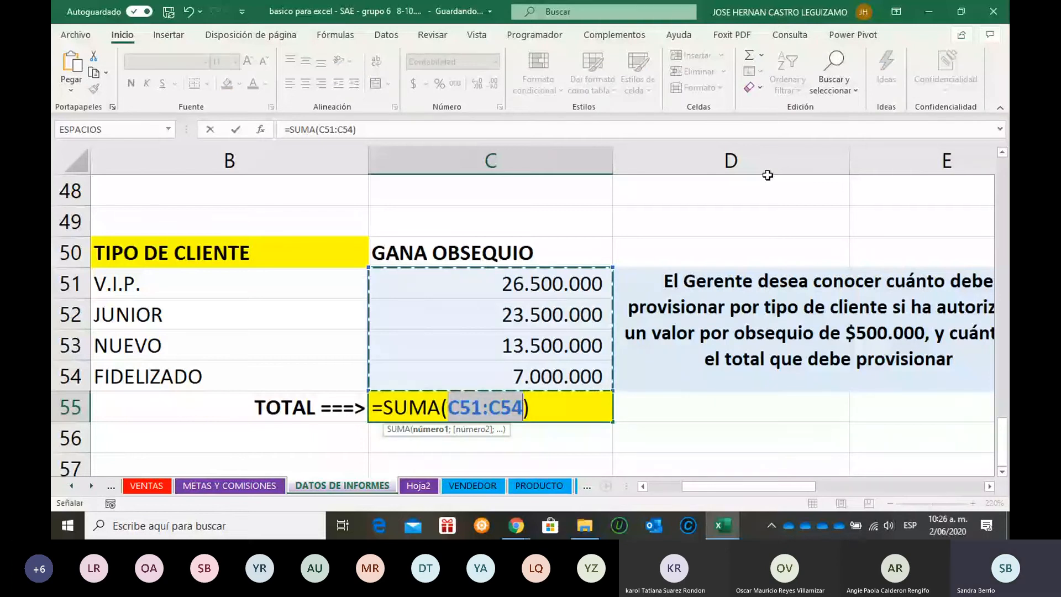
pyautogui.press('Return')
pyautogui.click(515, 412)
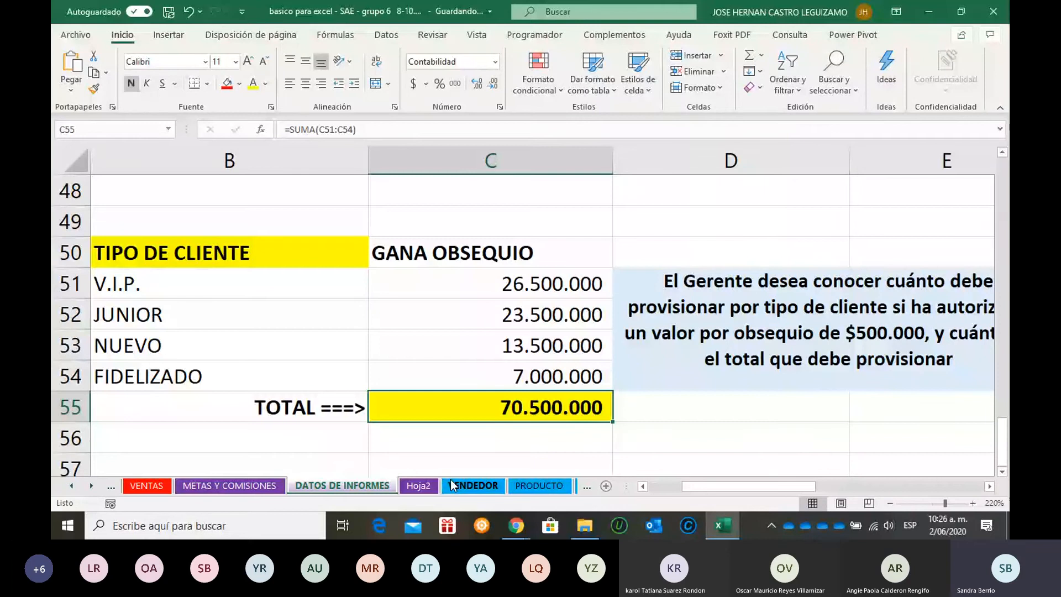
# - Add a trailing space after FIDELIZADO in B54 to test how the criterion match responds
pyautogui.click(164, 379)
pyautogui.press('F2')
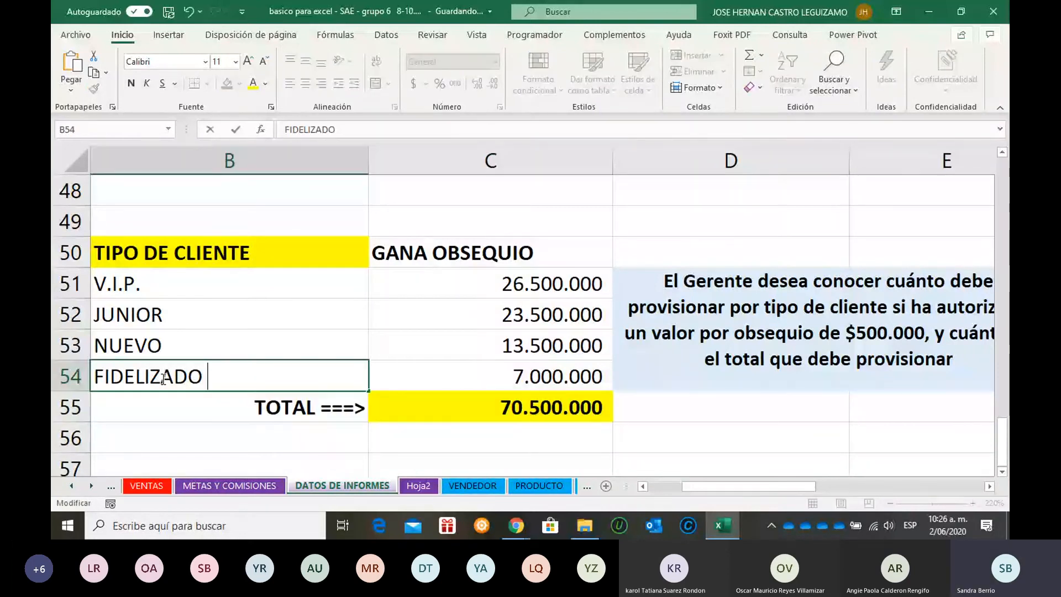
pyautogui.press('Return')
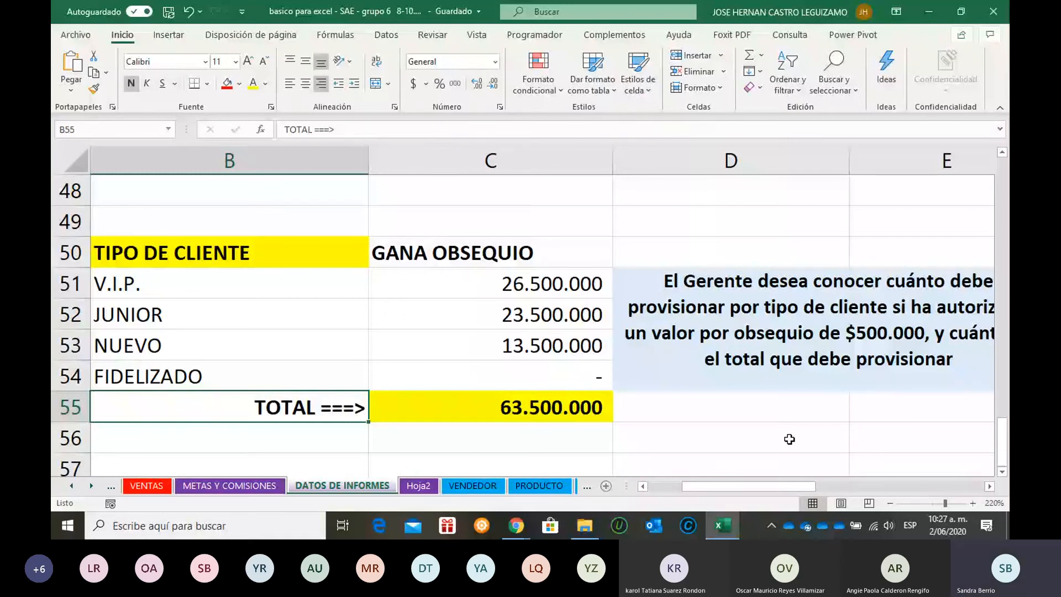
# - Remove the trailing space after FIDELIZADO in B54 so the criterion matches the client type exactly
pyautogui.press('Up')
pyautogui.press('F2')
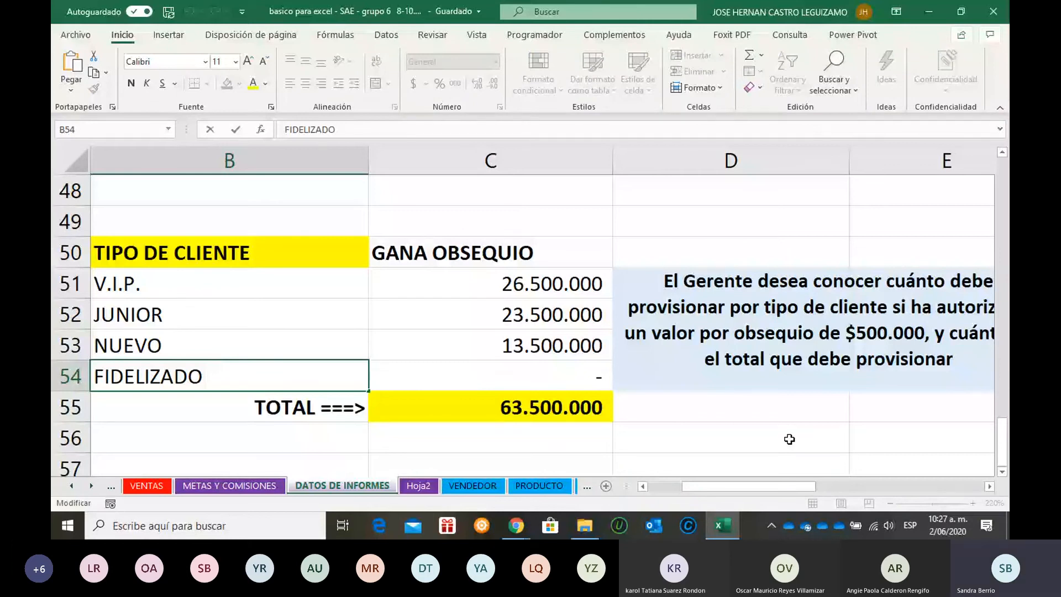
pyautogui.press('BackSpace')
pyautogui.press('Return')
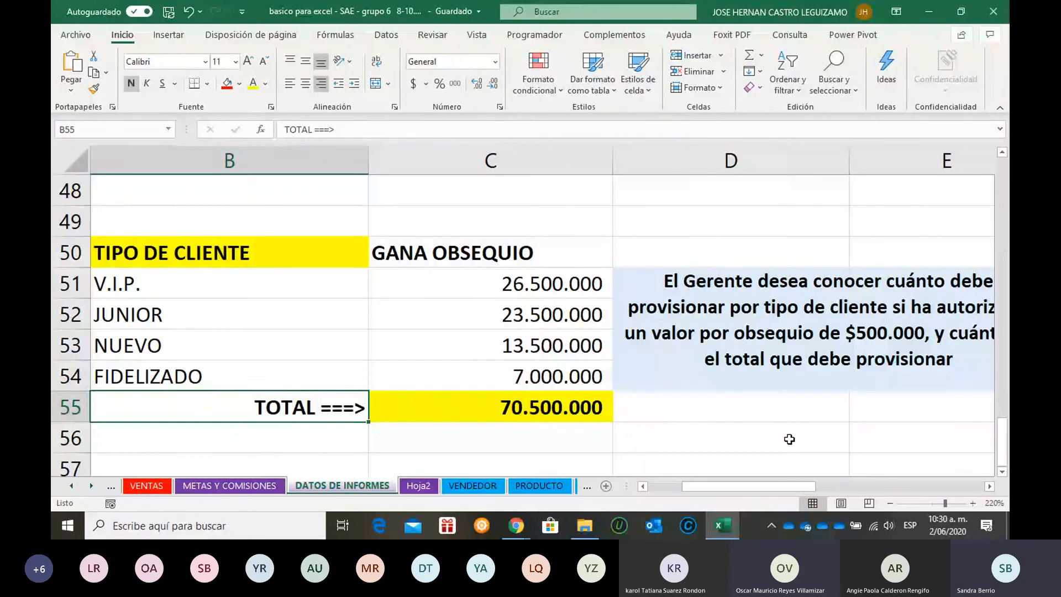
pyautogui.press('XF86AudioRaiseVolume')
pyautogui.press('XF86AudioRaiseVolume')
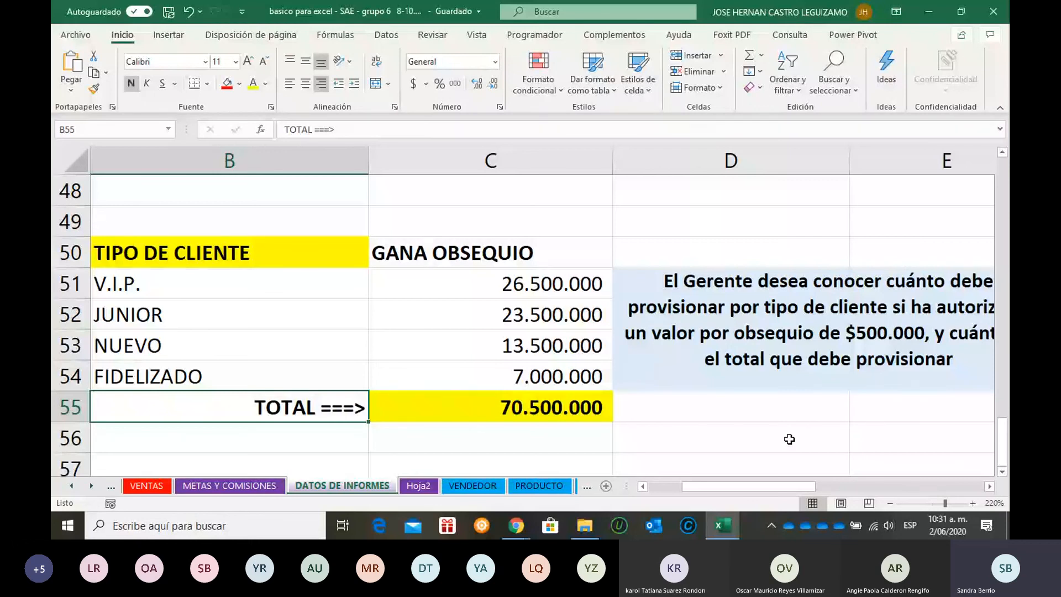
pyautogui.click(91, 486)
pyautogui.click(93, 487)
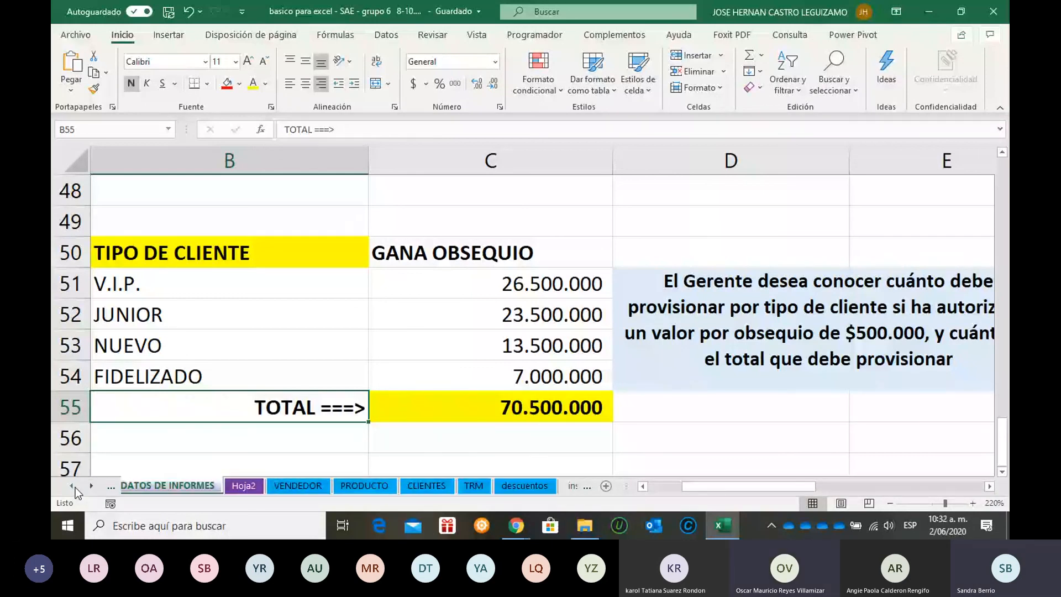
pyautogui.click(72, 486)
pyautogui.click(71, 486)
pyautogui.click(463, 327)
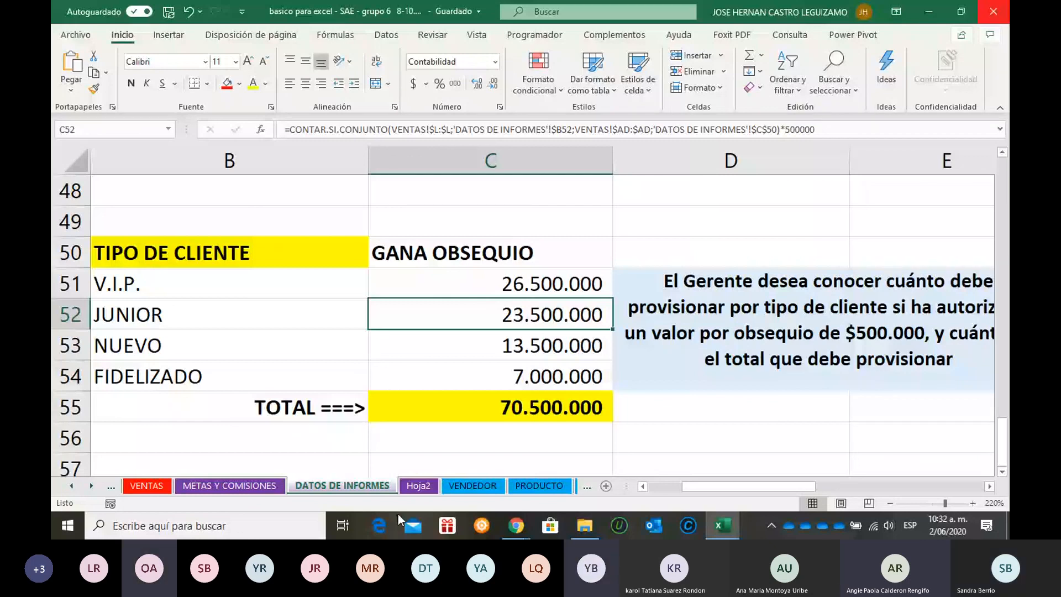
# - Switch to the Microsoft Teams class meeting in Chrome
pyautogui.click(516, 526)
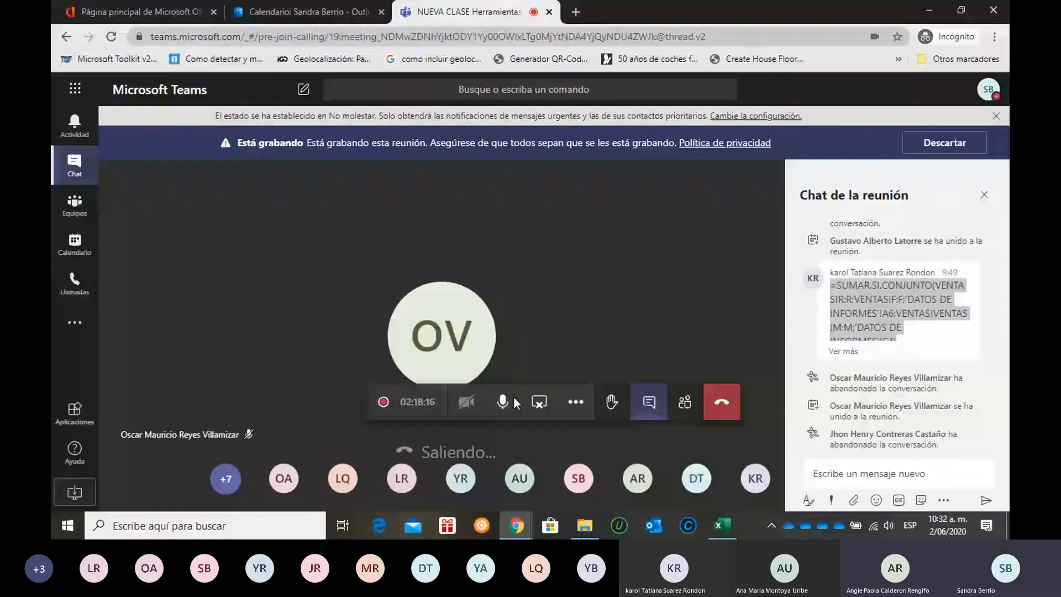